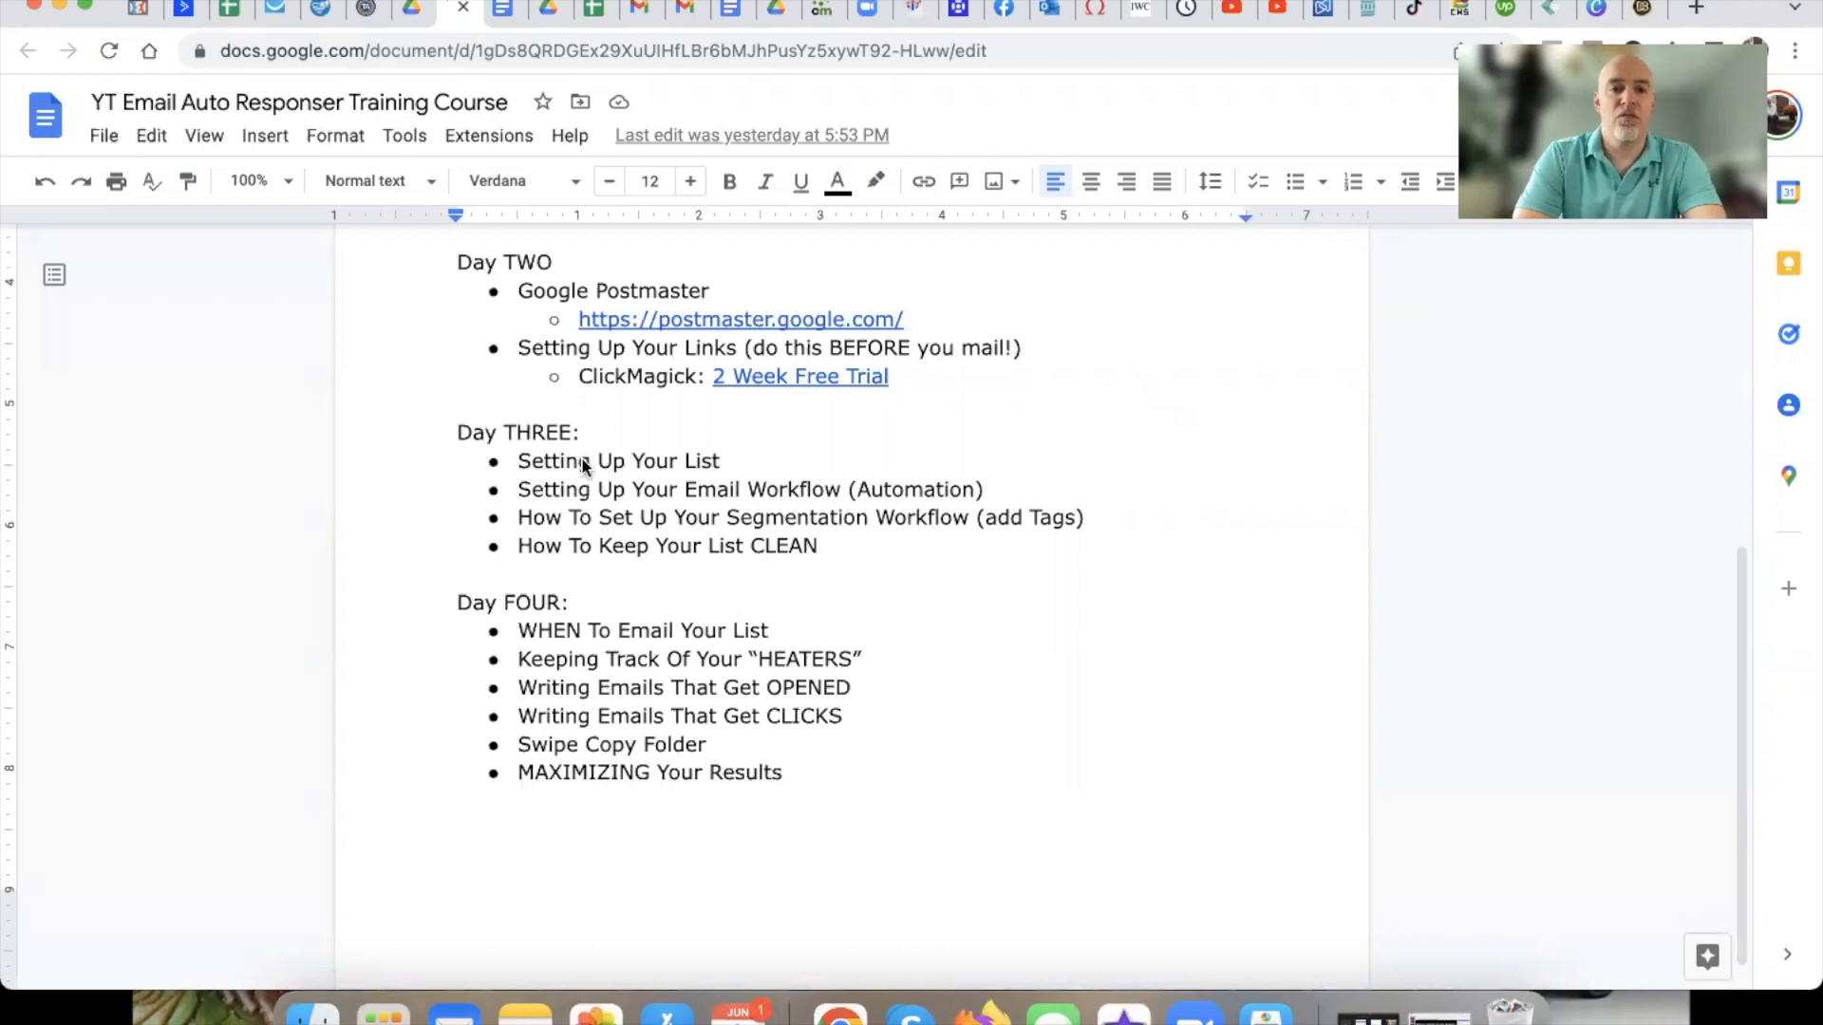
# Open the FREE Email Marketing Training Series playlist, mark its title and three videos with the screen pen, and clear the marks.
pyautogui.moveTo(549, 396)
pyautogui.mouseDown()
pyautogui.moveTo(446, 407)
pyautogui.moveTo(509, 376)
pyautogui.mouseUp()
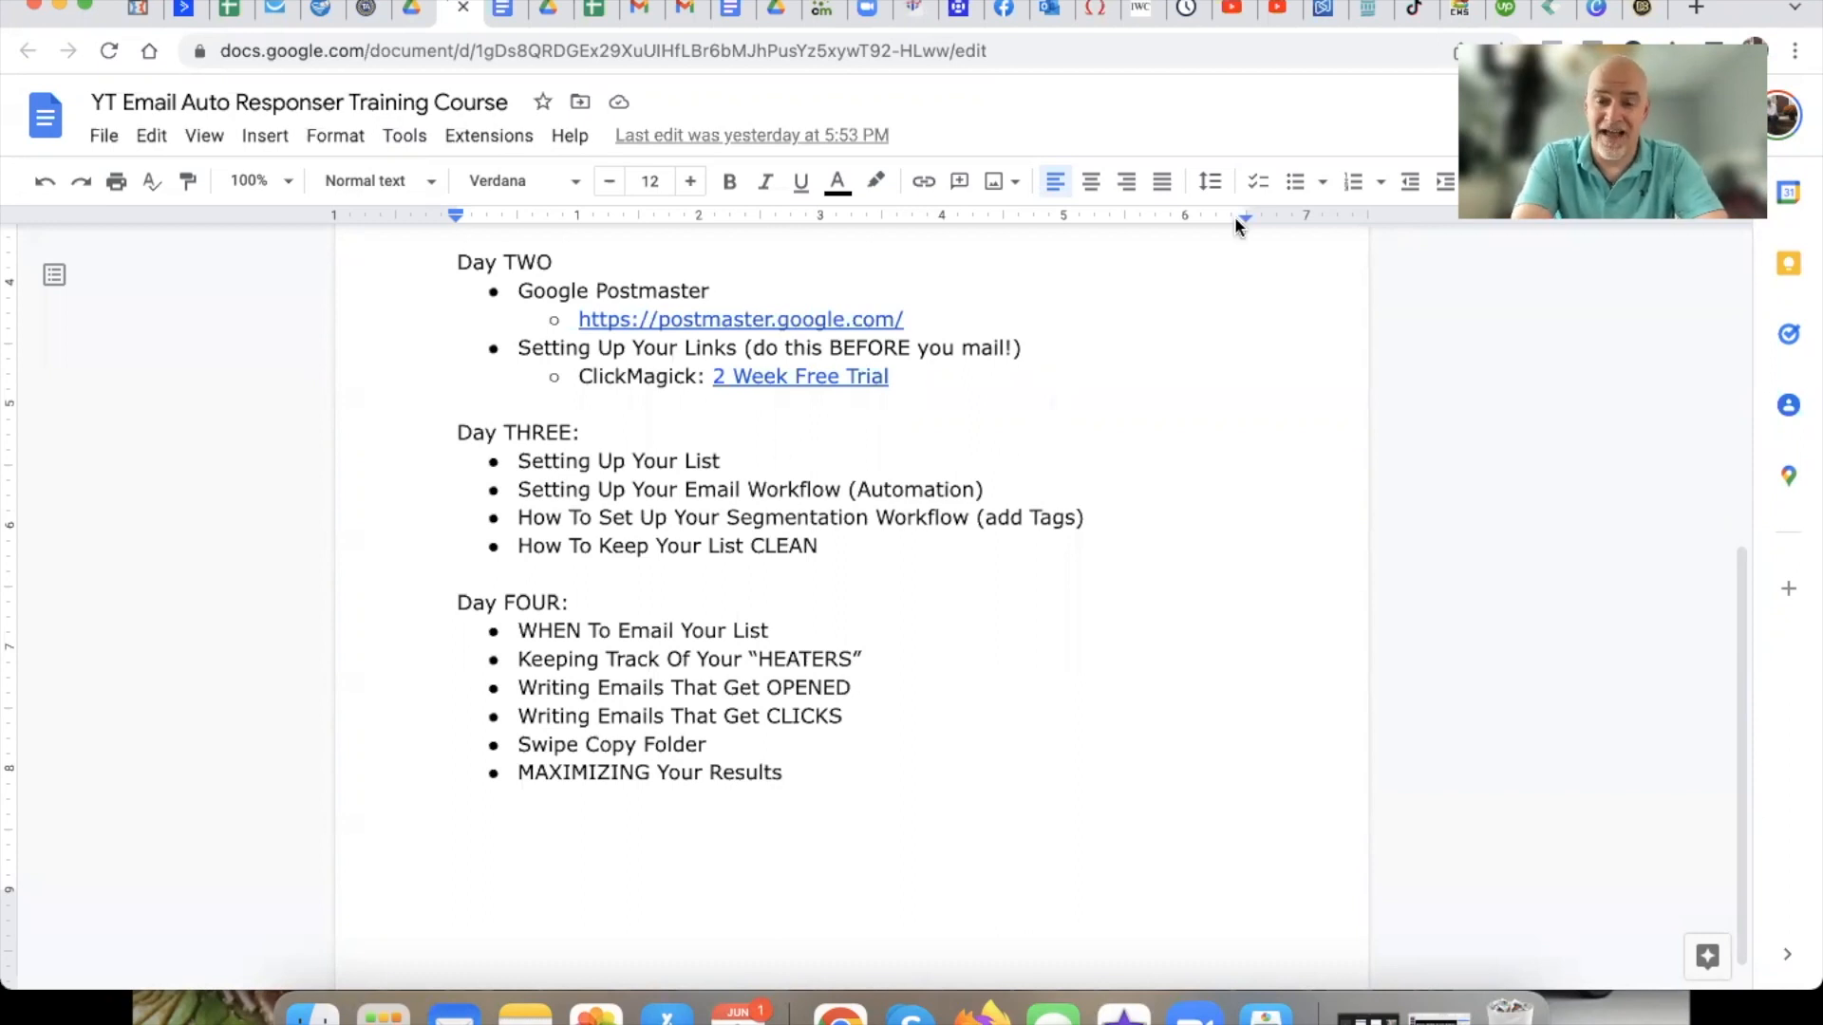
pyautogui.click(1224, 13)
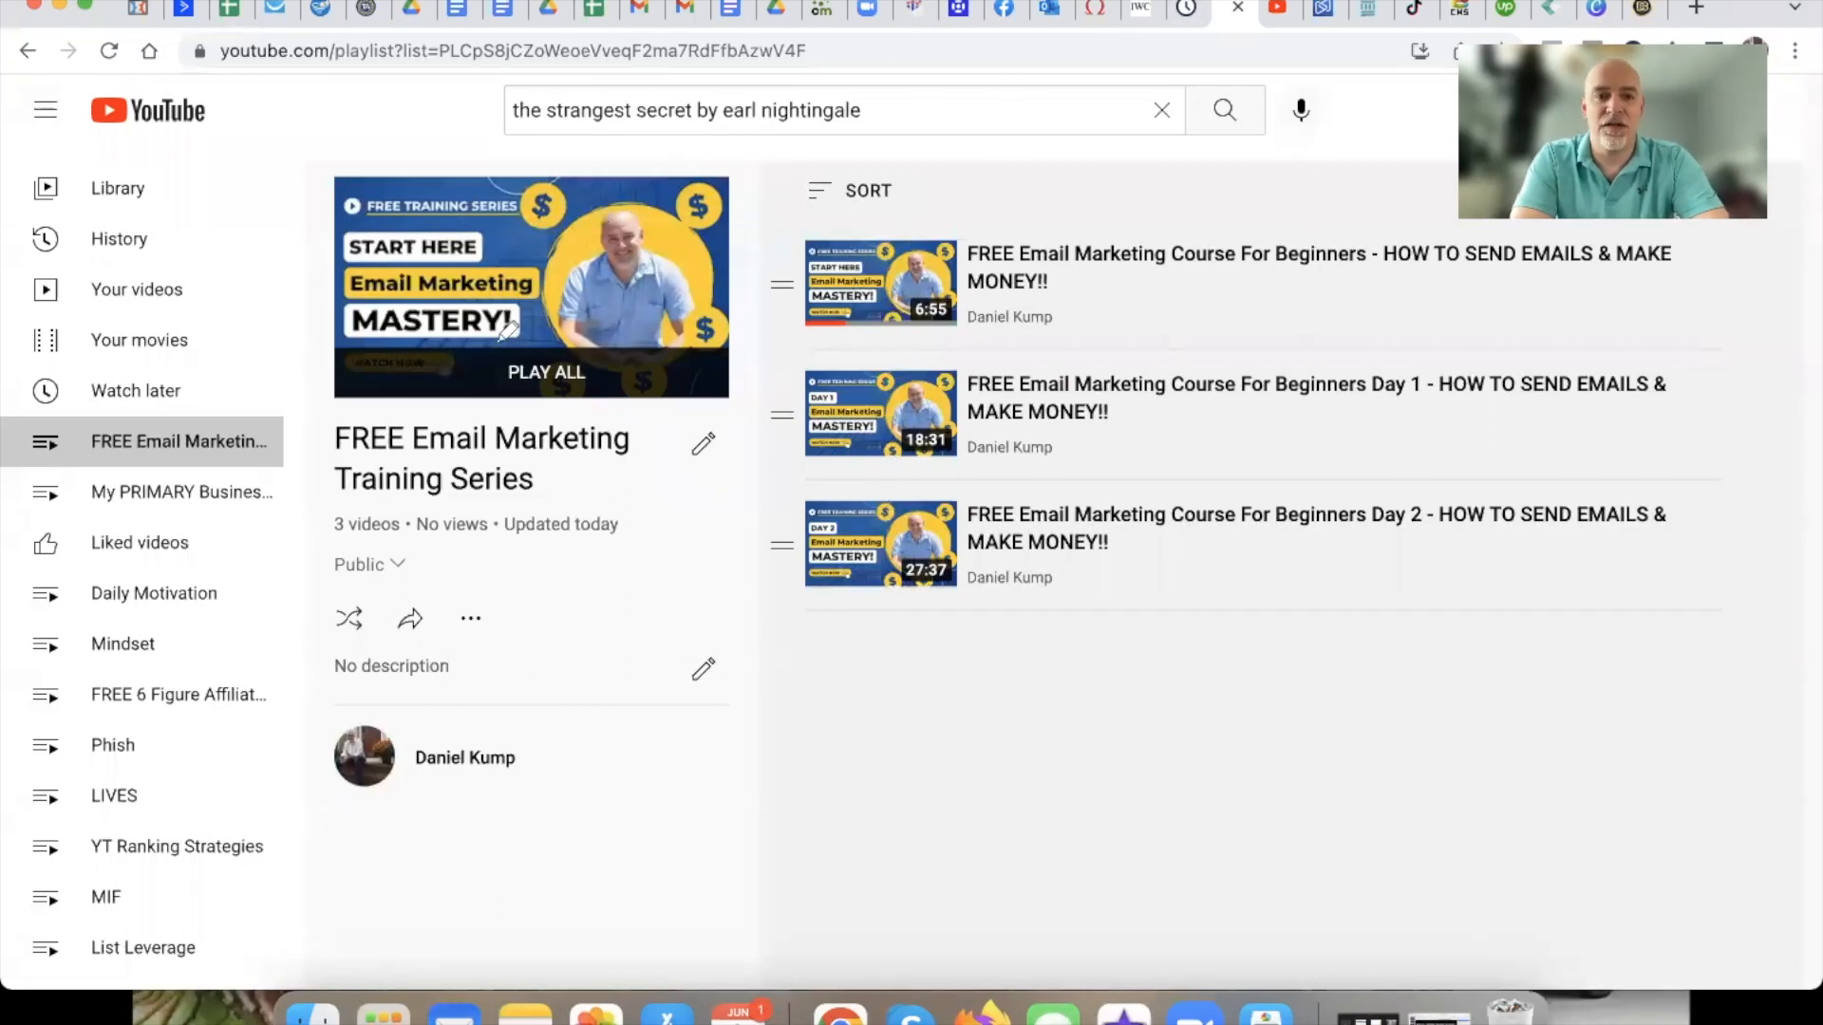
pyautogui.moveTo(513, 380)
pyautogui.mouseDown()
pyautogui.moveTo(302, 375)
pyautogui.moveTo(601, 522)
pyautogui.moveTo(707, 389)
pyautogui.moveTo(622, 392)
pyautogui.mouseUp()
pyautogui.moveTo(1094, 258)
pyautogui.mouseDown()
pyautogui.moveTo(1134, 321)
pyautogui.moveTo(1306, 65)
pyautogui.mouseUp()
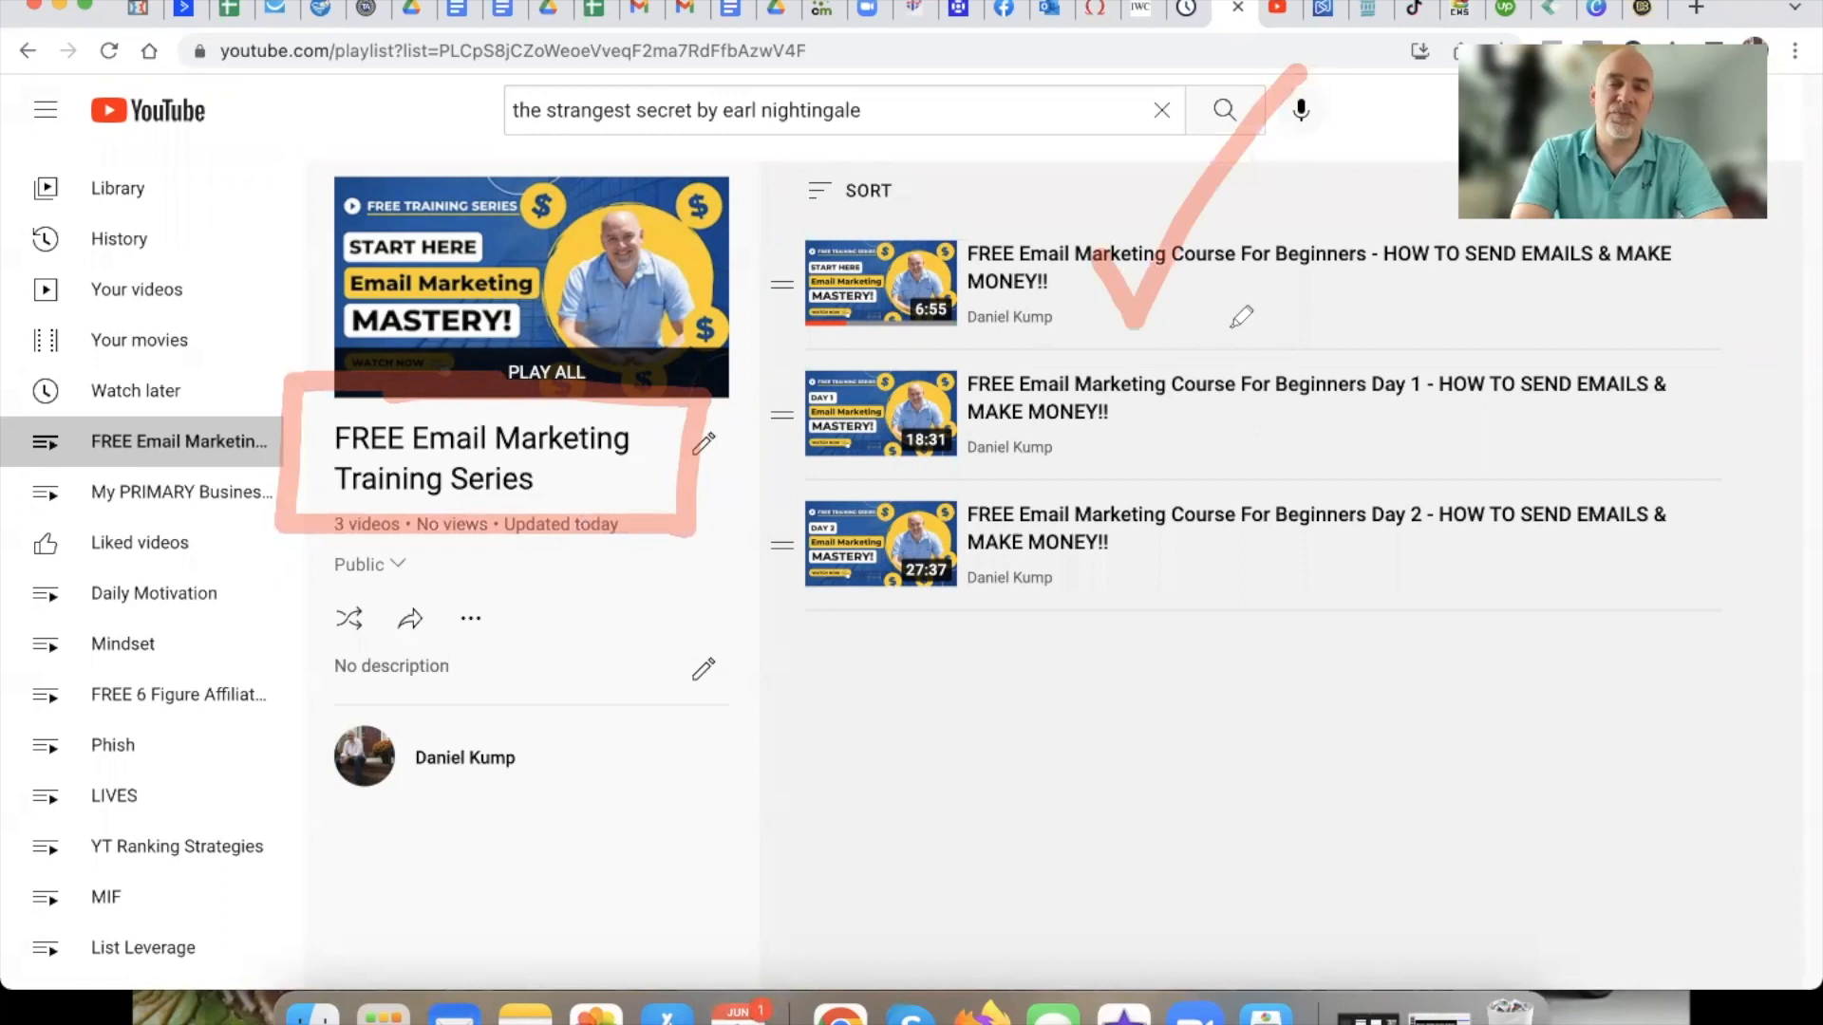
pyautogui.moveTo(1234, 285)
pyautogui.mouseDown()
pyautogui.moveTo(1218, 553)
pyautogui.moveTo(1294, 532)
pyautogui.mouseUp()
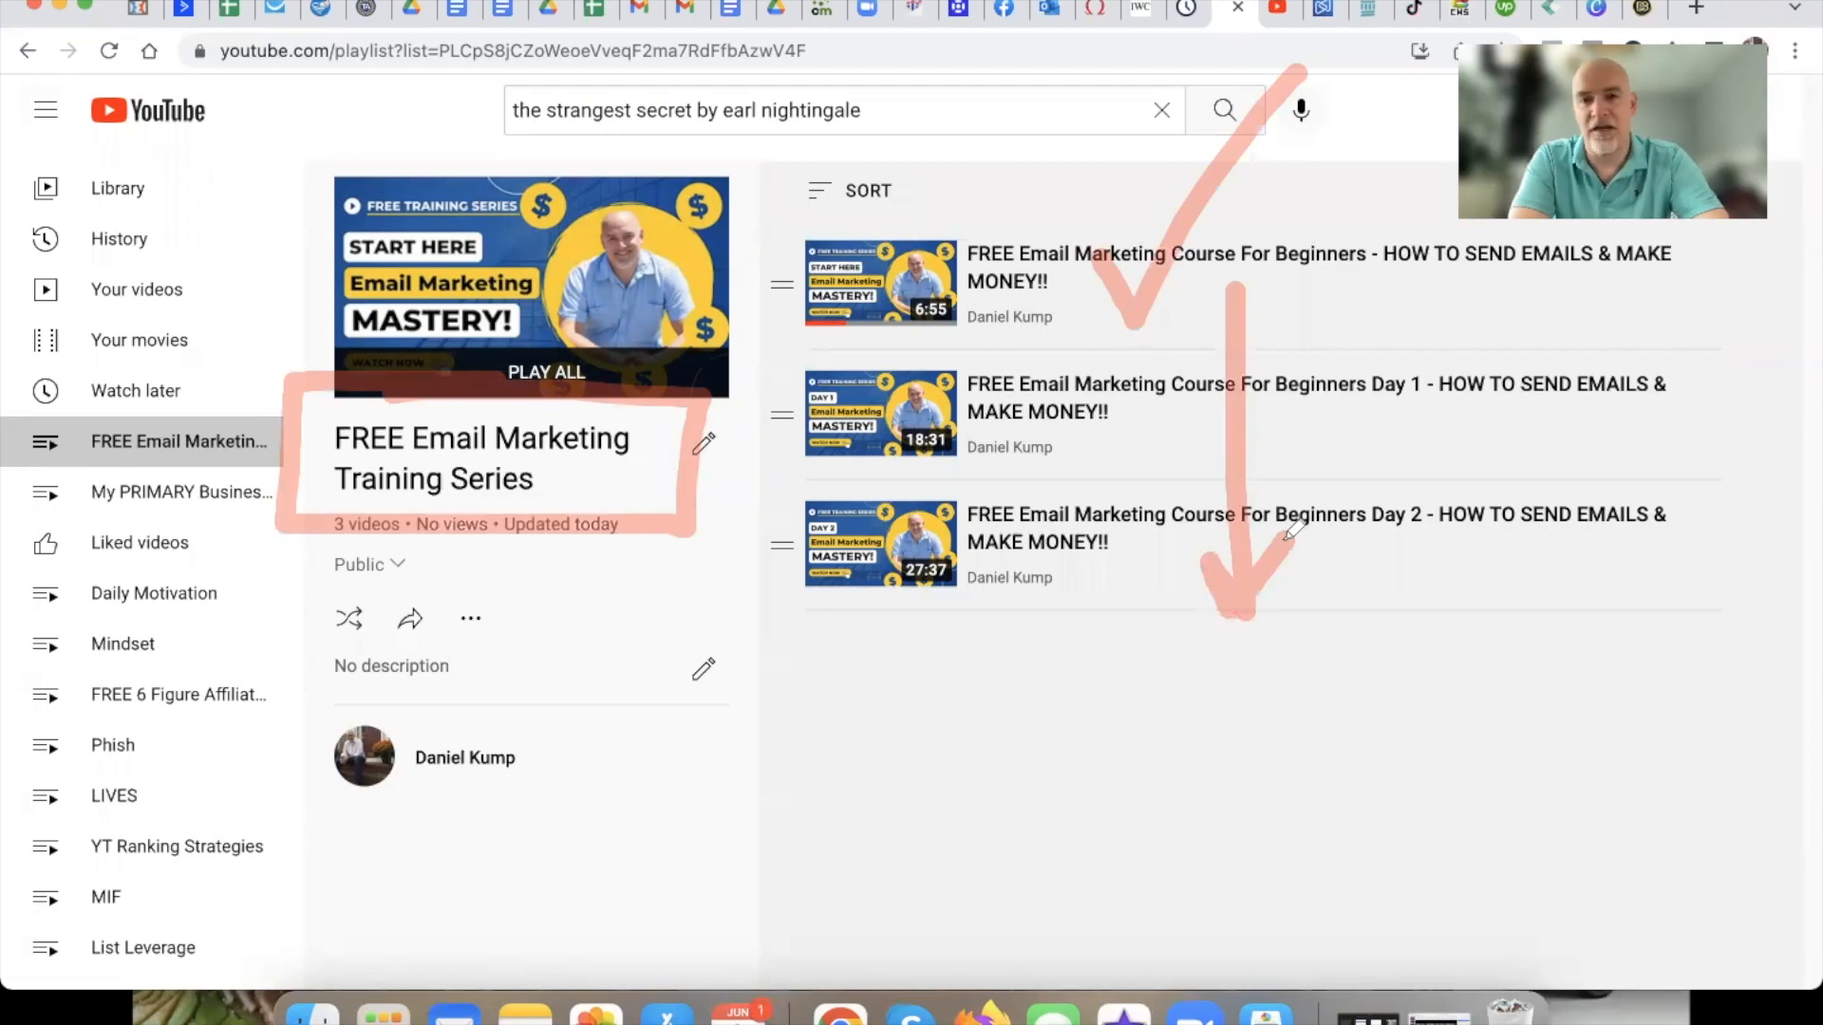
pyautogui.click(1085, 133)
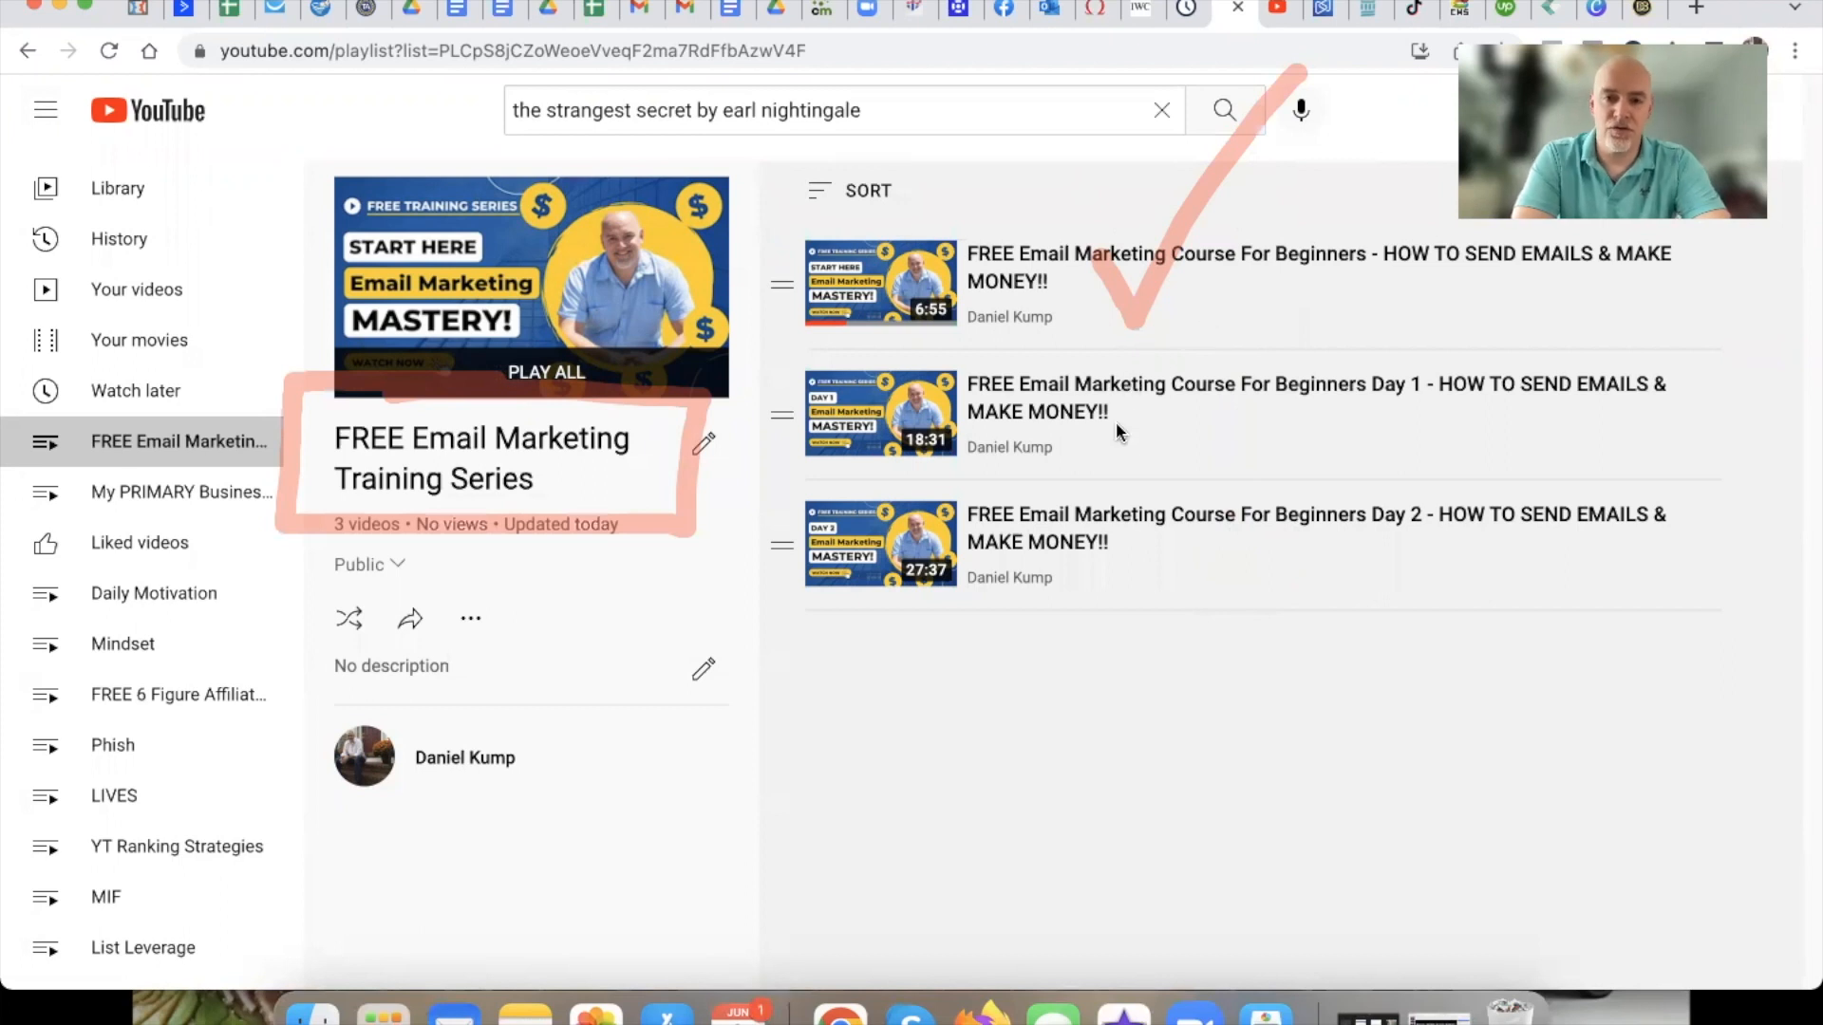
pyautogui.moveTo(1087, 410)
pyautogui.mouseDown()
pyautogui.moveTo(1128, 467)
pyautogui.moveTo(1275, 268)
pyautogui.mouseUp()
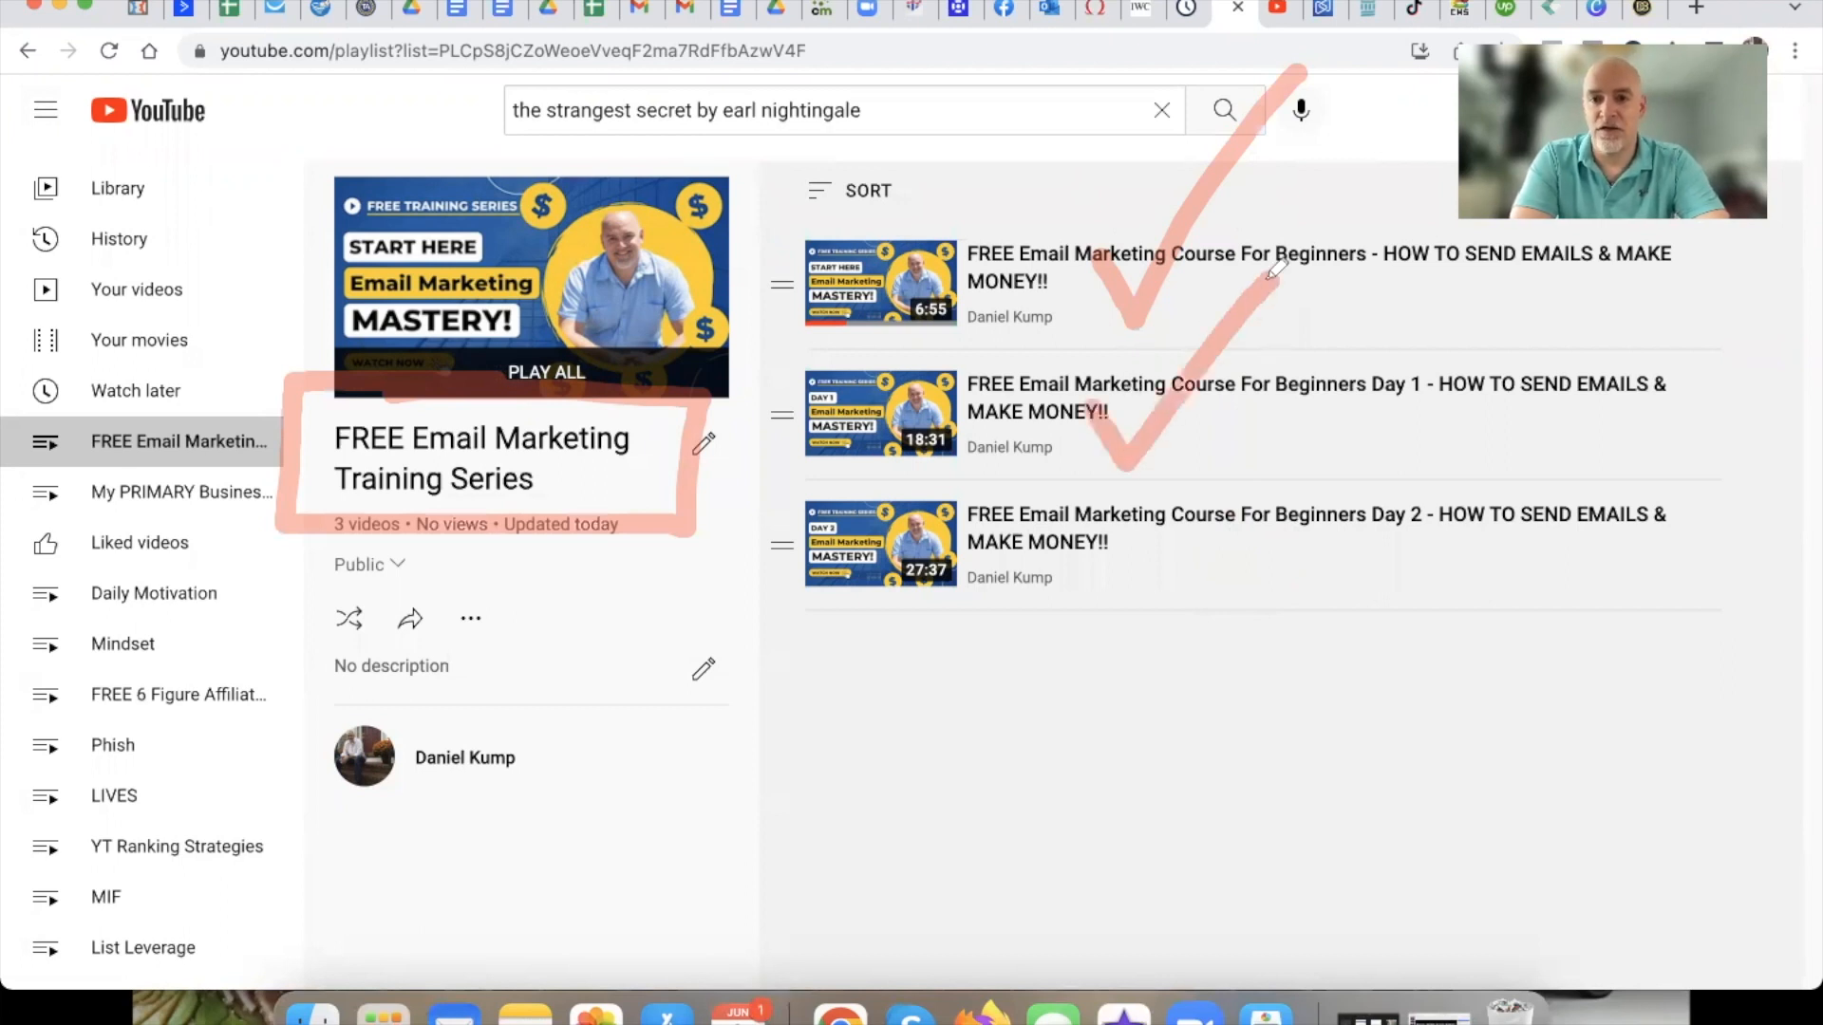
pyautogui.moveTo(1077, 530)
pyautogui.mouseDown()
pyautogui.moveTo(1162, 612)
pyautogui.moveTo(1352, 378)
pyautogui.mouseUp()
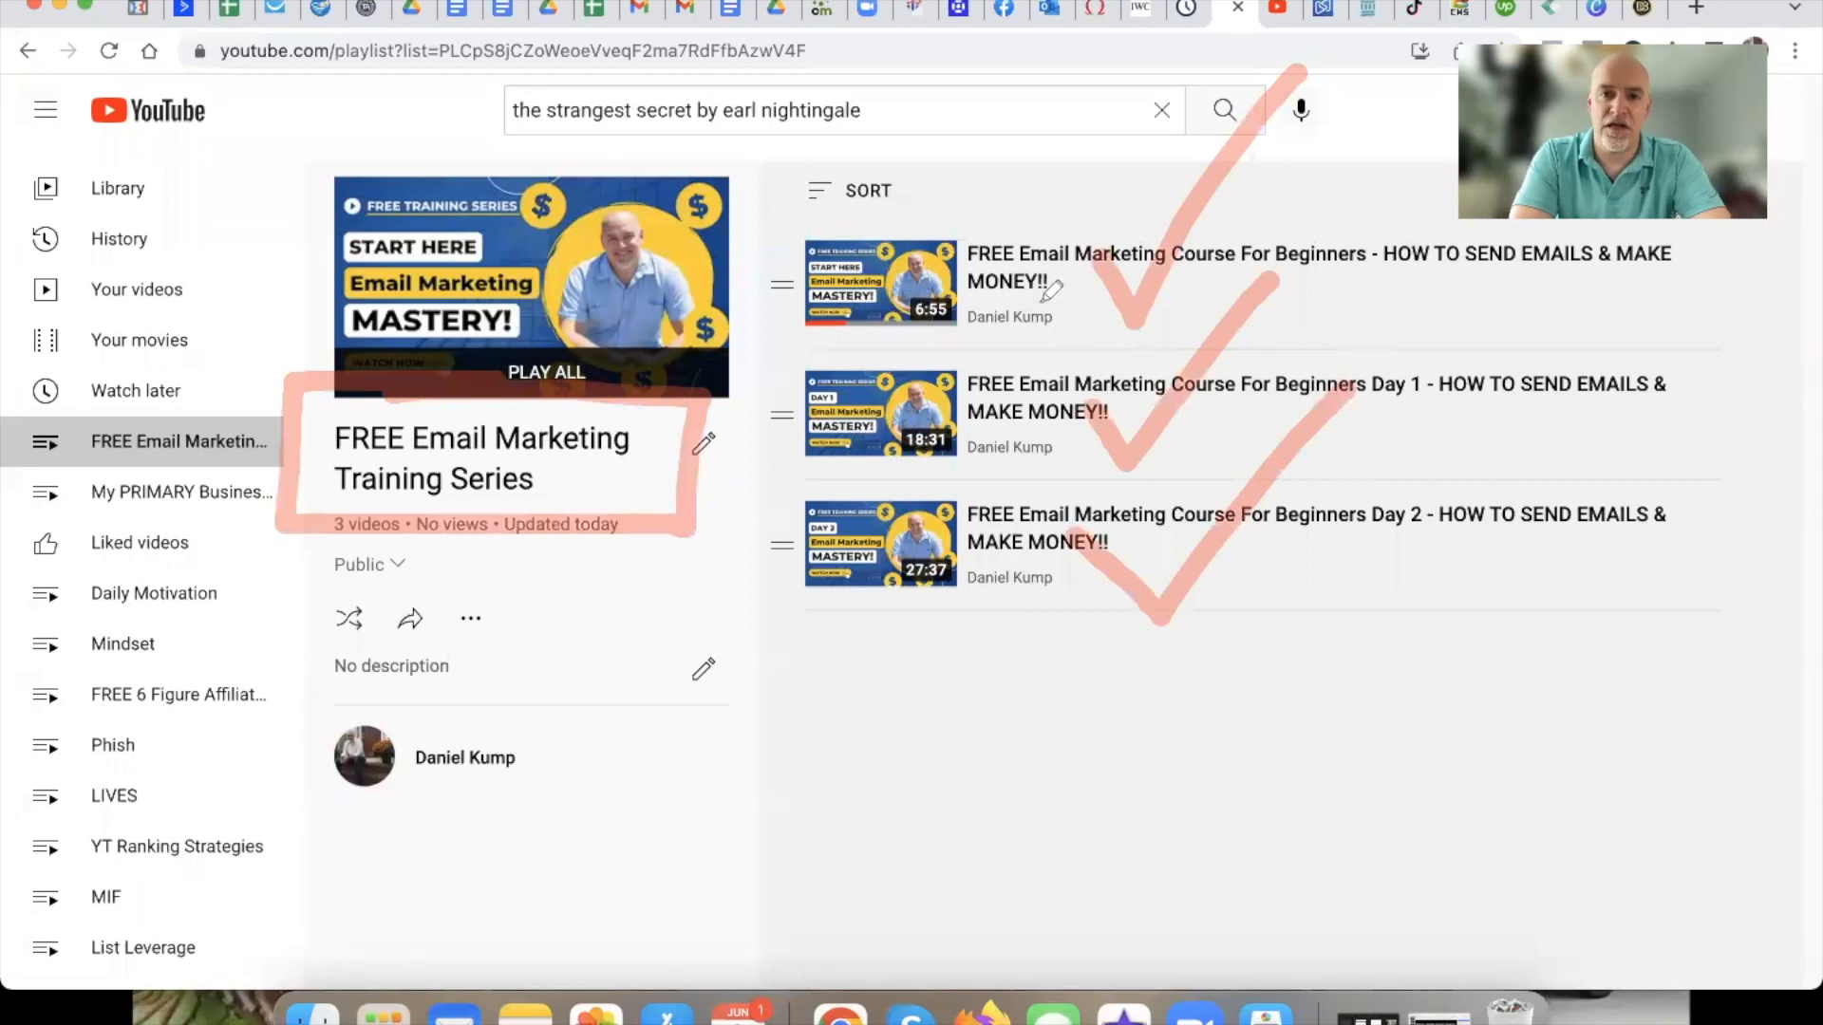
pyautogui.click(1235, 230)
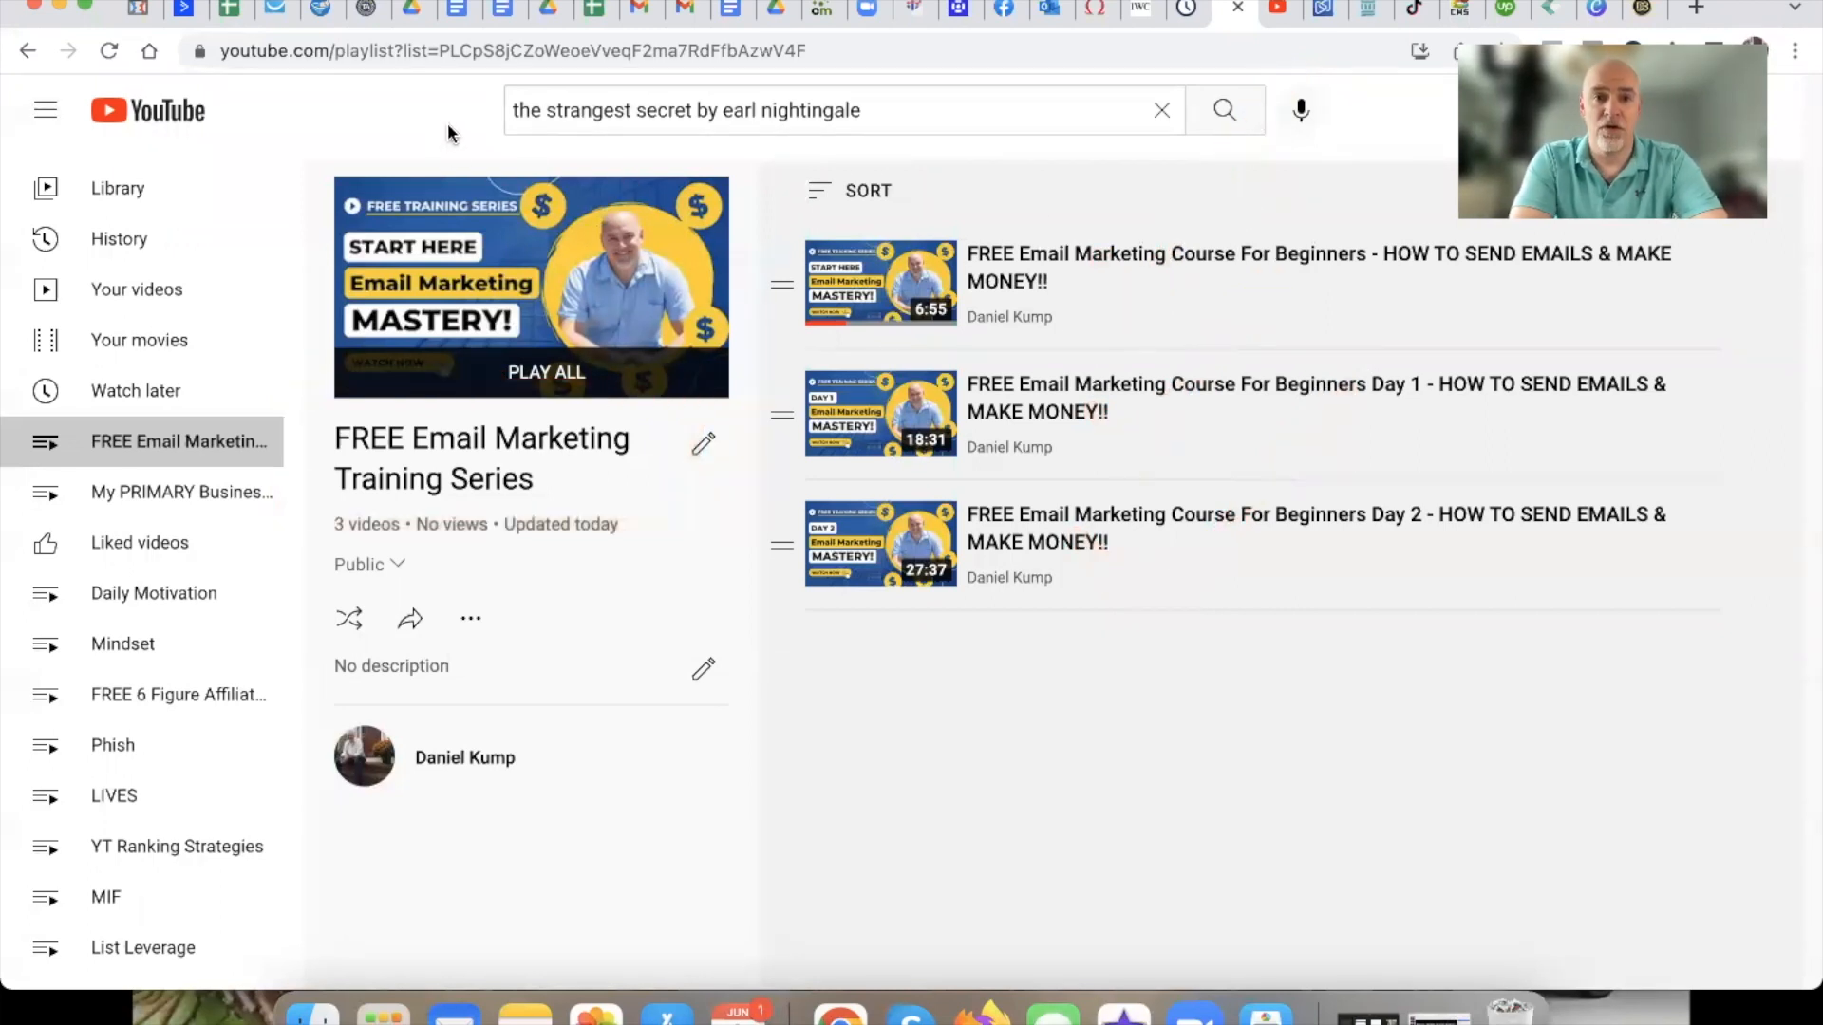
# Return to the training course outline and select the "Setting Up Your List" item under Day THREE.
pyautogui.click(457, 13)
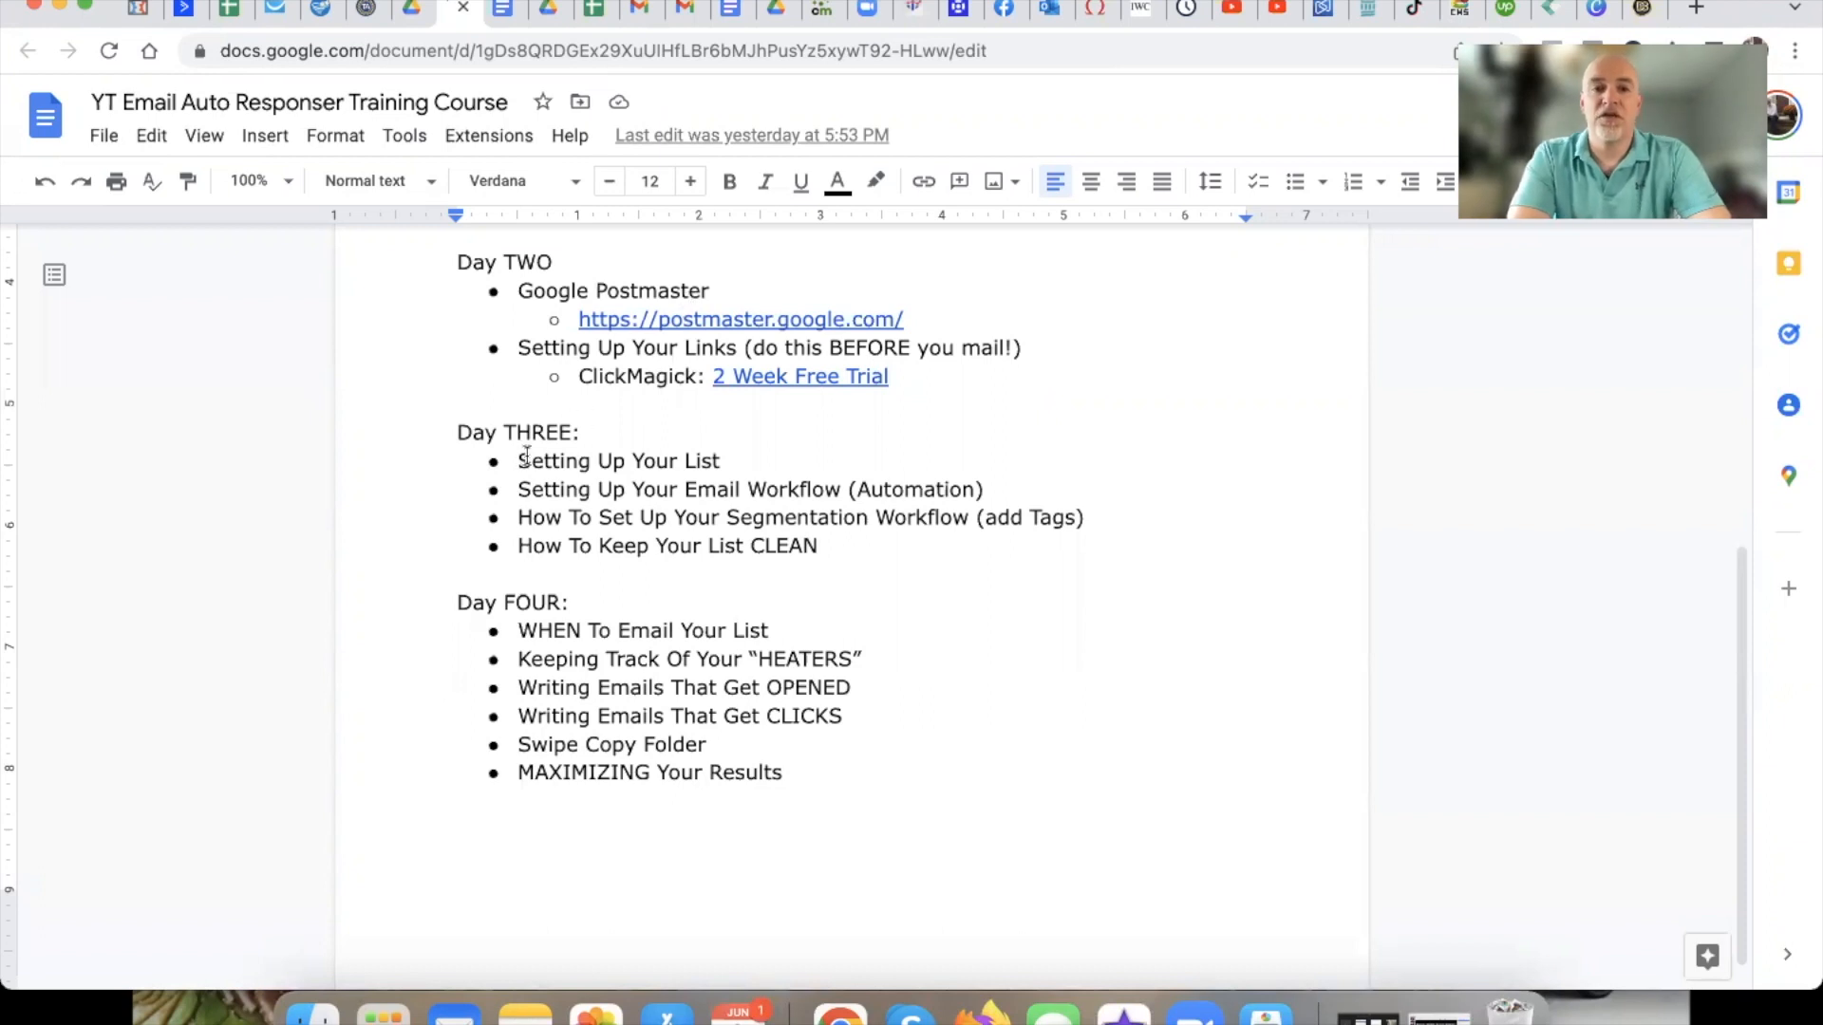
pyautogui.moveTo(520, 456); pyautogui.dragTo(725, 457)
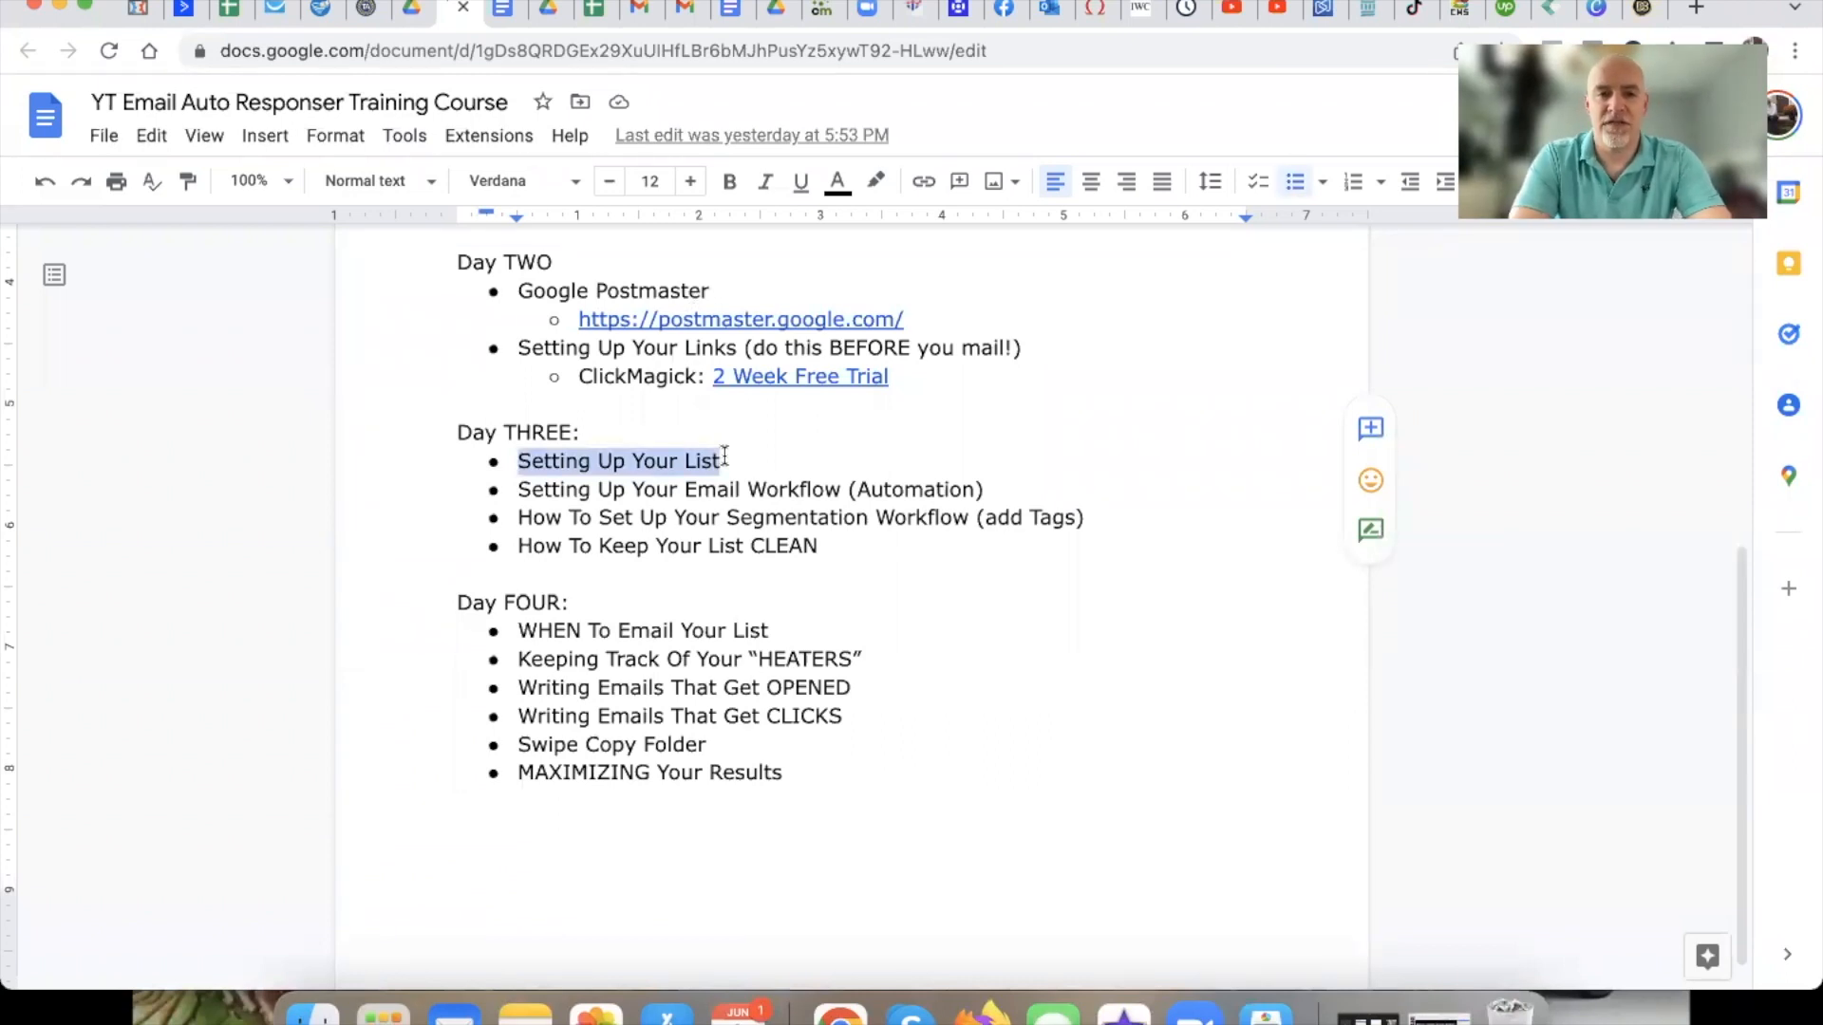
# Switch to GetResponse and create a contact list named "Training Series Demo".
pyautogui.press('super+Tab')
pyautogui.press('super+Tab')
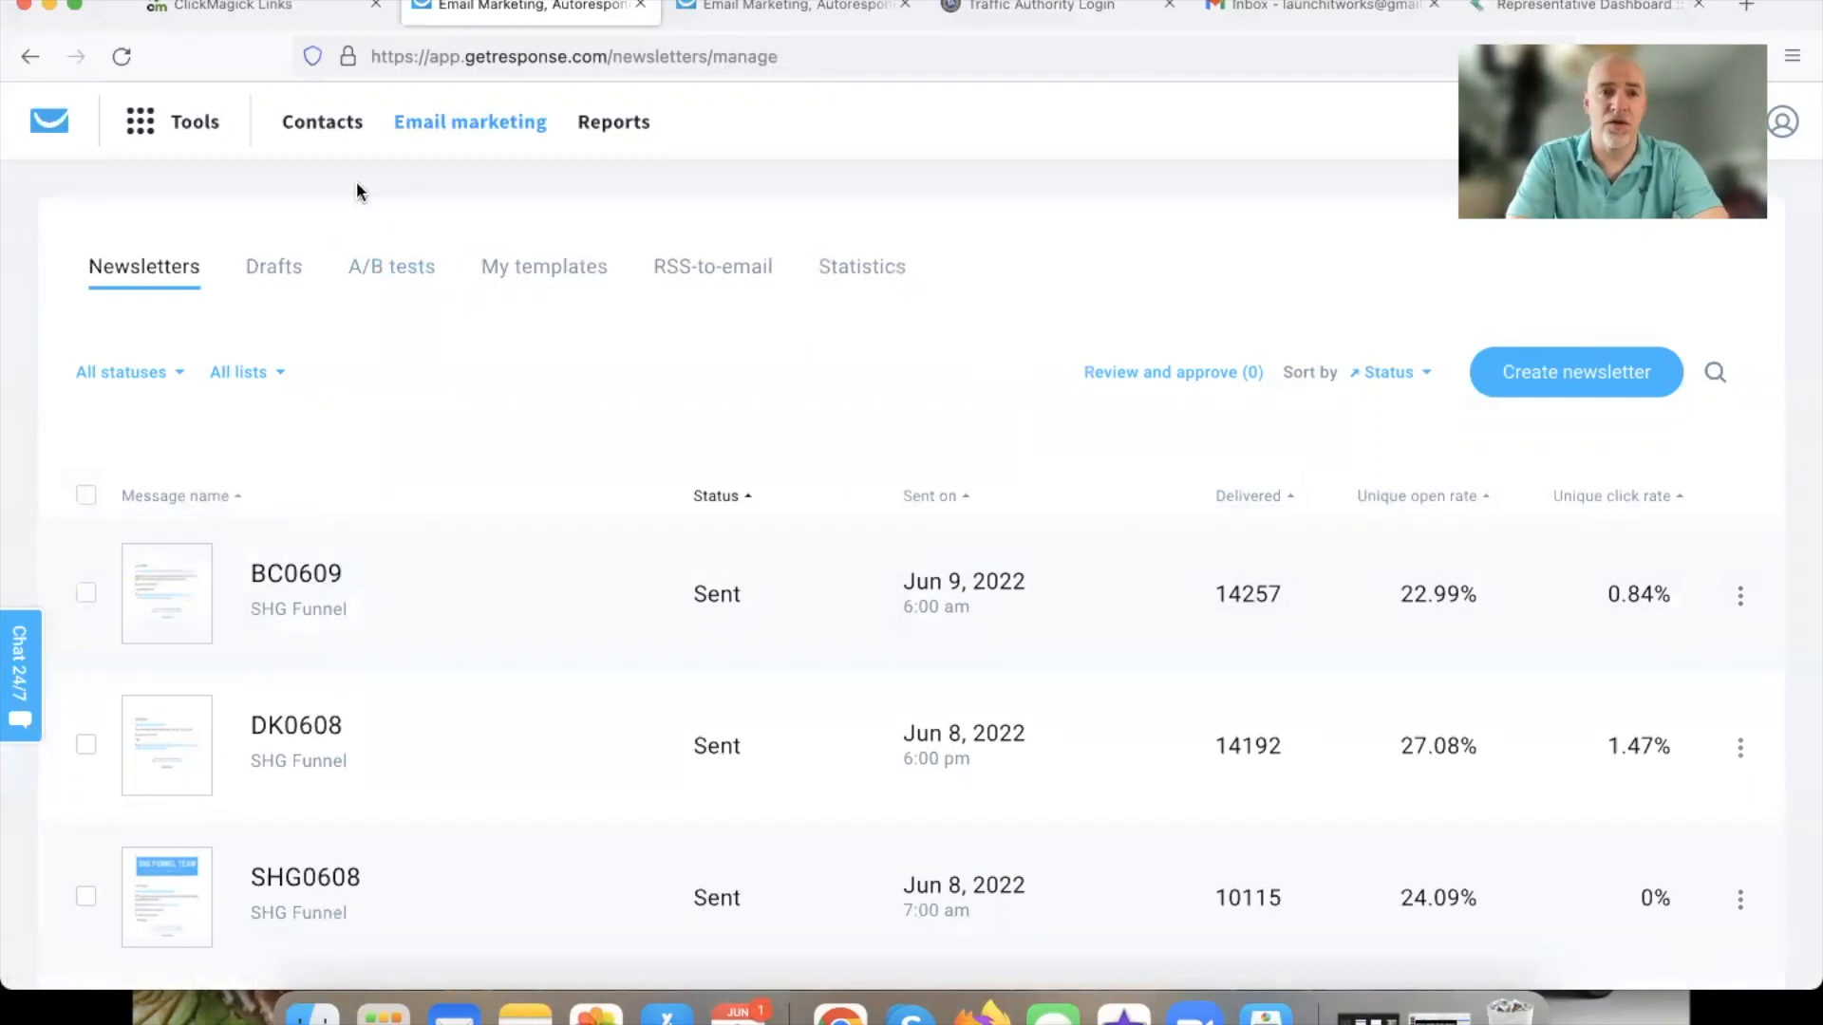
pyautogui.click(317, 131)
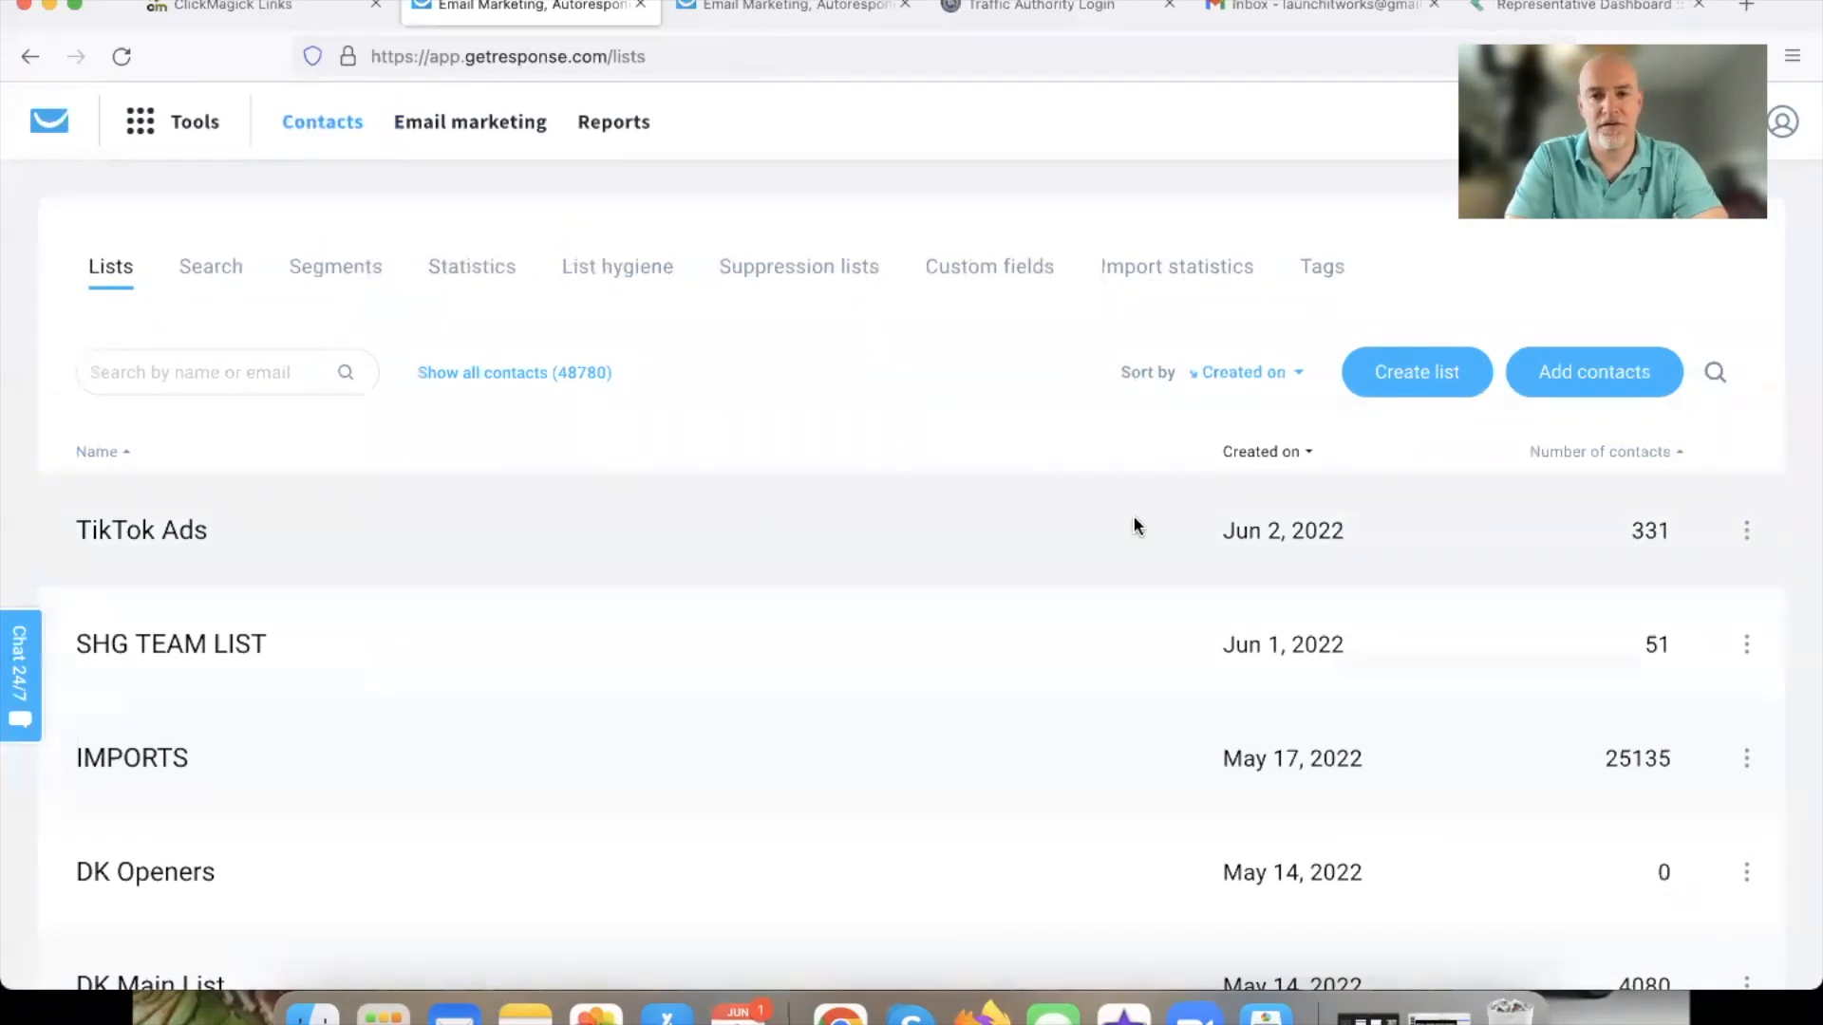
pyautogui.click(1415, 384)
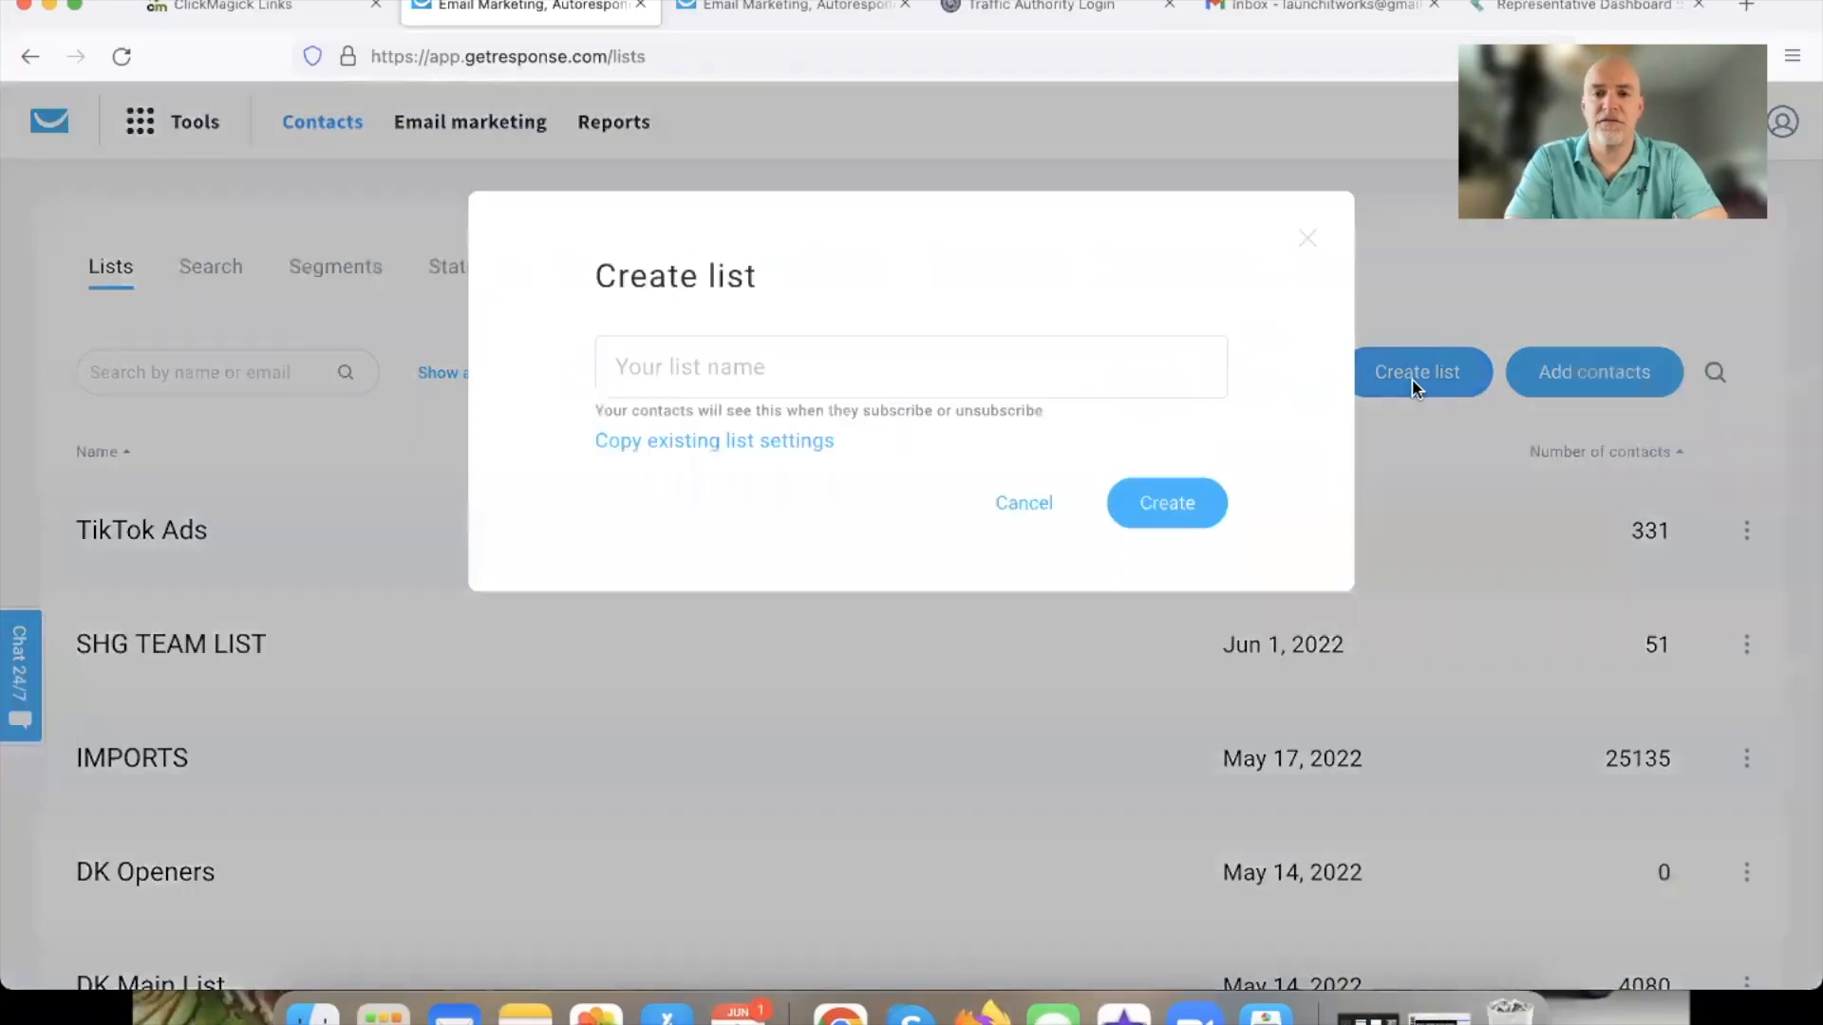
pyautogui.click(818, 357)
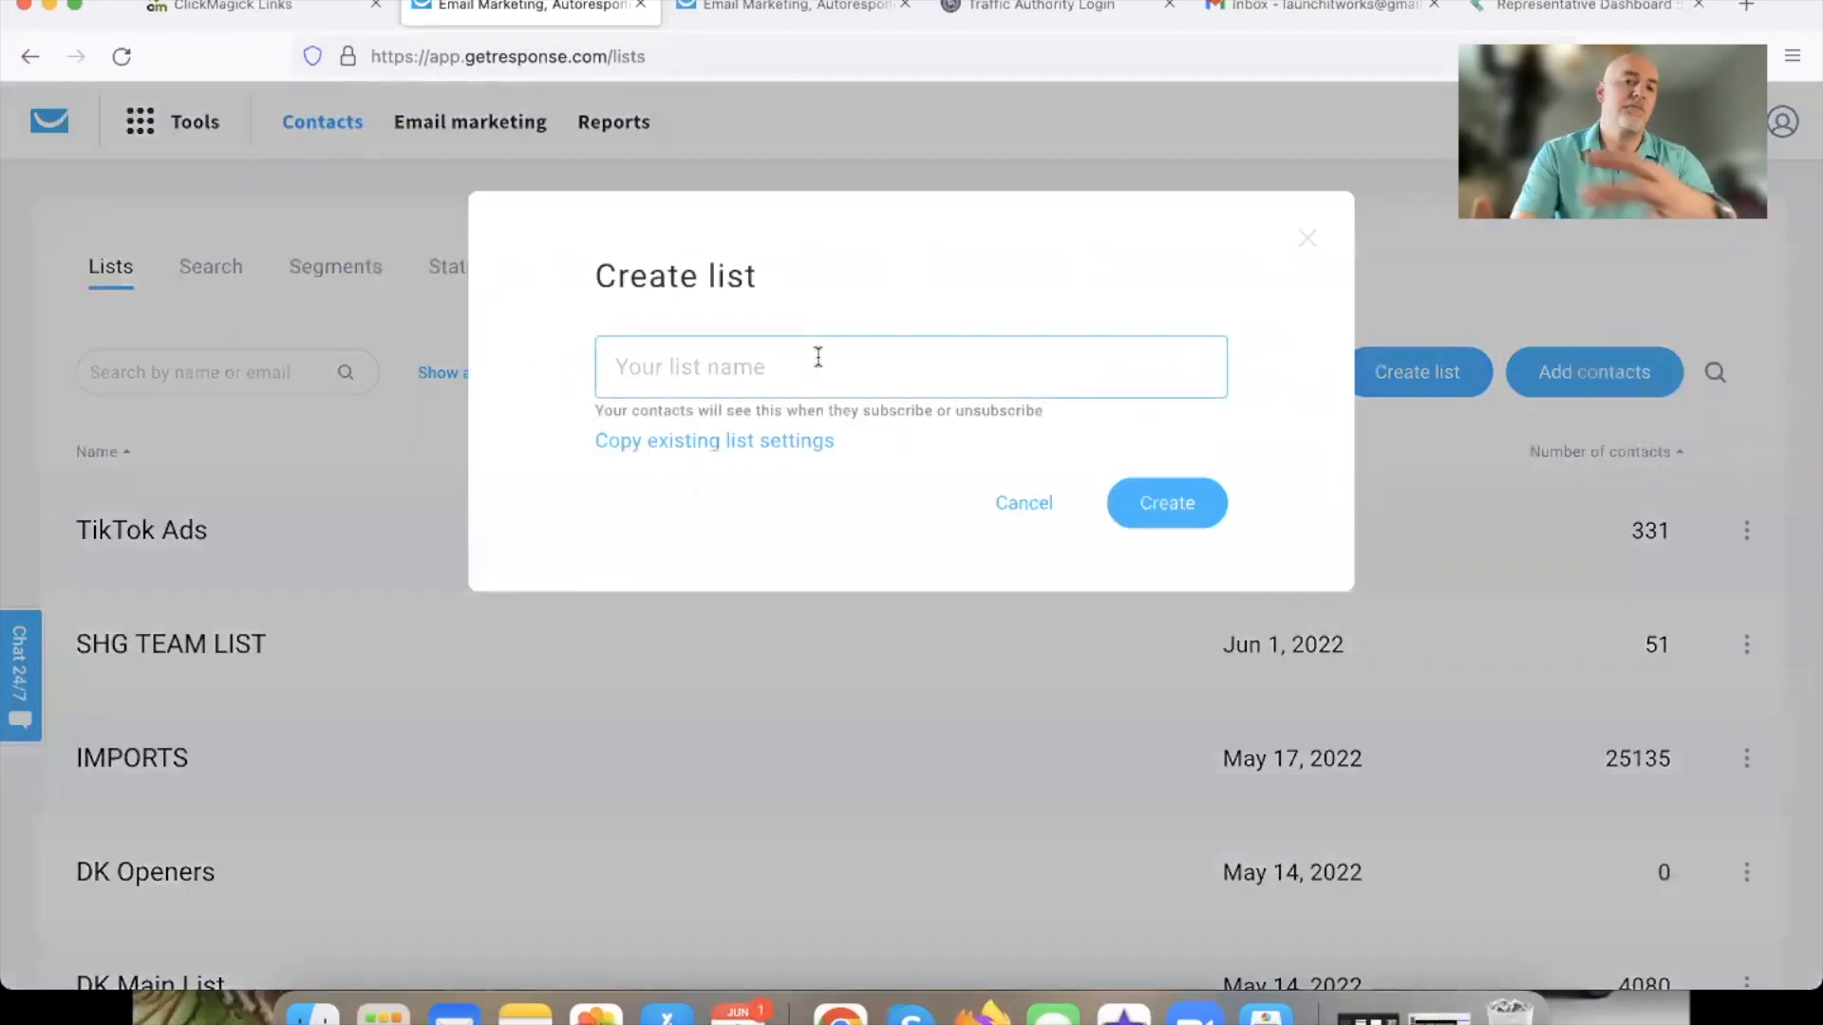
pyautogui.write('Training Series Demo')
pyautogui.click(1140, 510)
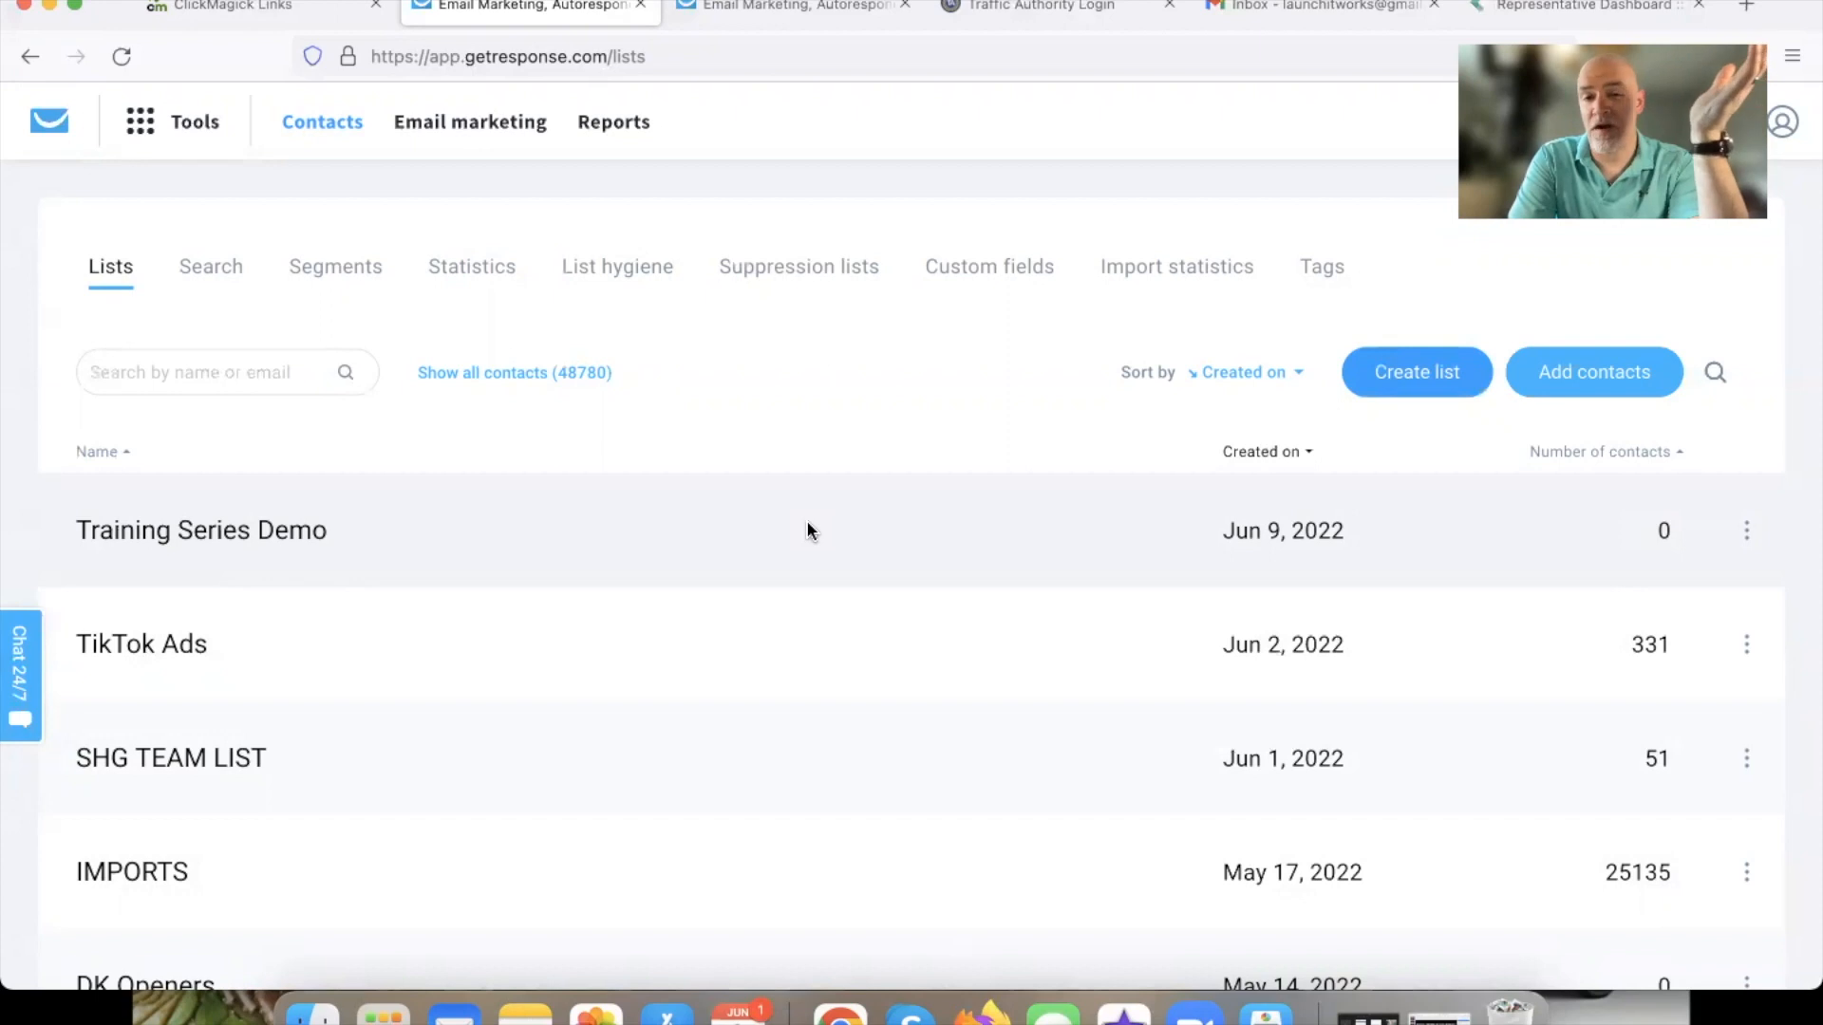
# Mark the TikTok Ads, DK Main List and IMPORTS lists with pen boxes and arrows, and clear the marks.
pyautogui.scroll(-5, 680, 654)
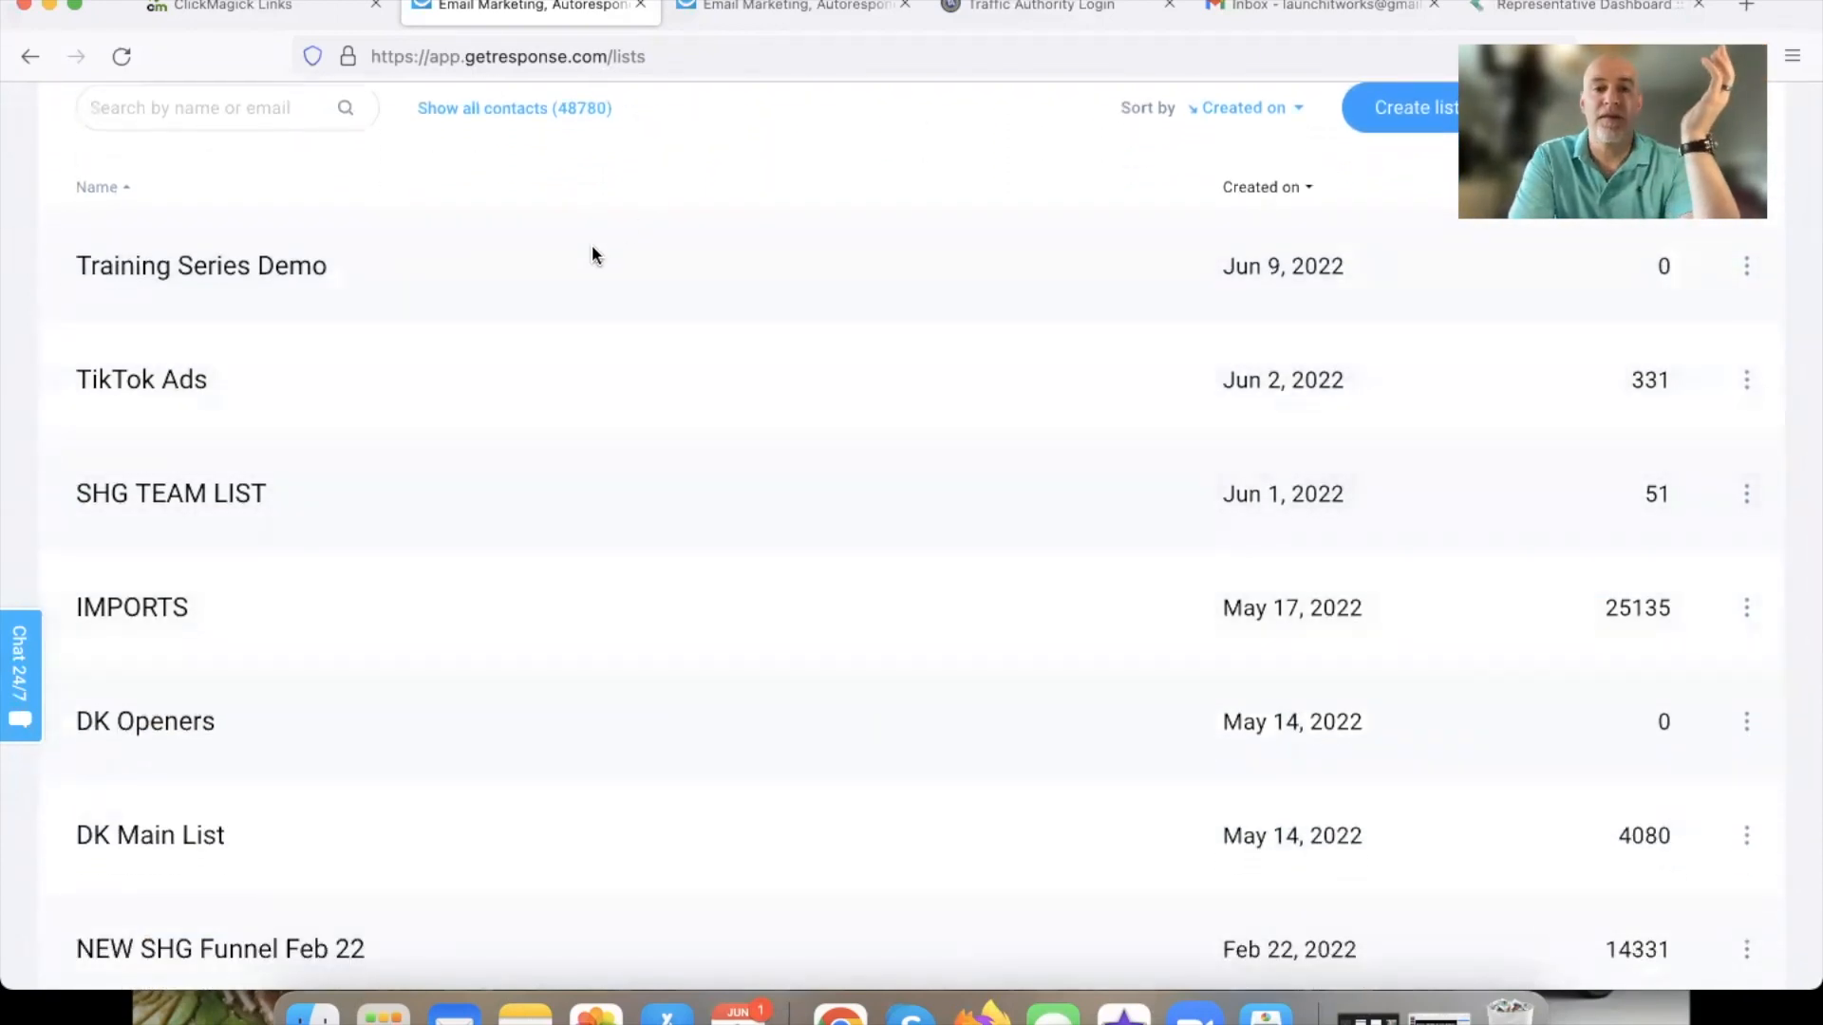
pyautogui.moveTo(223, 336)
pyautogui.mouseDown()
pyautogui.moveTo(150, 337)
pyautogui.moveTo(38, 435)
pyautogui.moveTo(315, 395)
pyautogui.moveTo(175, 336)
pyautogui.mouseUp()
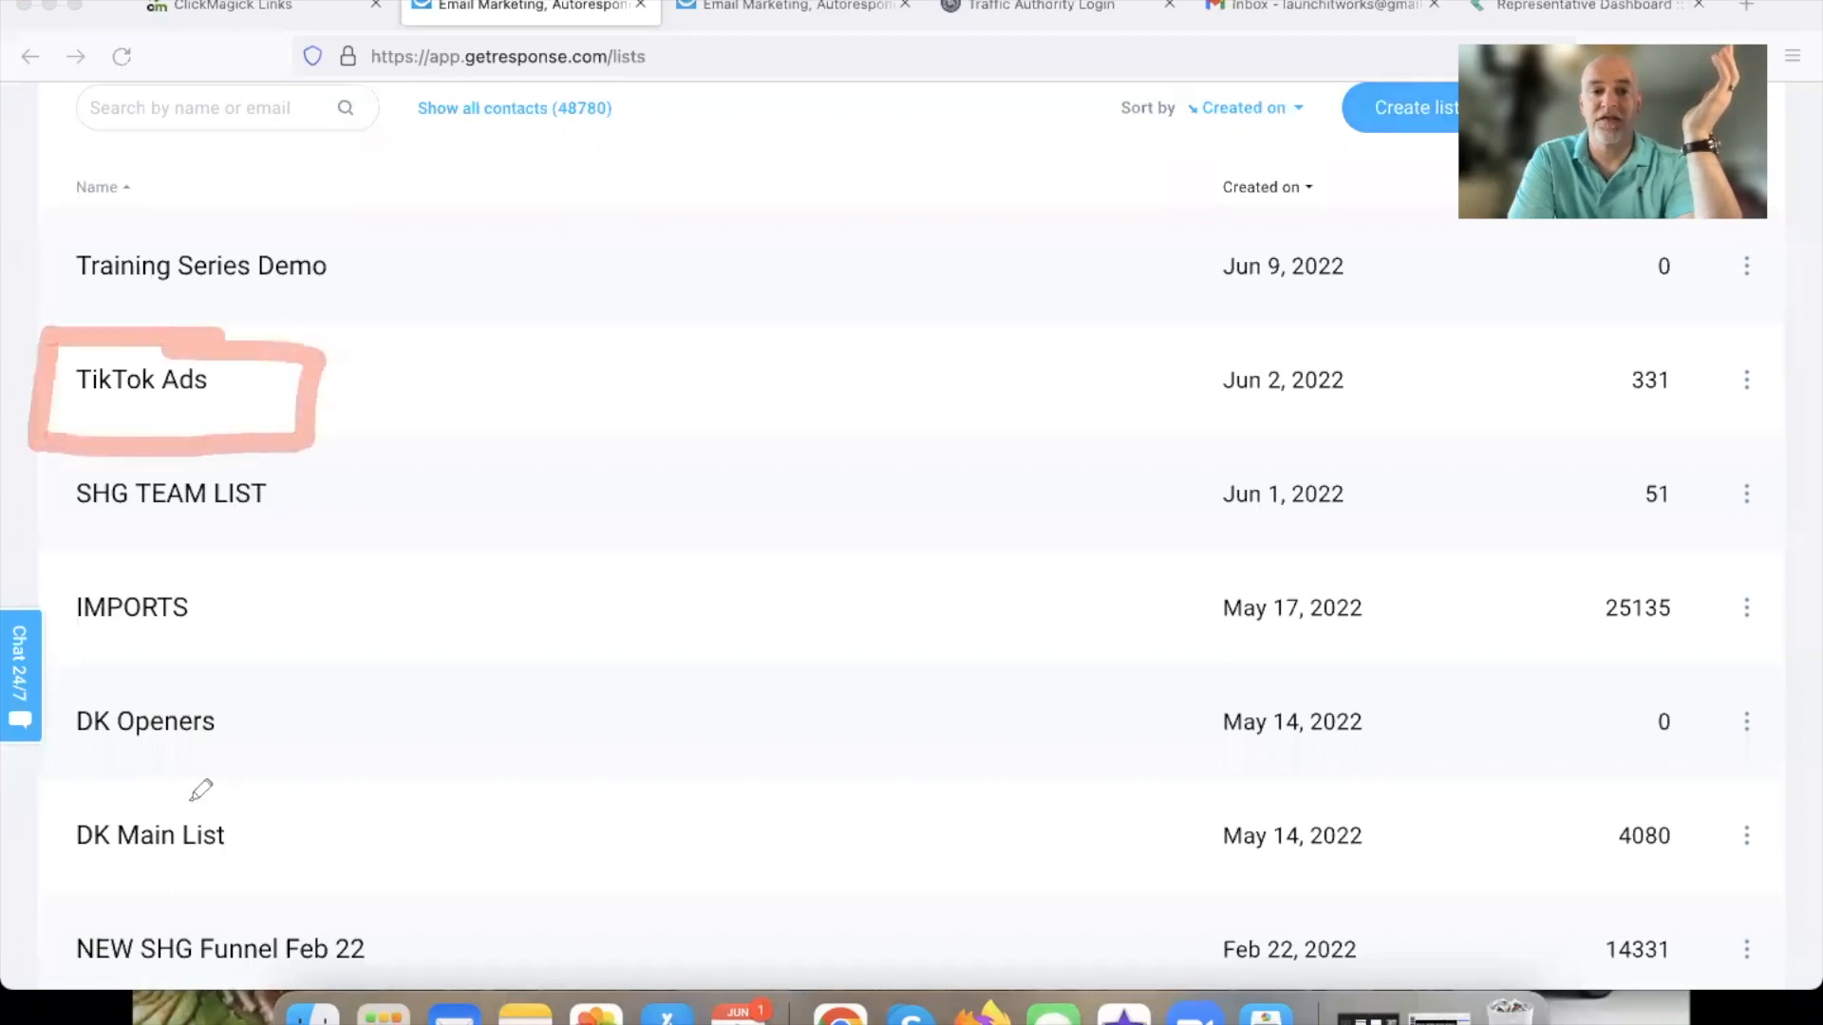
pyautogui.moveTo(116, 792)
pyautogui.mouseDown()
pyautogui.moveTo(57, 833)
pyautogui.moveTo(295, 897)
pyautogui.moveTo(181, 784)
pyautogui.moveTo(123, 789)
pyautogui.mouseUp()
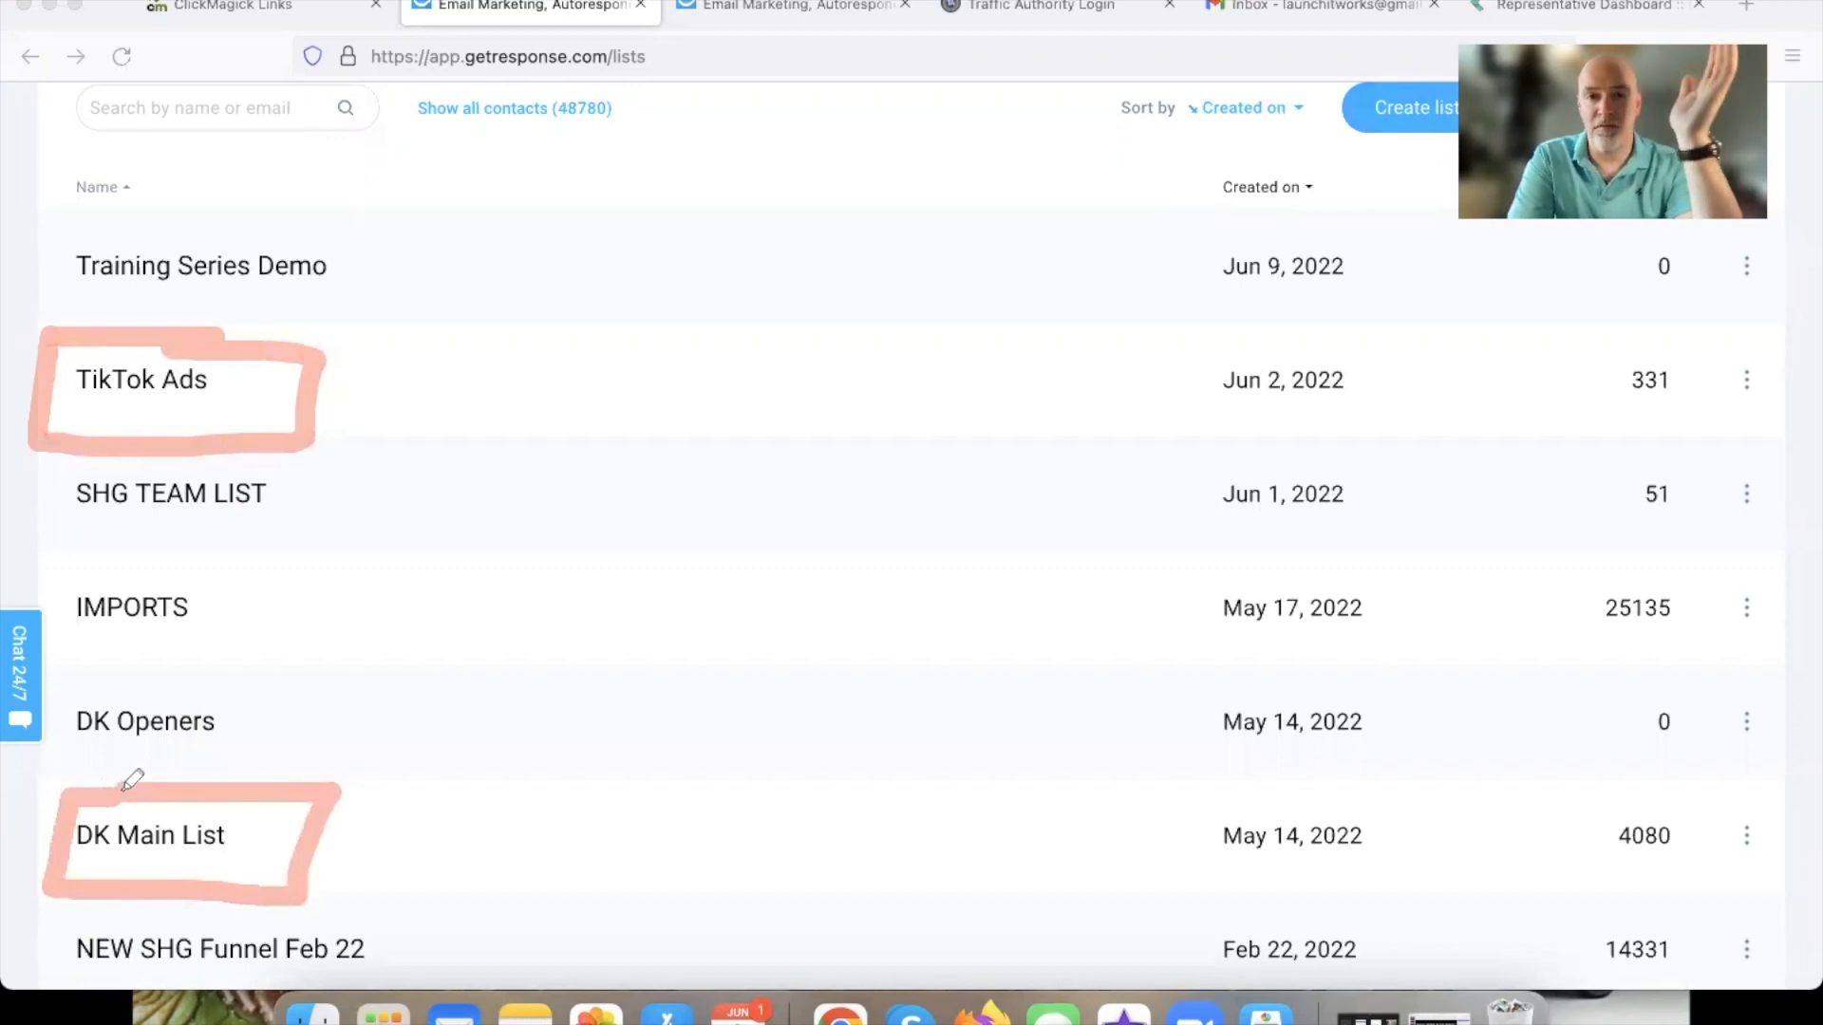
pyautogui.moveTo(406, 716)
pyautogui.mouseDown()
pyautogui.moveTo(329, 769)
pyautogui.moveTo(368, 791)
pyautogui.mouseUp()
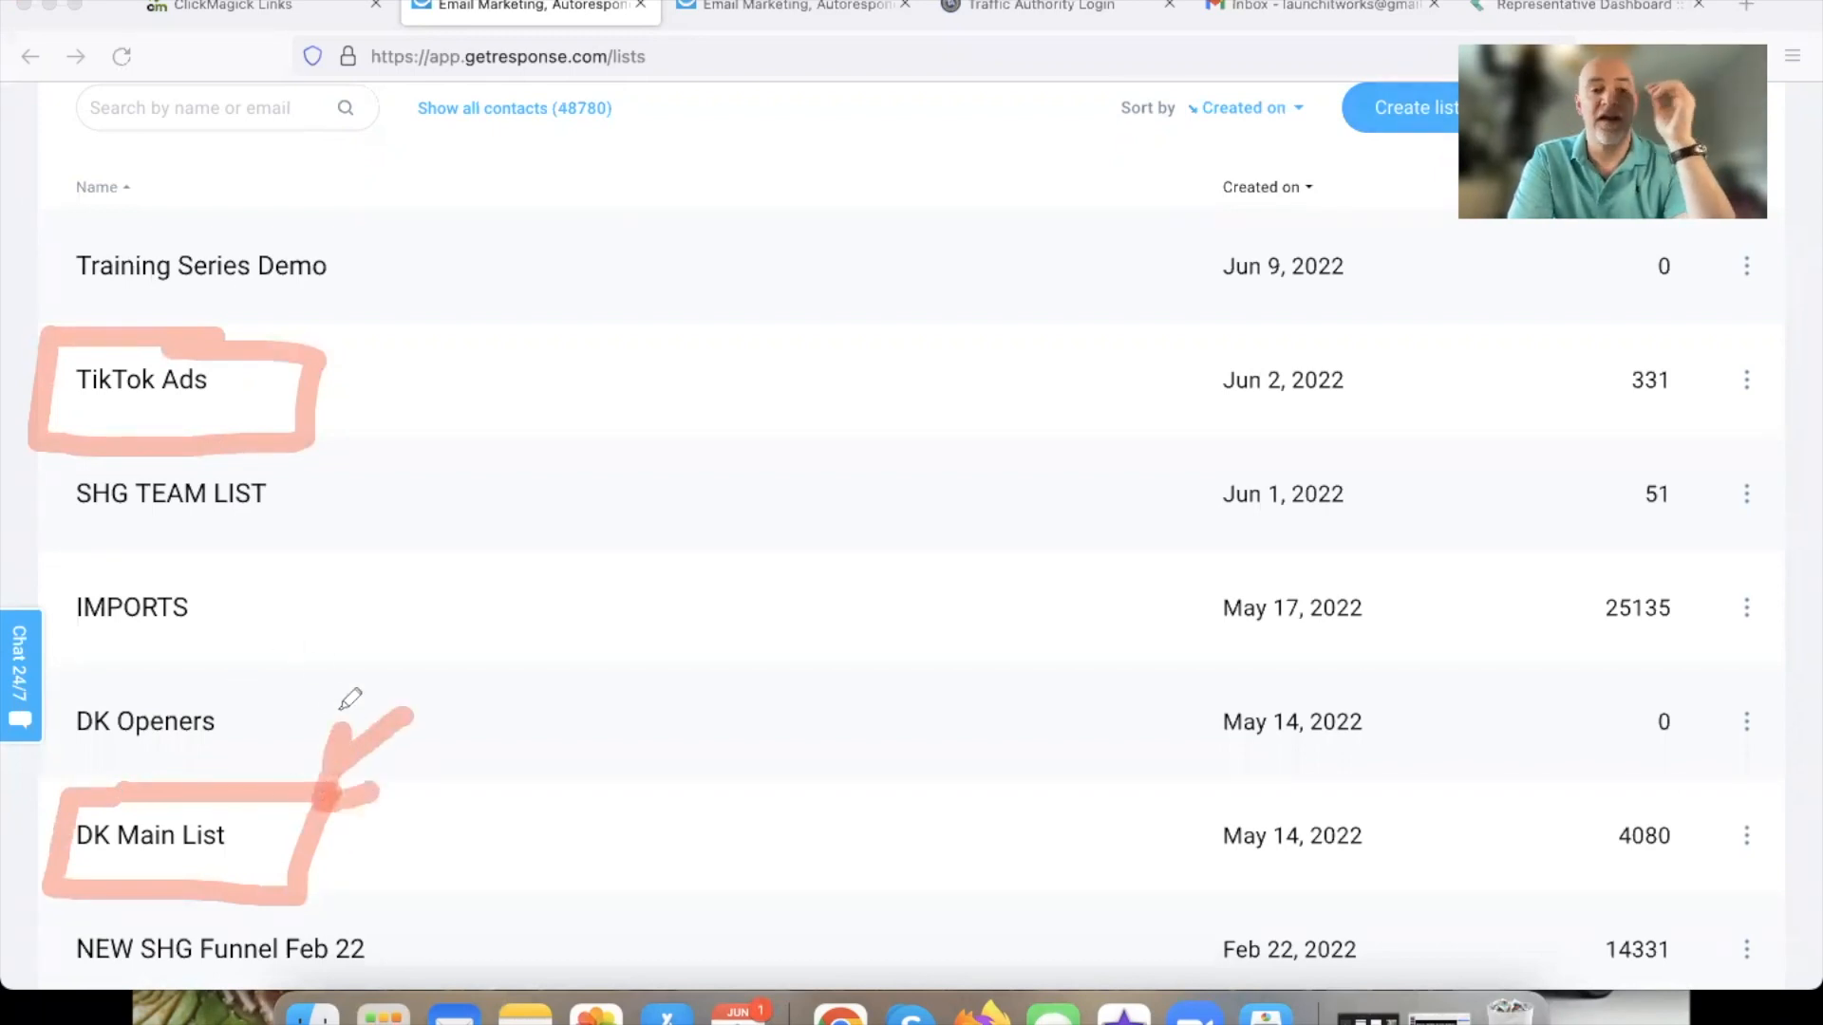
pyautogui.moveTo(195, 565)
pyautogui.mouseDown()
pyautogui.moveTo(43, 564)
pyautogui.moveTo(140, 656)
pyautogui.moveTo(271, 528)
pyautogui.moveTo(157, 547)
pyautogui.mouseUp()
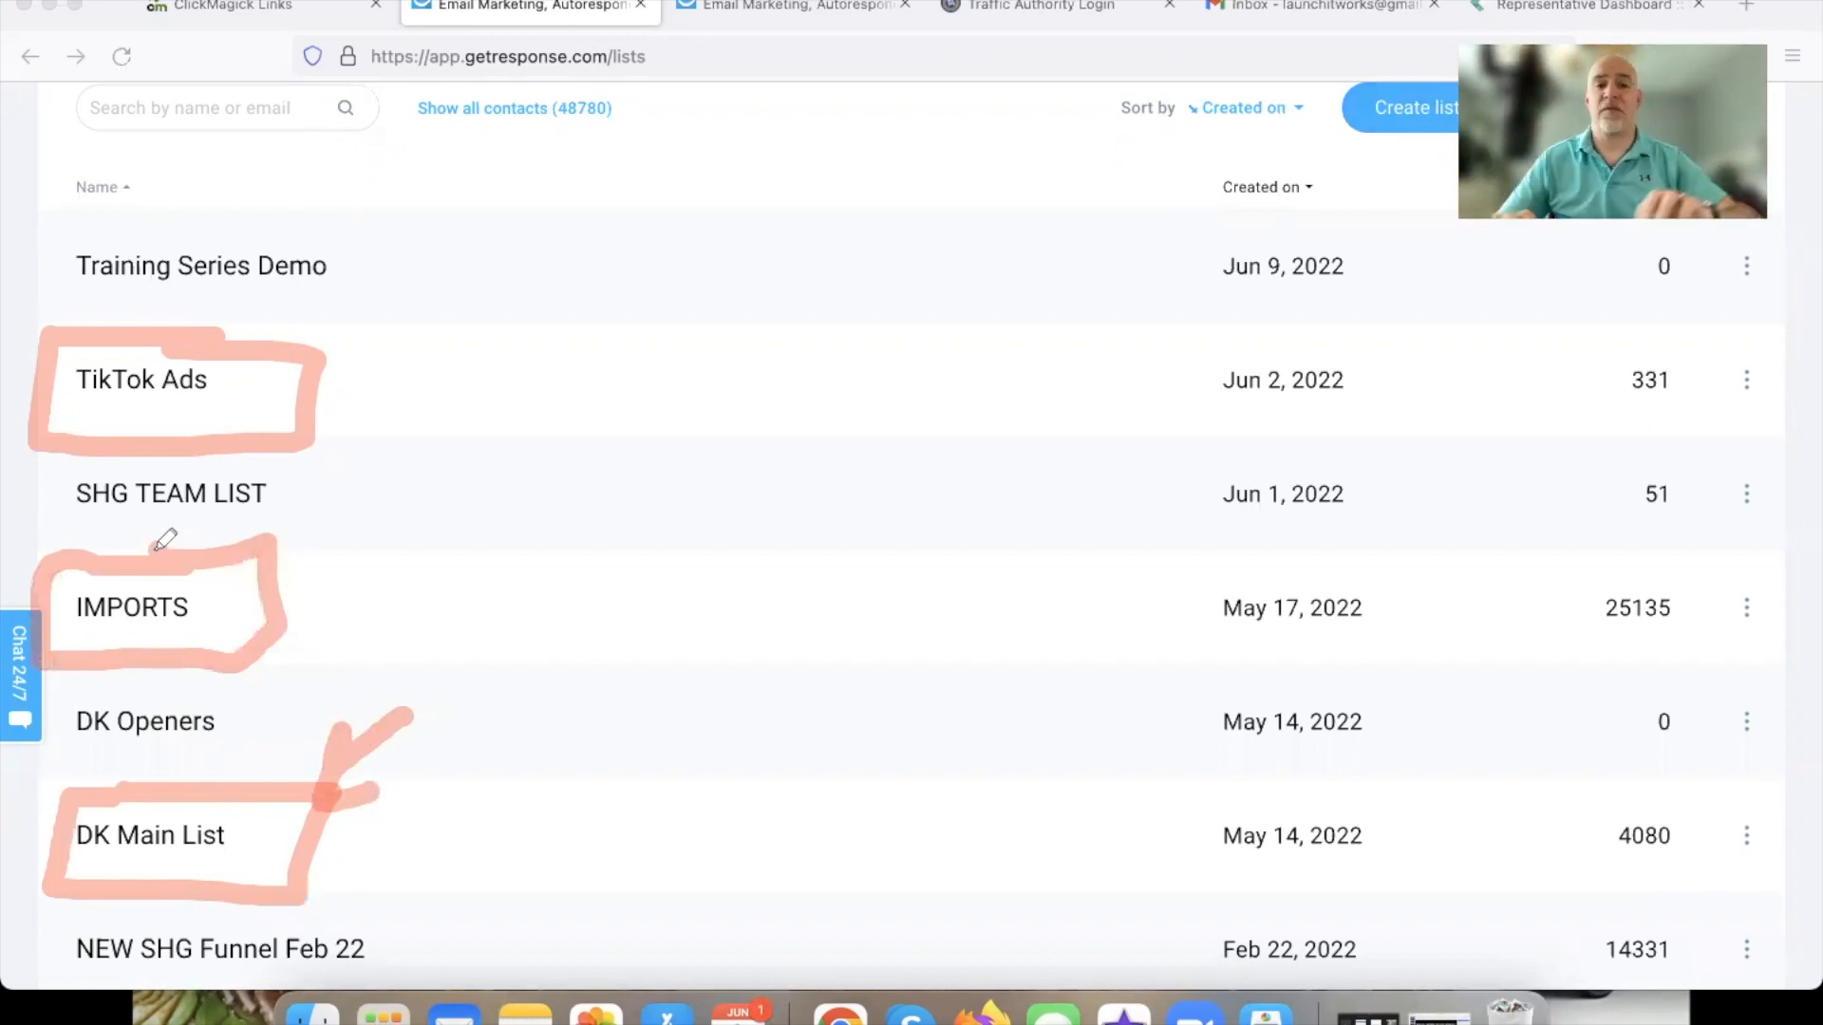
pyautogui.moveTo(413, 551)
pyautogui.mouseDown()
pyautogui.moveTo(298, 537)
pyautogui.moveTo(340, 619)
pyautogui.mouseUp()
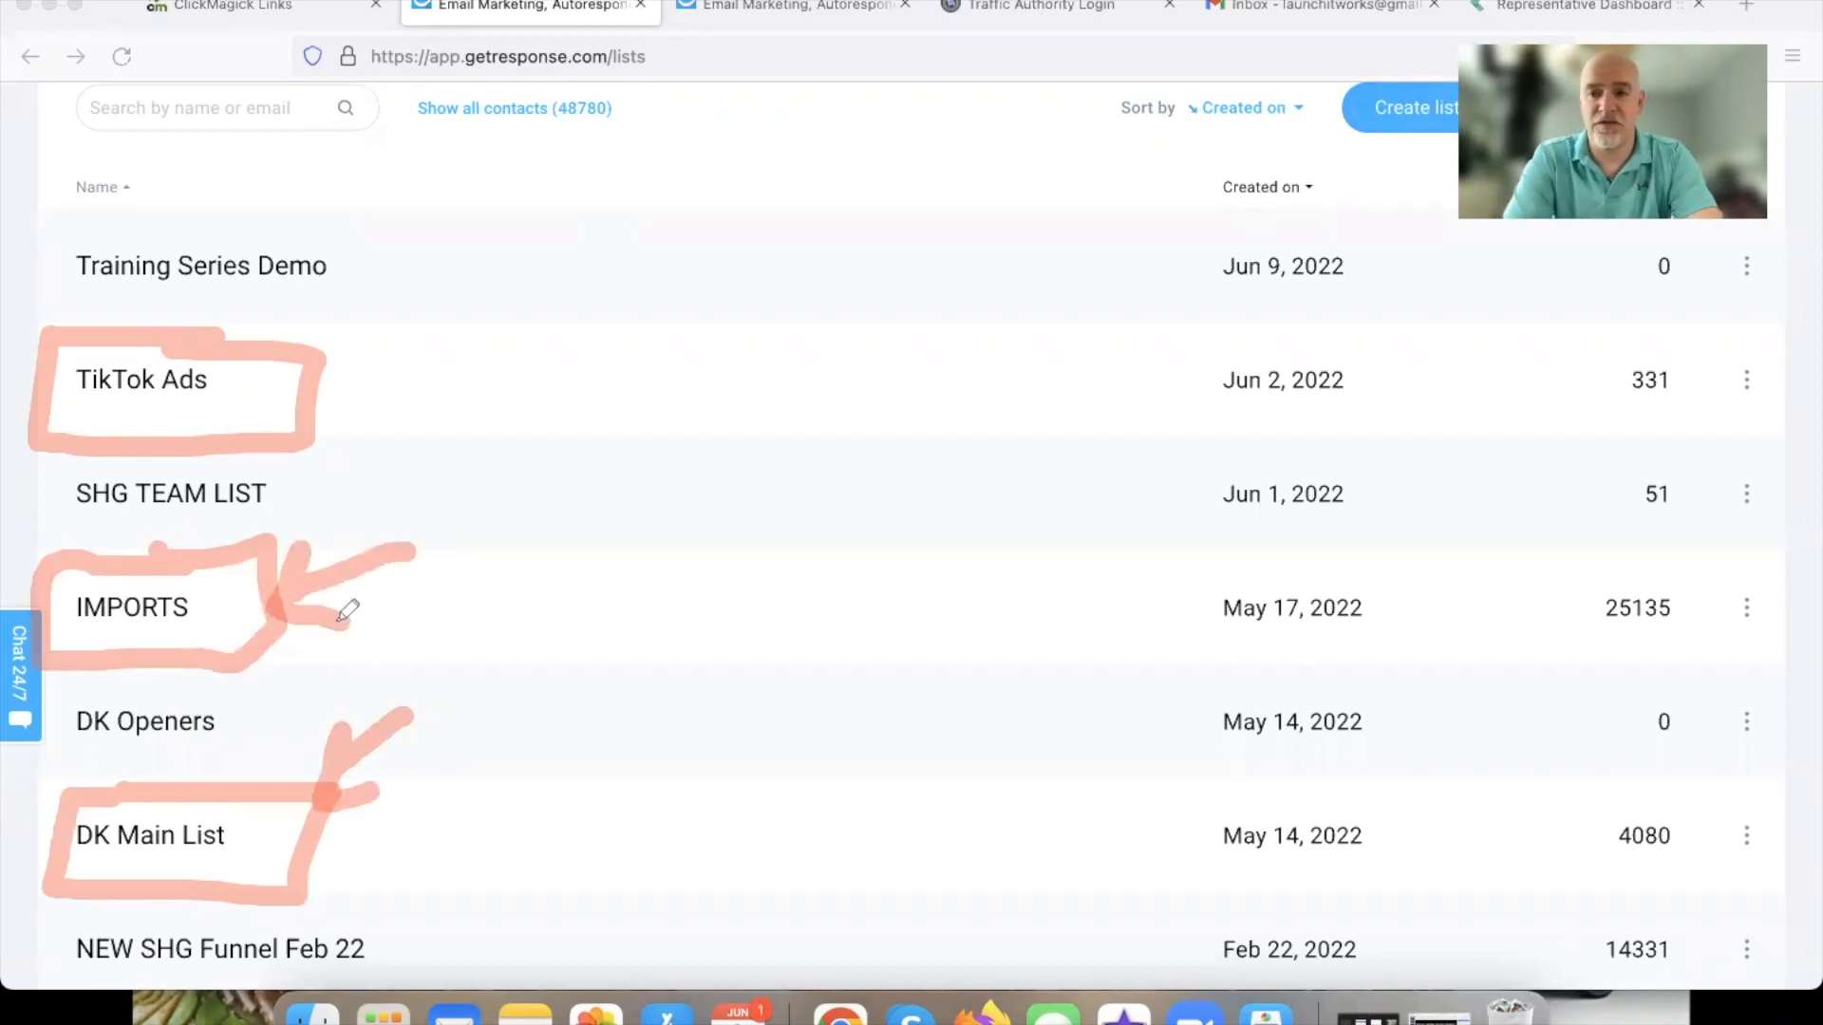
pyautogui.click(1097, 121)
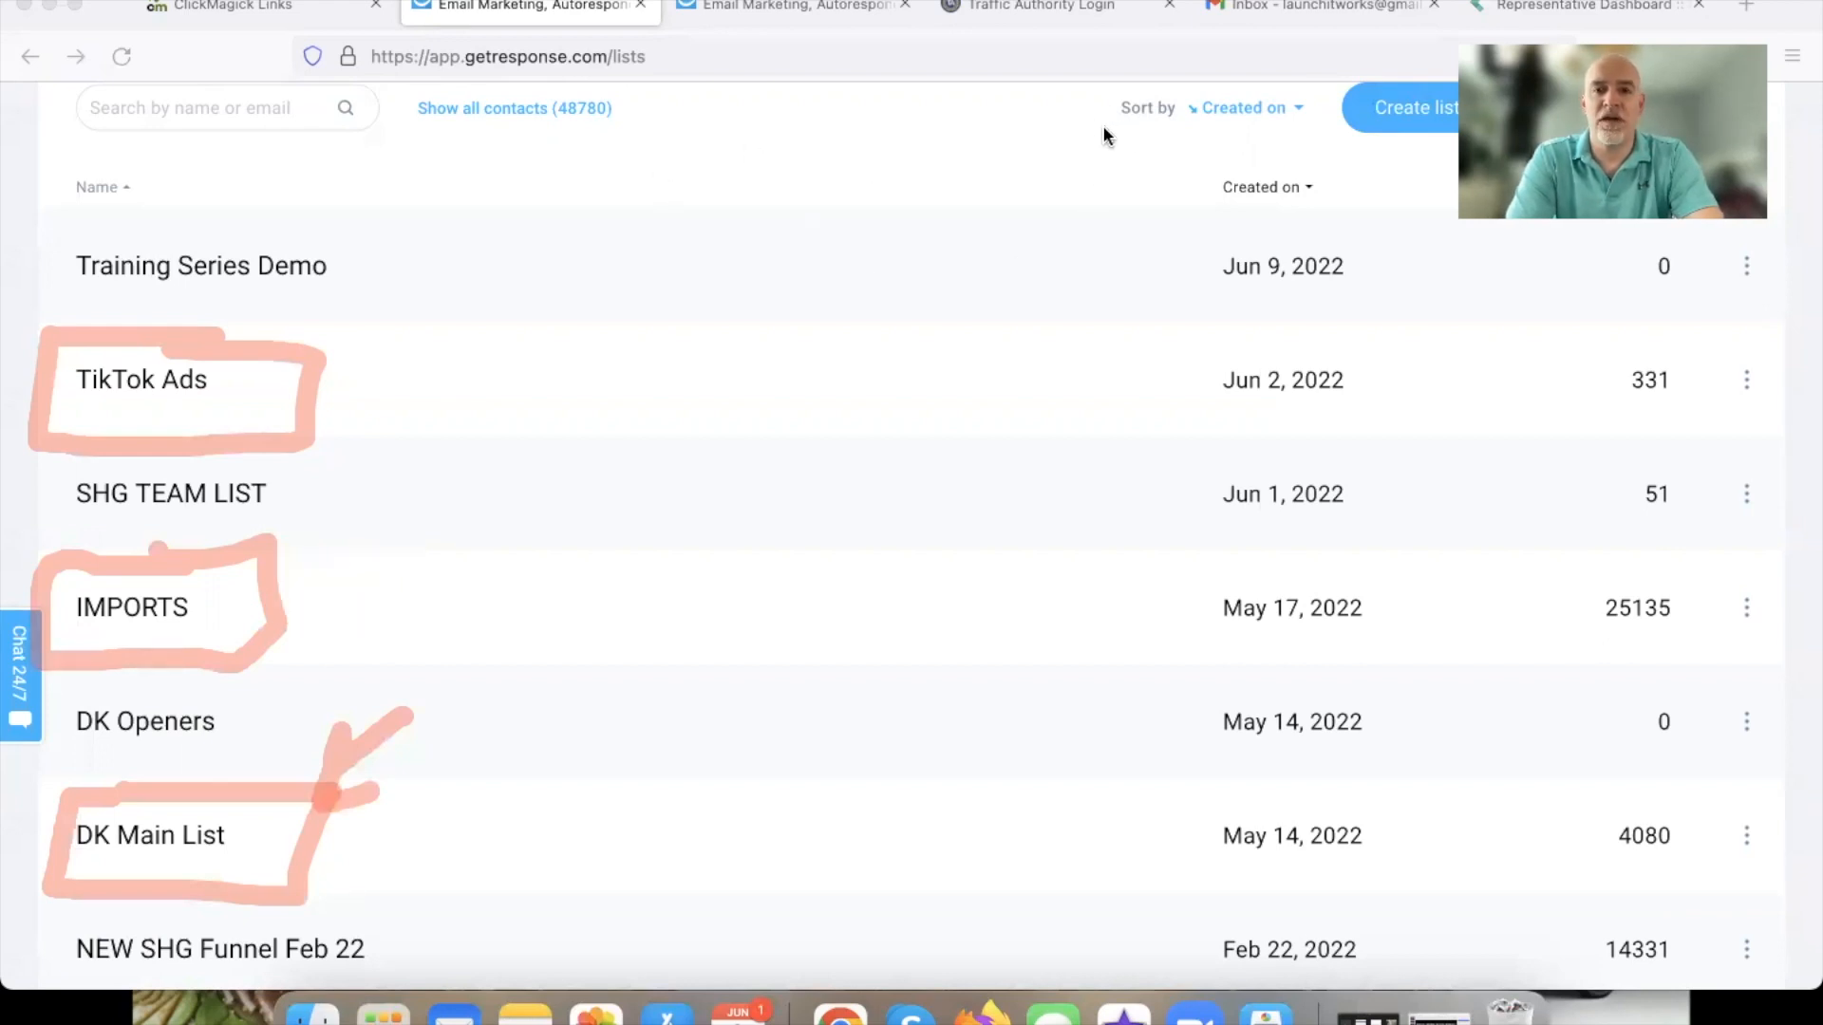
pyautogui.click(1239, 229)
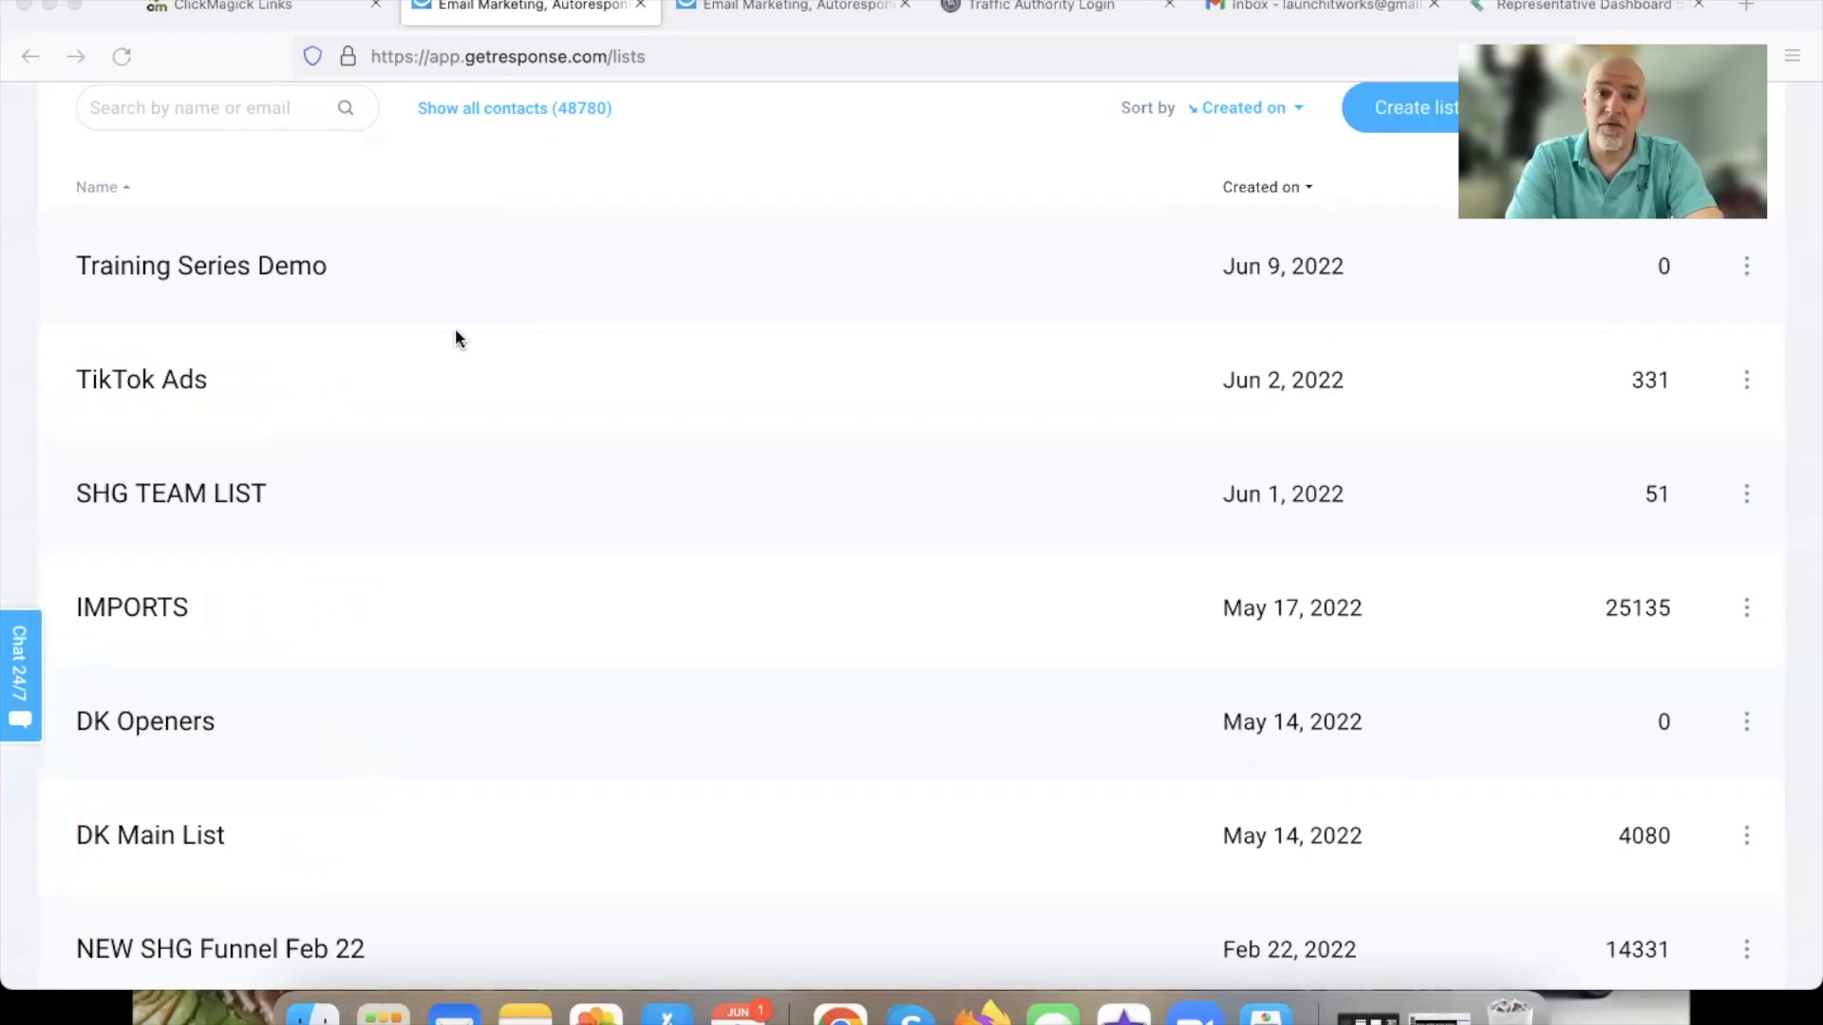
# Switch back to the course outline in Google Docs and select the "Setting Up Your Email Workflow (Automation)" item.
pyautogui.scroll(3, 456, 337)
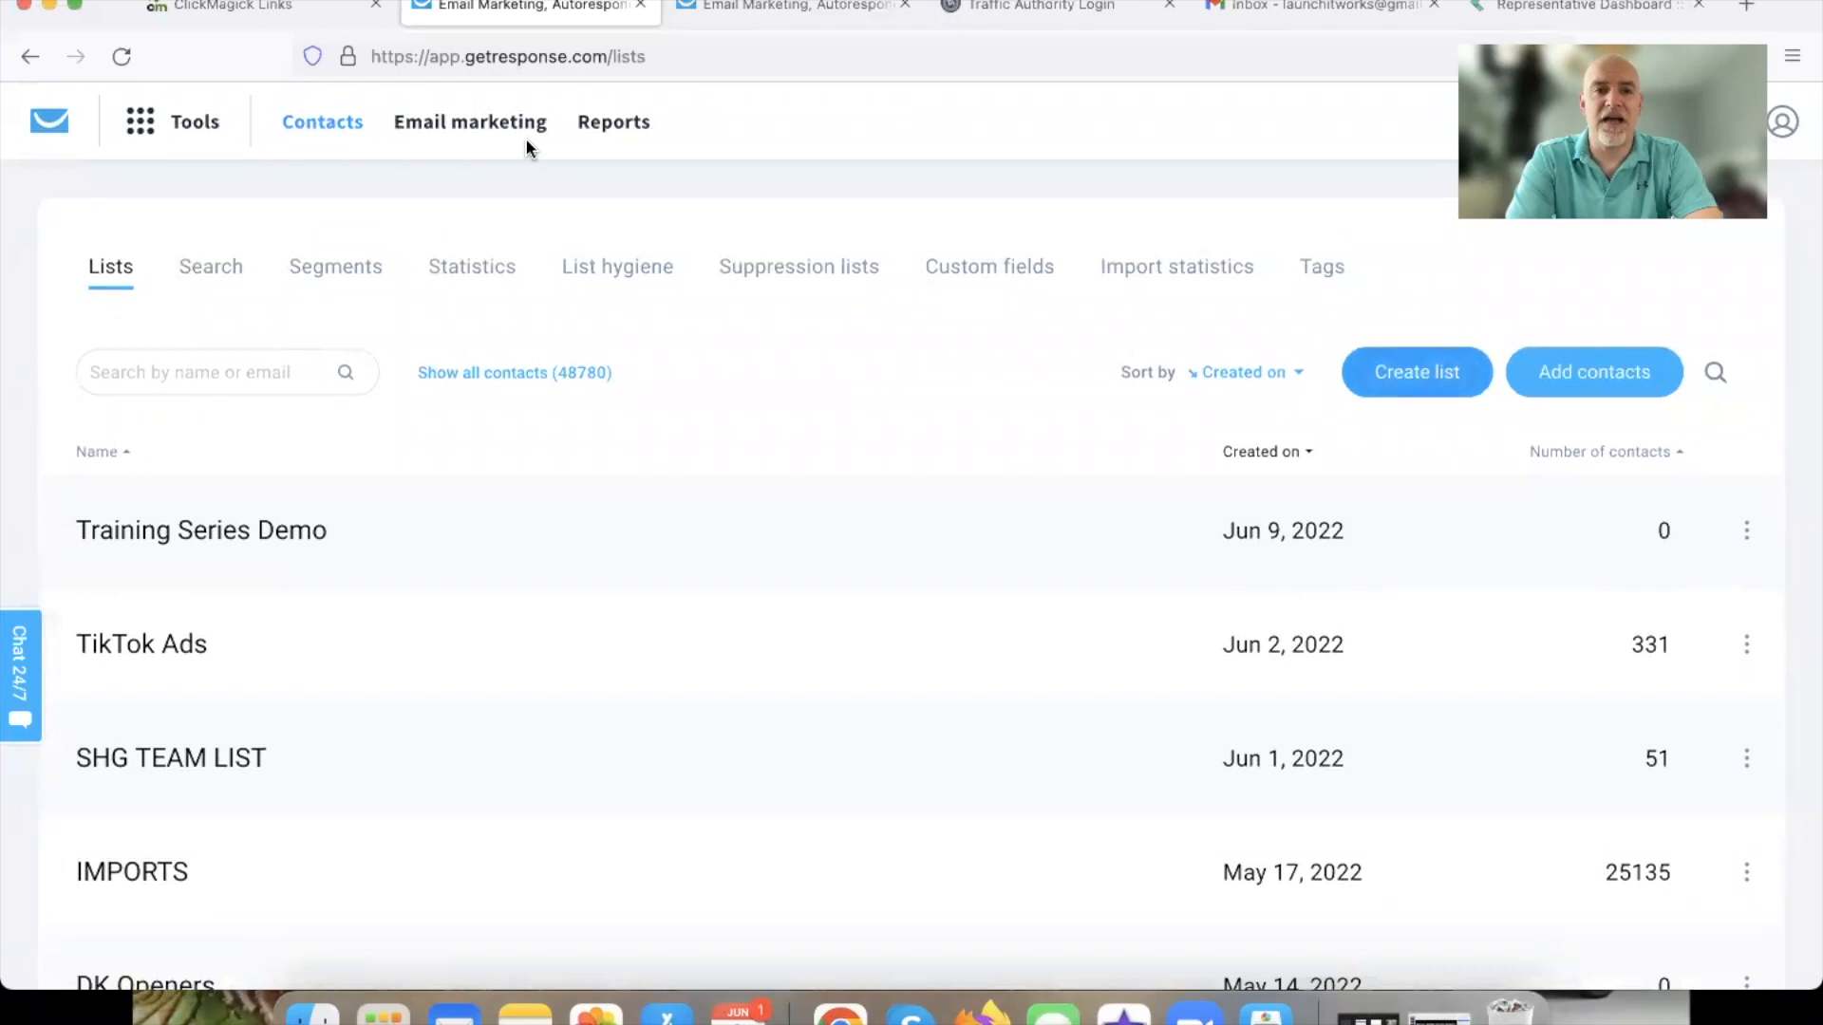
pyautogui.press('super+Tab')
pyautogui.press('super+Tab')
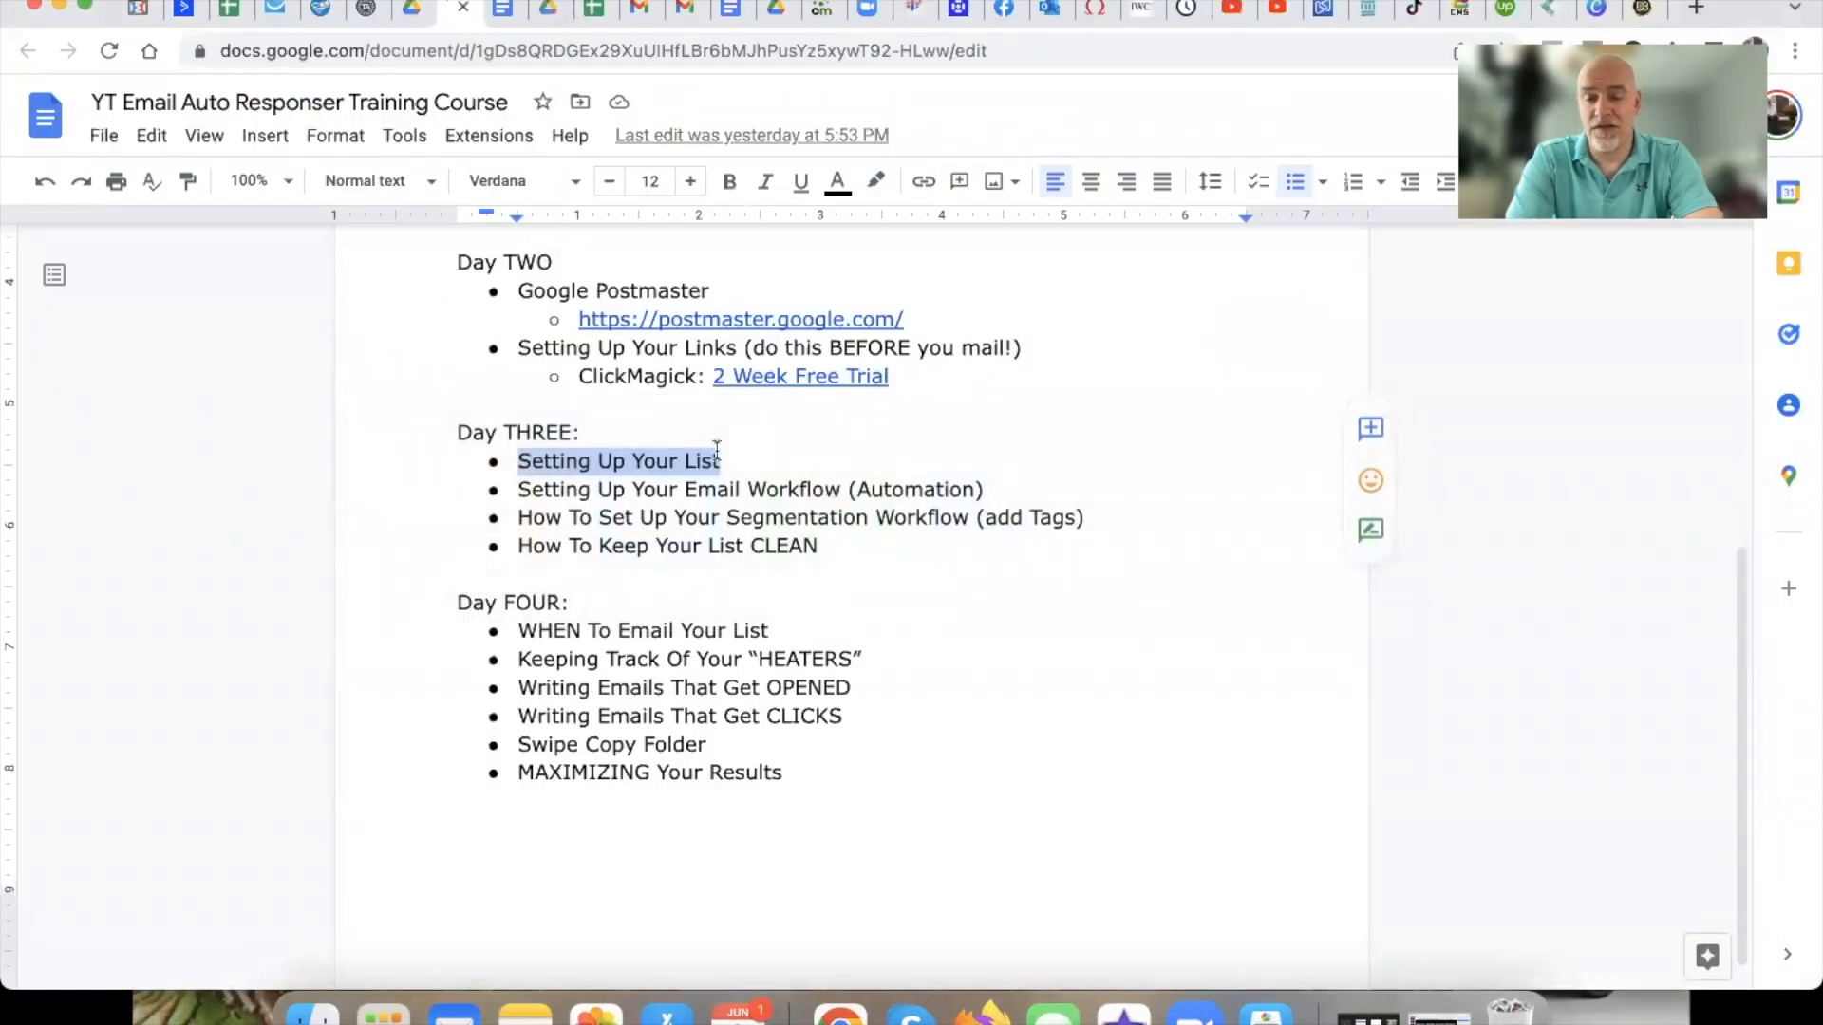
pyautogui.click(764, 465)
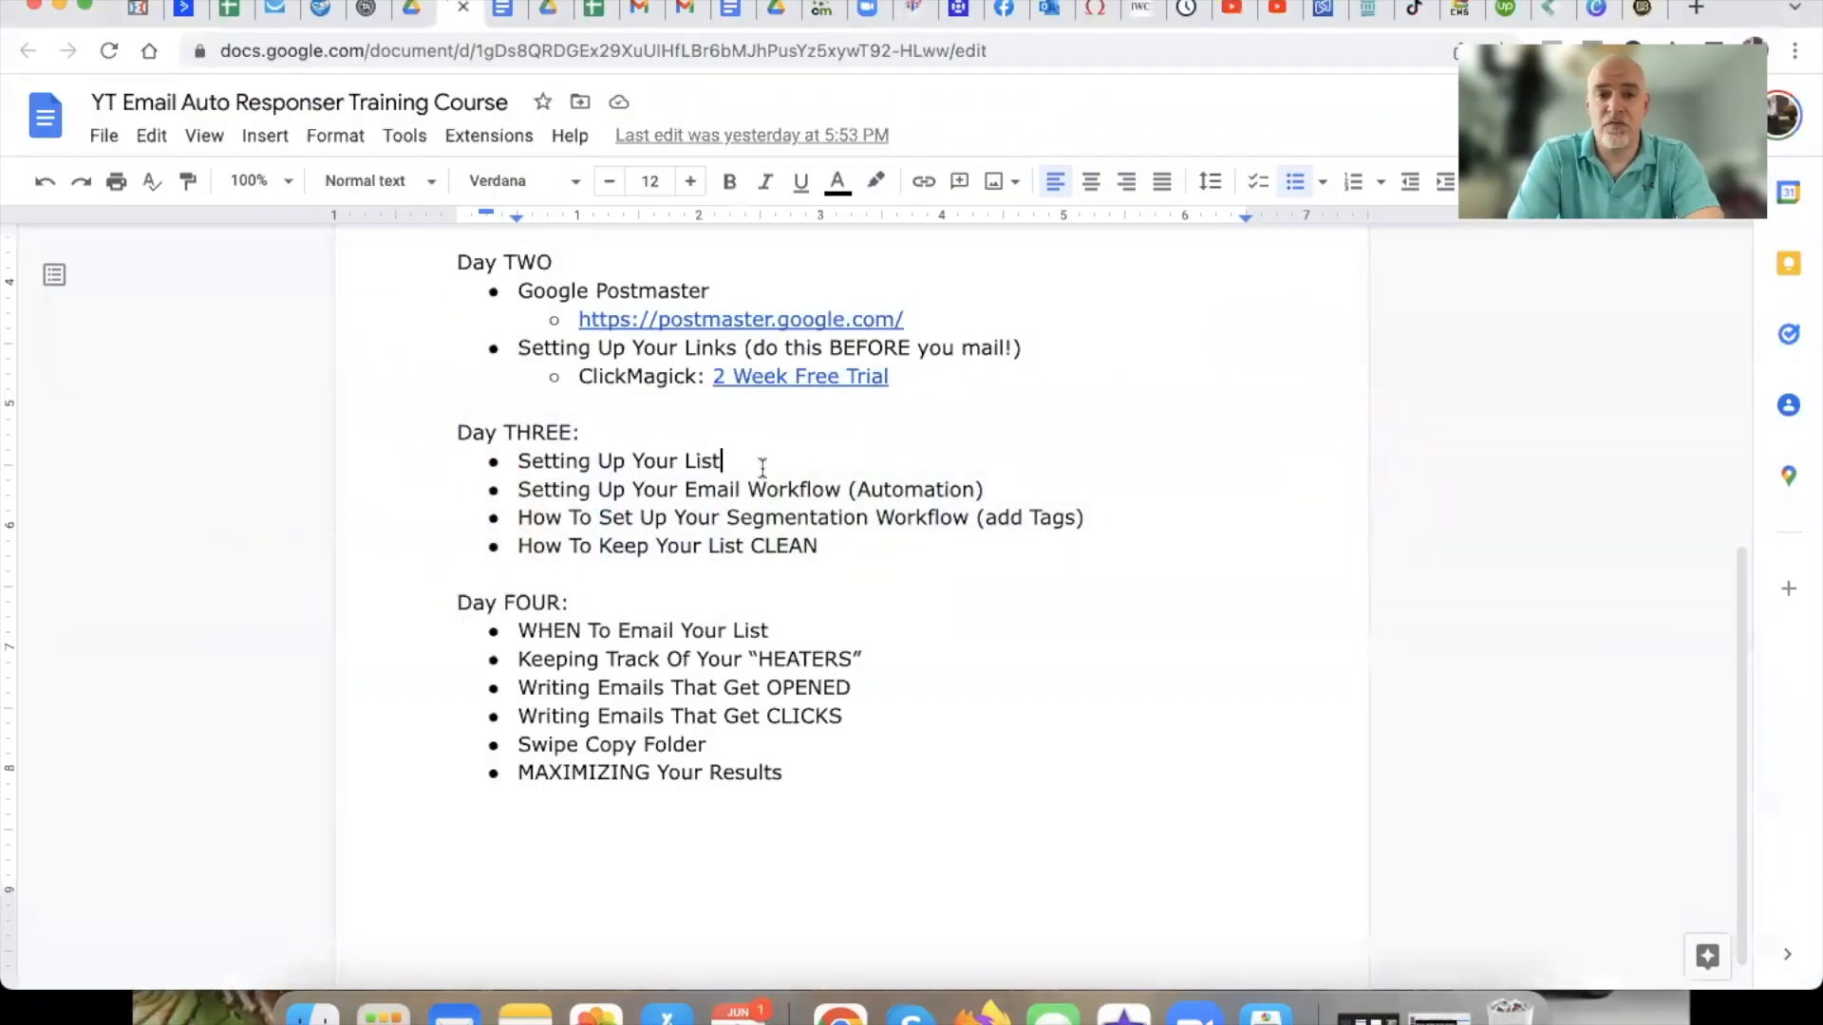
pyautogui.moveTo(519, 490); pyautogui.dragTo(988, 491)
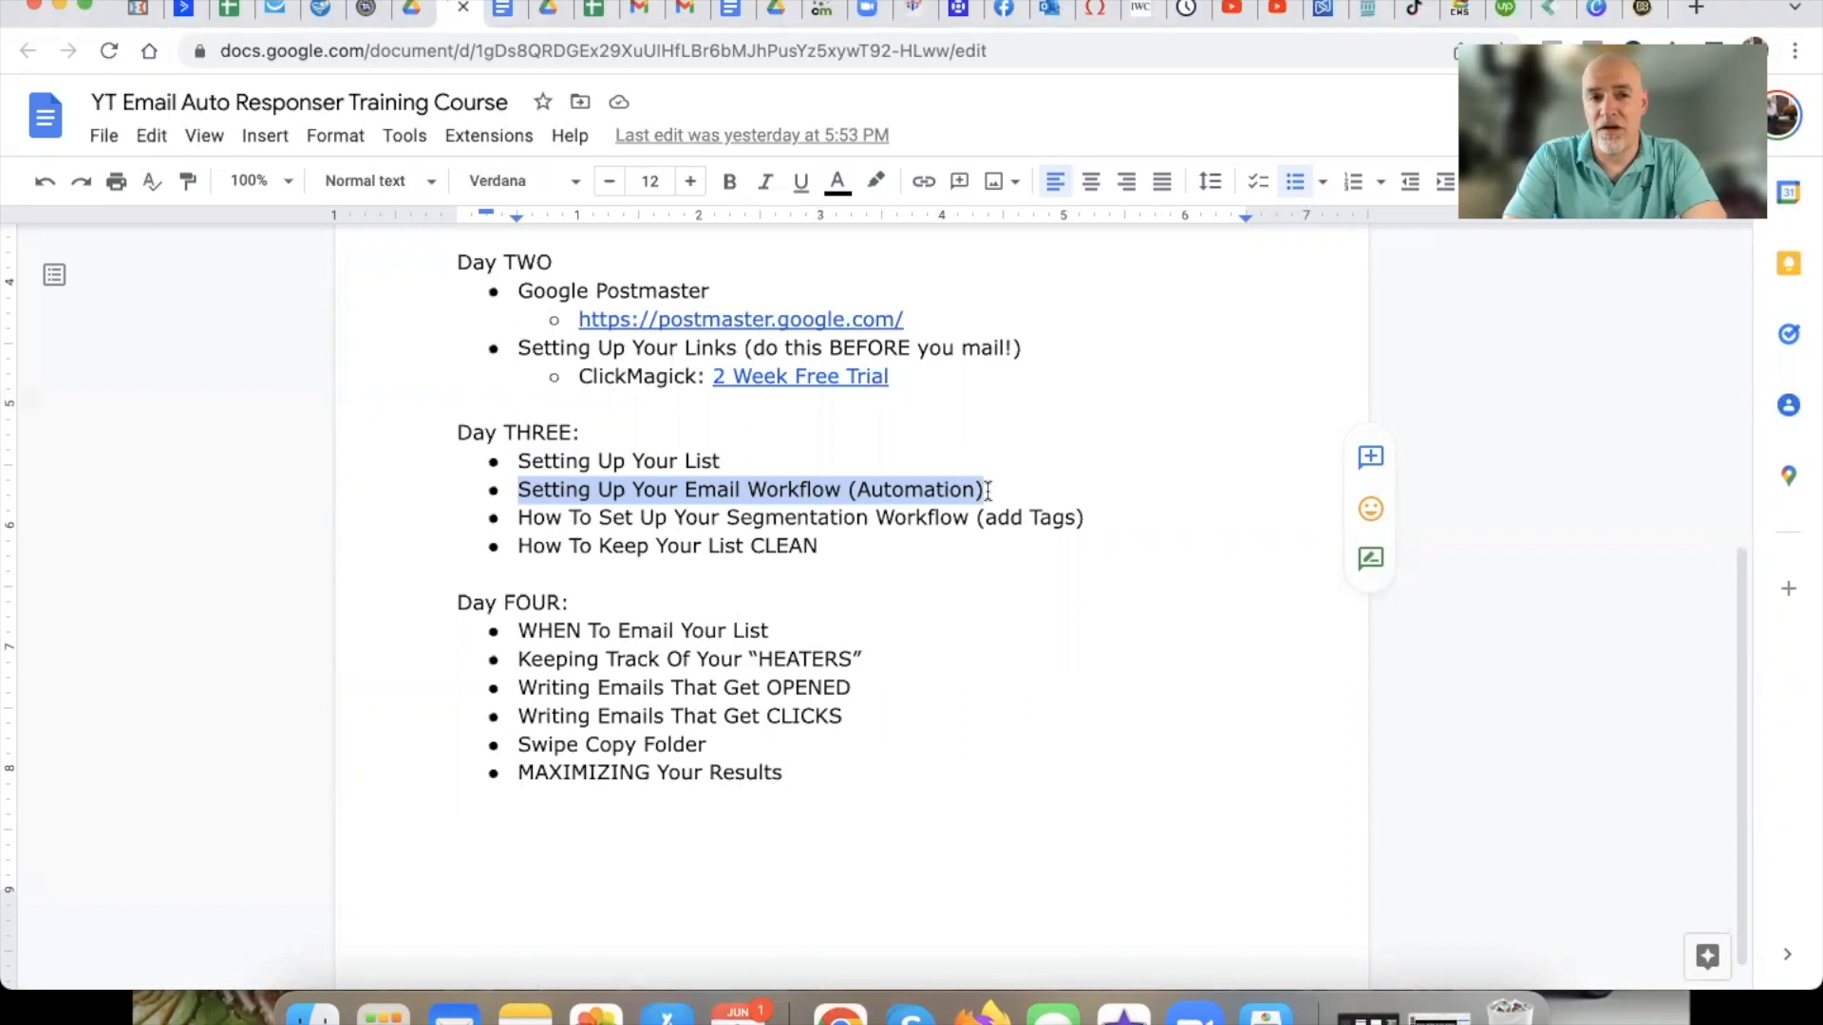
# Switch to GetResponse and open the Automation workflows overview.
pyautogui.press('super+Tab')
pyautogui.press('super+Tab')
pyautogui.press('super+shift+Tab')
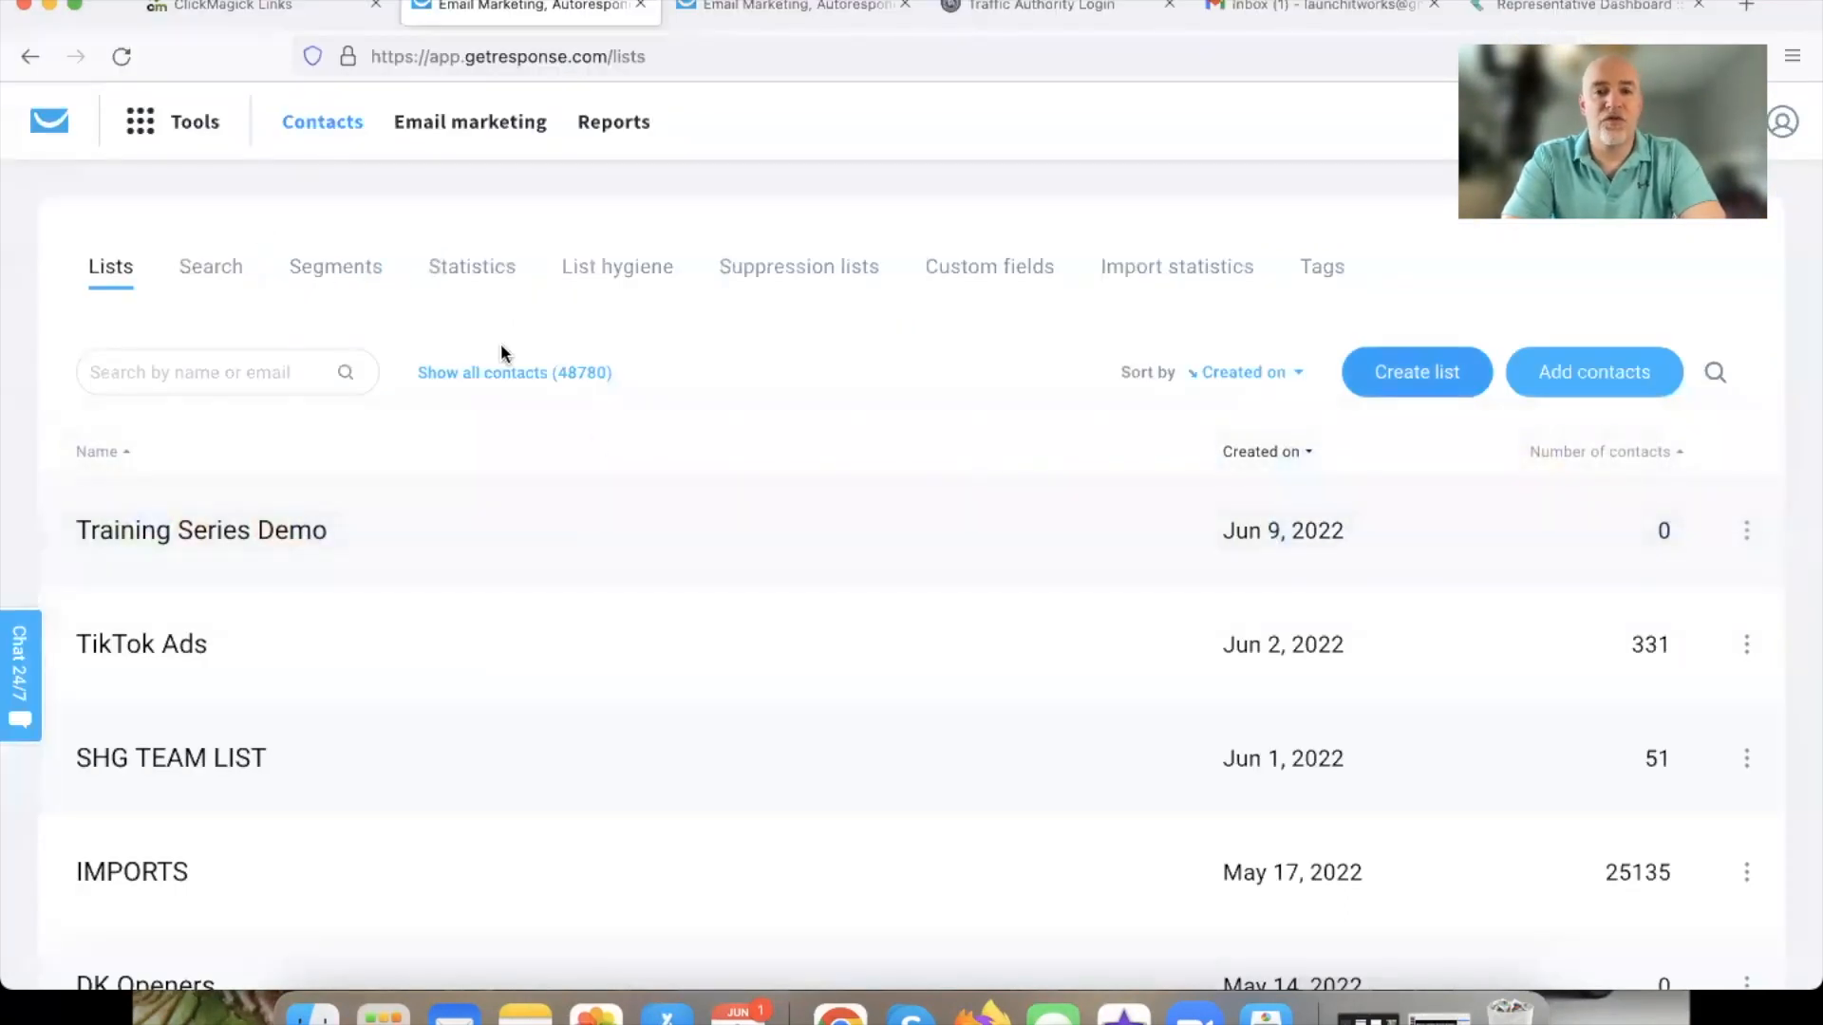
pyautogui.click(140, 123)
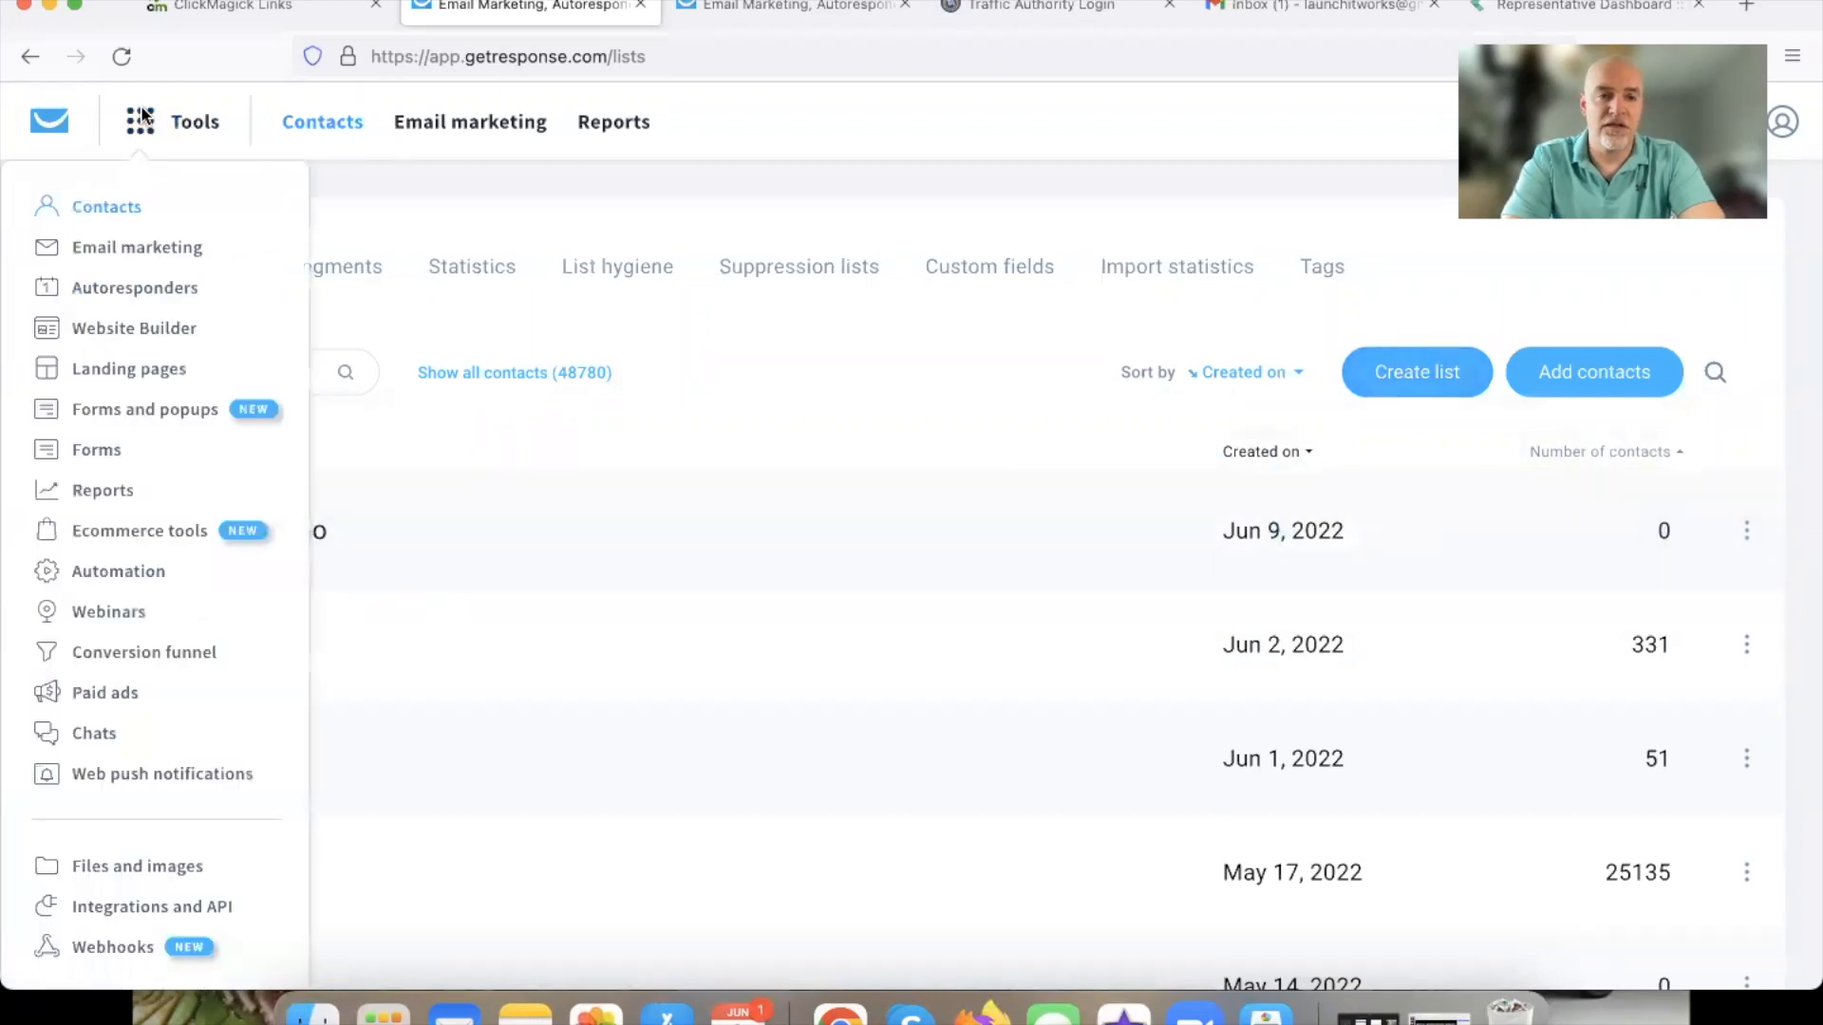
pyautogui.click(147, 580)
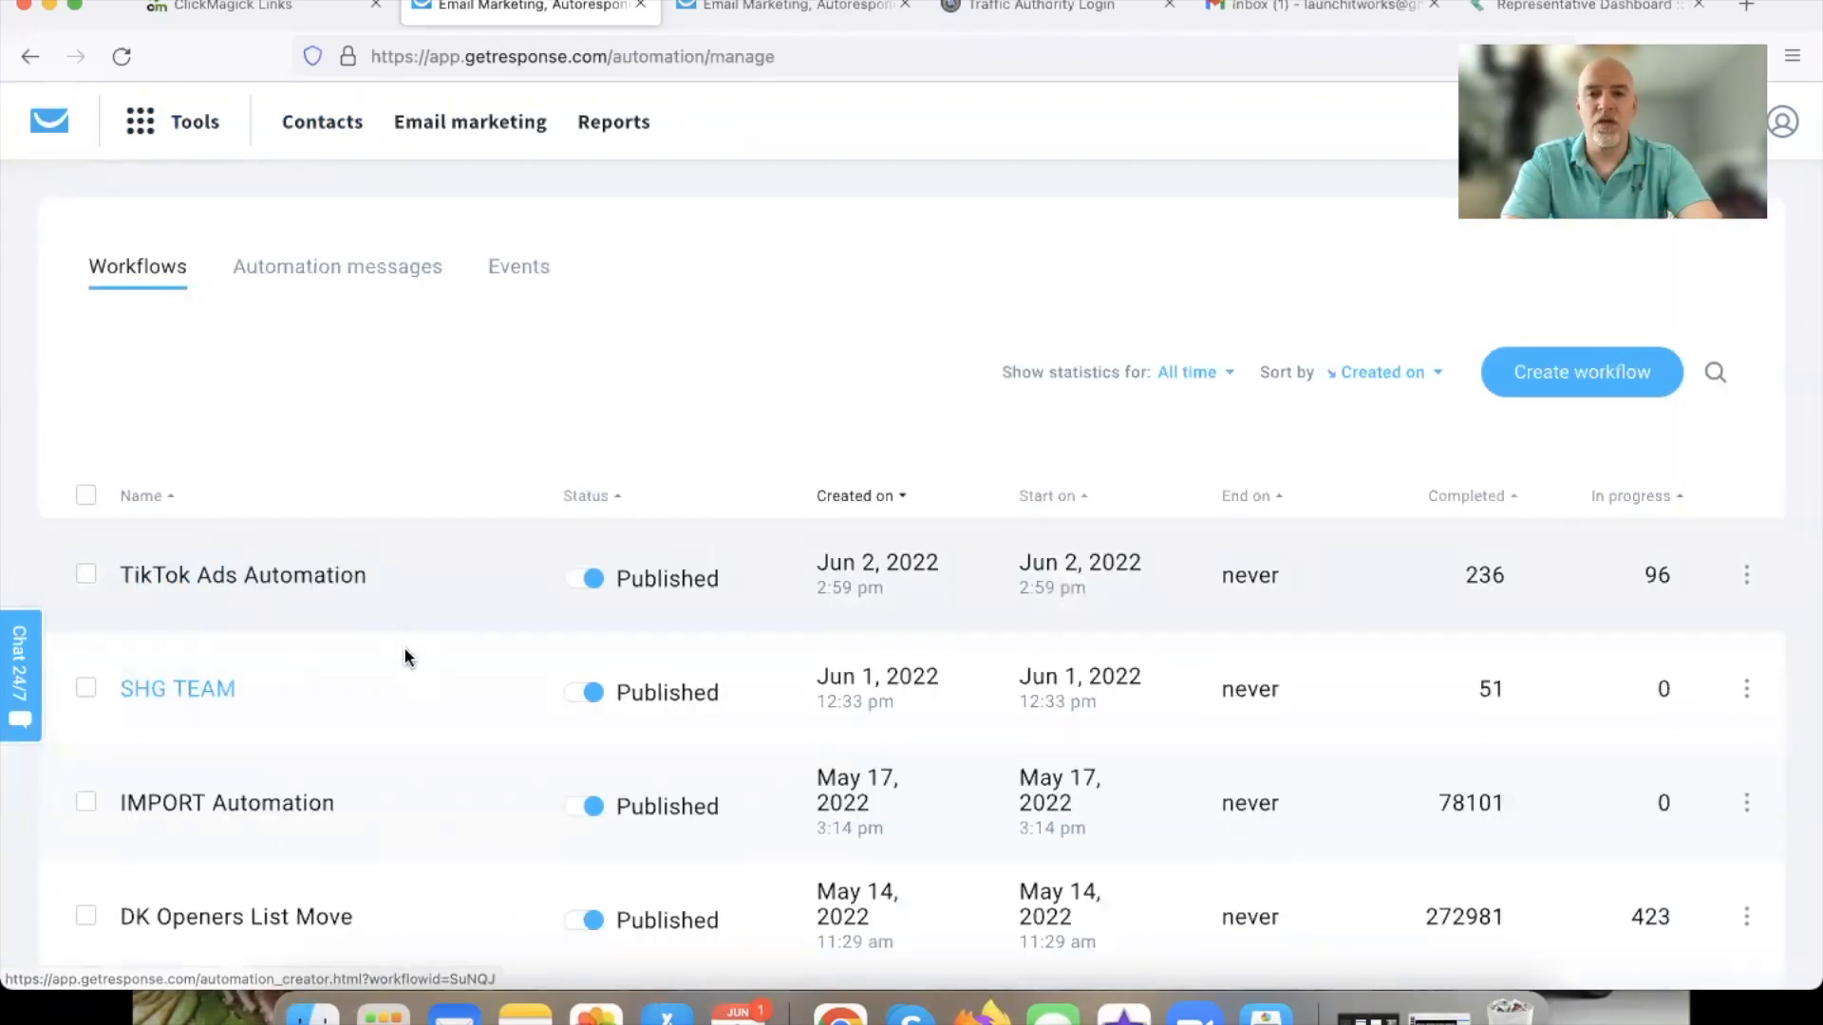
# Look through the existing automation workflows and highlight the completed count of DK Openers List Move.
pyautogui.scroll(-3, 402, 663)
pyautogui.scroll(-3, 402, 663)
pyautogui.scroll(2, 402, 663)
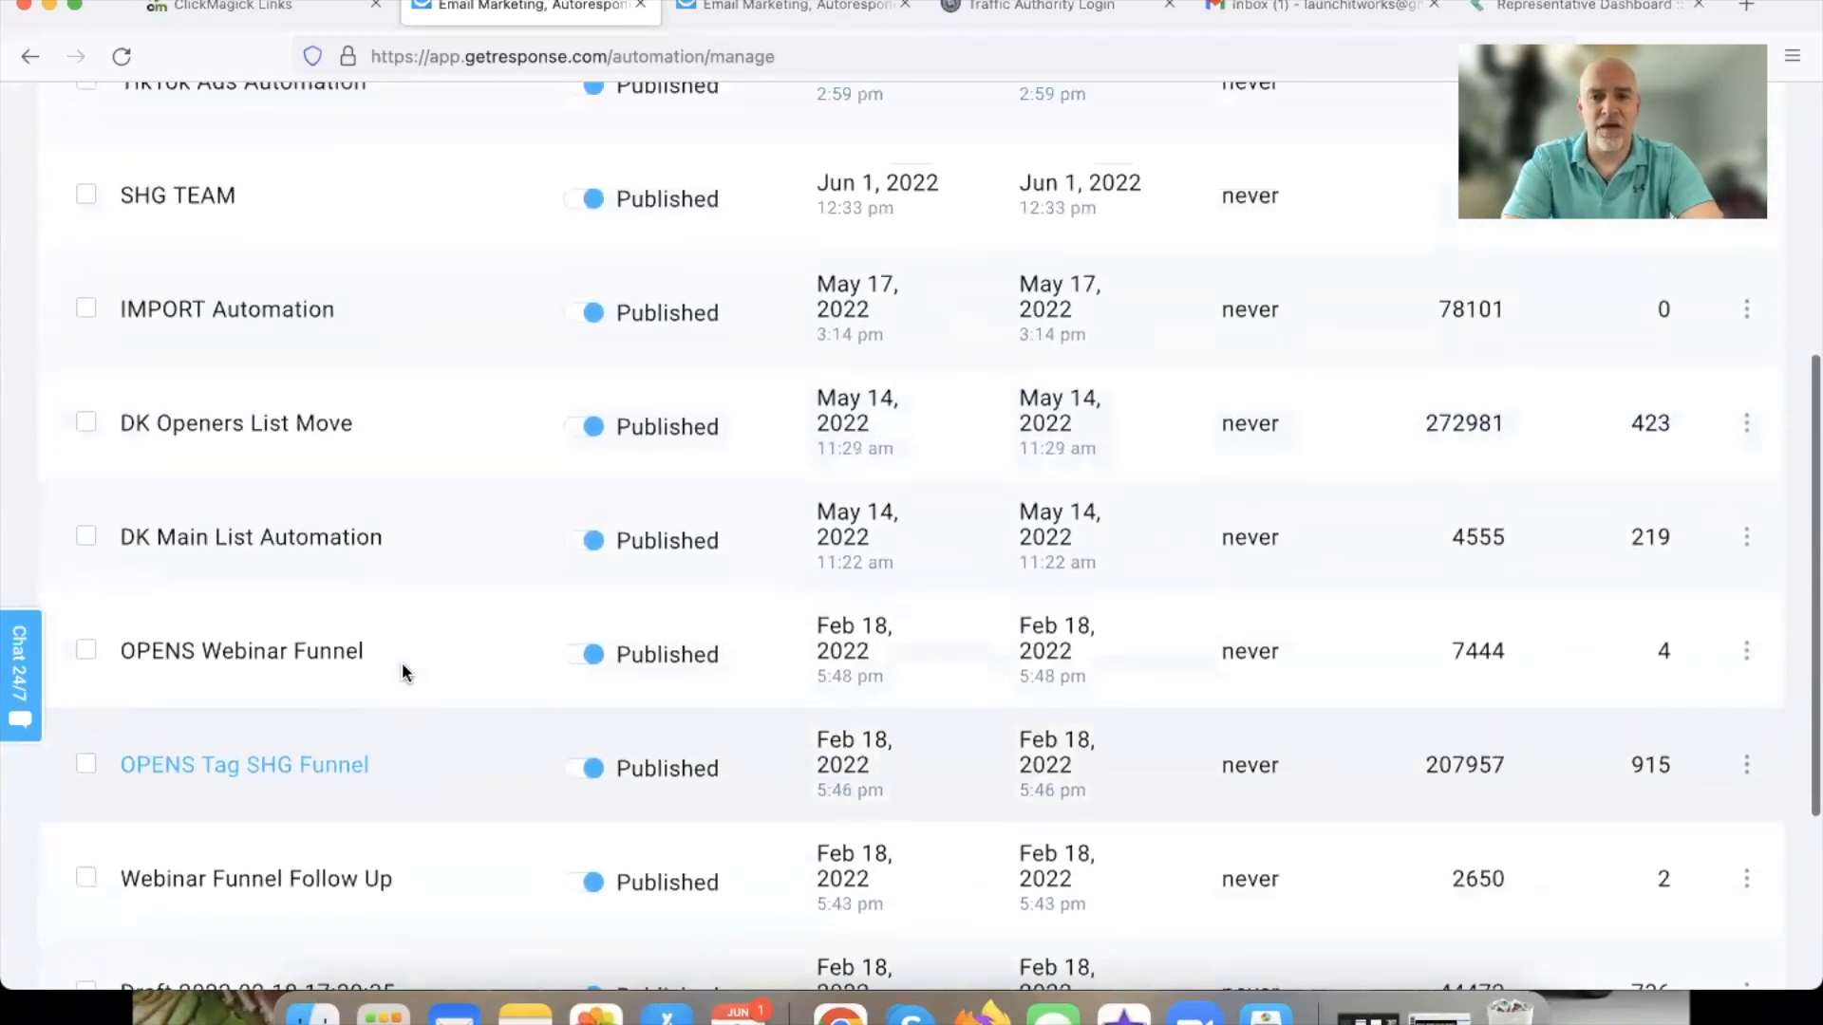
pyautogui.moveTo(1420, 564); pyautogui.dragTo(1512, 568)
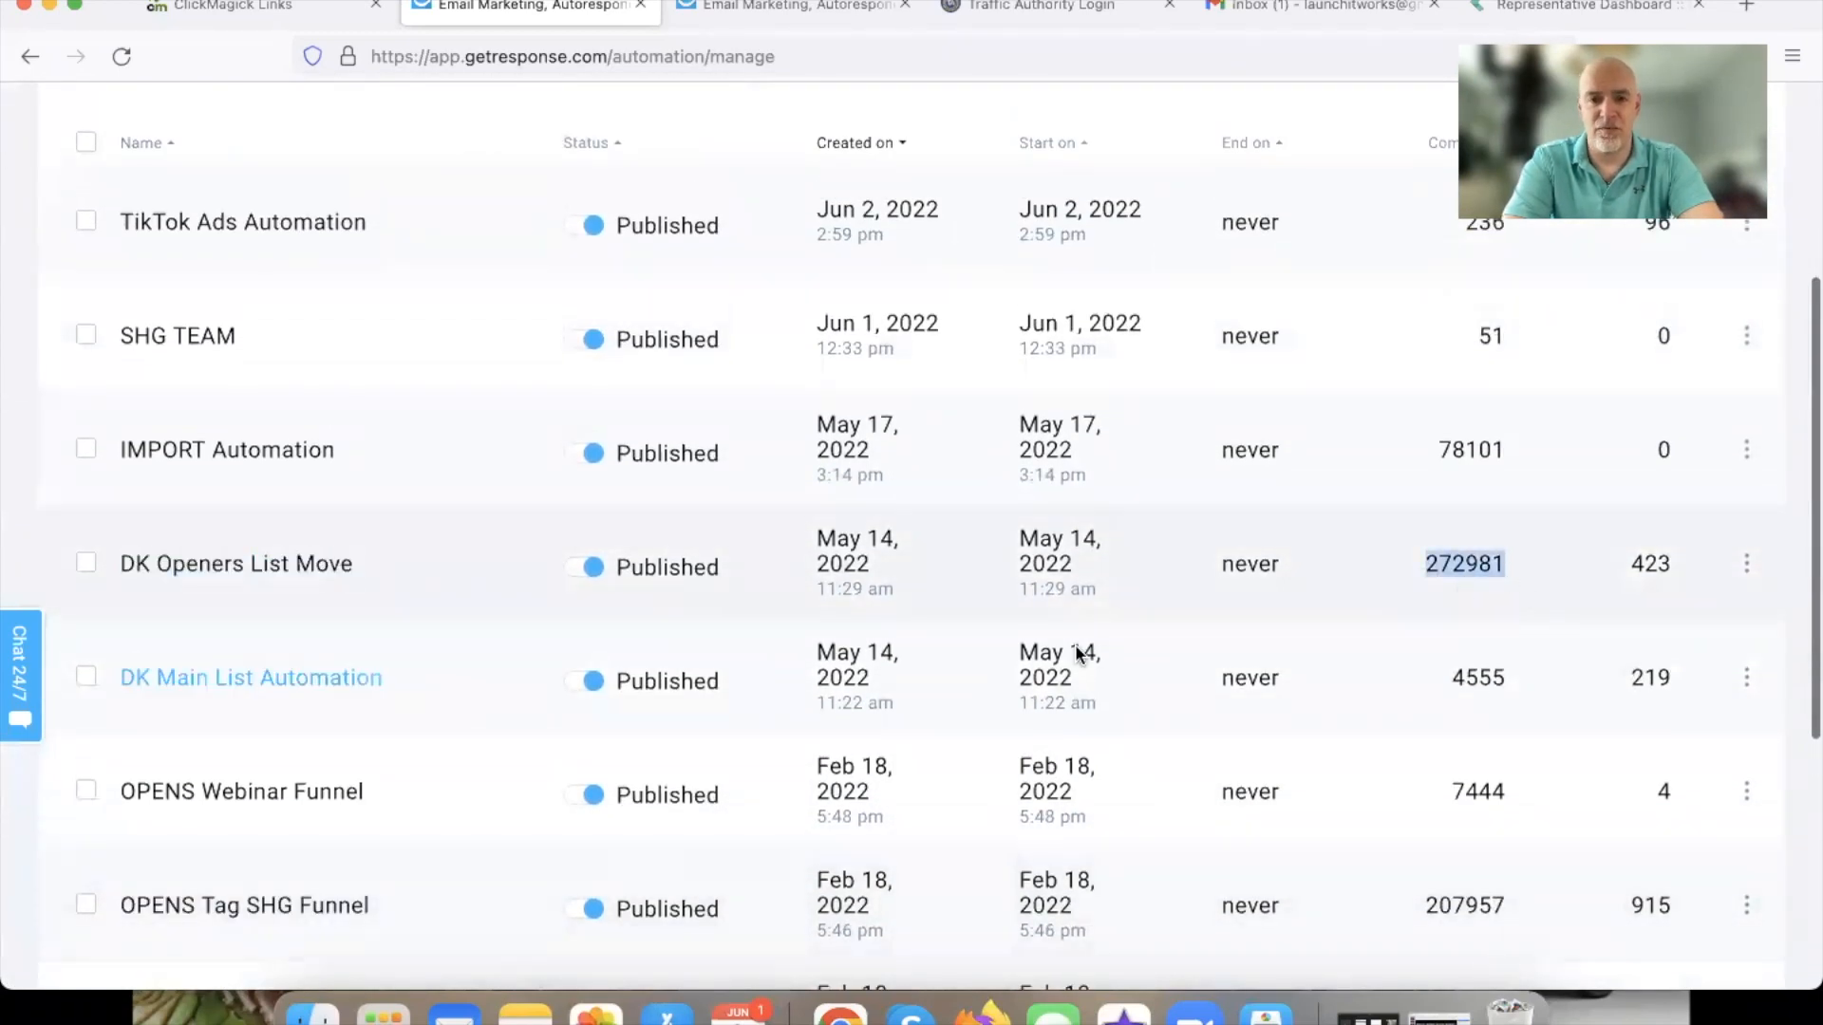
pyautogui.click(459, 598)
pyautogui.scroll(4, 415, 553)
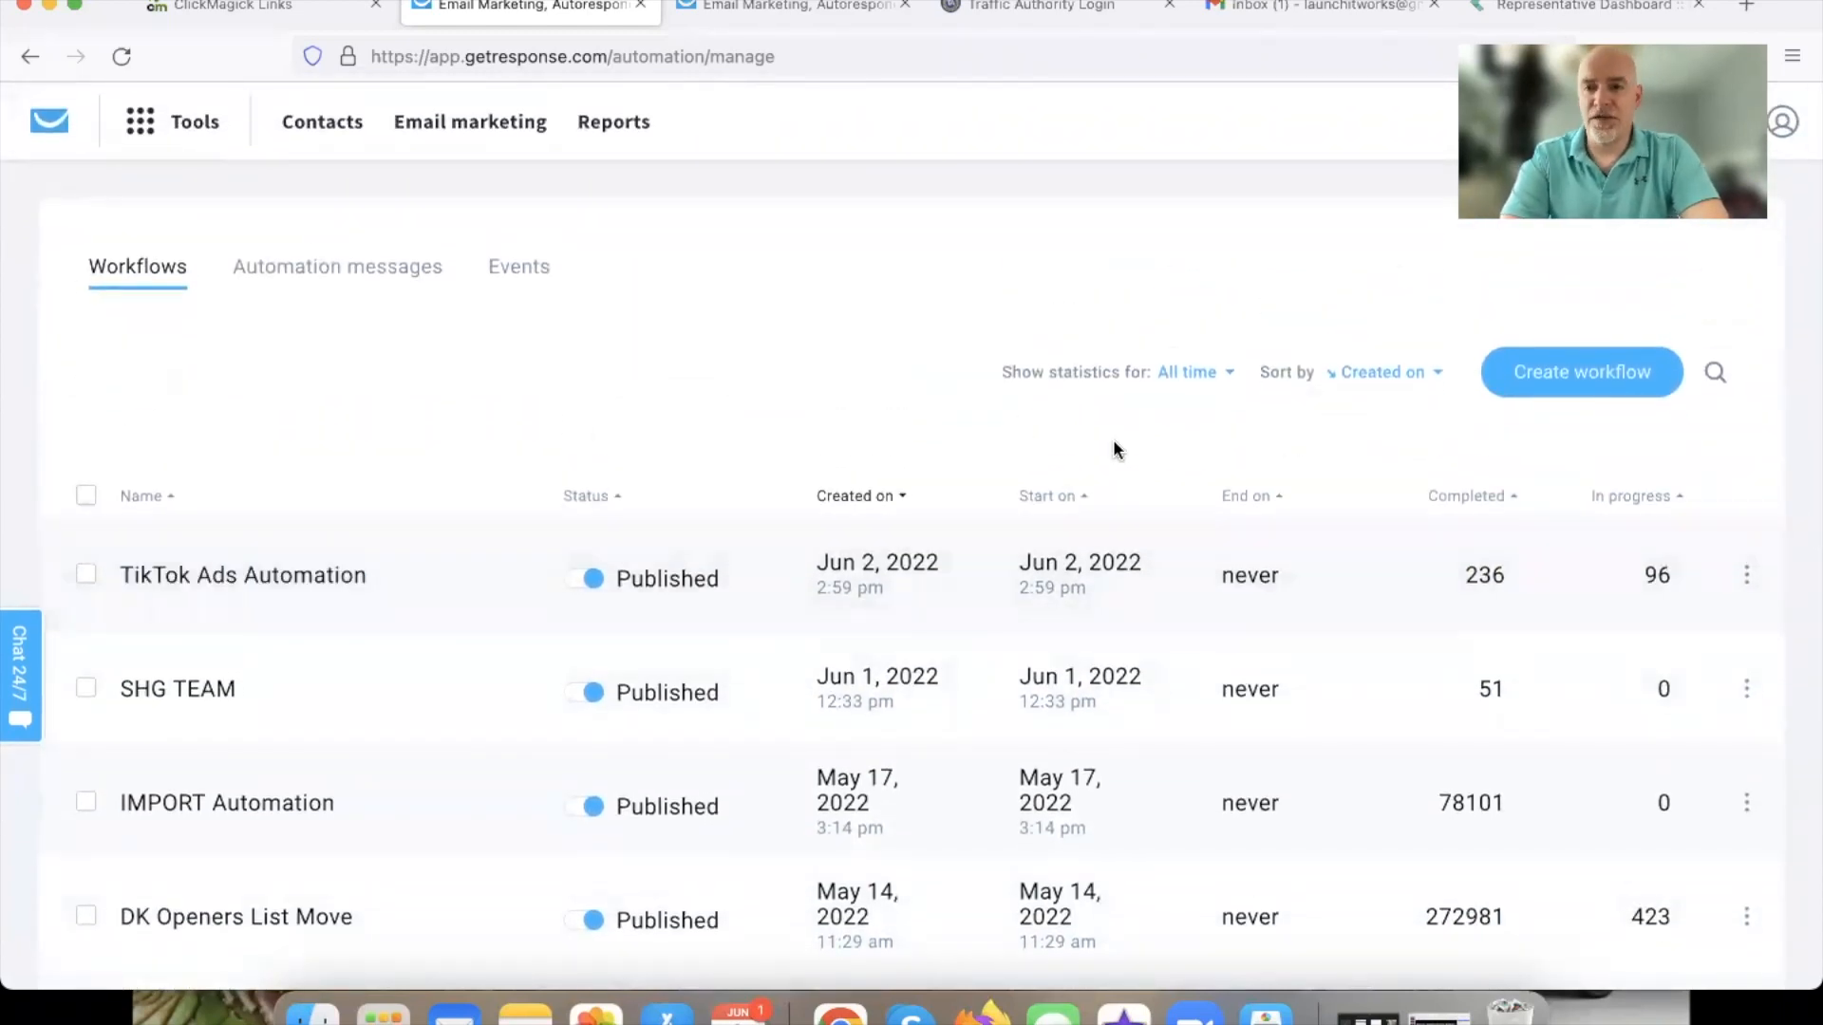
# Create a new automation workflow, building it from scratch in a blank workspace.
pyautogui.click(1562, 378)
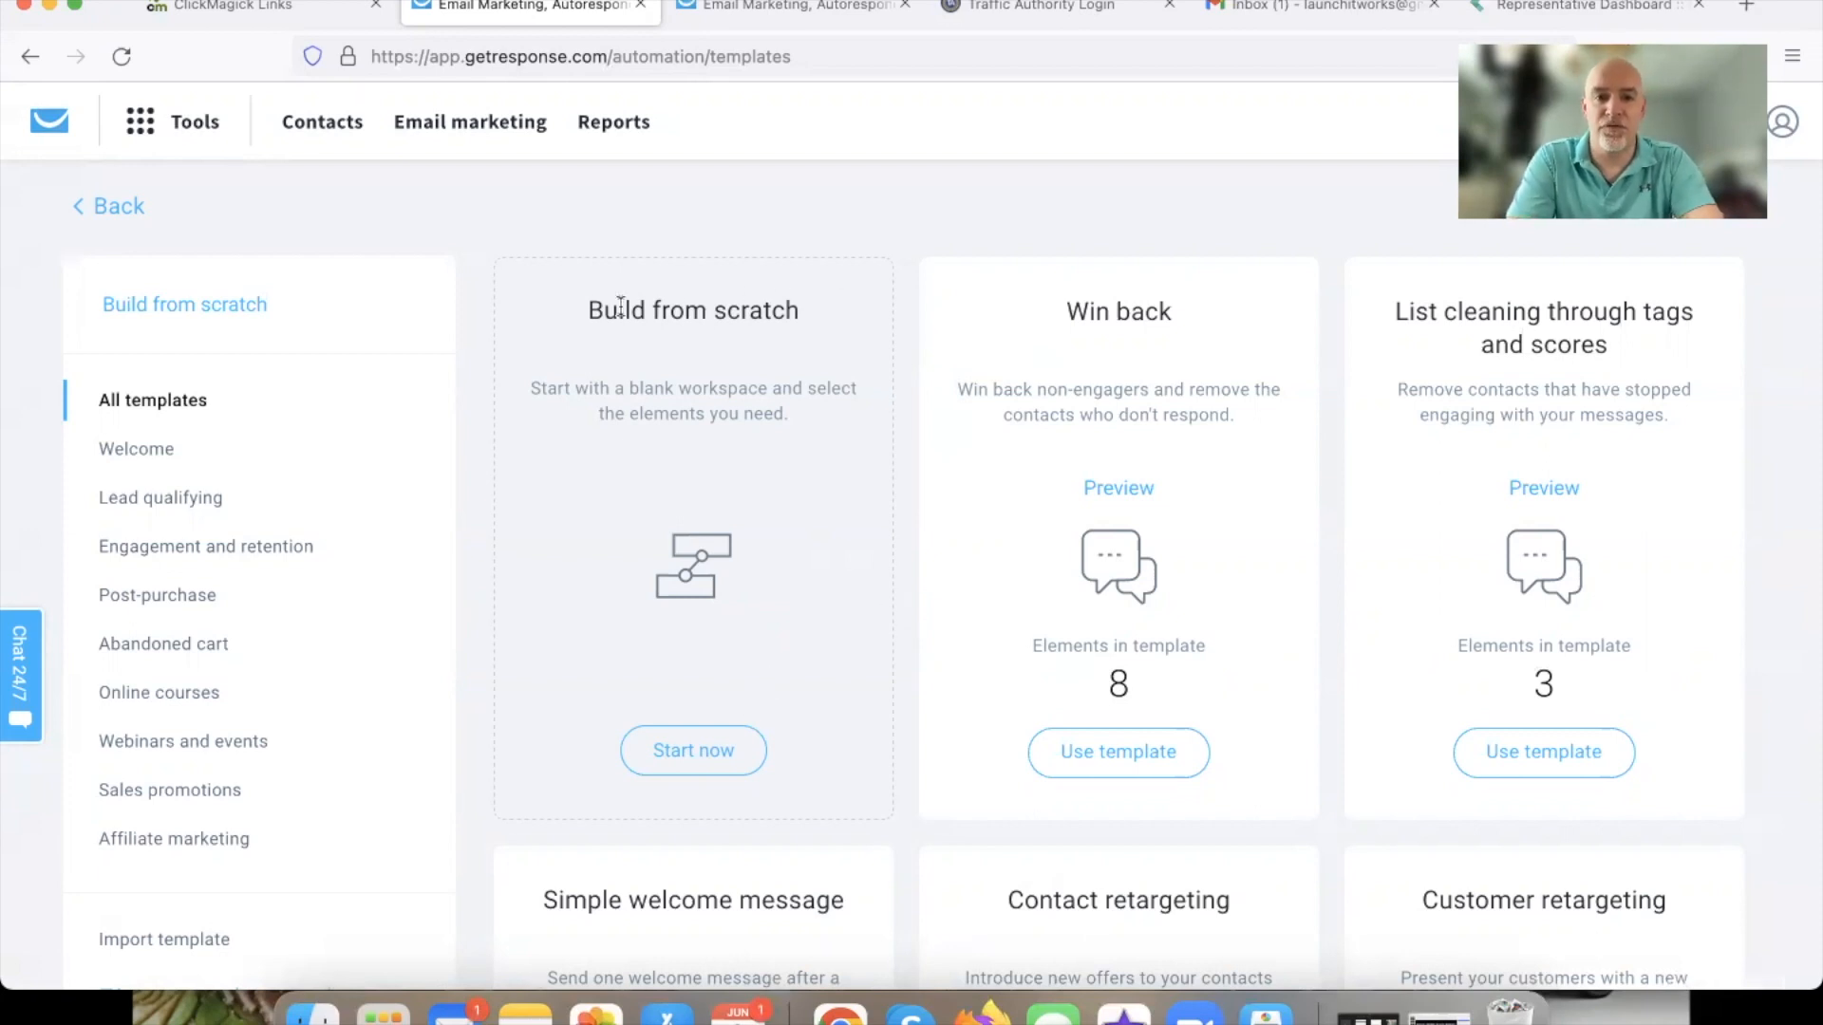
pyautogui.moveTo(582, 312); pyautogui.dragTo(791, 312)
pyautogui.click(698, 750)
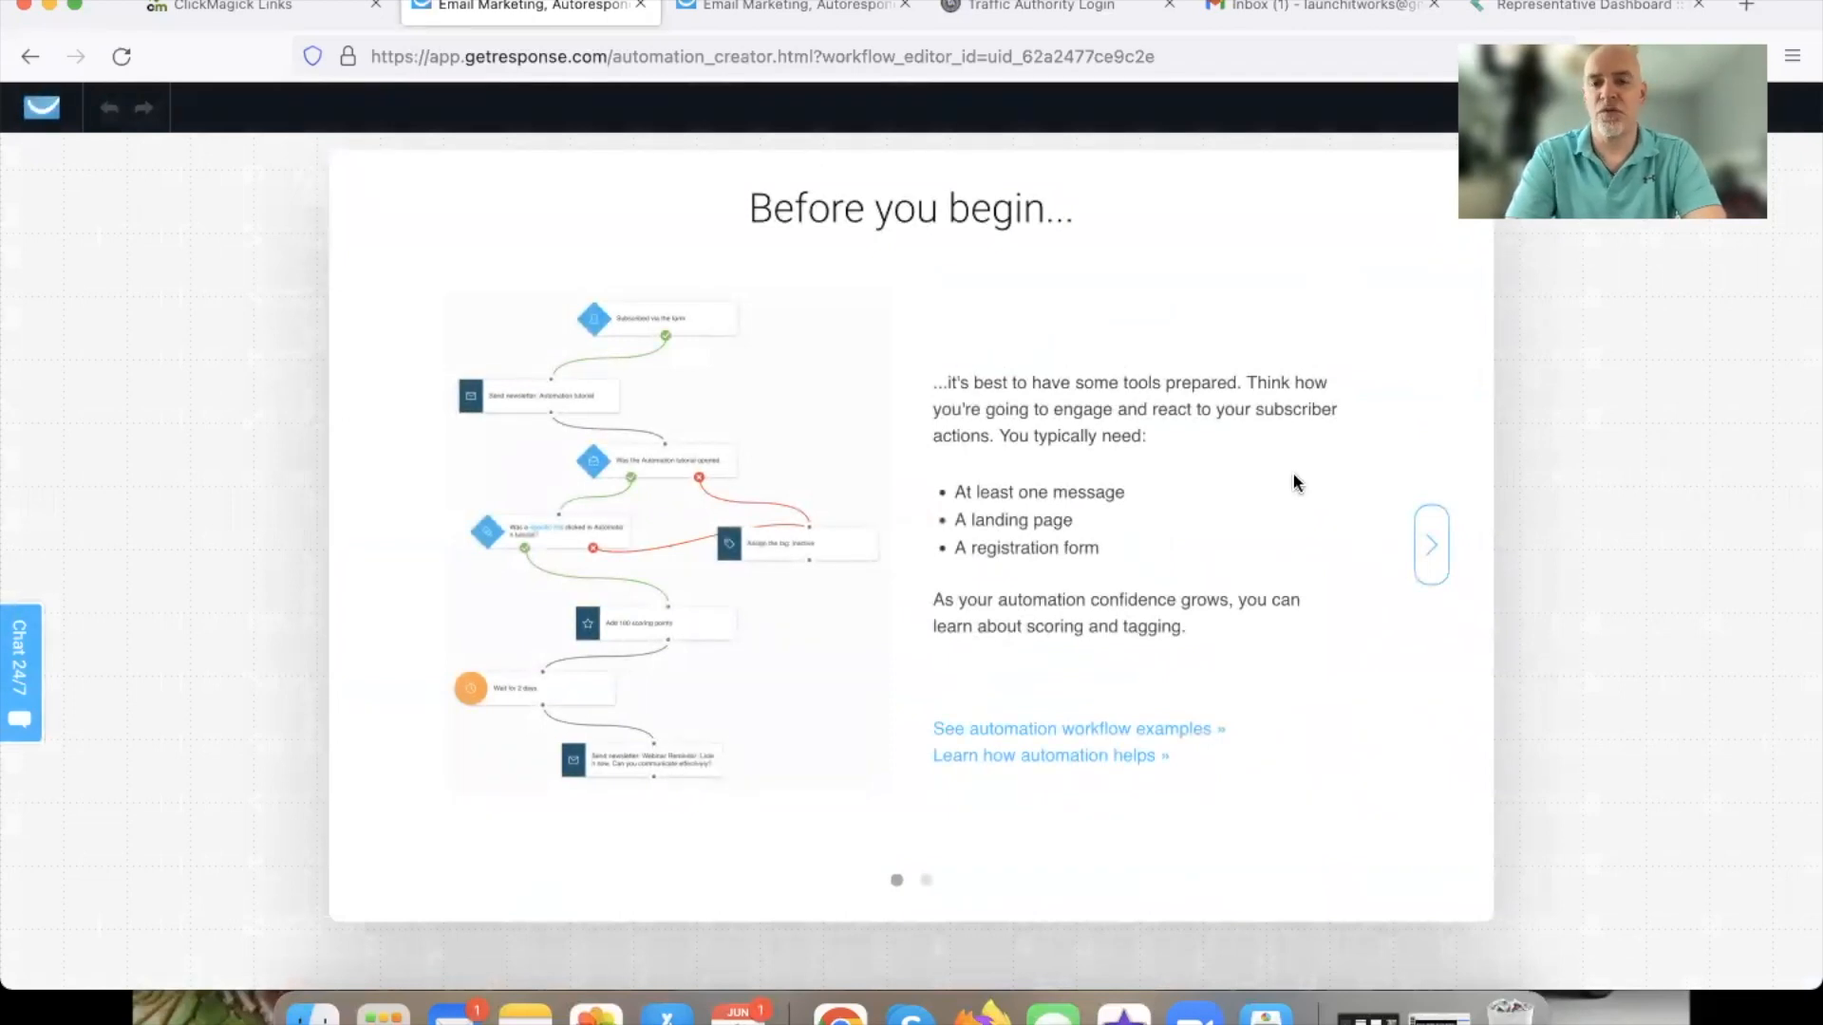
# Get past the introduction, name the workflow "Training Series DEMO" and choose Subscribes as its starting condition.
pyautogui.click(1430, 549)
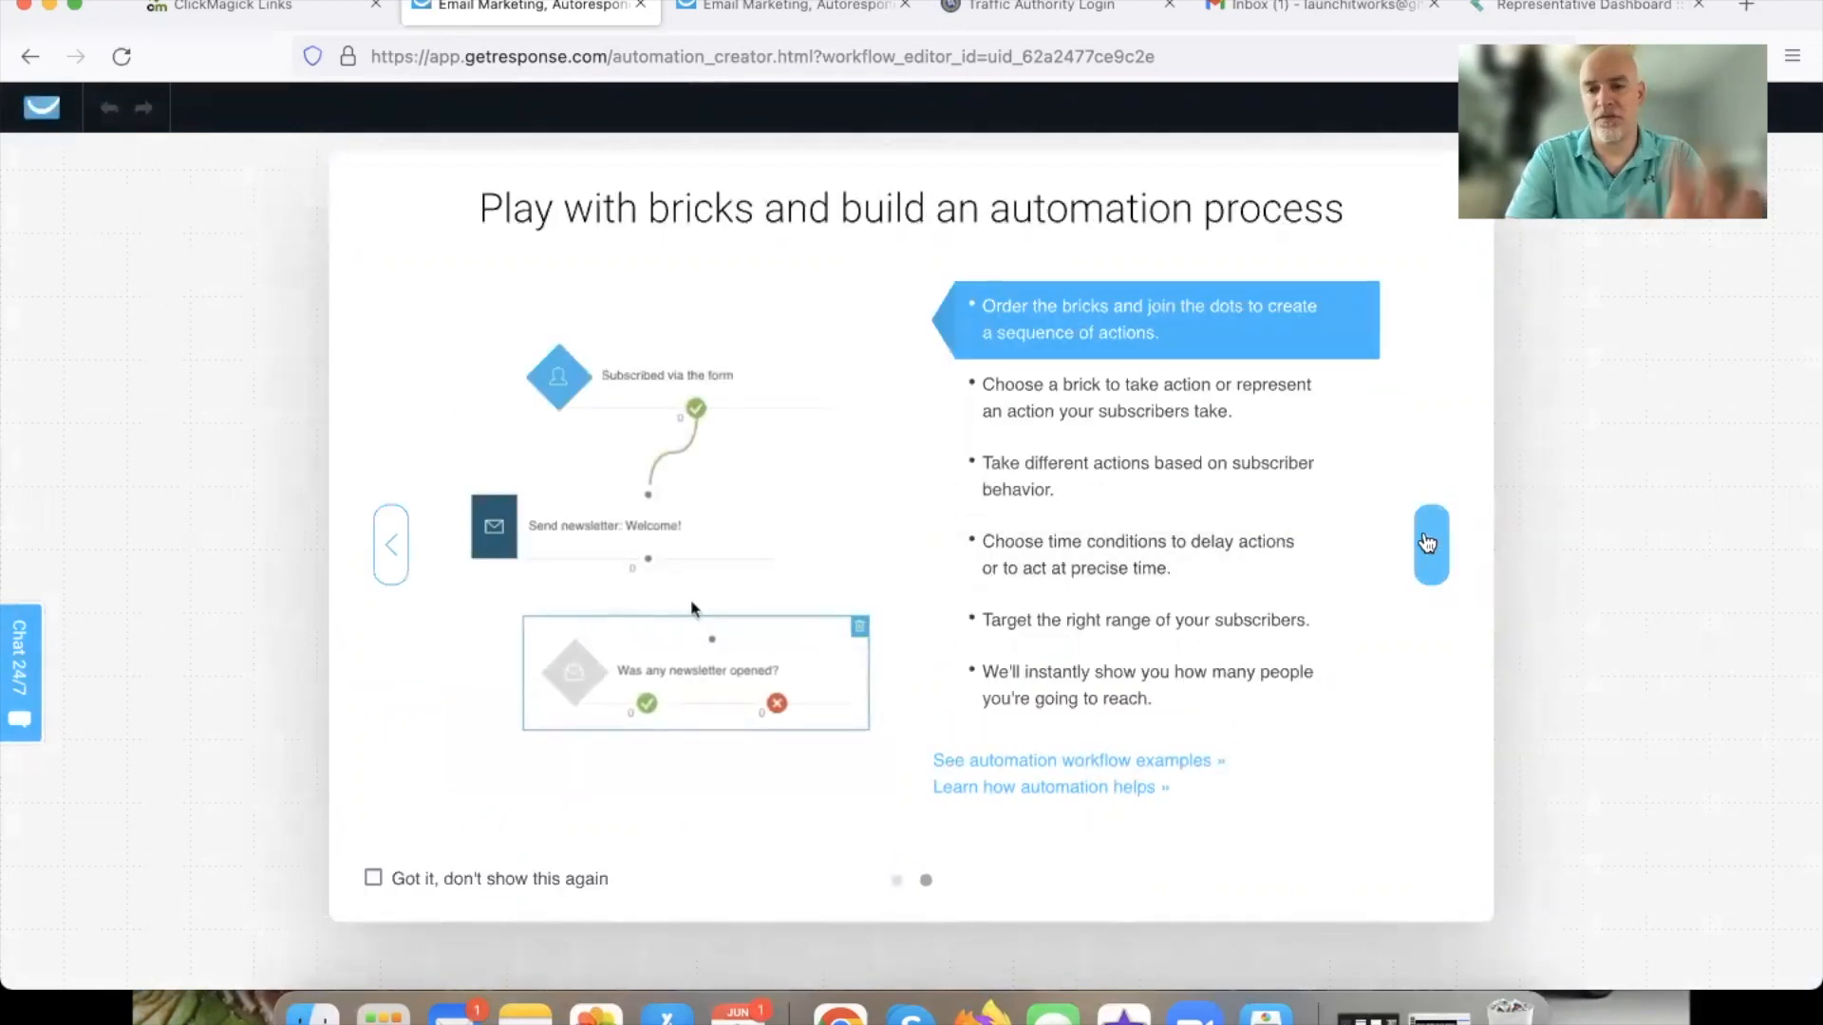
pyautogui.click(1430, 544)
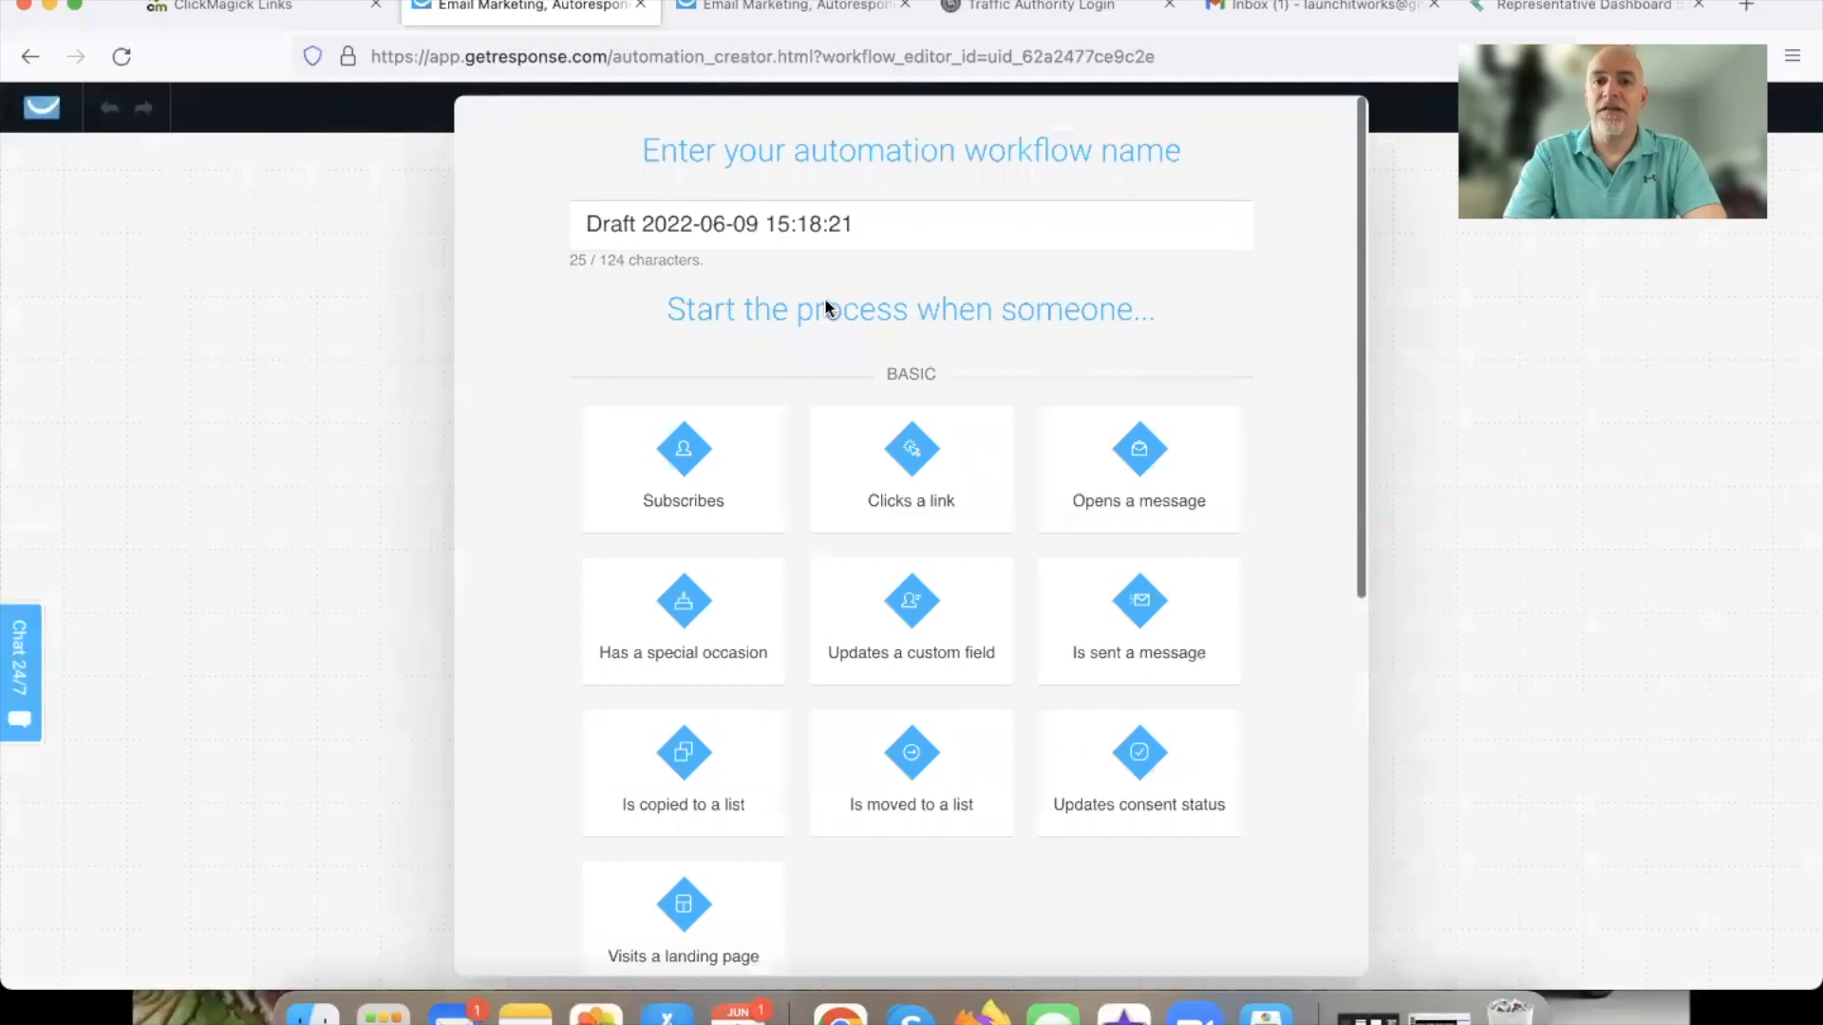
pyautogui.tripleClick(857, 225)
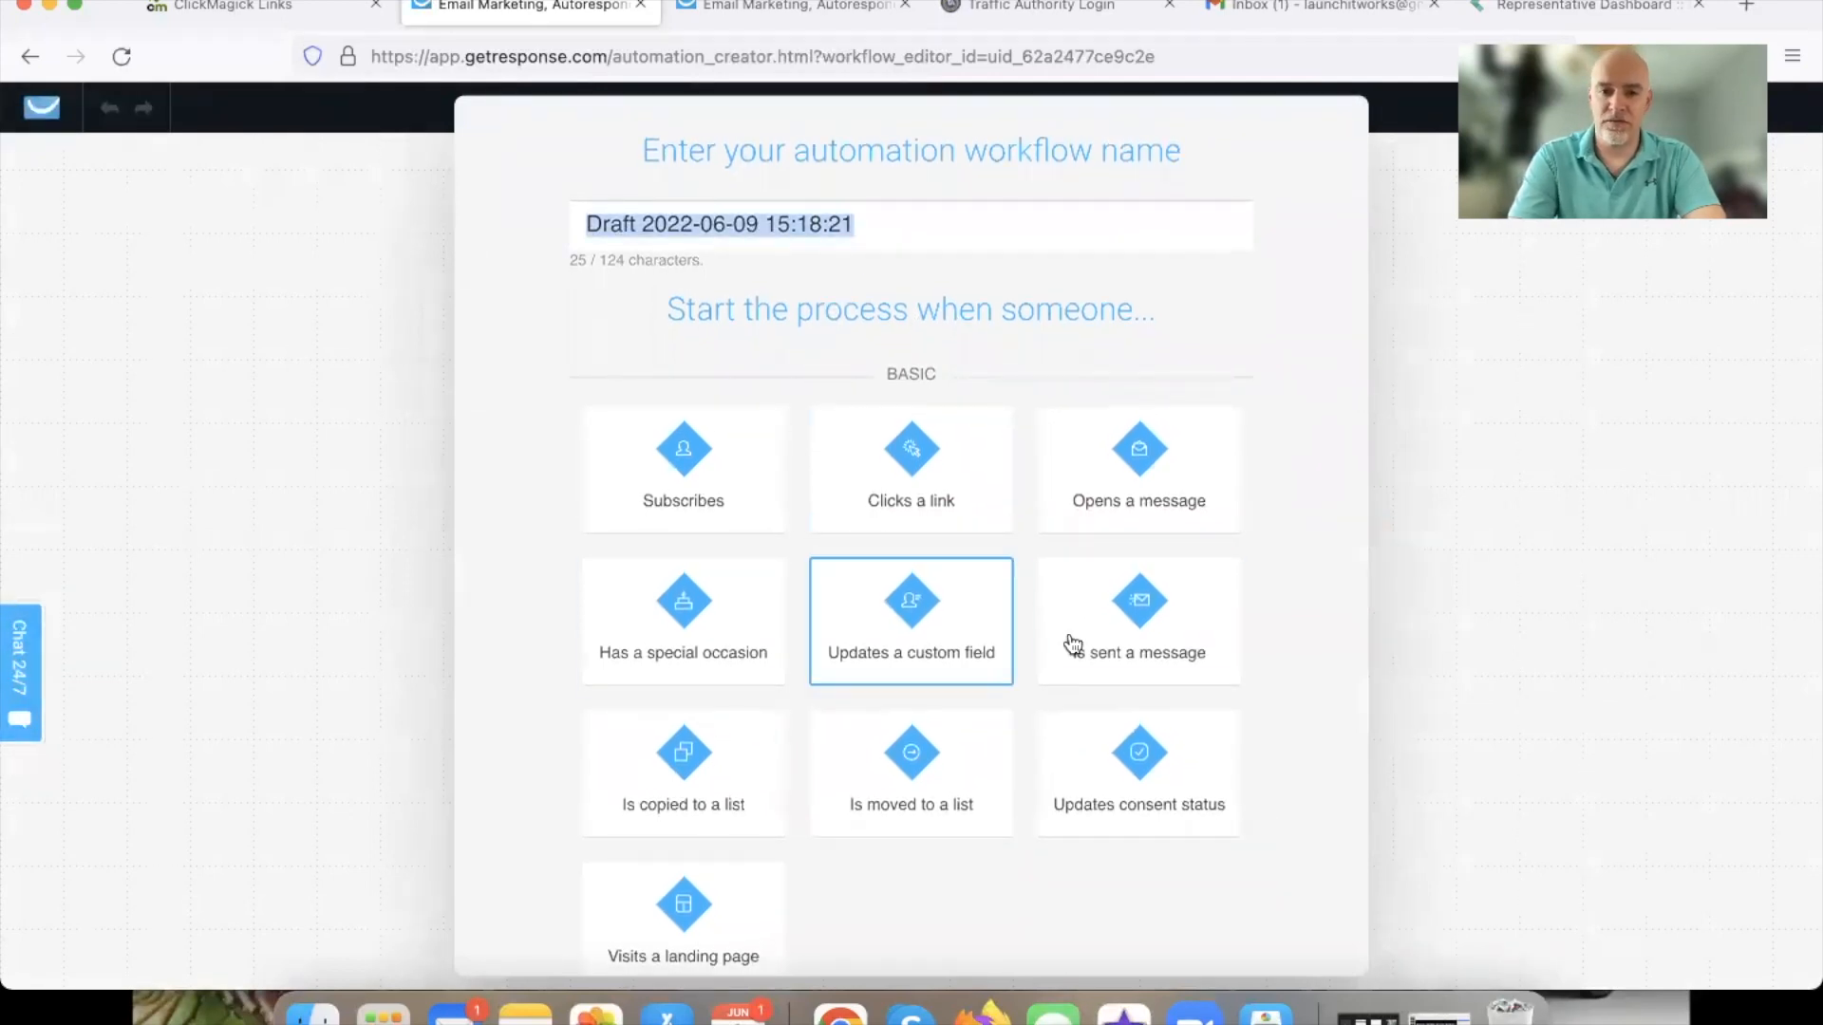
pyautogui.scroll(-3, 878, 796)
pyautogui.scroll(3, 881, 799)
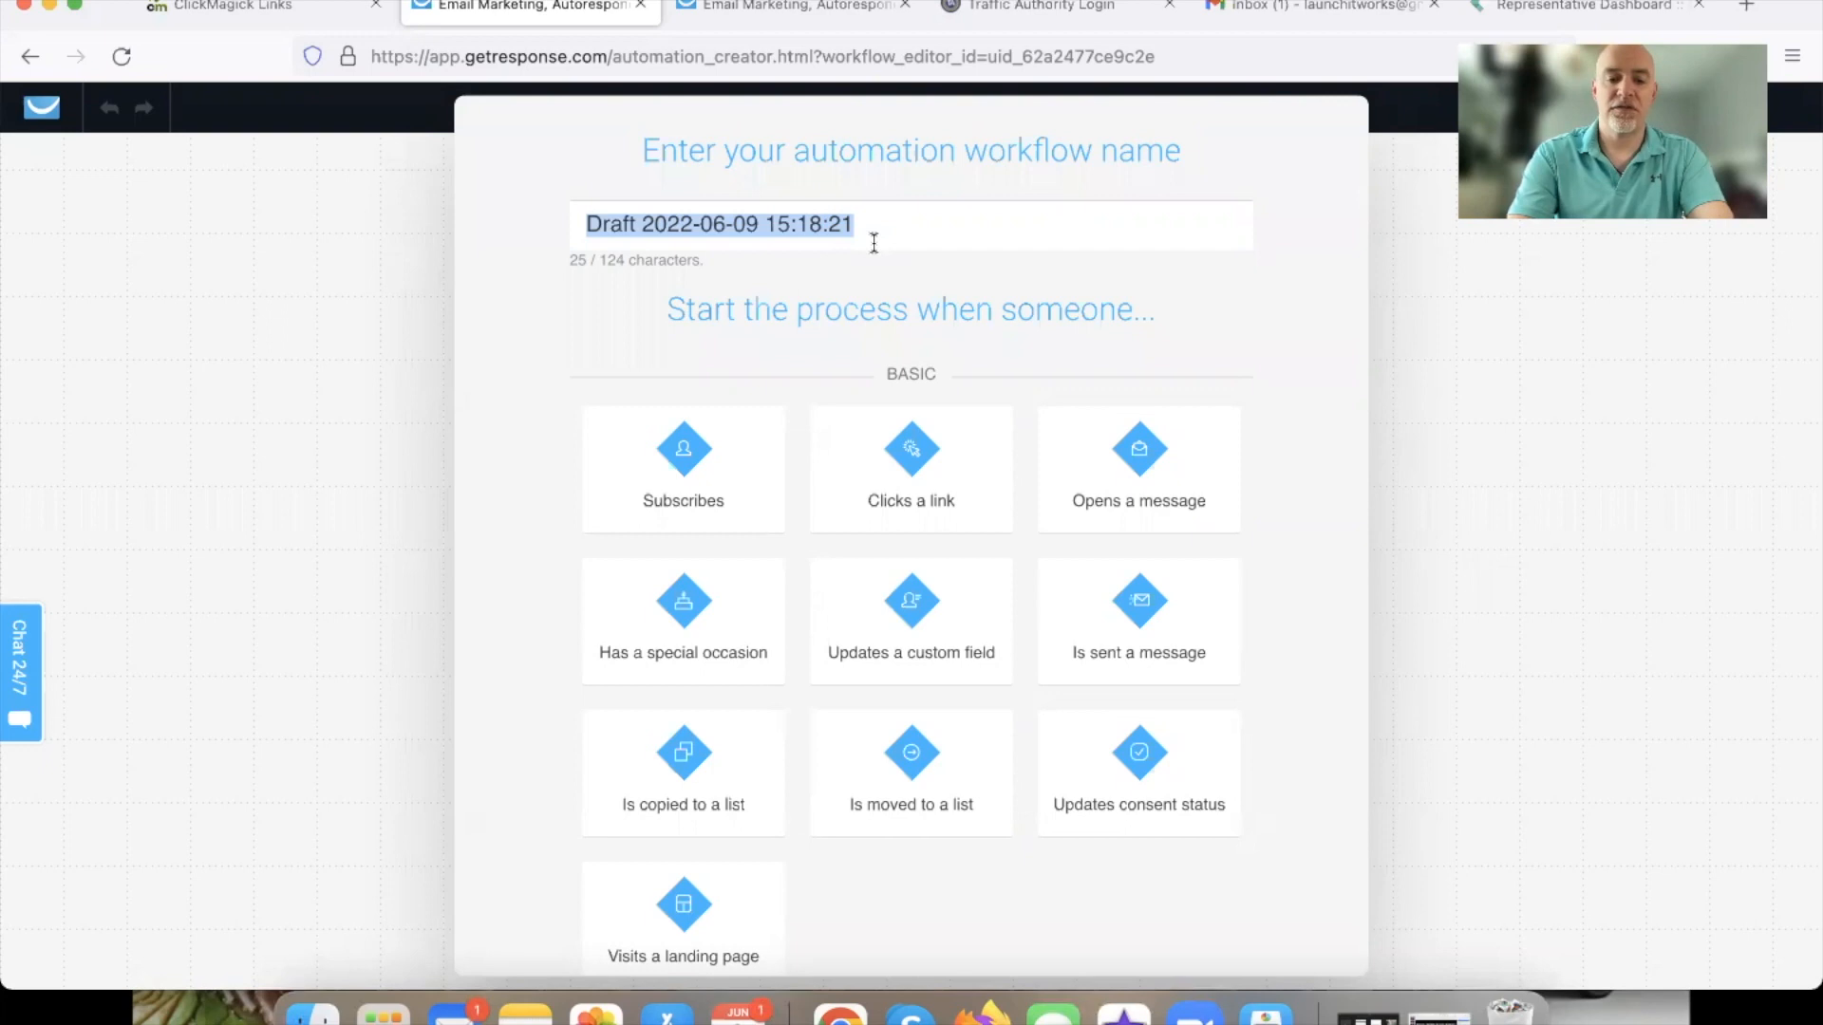
pyautogui.write('Training Series DEMO')
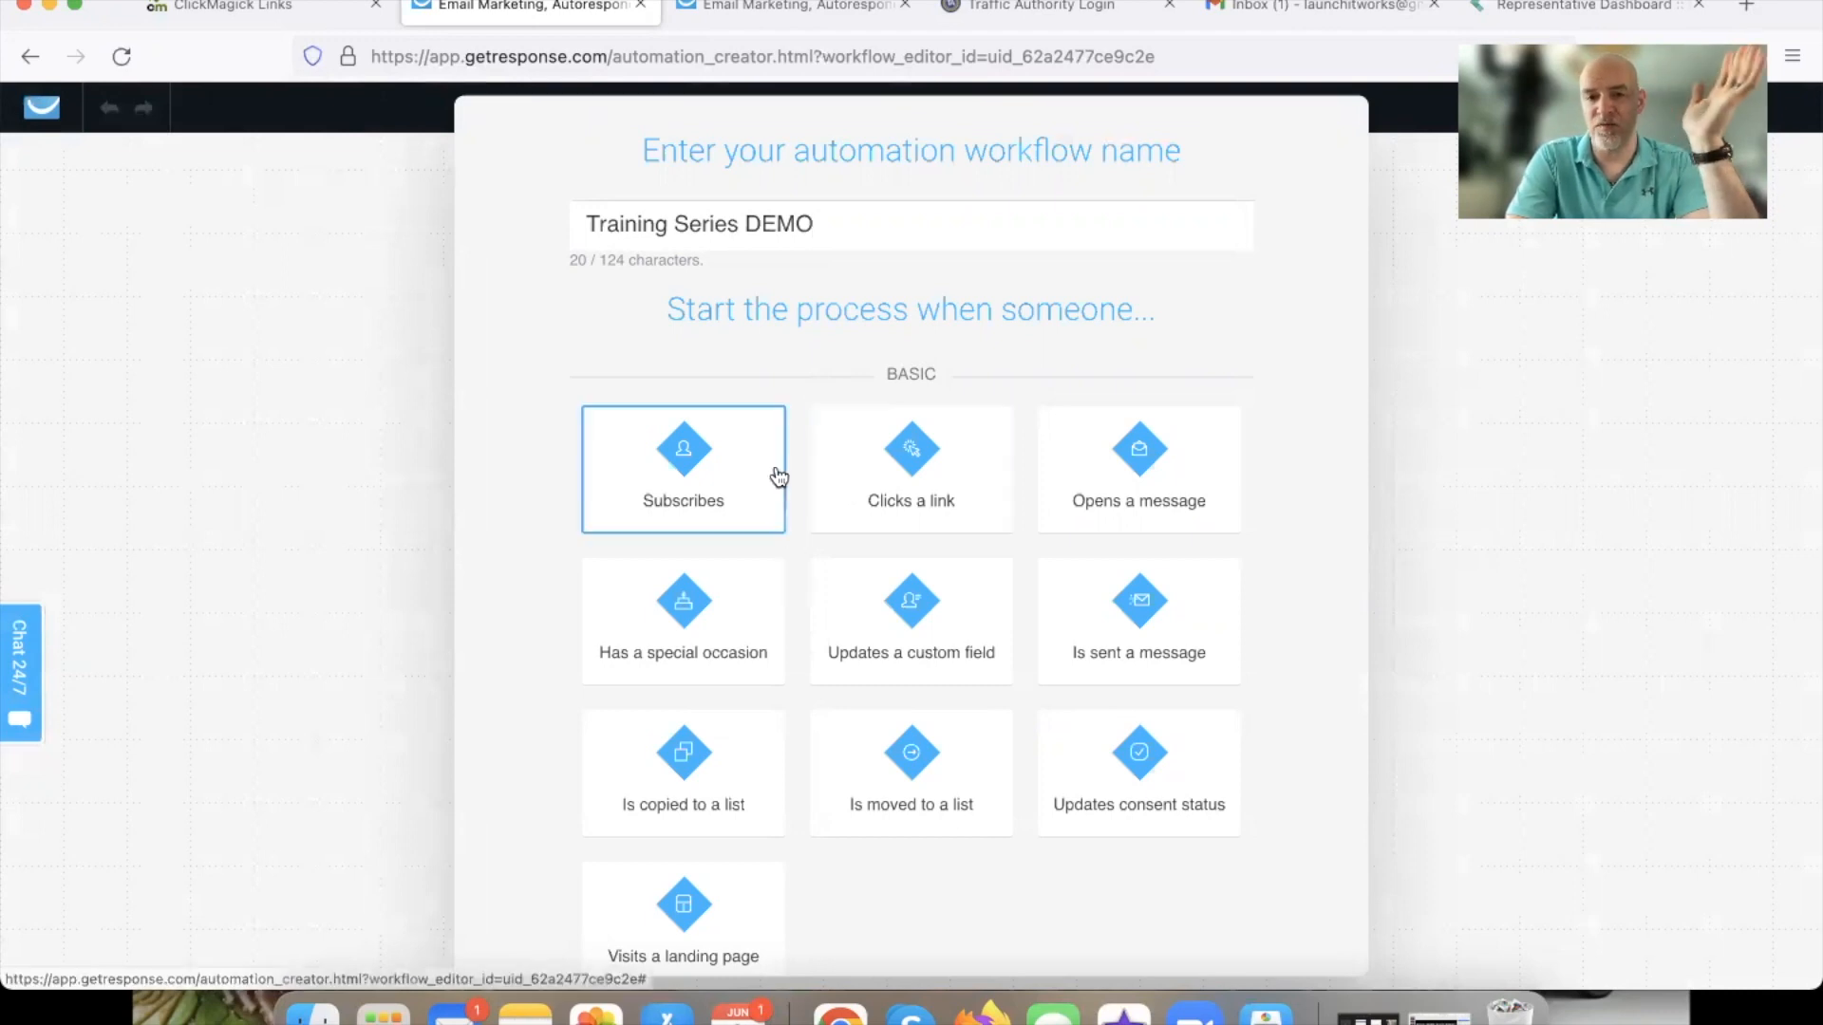
pyautogui.click(684, 479)
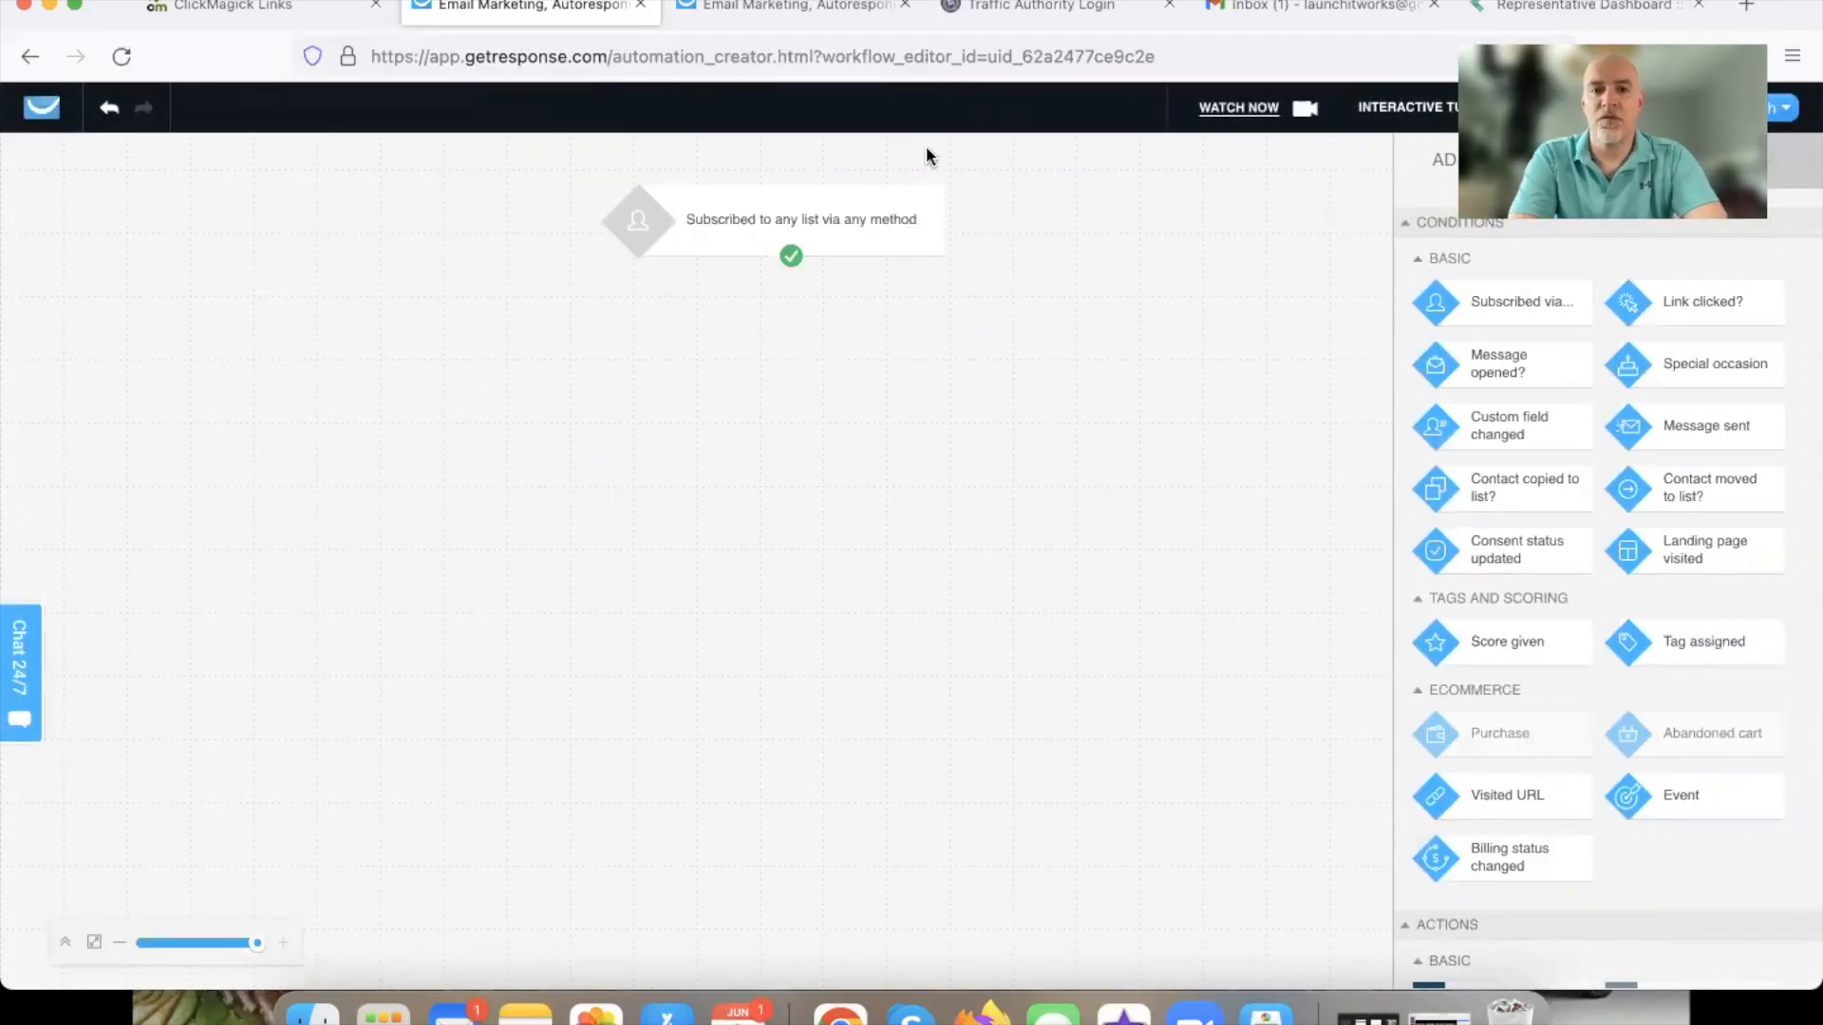
# Set the subscription condition to the specific list "Training Series Demo".
pyautogui.click(828, 220)
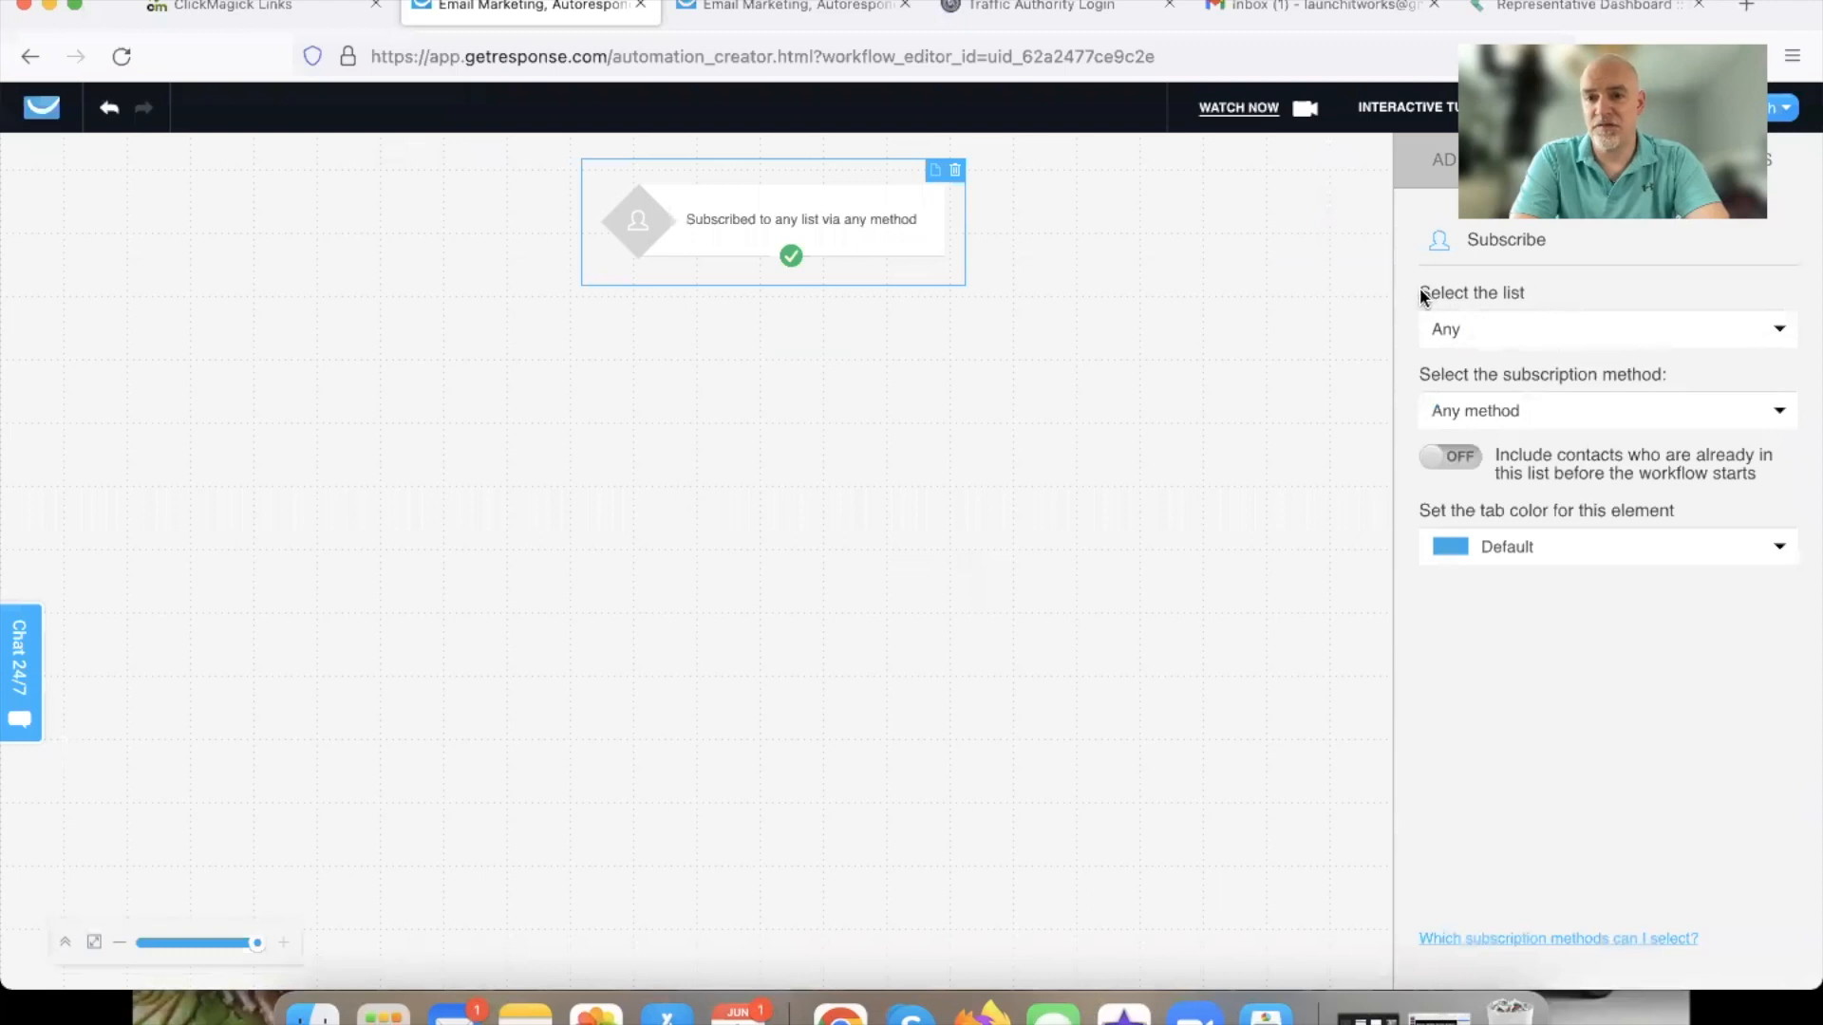
pyautogui.click(1457, 334)
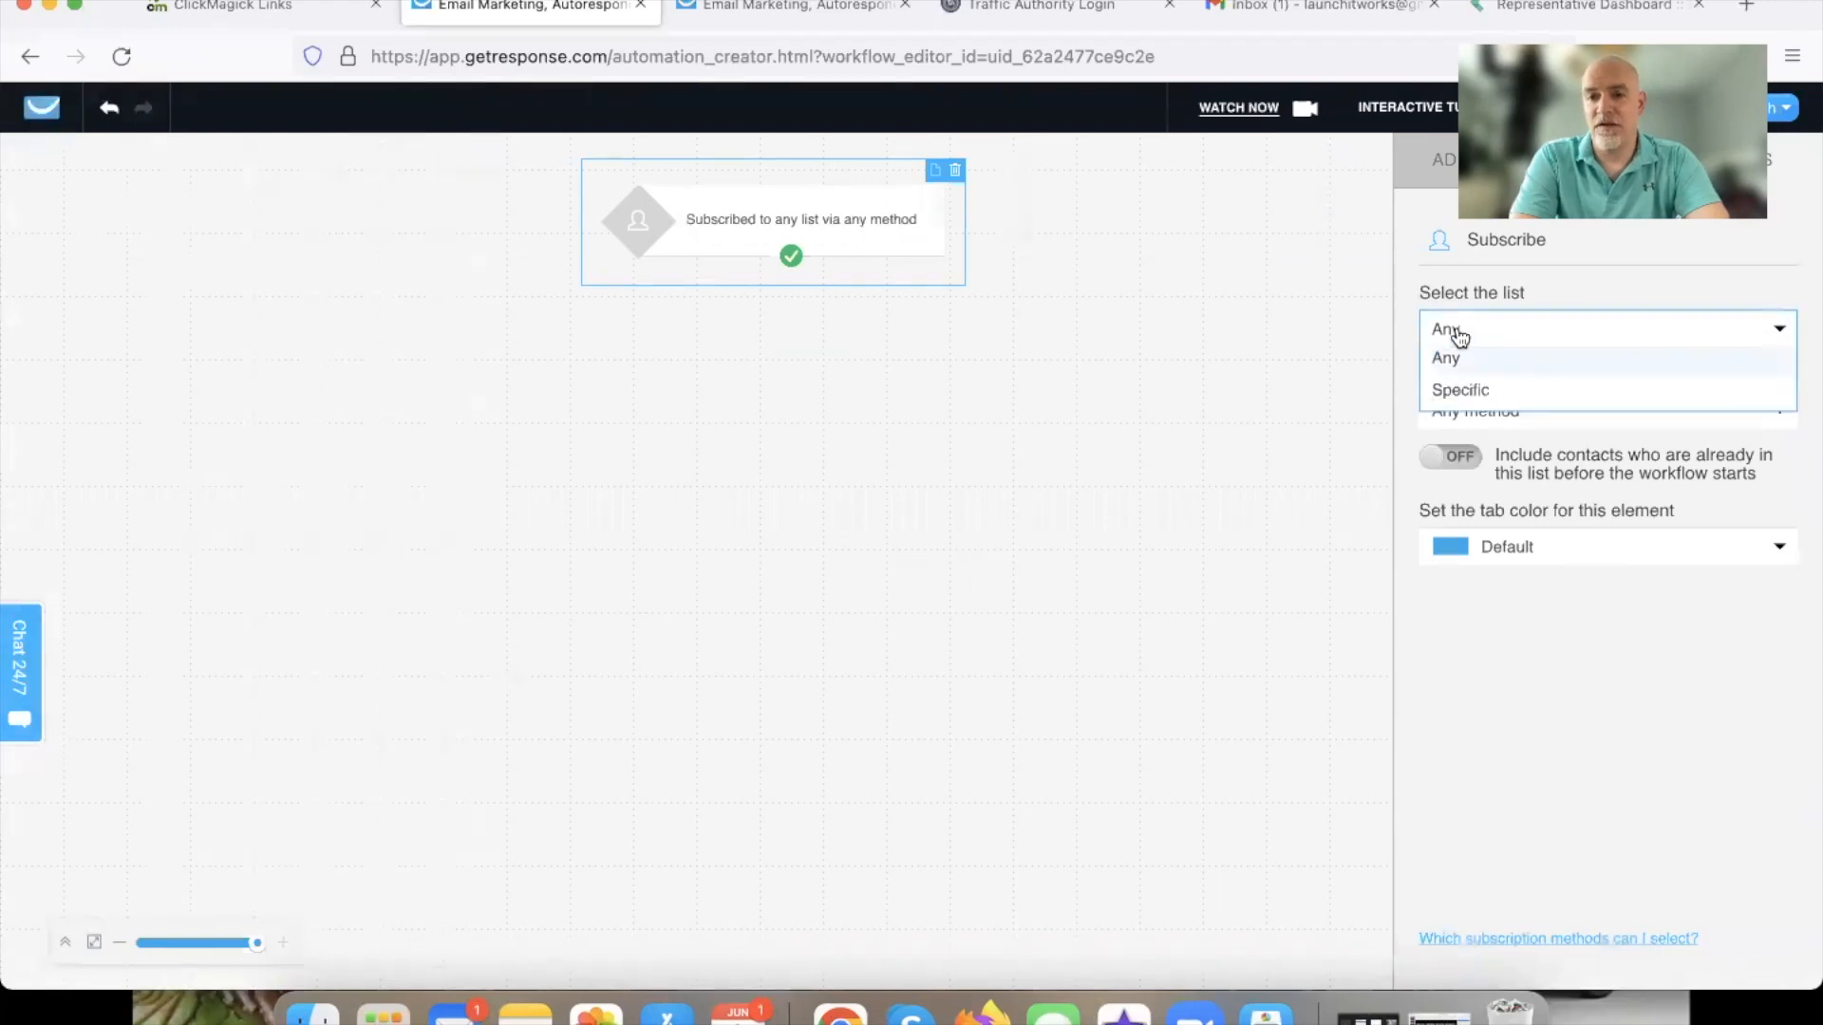
pyautogui.click(1464, 390)
pyautogui.click(1478, 399)
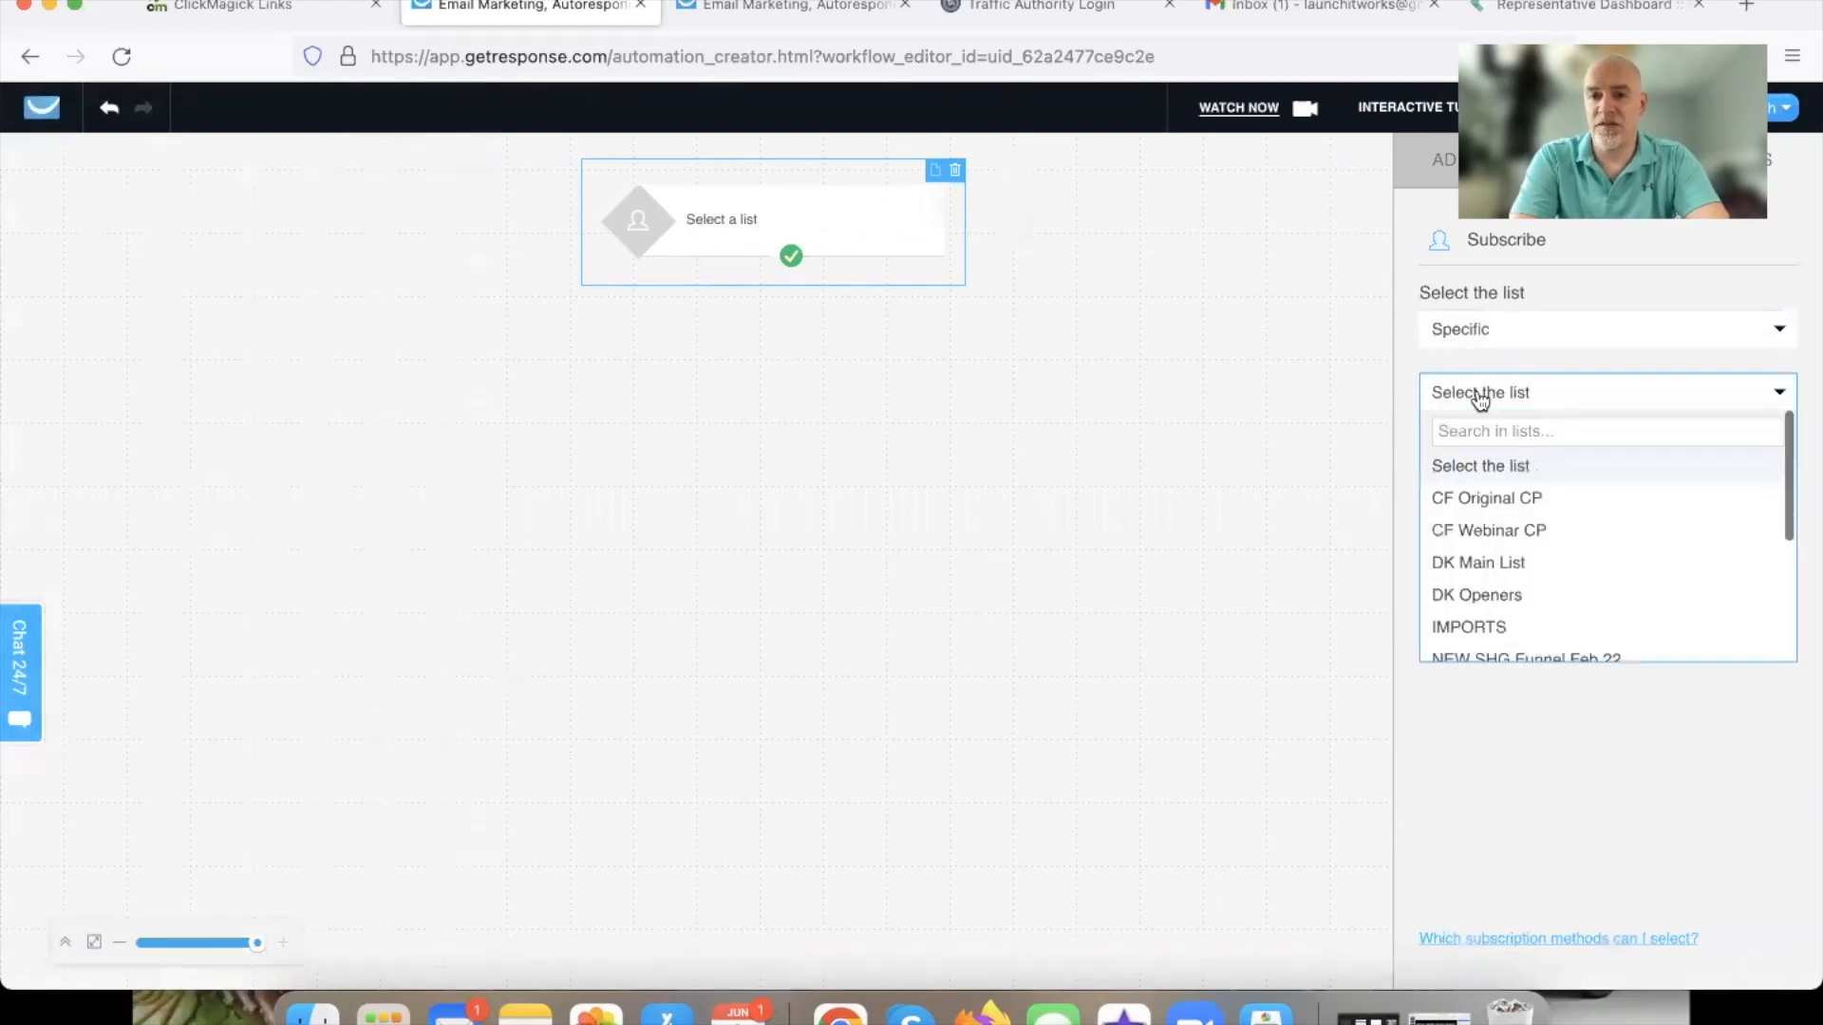
pyautogui.scroll(-3, 1477, 529)
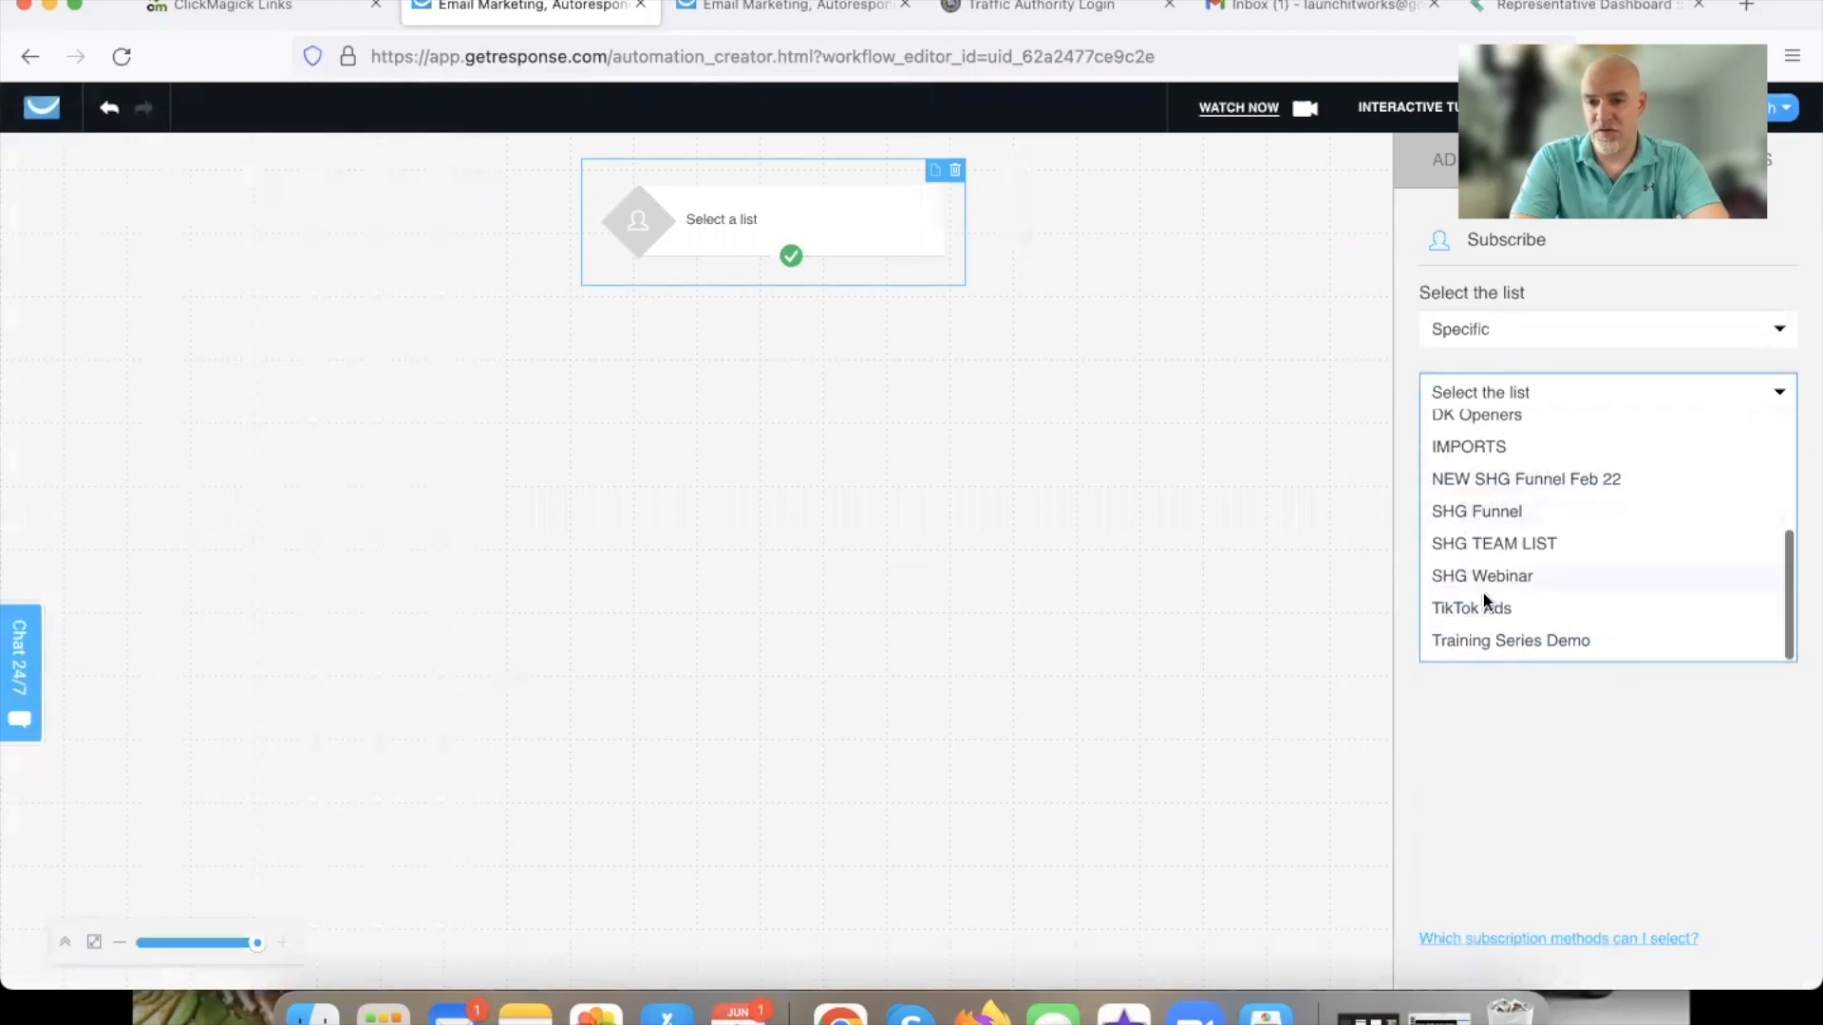
pyautogui.click(1490, 640)
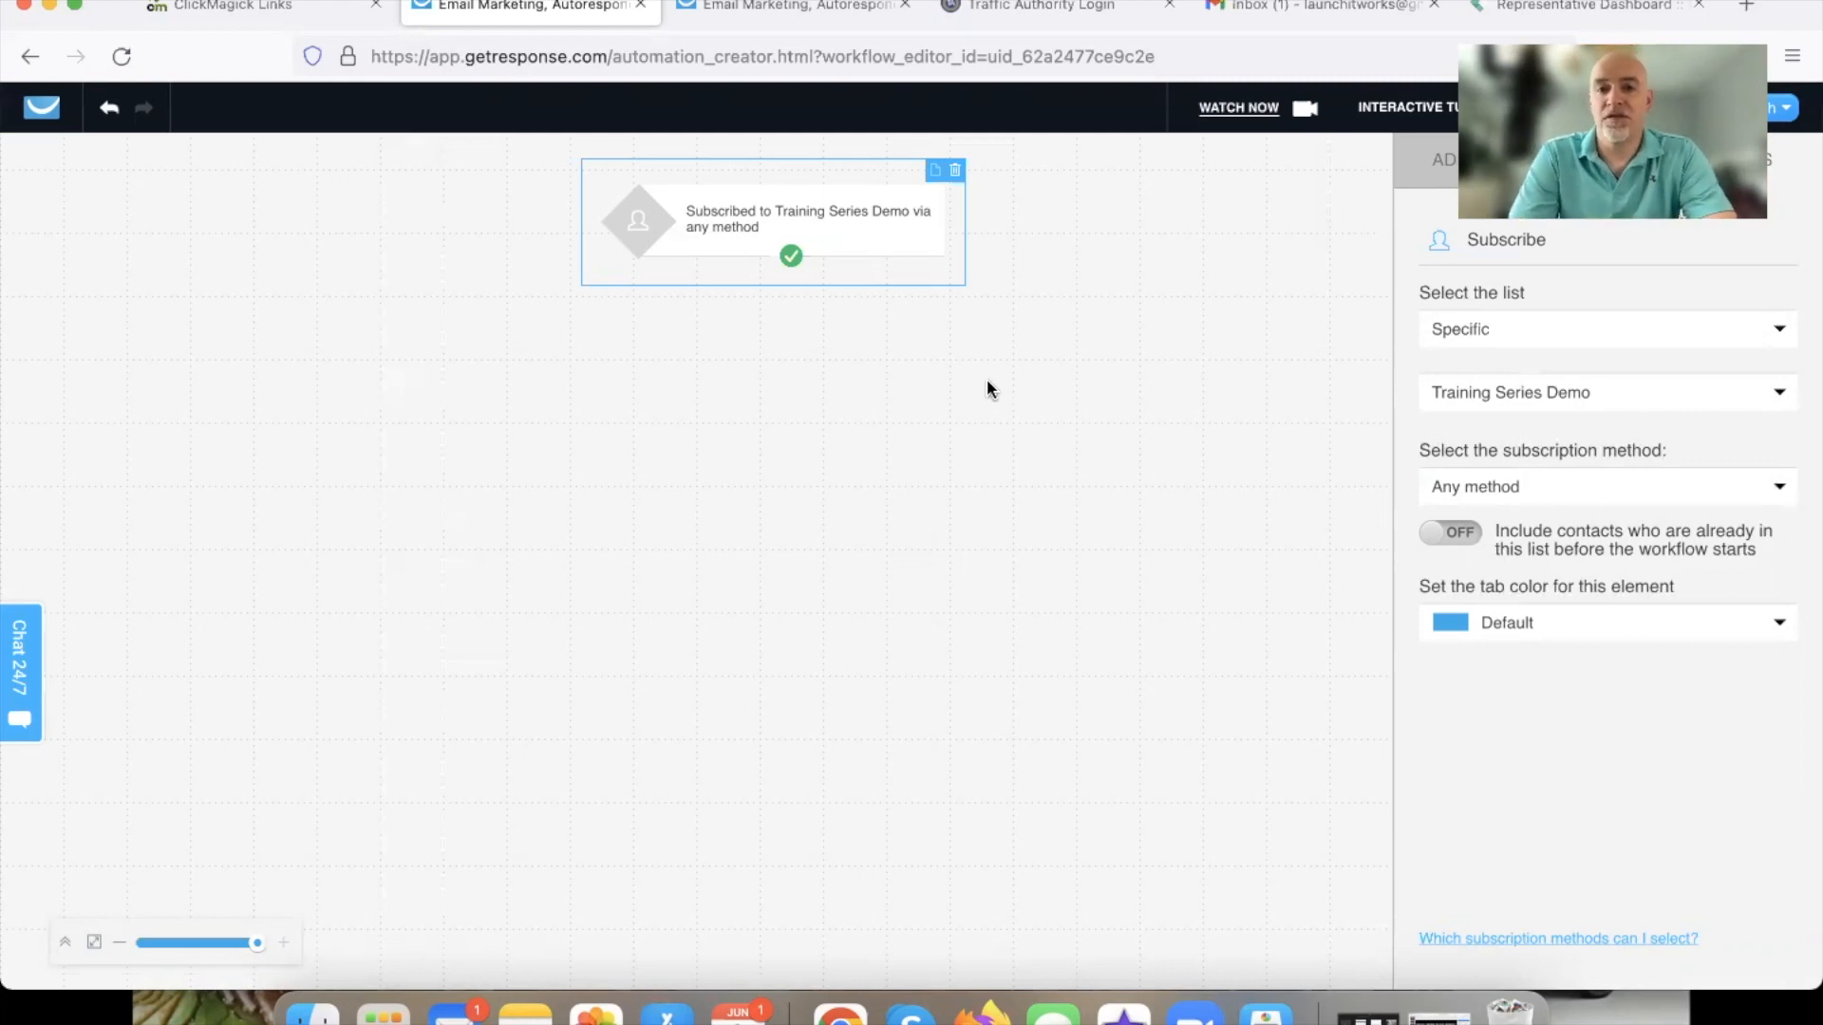
# Add a Send message action below the subscription condition and connect the condition's positive output to it.
pyautogui.click(1426, 177)
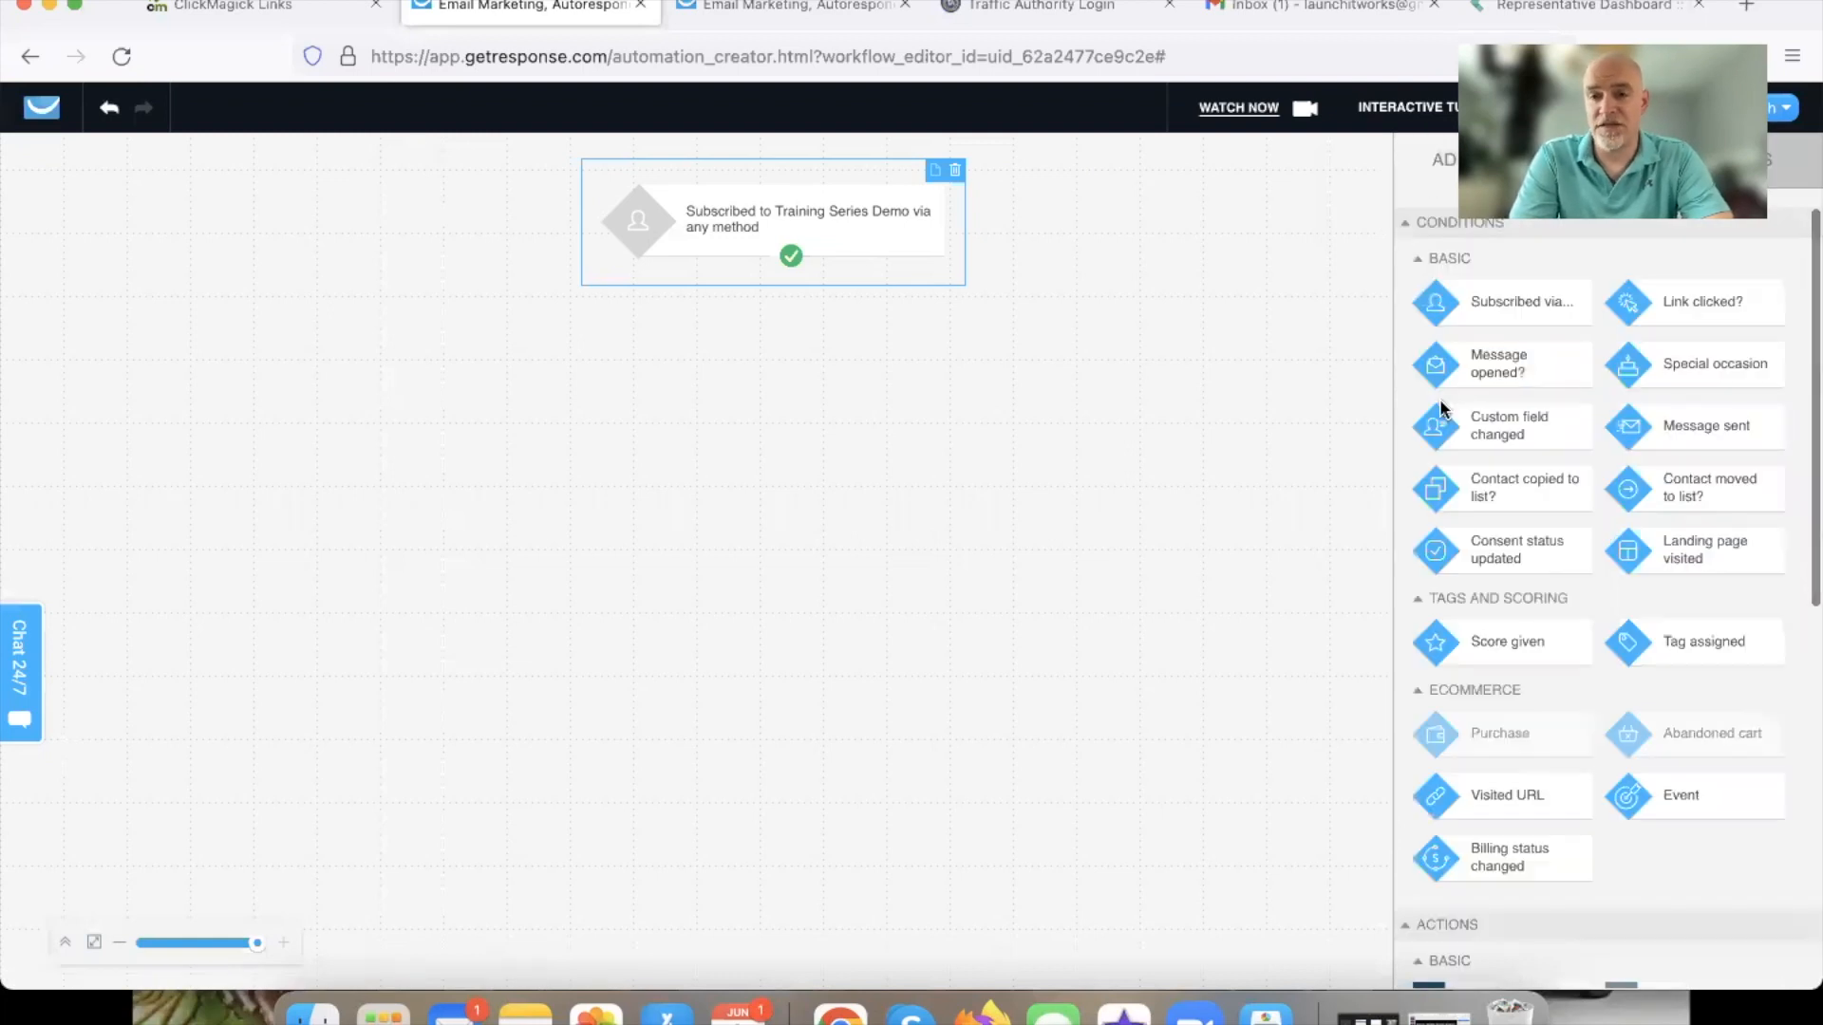
pyautogui.scroll(-6, 1441, 409)
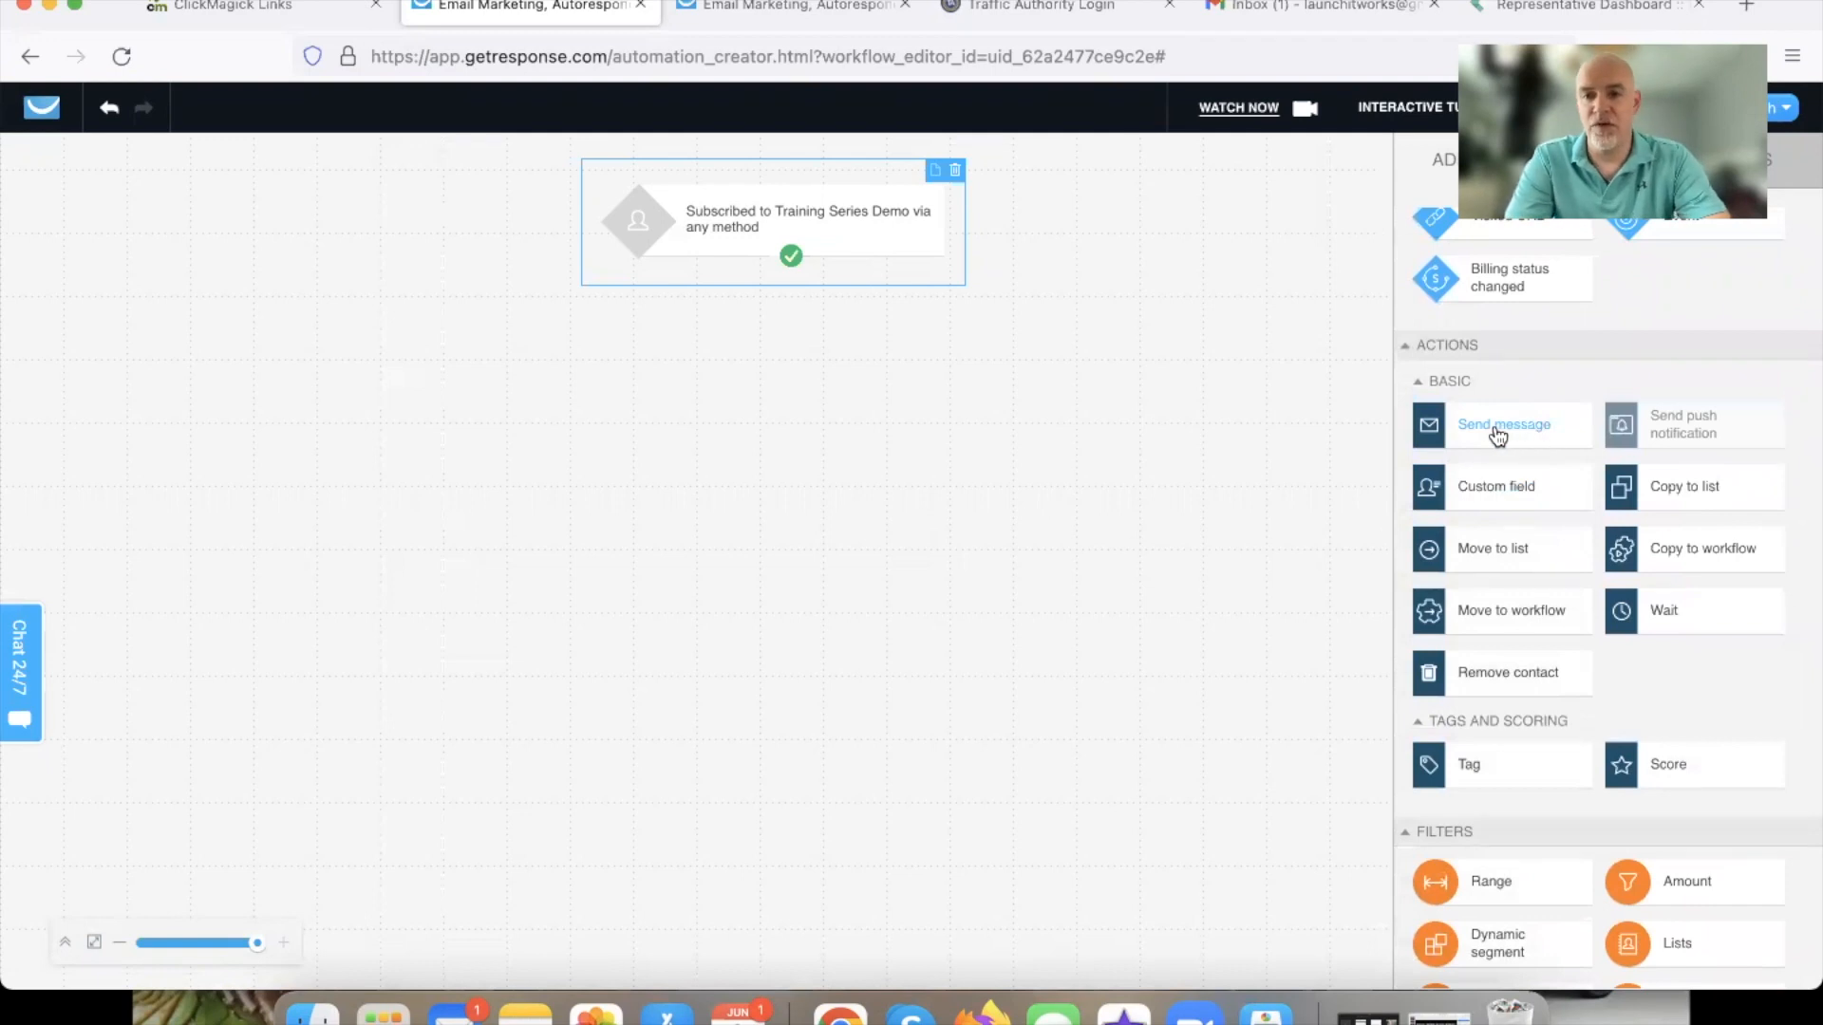
pyautogui.moveTo(1507, 430); pyautogui.dragTo(774, 334)
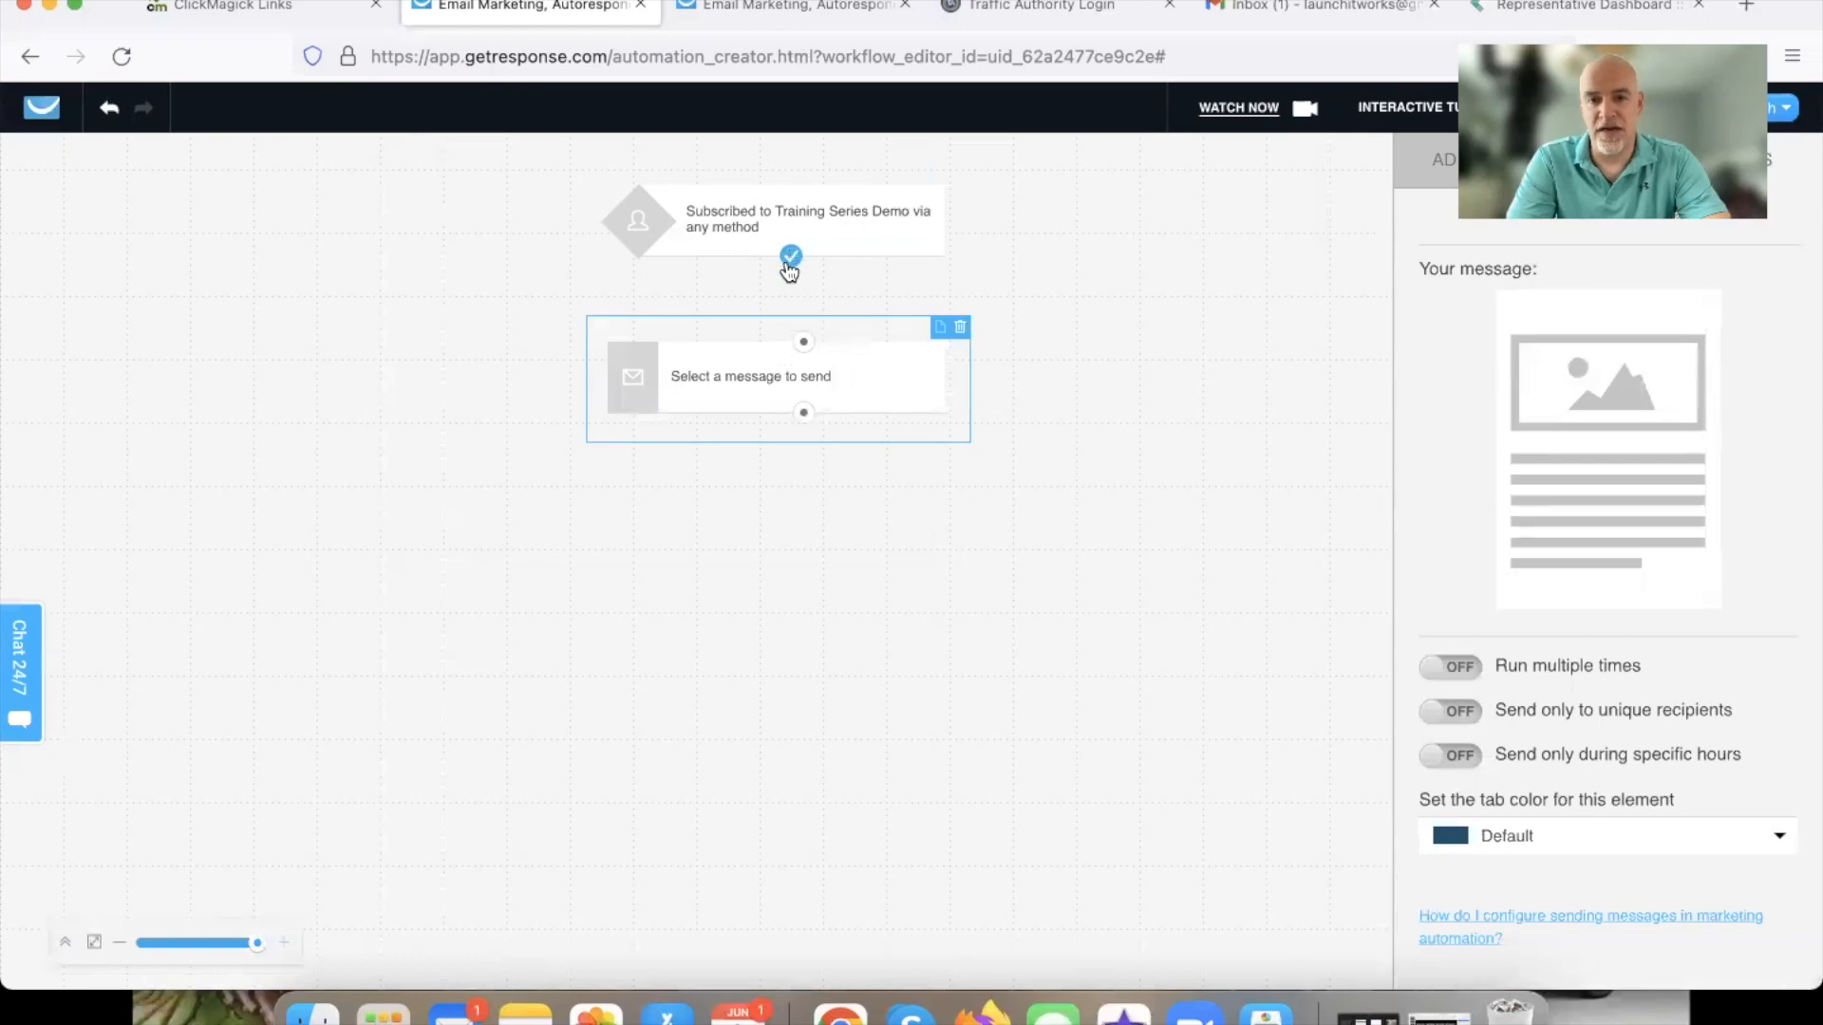
pyautogui.moveTo(791, 275); pyautogui.dragTo(803, 344)
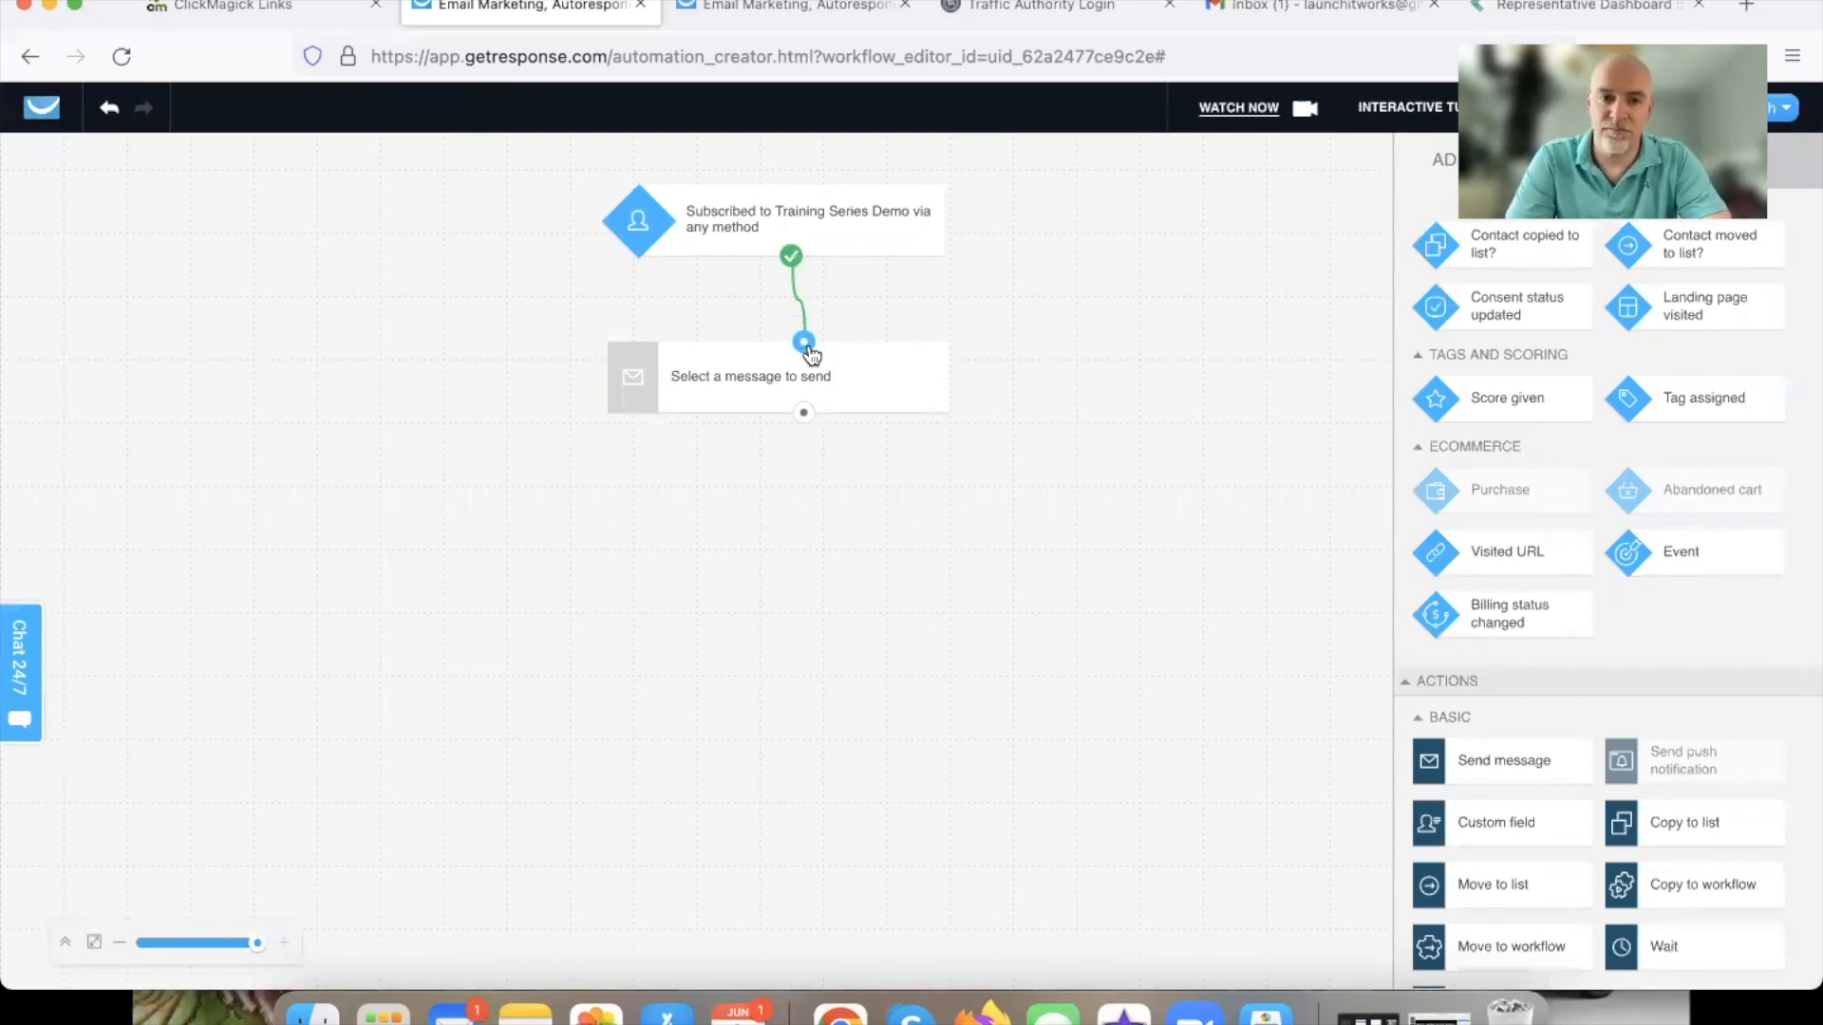
# Create a new message for the Send message element and name it "DEMO FU 1".
pyautogui.click(829, 380)
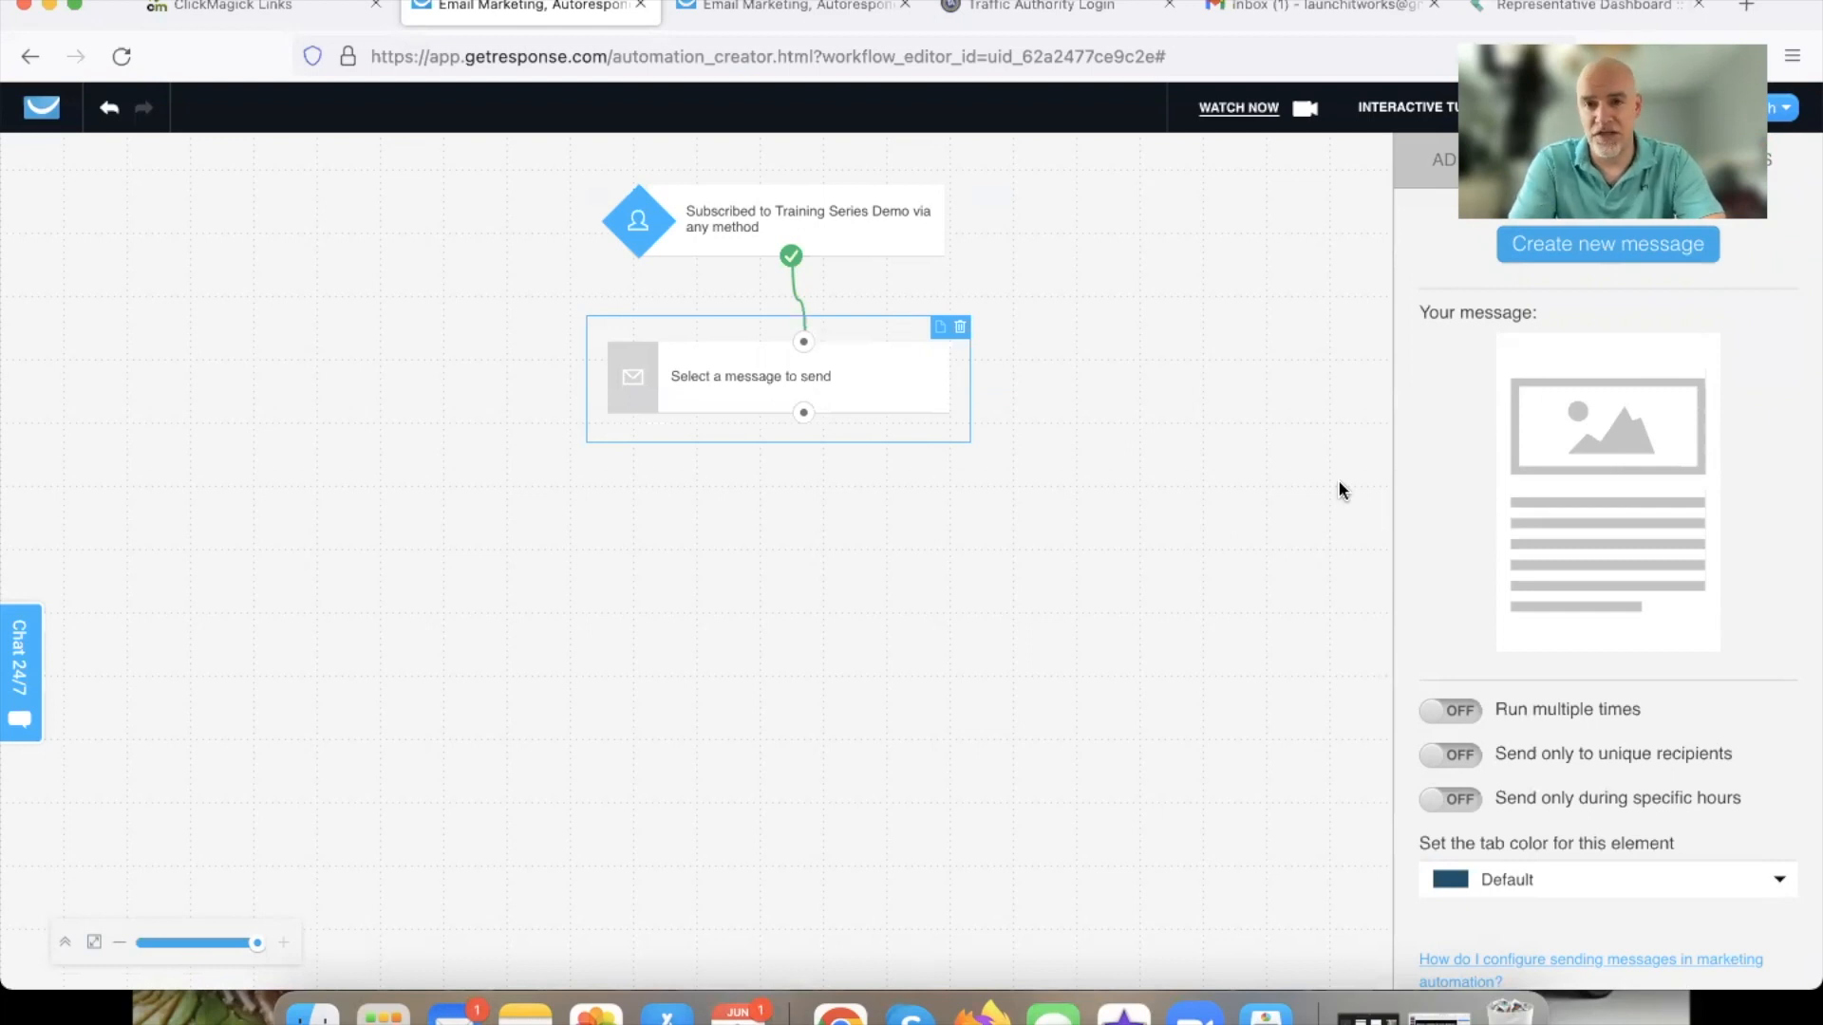
pyautogui.click(1614, 245)
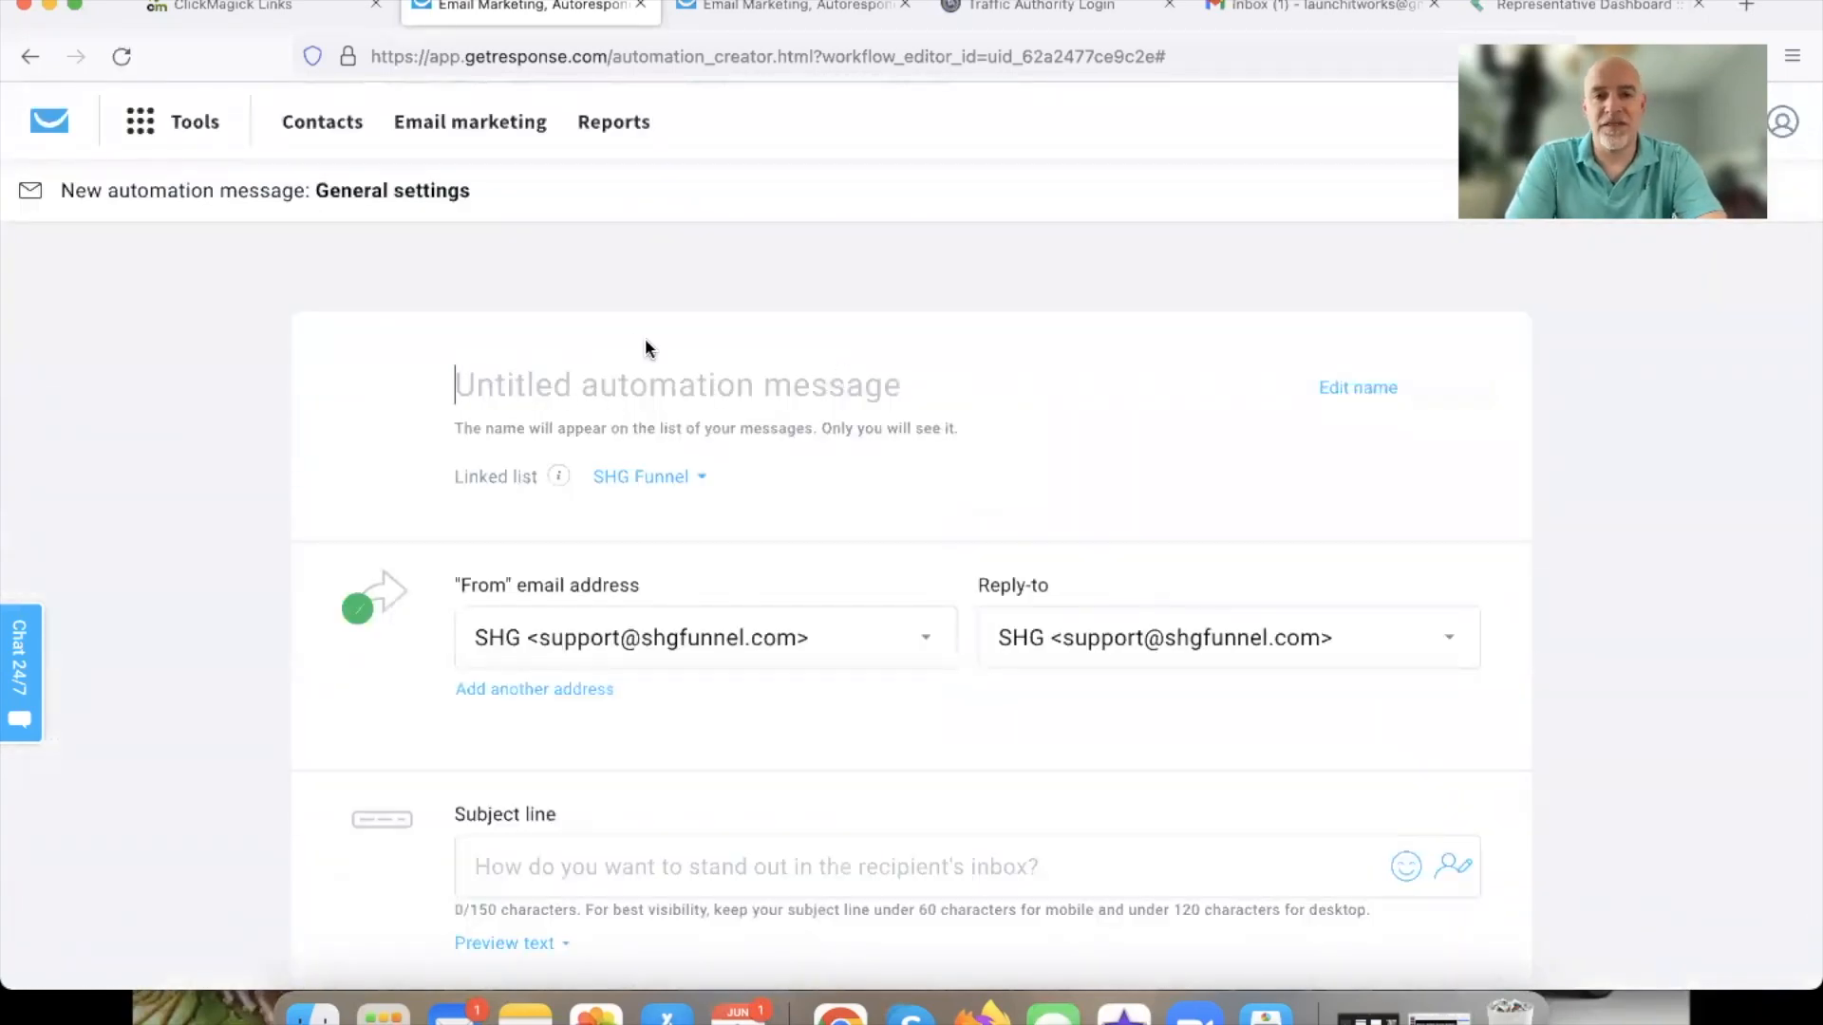
pyautogui.scroll(-2, 661, 457)
pyautogui.scroll(2, 661, 458)
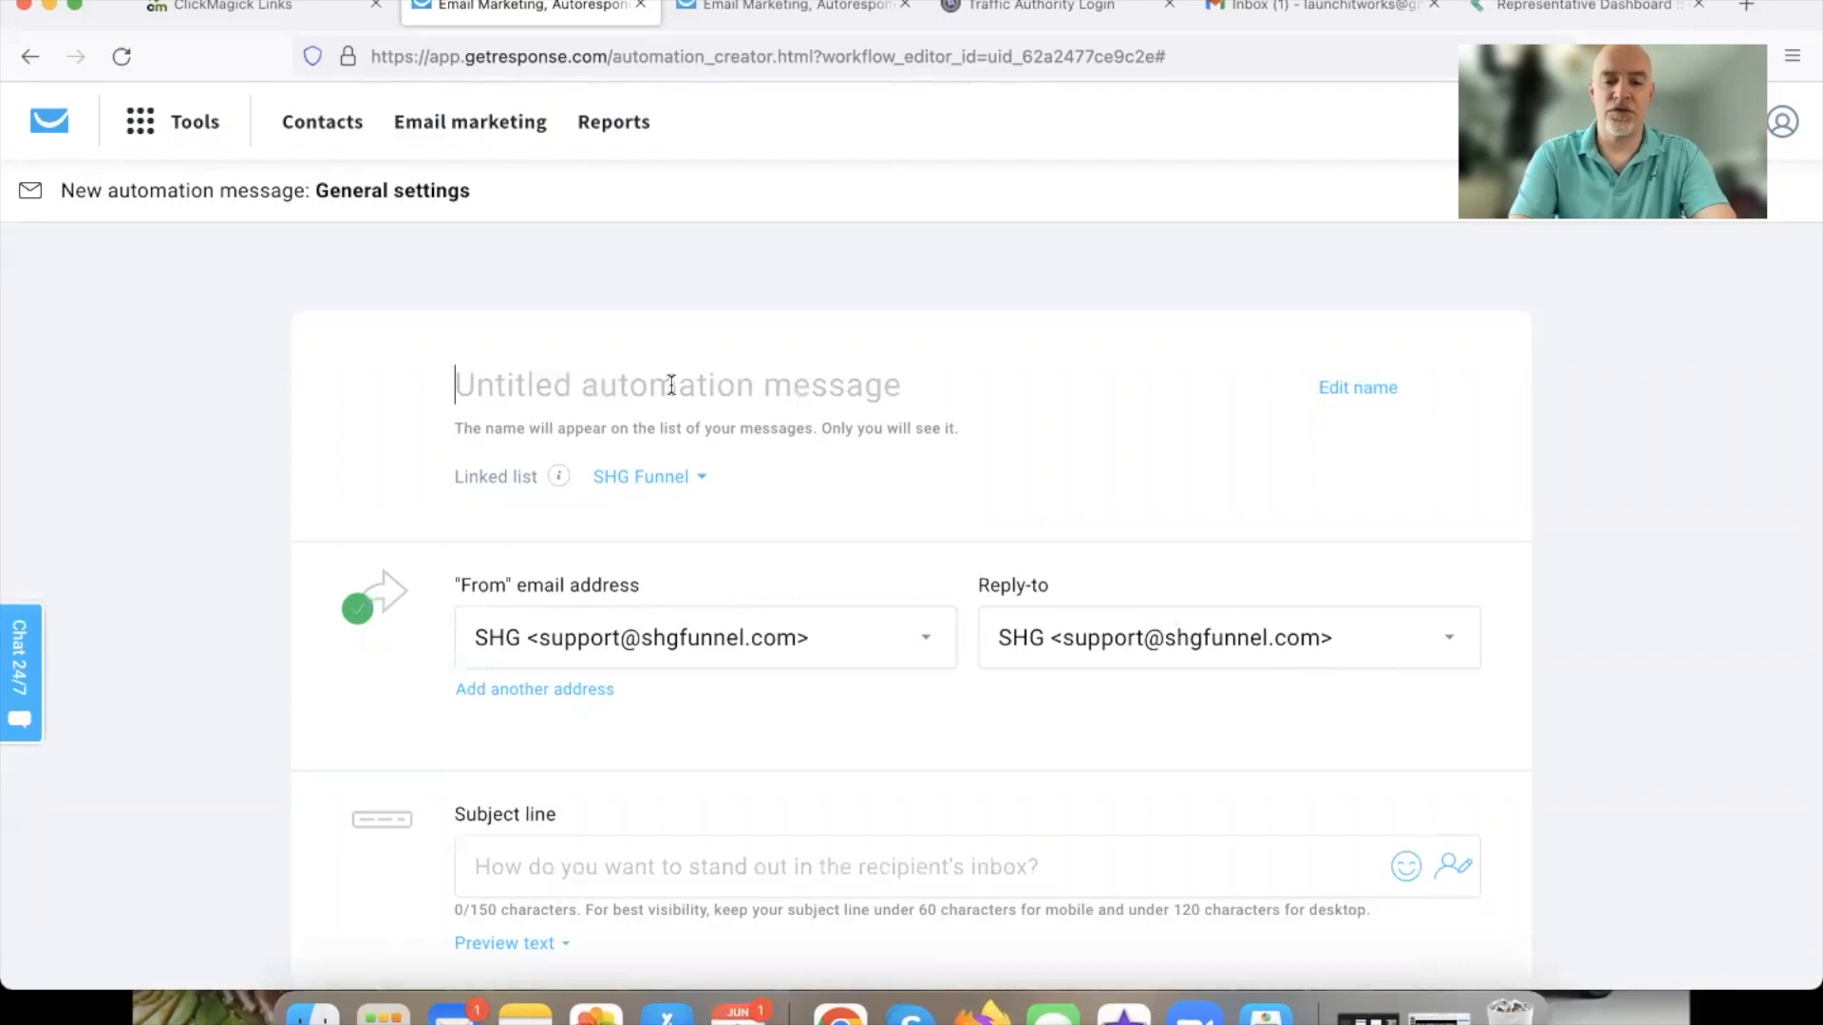
pyautogui.write('DEMO FU 1')
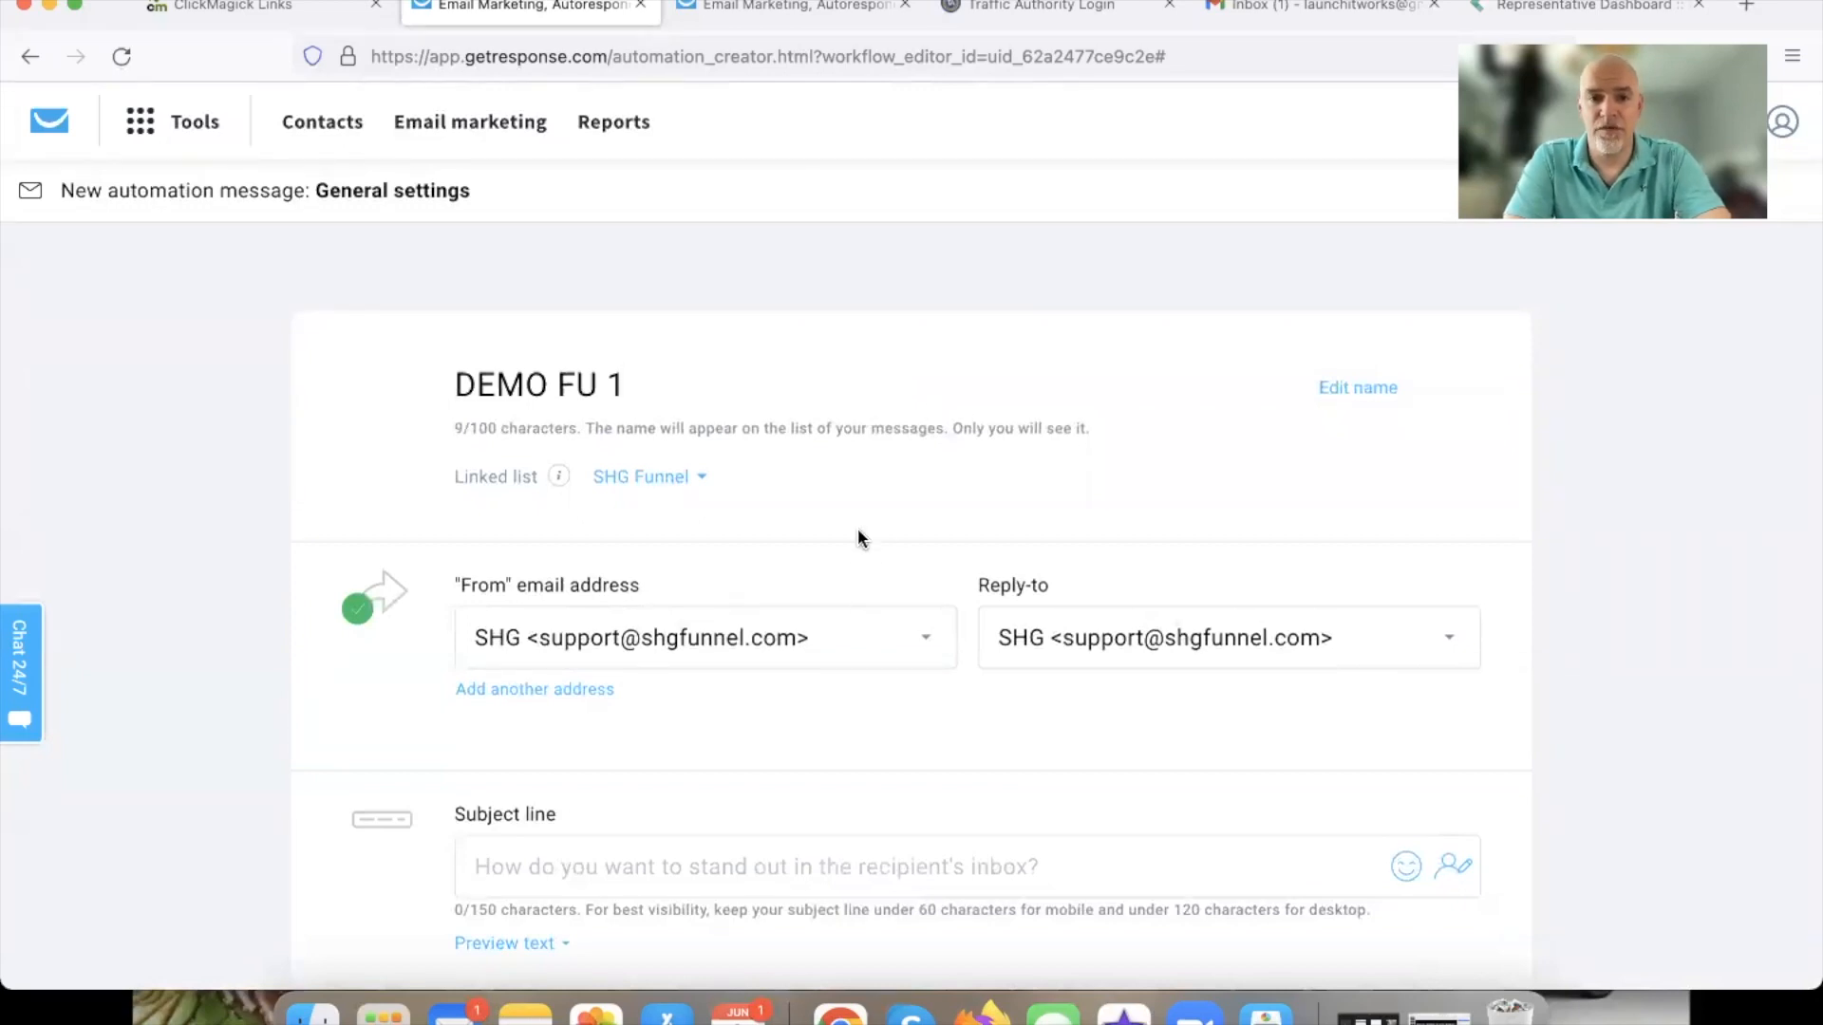
# Set both the "From" and Reply-to addresses to the sender with a personal first name on the copythispage.com domain.
pyautogui.scroll(-5, 857, 528)
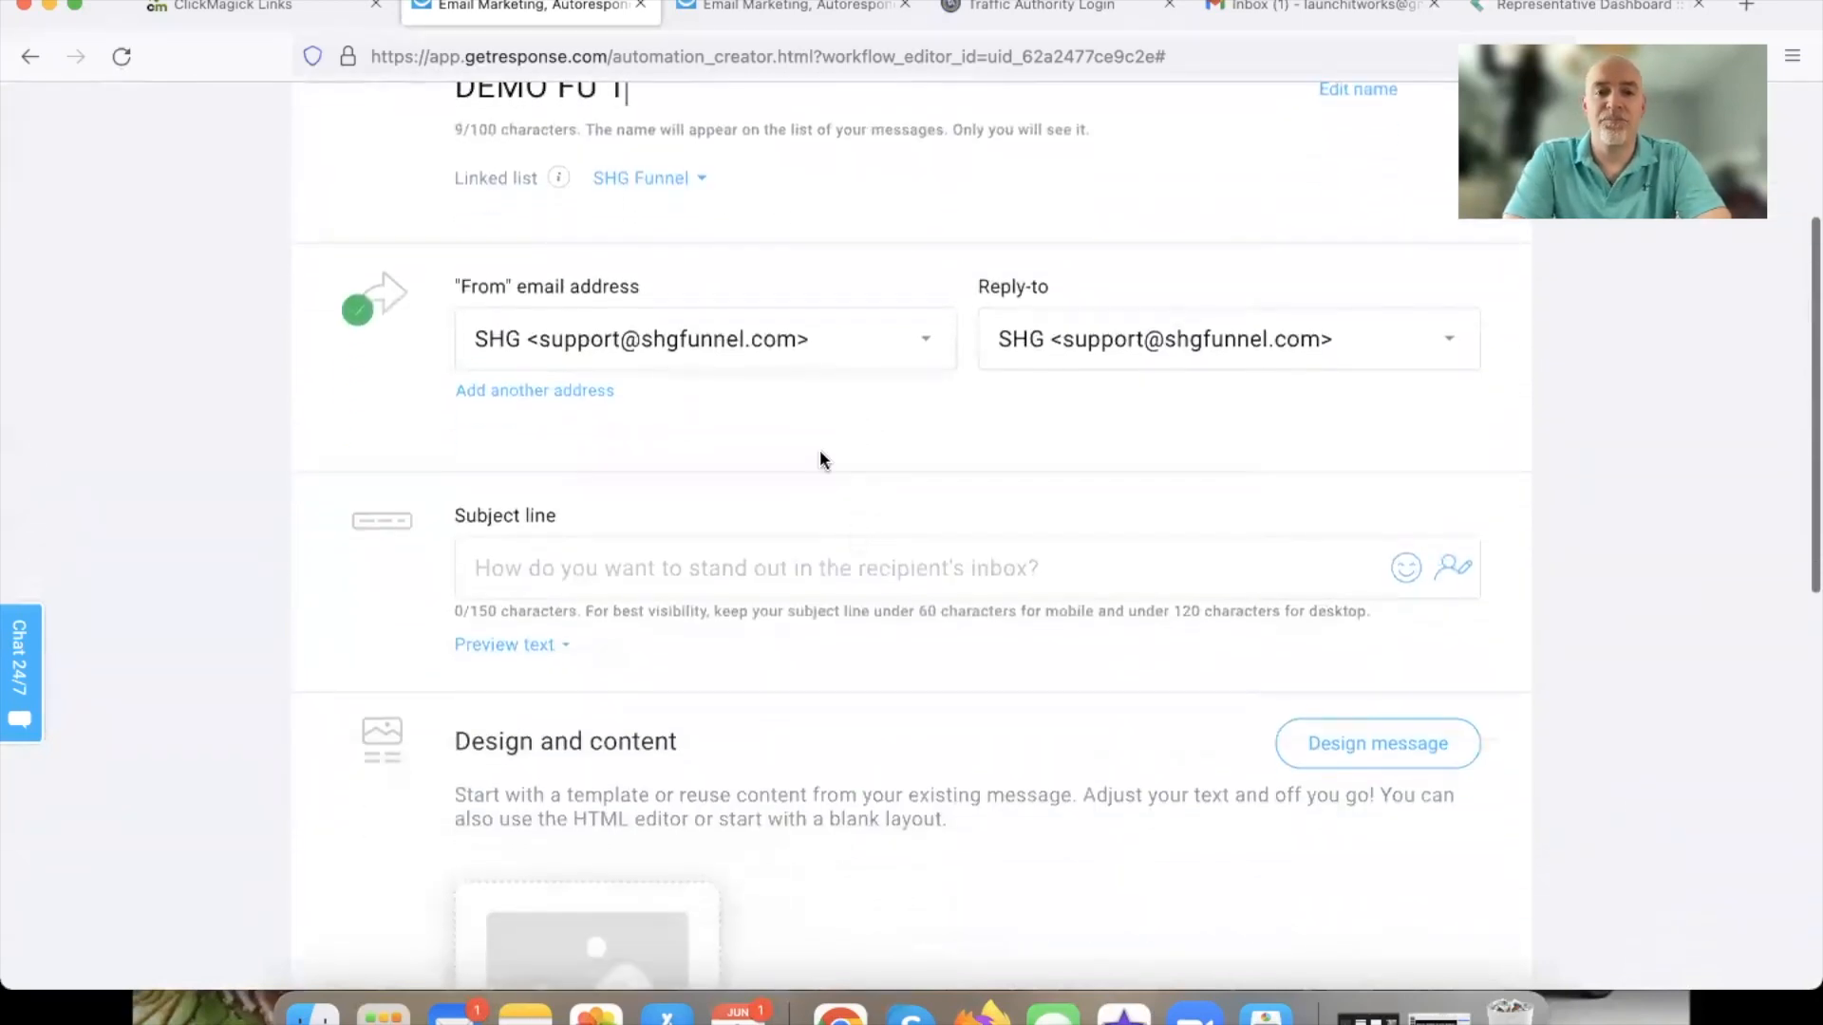
pyautogui.click(925, 344)
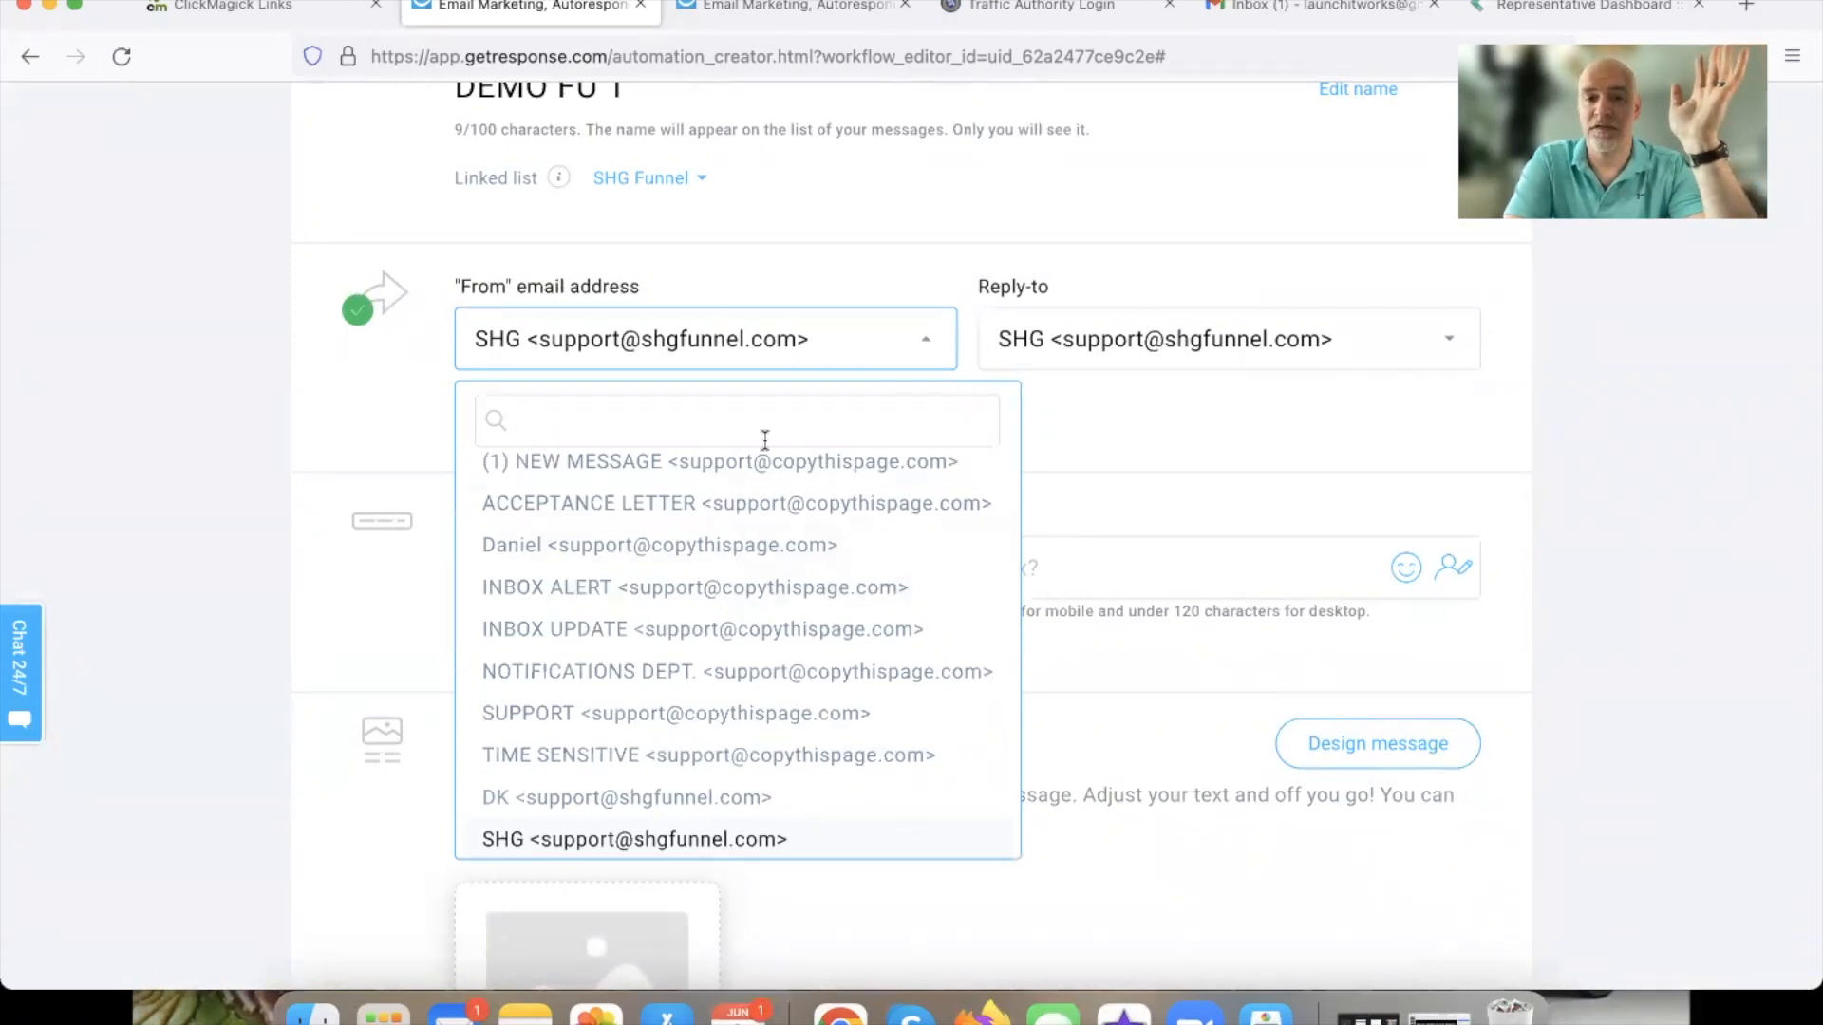
pyautogui.scroll(-1, 780, 581)
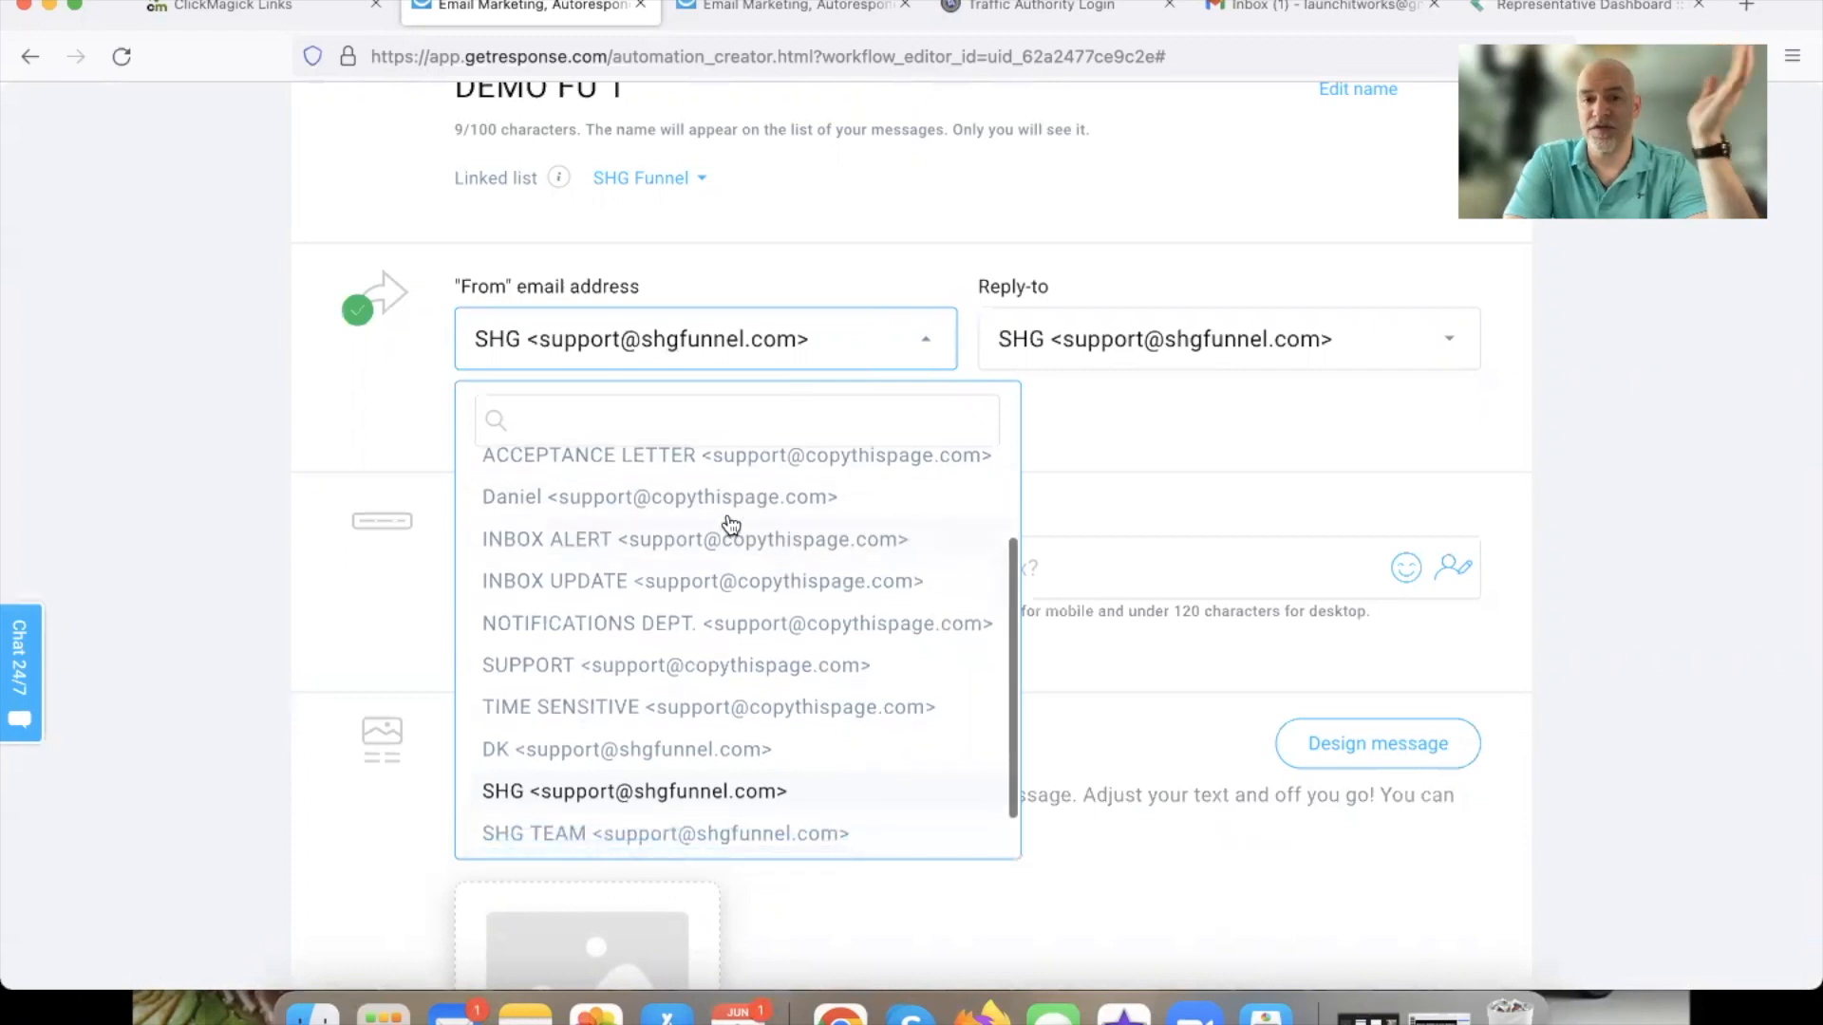
pyautogui.click(732, 503)
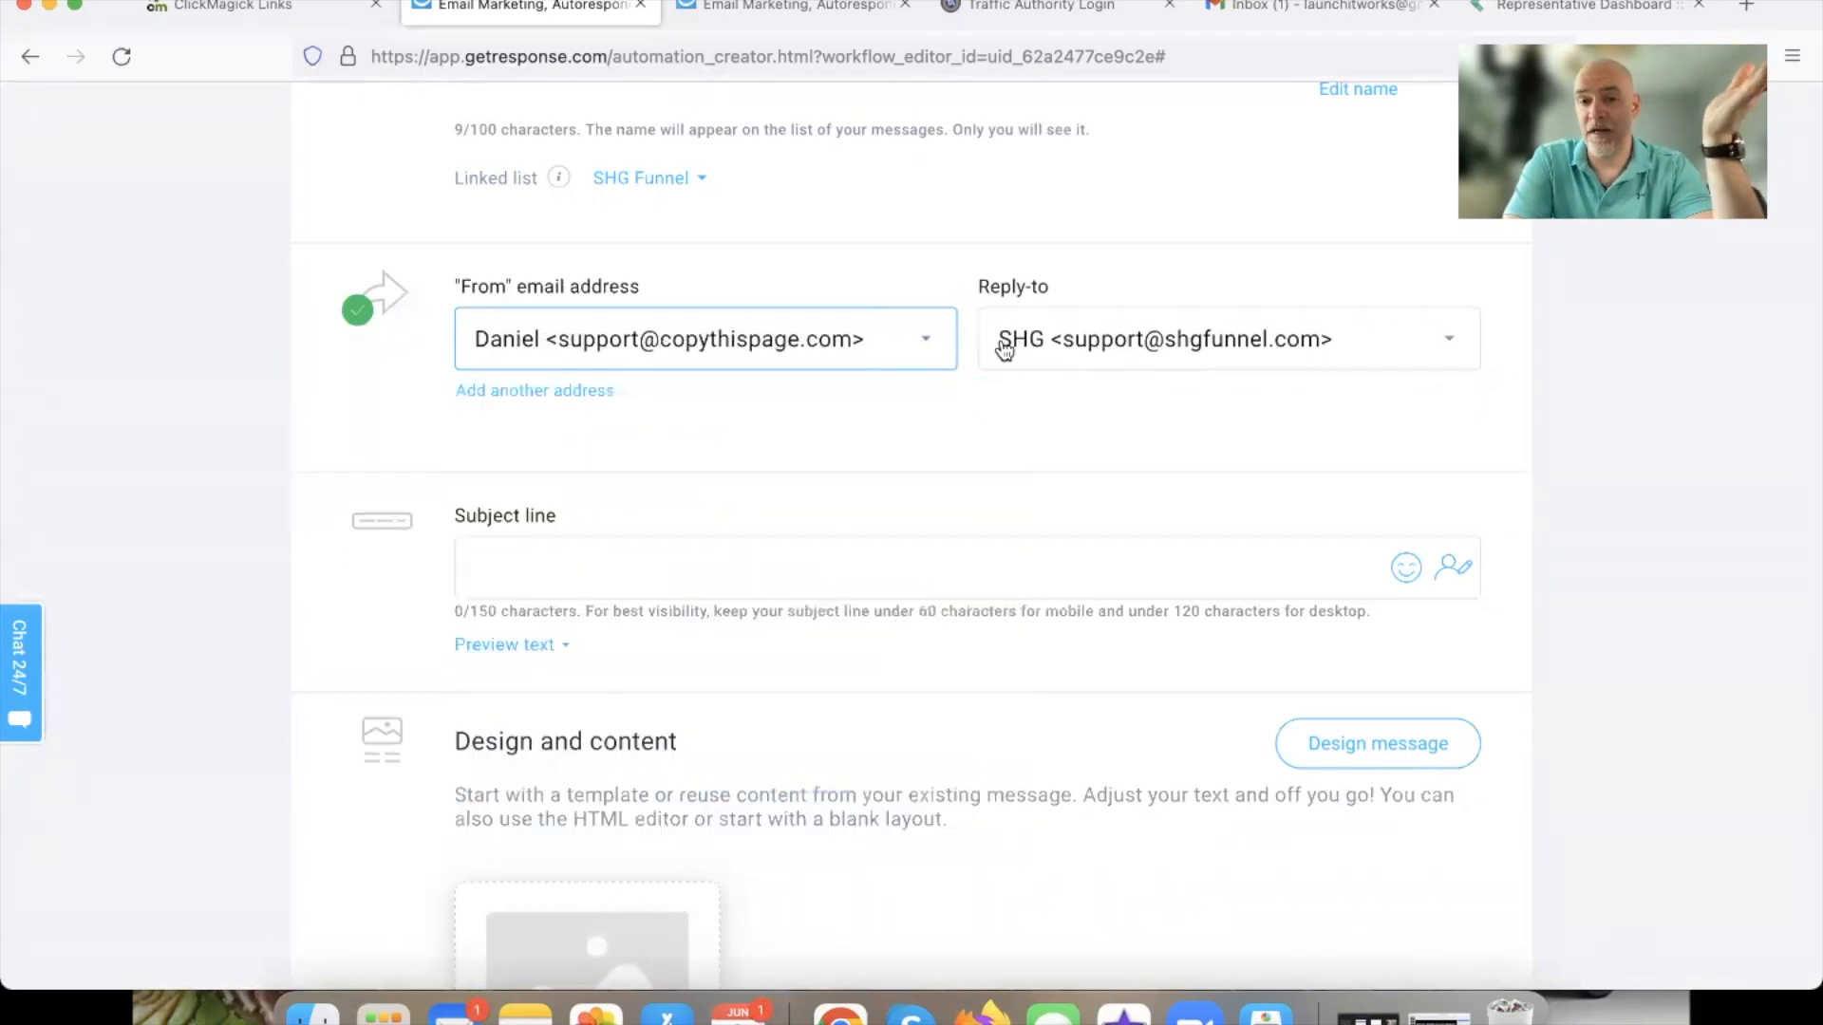
pyautogui.click(1021, 340)
pyautogui.click(1023, 537)
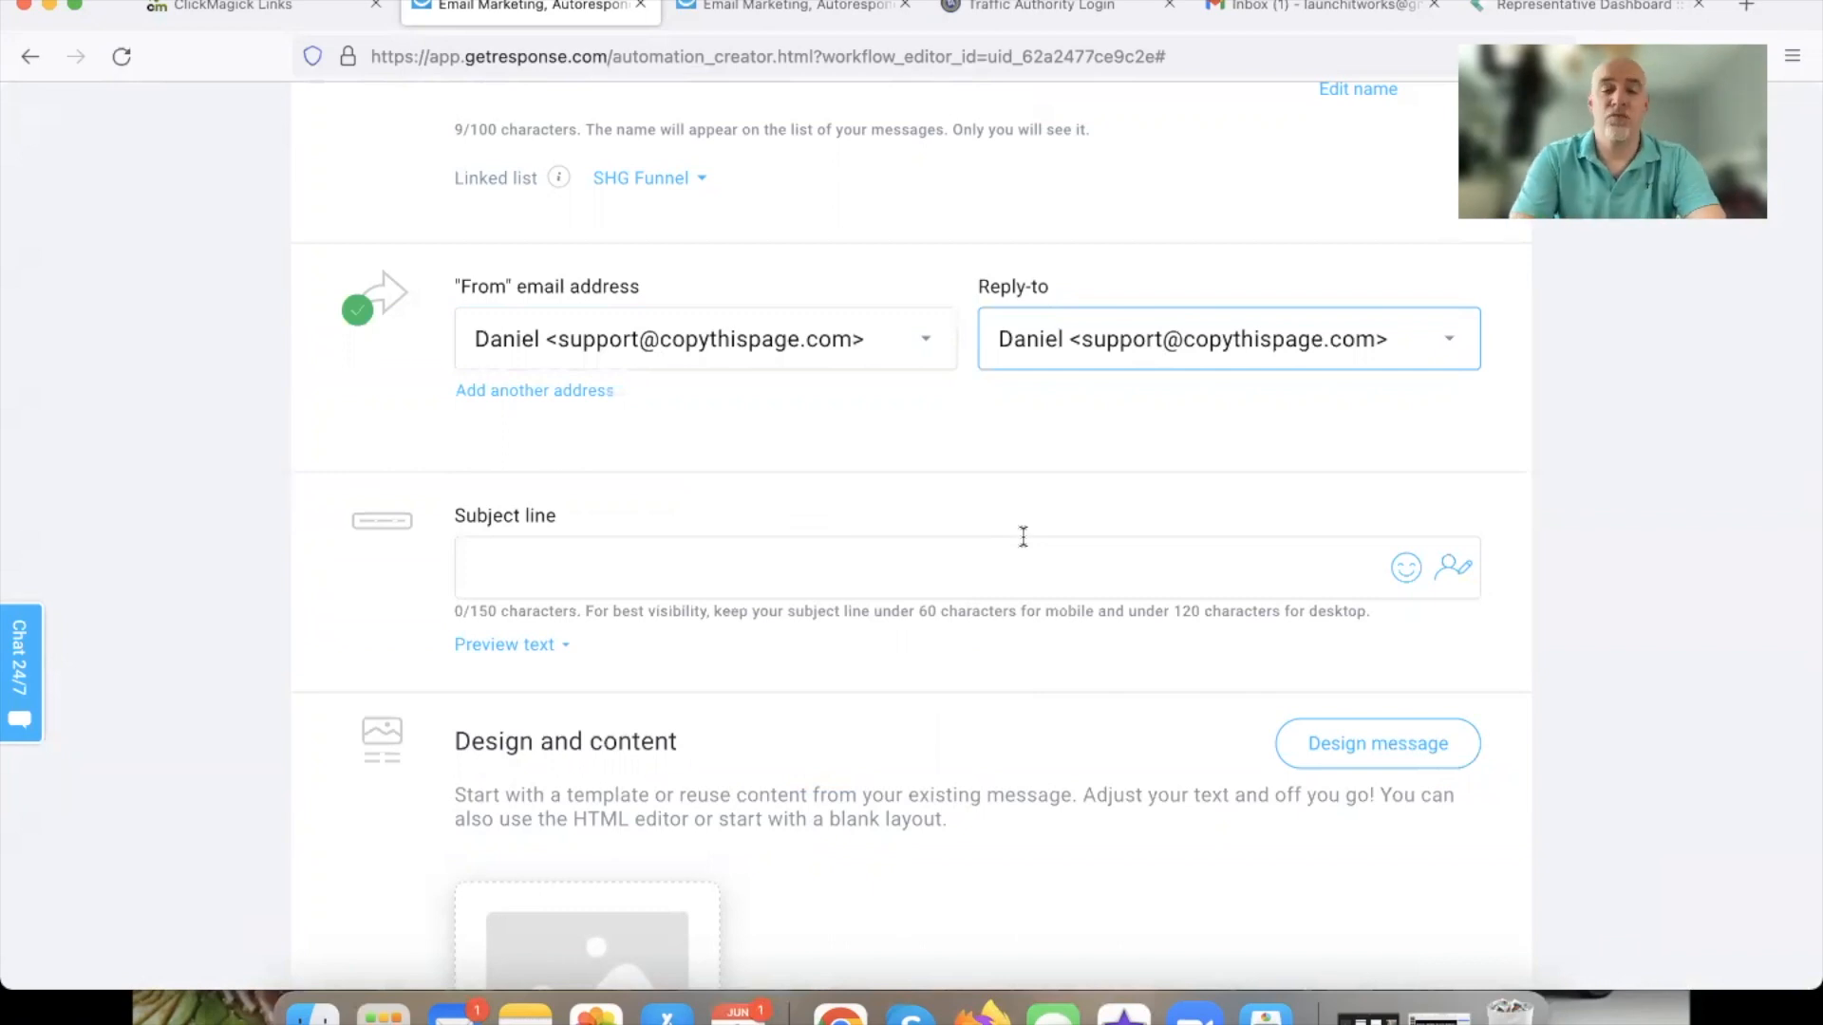
# Change the message's "From" address to the SHG sender with the Gmail address.
pyautogui.click(851, 357)
pyautogui.scroll(-2, 742, 536)
pyautogui.scroll(4, 740, 544)
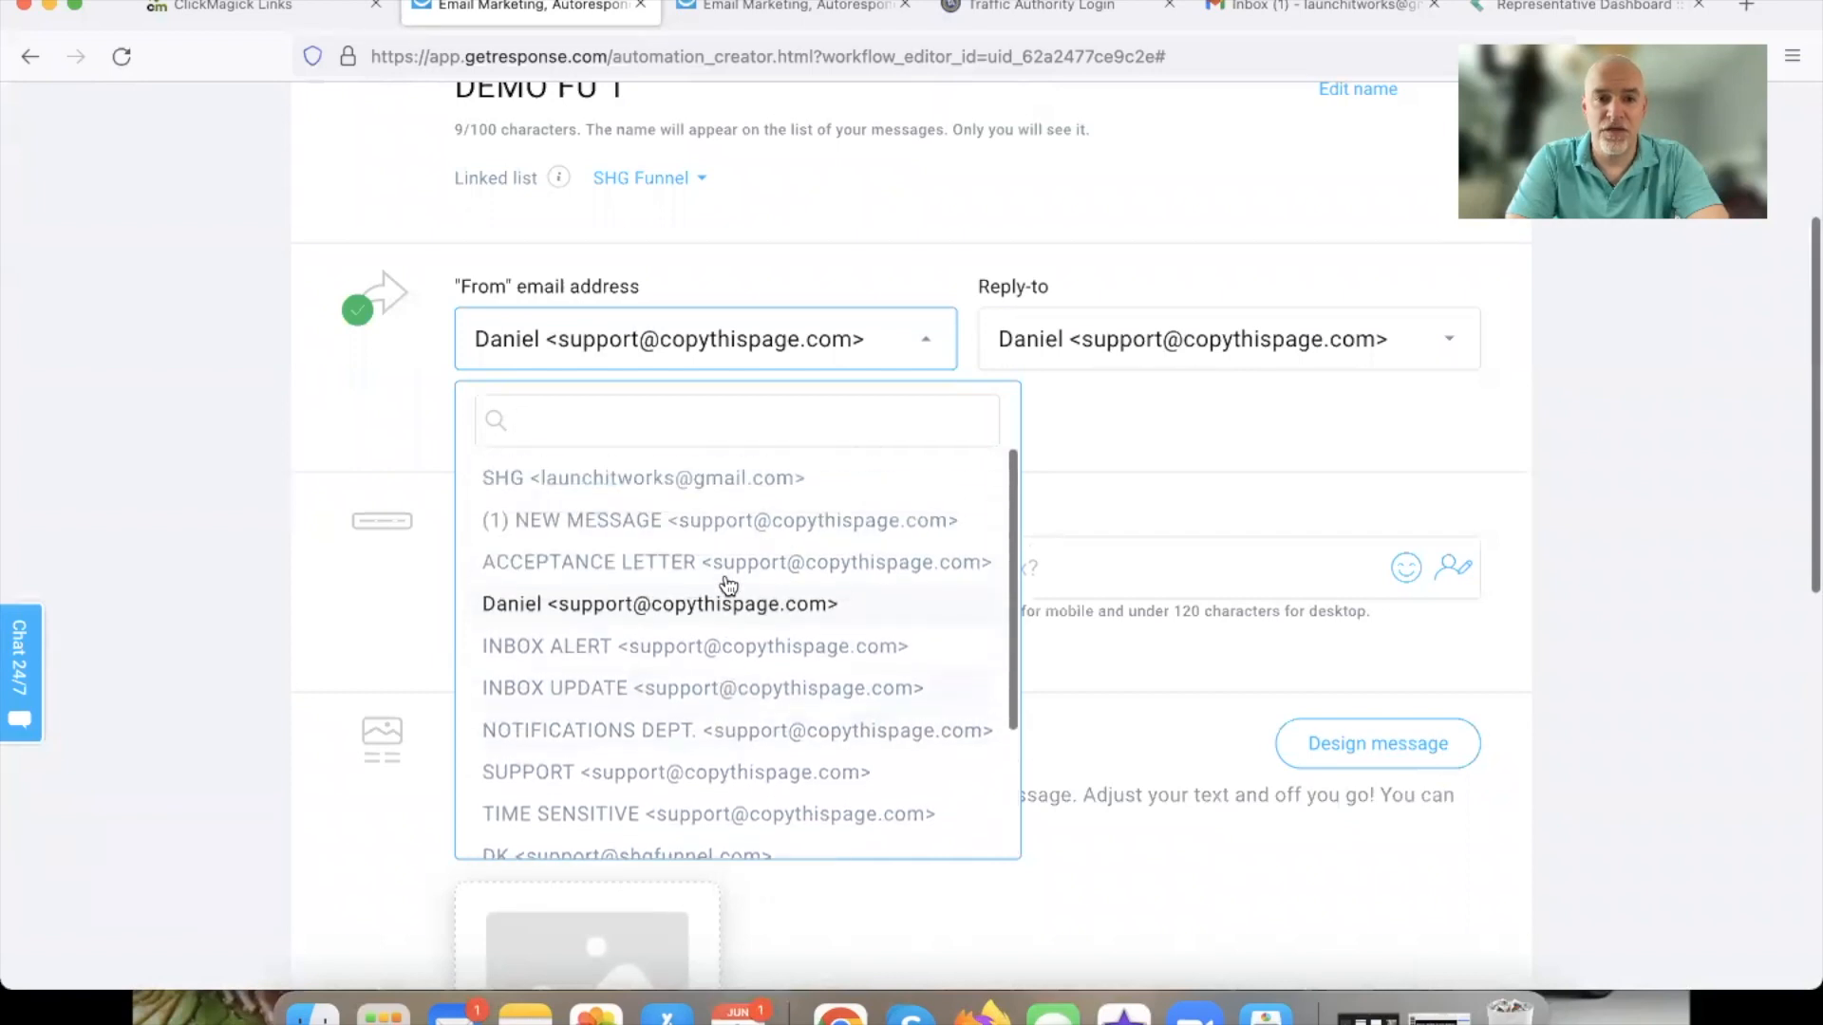
pyautogui.click(697, 480)
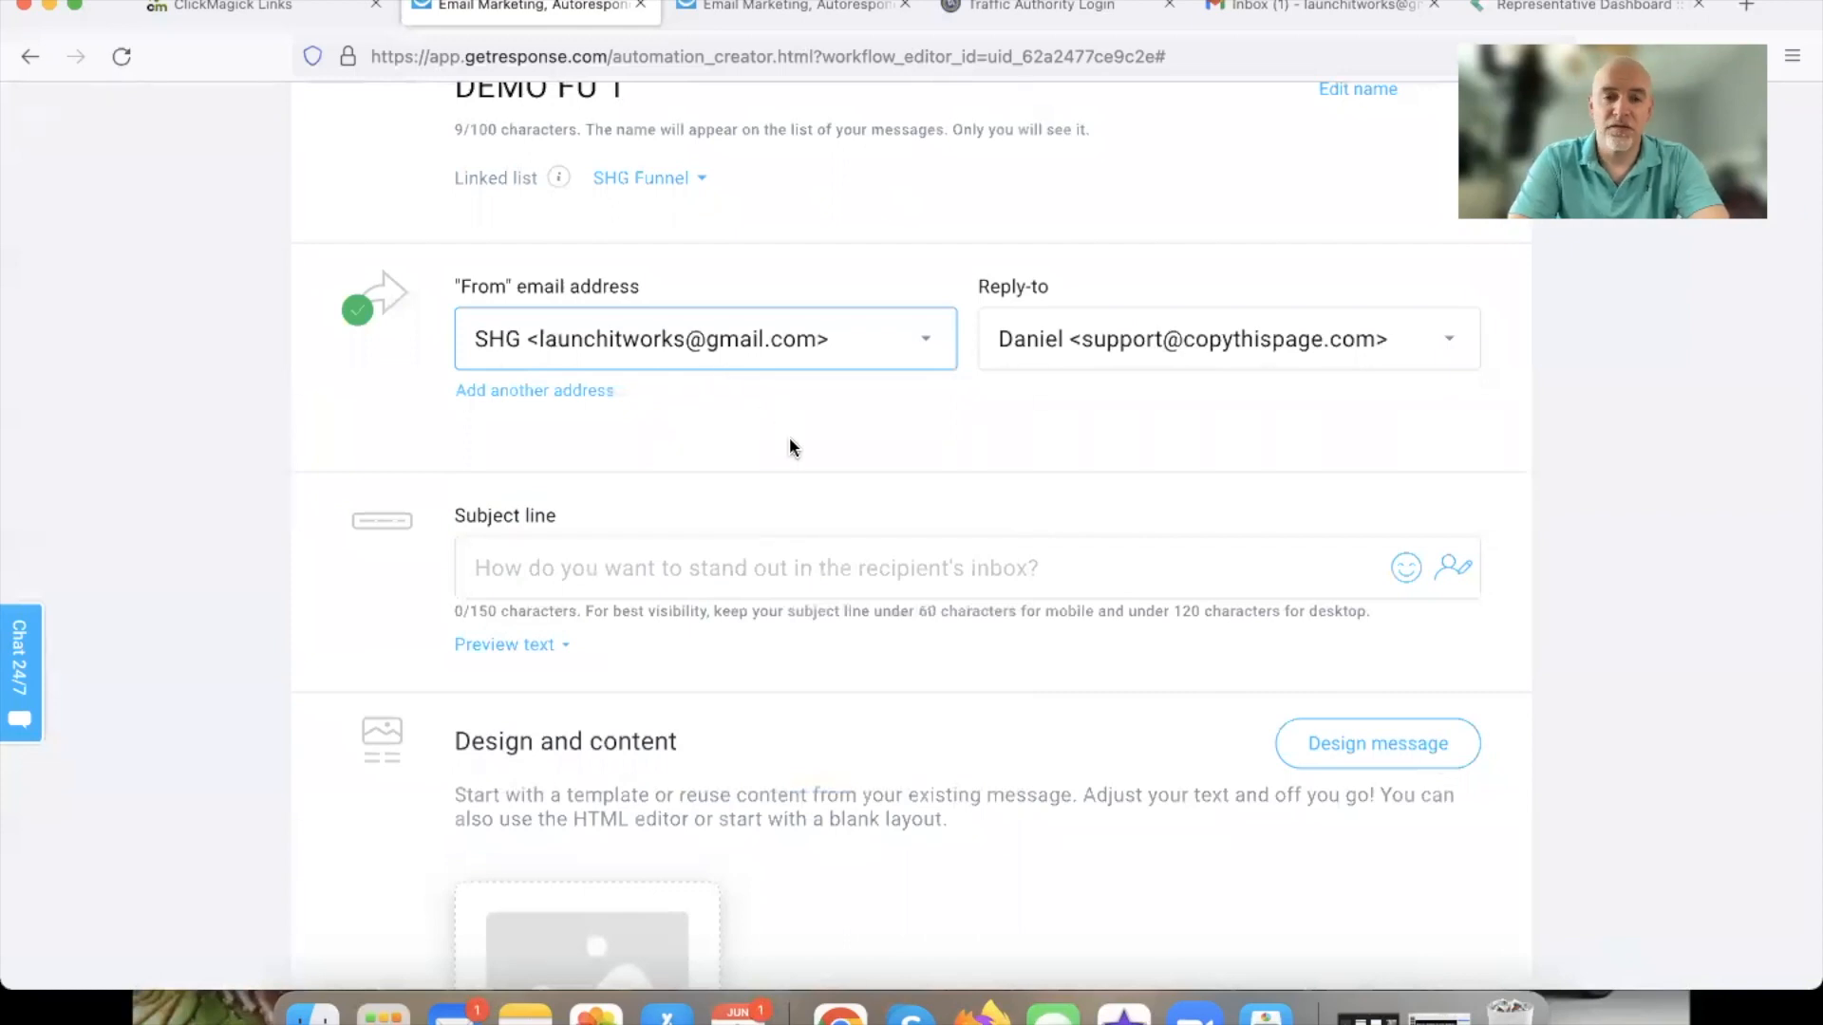
# Switch the "From" address back to the personal-name sender on copythispage.com, matching the Reply-to address.
pyautogui.scroll(-10, 790, 440)
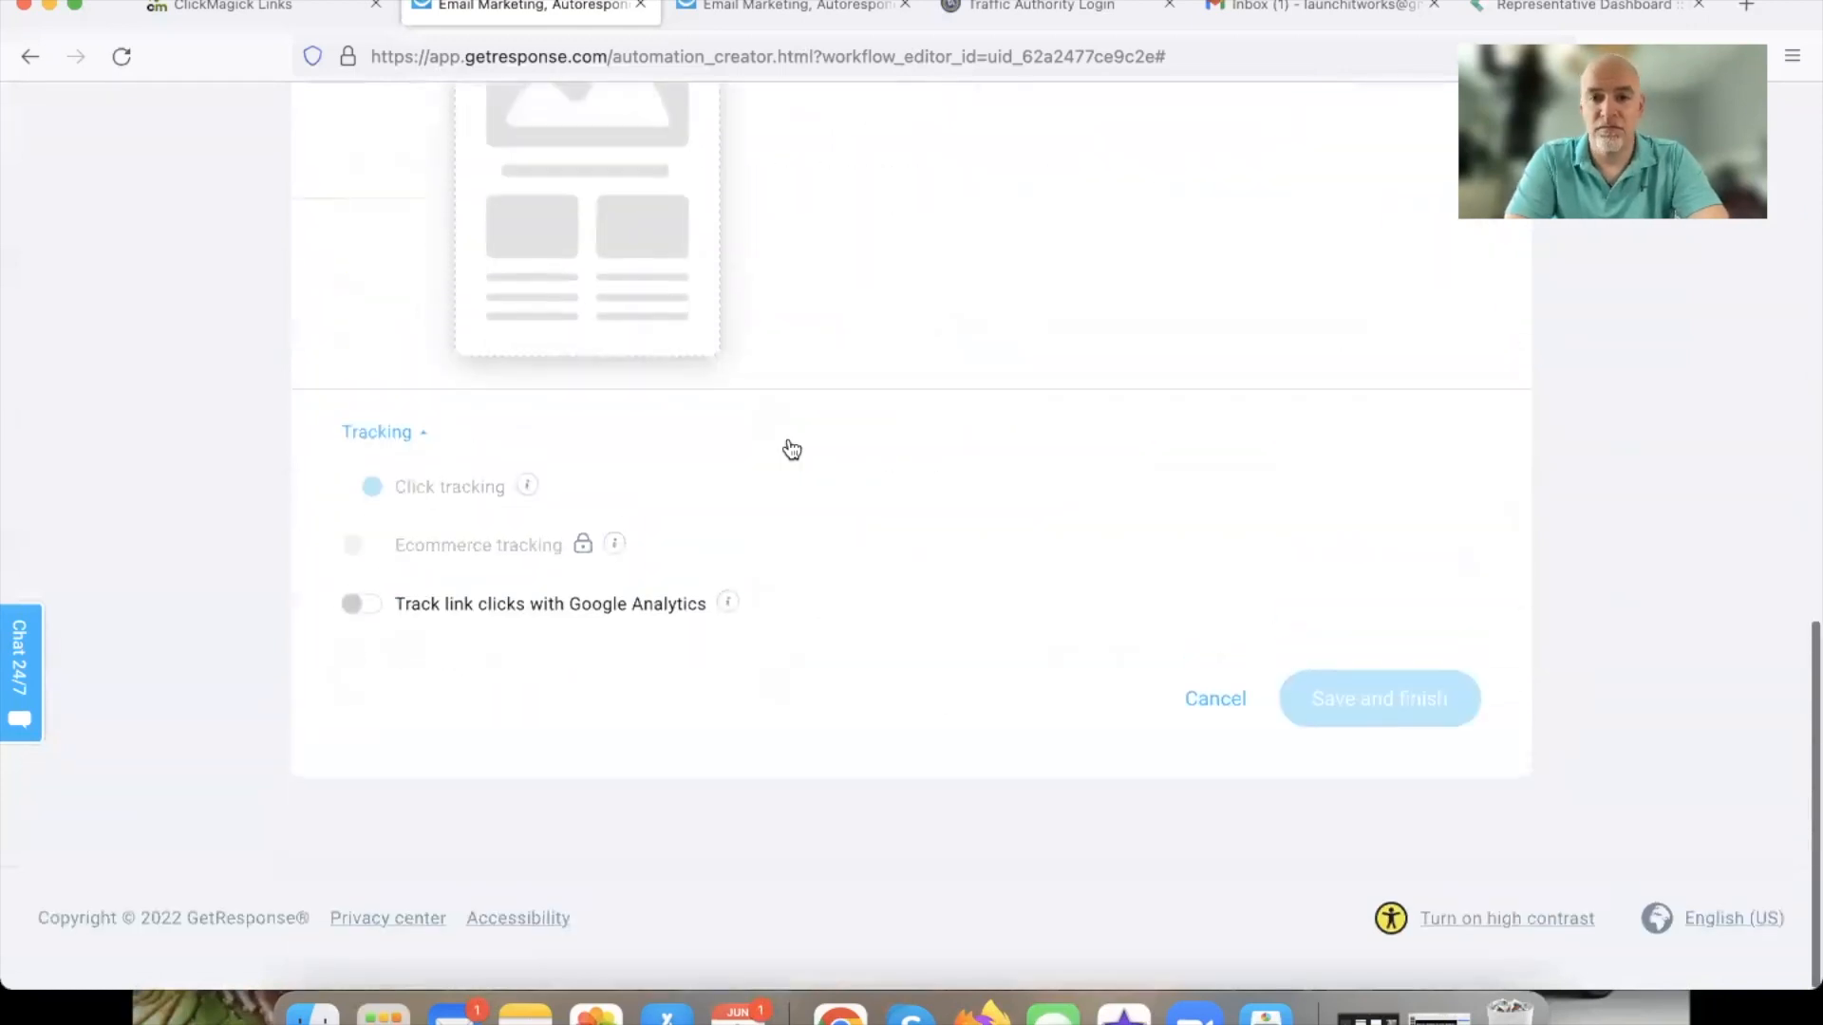
pyautogui.scroll(3, 790, 440)
pyautogui.scroll(10, 790, 442)
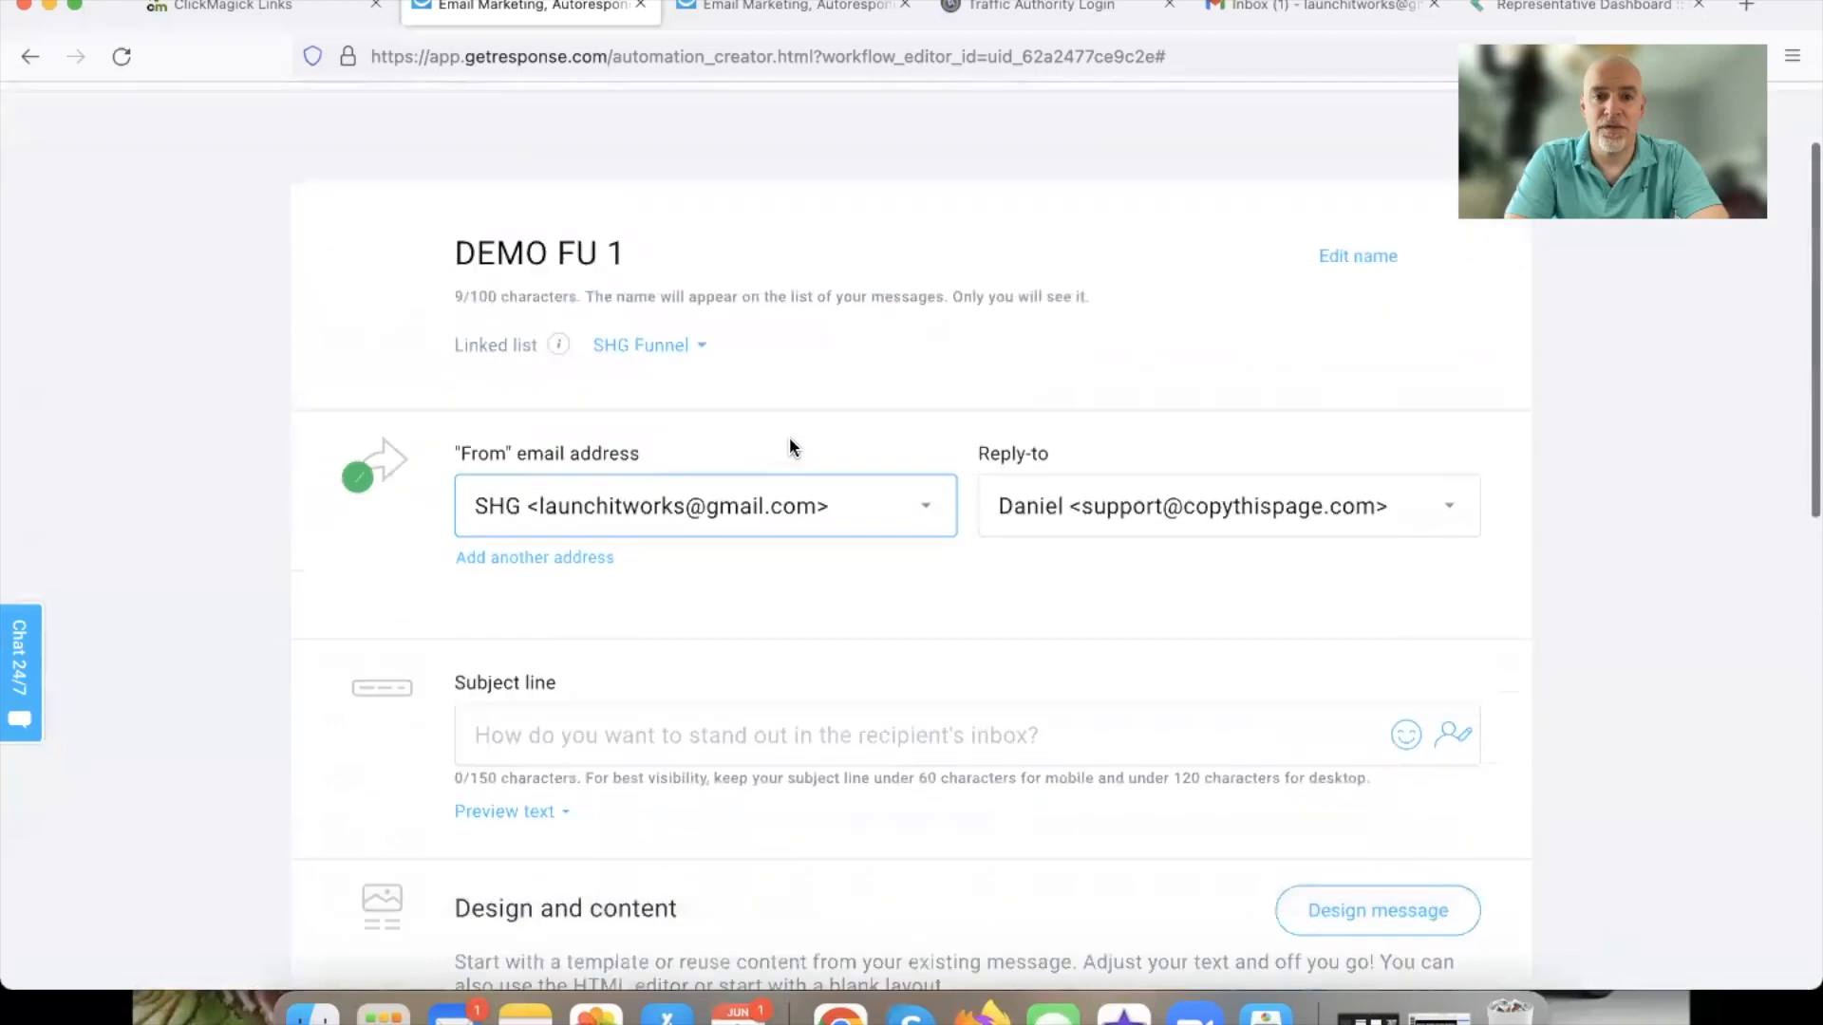
pyautogui.scroll(-1, 790, 447)
pyautogui.click(772, 452)
pyautogui.scroll(-4, 700, 521)
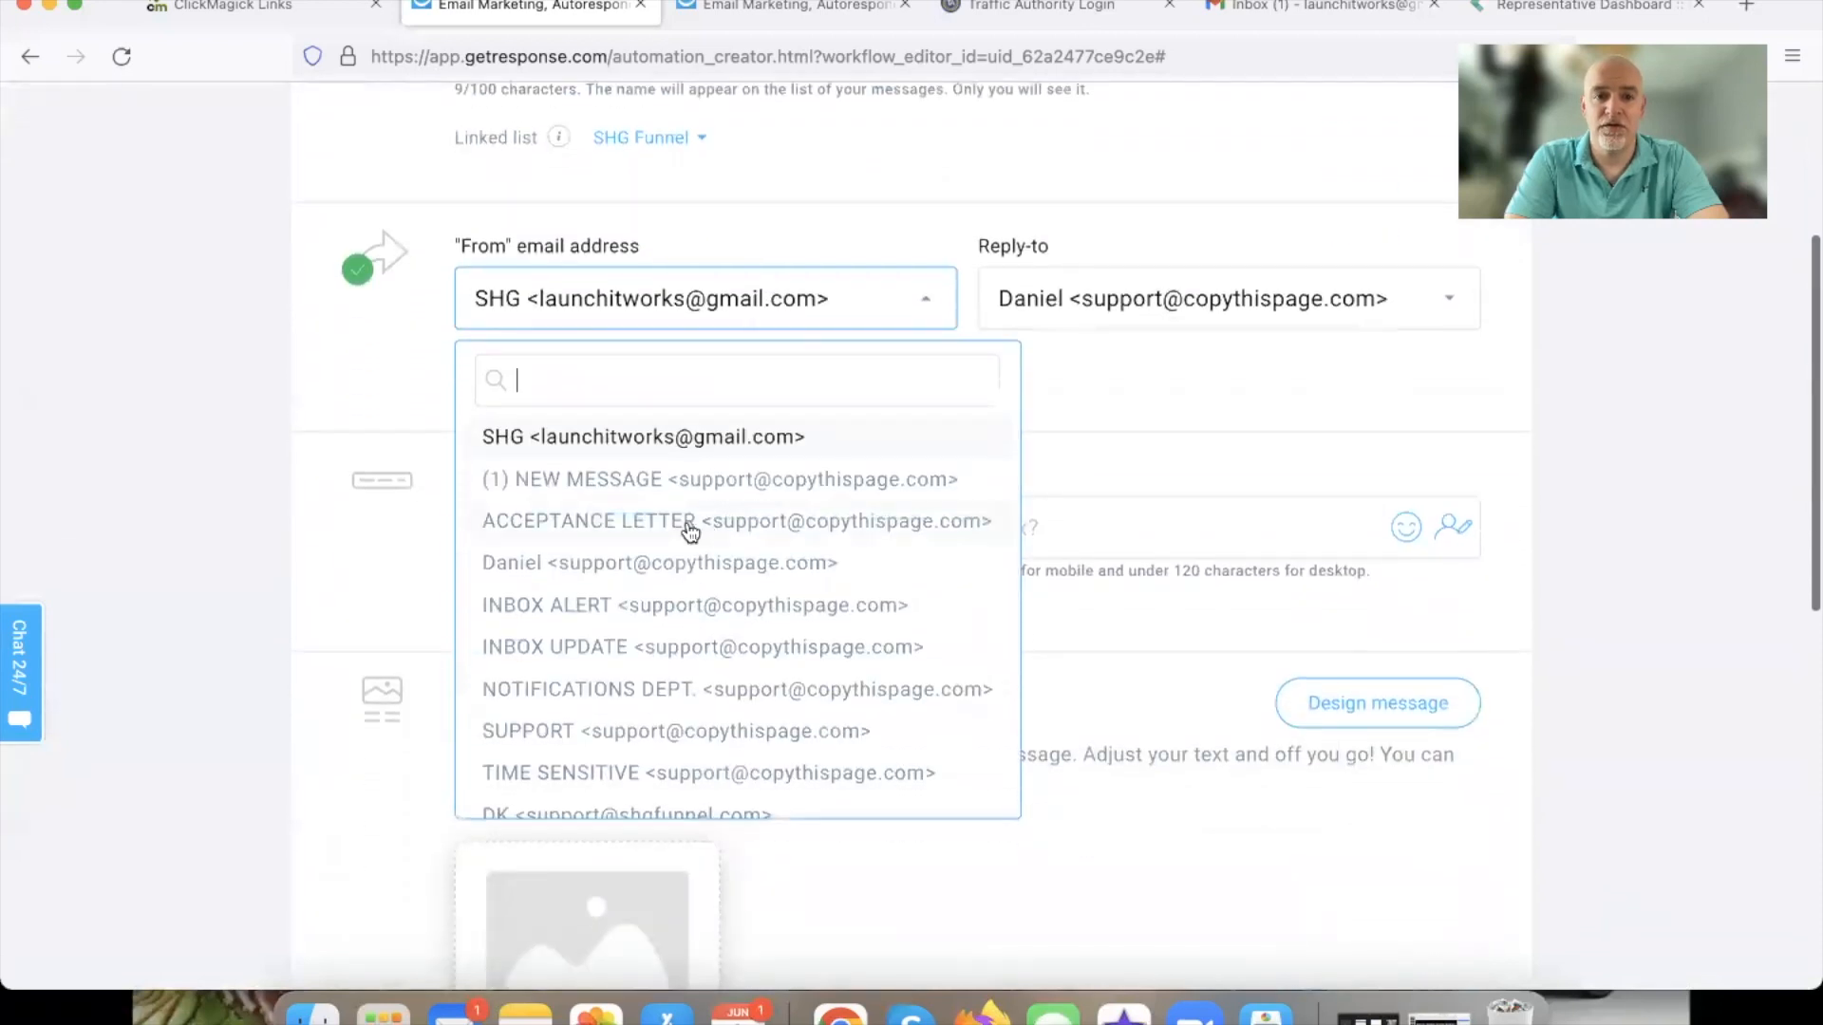
pyautogui.click(685, 561)
# Enter "Hey, welcome! Here's the info you requested..." as the message's subject line.
pyautogui.scroll(-2, 972, 384)
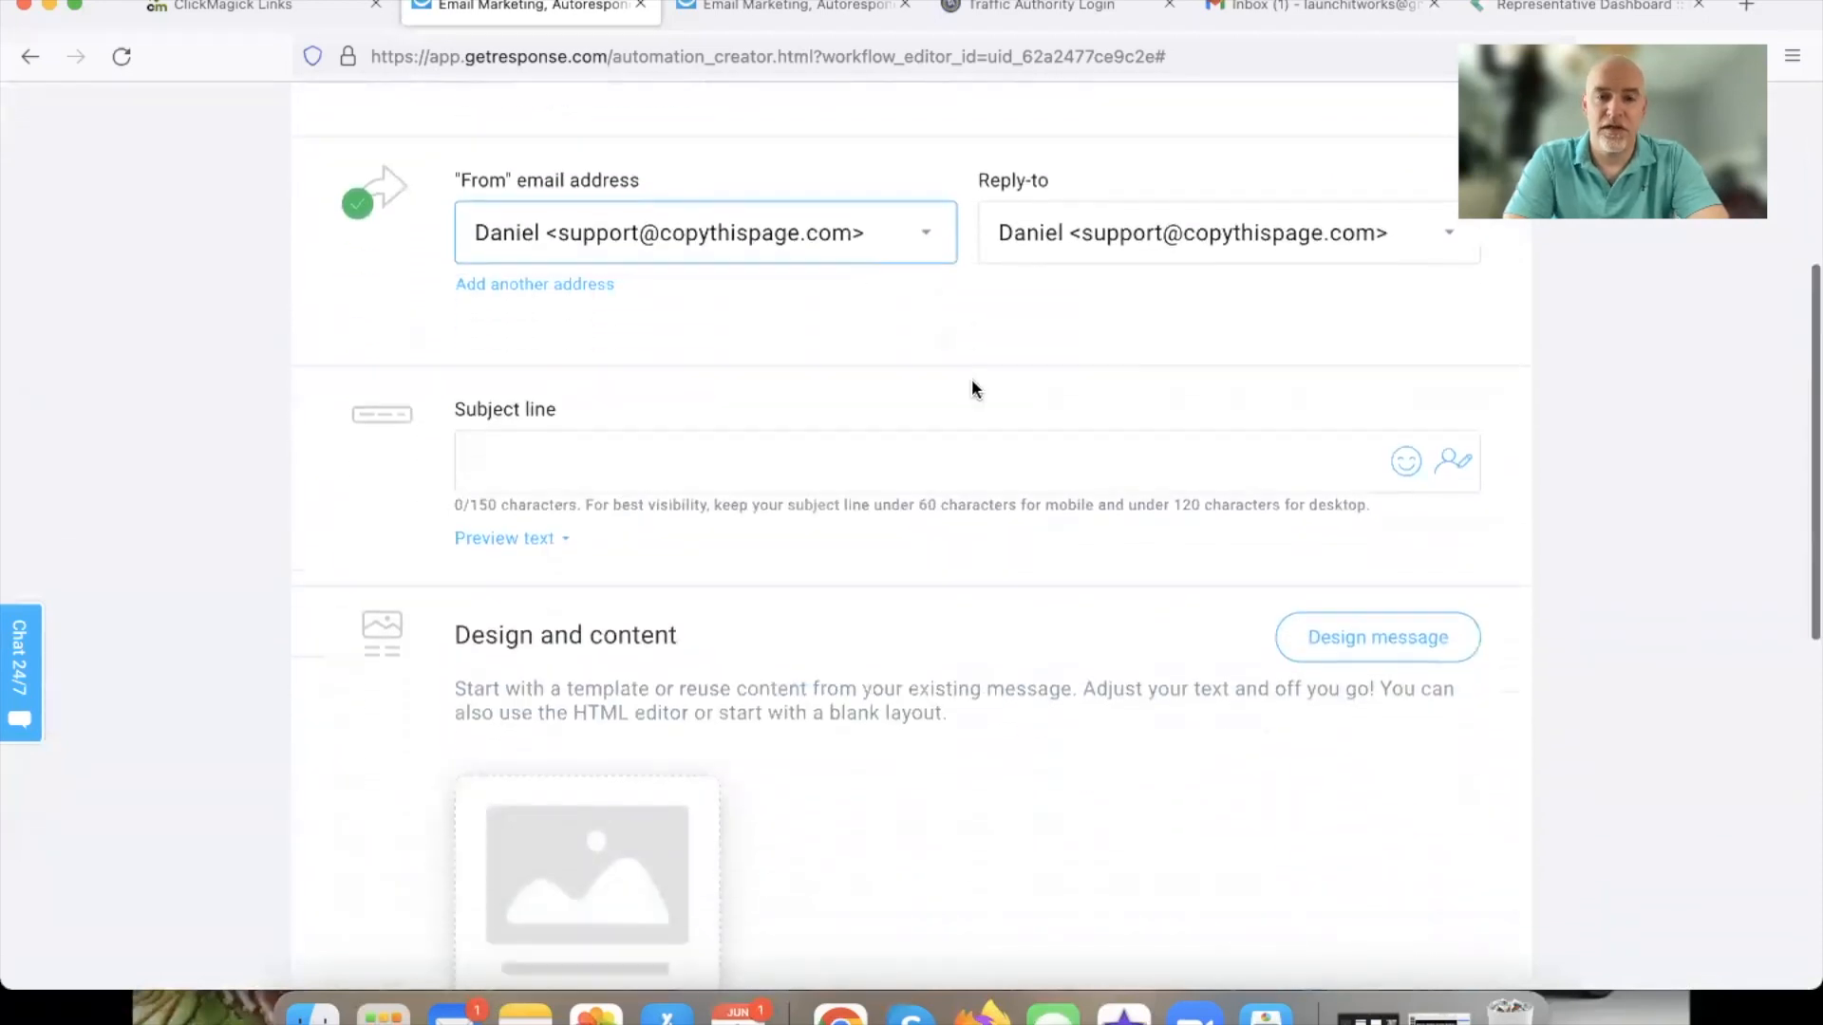
pyautogui.click(834, 419)
pyautogui.write('Hey')
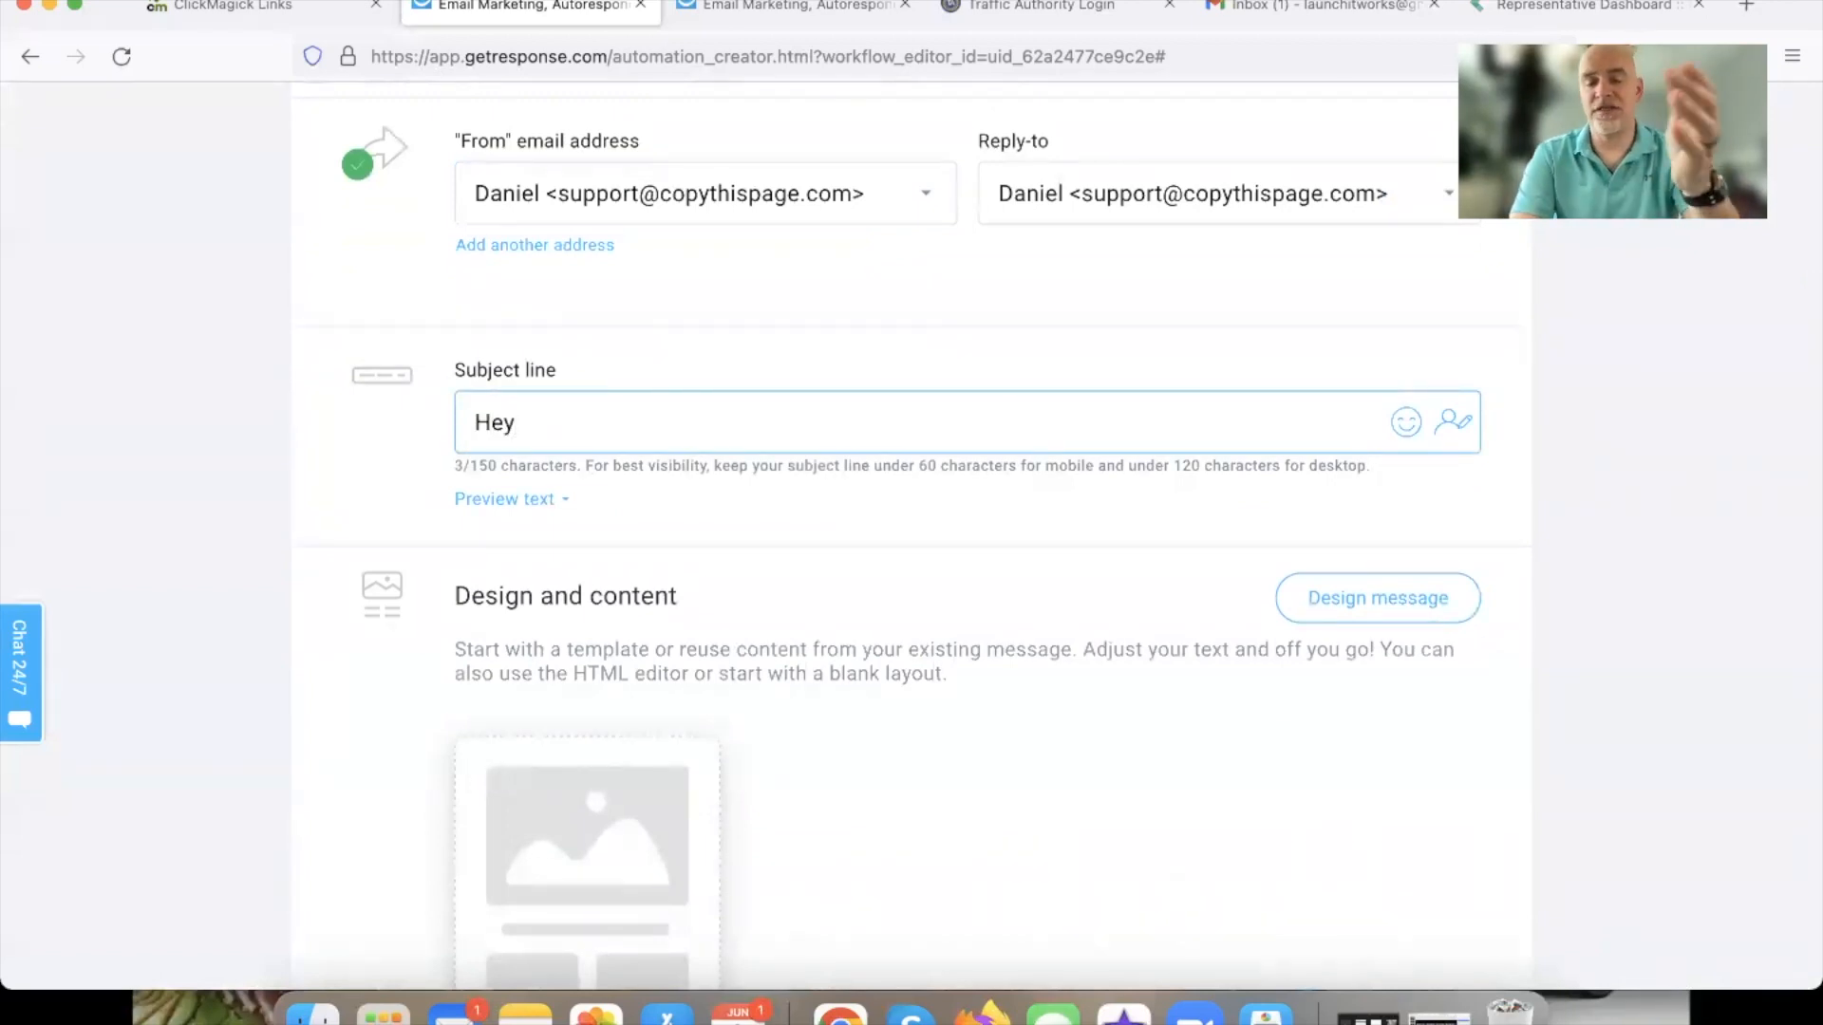
pyautogui.write(', ')
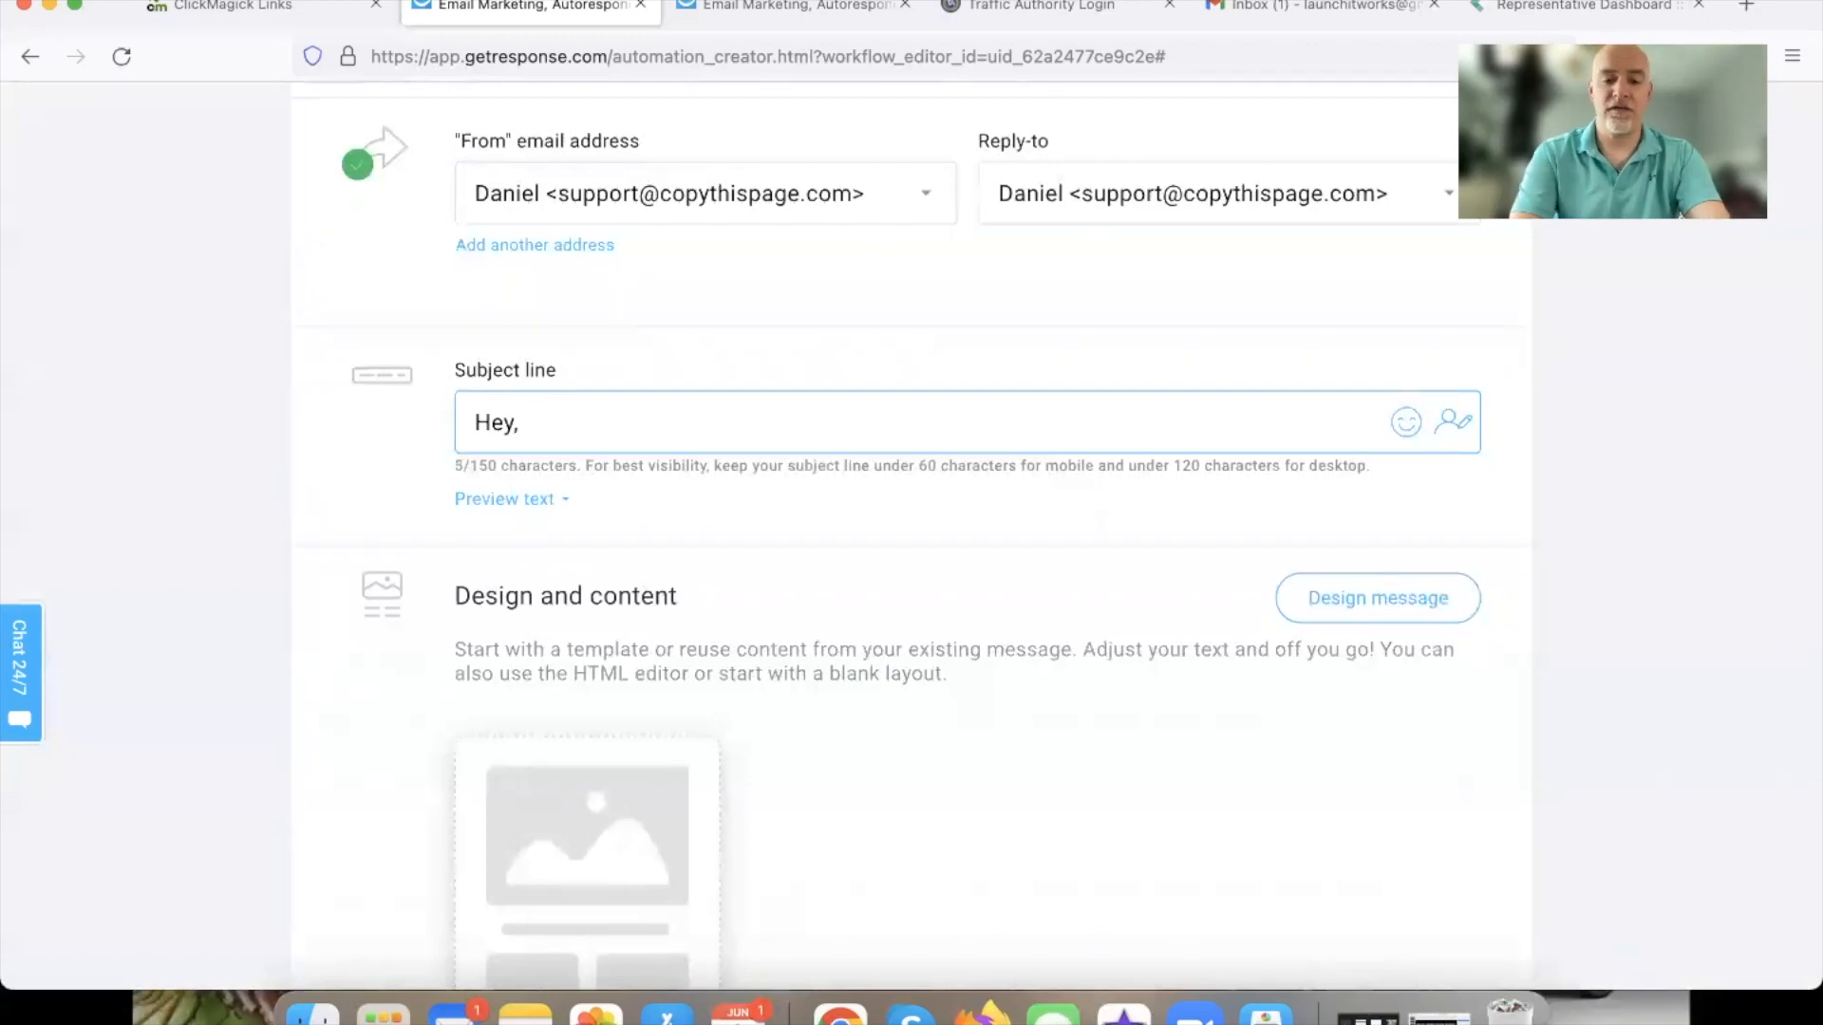
pyautogui.write('welcome')
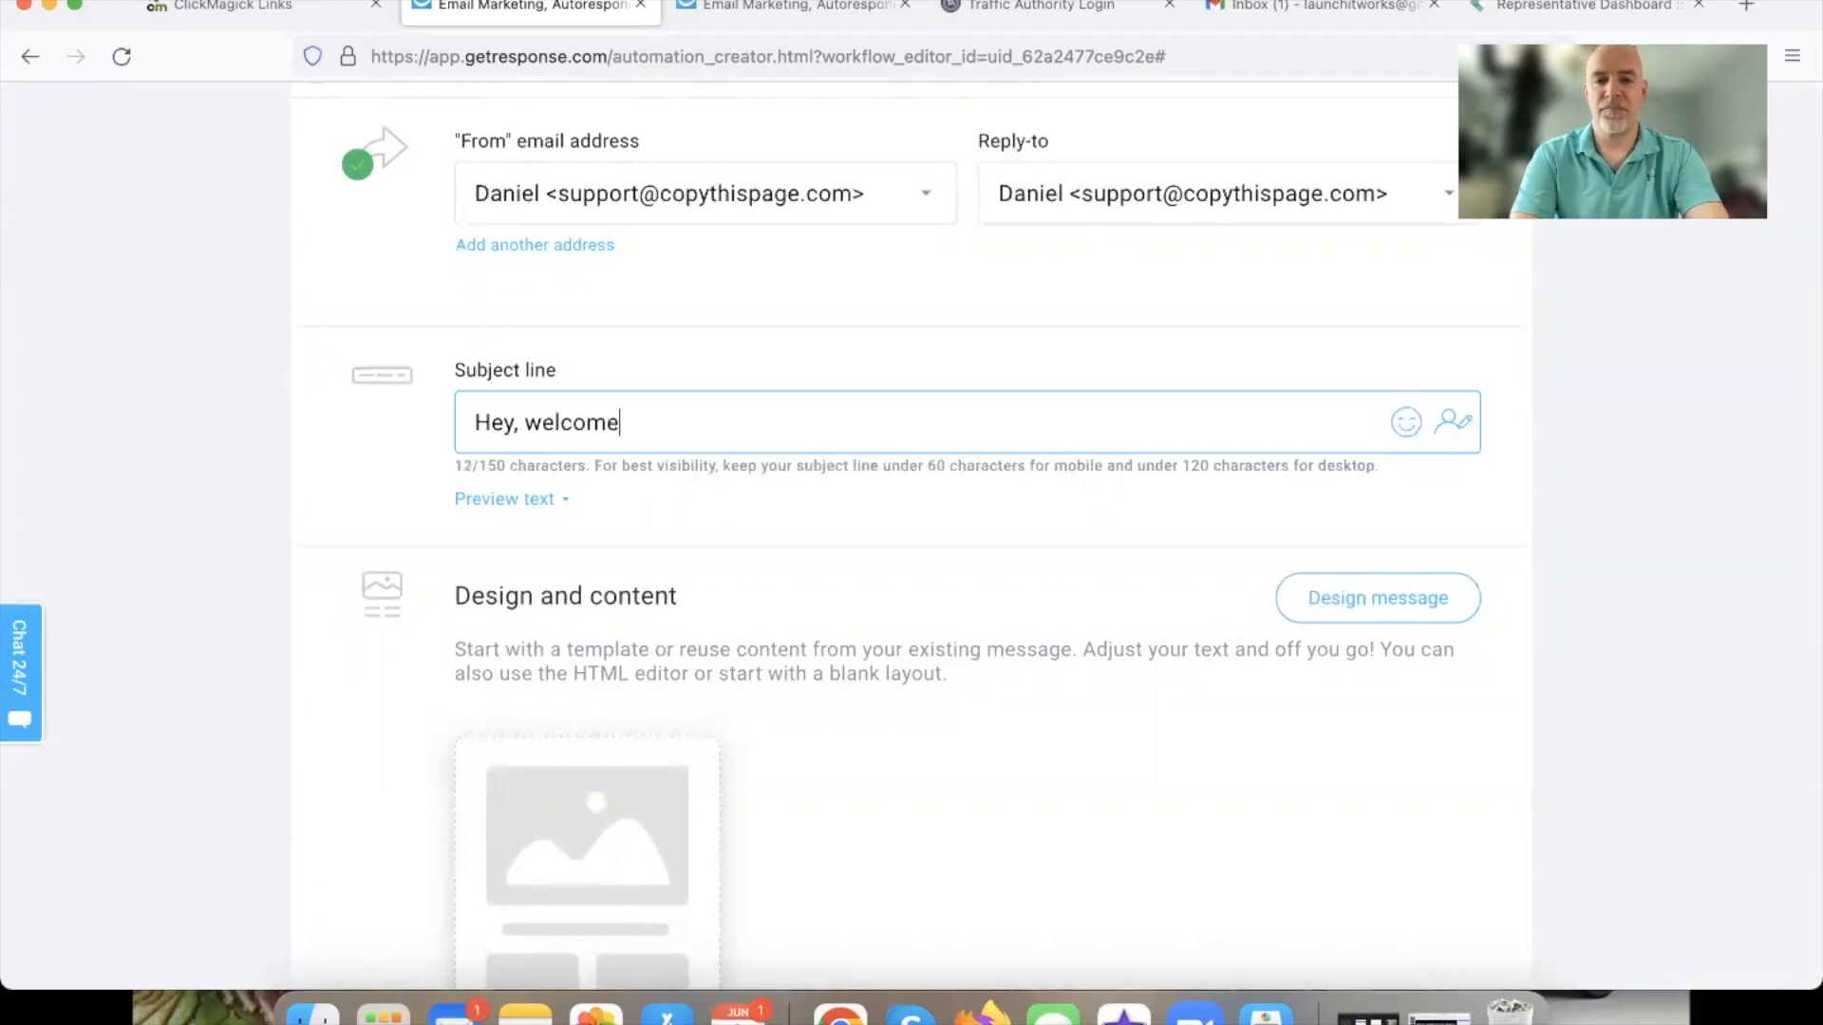
pyautogui.write('! ')
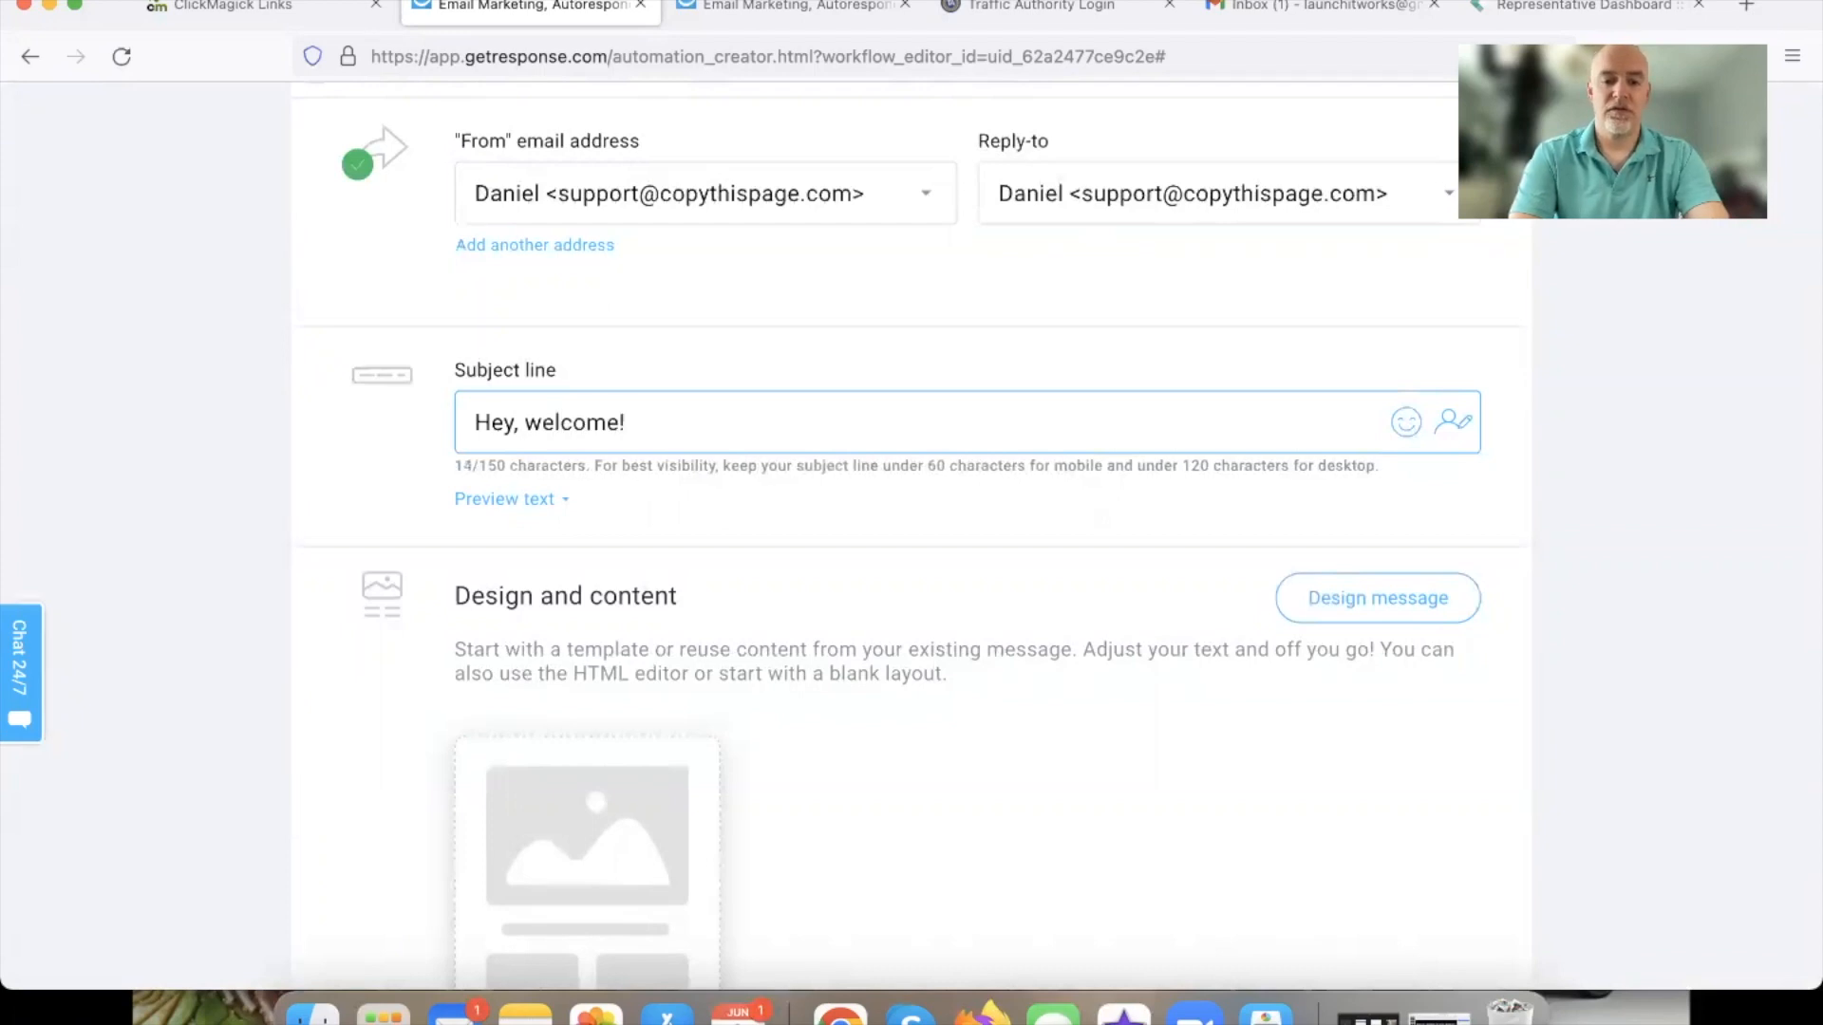
pyautogui.write("Here's the ")
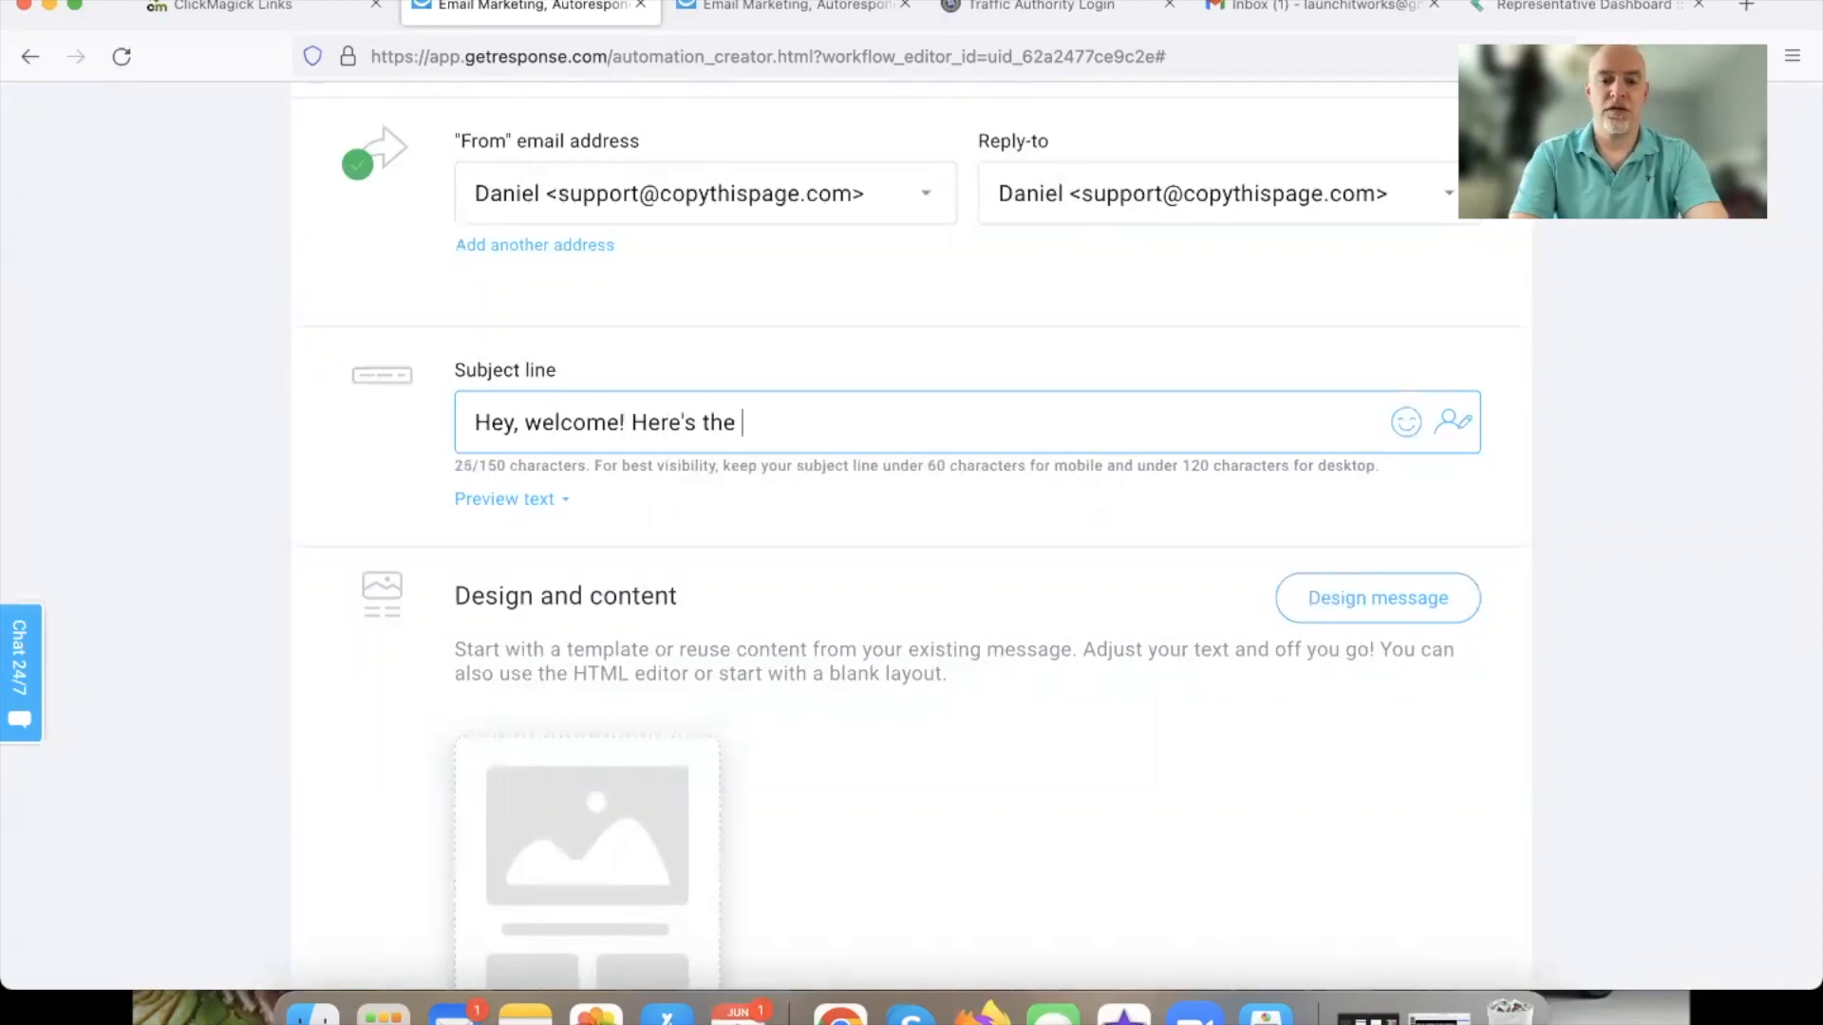
pyautogui.write('info you re')
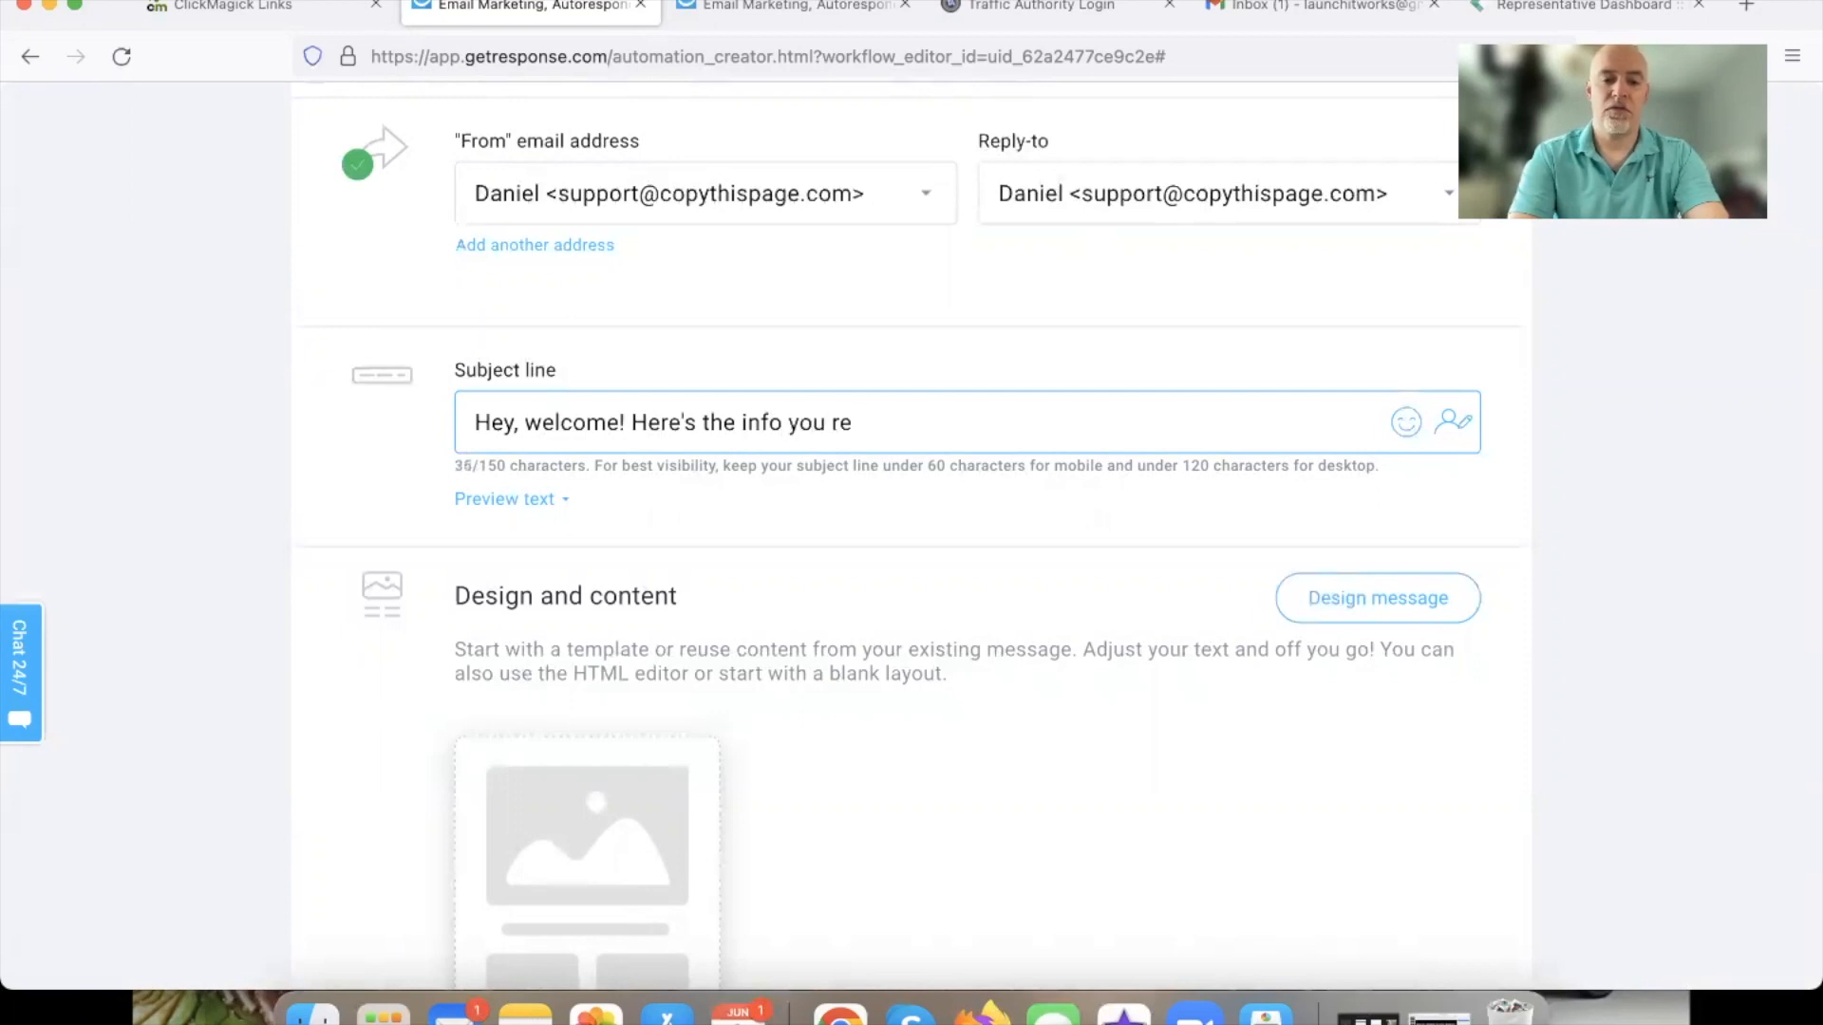
pyautogui.write('que')
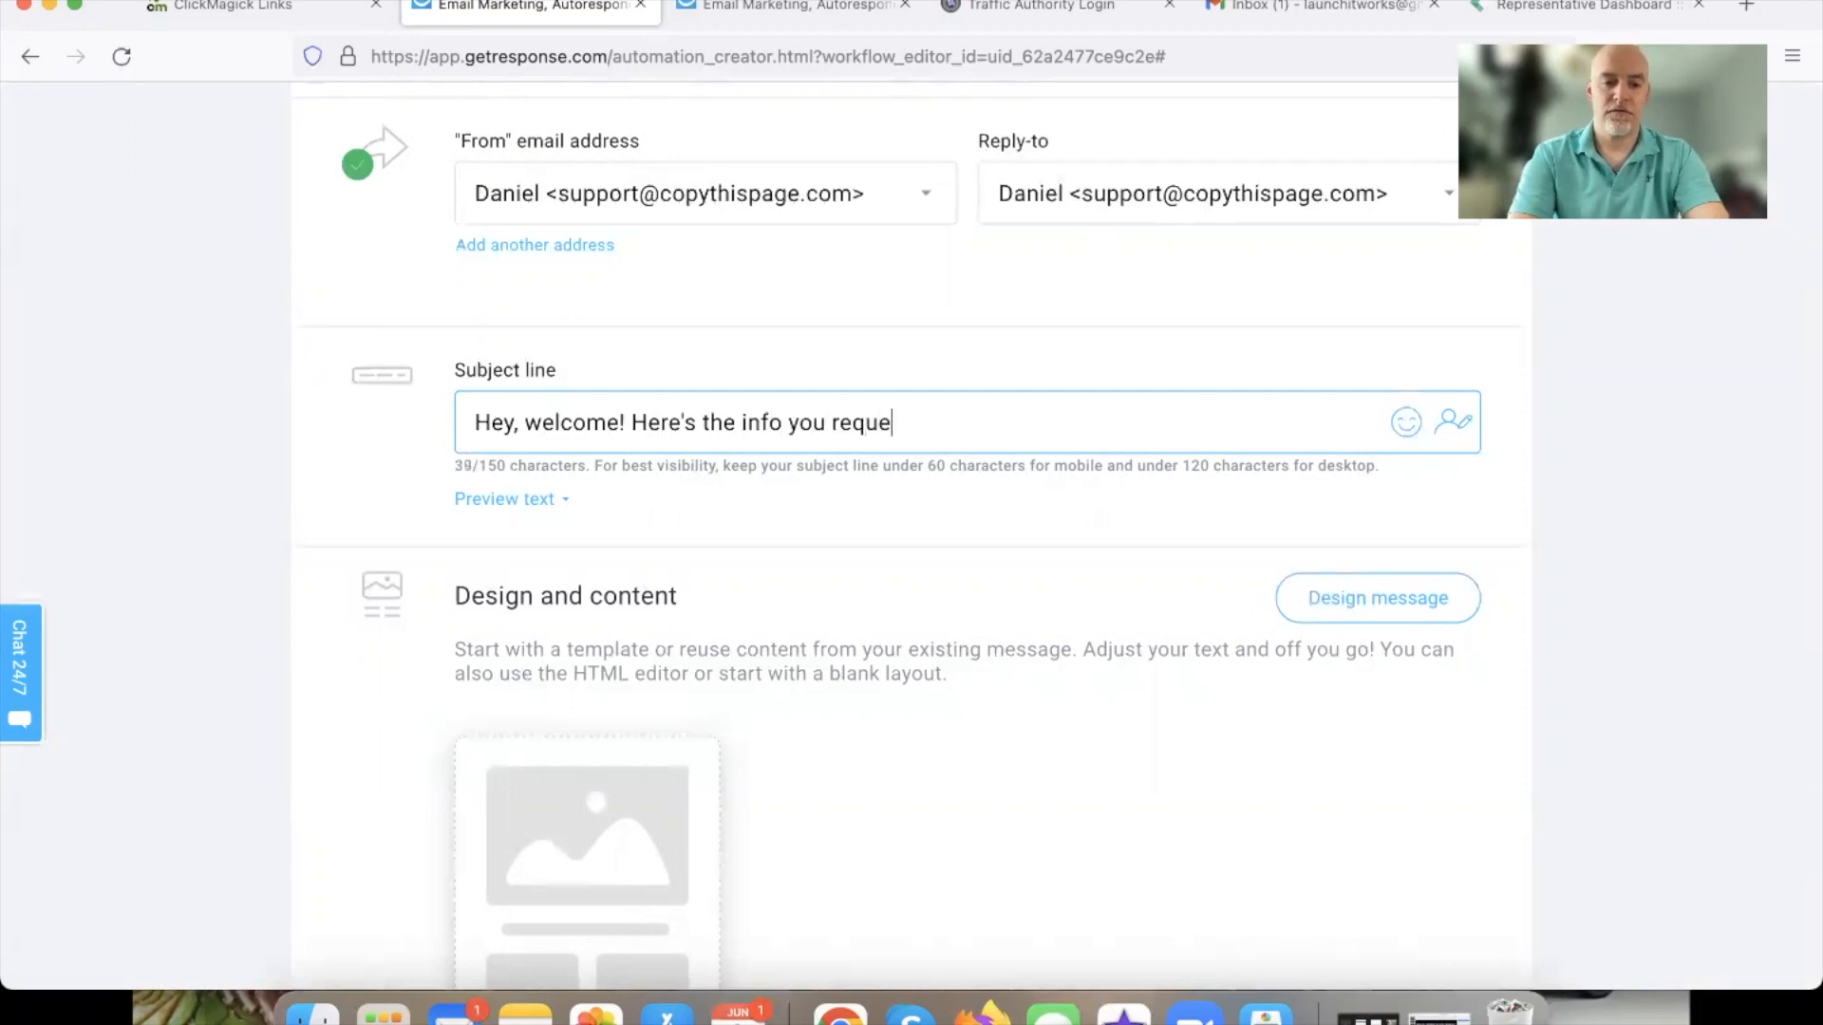
pyautogui.write('sted...')
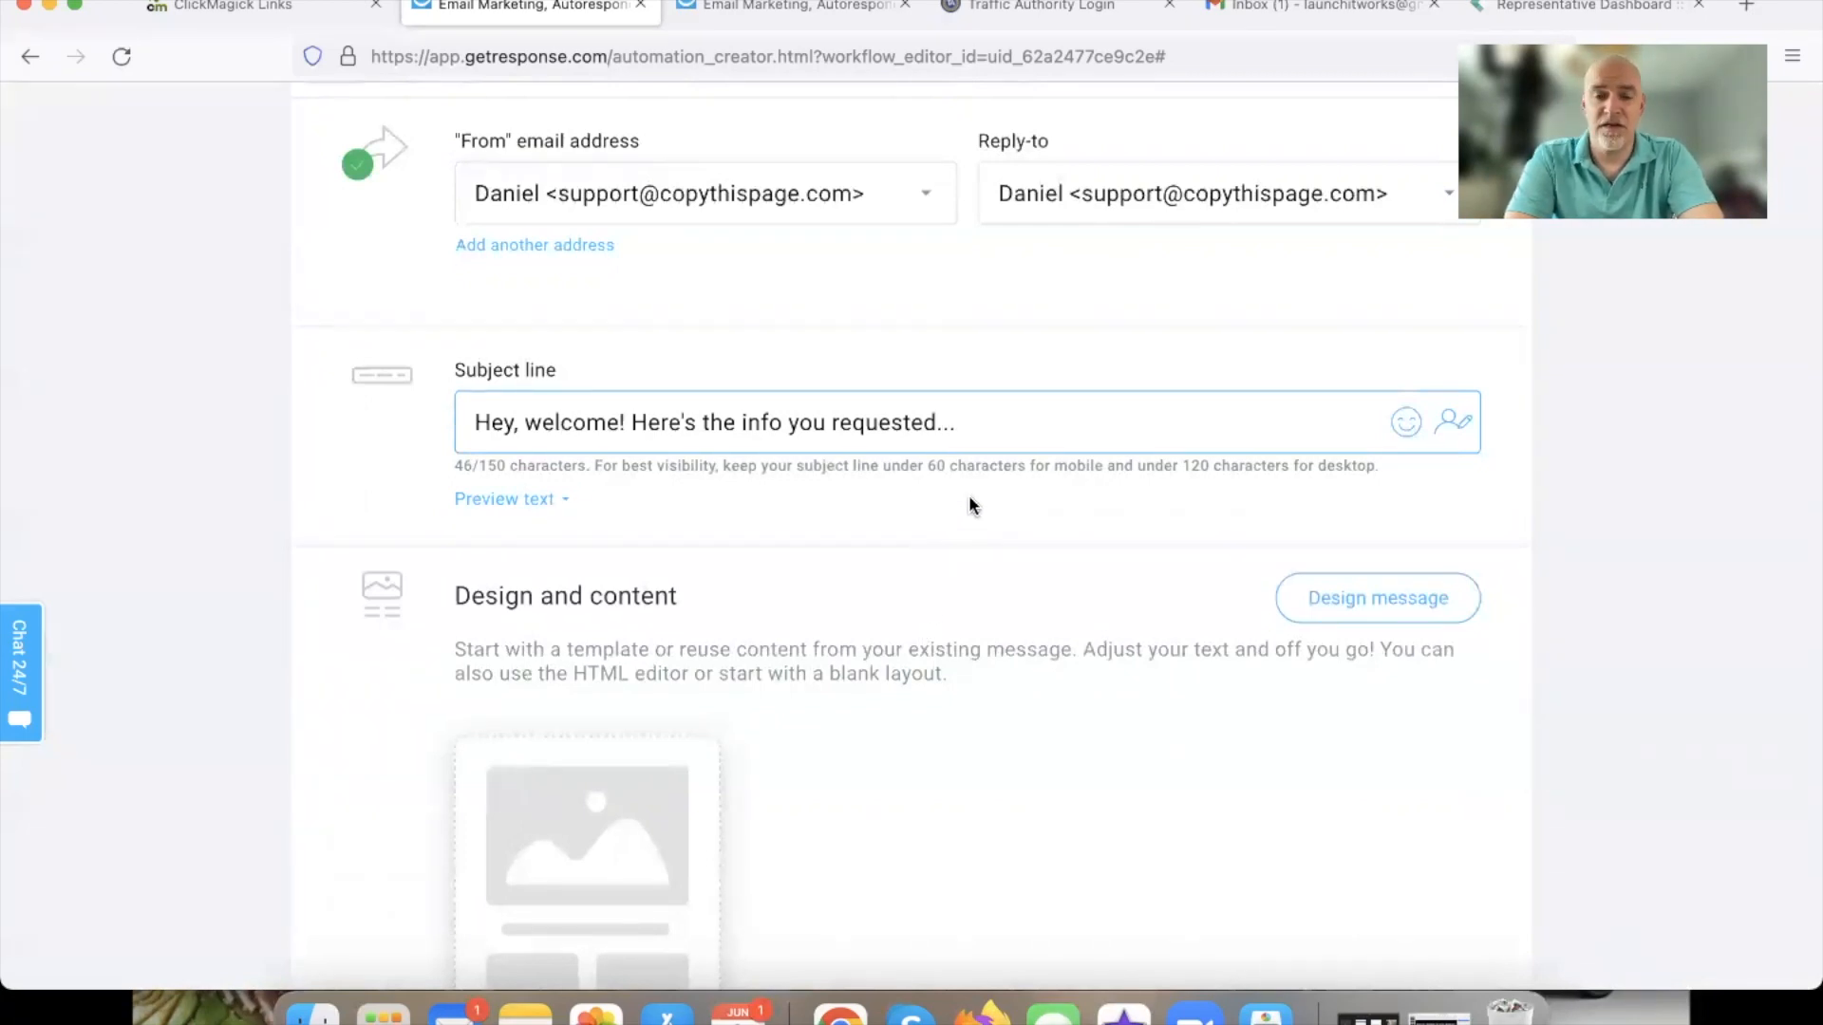
# Start designing the message content using the saved "DK" template from the account's own templates.
pyautogui.scroll(-3, 970, 706)
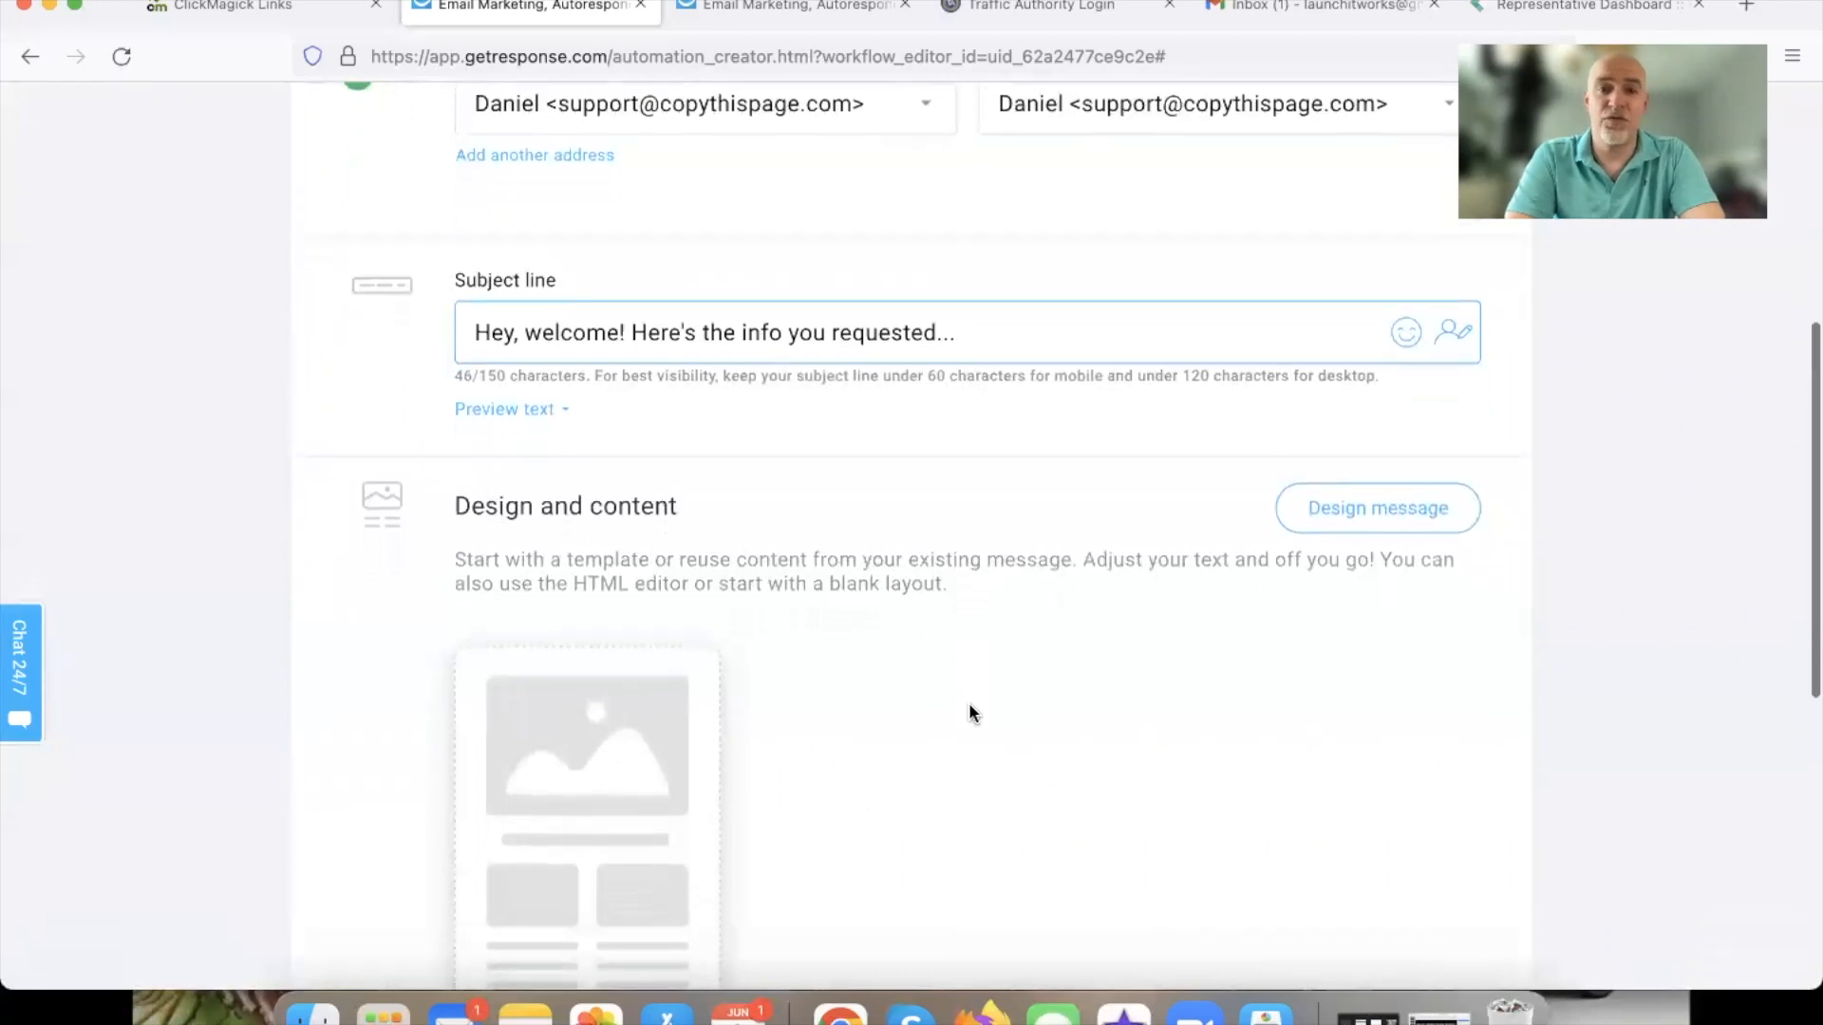
pyautogui.moveTo(574, 749)
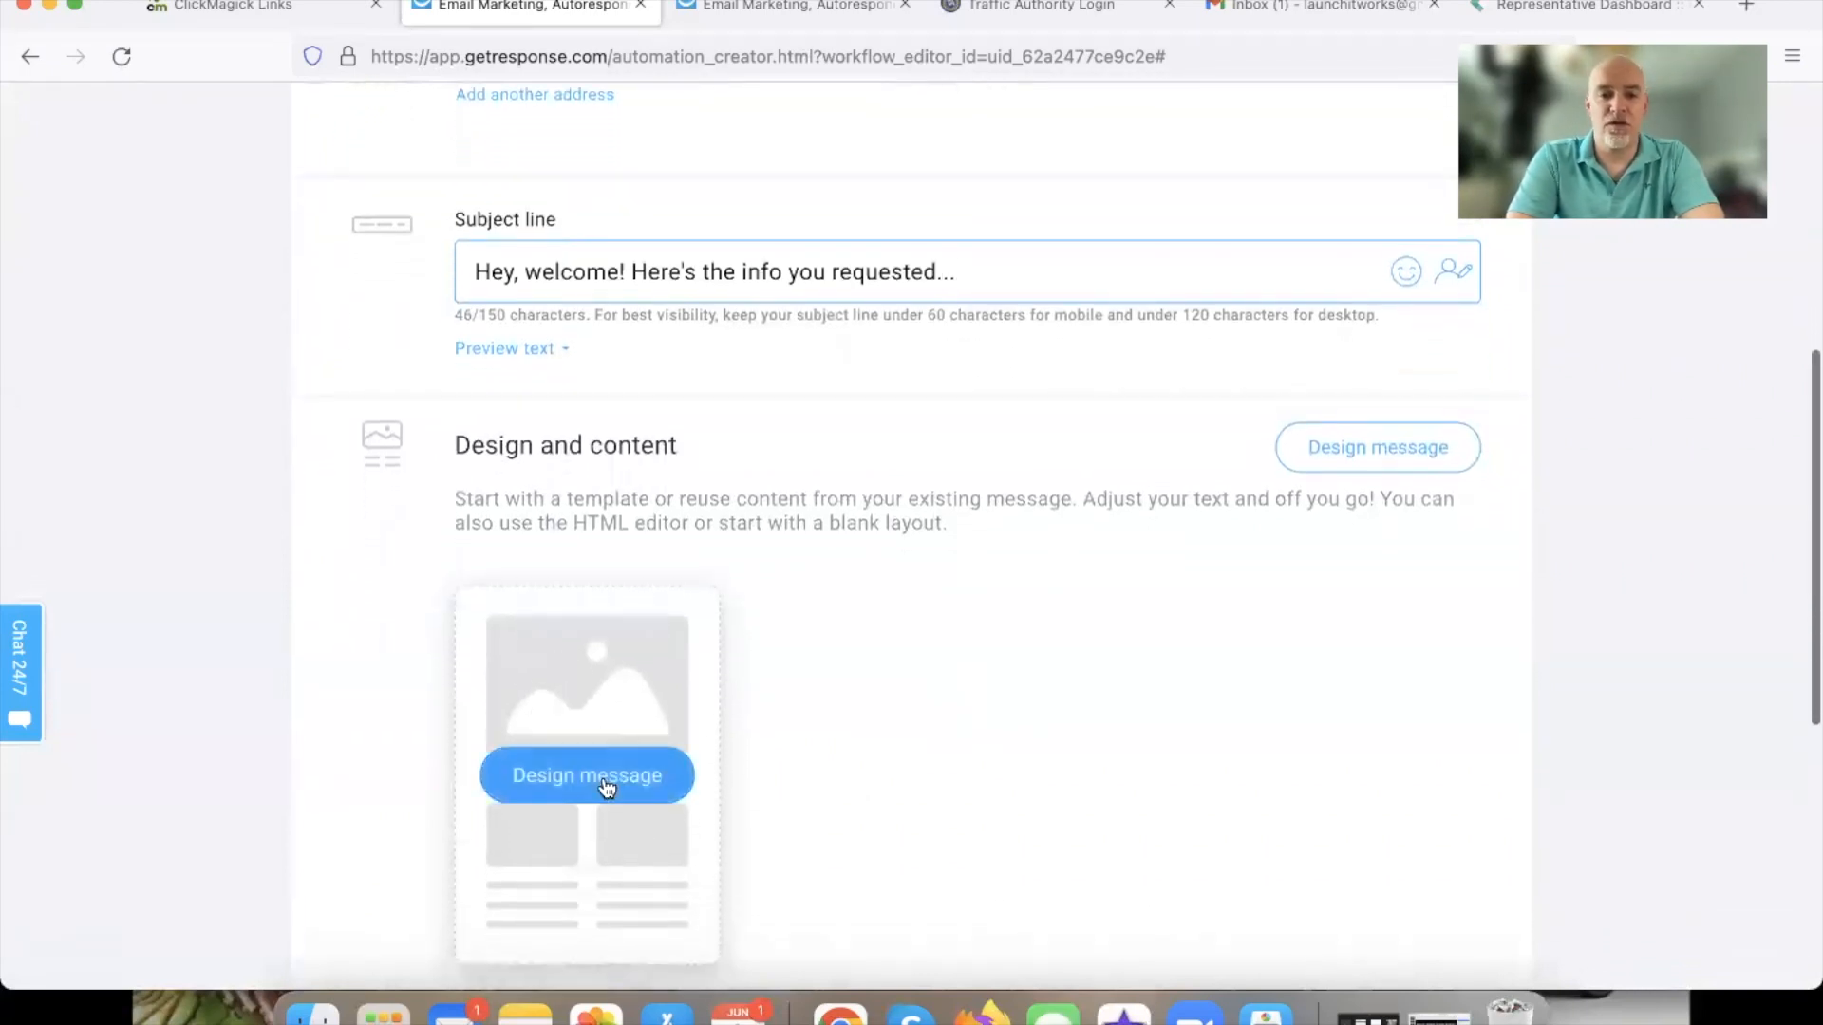
pyautogui.click(602, 782)
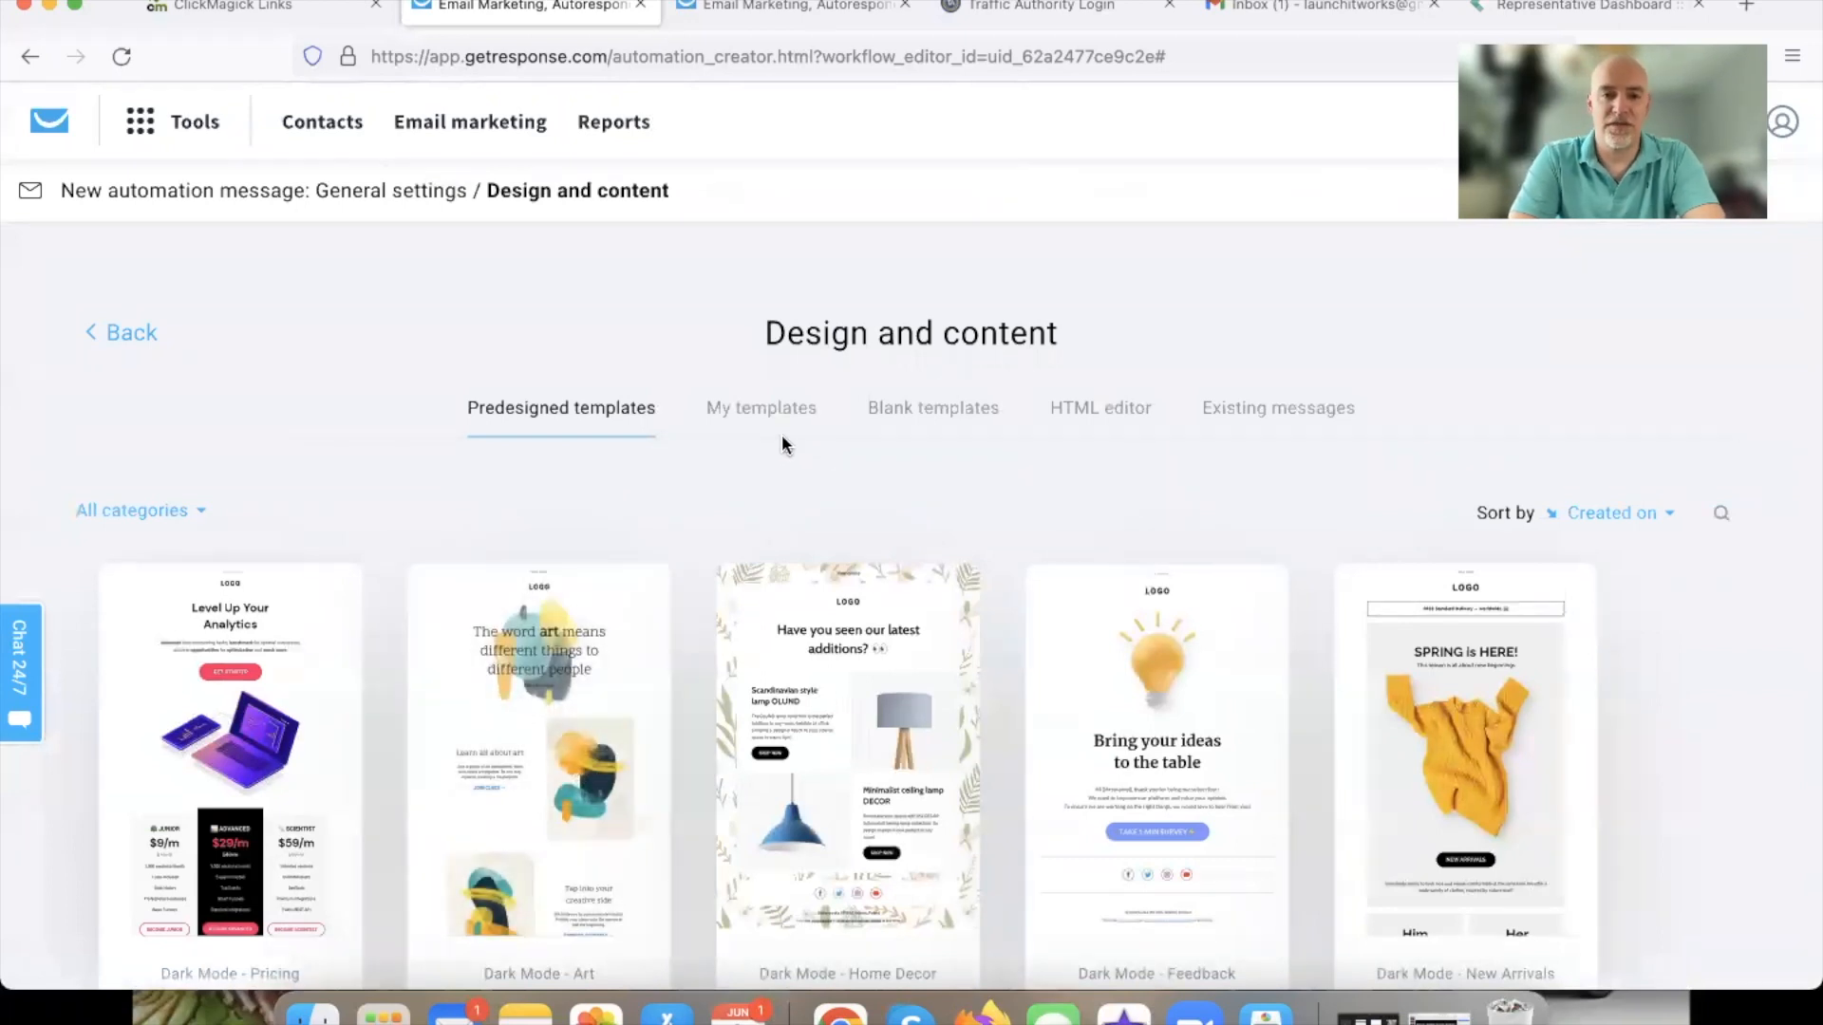
pyautogui.click(759, 396)
pyautogui.moveTo(566, 729)
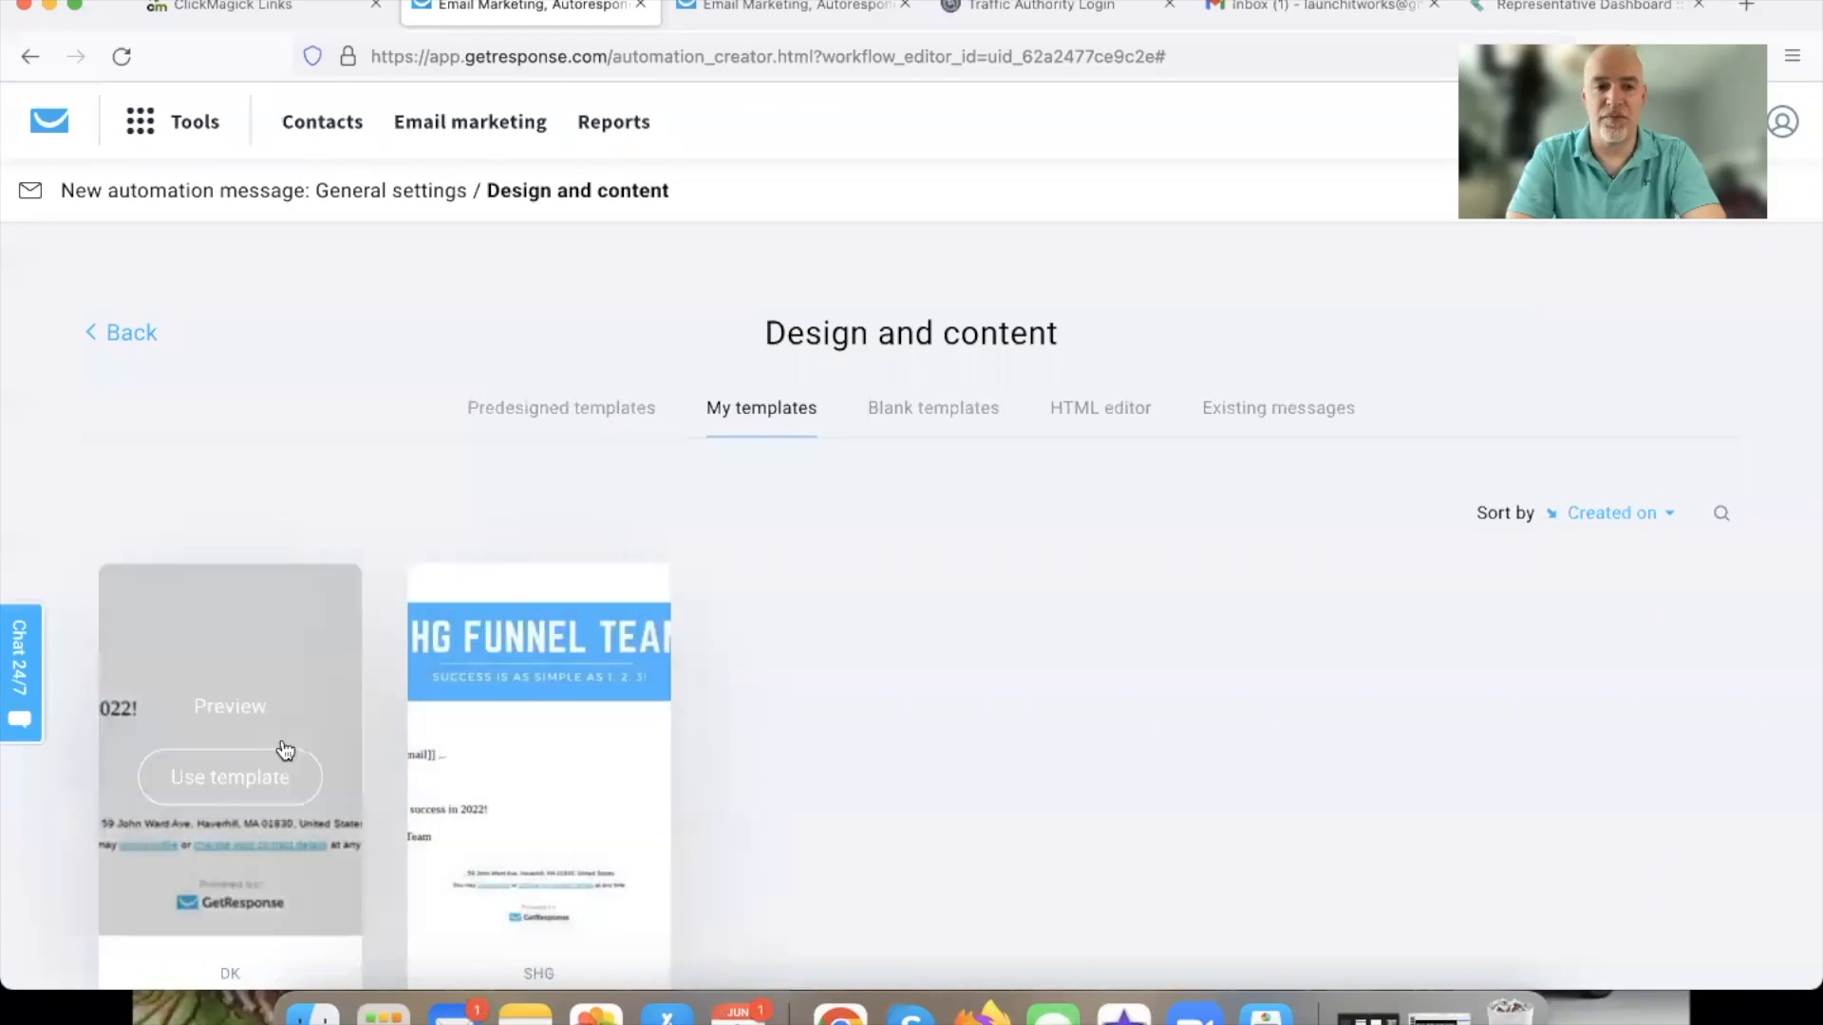
pyautogui.click(215, 773)
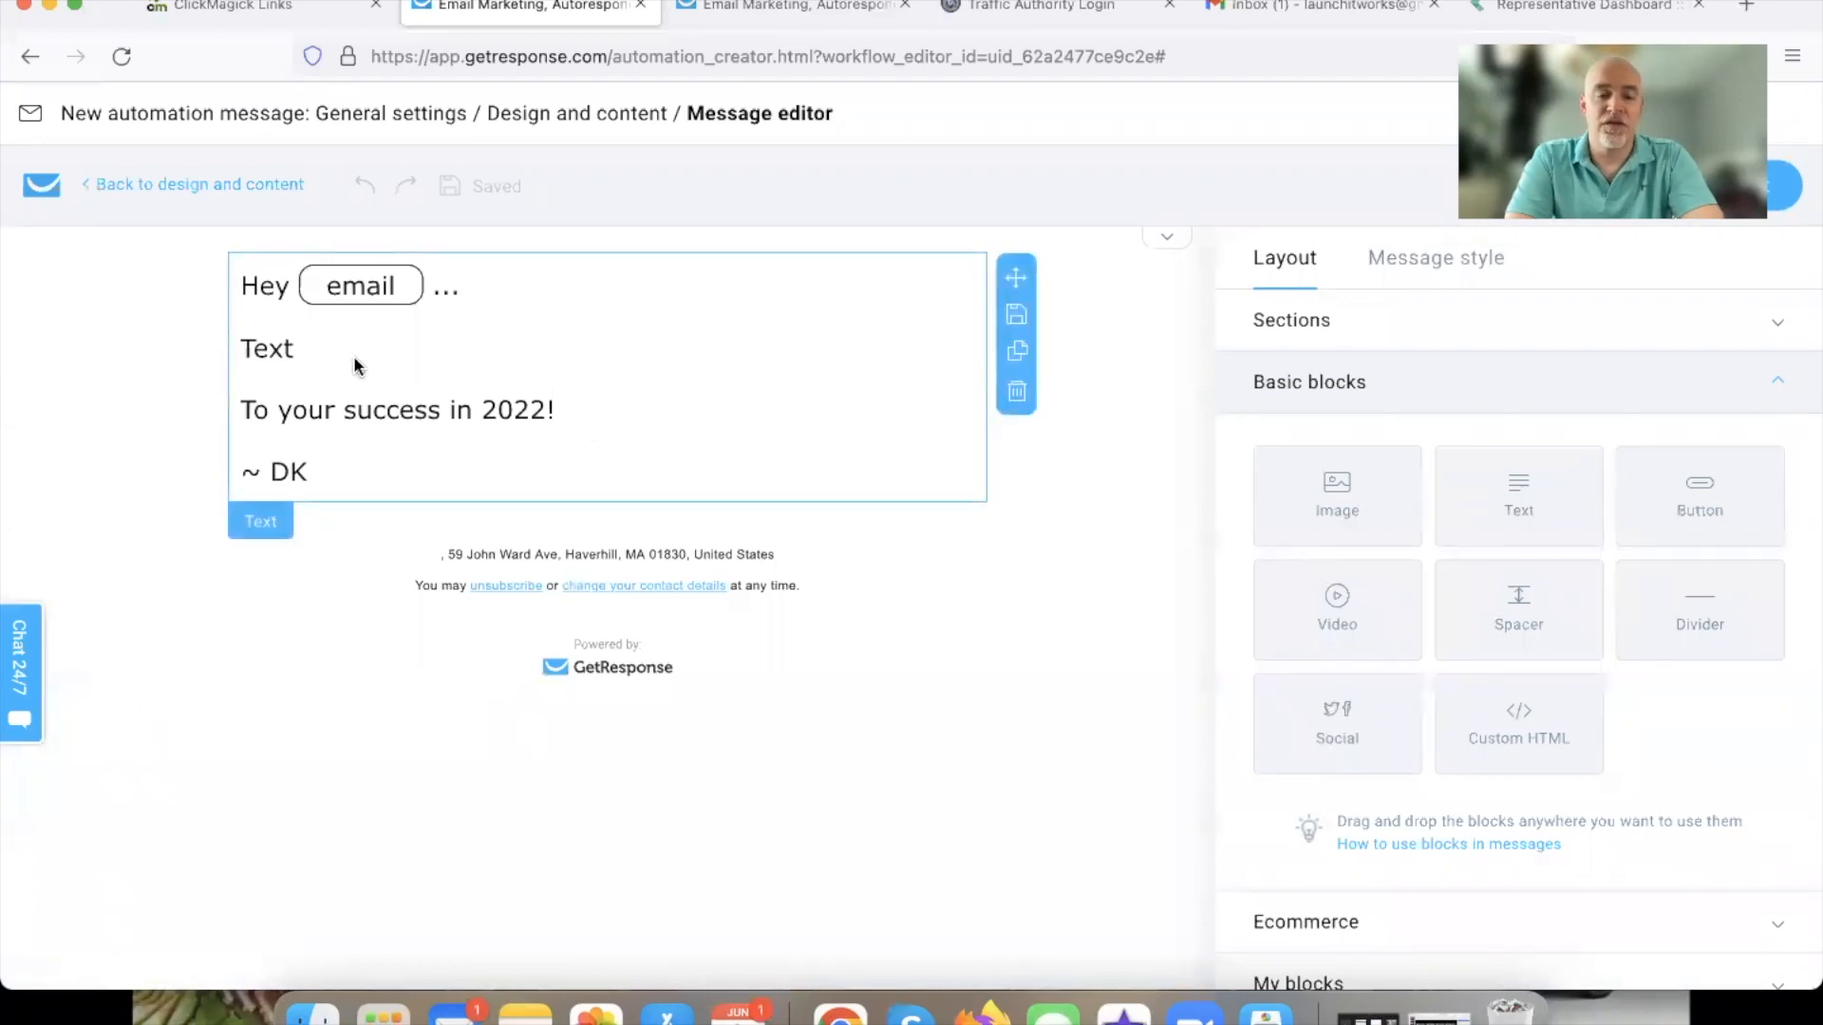
# Replace the placeholder "Text" line in the email body with "Just wanted to say welcome and congrats!".
pyautogui.doubleClick(256, 350)
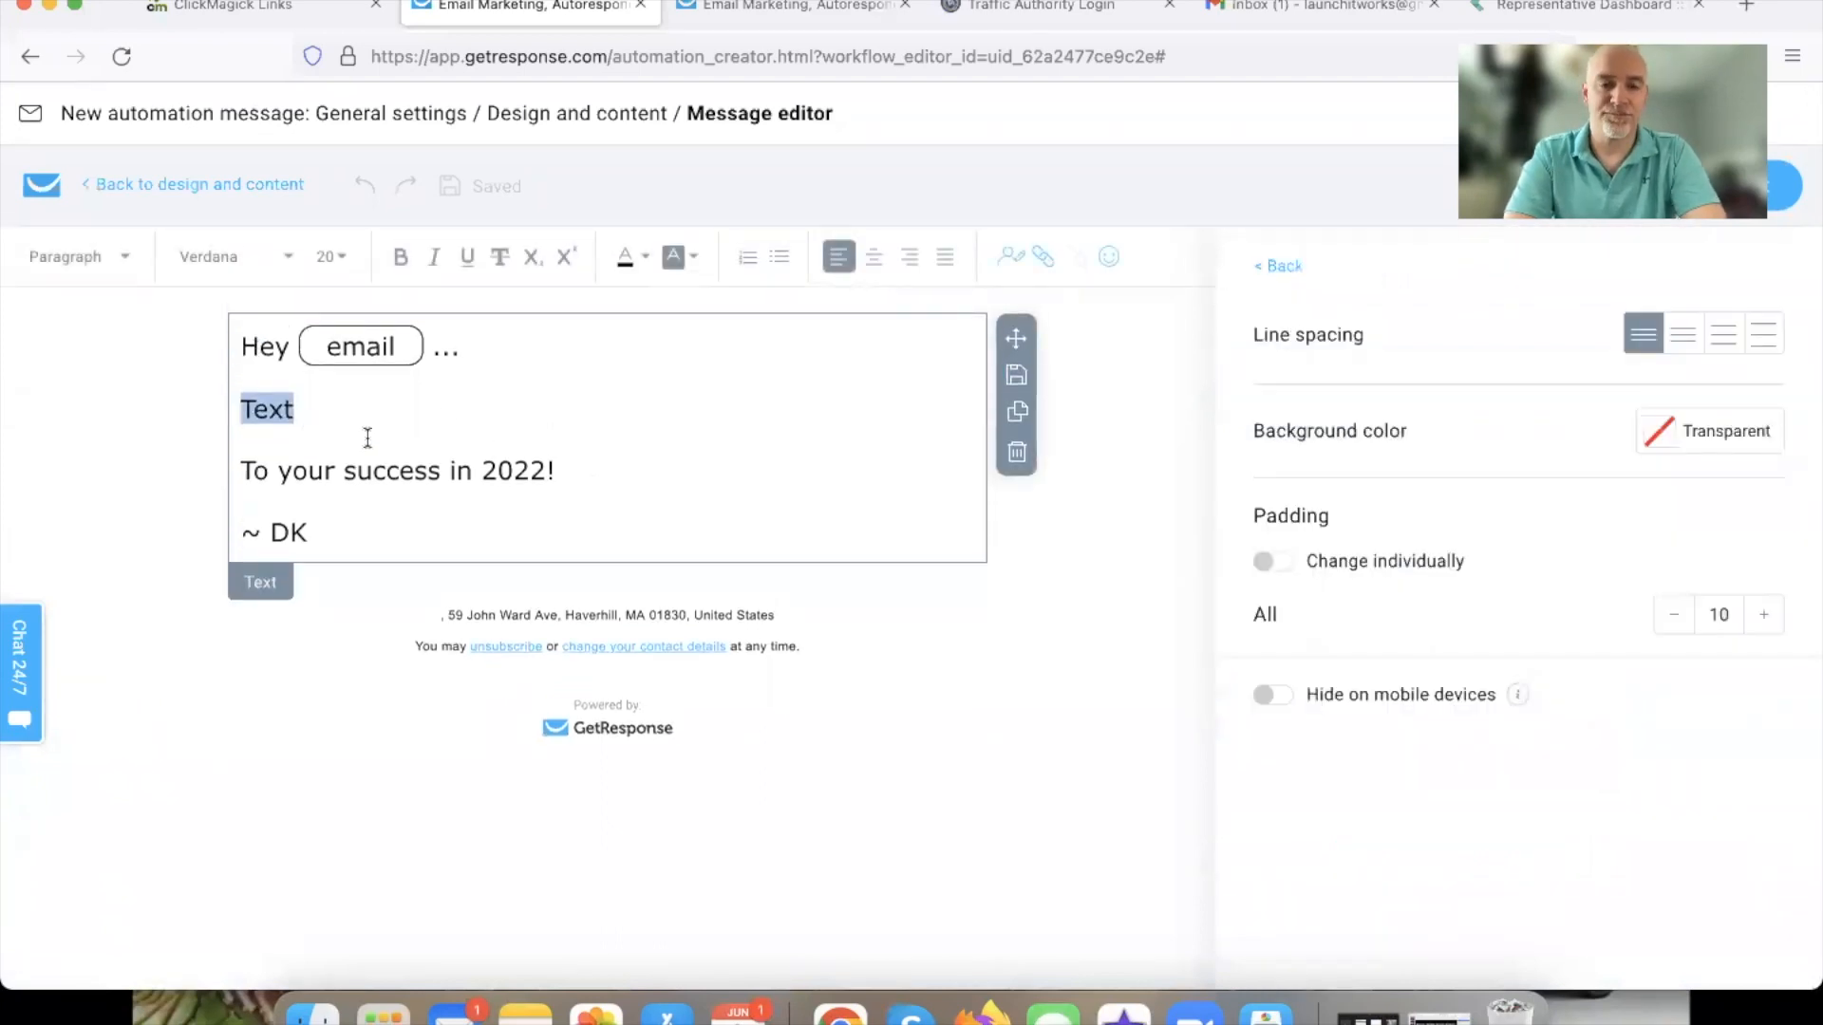
pyautogui.moveTo(476, 348); pyautogui.dragTo(291, 339)
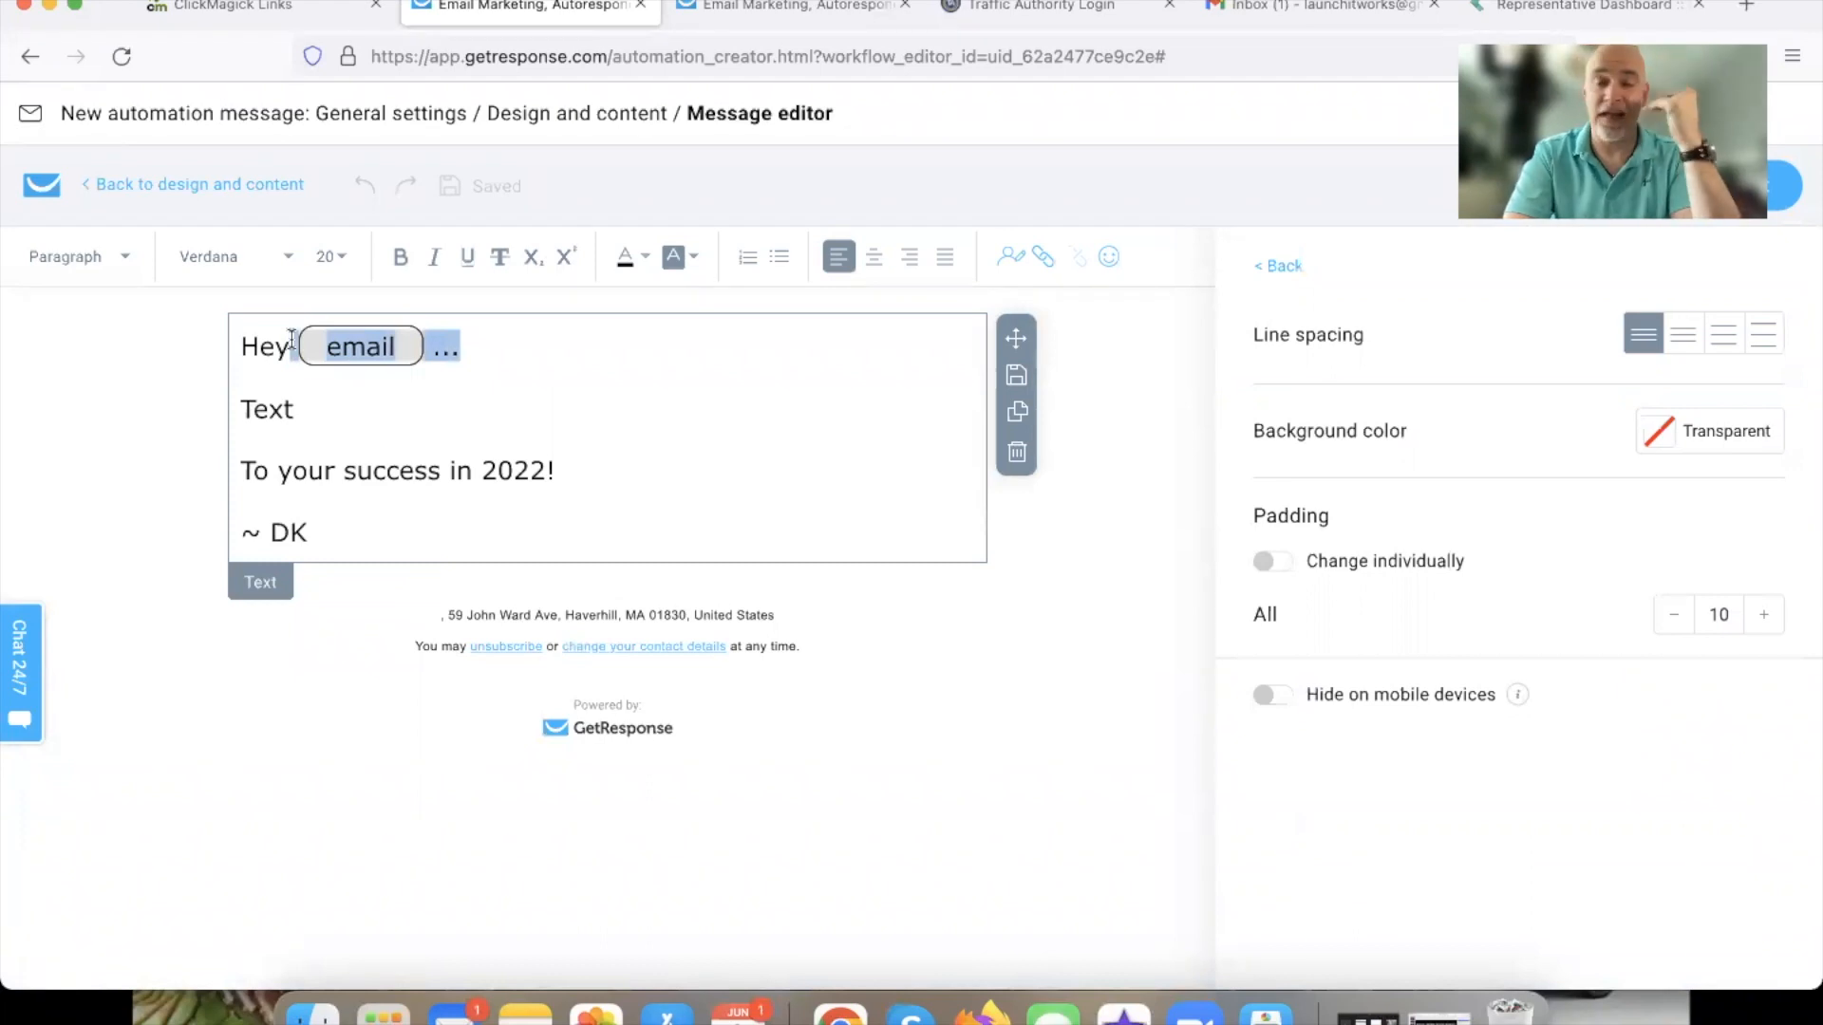
pyautogui.click(477, 348)
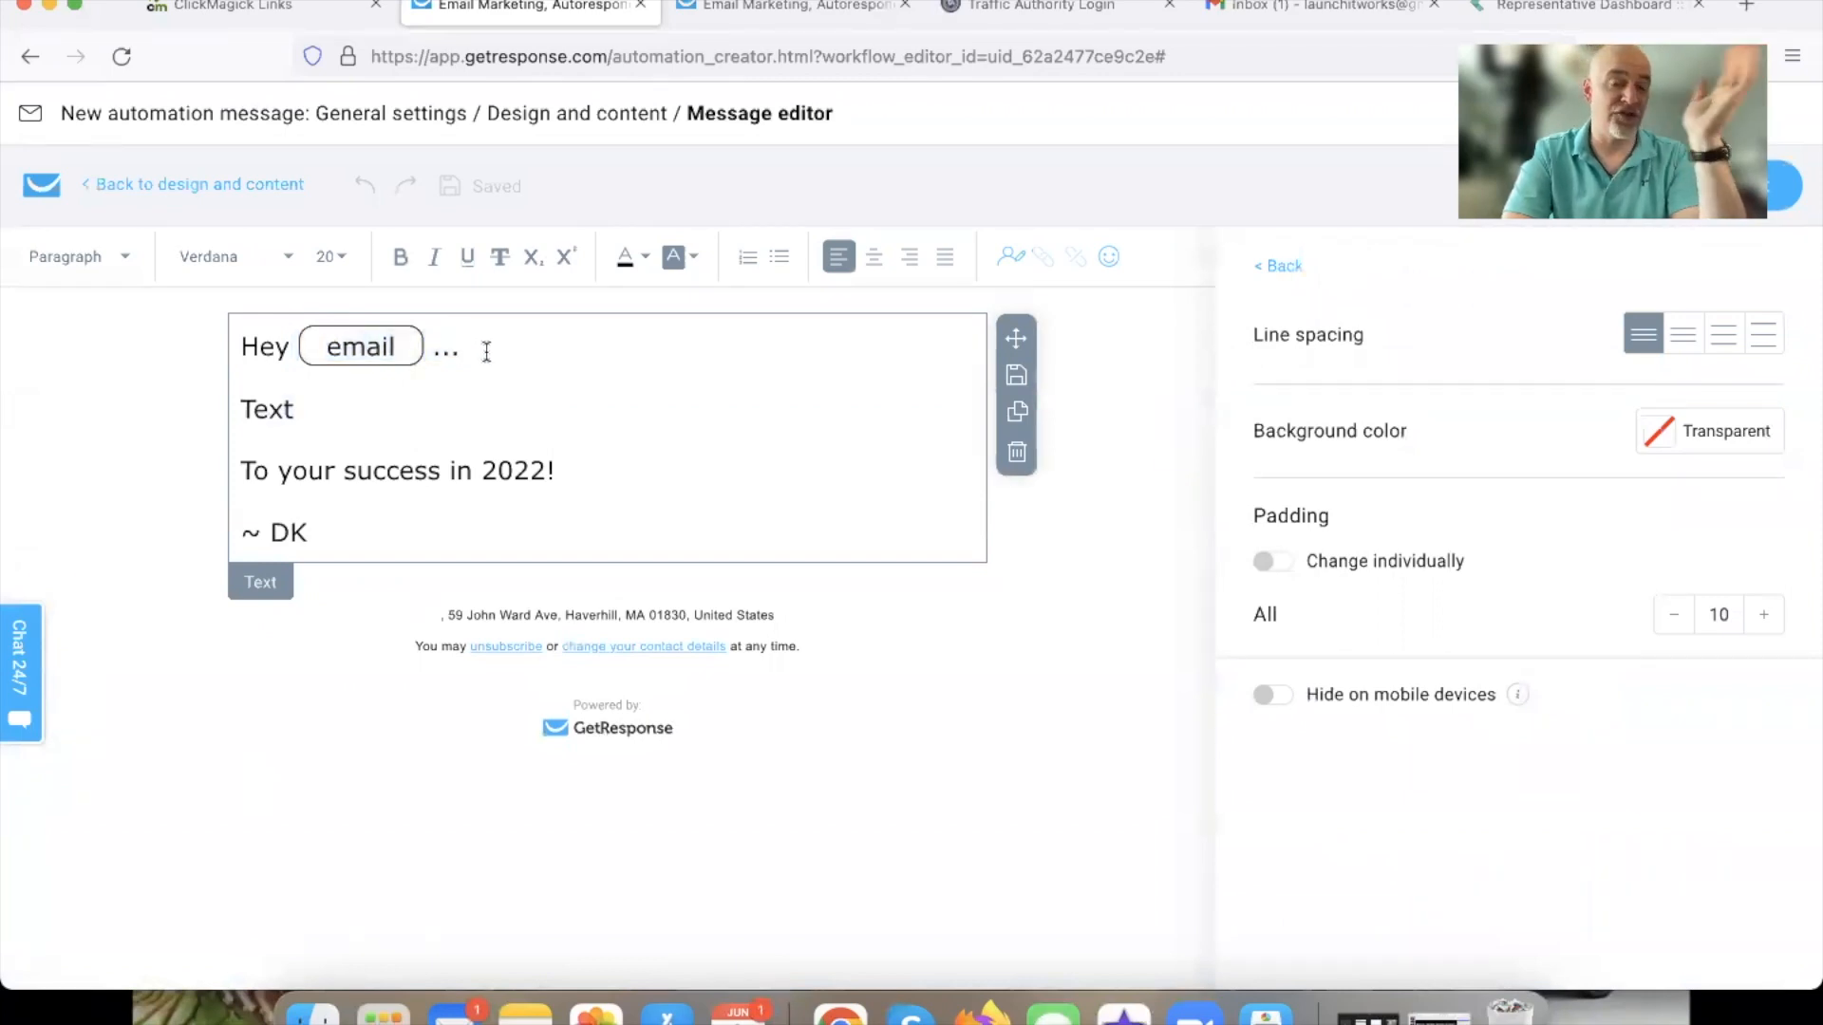
pyautogui.moveTo(472, 347); pyautogui.dragTo(306, 349)
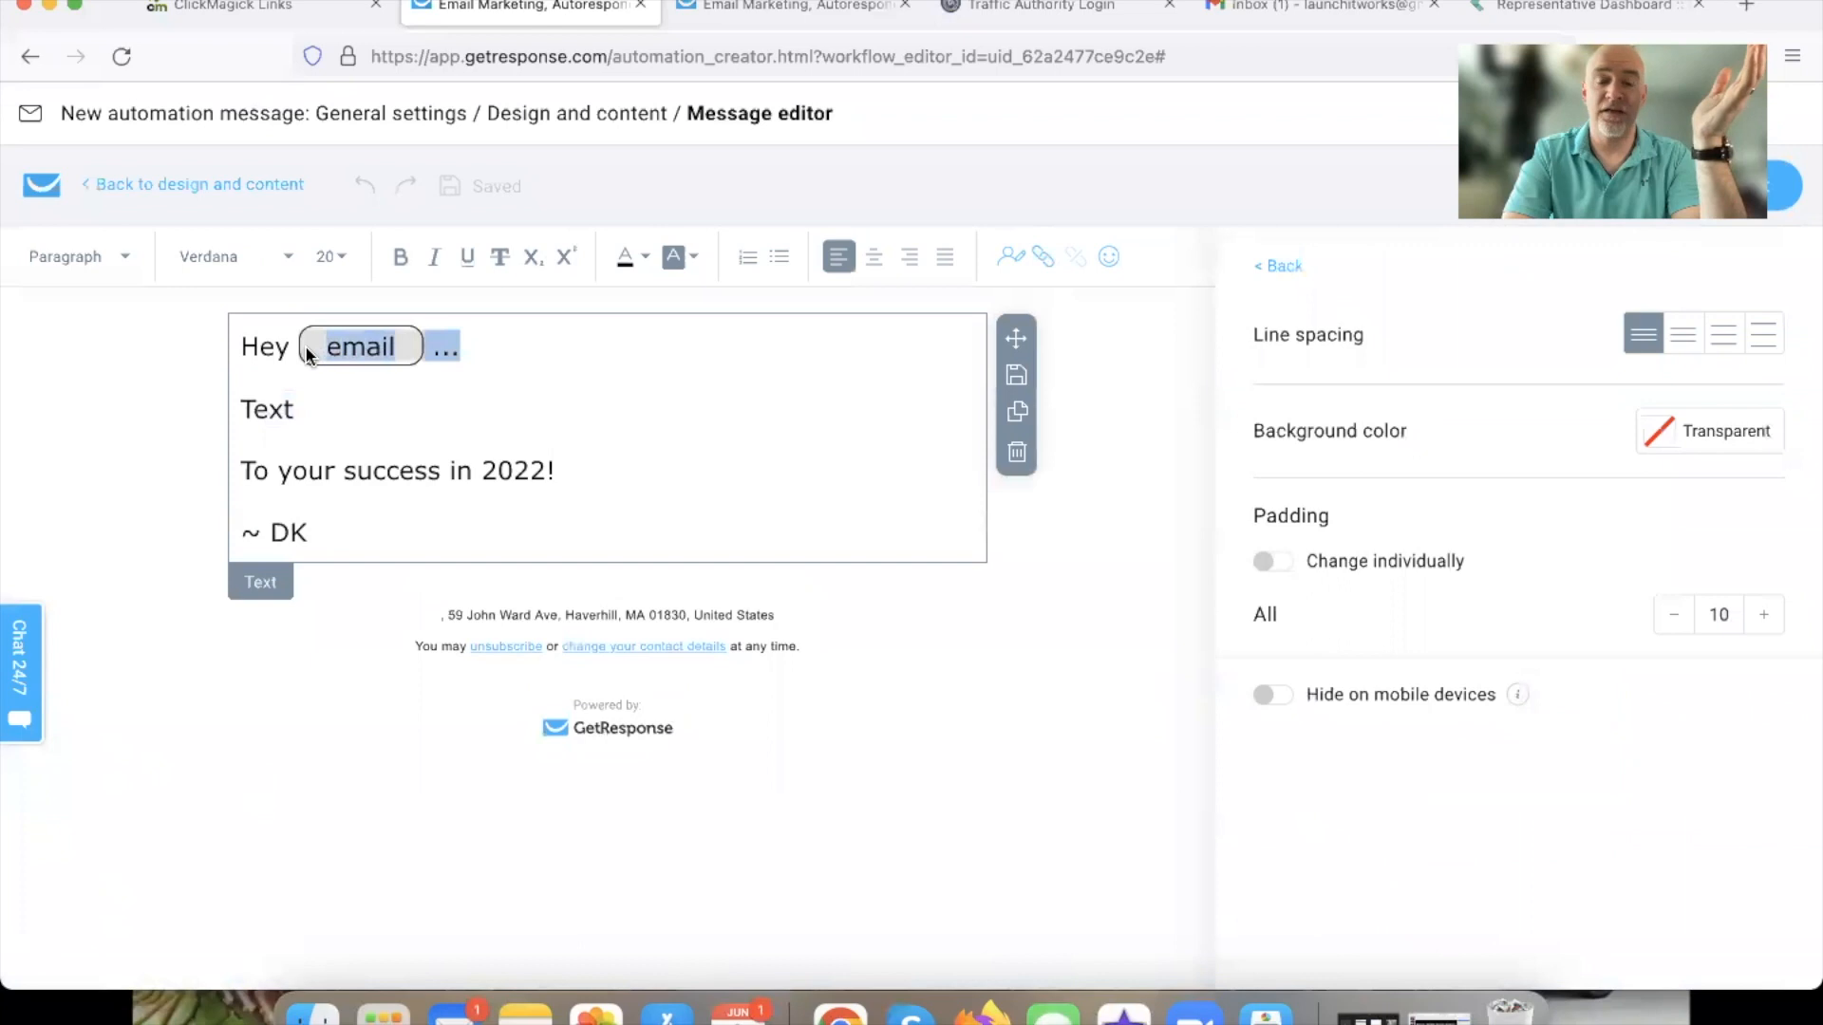
pyautogui.click(271, 415)
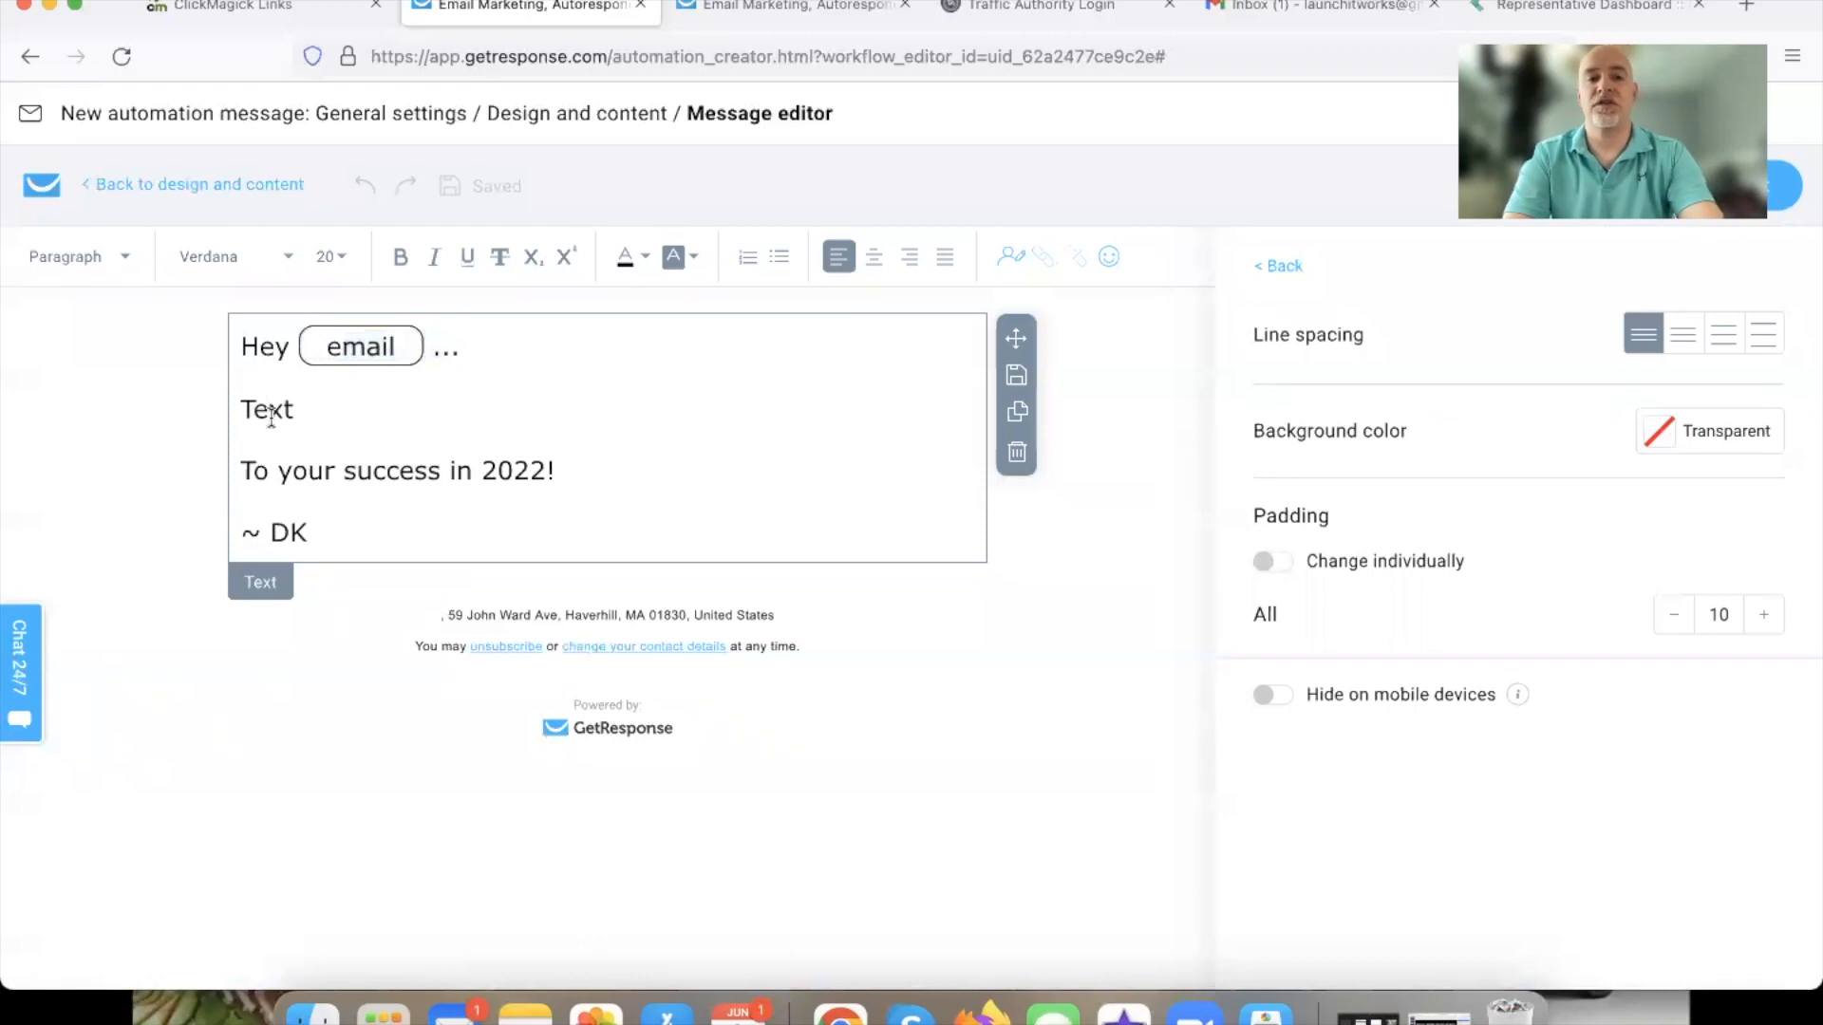
pyautogui.doubleClick(271, 415)
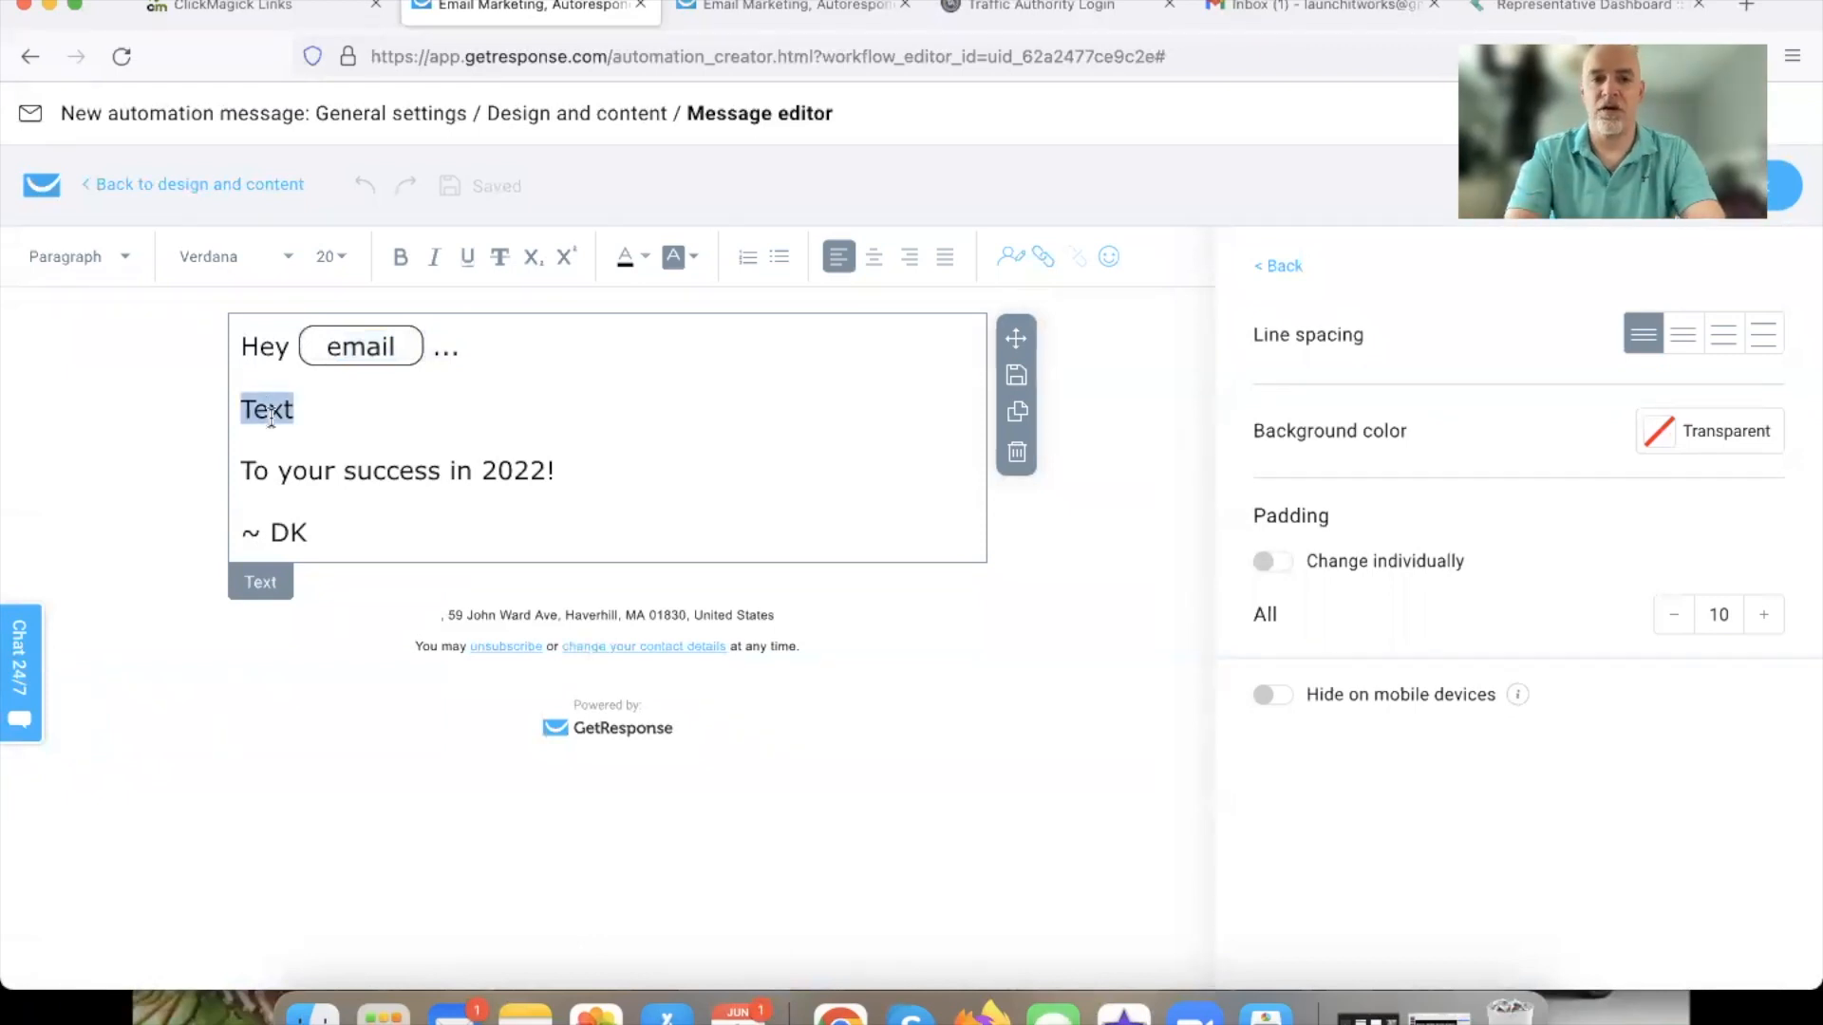
pyautogui.write('Just')
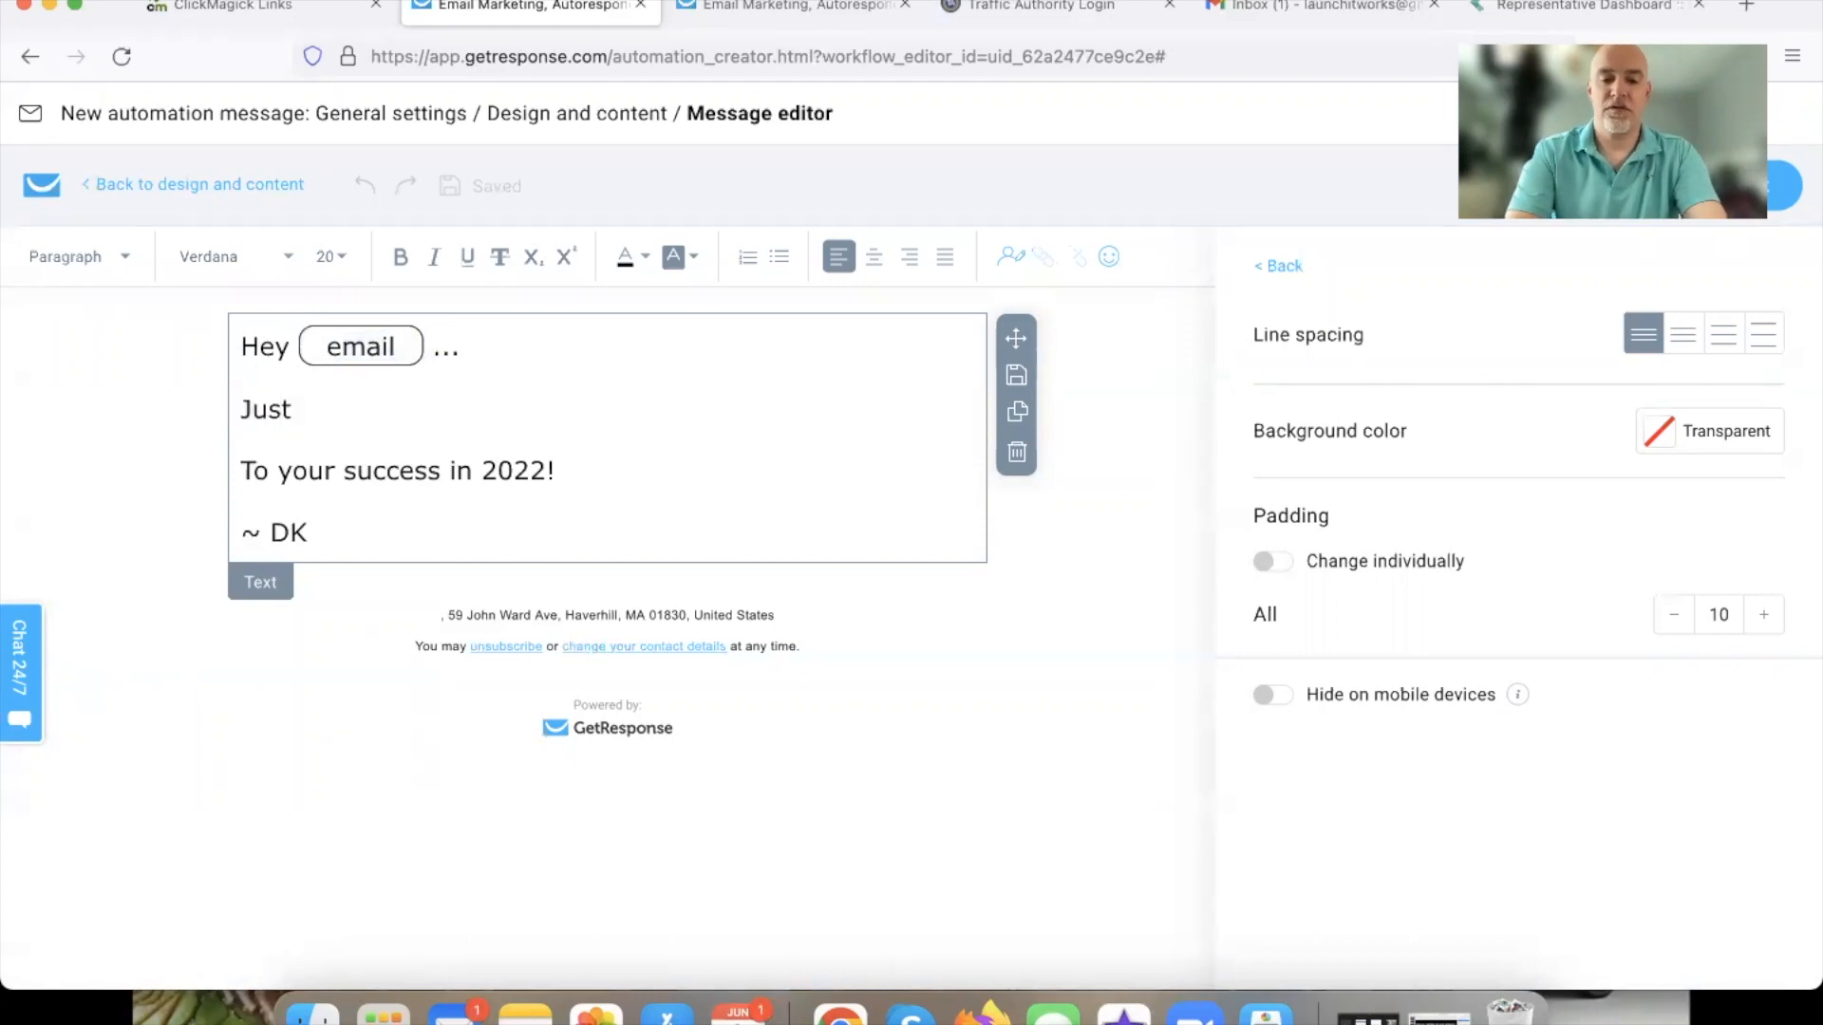
pyautogui.write(' wanted to sa')
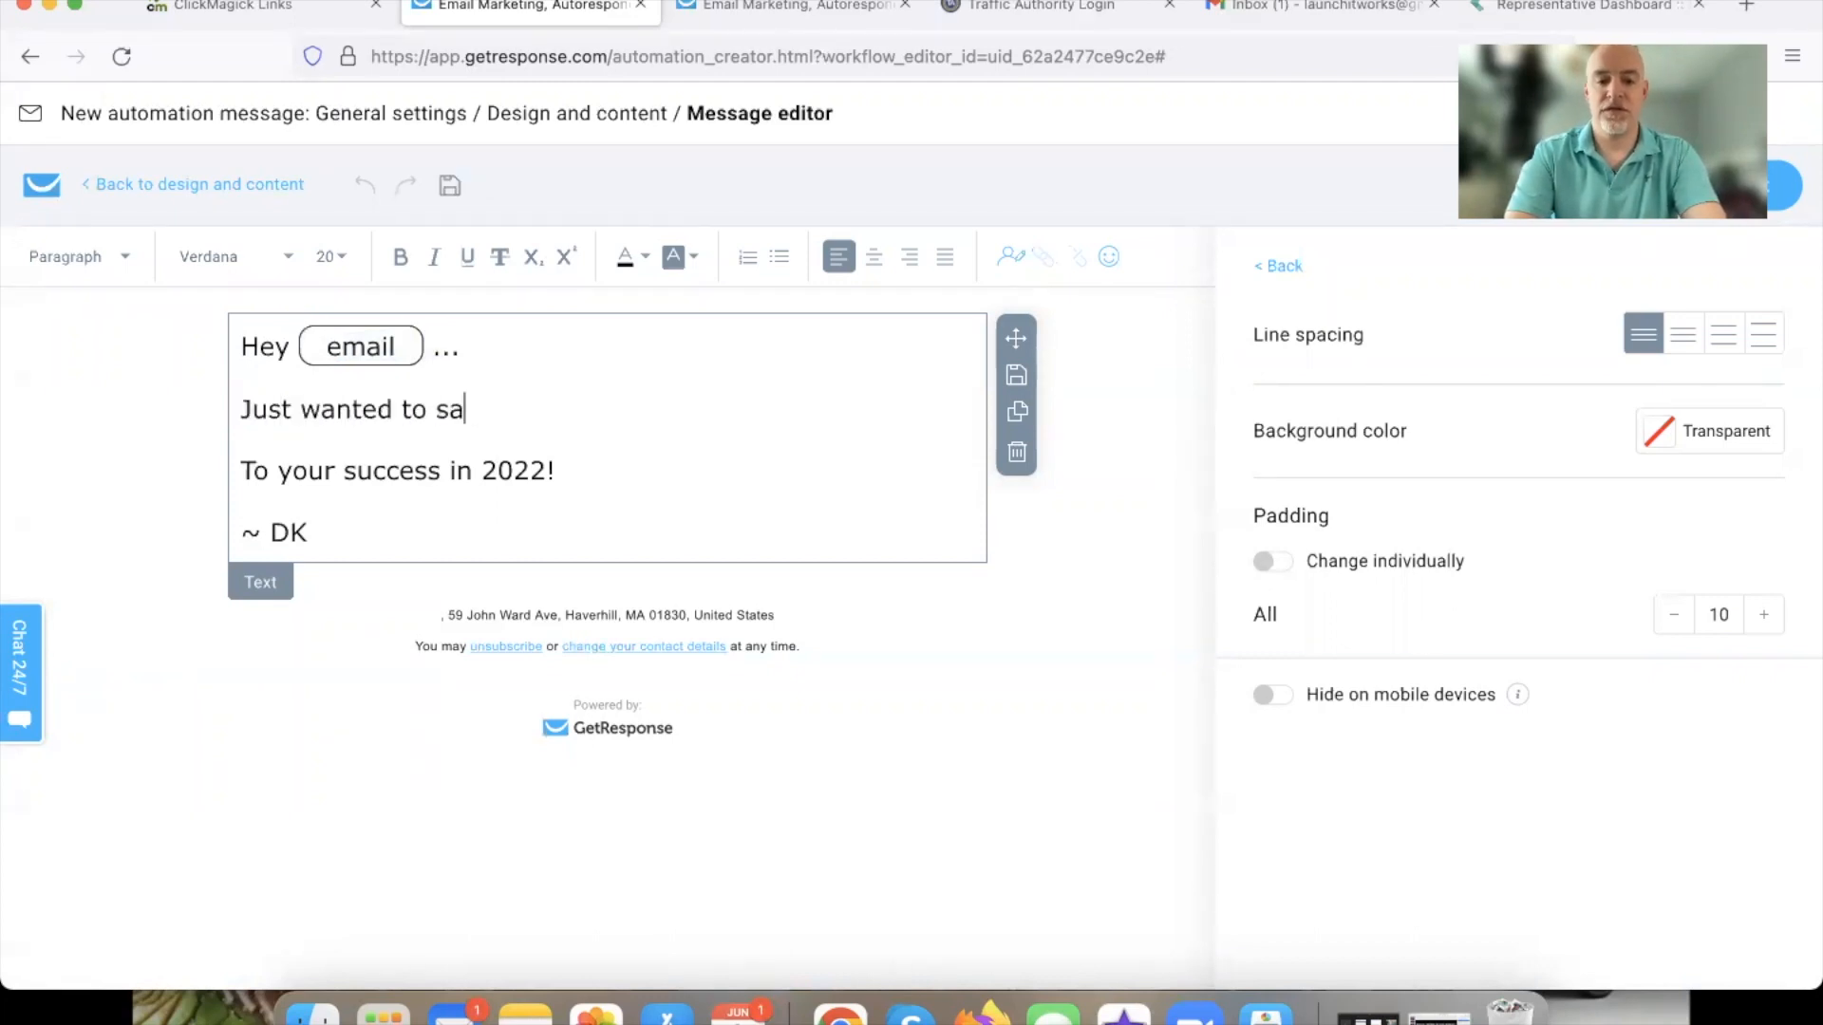
pyautogui.write('y welcome and congrats!')
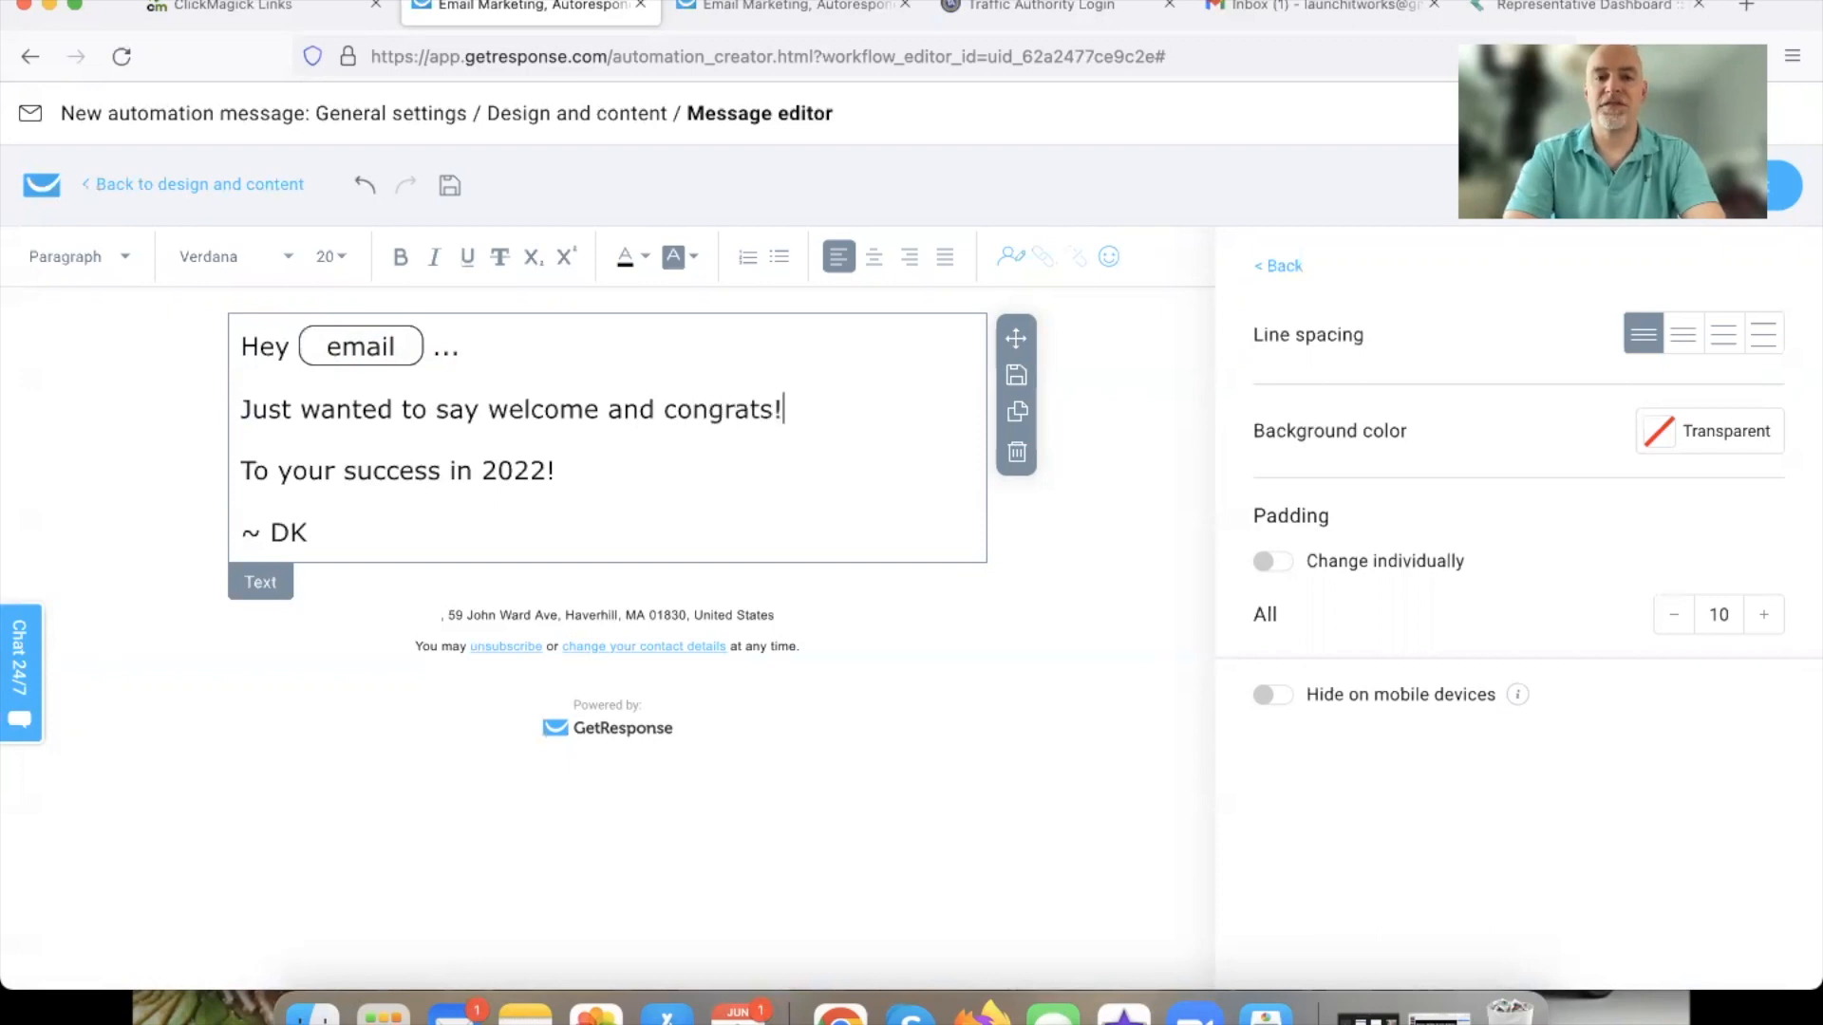
# Add the line "Click Here To Access Your Free Training" below the welcome sentence.
pyautogui.press('Return')
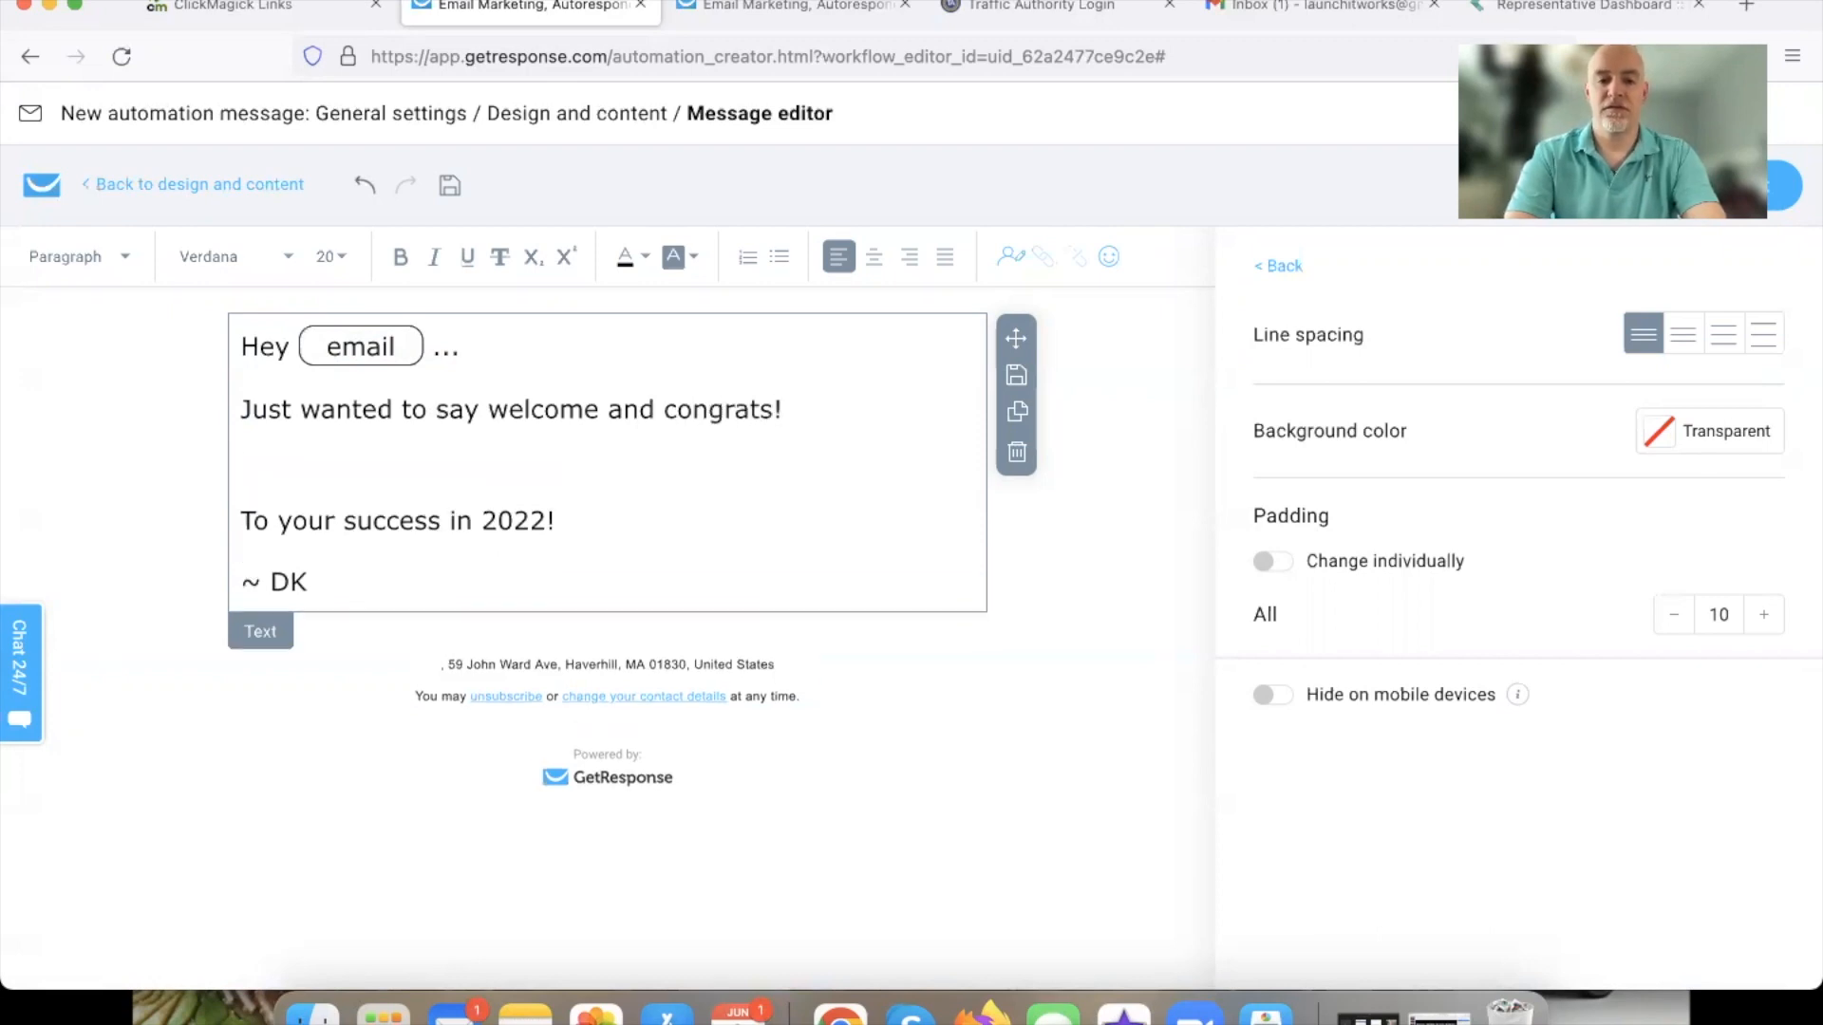
pyautogui.write('Click Here To')
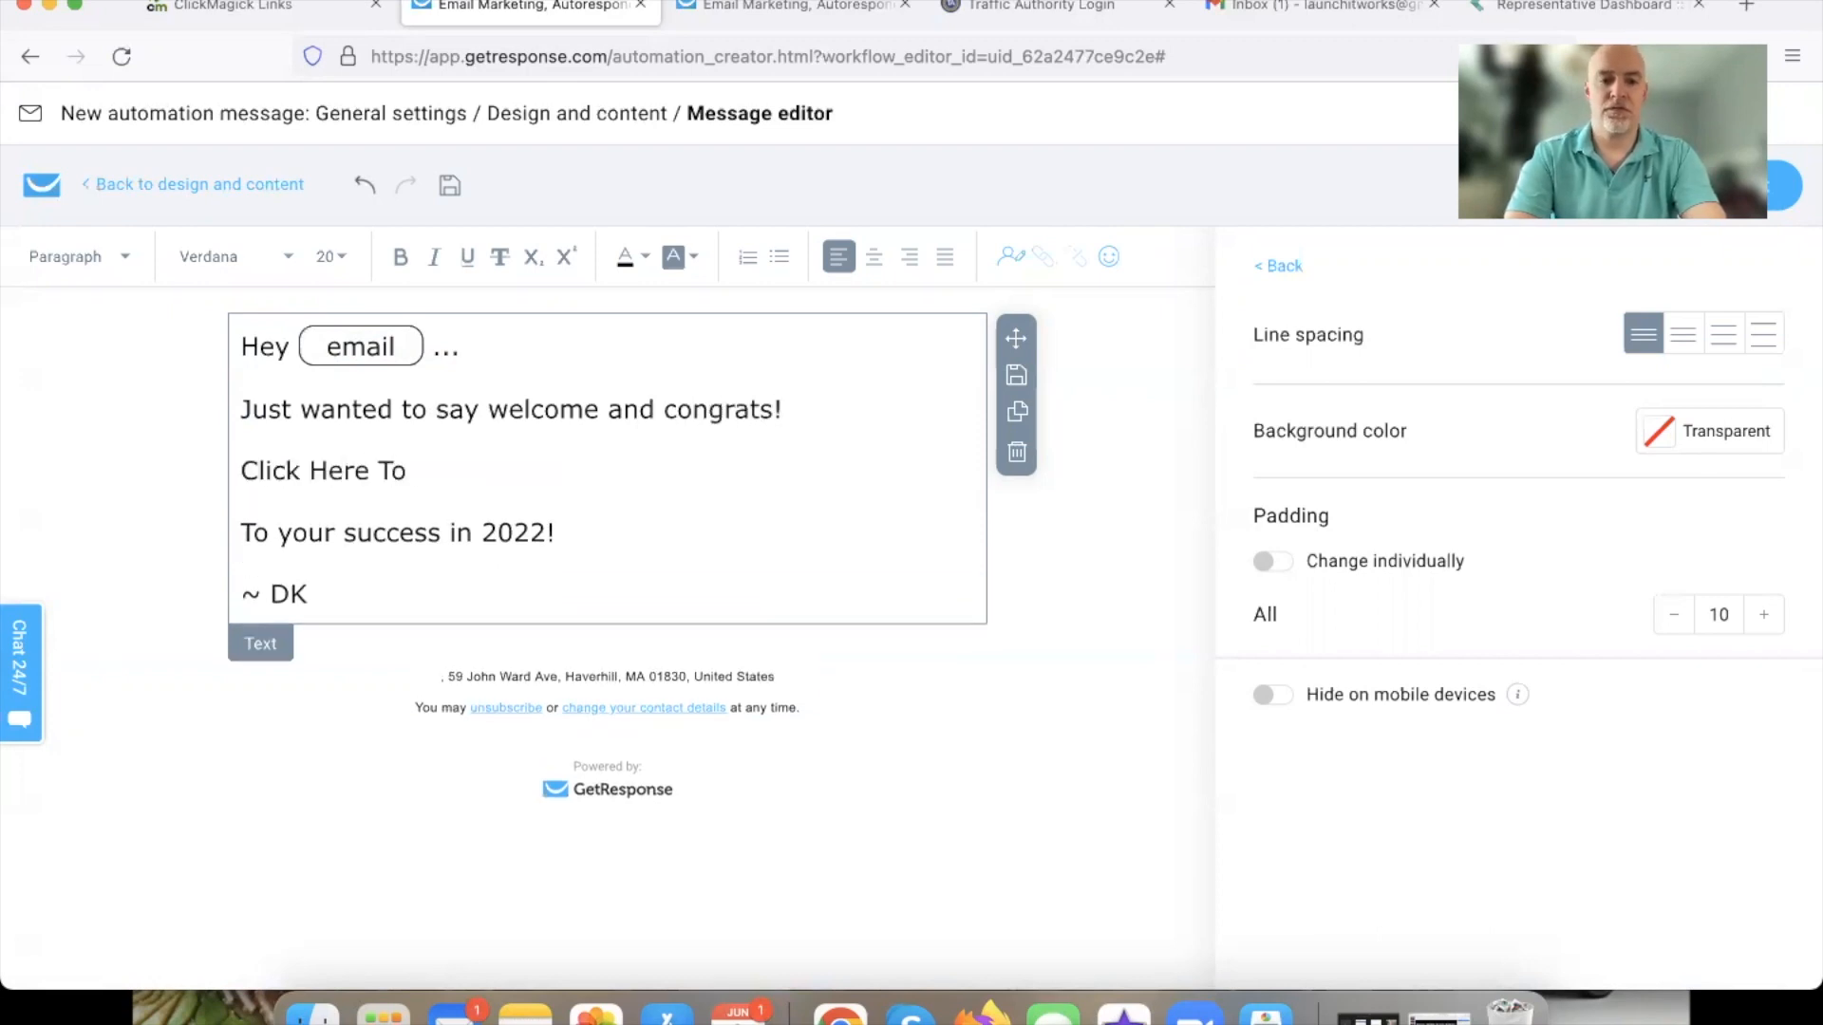
pyautogui.write(' Access Your Free Traiing')
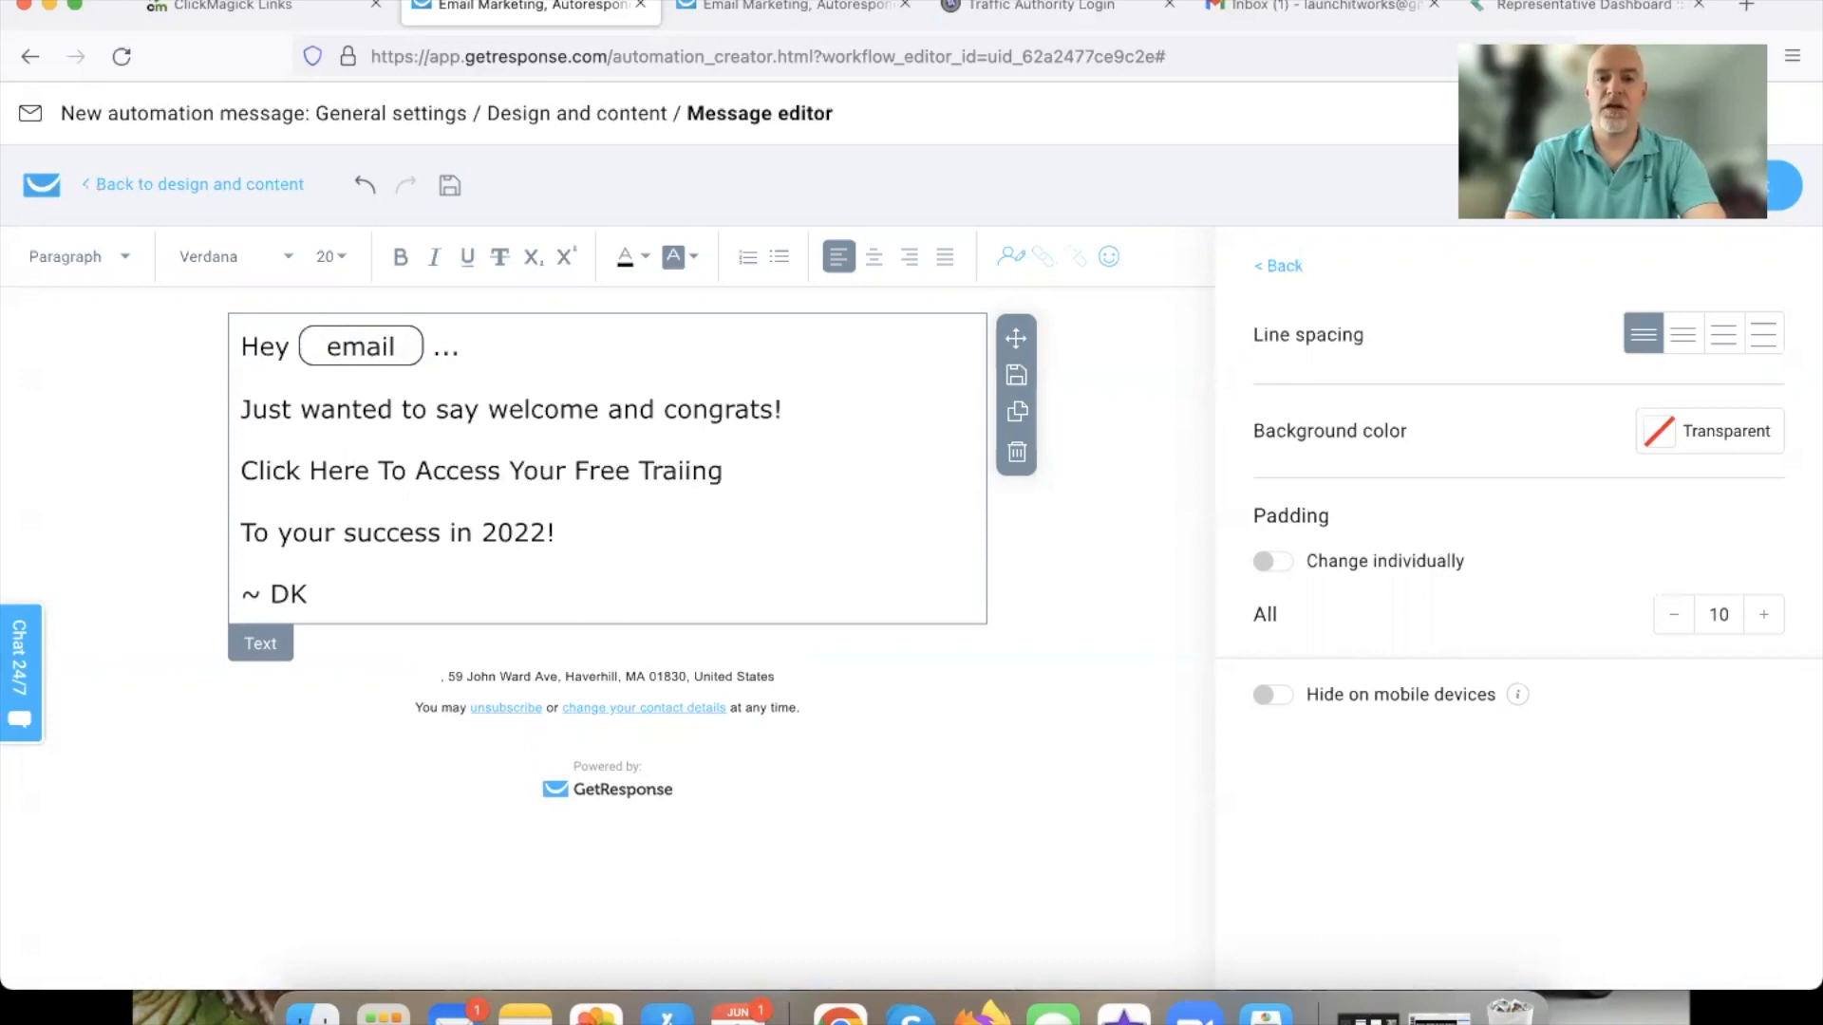
pyautogui.press('BackSpace')
pyautogui.press('BackSpace')
pyautogui.press('BackSpace')
pyautogui.write('ning')
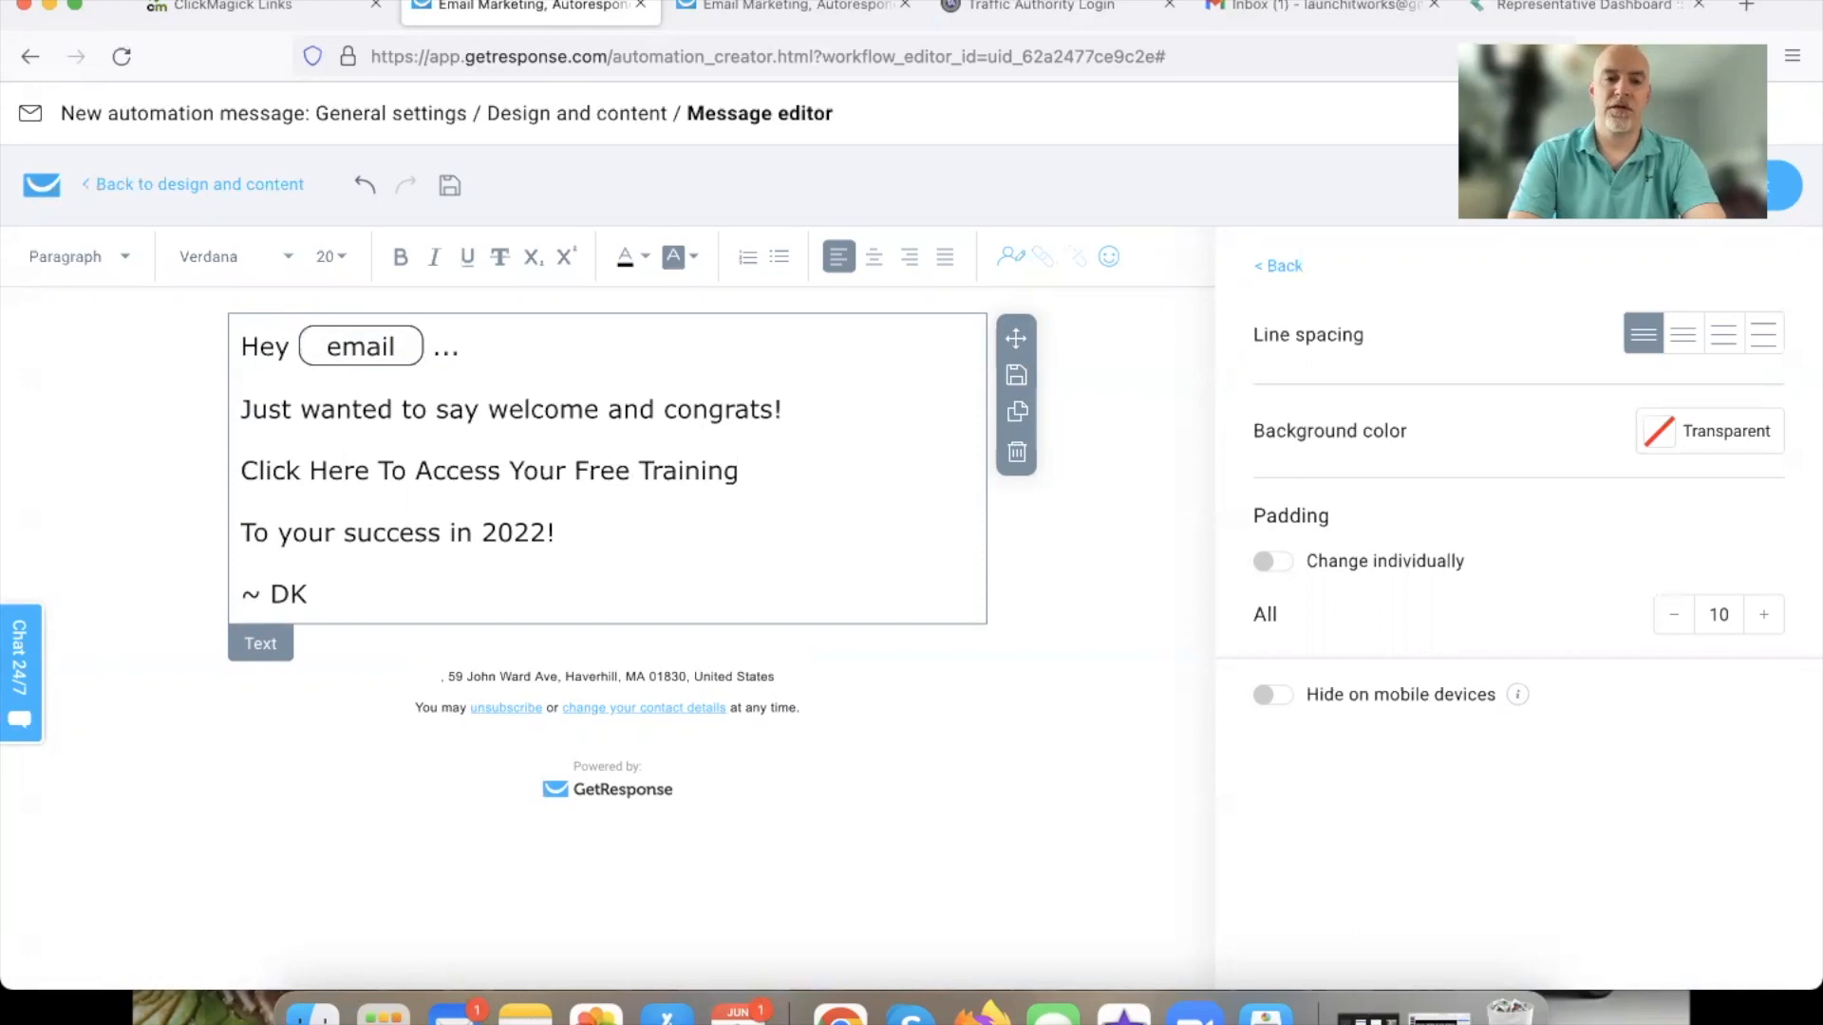
# Add the lines "Drop a comment after you complete the first video! Can't wait to see the results you get from this..." and "CHEERS!" above the sign-off.
pyautogui.press('Return')
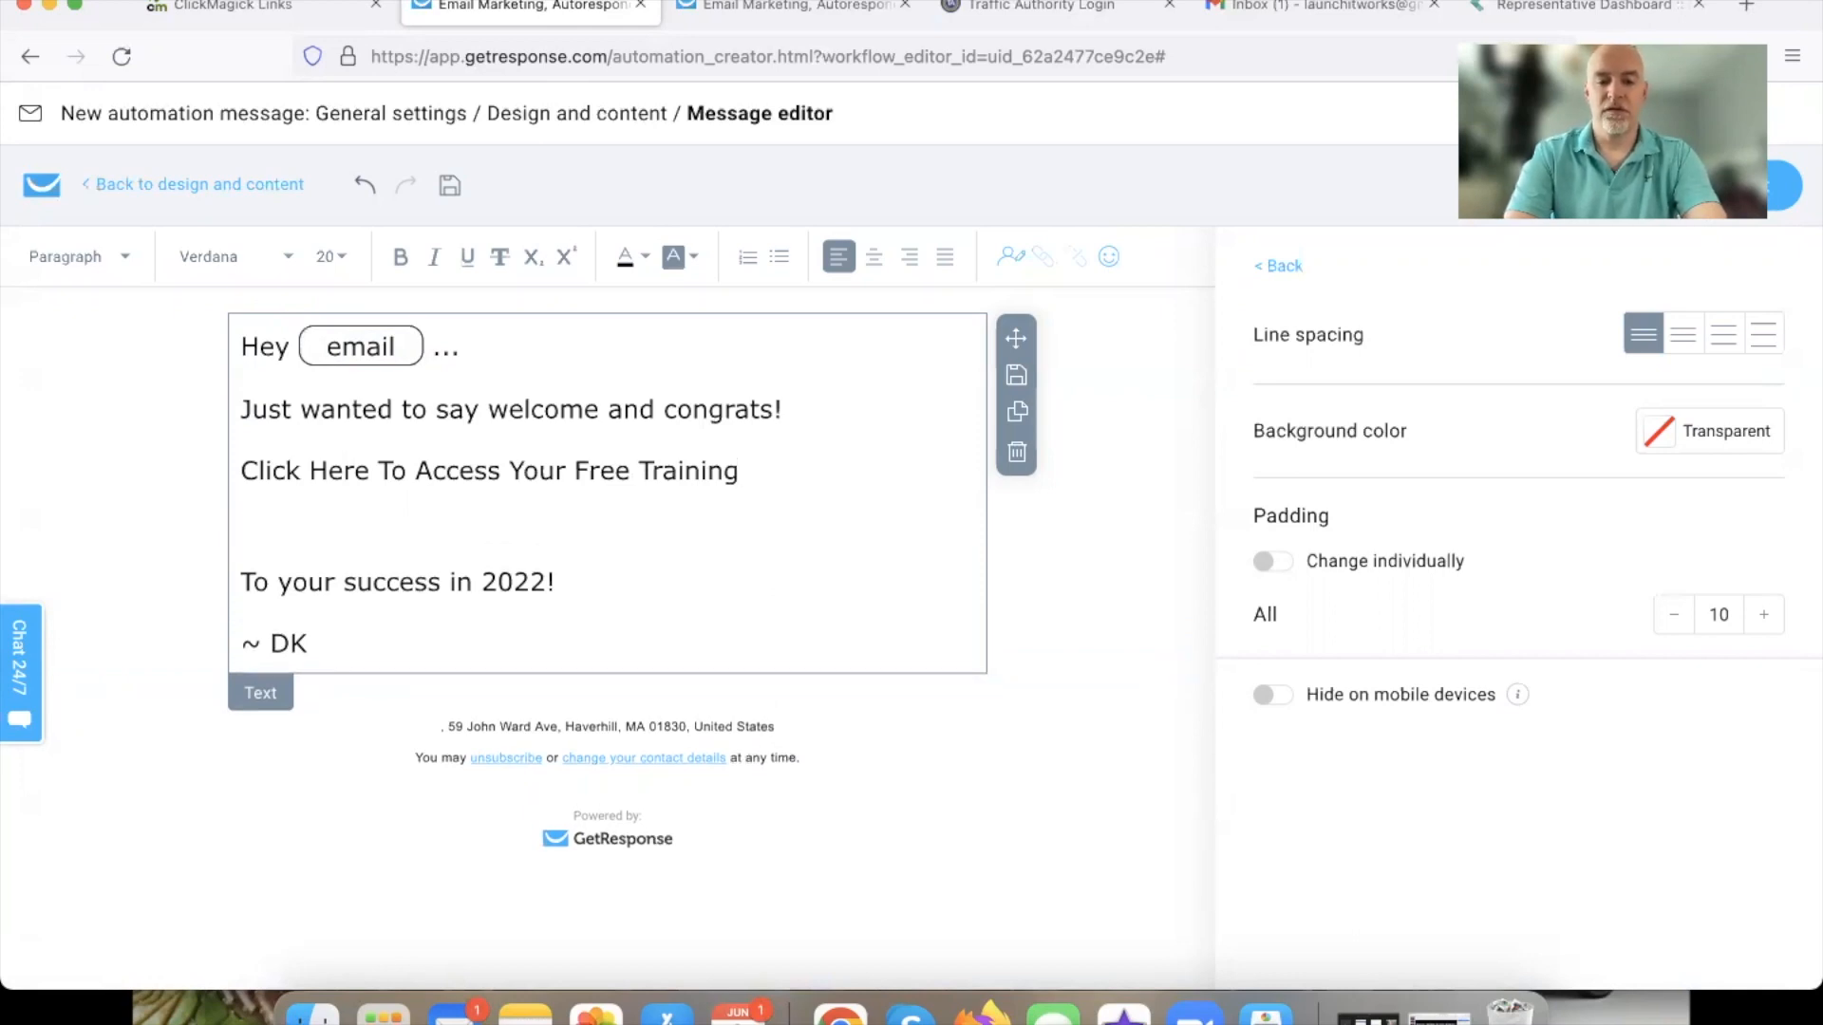
pyautogui.write('Drop a ')
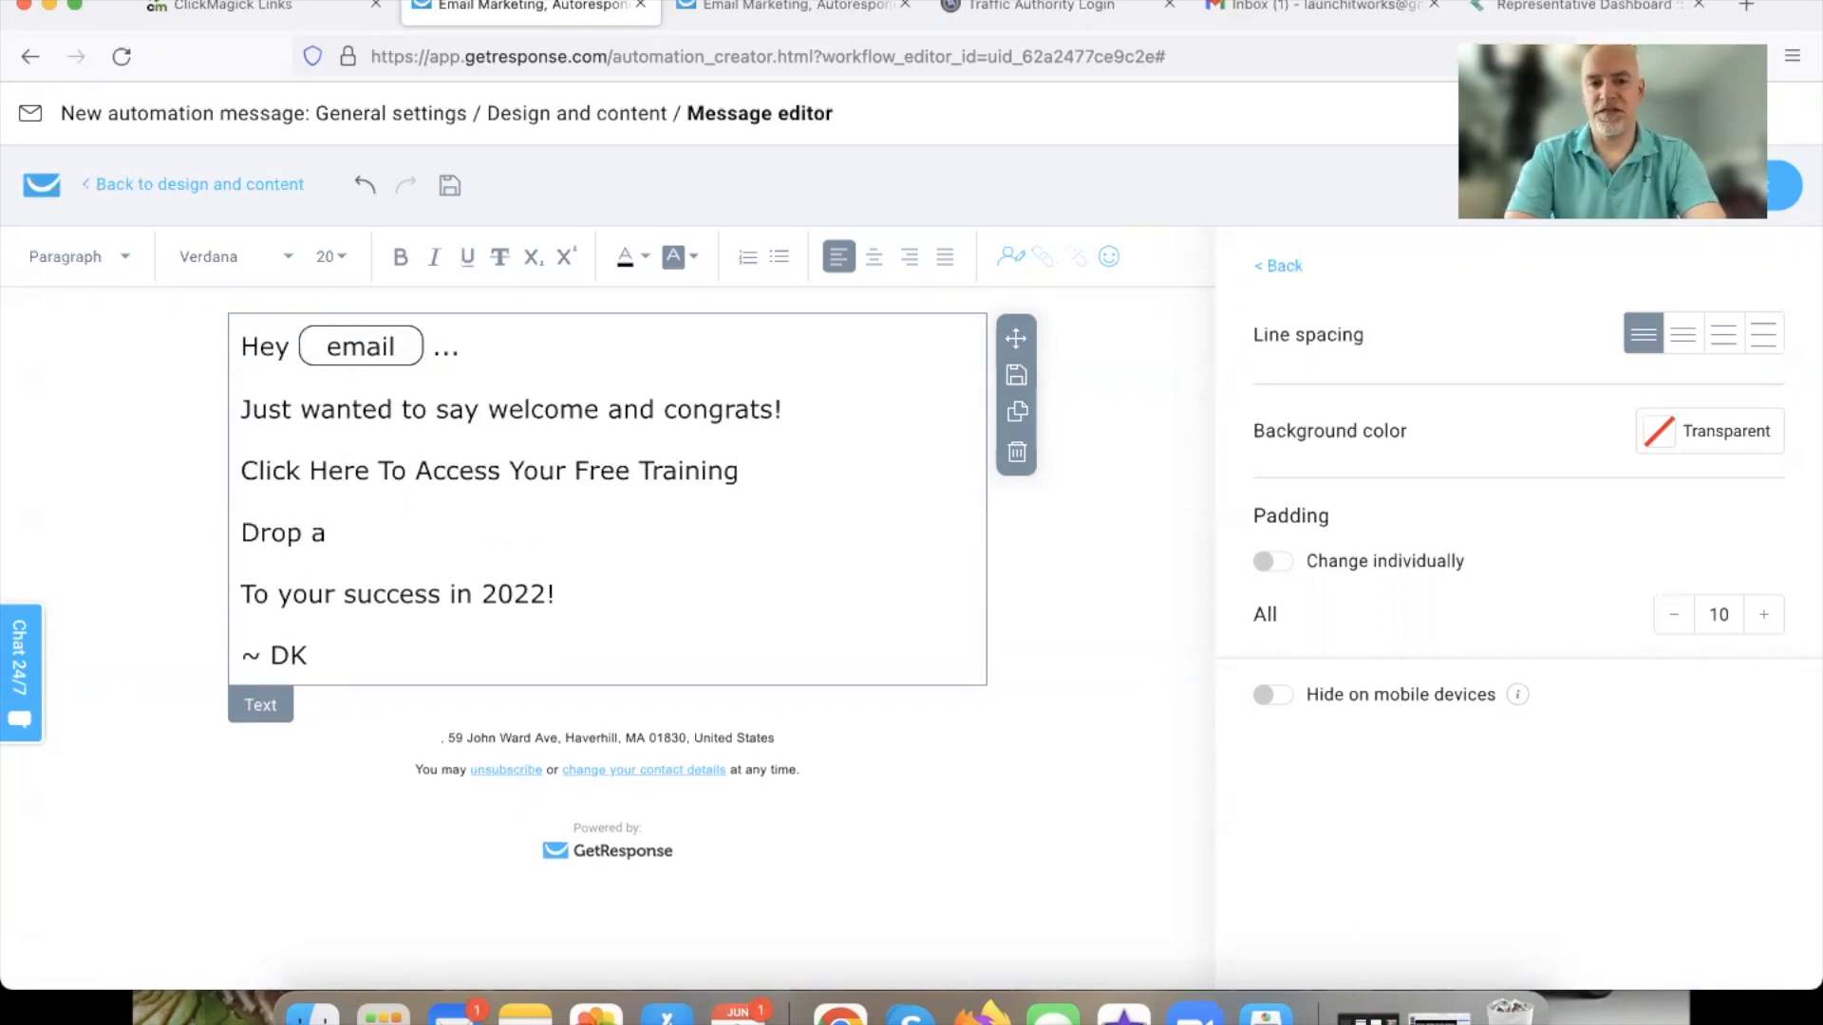
pyautogui.write("comment after you complete the first video! Can't wait to see the results you get from this...")
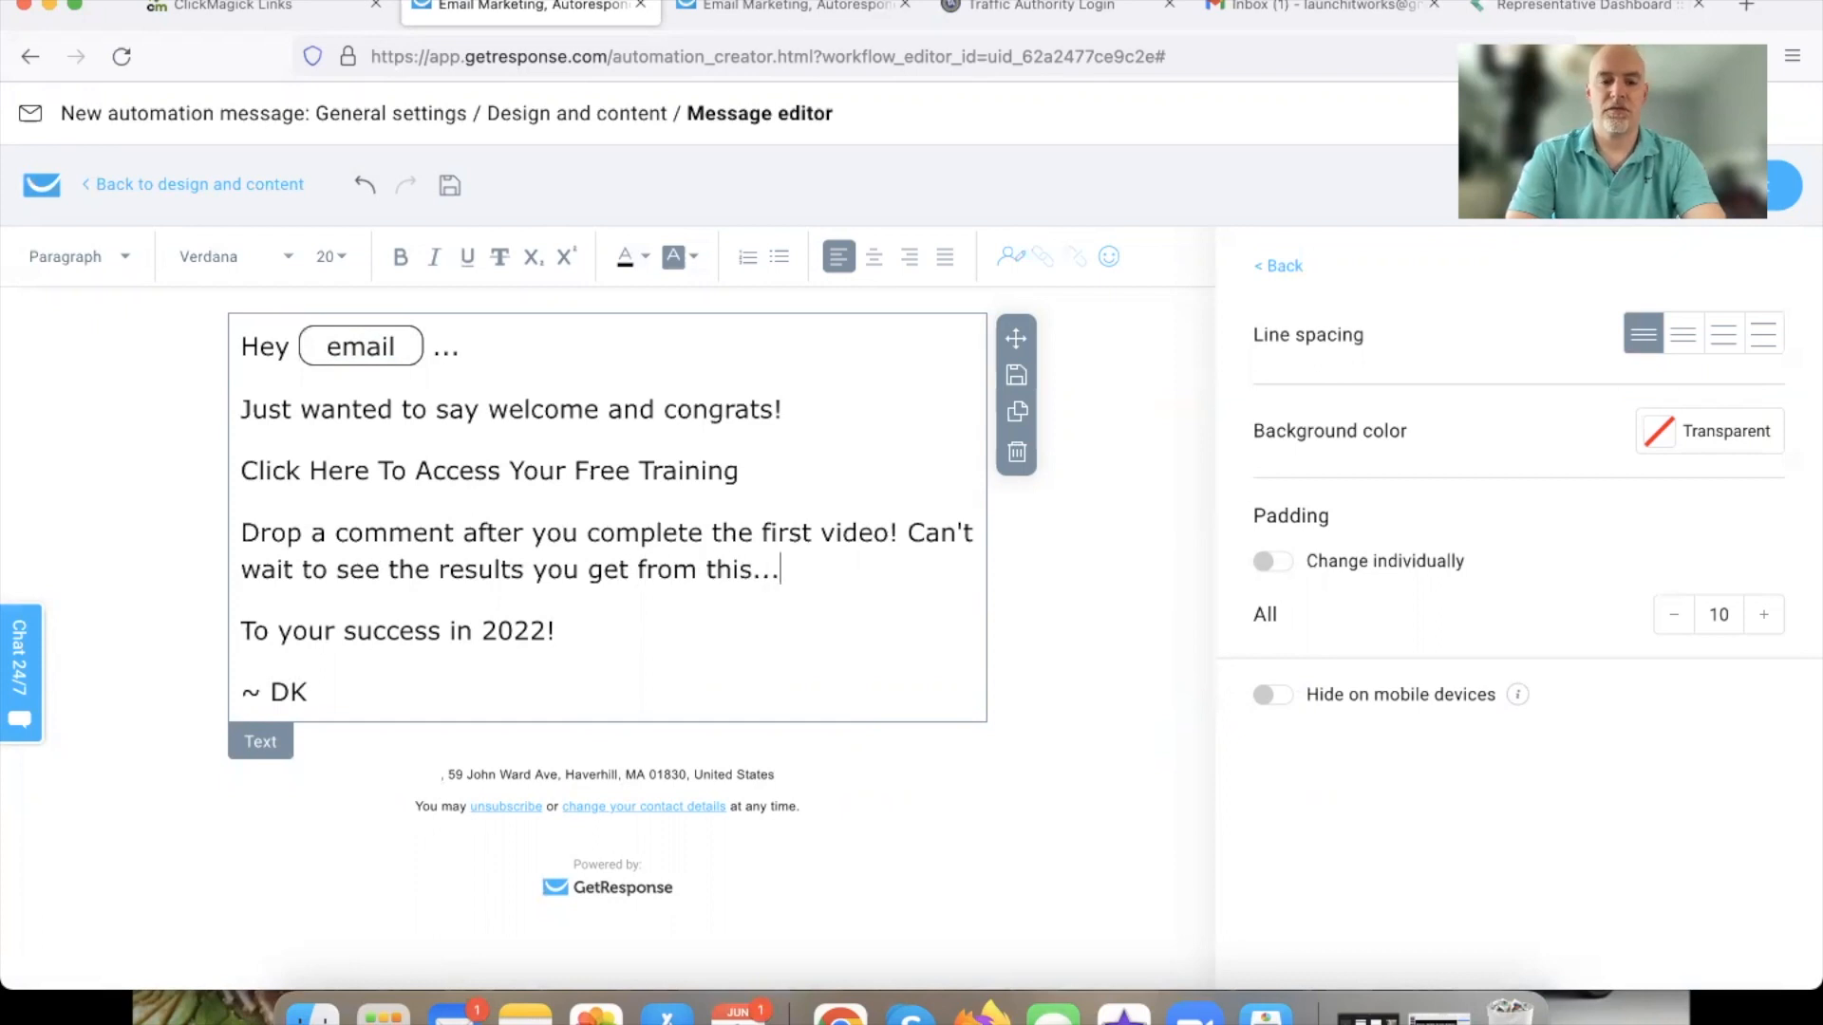
pyautogui.press('Return')
pyautogui.write('CHEERS!')
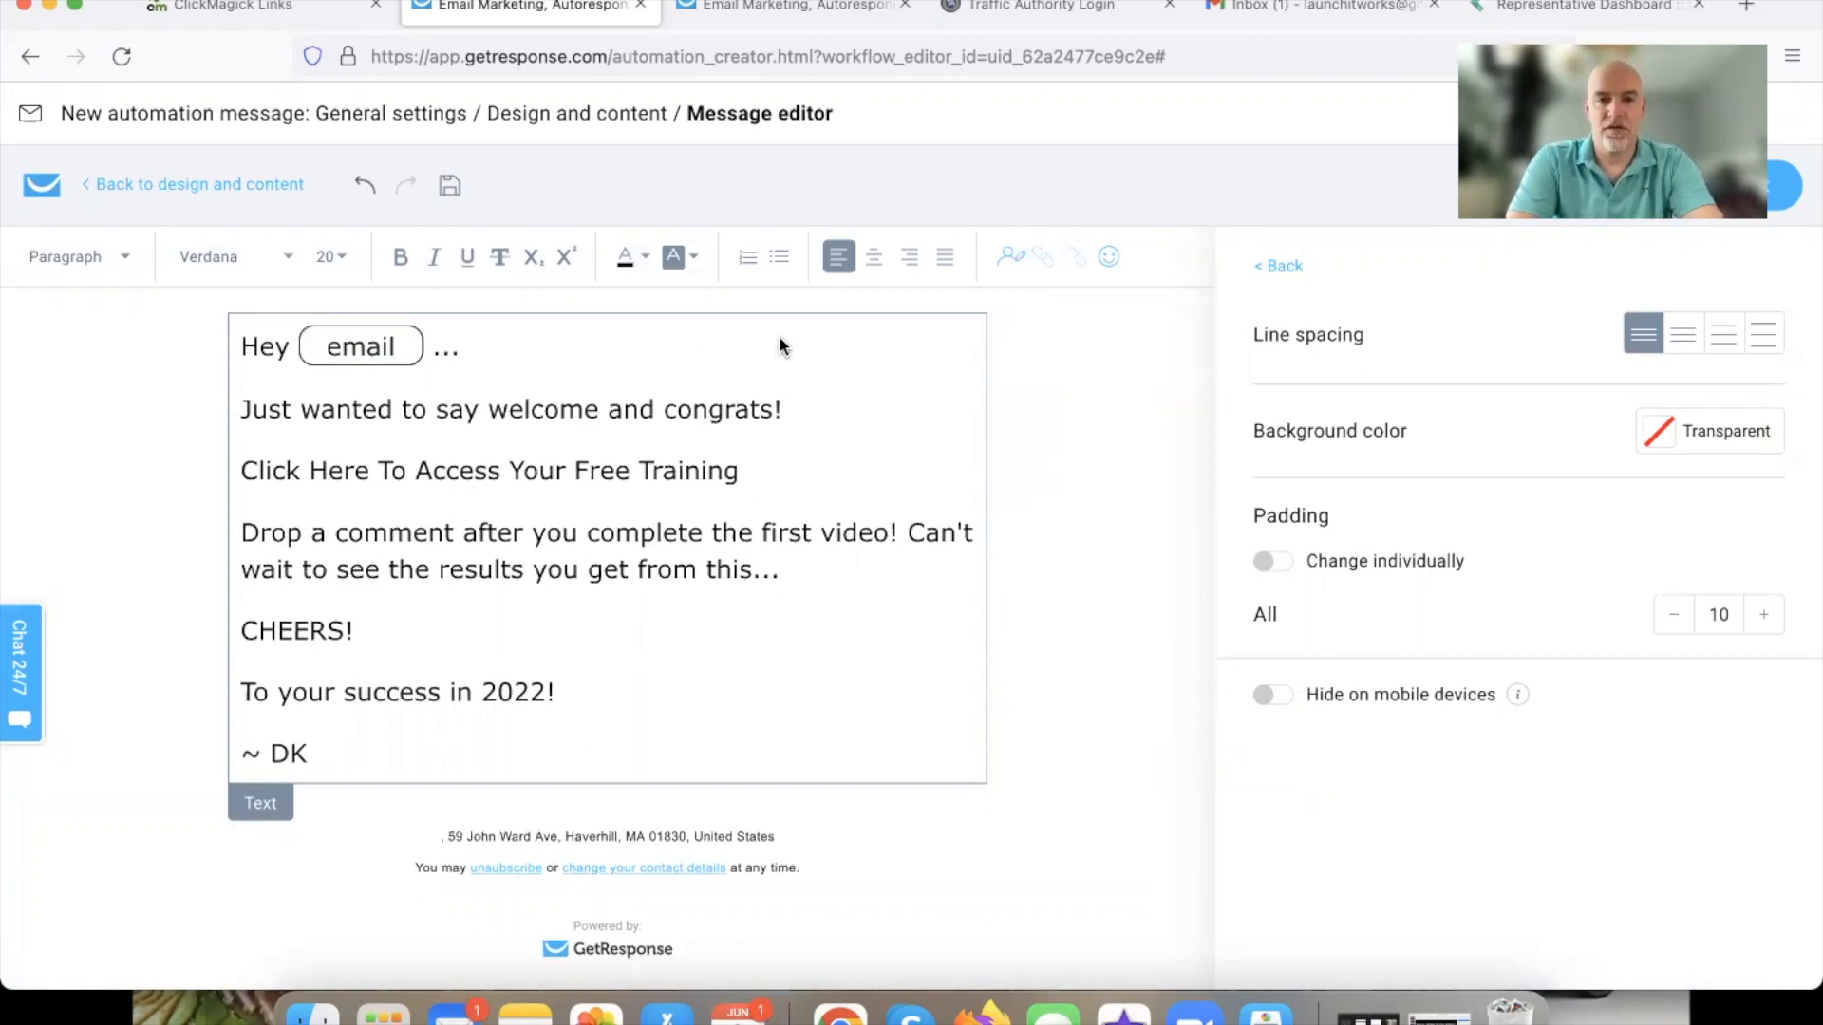
# Start adding a web address link to the email line "Click Here To Access Your Free Training".
pyautogui.click(424, 472)
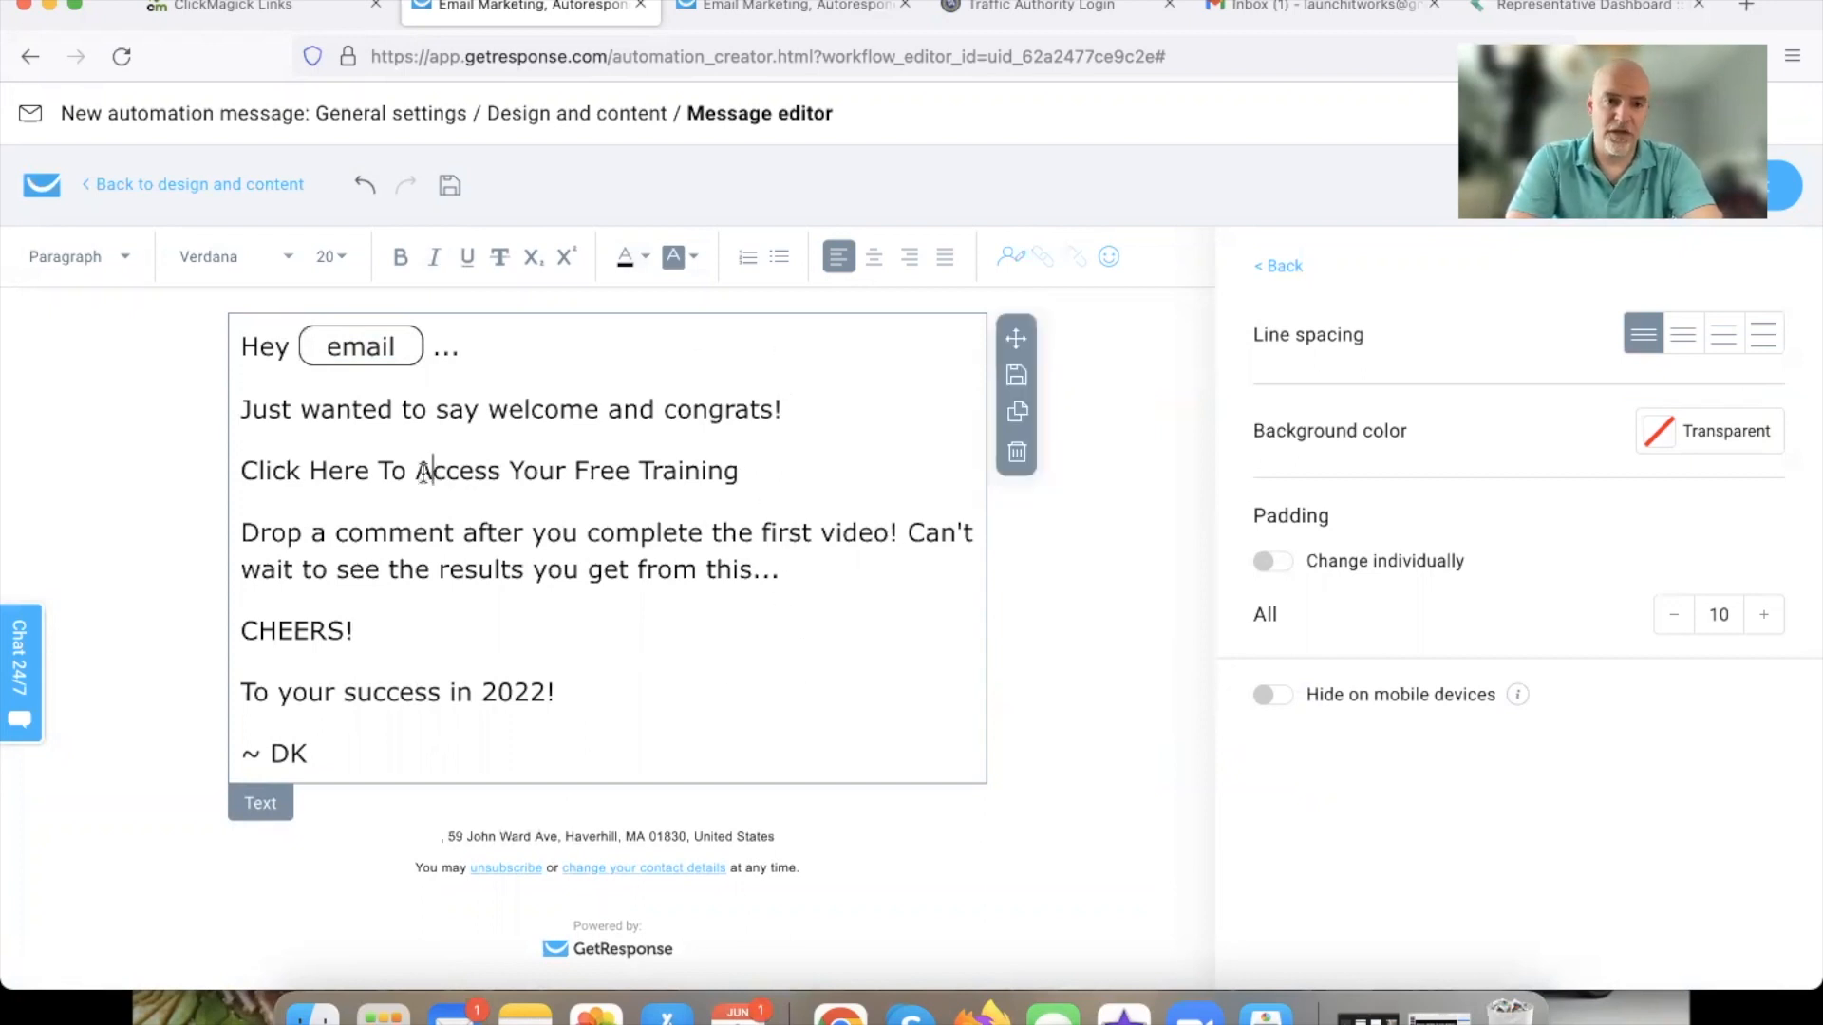
pyautogui.moveTo(243, 472); pyautogui.dragTo(750, 466)
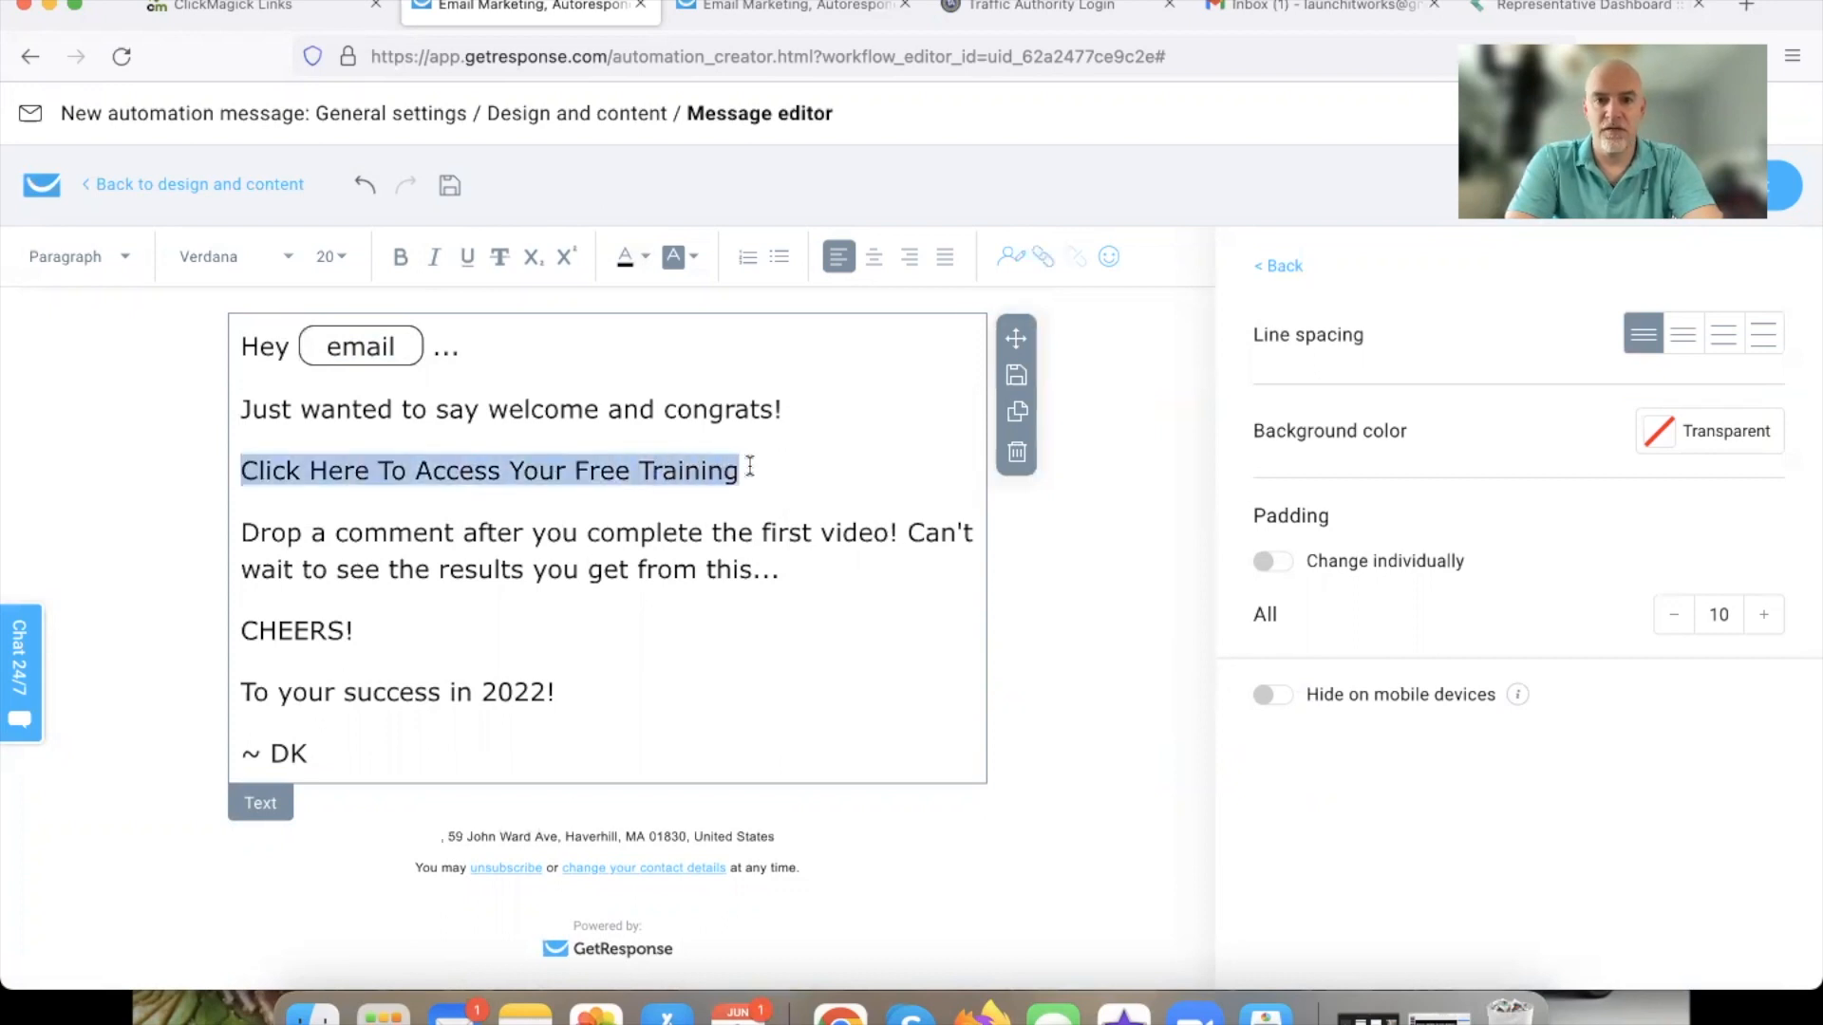
pyautogui.click(1042, 252)
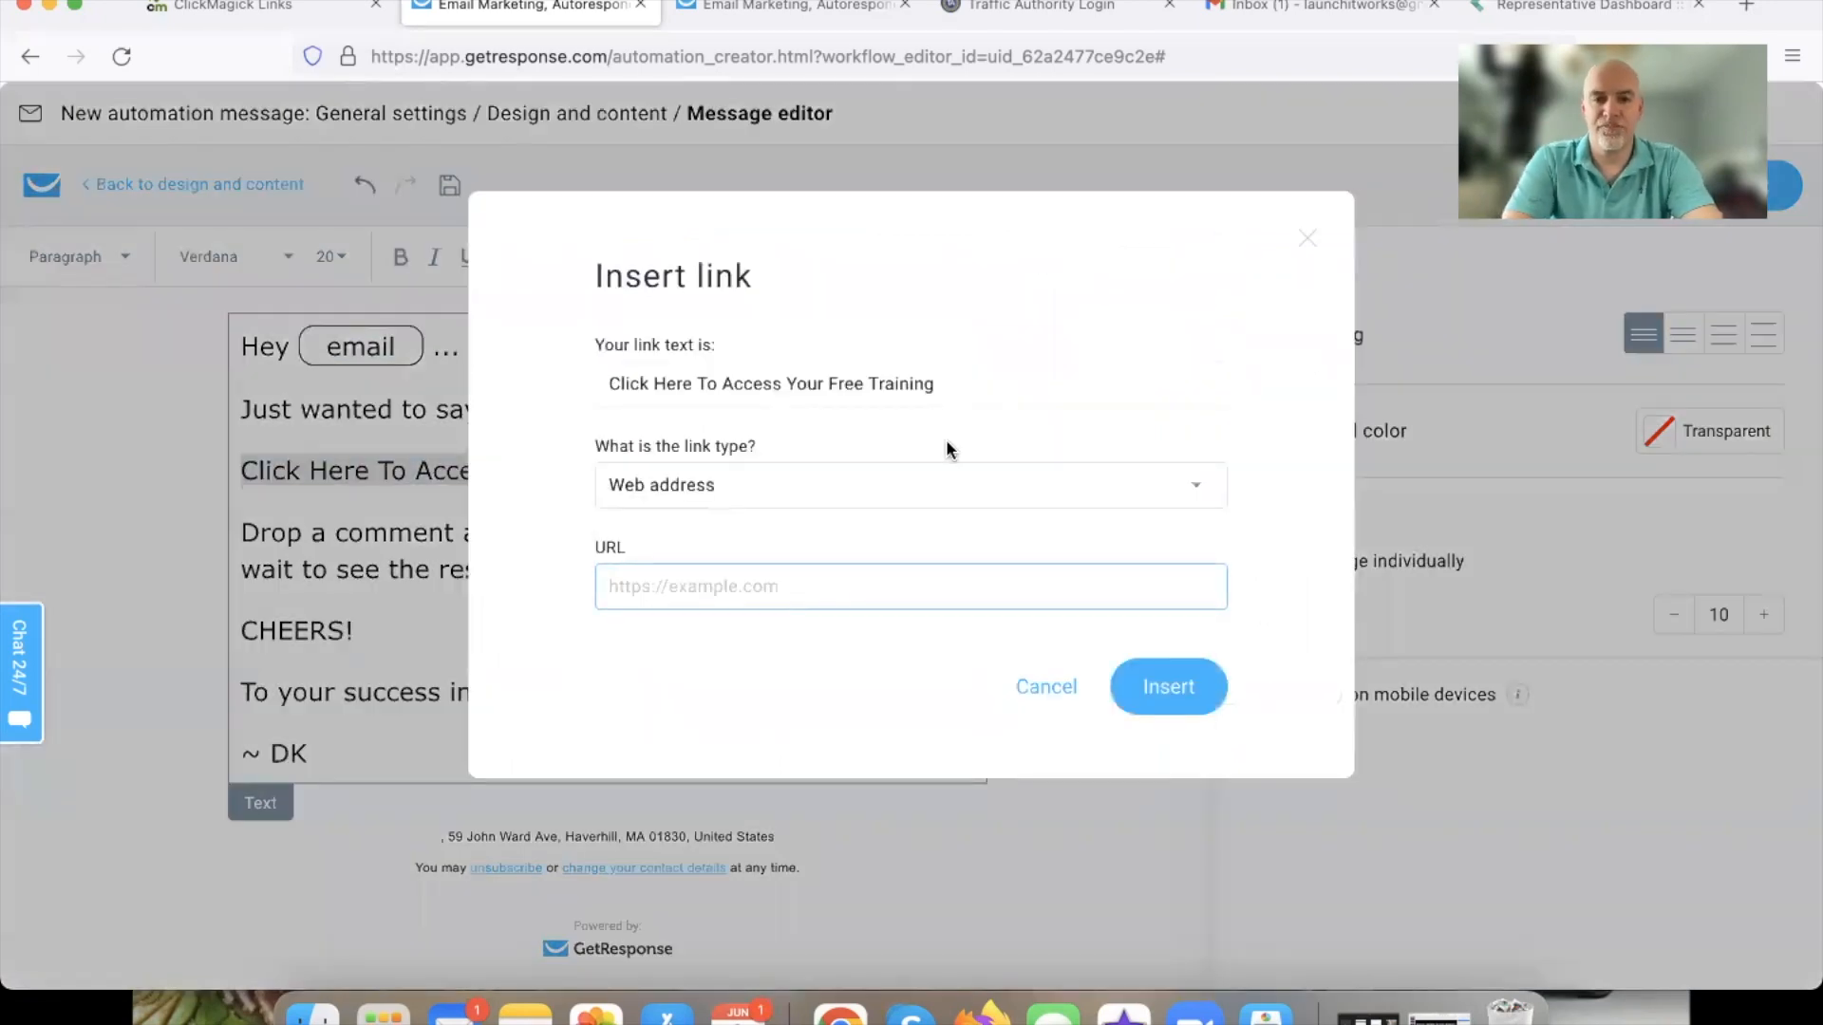
# Switch to the Notes app and find the "FREE YT Email Course" link in the "AC/BA EMAIL LINKS" note.
pyautogui.press('super+Tab')
pyautogui.press('super+Tab')
pyautogui.press('super+Tab')
pyautogui.press('super+Tab')
pyautogui.press('super+Tab')
pyautogui.press('super+Tab')
pyautogui.press('super+Tab')
pyautogui.press('super+Tab')
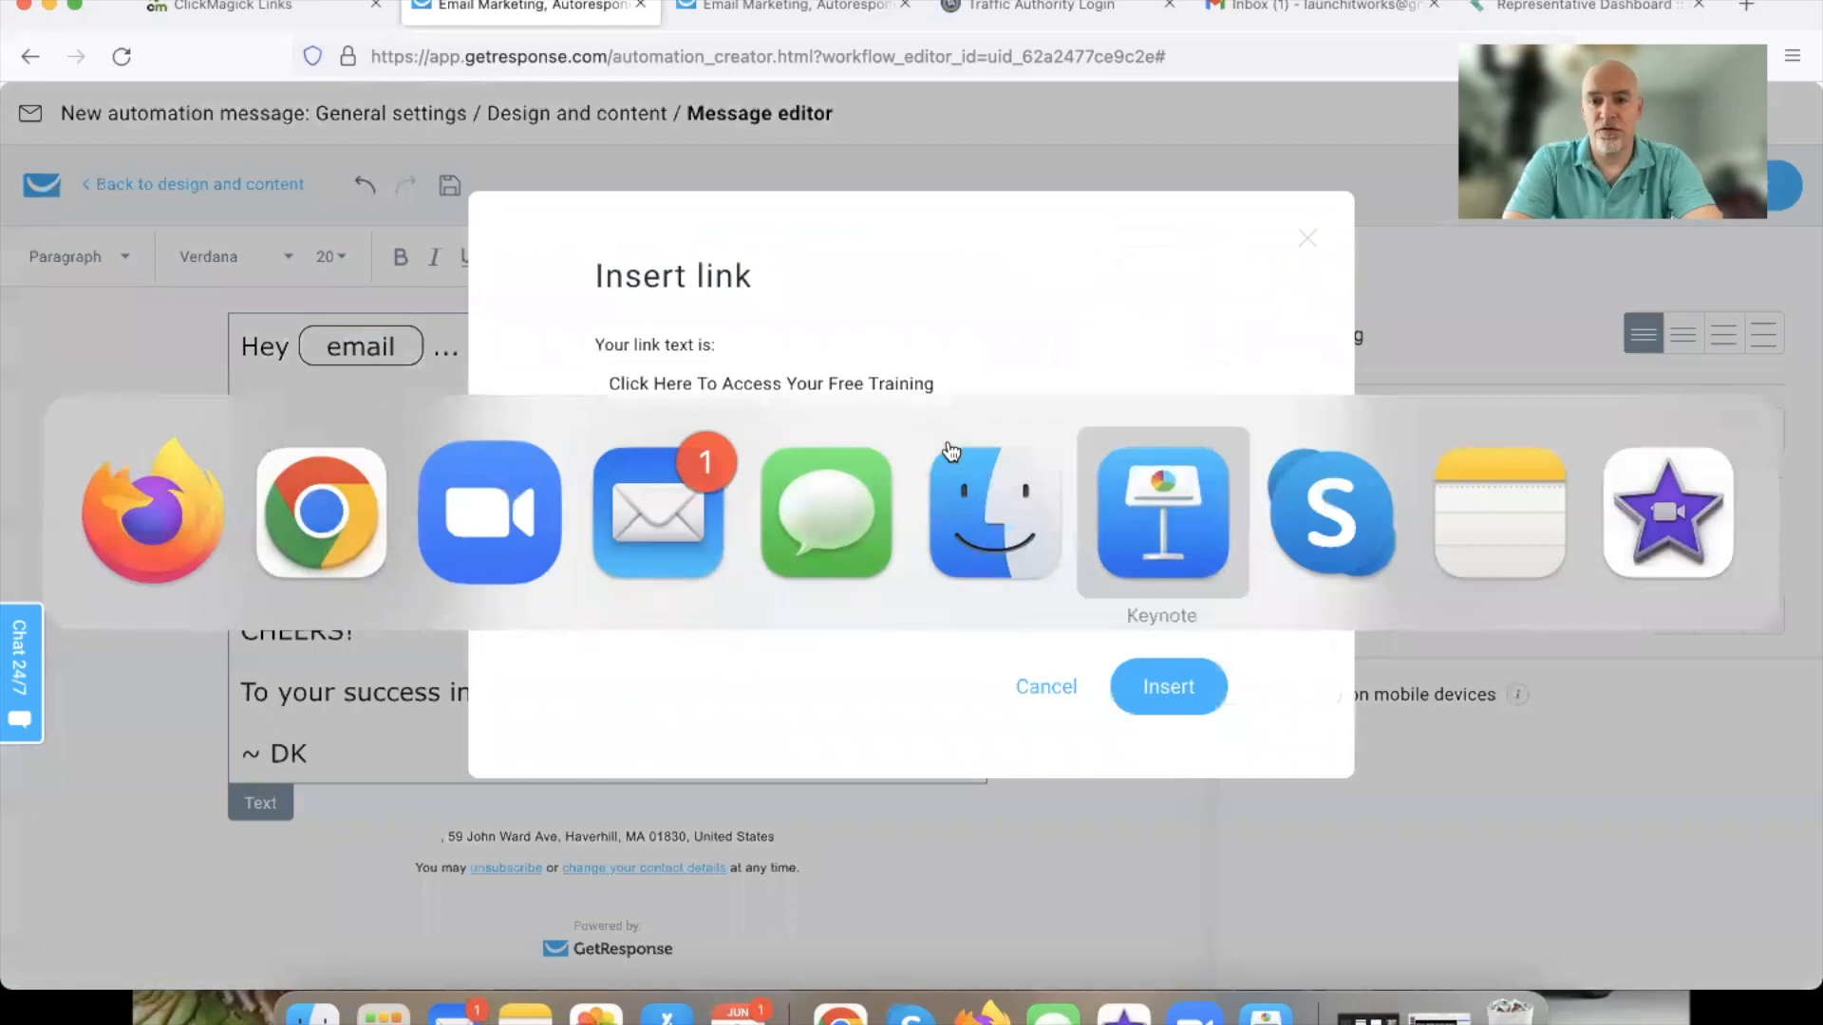
pyautogui.press('Escape')
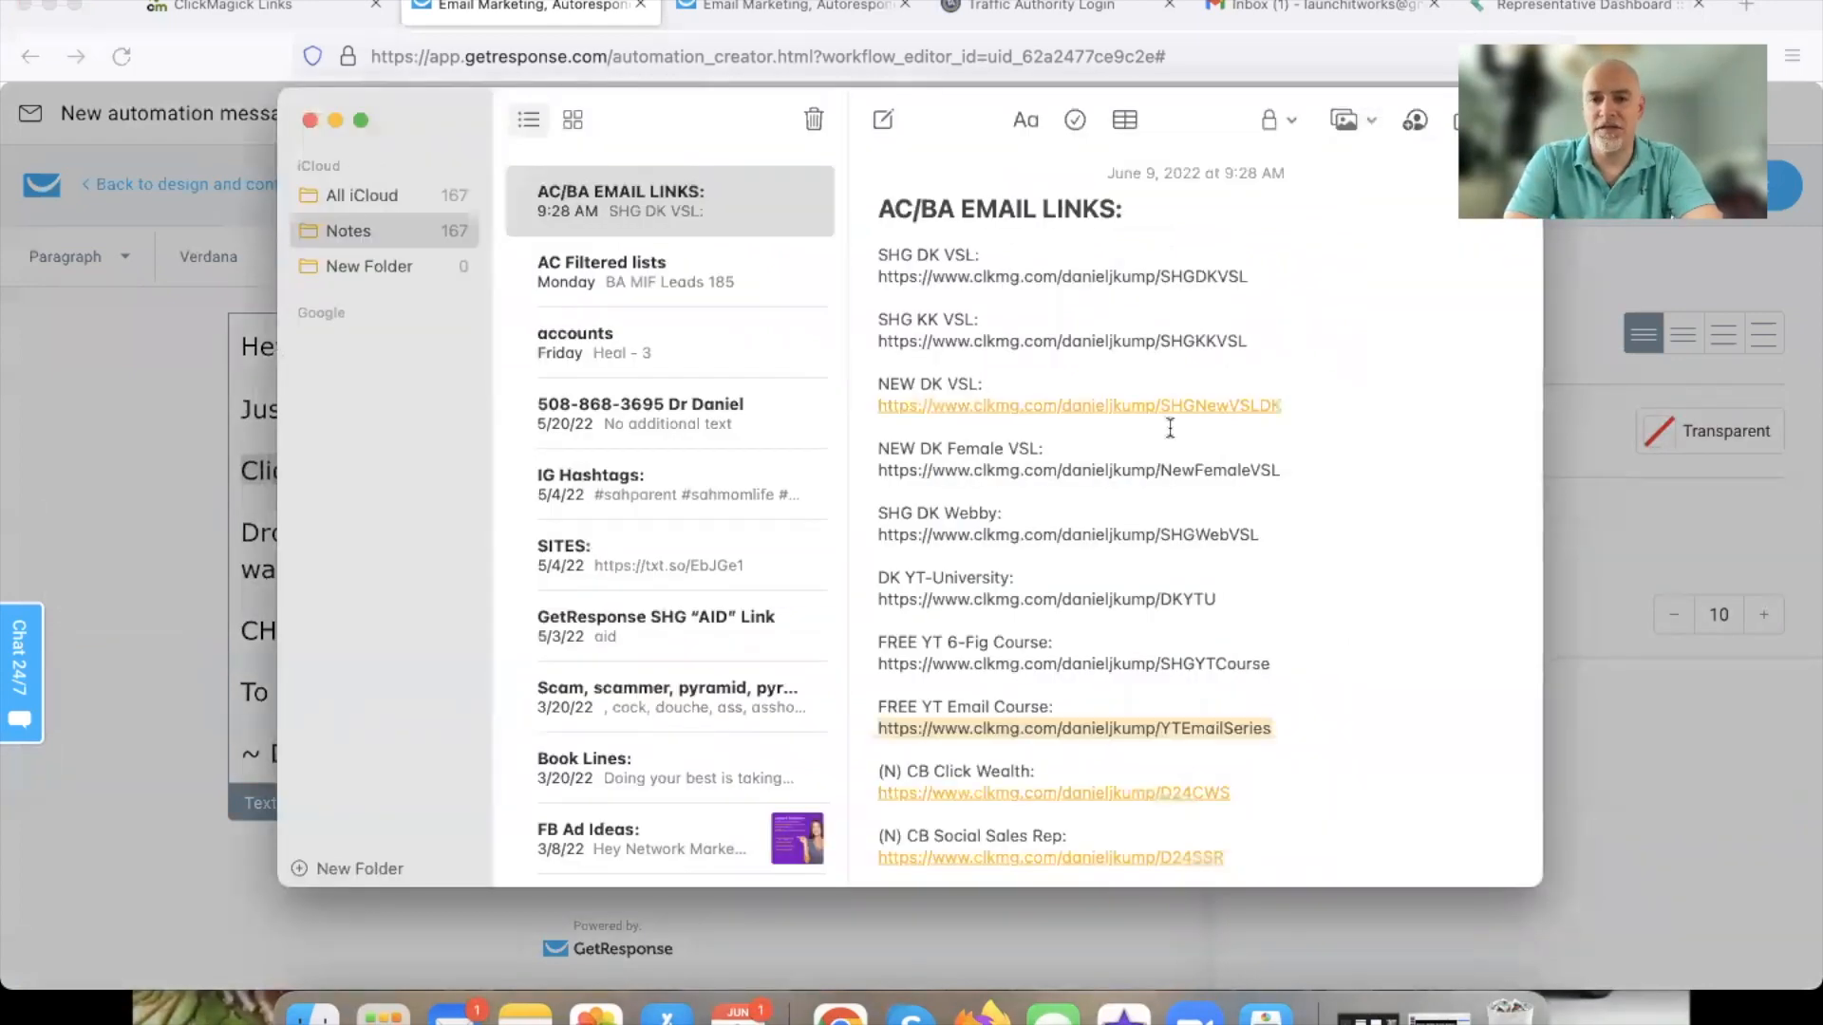
pyautogui.scroll(-5, 1171, 427)
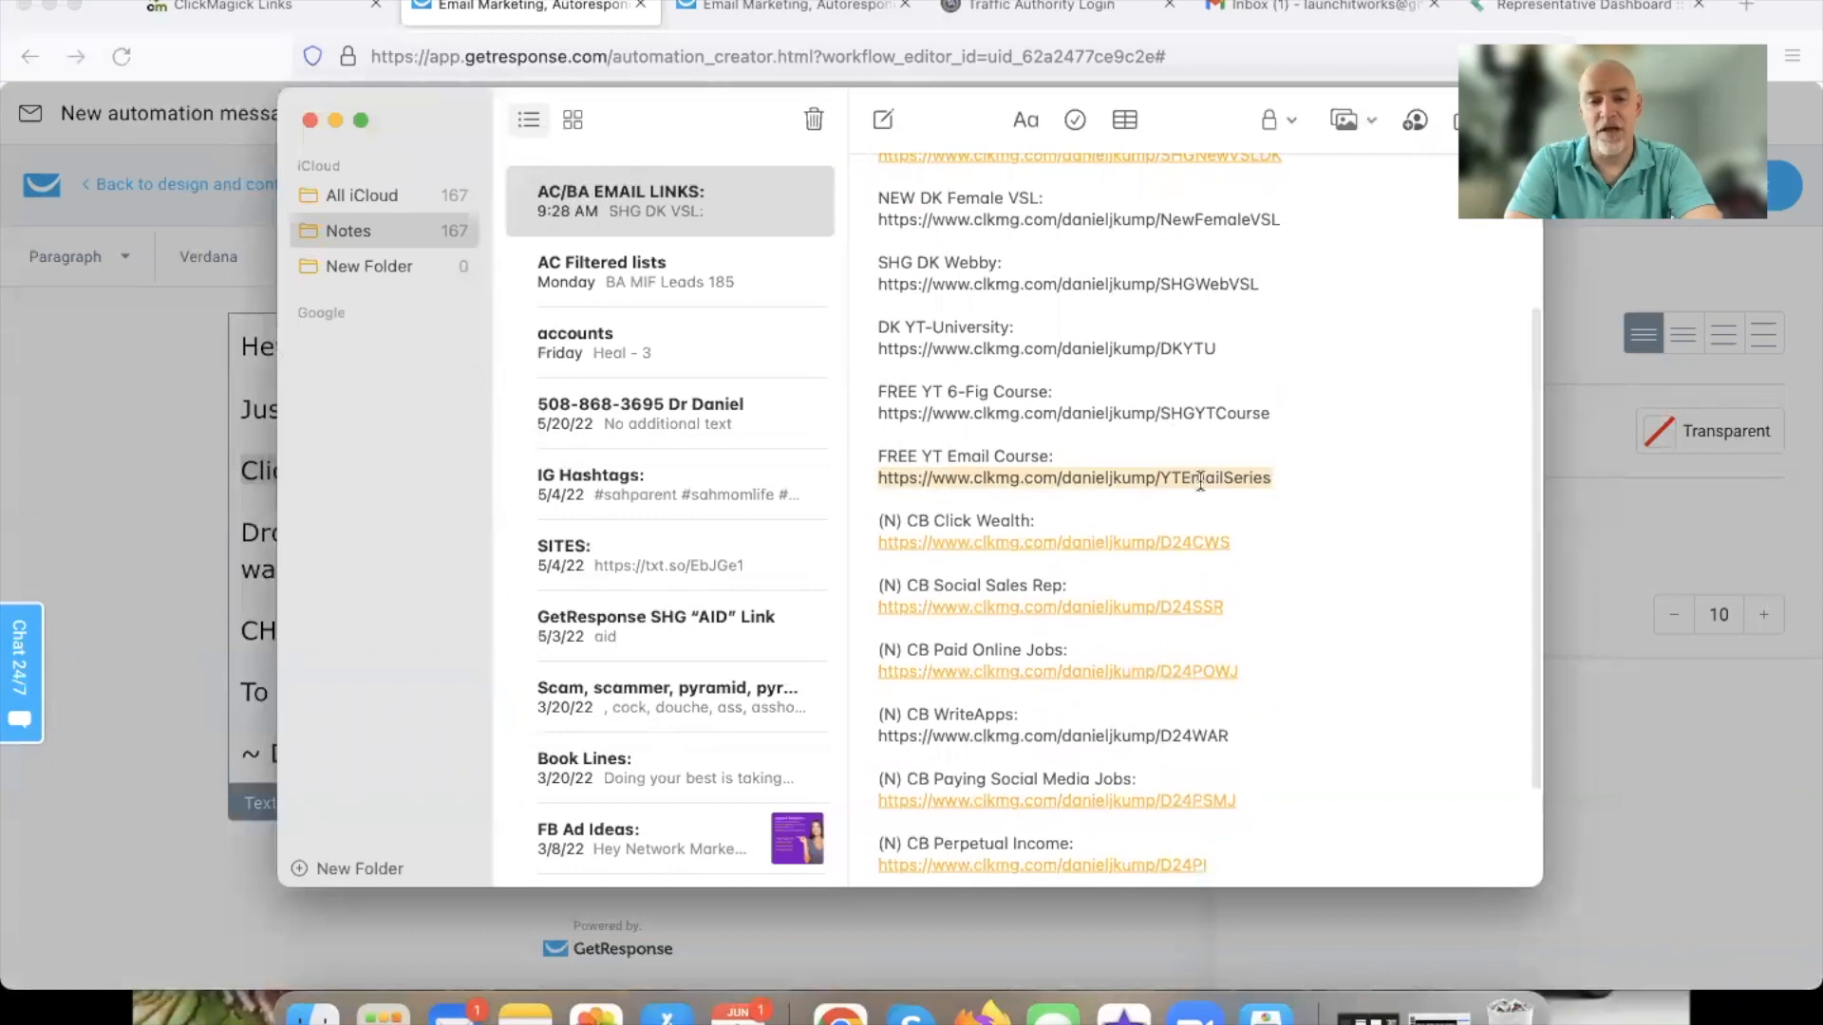
# Switch back to the browser and insert the clkmg.com YTEmailSeries tracking link as the URL of the training line.
pyautogui.press('super+Tab')
pyautogui.write('https://www.clkmg.com/da/sel/dpvtu/1TEmailSeries')
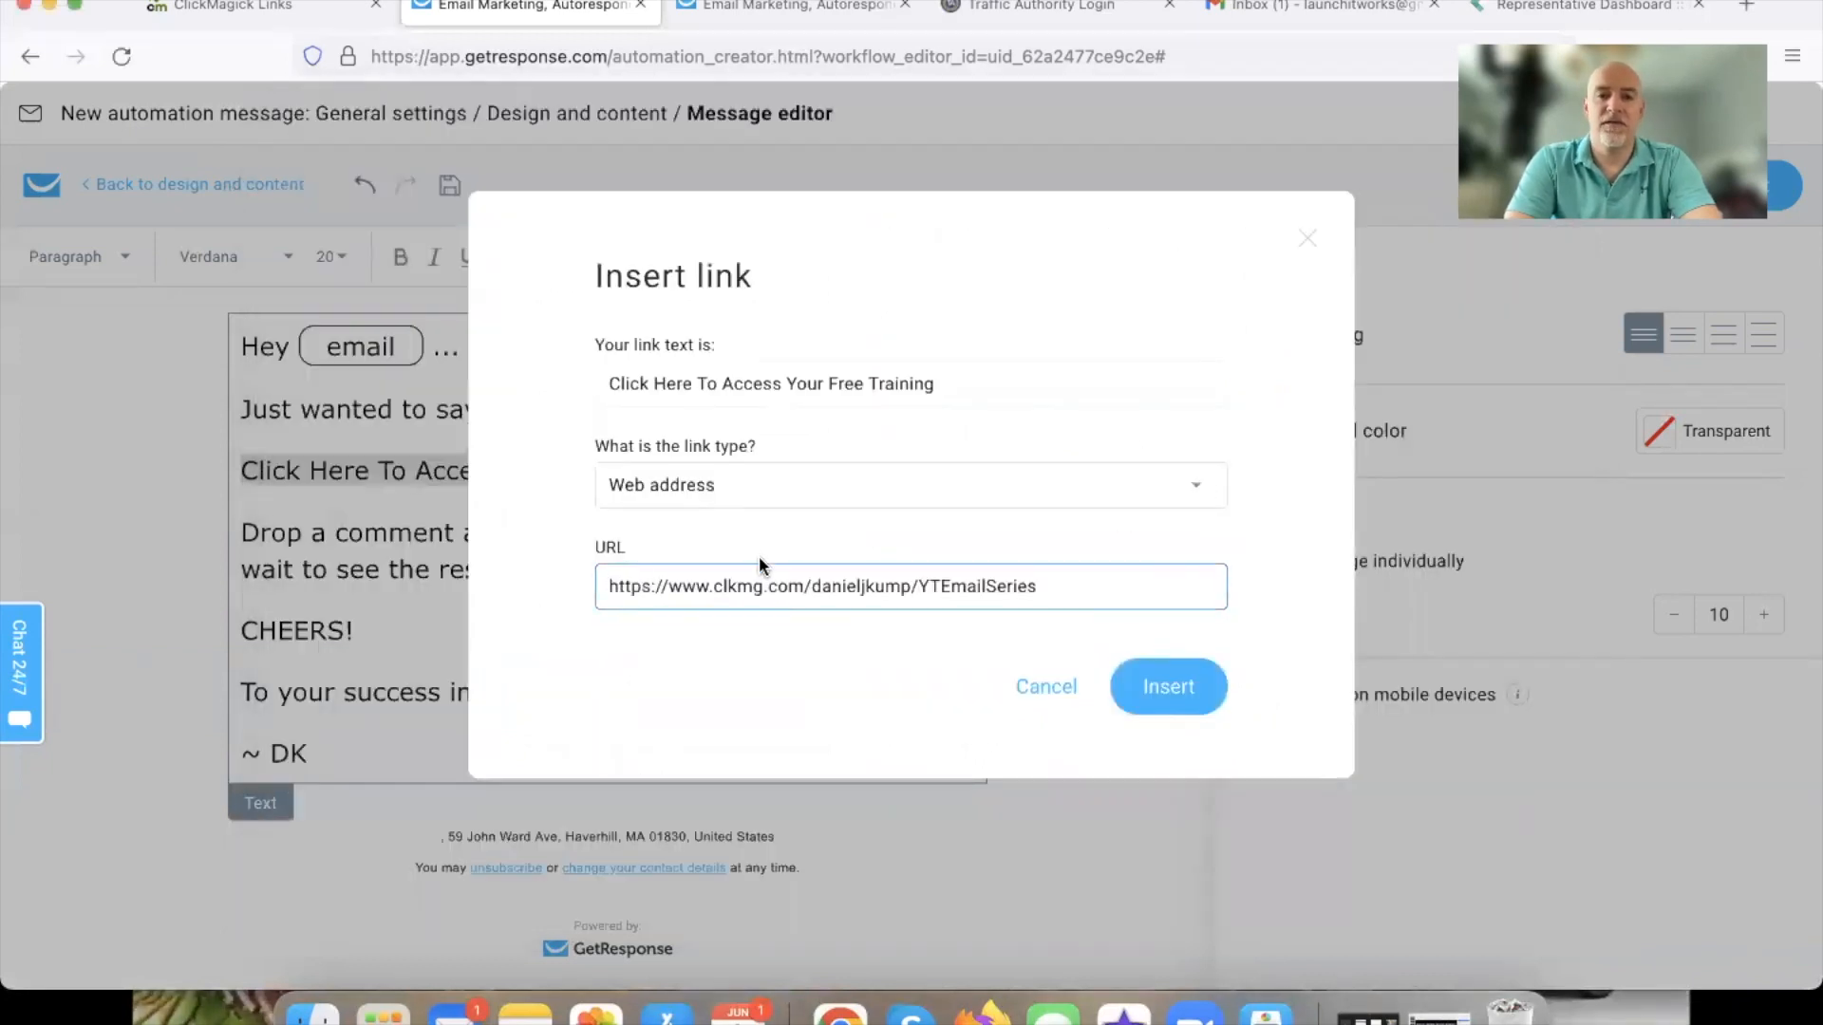
pyautogui.press('Return')
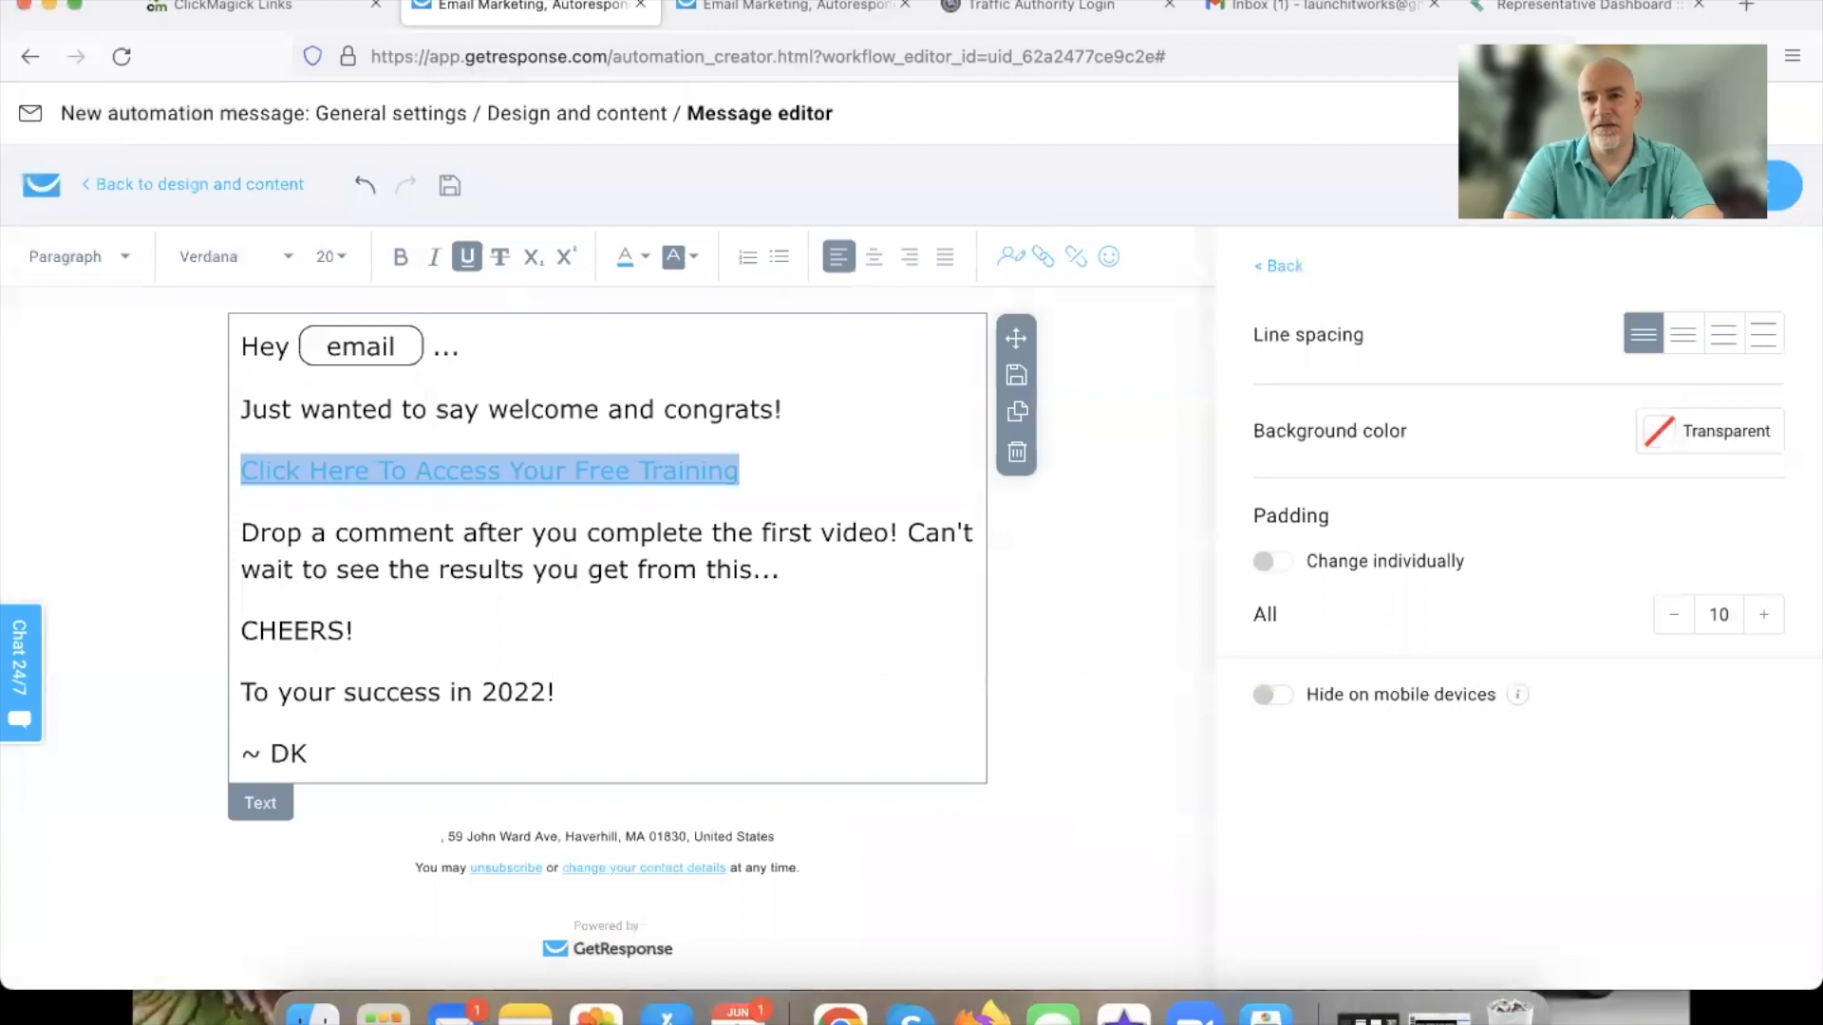
pyautogui.click(896, 476)
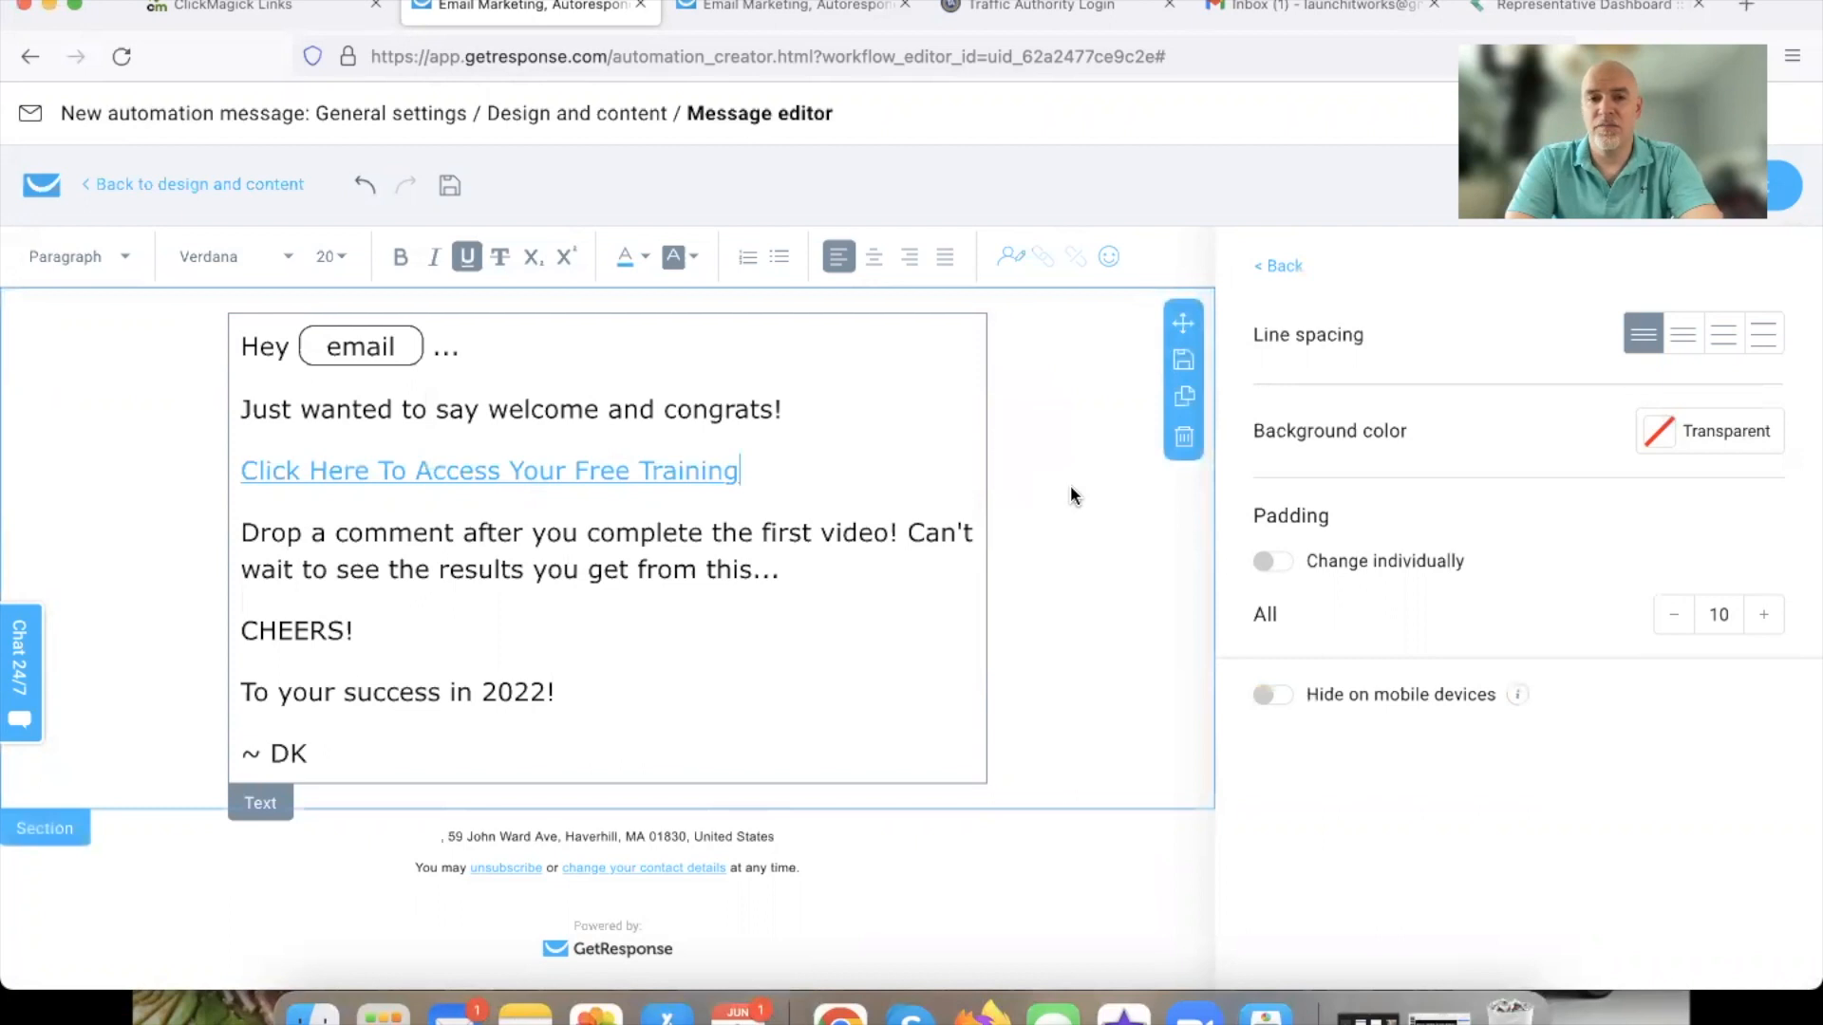
# Finish the message design and return to the general settings of DEMO FU 1.
pyautogui.press('super+Tab')
pyautogui.press('super+Tab')
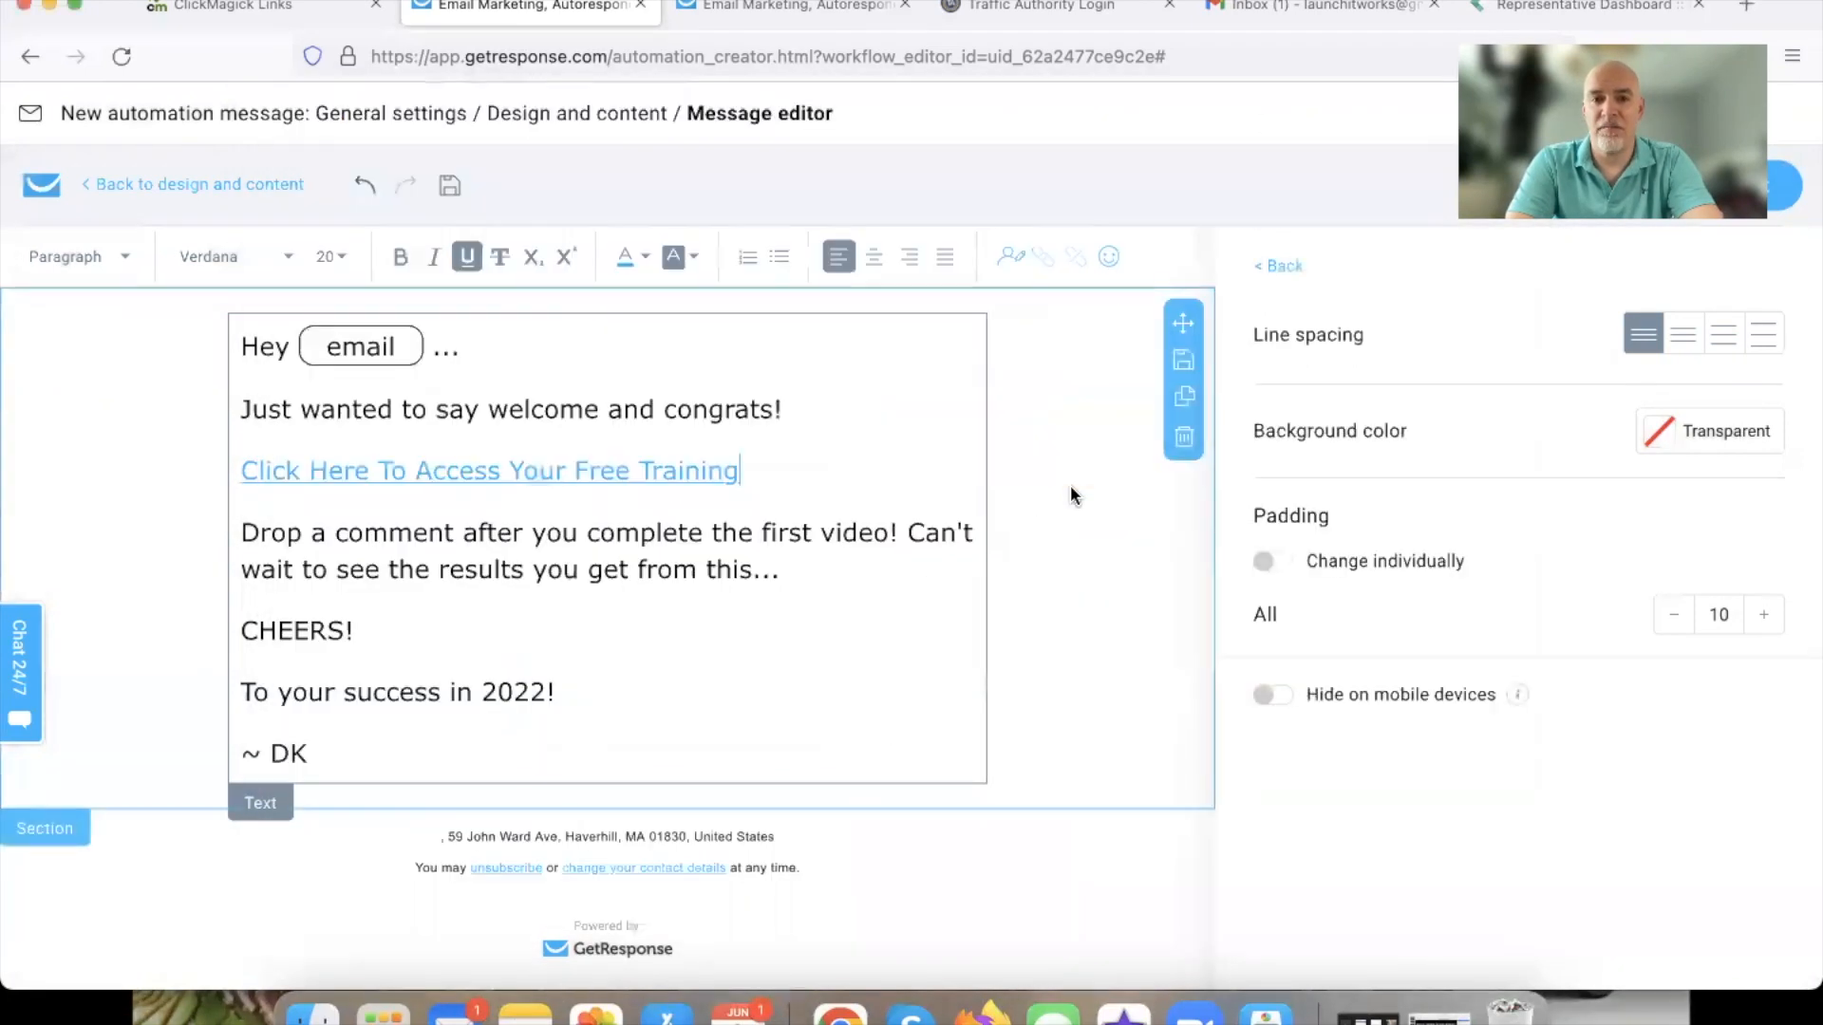
pyautogui.click(1020, 501)
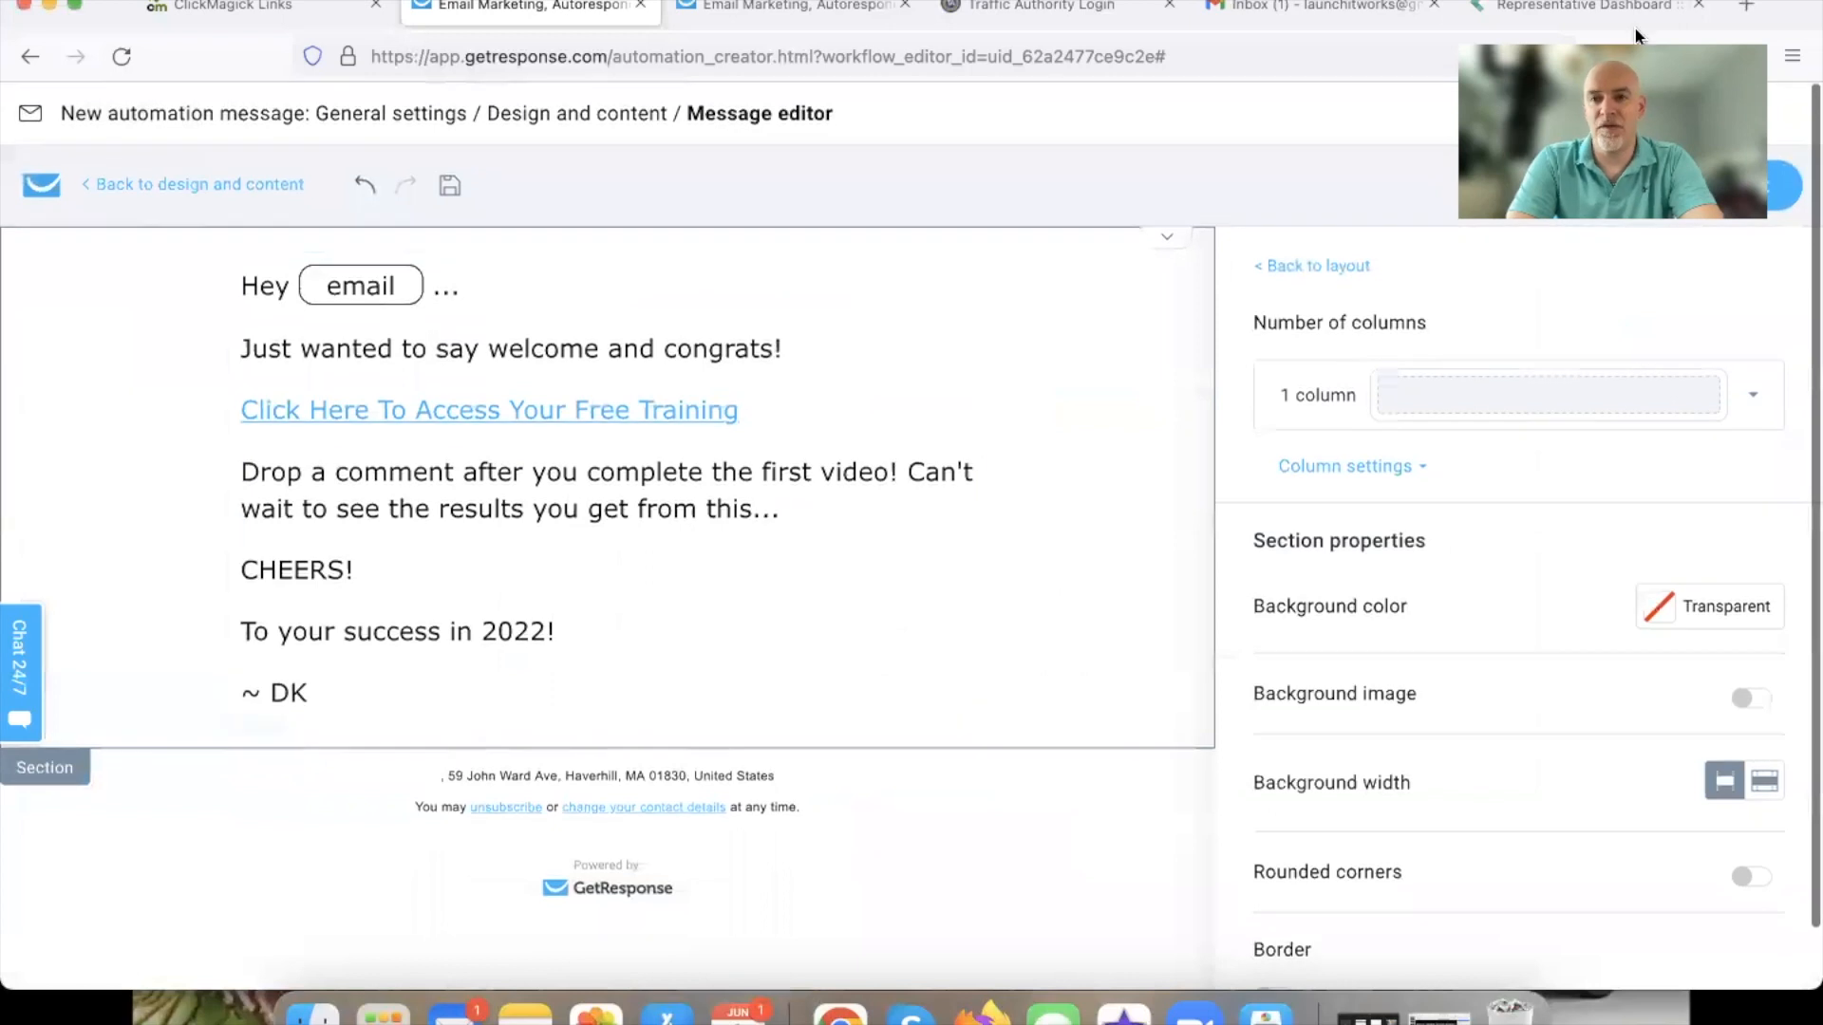
pyautogui.click(1746, 174)
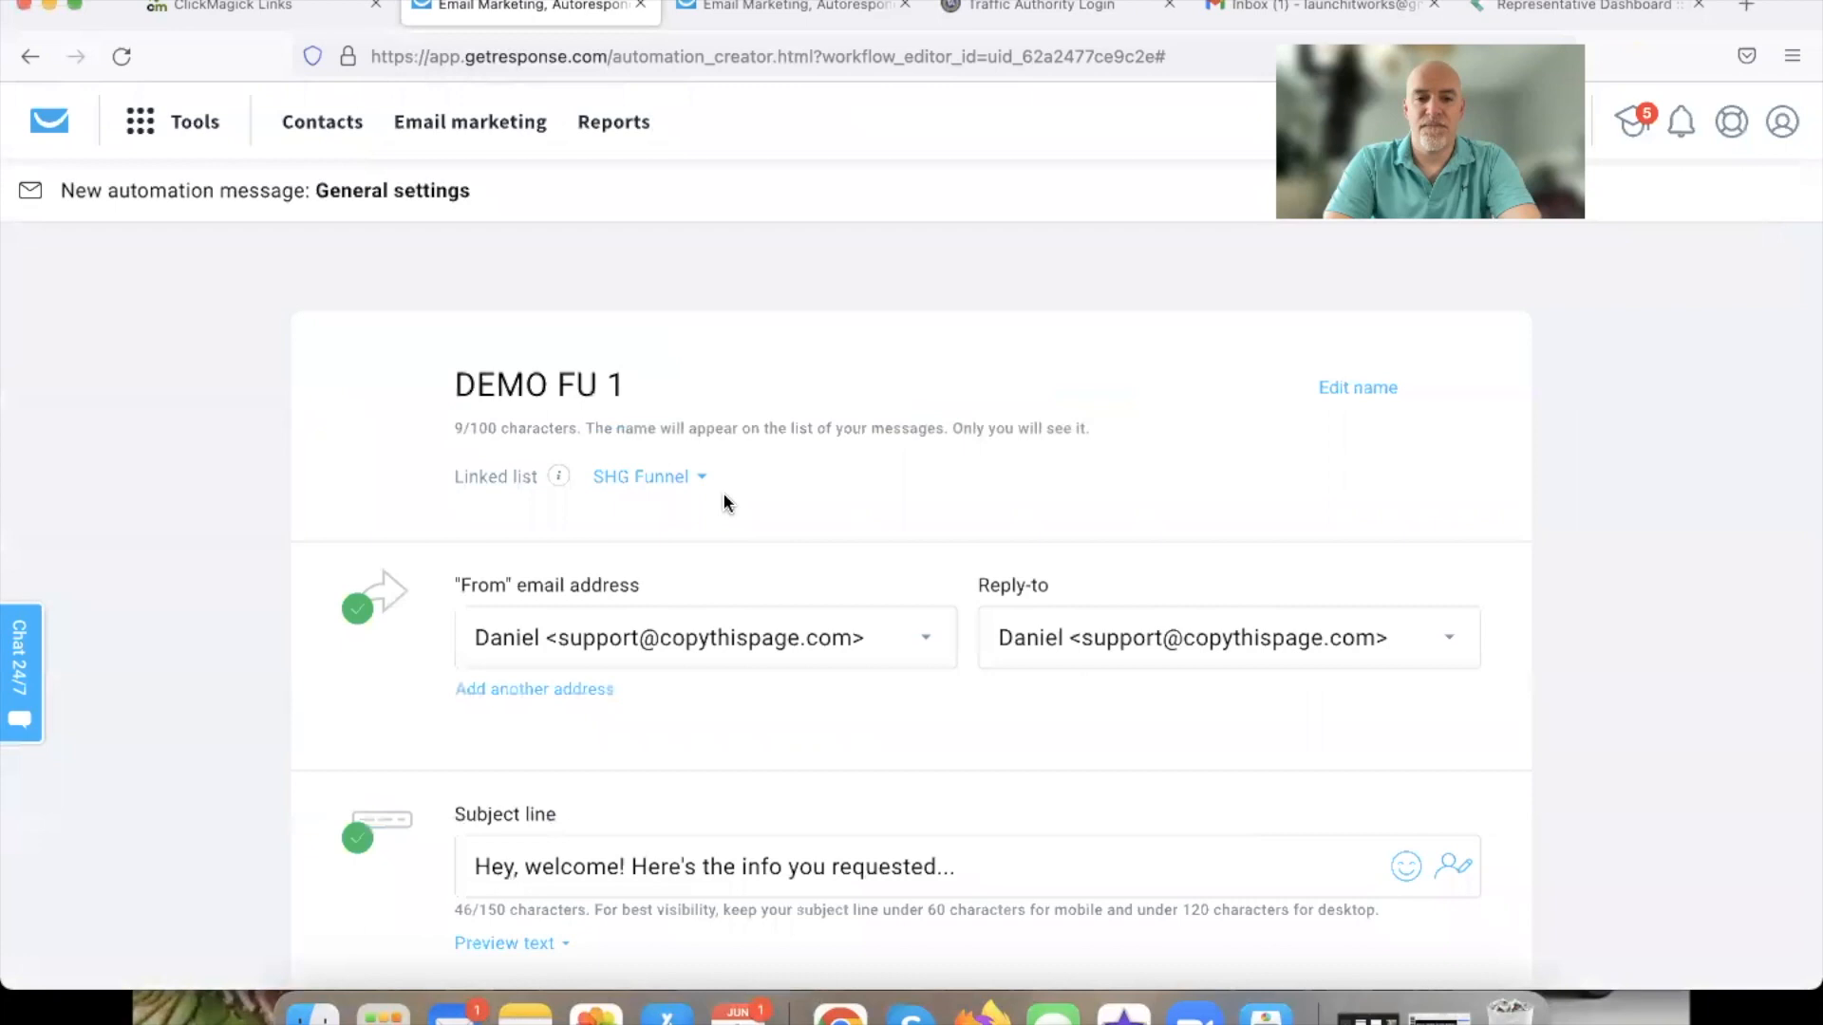
# Send a test message of DEMO FU 1 to the account's Gmail address.
pyautogui.scroll(-10, 724, 499)
pyautogui.scroll(-3, 724, 494)
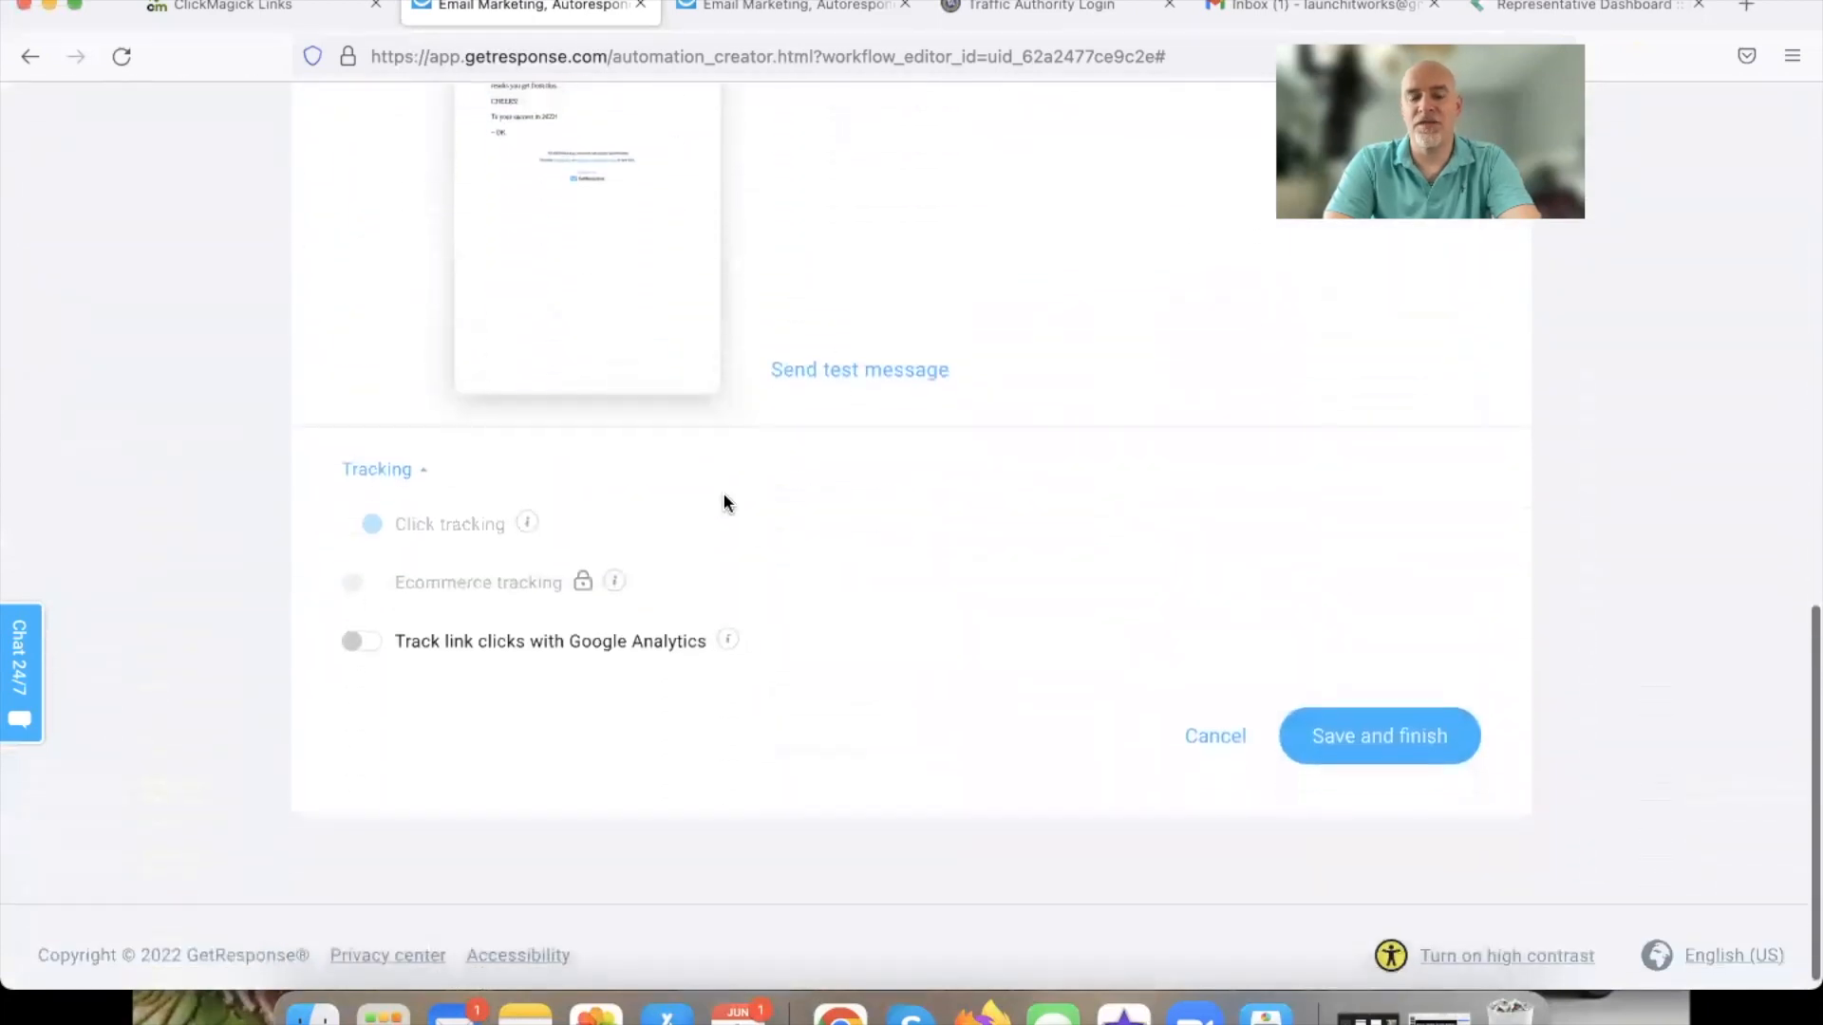
pyautogui.click(846, 371)
pyautogui.click(791, 408)
pyautogui.scroll(5, 809, 573)
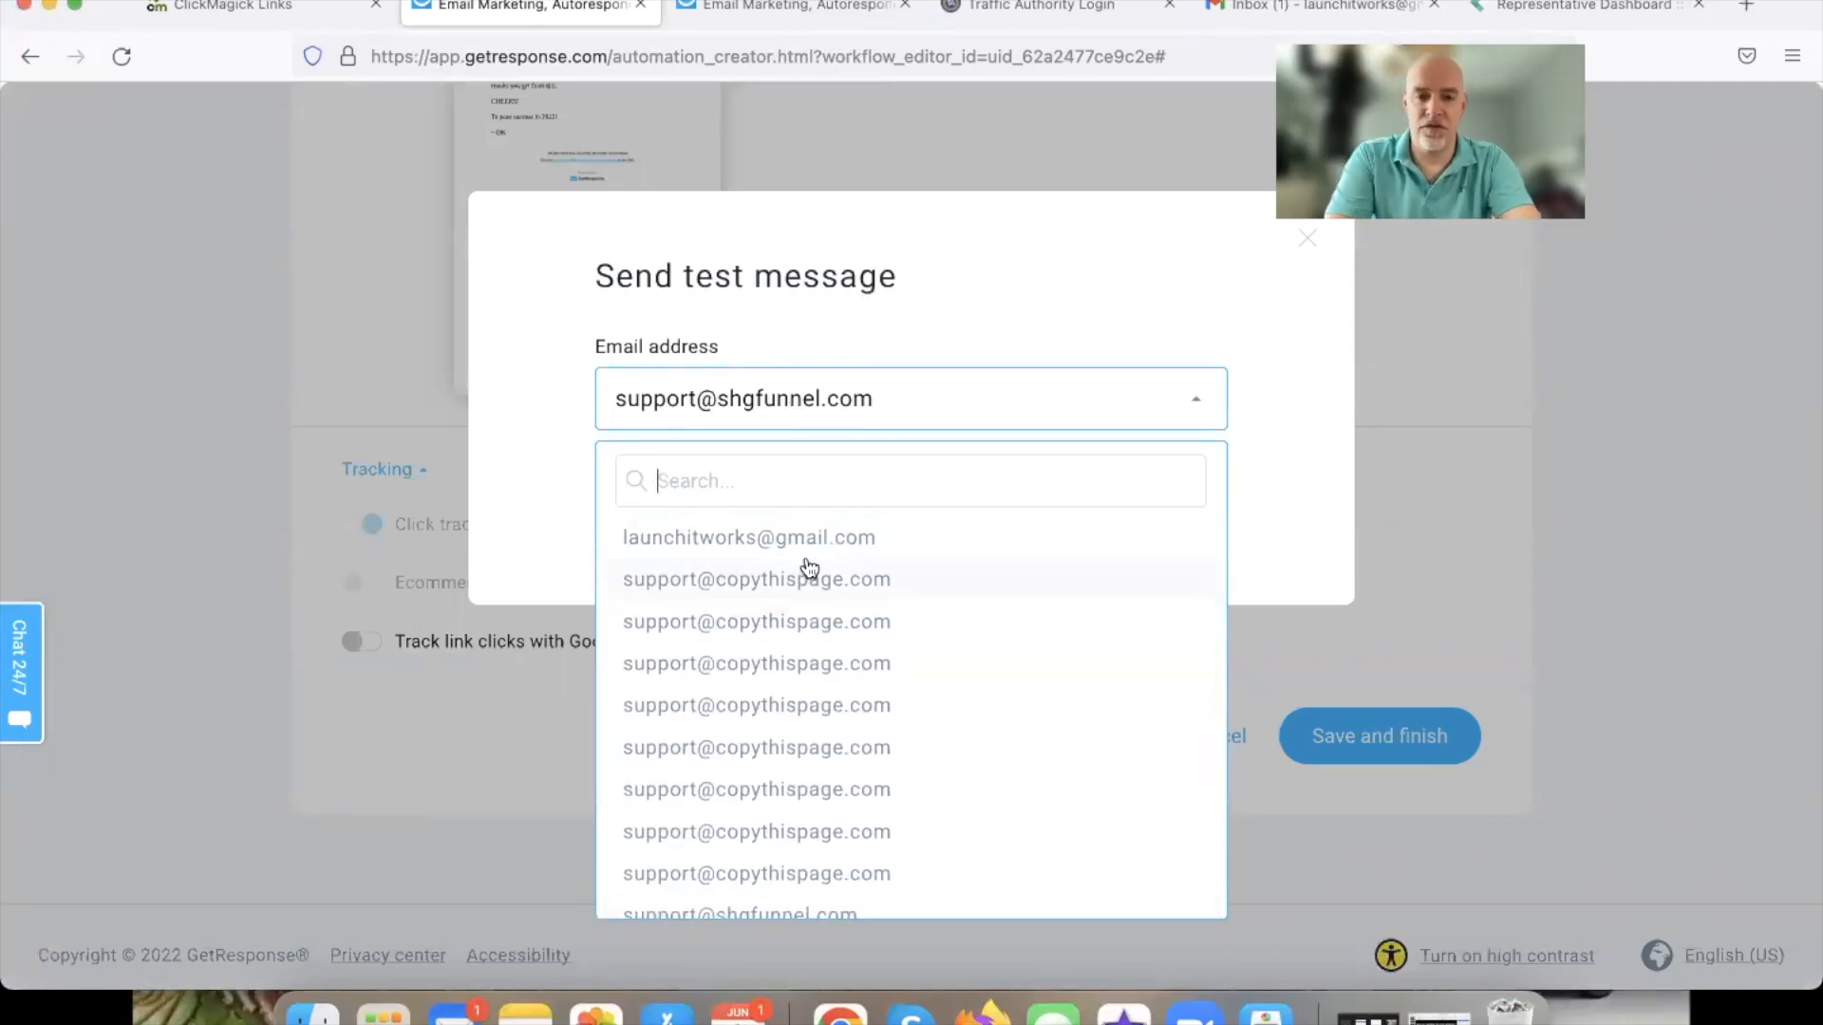
pyautogui.click(819, 546)
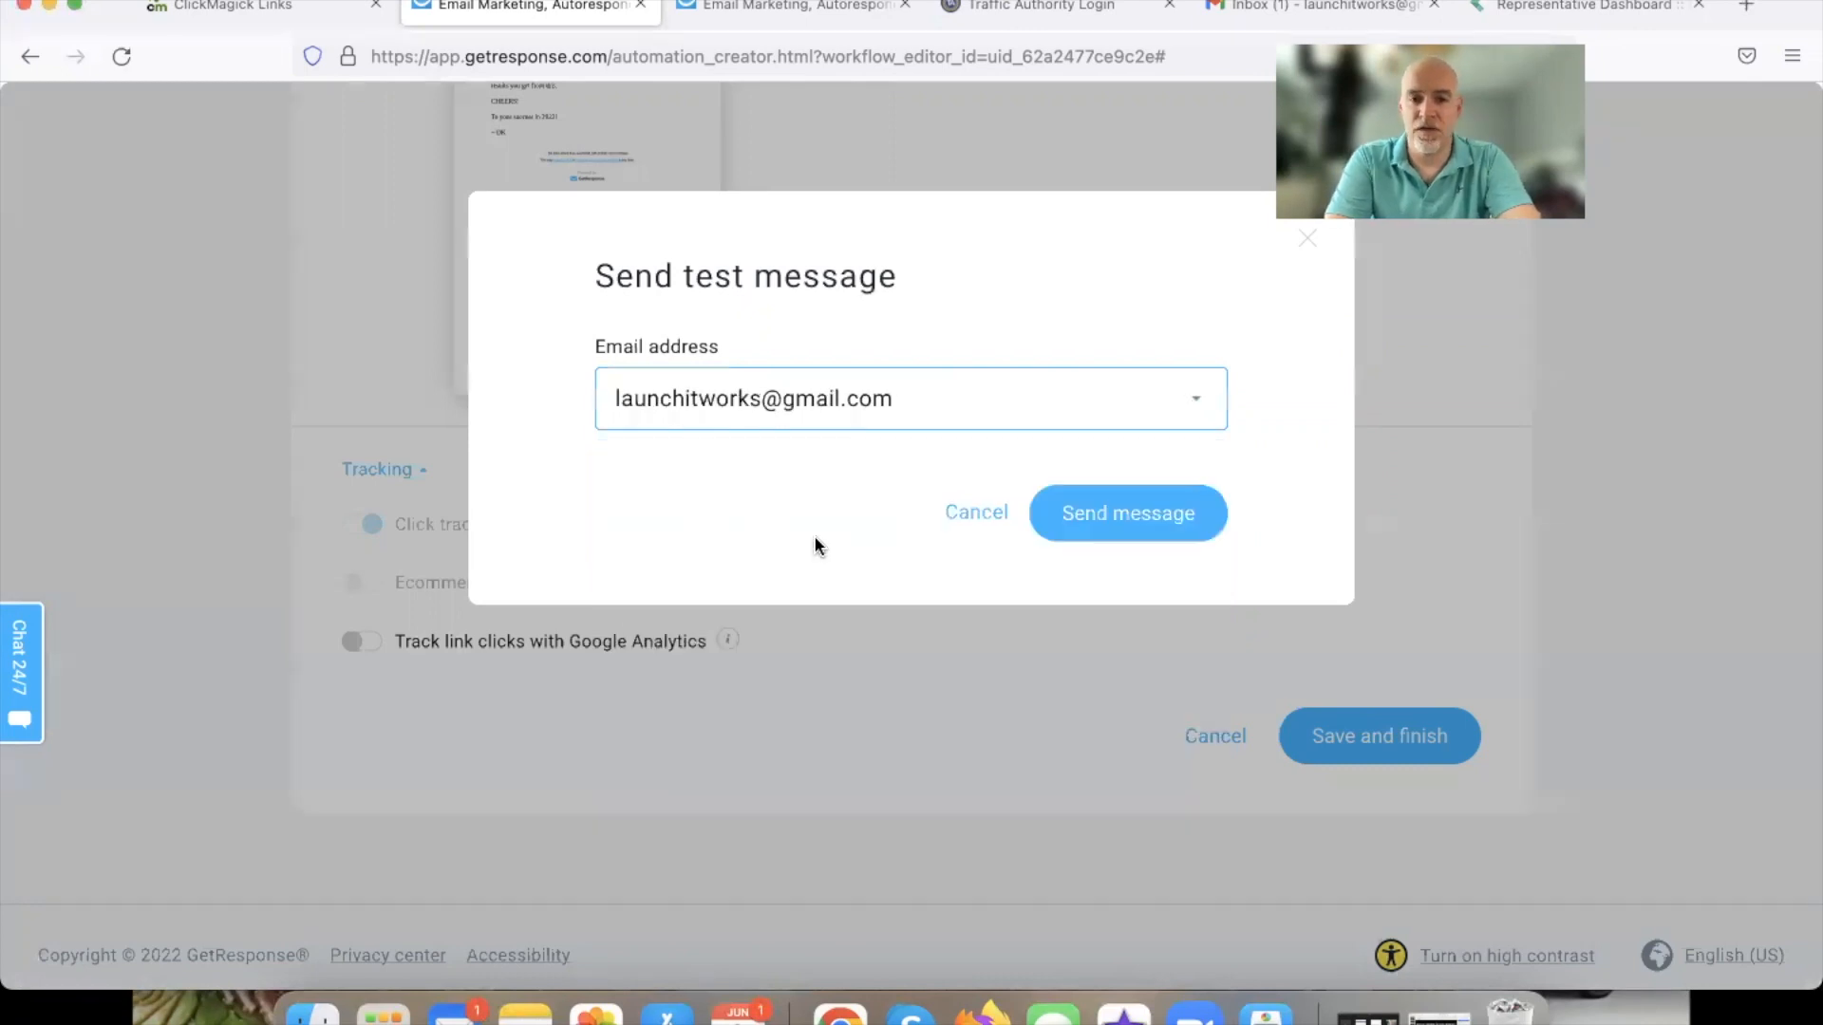
pyautogui.click(1087, 535)
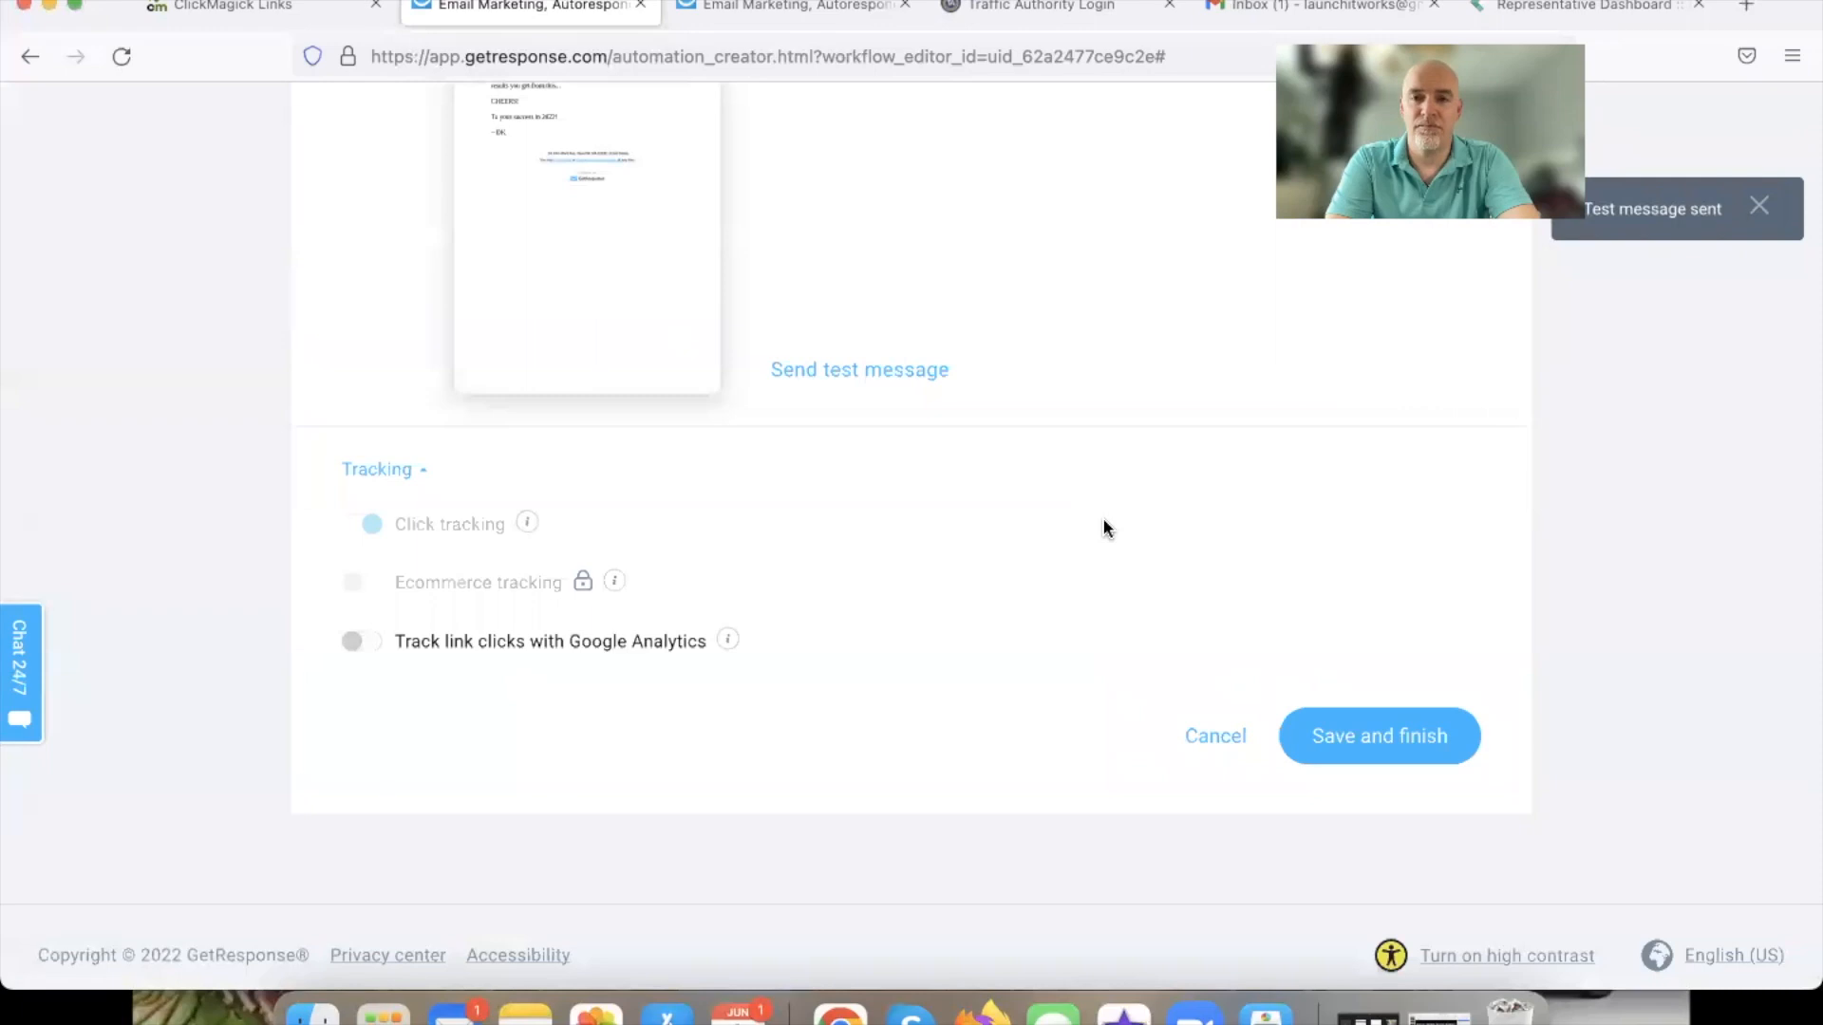
# Switch to Gmail, refresh the inbox and delete the Tripadvisor "Congrats! Your review is posted" email.
pyautogui.click(1266, 12)
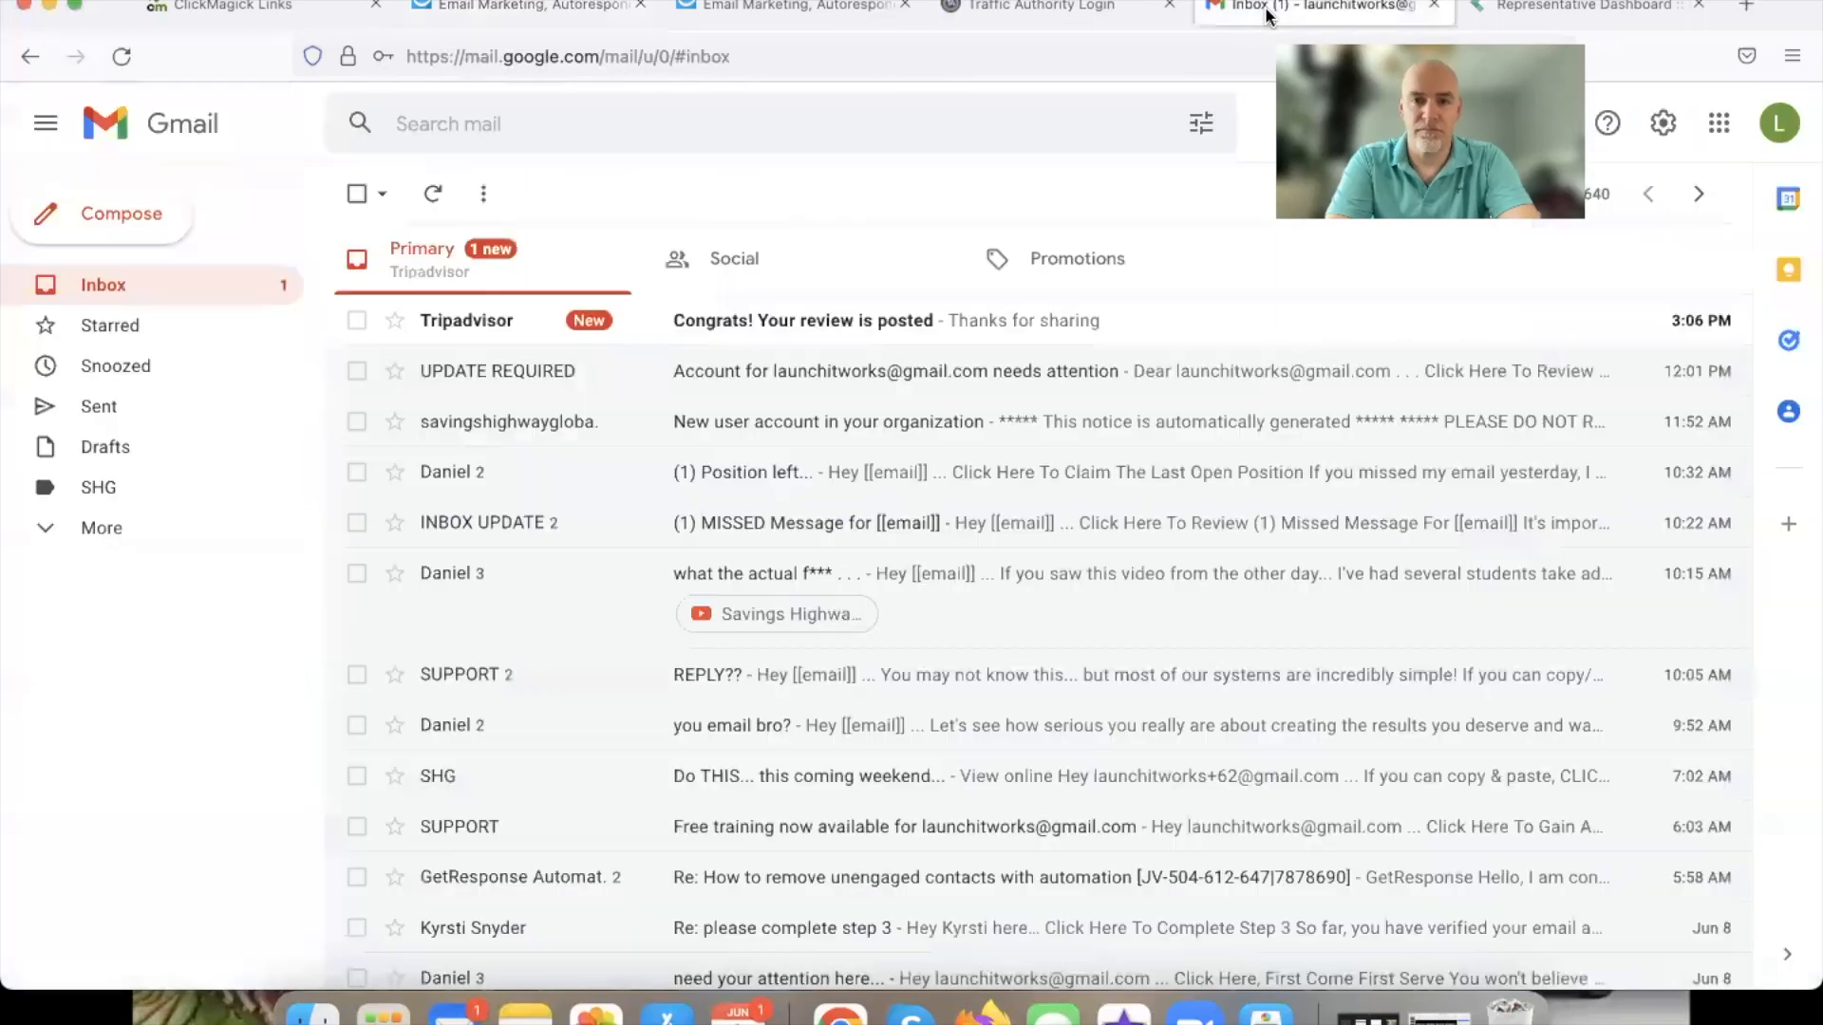
pyautogui.click(436, 209)
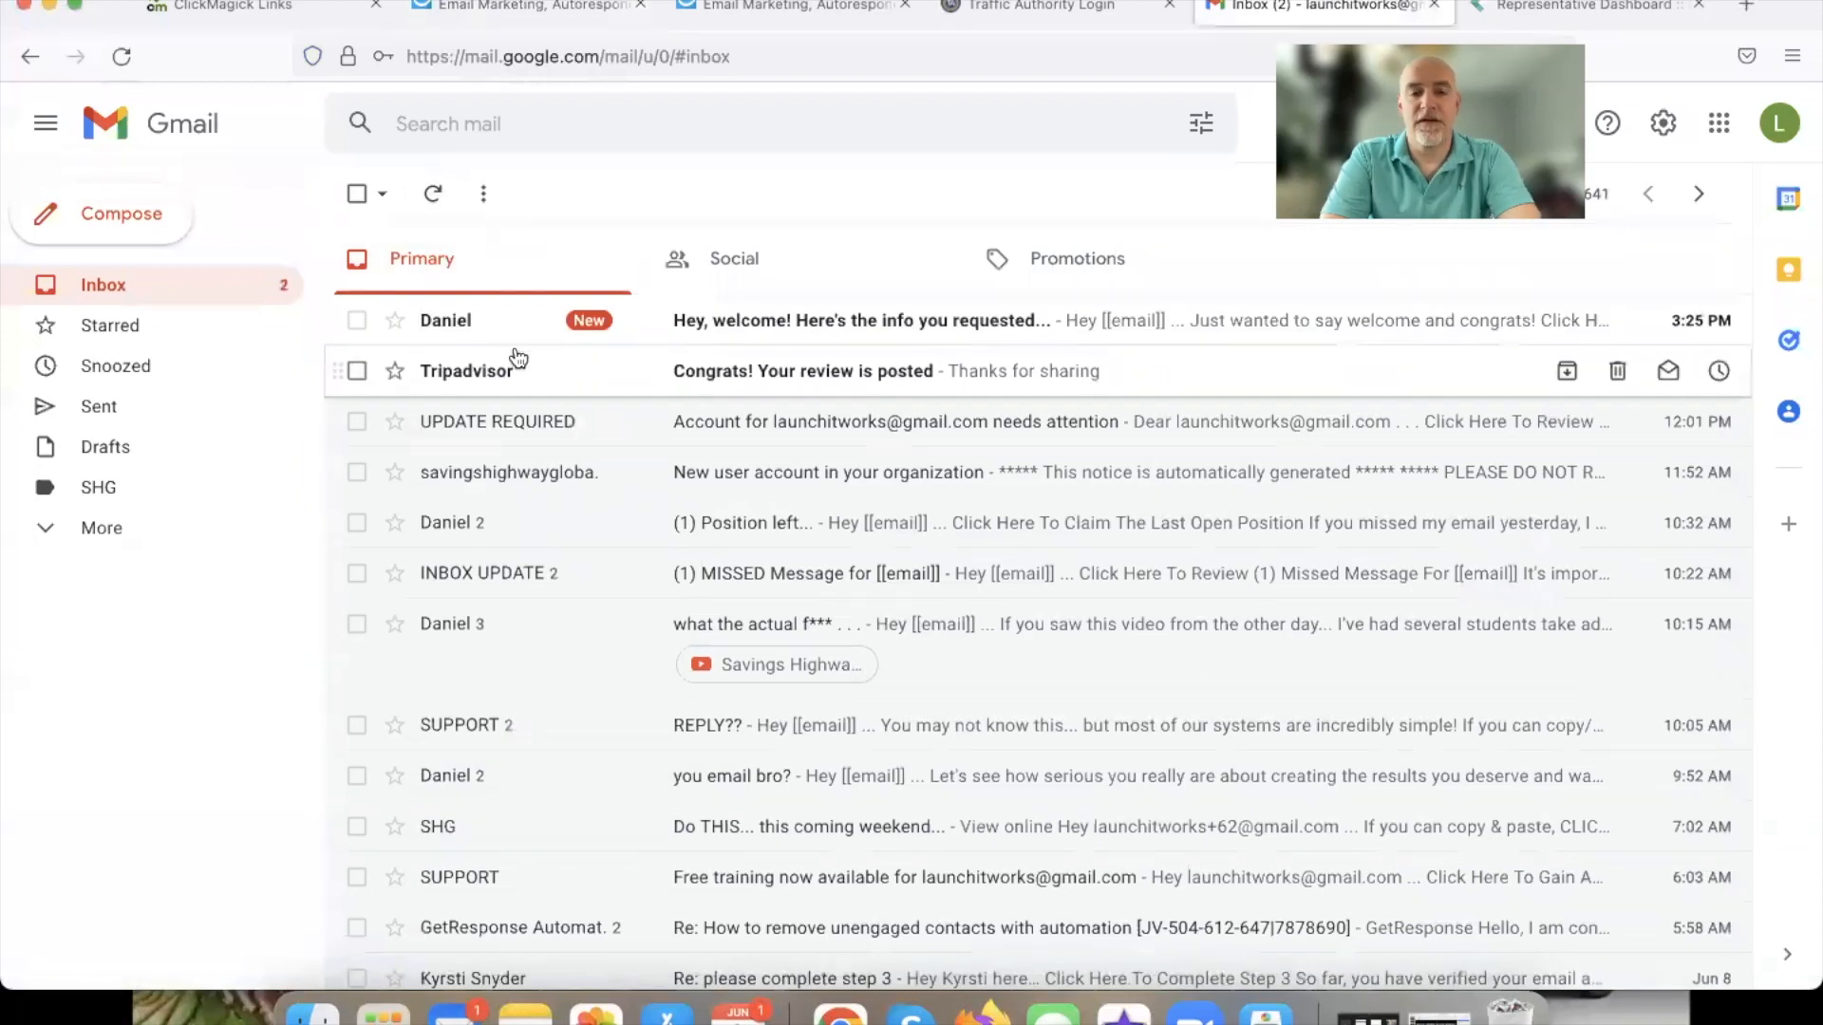
pyautogui.click(357, 371)
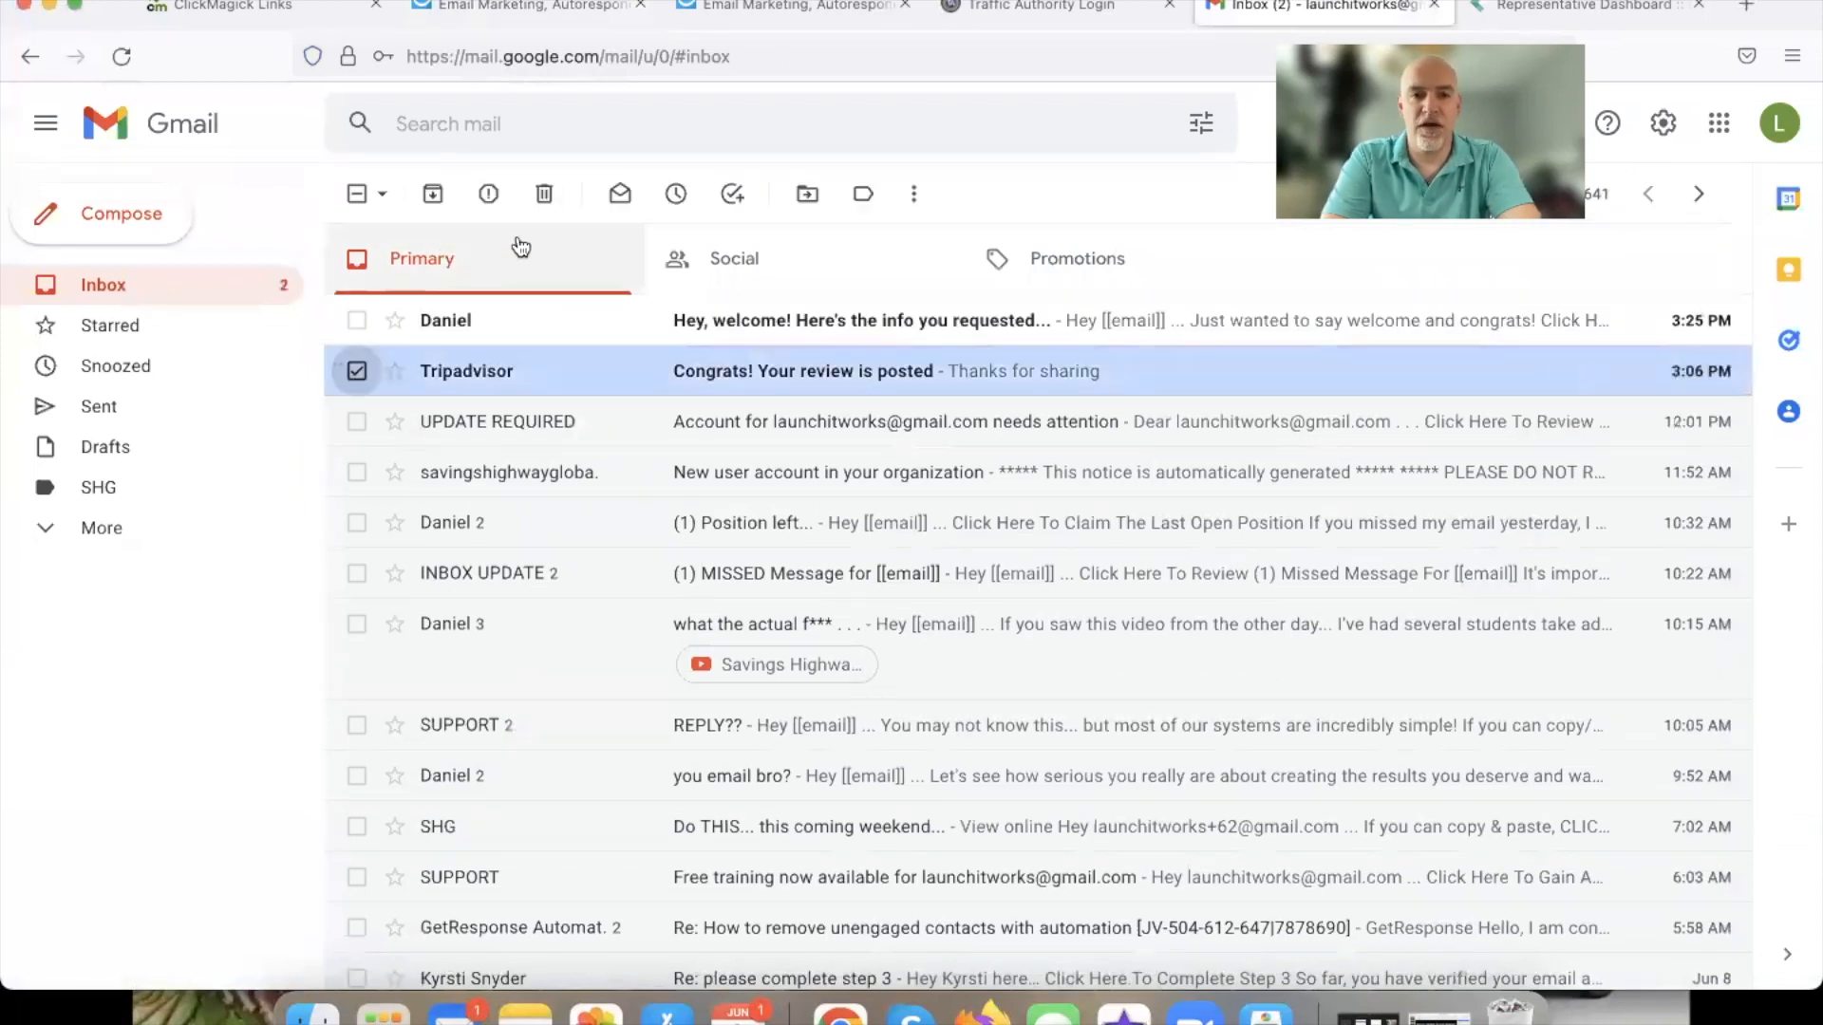
pyautogui.click(544, 195)
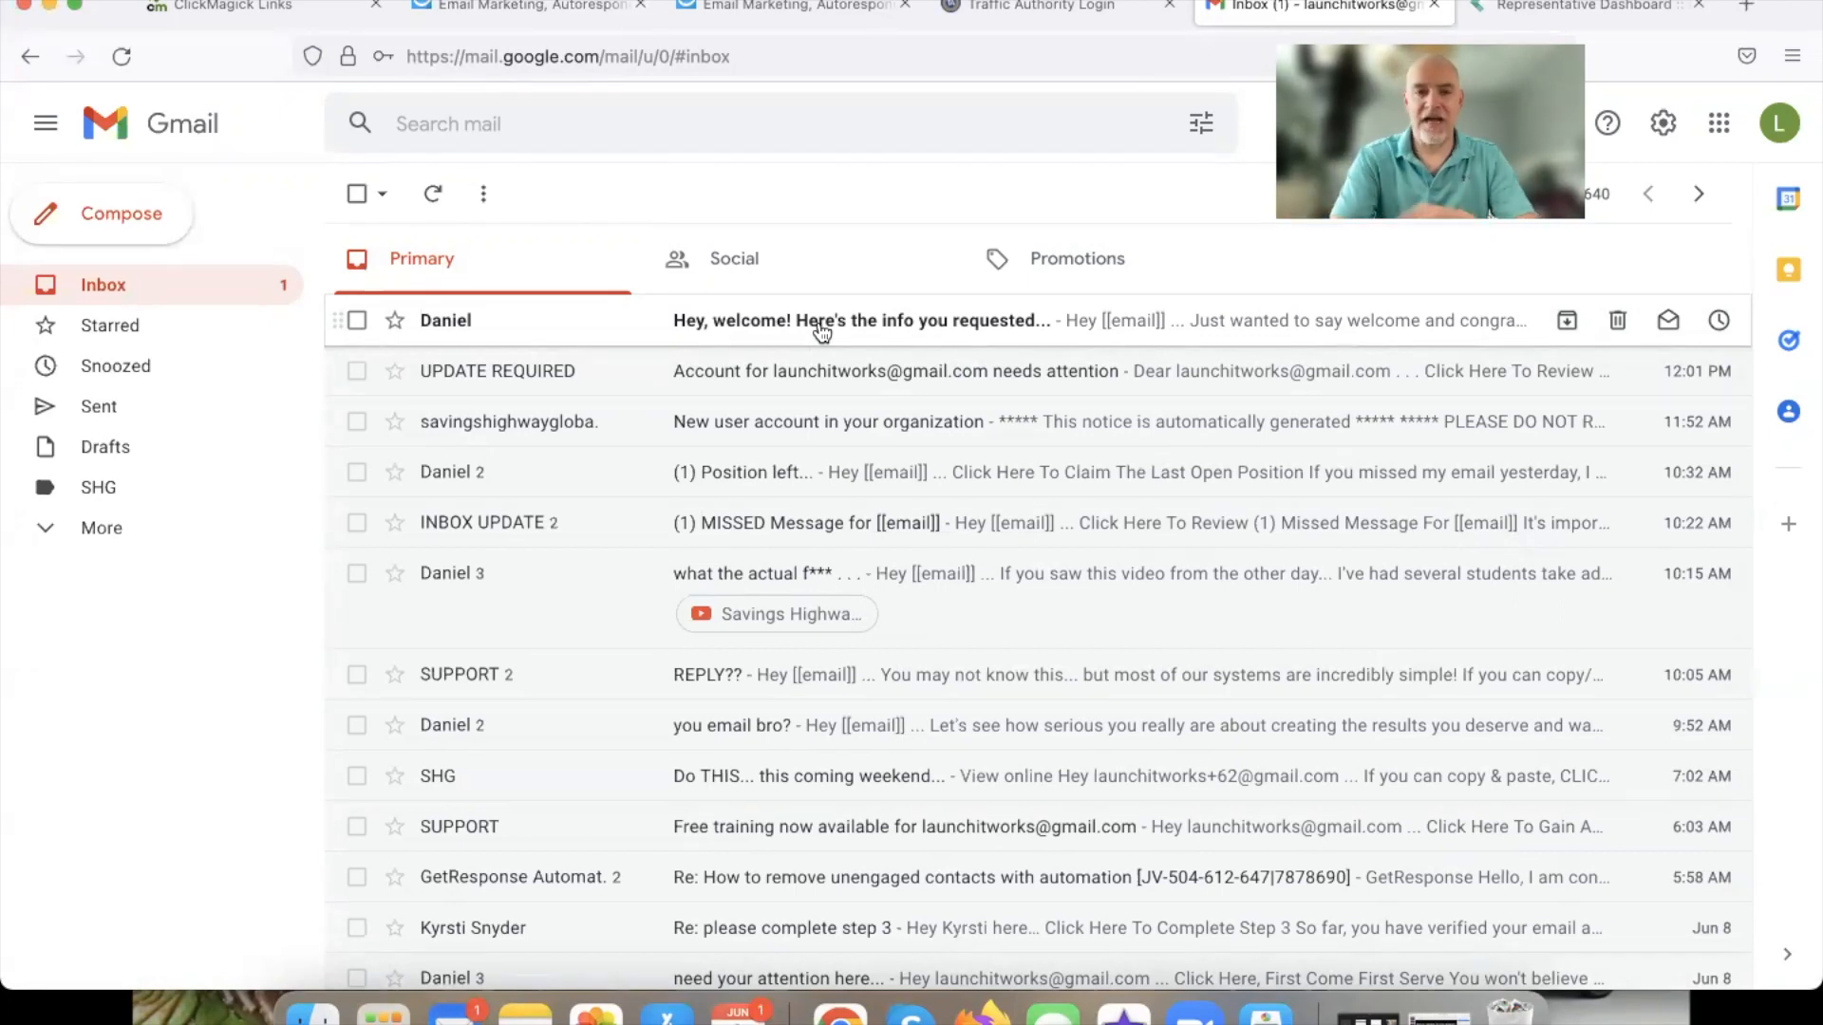
# Open the test email "Hey, welcome! Here's the info you requested..." and follow its training link.
pyautogui.click(781, 321)
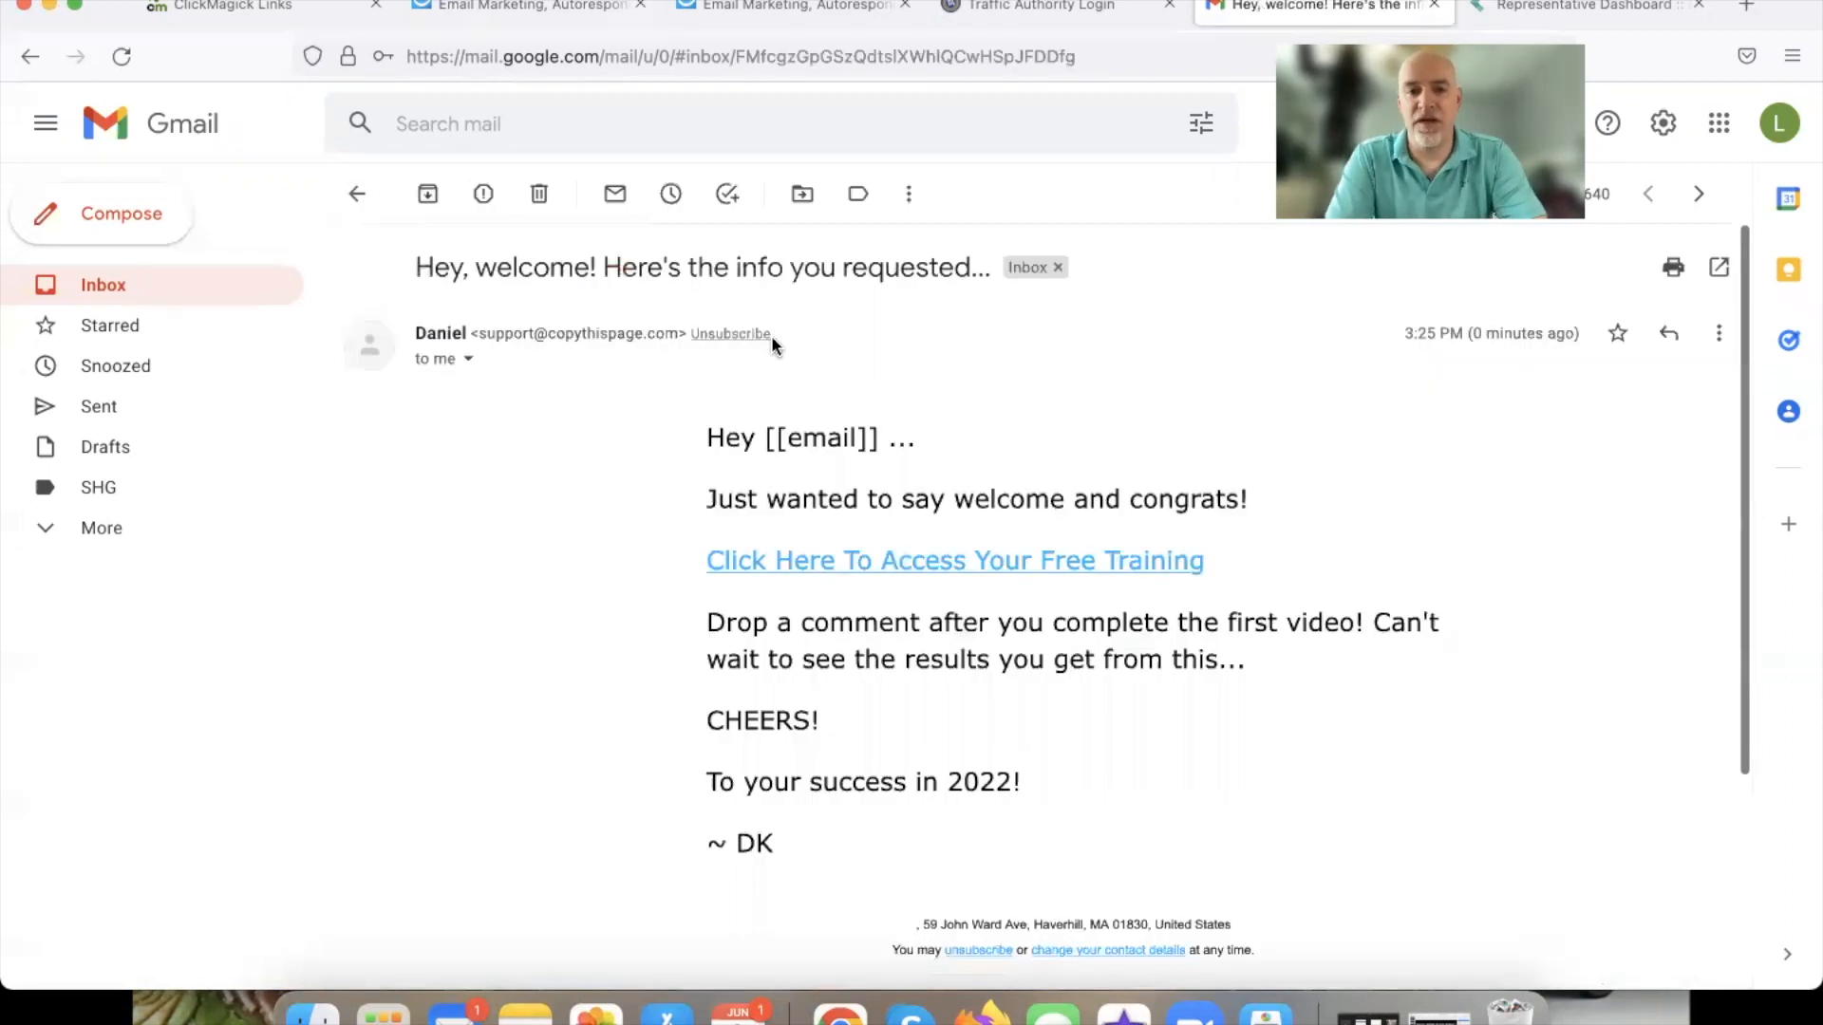
pyautogui.scroll(-3, 752, 569)
pyautogui.click(862, 406)
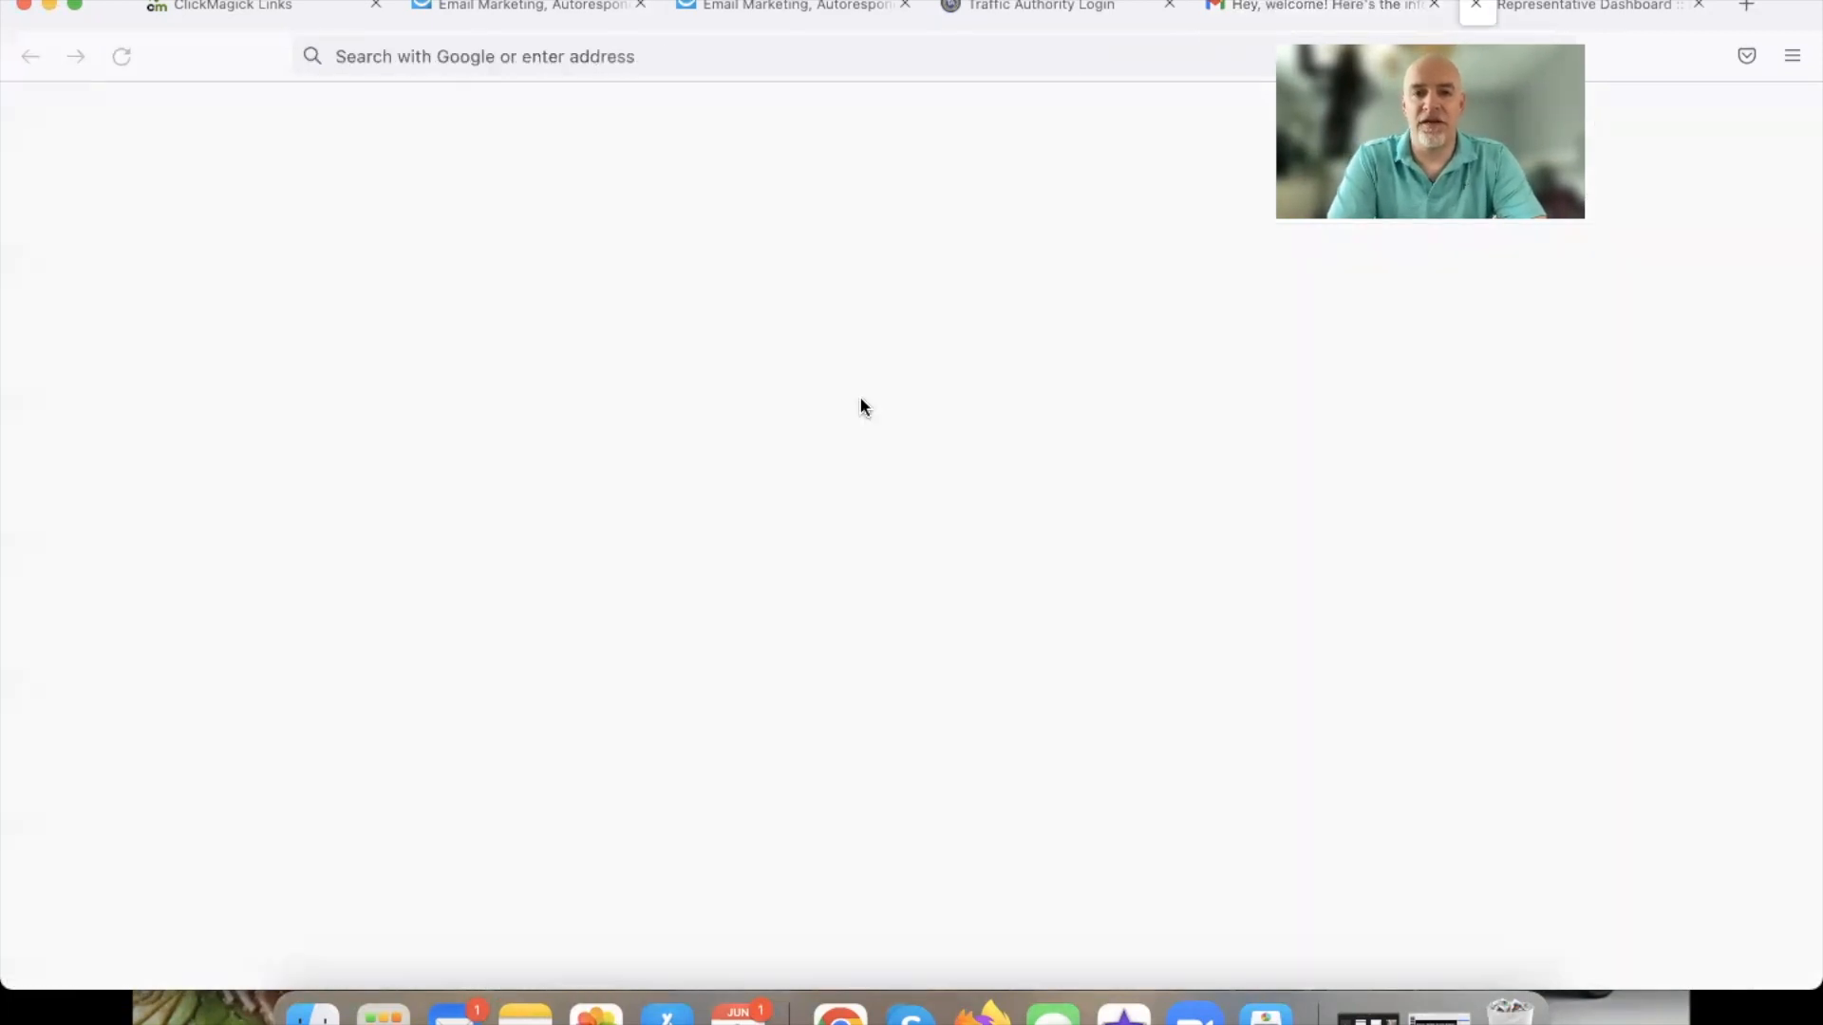
# Return to the test email in Gmail and examine how the personalised greeting line is rendered.
pyautogui.click(1143, 14)
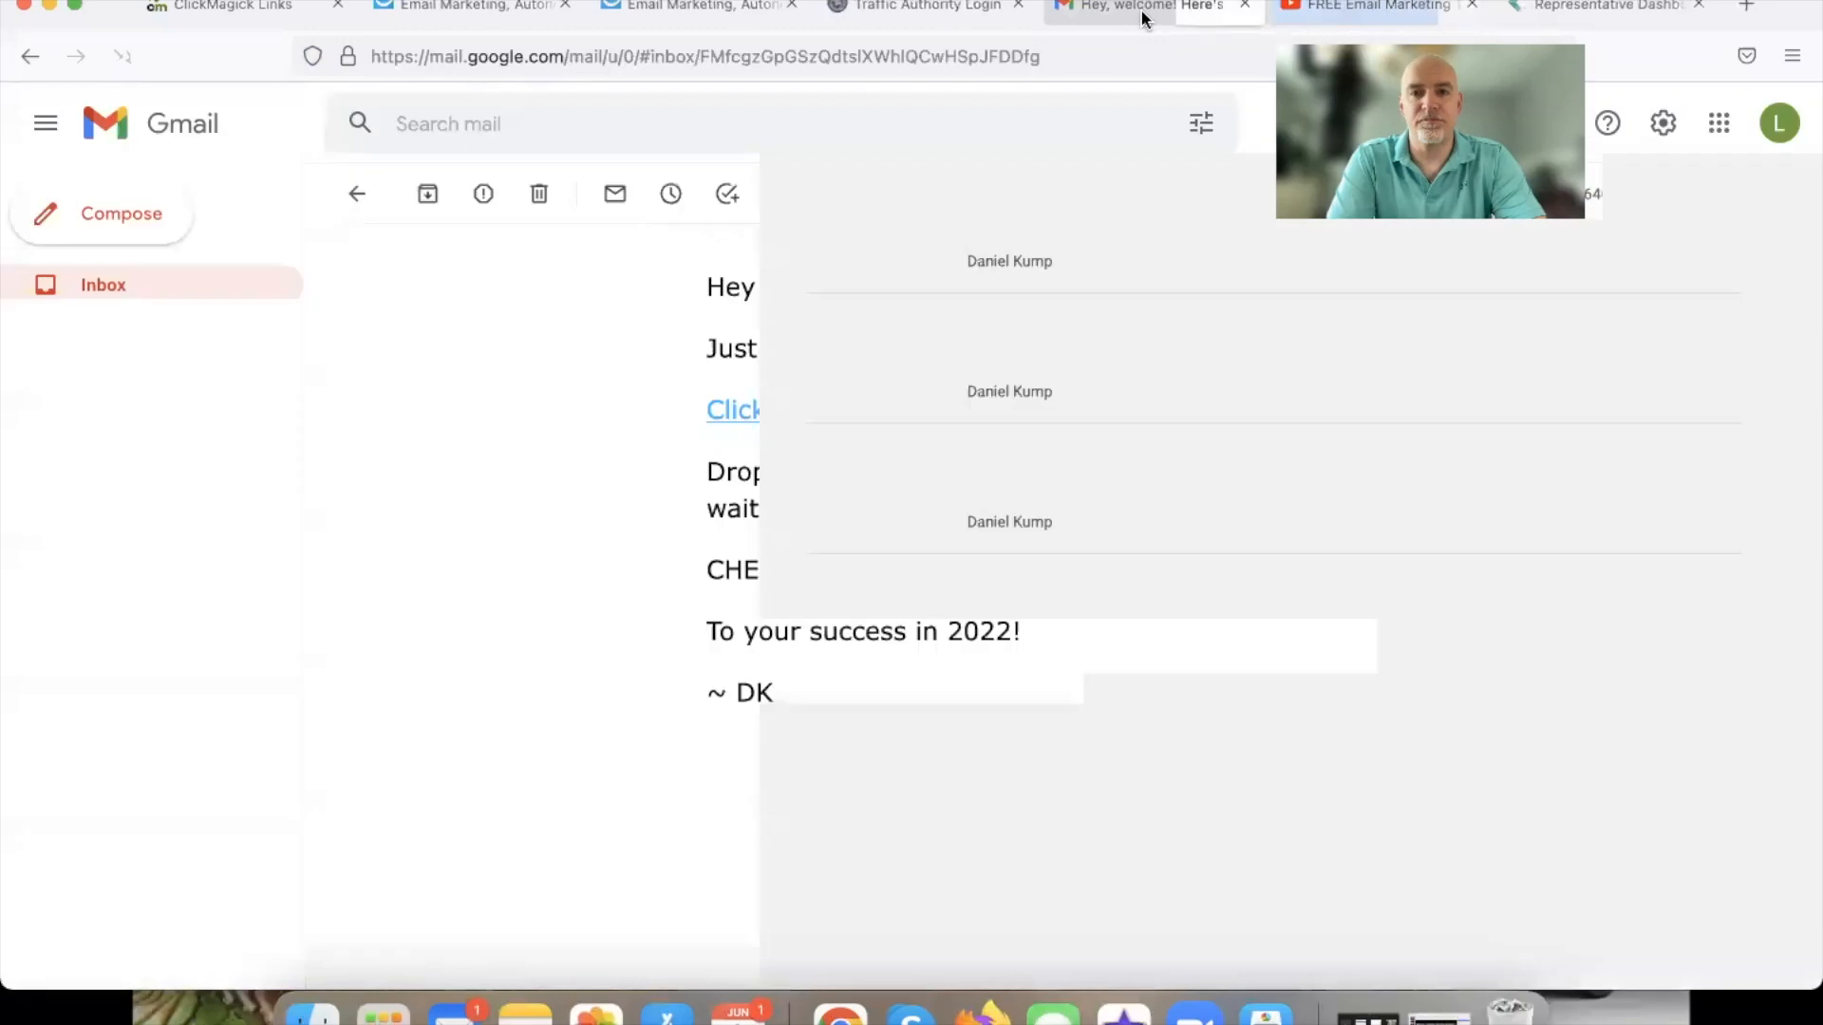
pyautogui.scroll(1, 1024, 397)
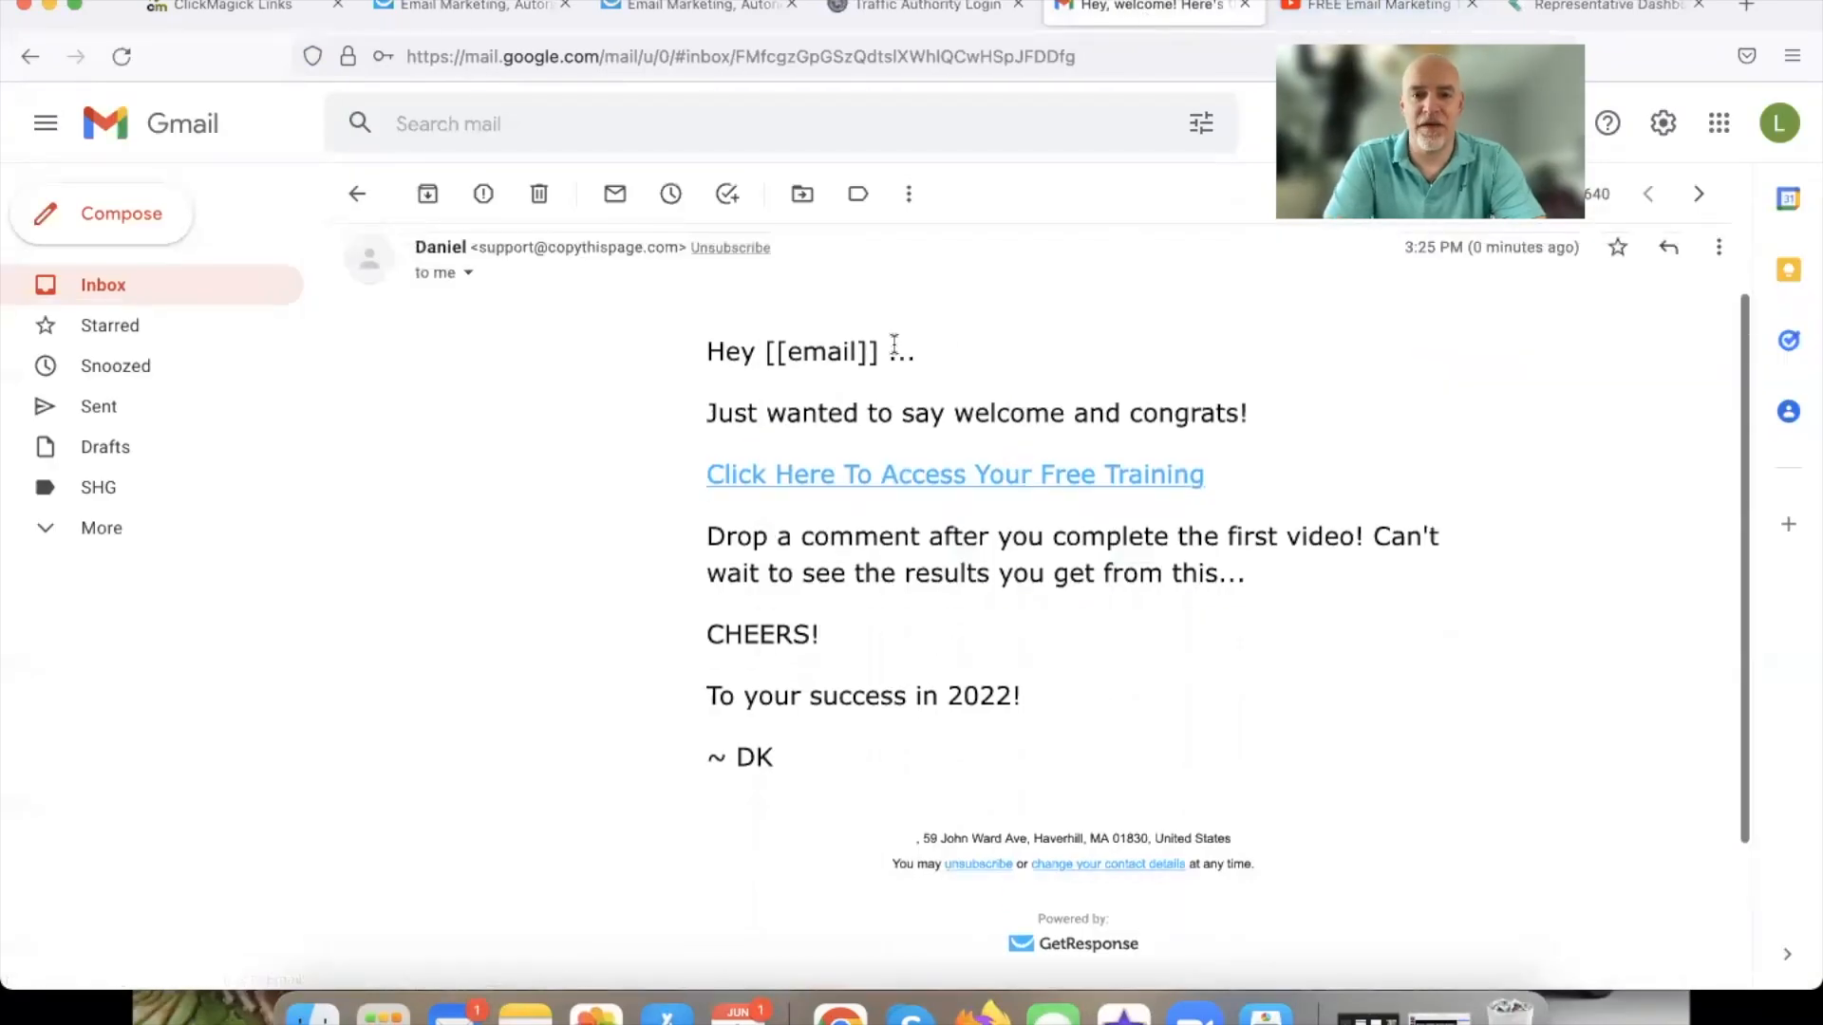
pyautogui.moveTo(917, 351); pyautogui.dragTo(720, 347)
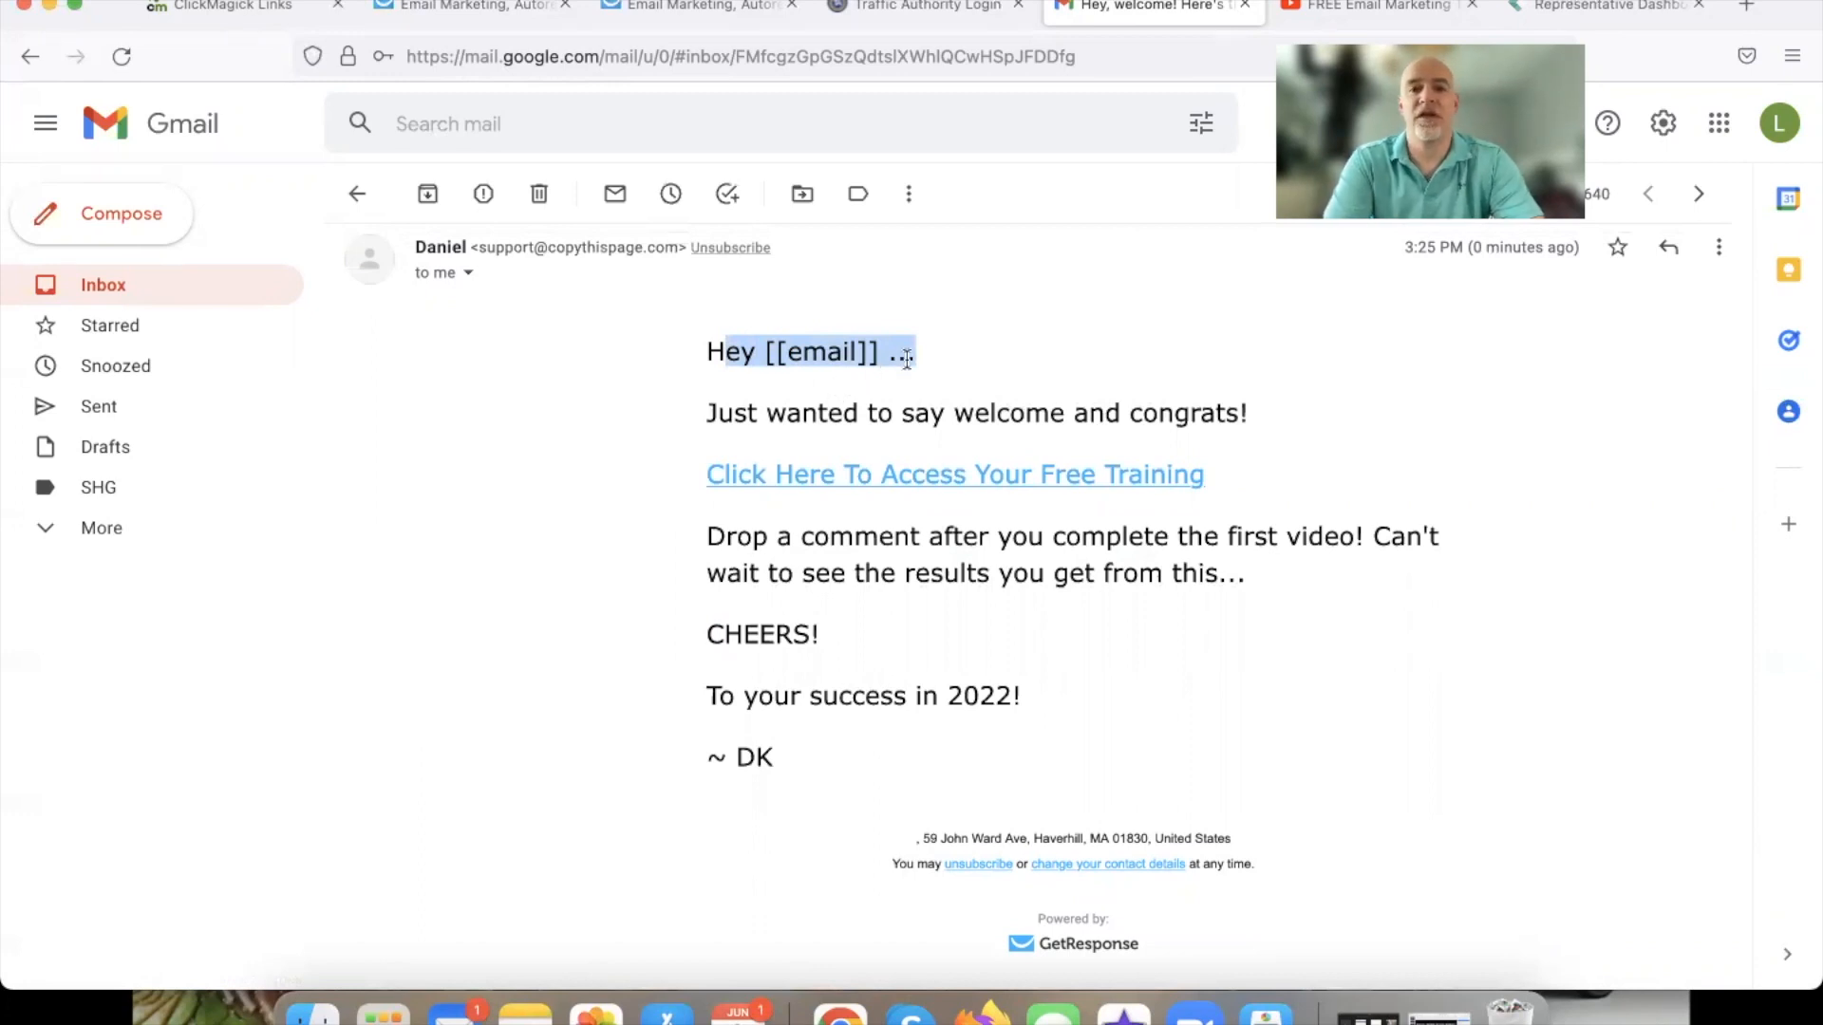
pyautogui.click(907, 359)
# View the YouTube playlist opened by the training link, and return to the Gmail inbox.
pyautogui.click(1347, 11)
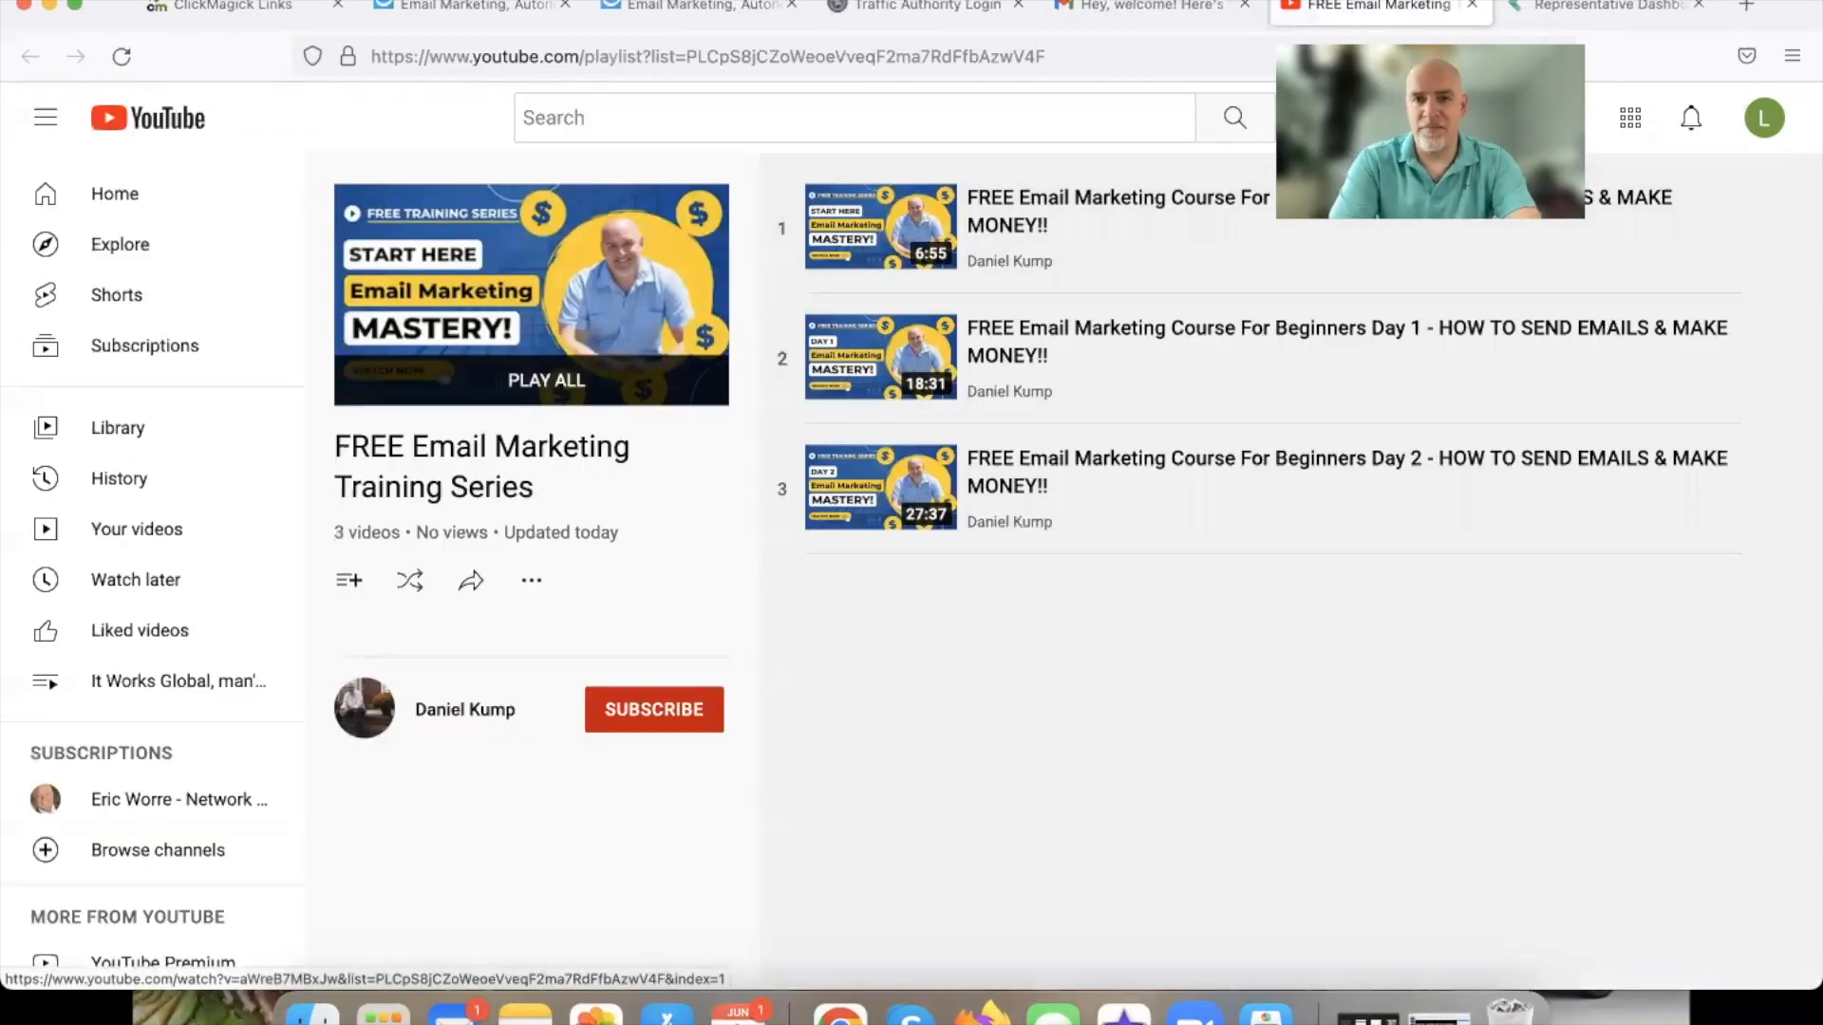
pyautogui.click(1164, 9)
pyautogui.click(356, 190)
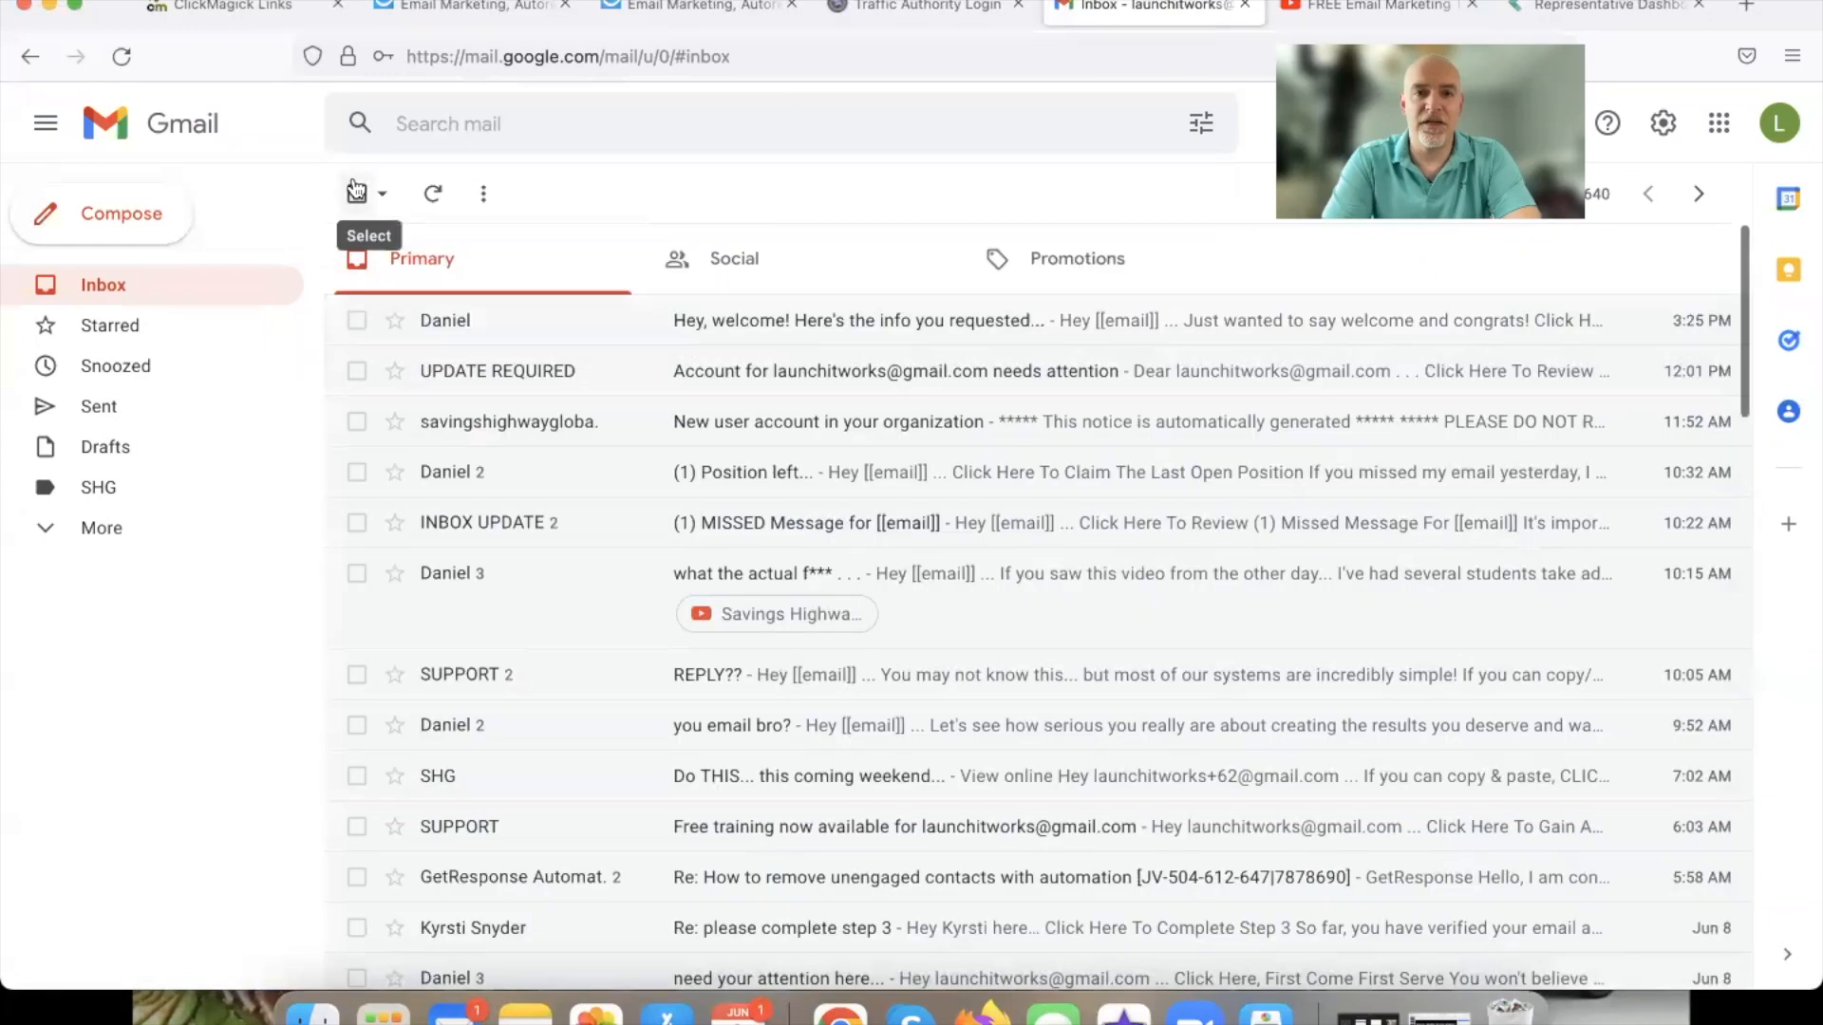
# Switch back to GetResponse, review the message settings, and save and finish DEMO FU 1.
pyautogui.click(480, 10)
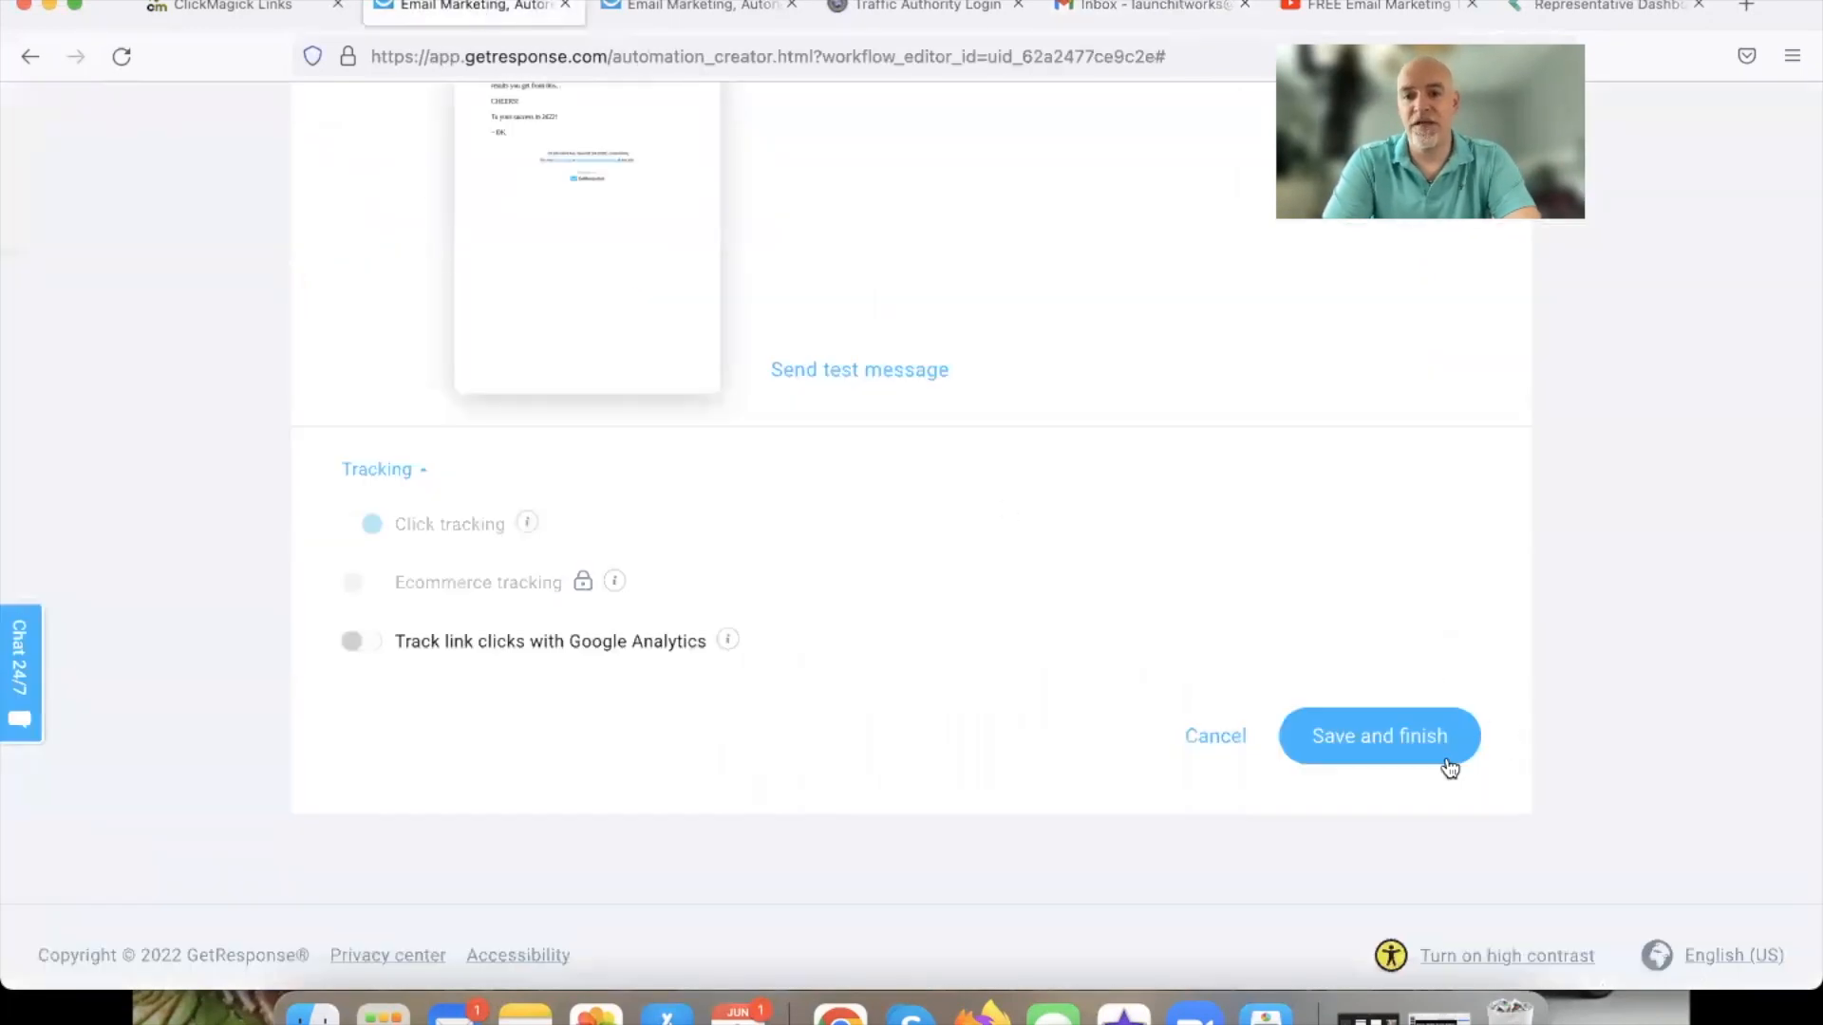
pyautogui.scroll(6, 987, 407)
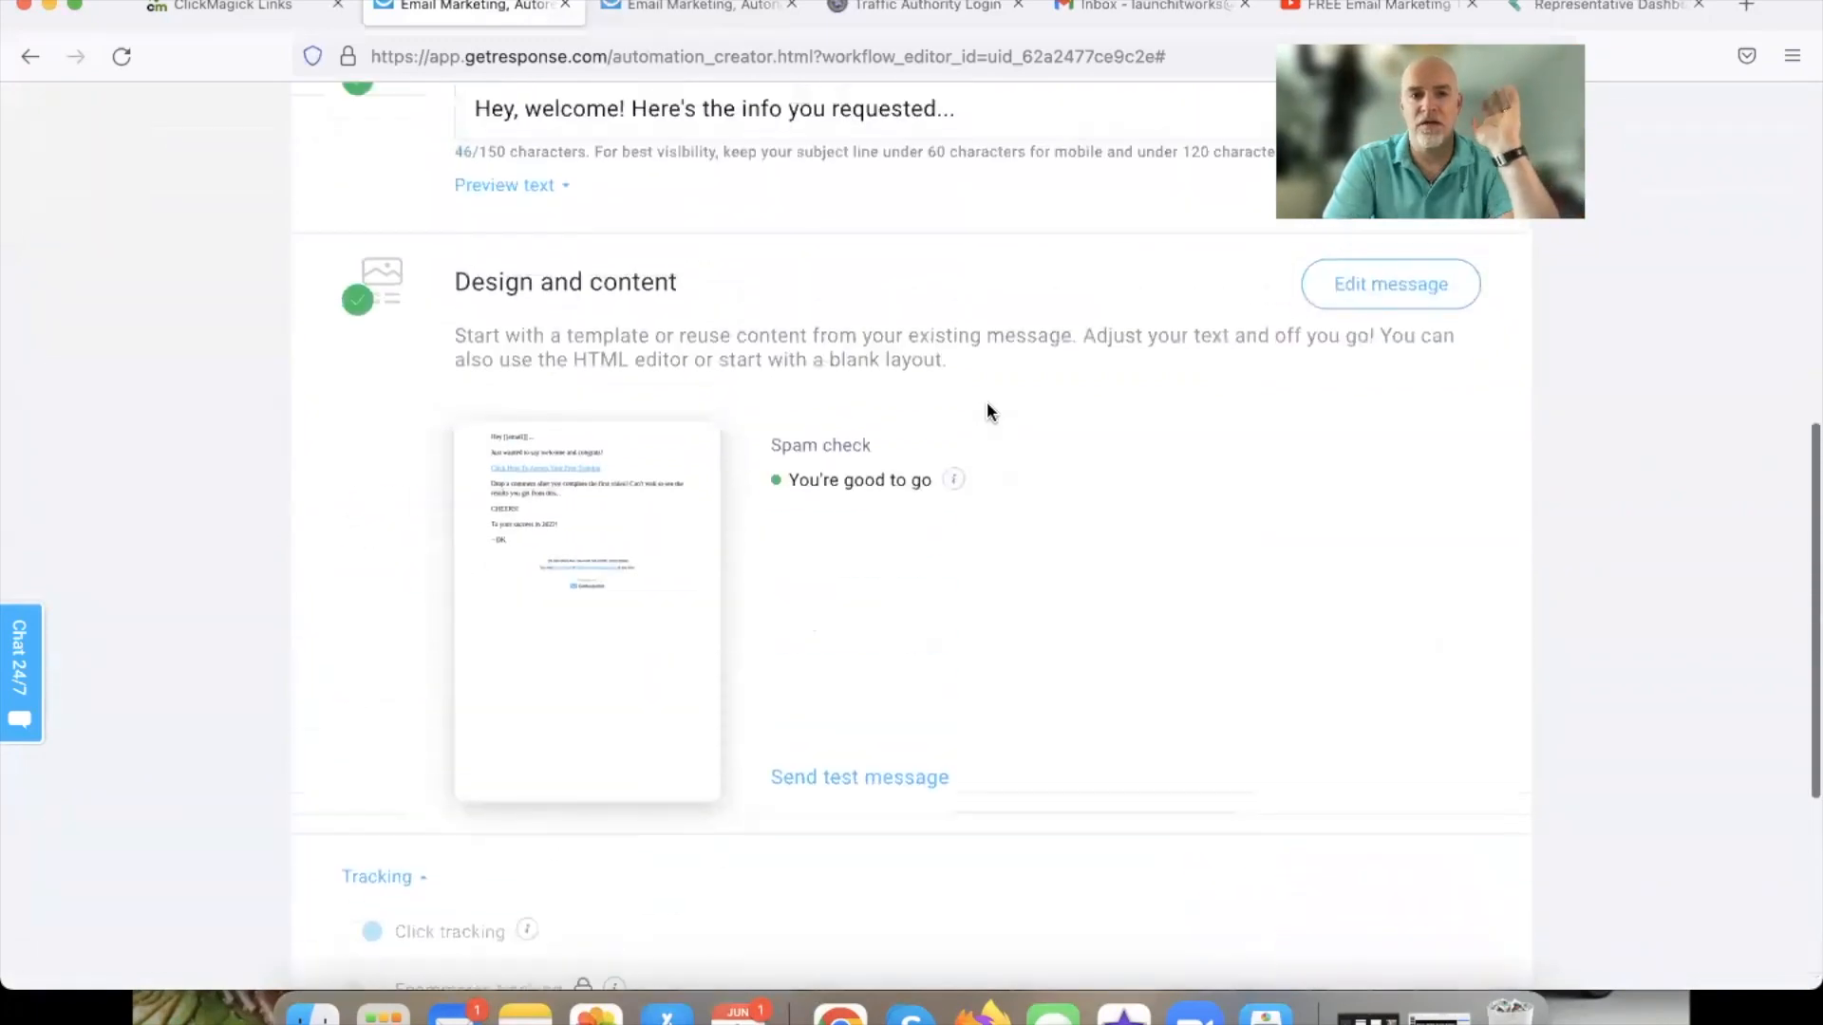
pyautogui.scroll(-6, 988, 406)
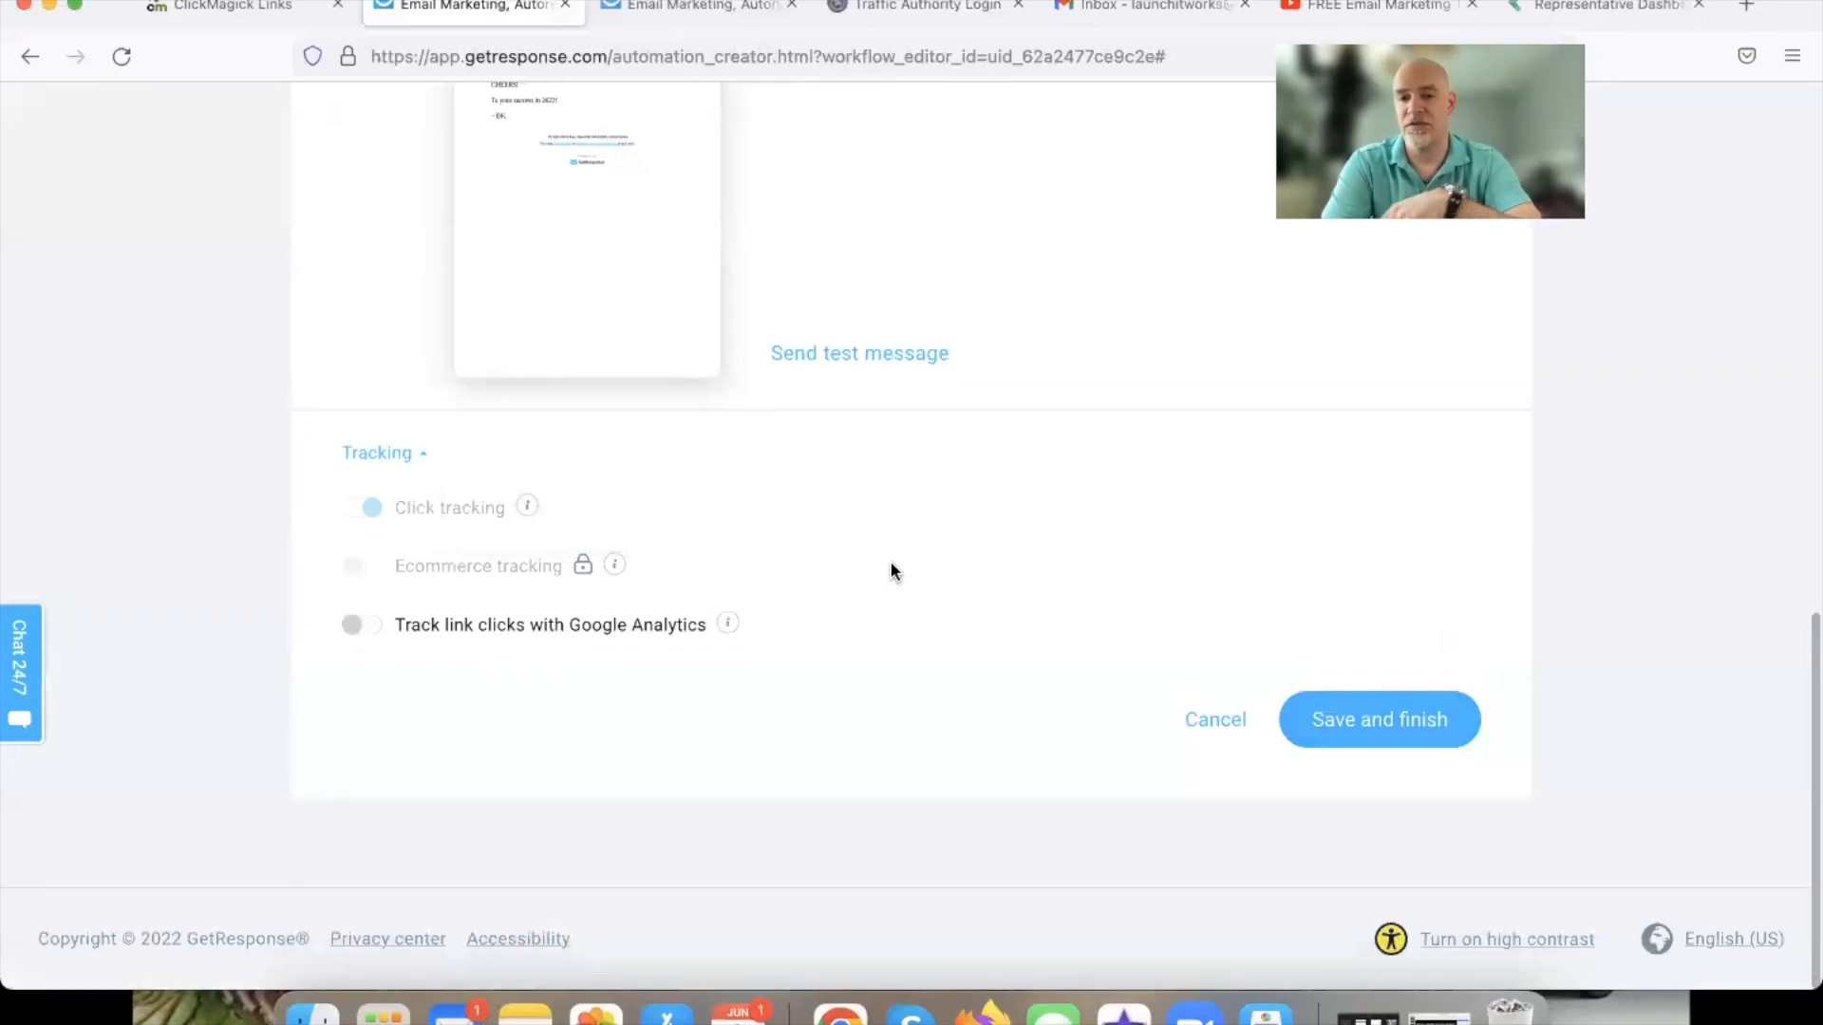
pyautogui.click(1375, 738)
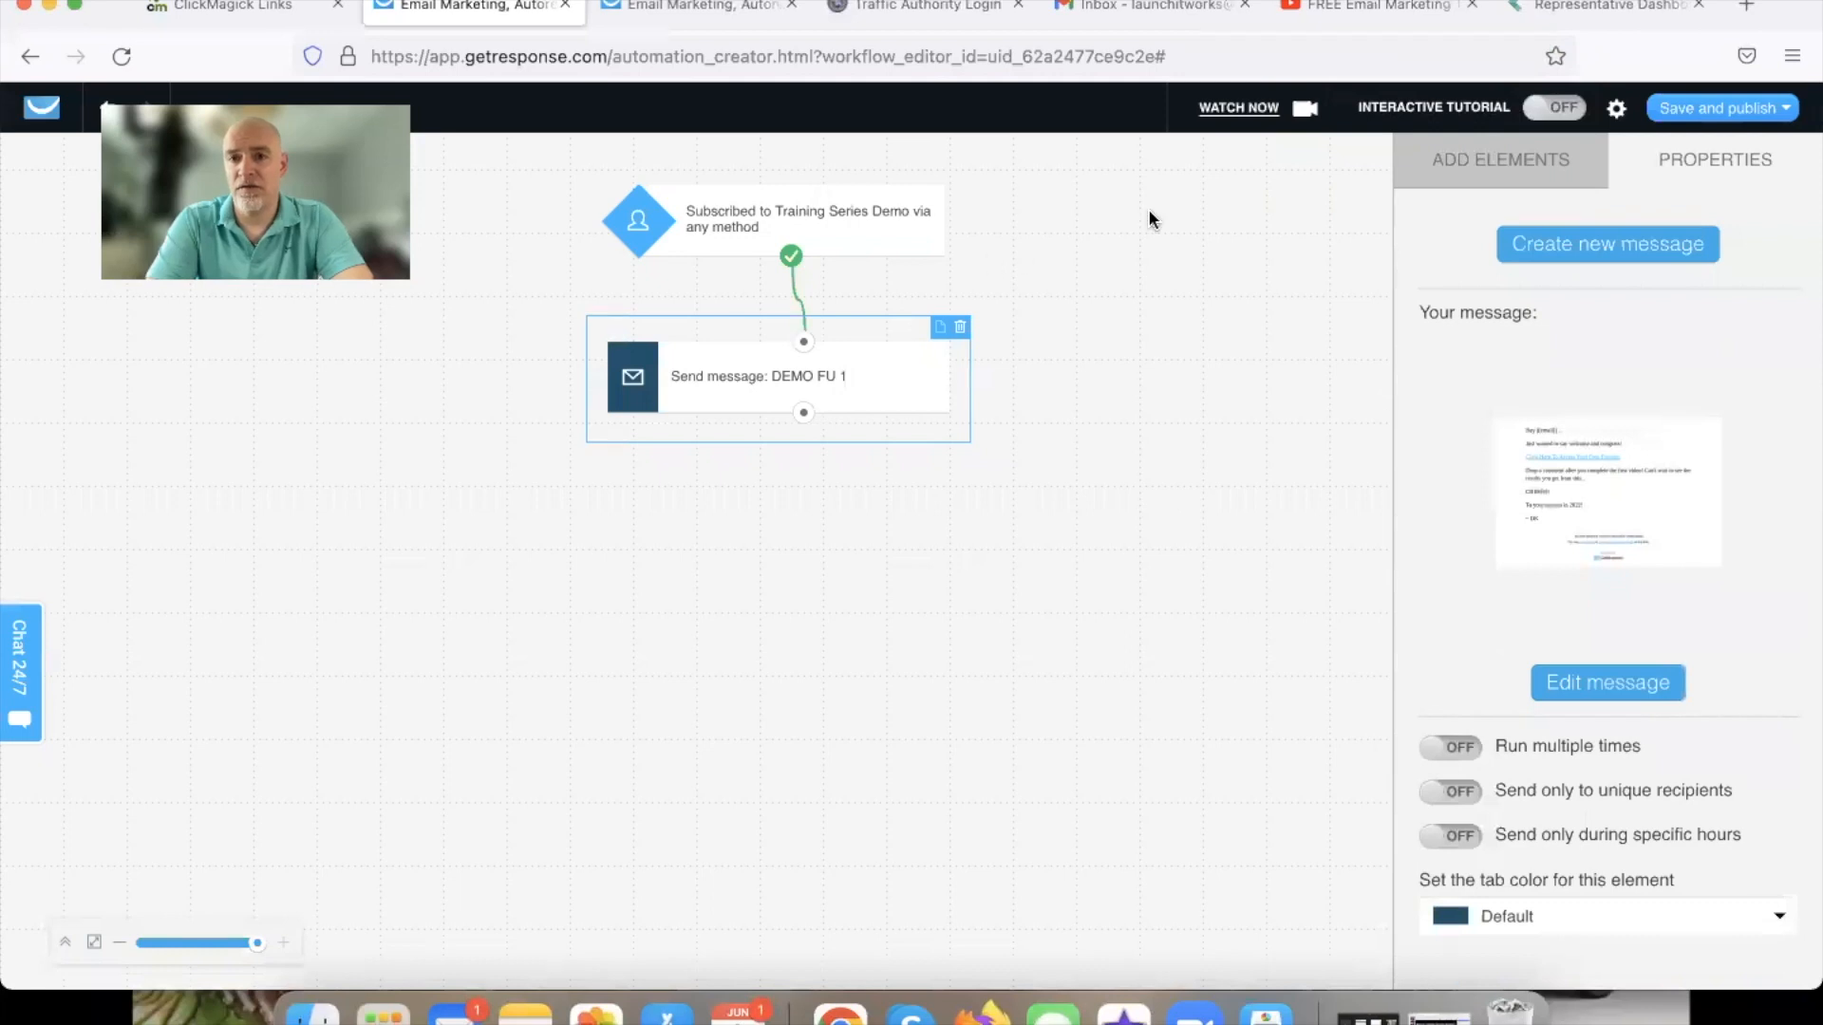
# Add a 1-day Wait action below the DEMO FU 1 message, connect the message to it, and select the Wait element.
pyautogui.click(1475, 164)
pyautogui.scroll(-3, 1498, 447)
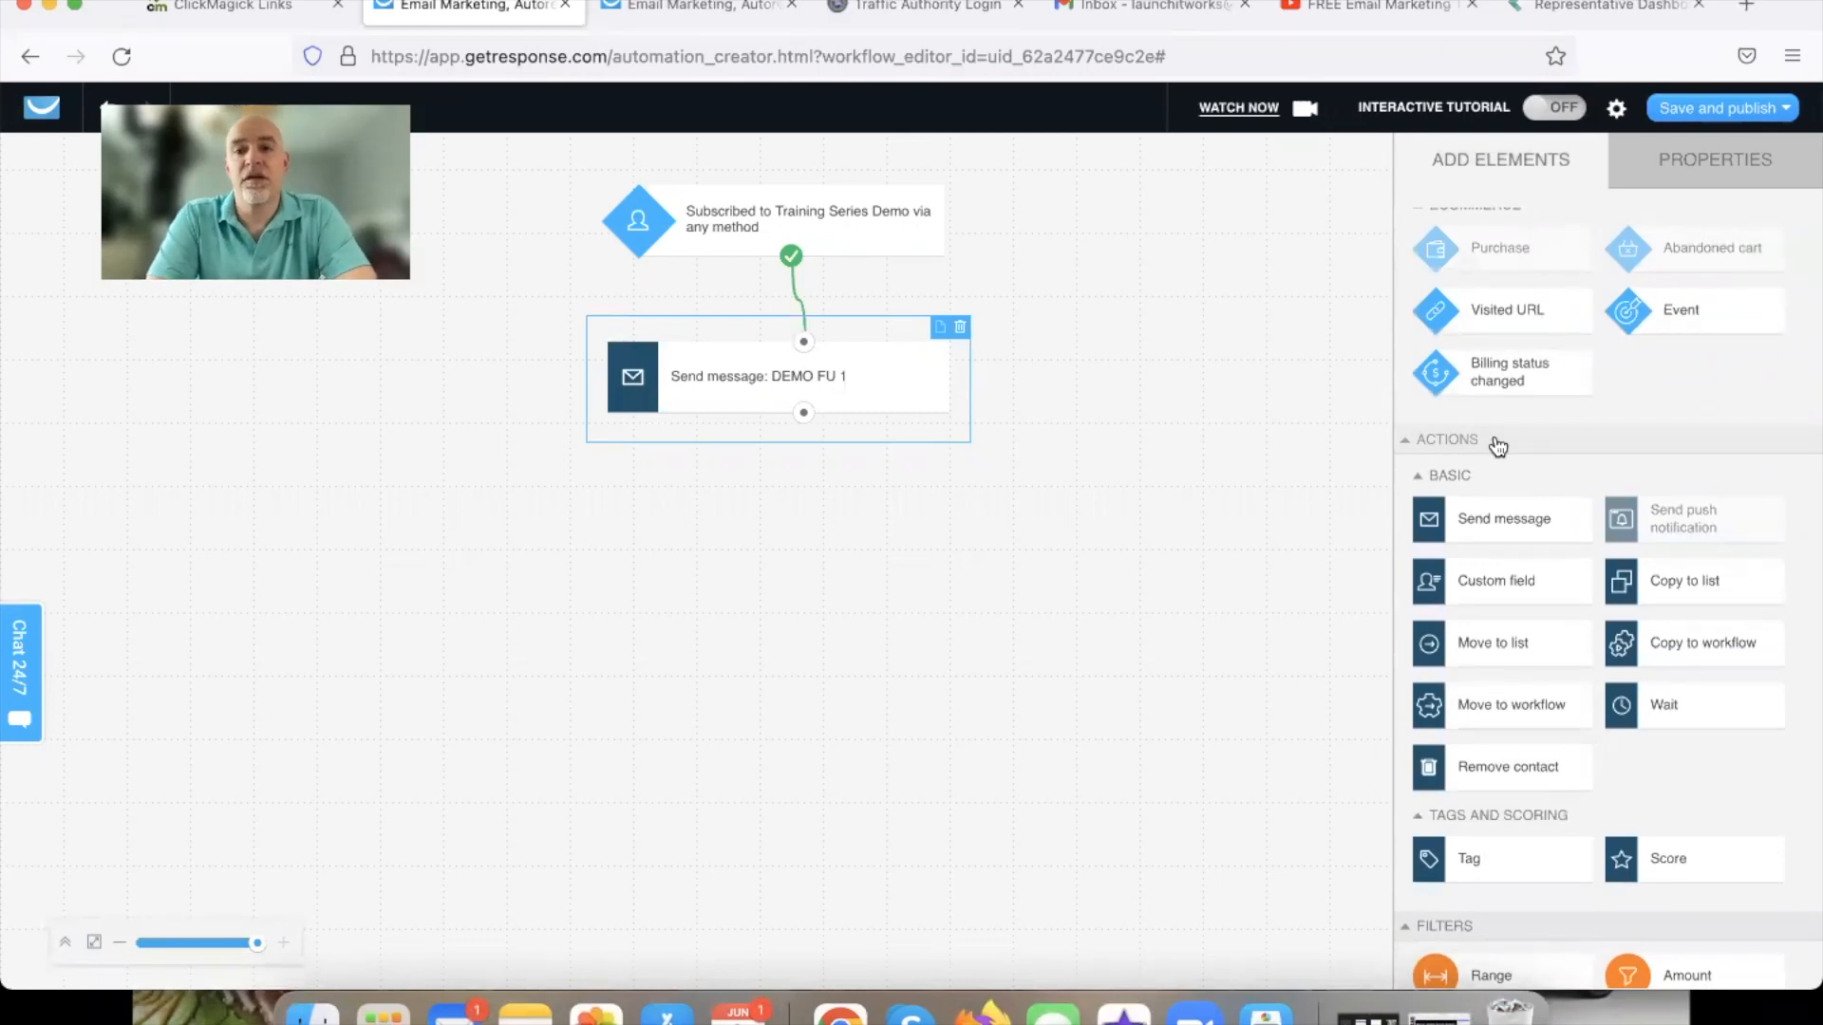
pyautogui.moveTo(1695, 712); pyautogui.dragTo(777, 475)
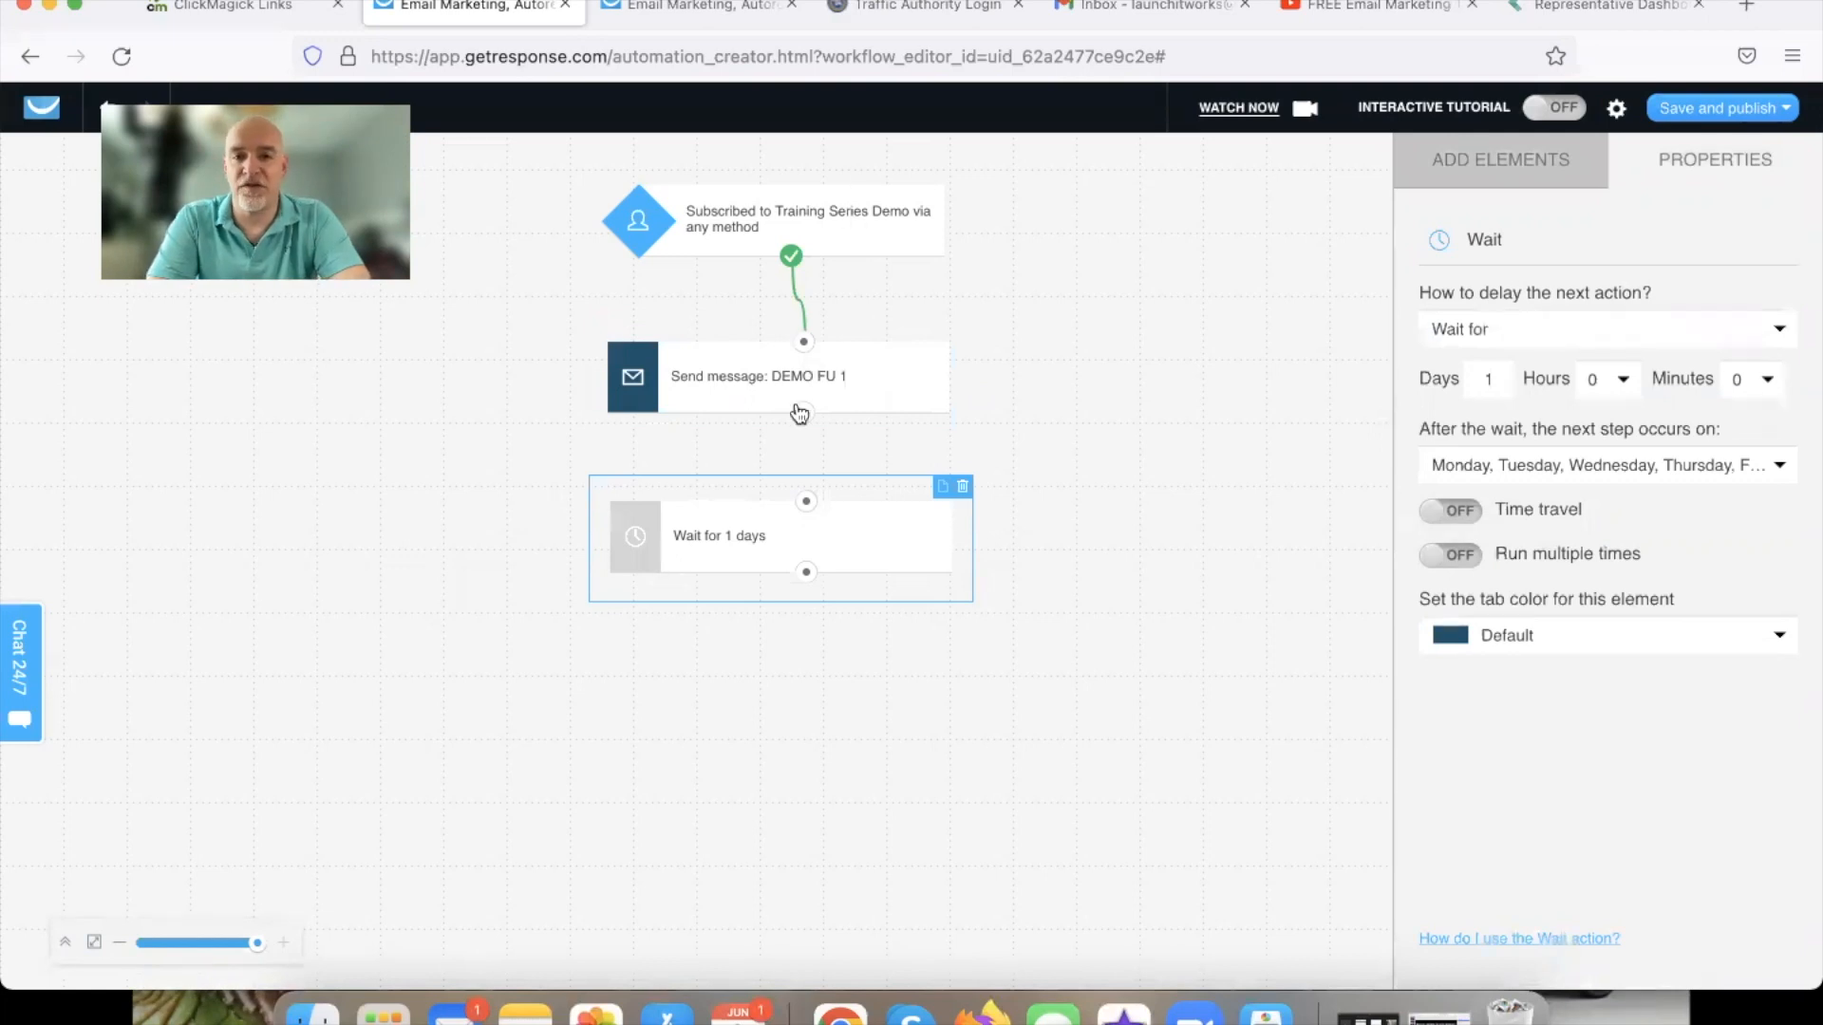
pyautogui.moveTo(804, 415); pyautogui.dragTo(806, 501)
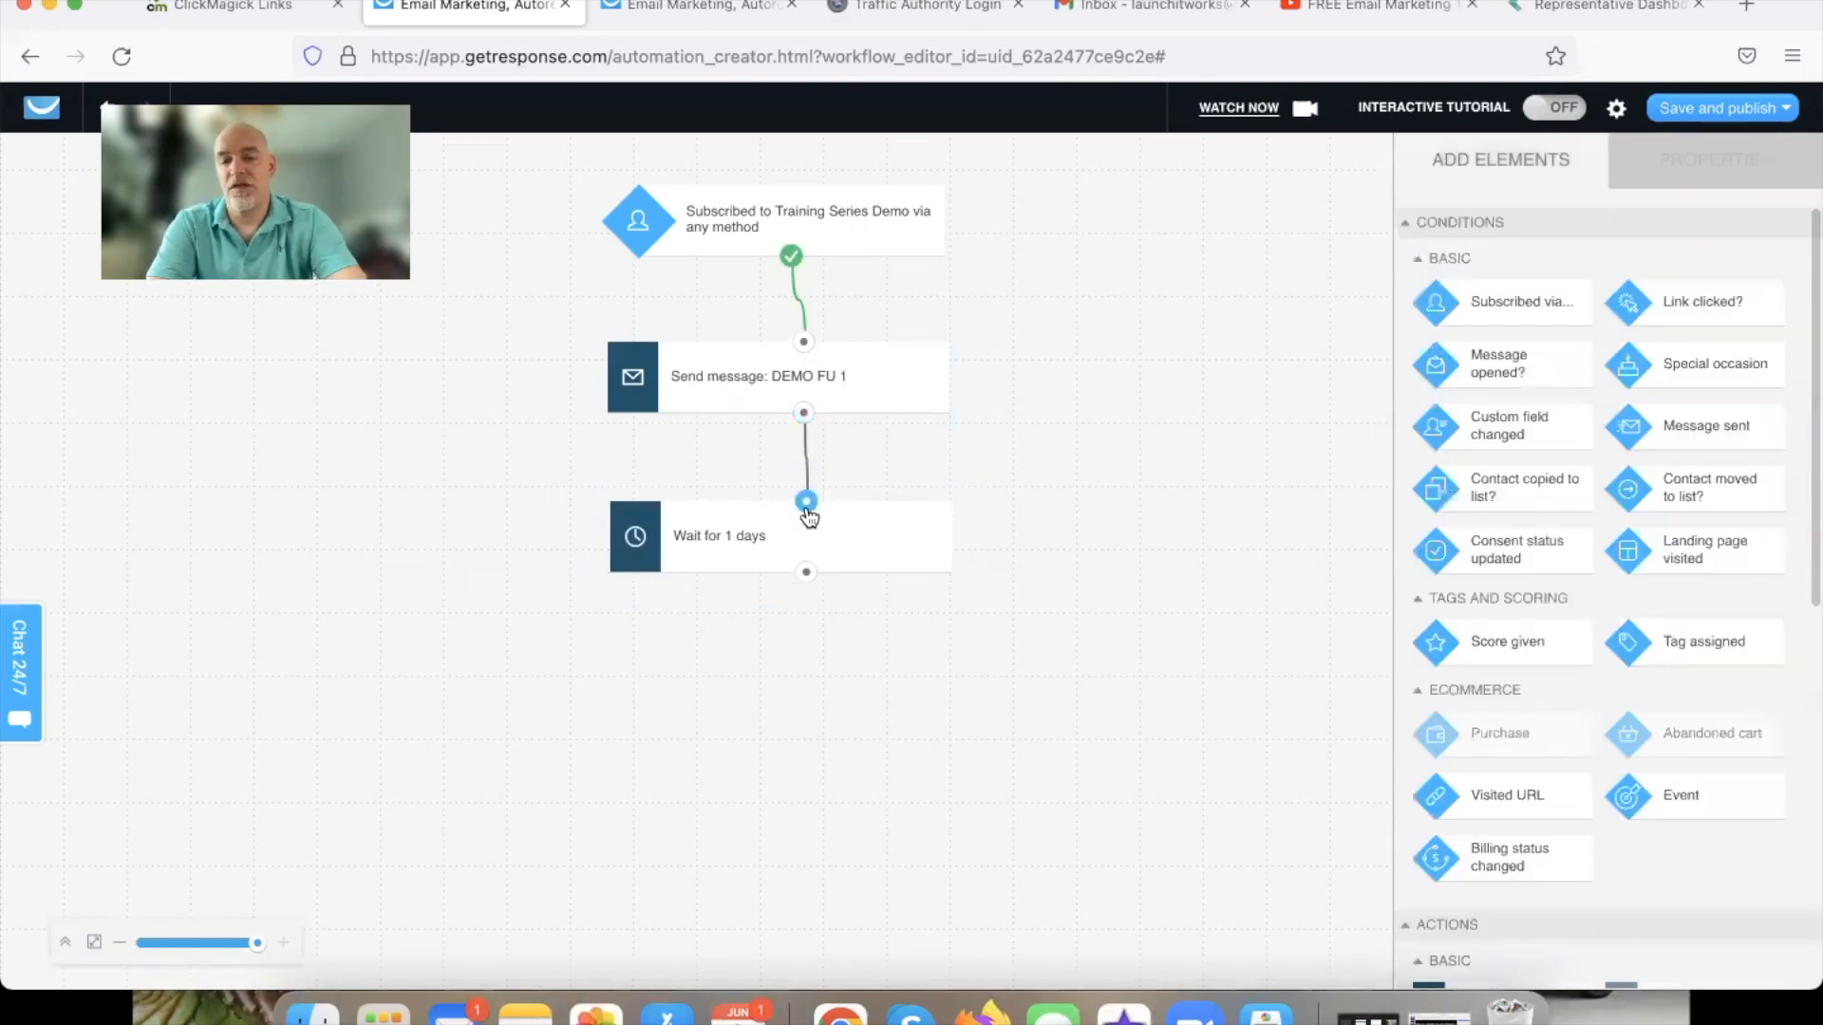
pyautogui.click(845, 543)
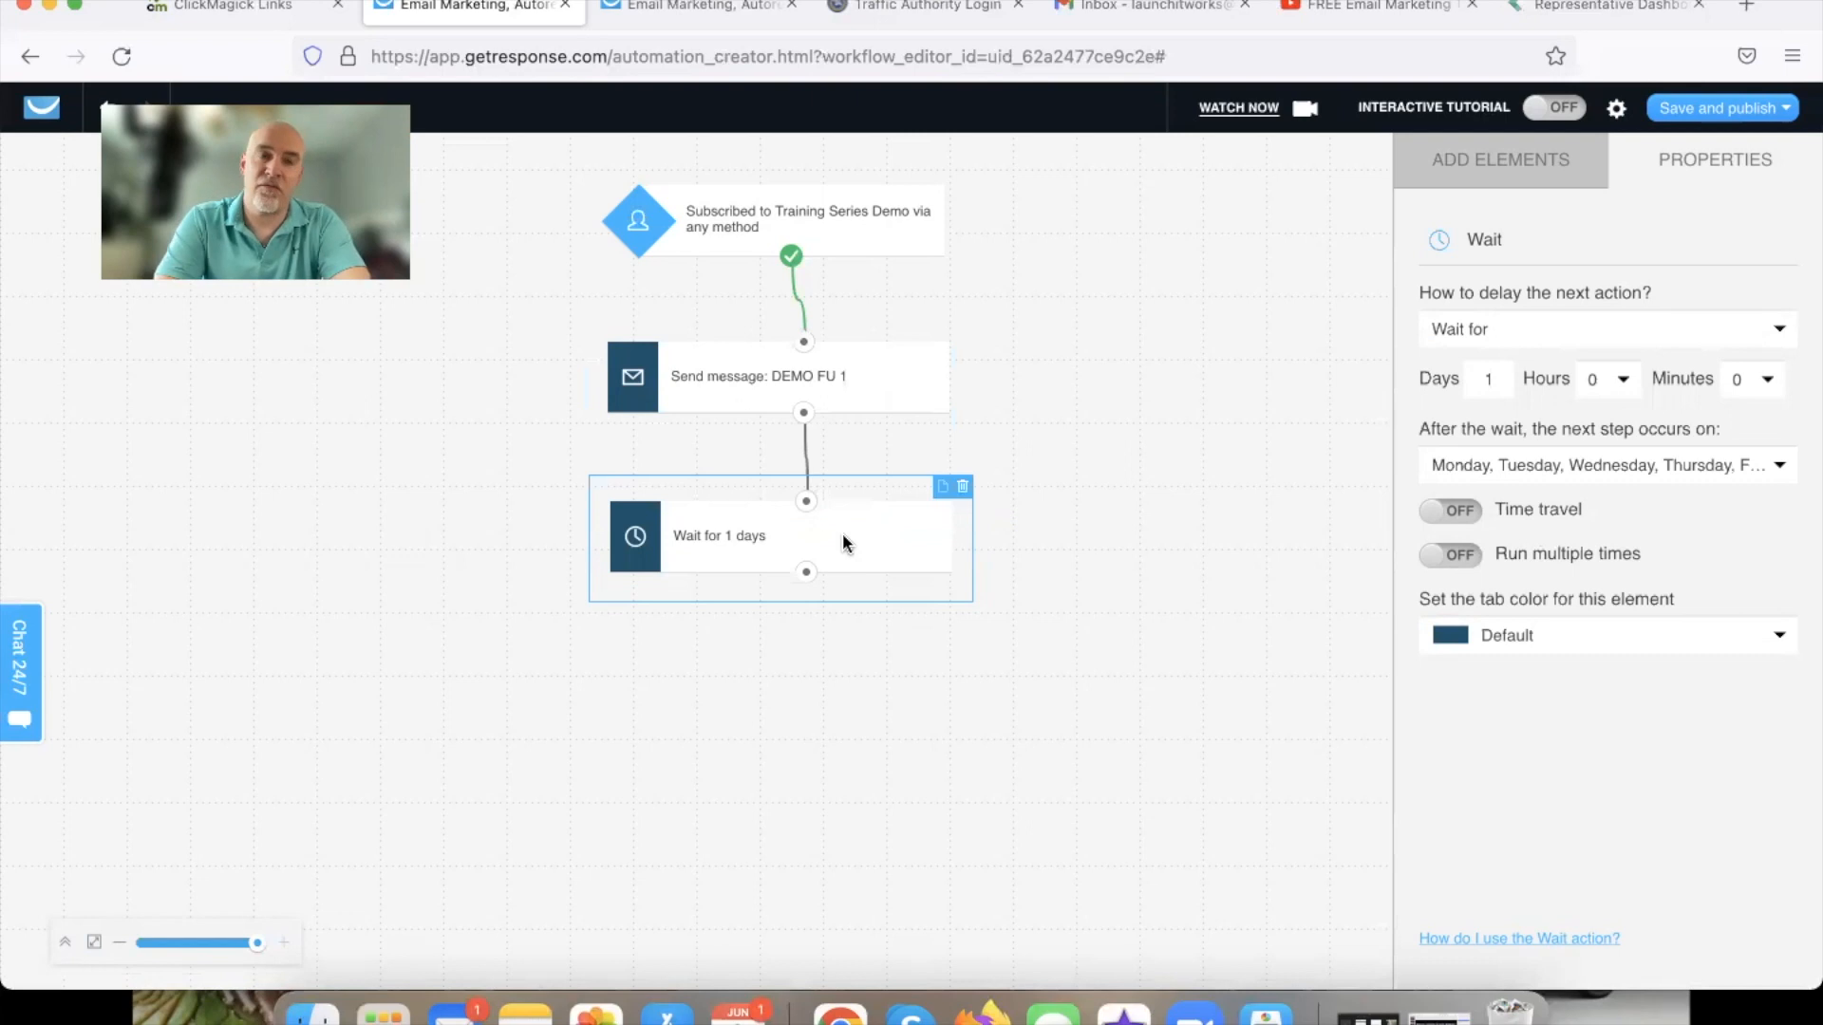
# Set the Wait element's delay to 0 days and 2 hours.
pyautogui.doubleClick(1498, 375)
pyautogui.write('0')
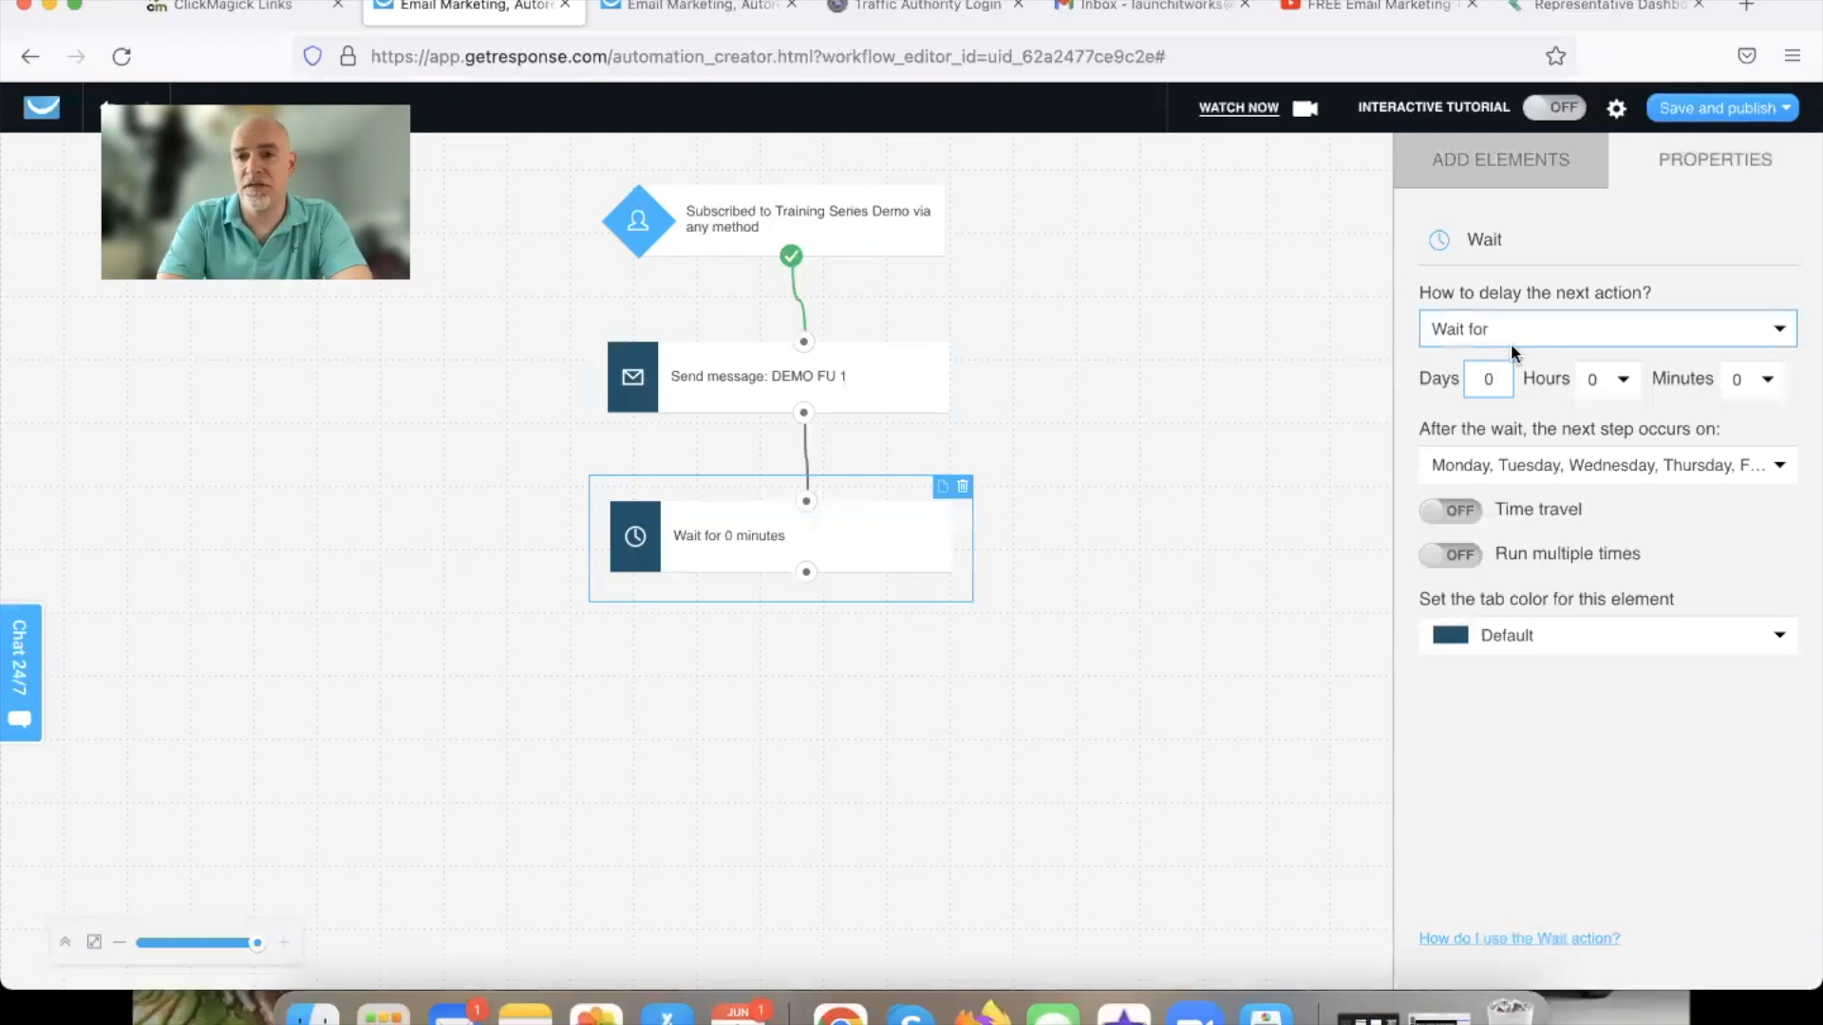
pyautogui.click(1622, 379)
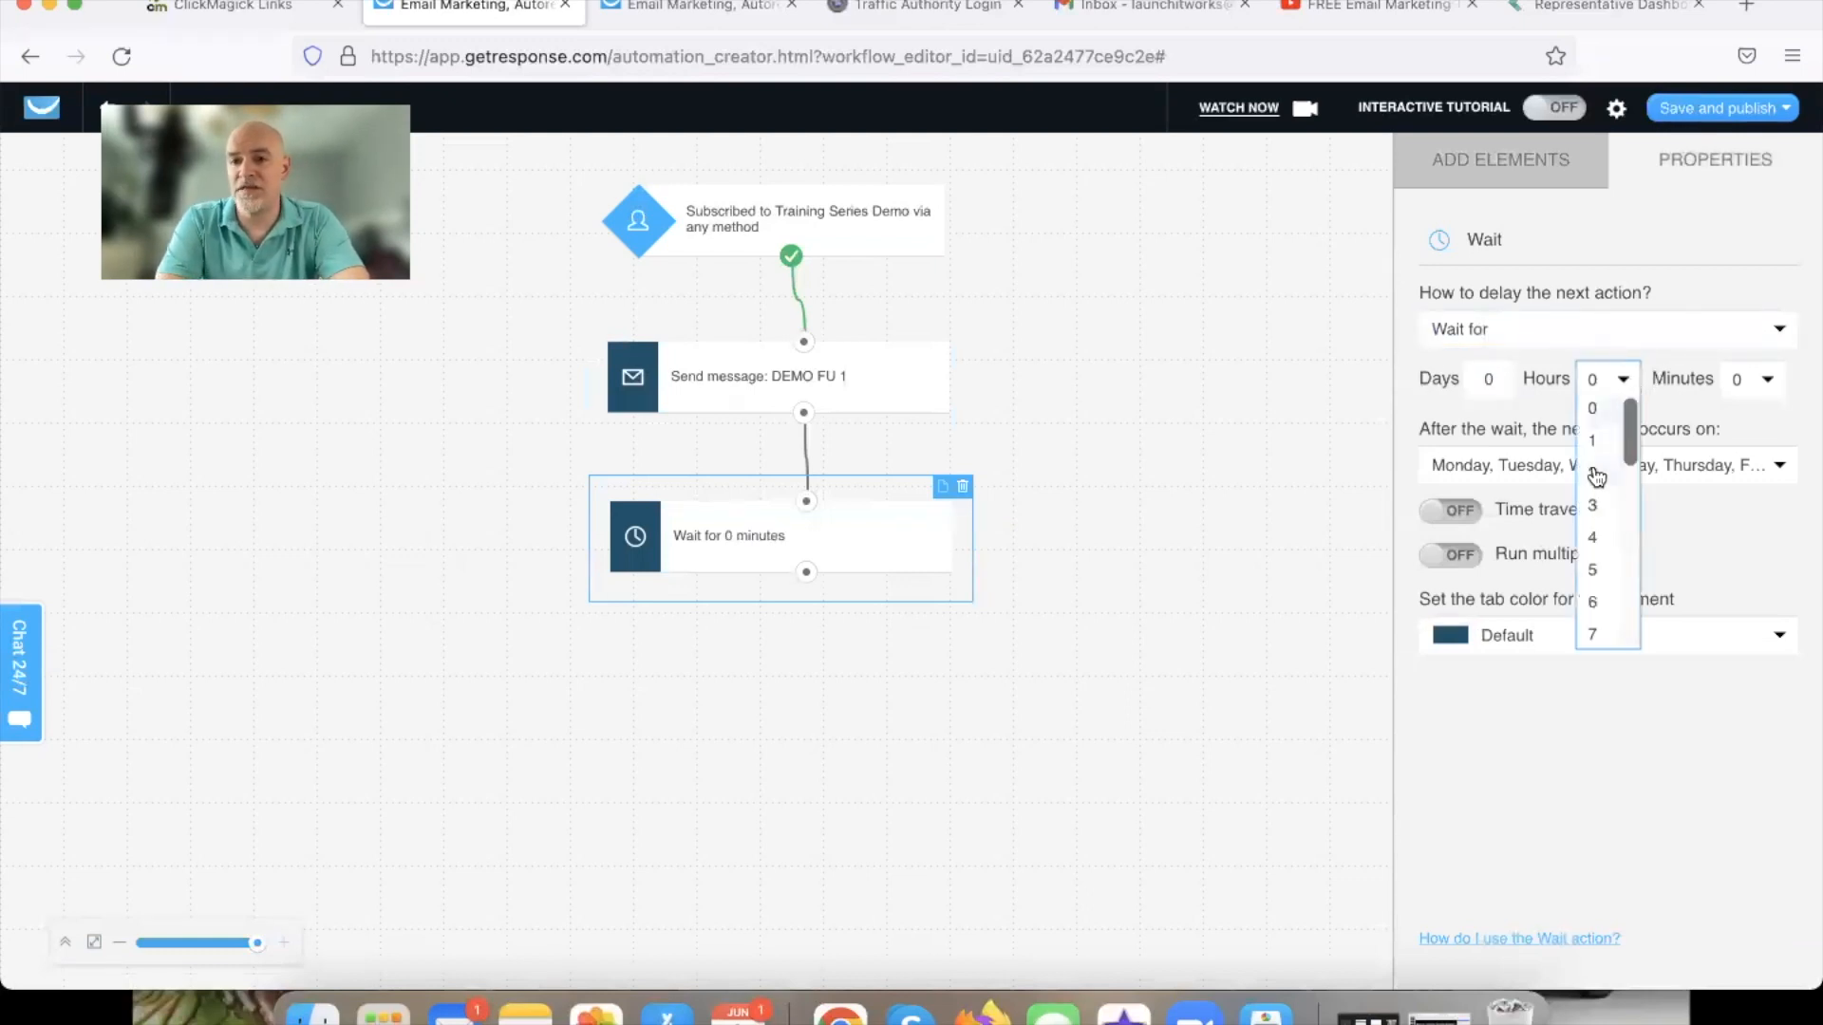
pyautogui.click(1603, 473)
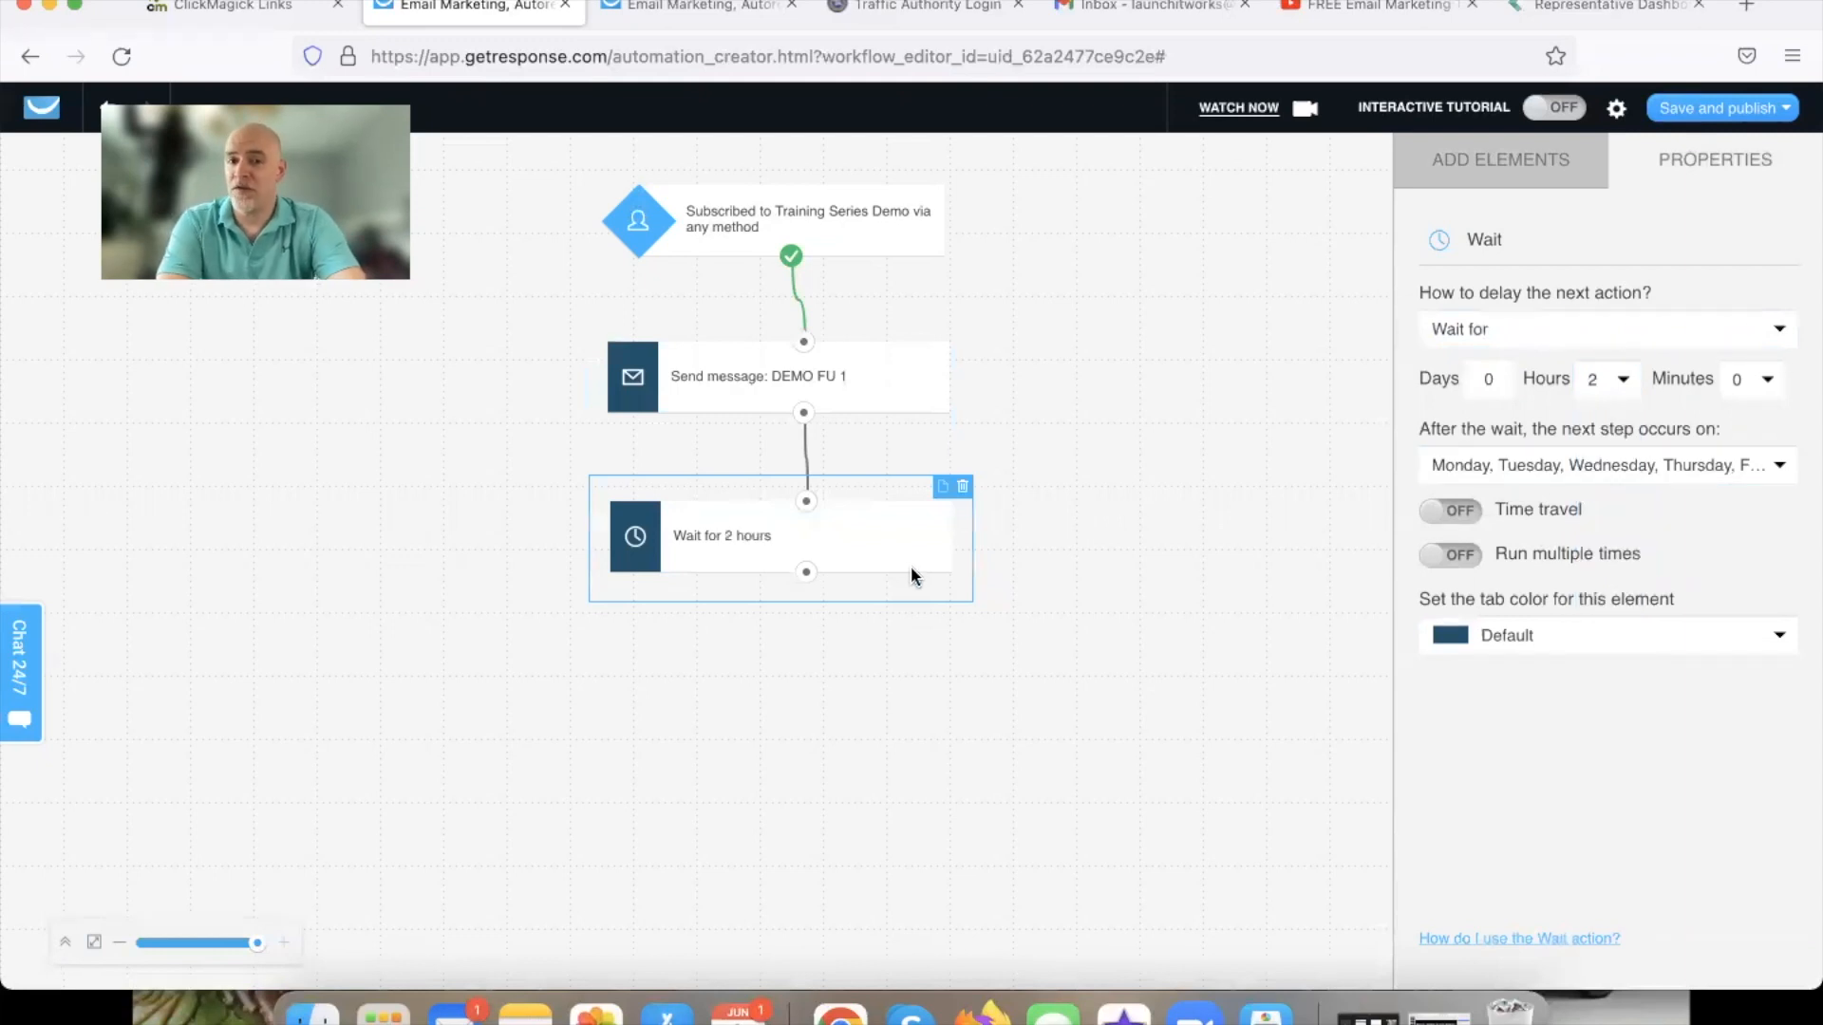
# Add a Send message action below the 2-hour Wait, connect the Wait to it, and select the new message element.
pyautogui.click(1498, 180)
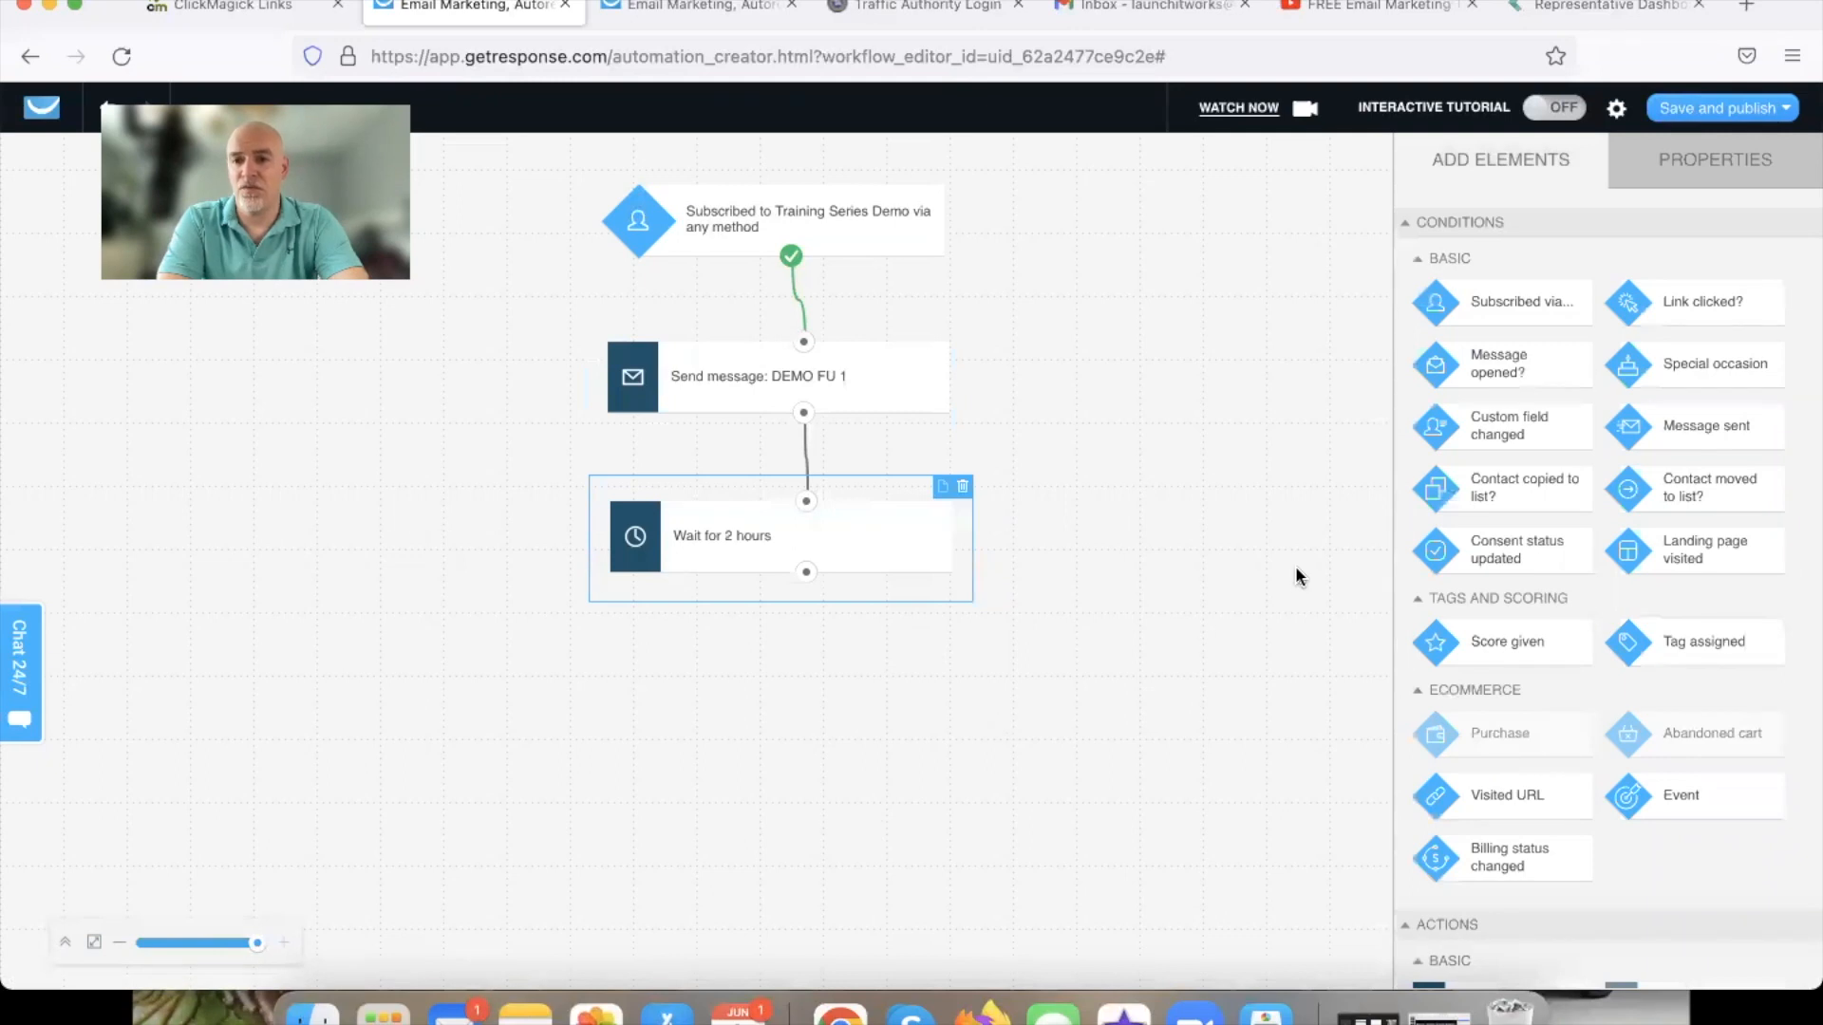
pyautogui.scroll(-6, 1524, 507)
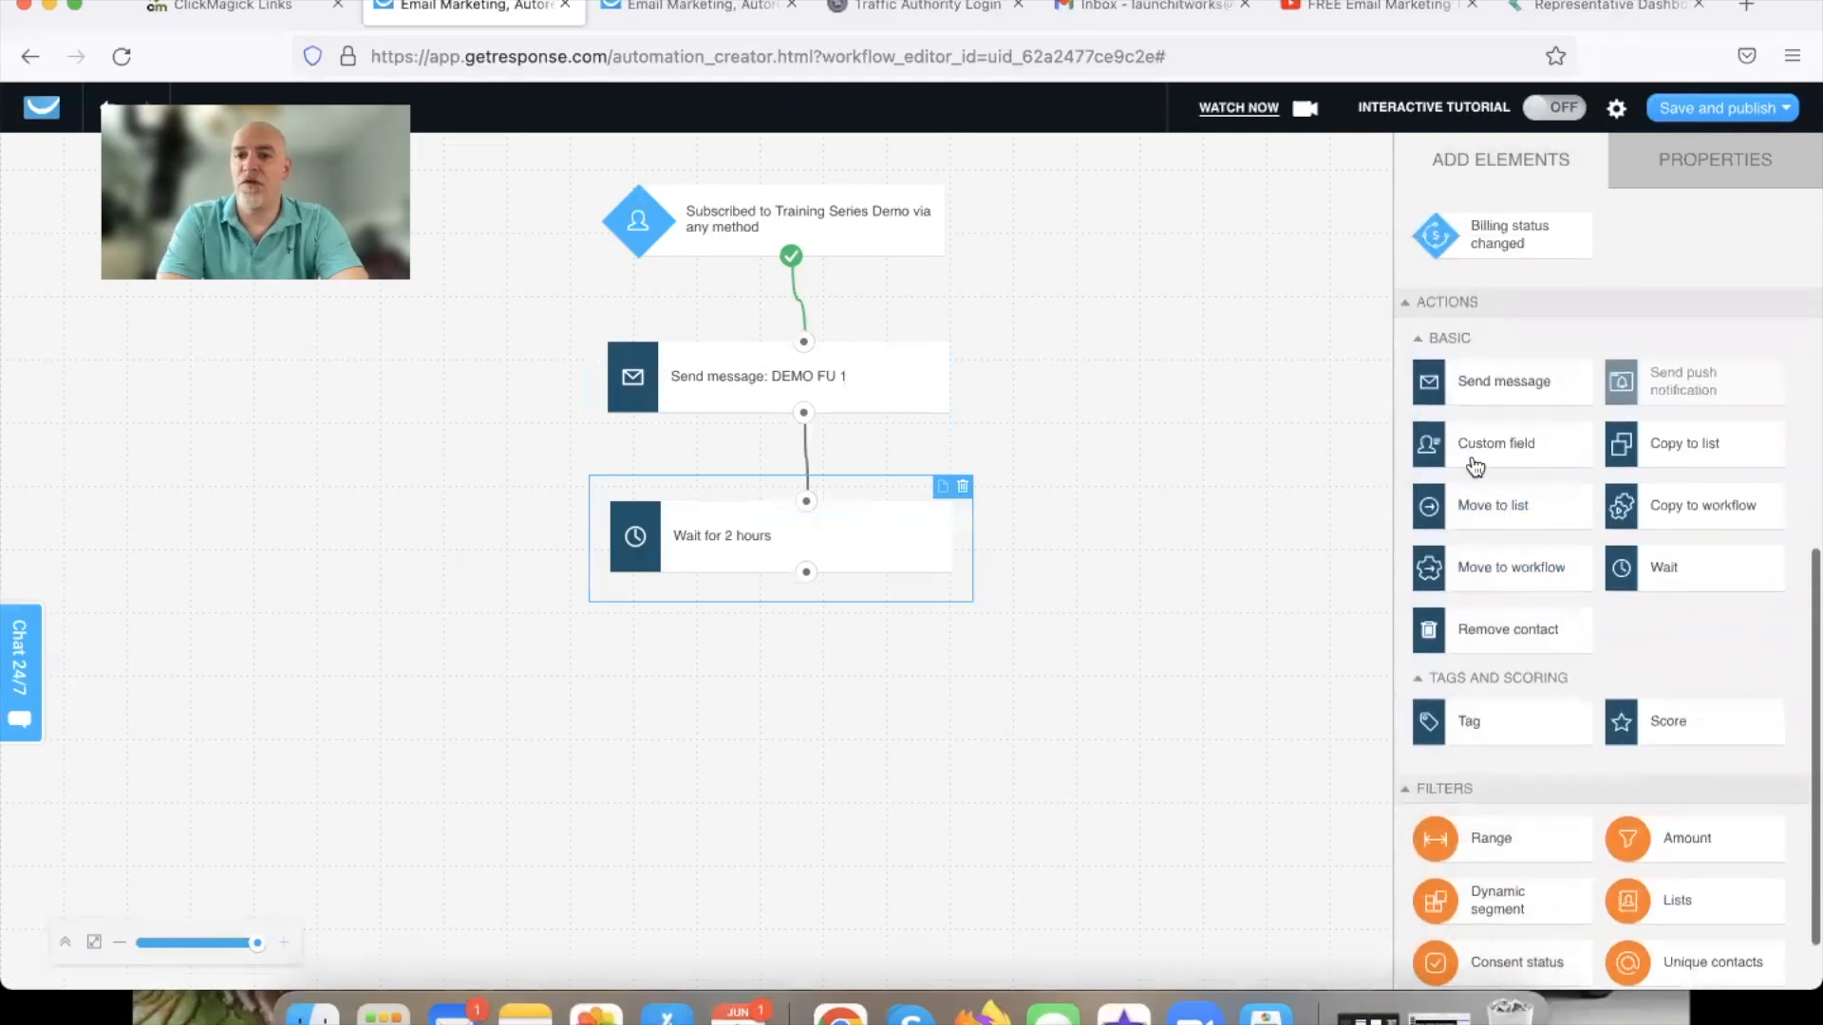
pyautogui.moveTo(1514, 383); pyautogui.dragTo(810, 641)
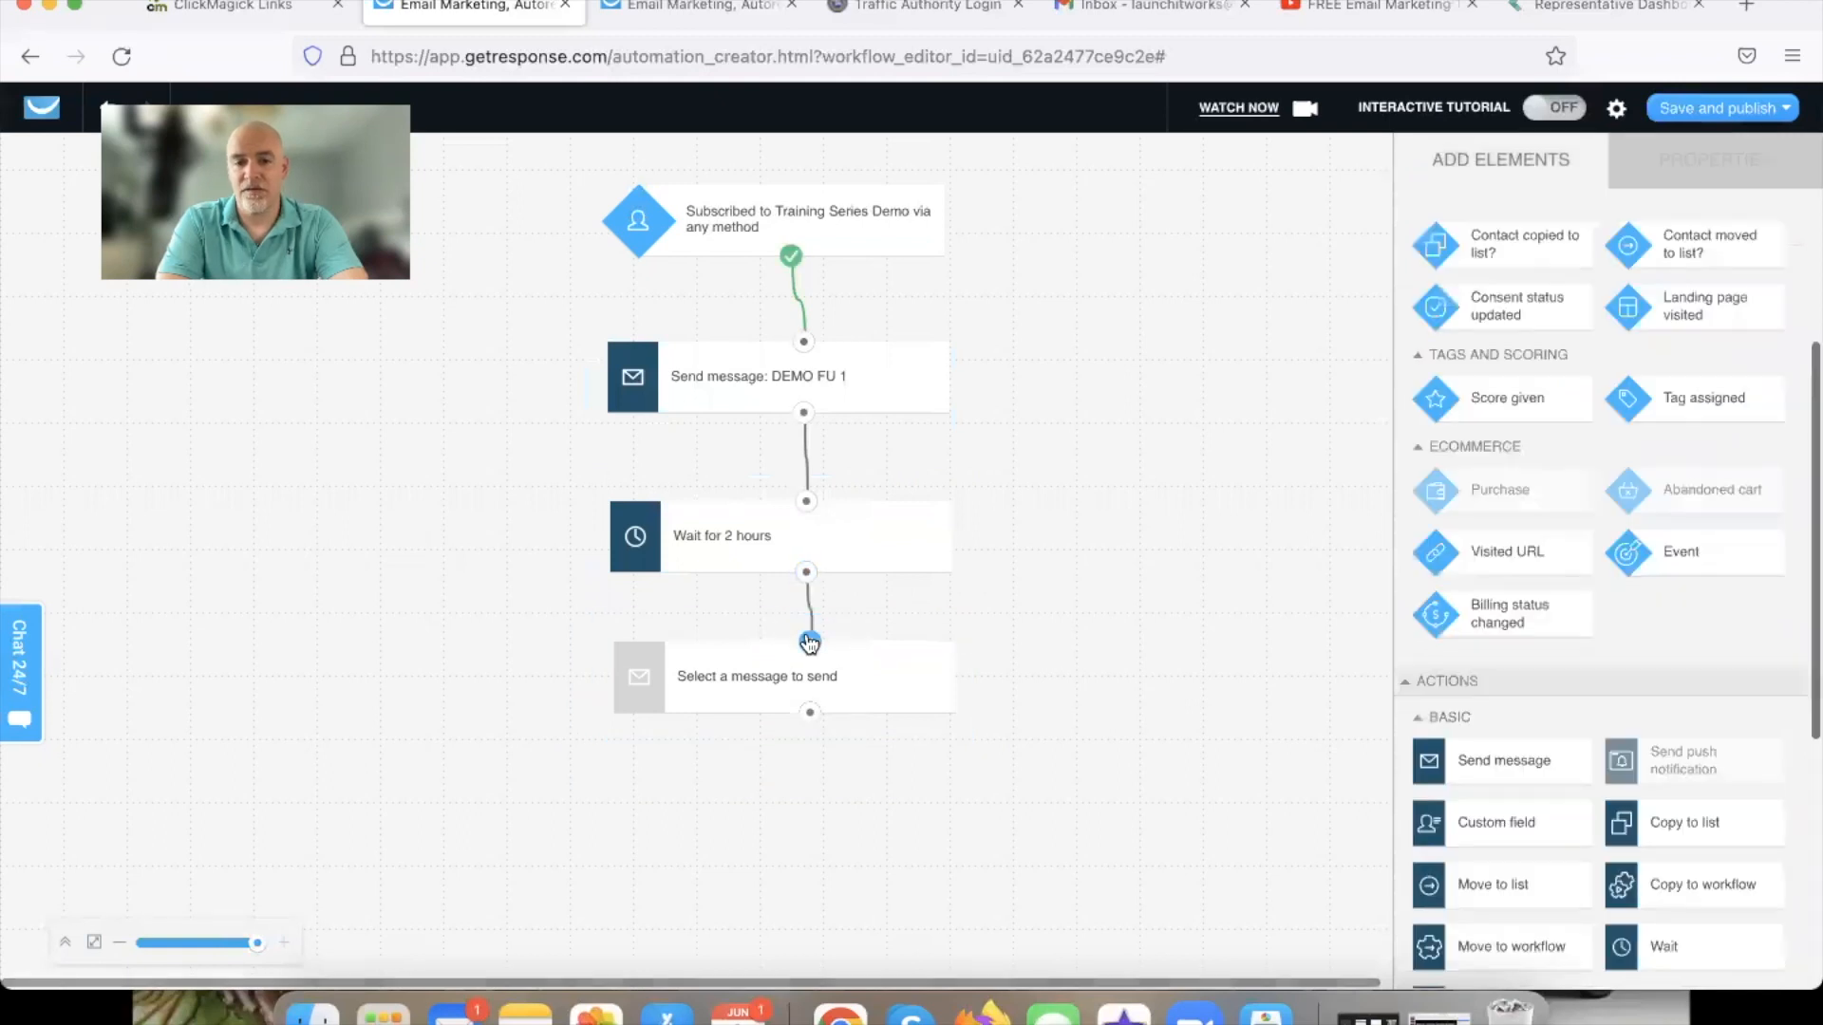
pyautogui.click(855, 708)
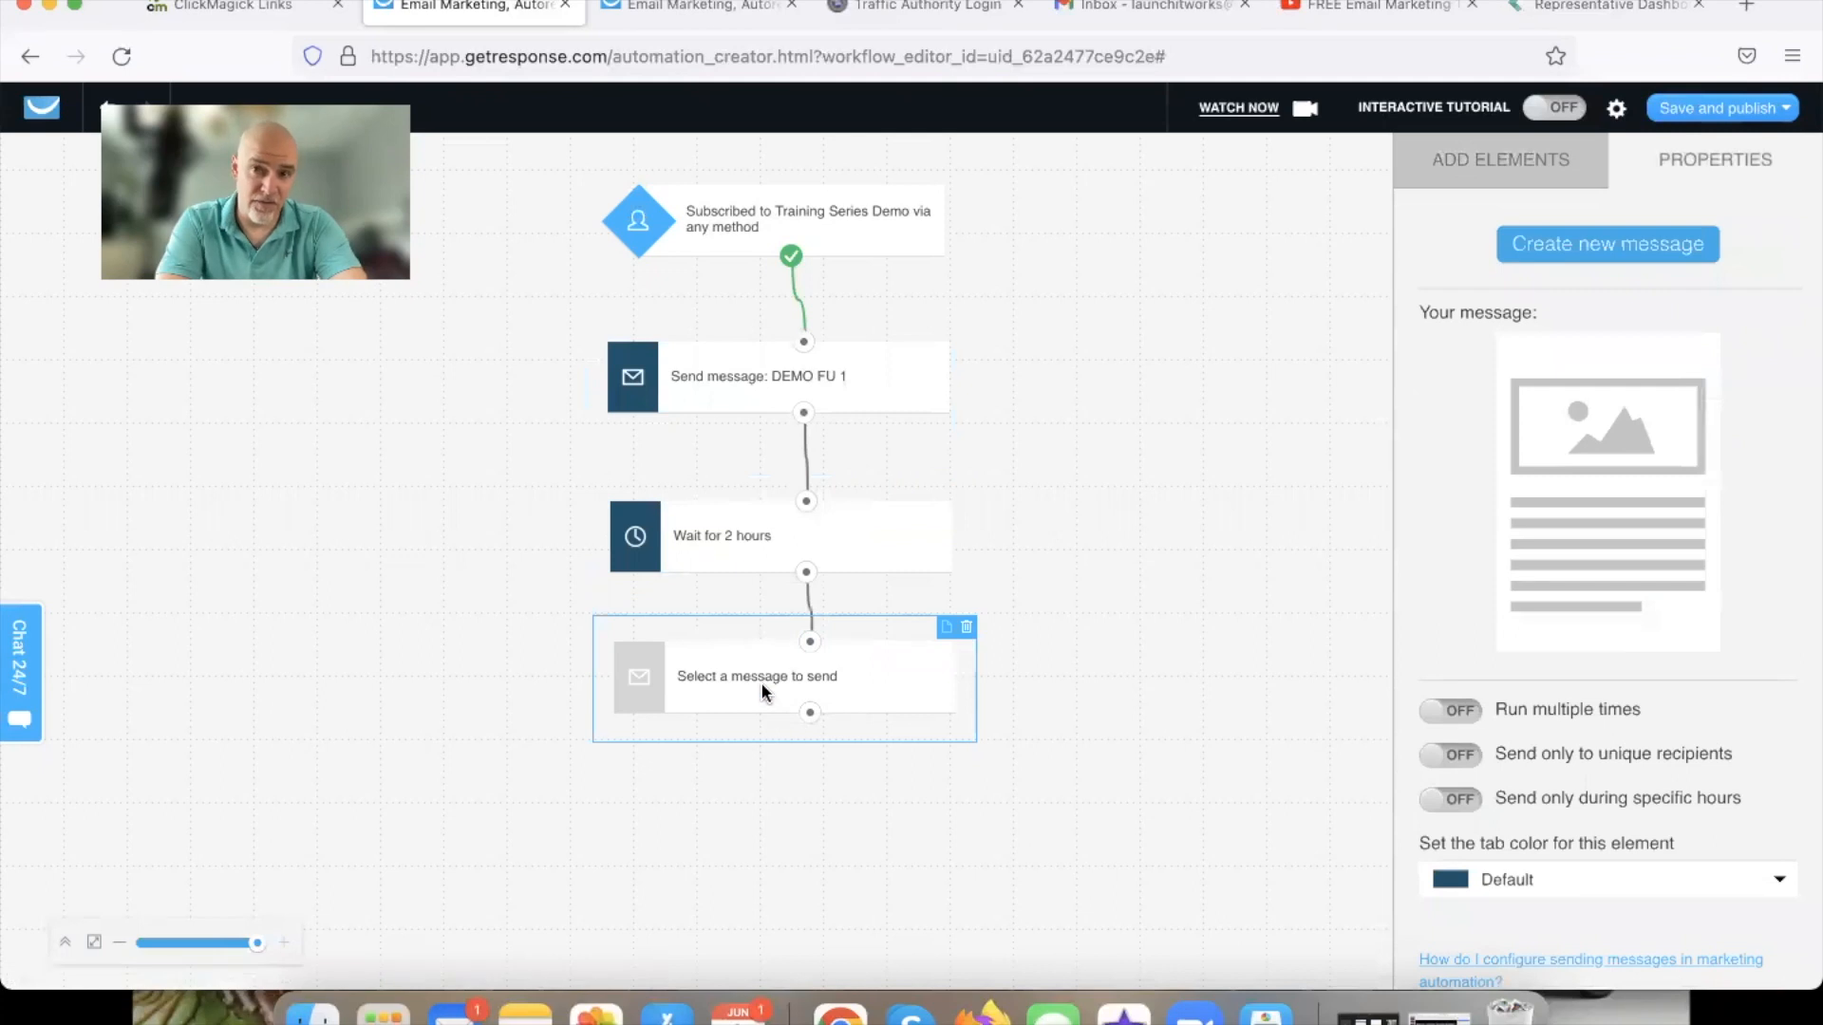
# Create a new automation message for this element and name it DEMO FU 2.
pyautogui.click(1542, 243)
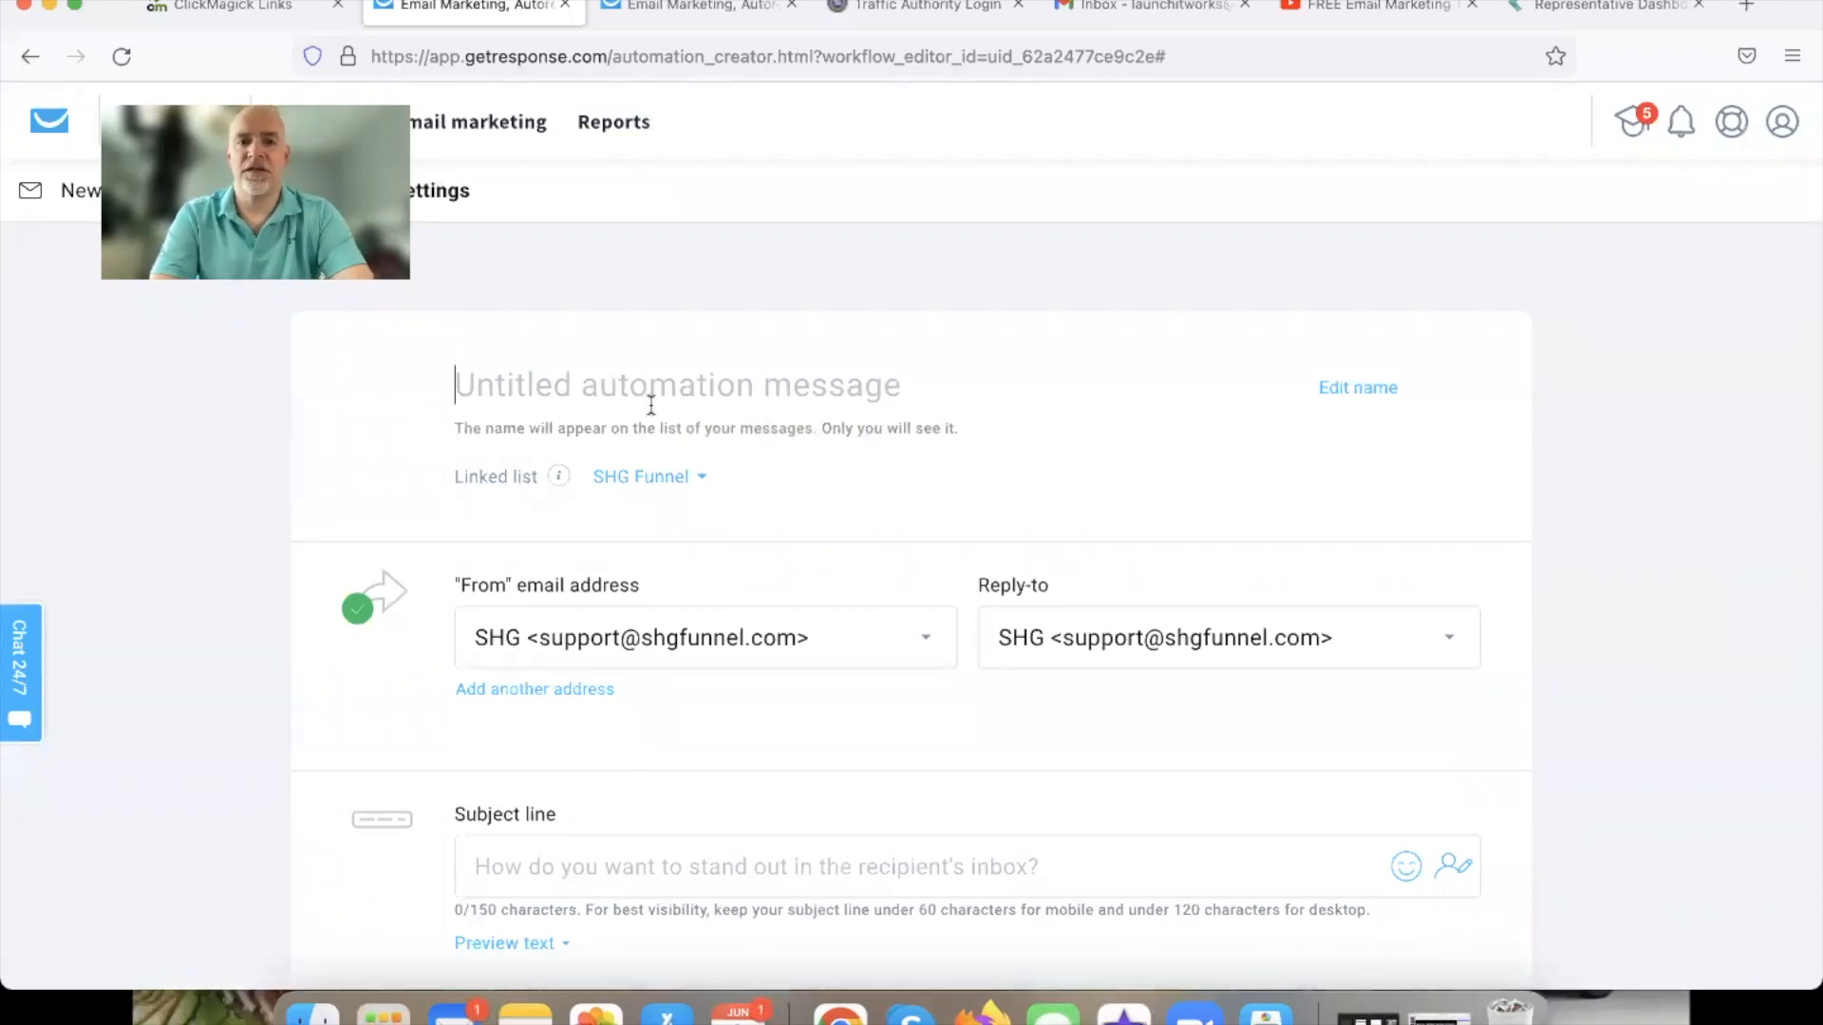
pyautogui.write('DE')
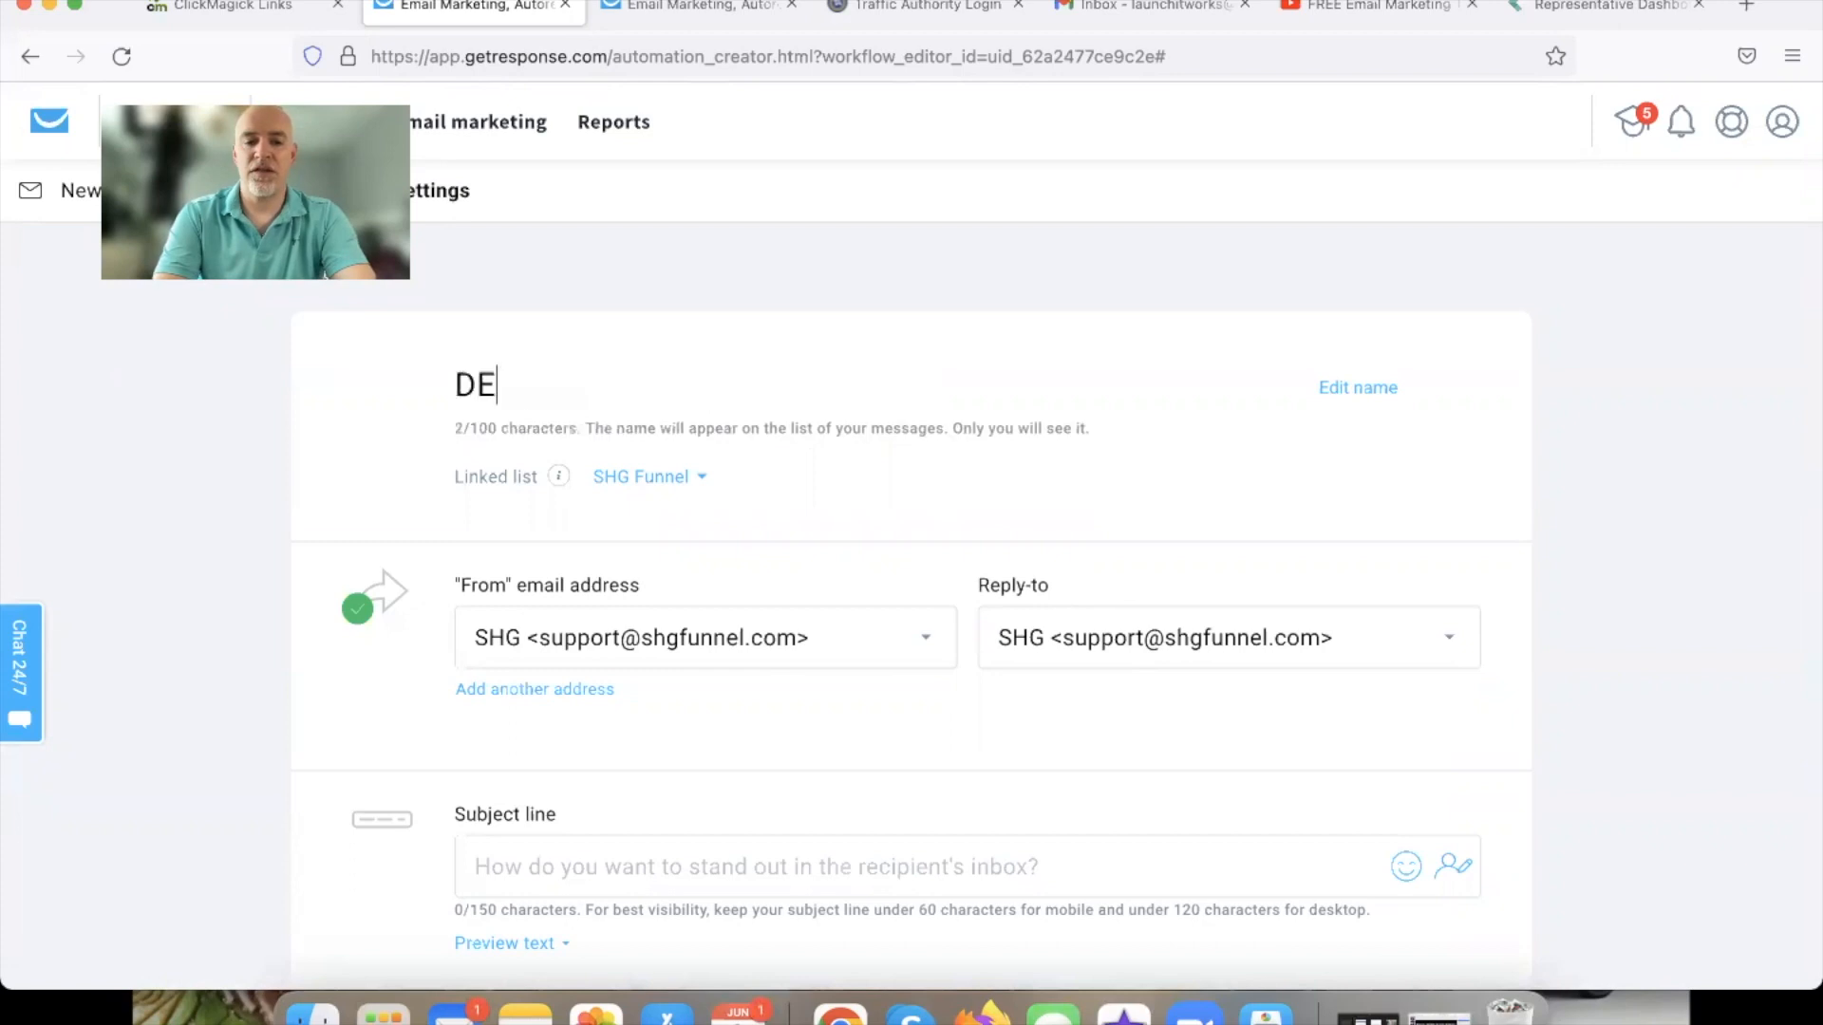
pyautogui.write('MO FU 2')
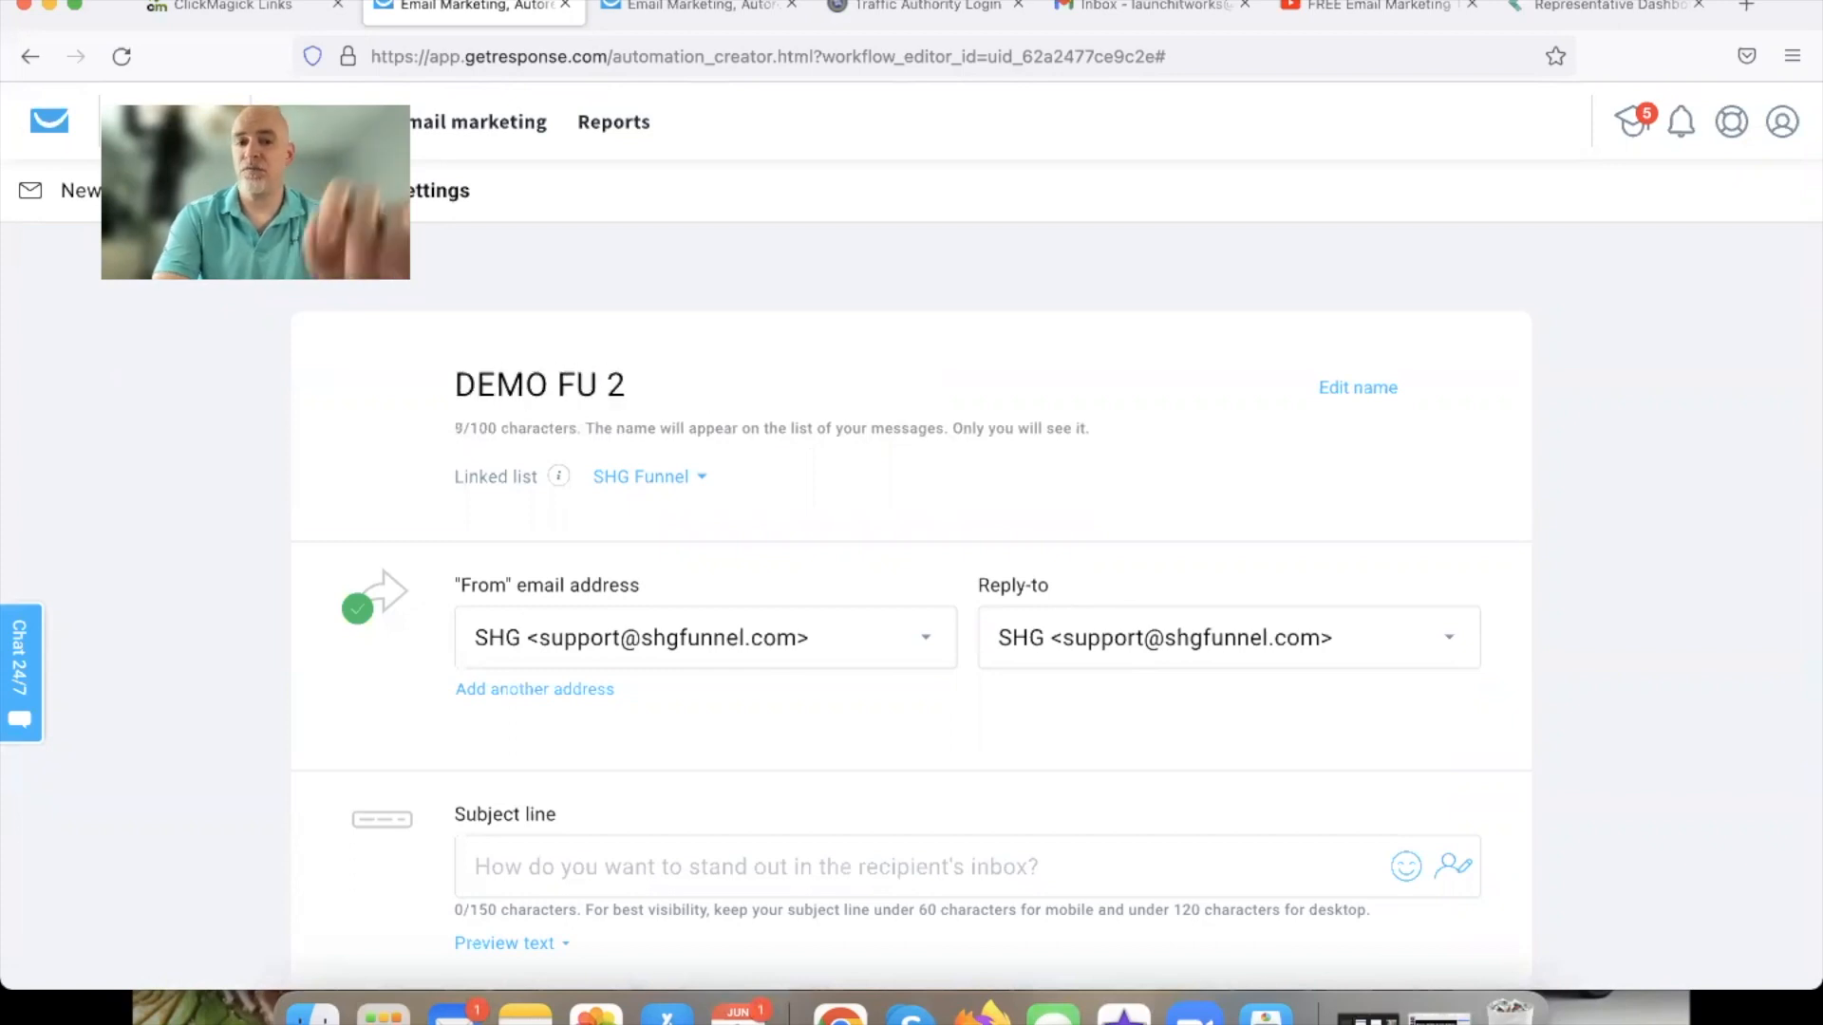
# Set both the From and Reply-to addresses to the copythispage.com sender, and place the cursor in the subject line.
pyautogui.click(771, 638)
pyautogui.click(659, 676)
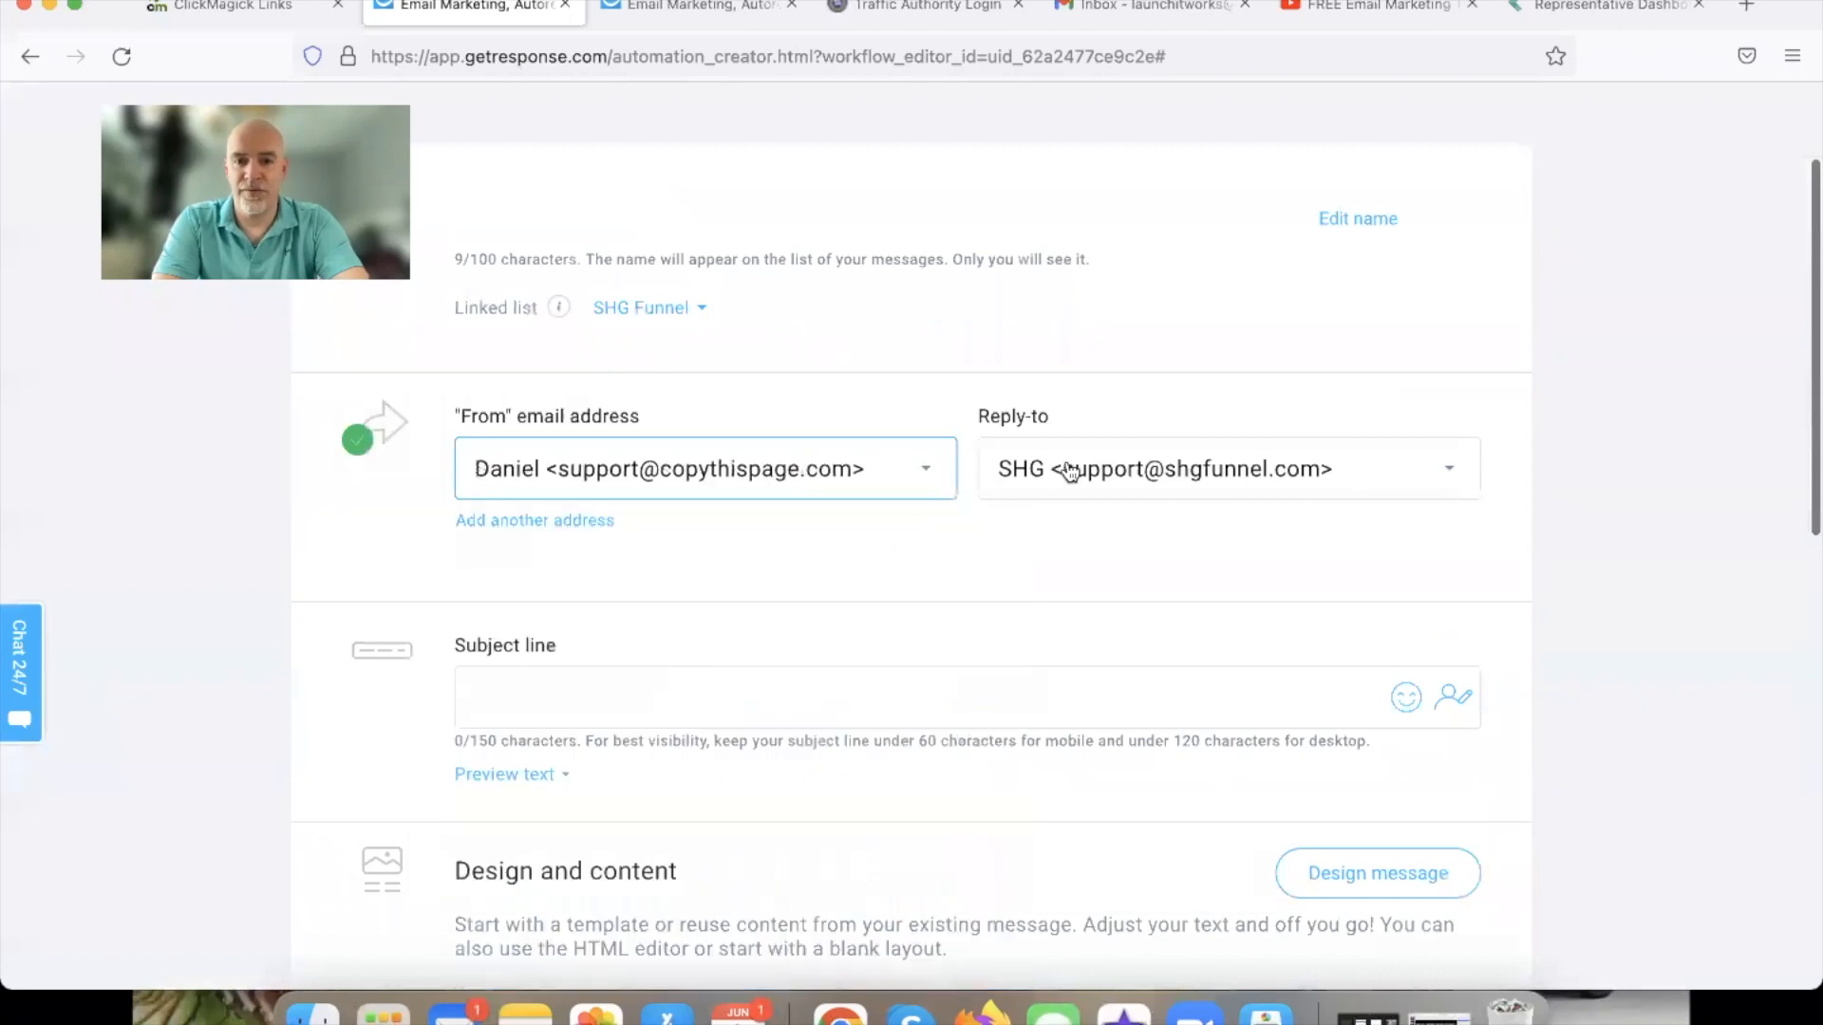
pyautogui.click(1070, 472)
pyautogui.click(1087, 682)
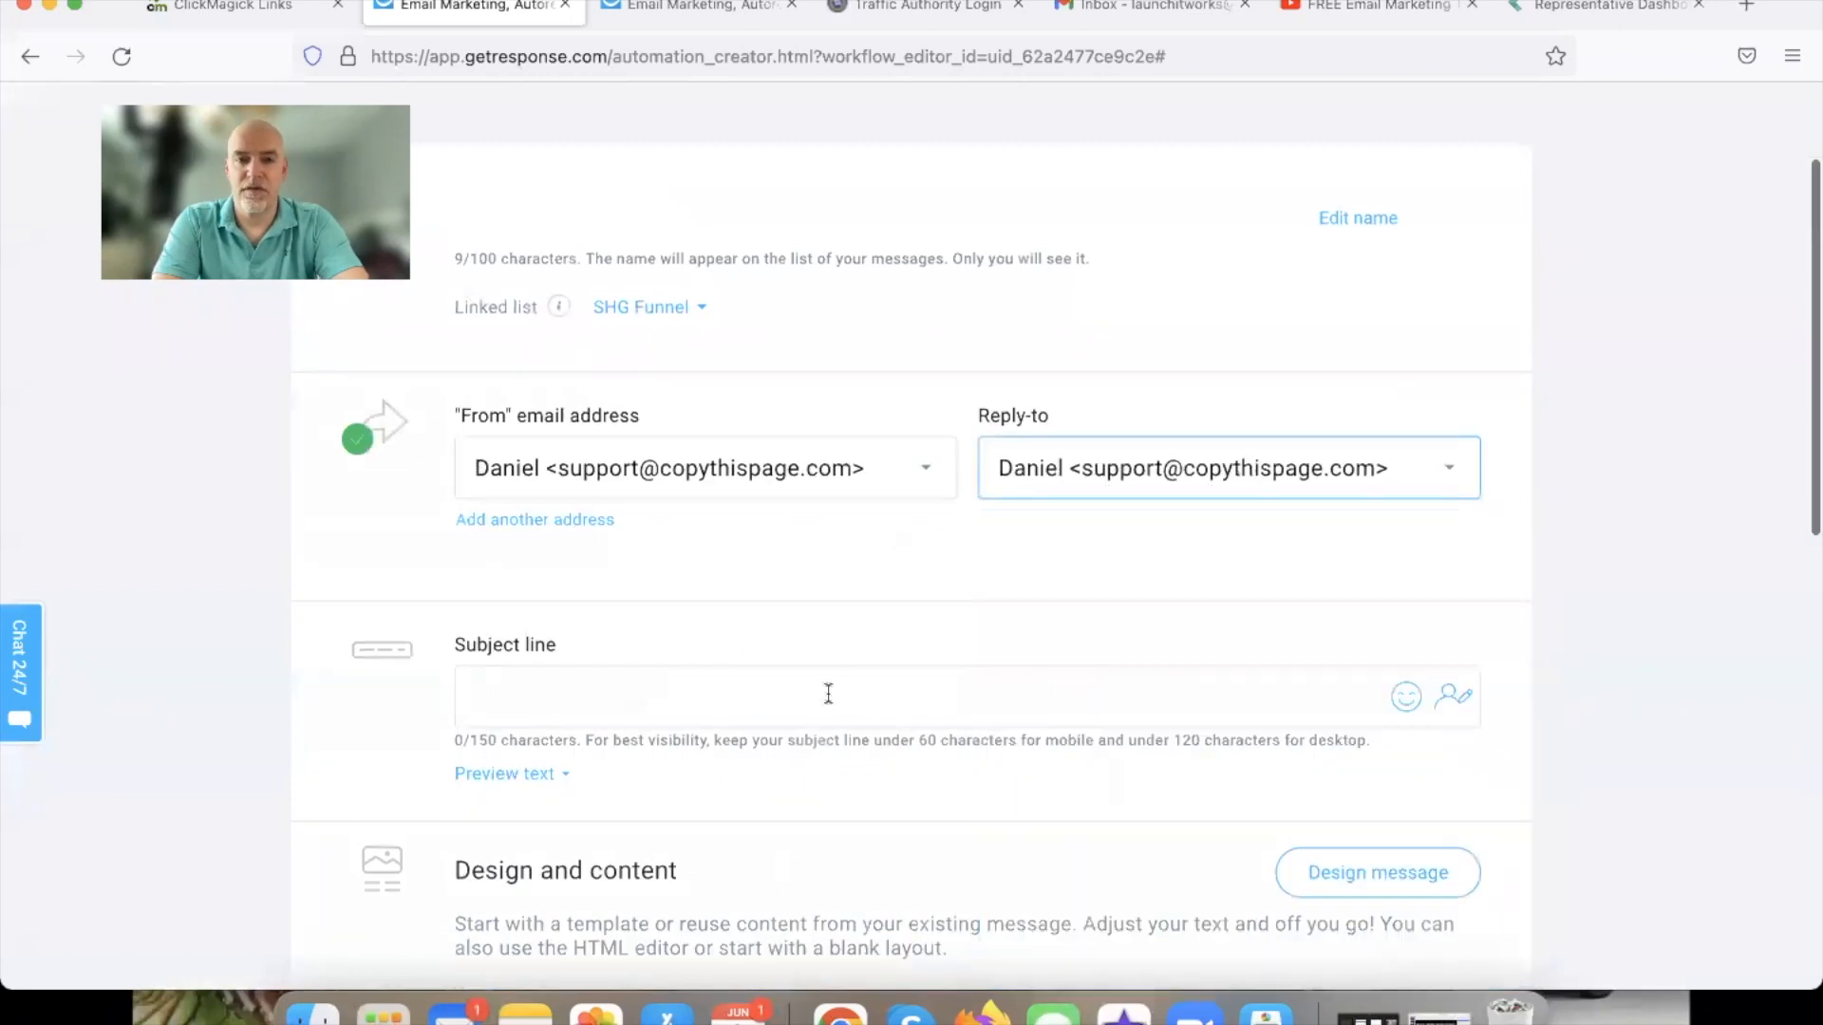
pyautogui.scroll(-3, 798, 639)
pyautogui.click(666, 564)
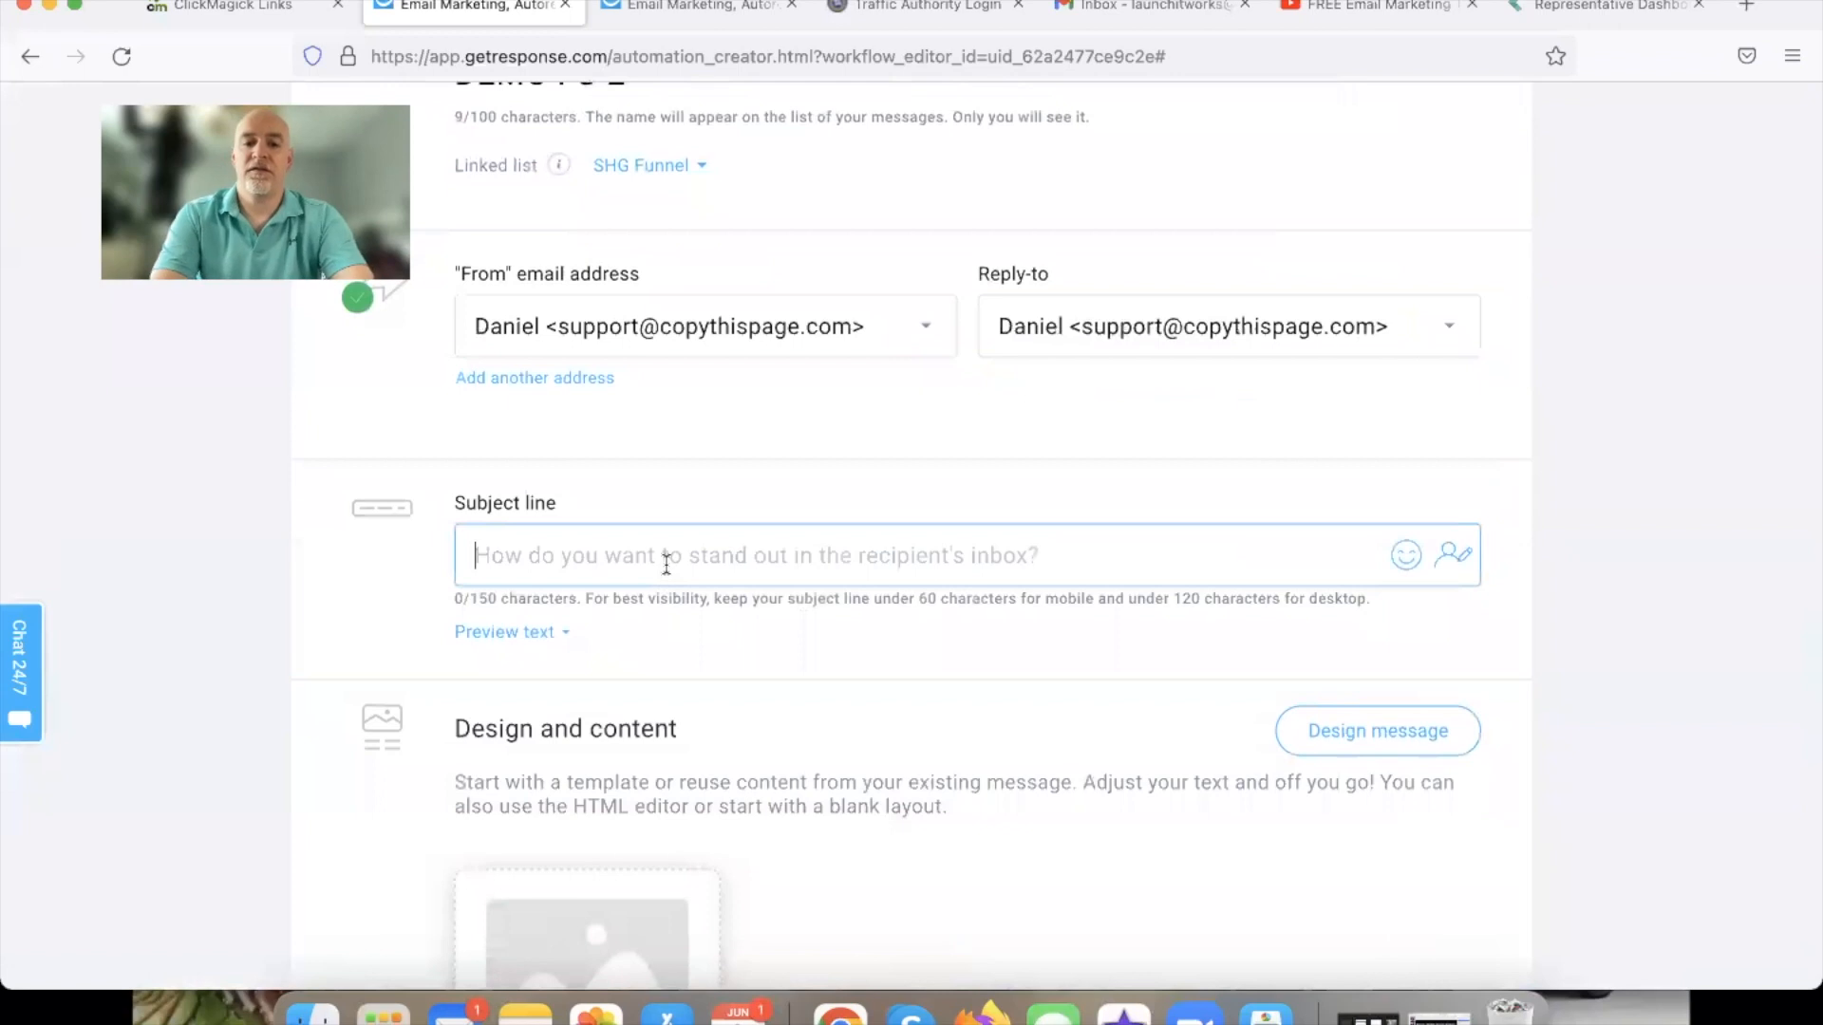
pyautogui.write('I think you may have mi')
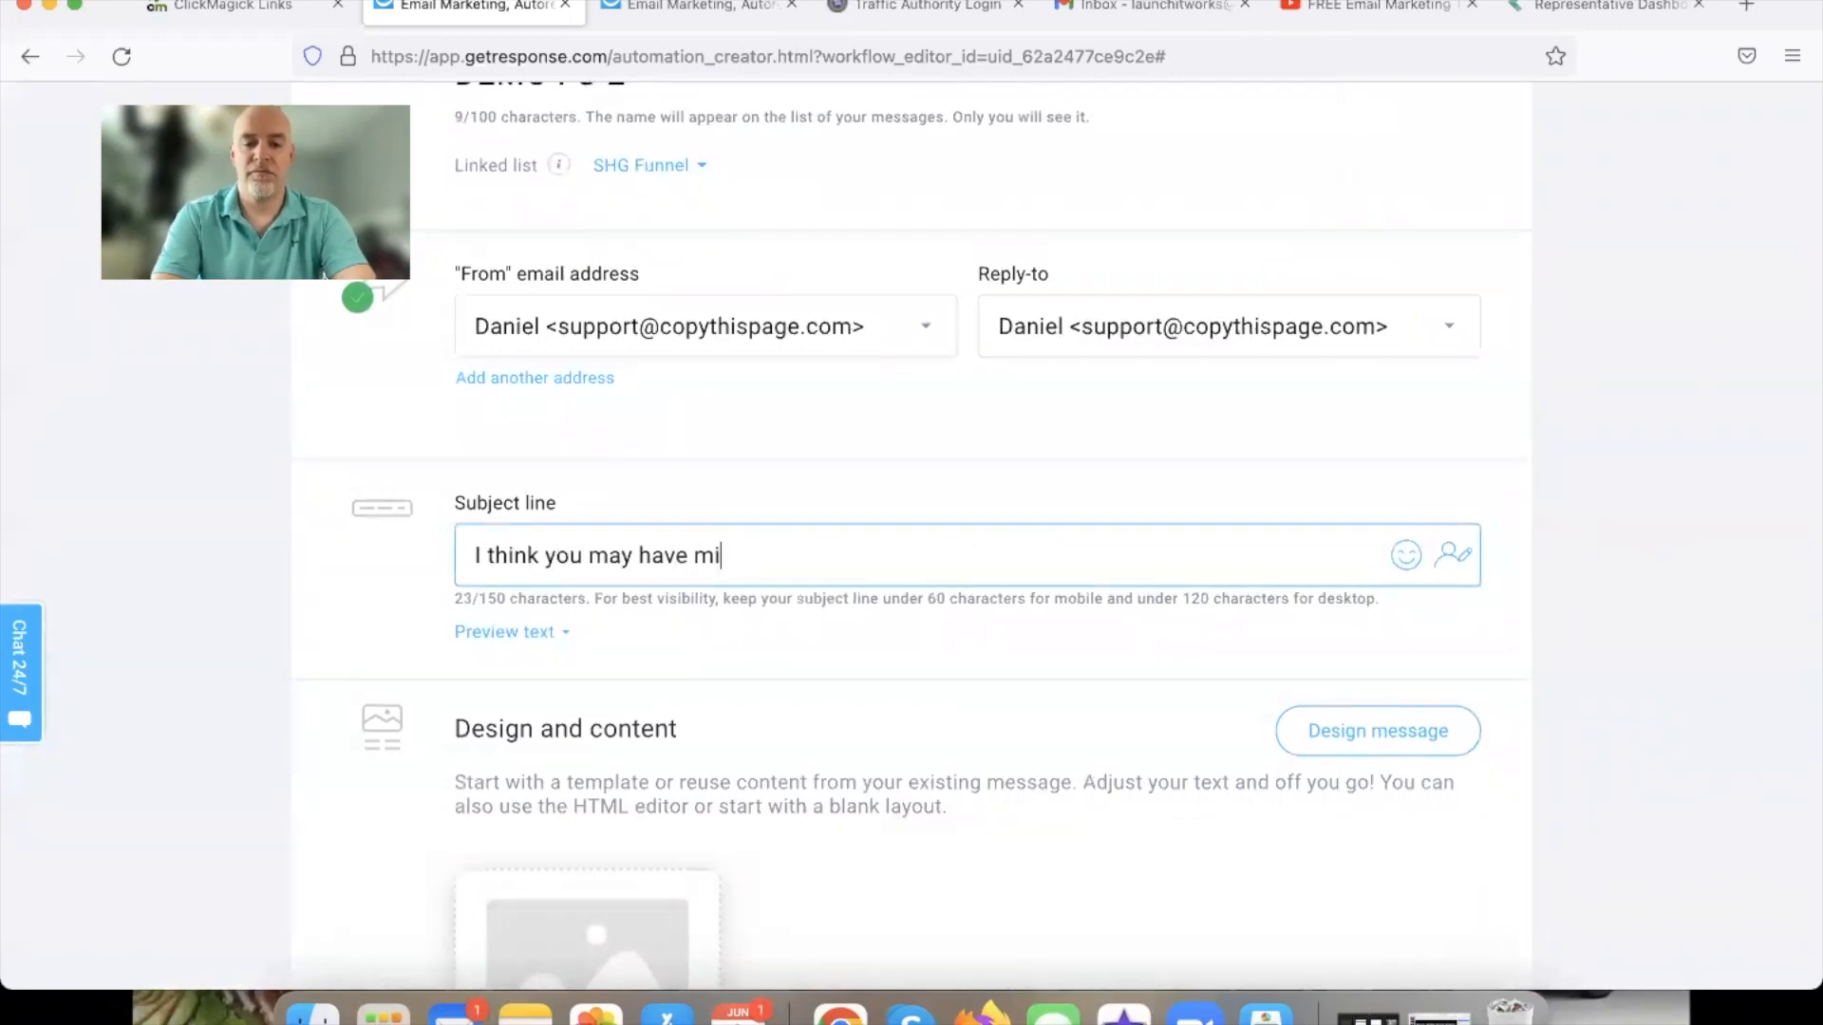
pyautogui.write('ssed this')
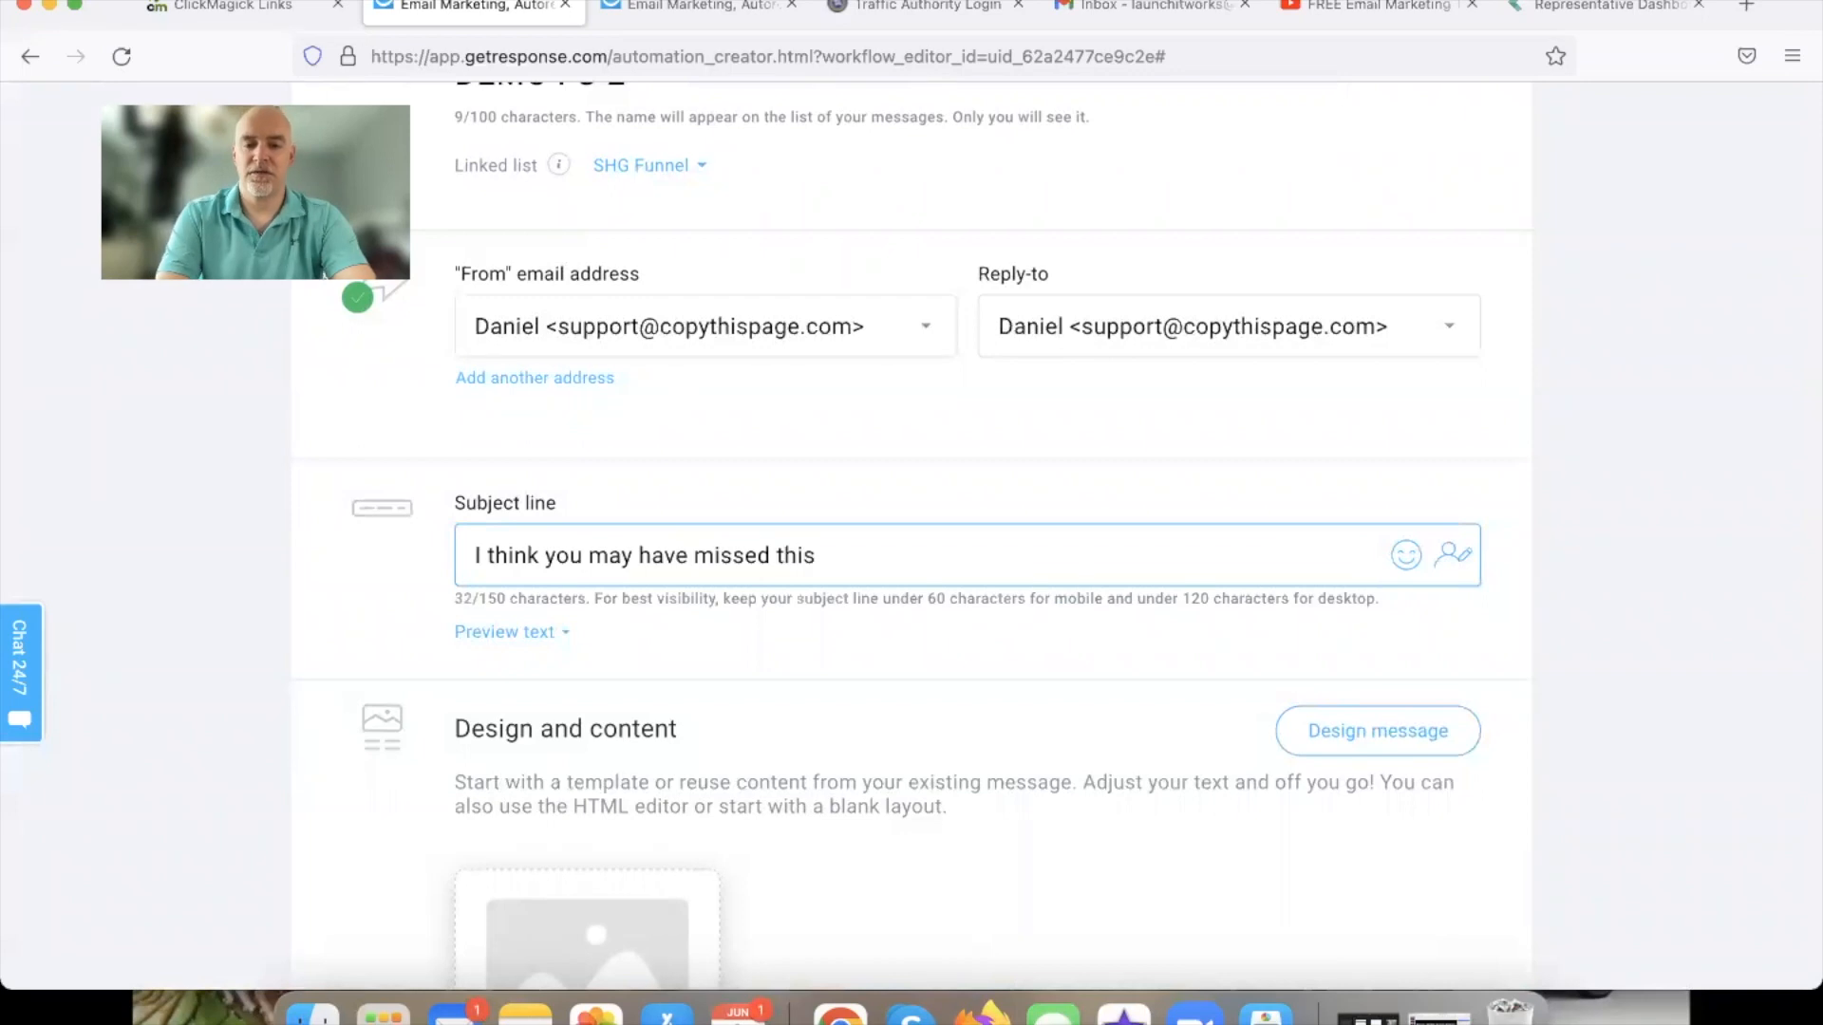
pyautogui.press('super+a')
pyautogui.press('BackSpace')
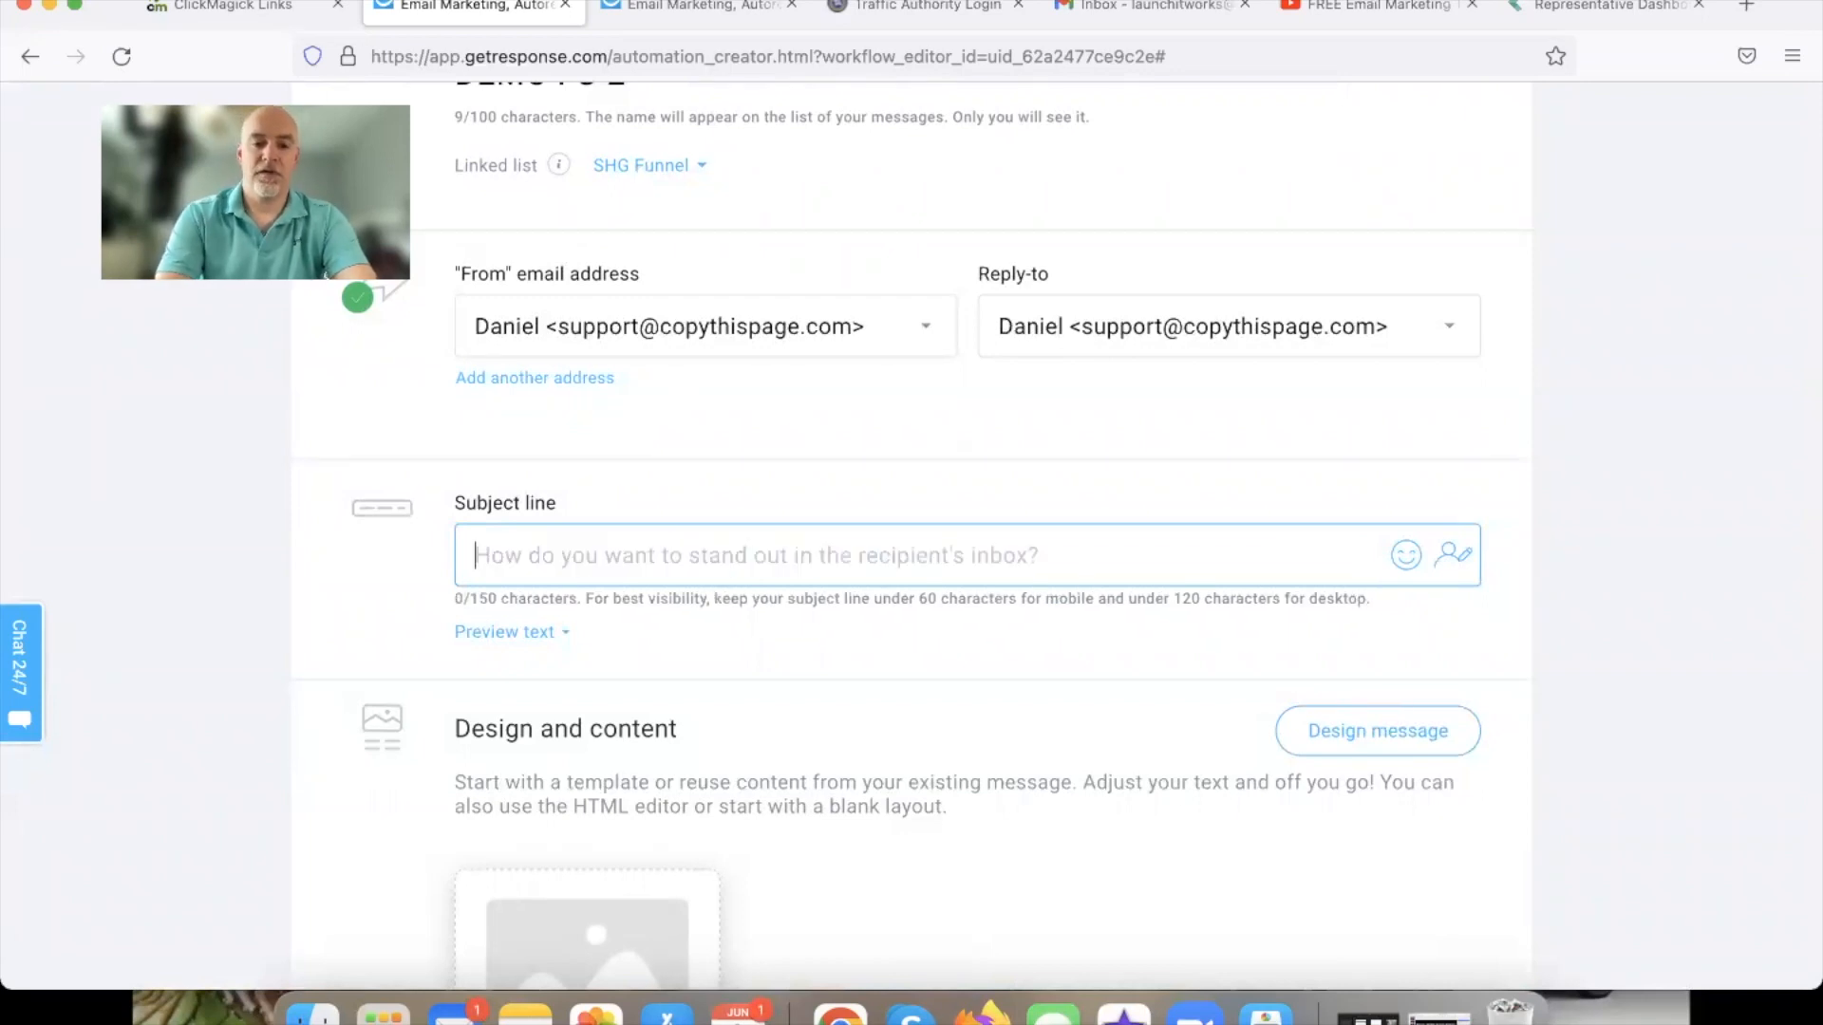
# Set the subject line to "hey, you ok...?" and open the saved text template from My templates in the message editor.
pyautogui.write('hey, you ok...?')
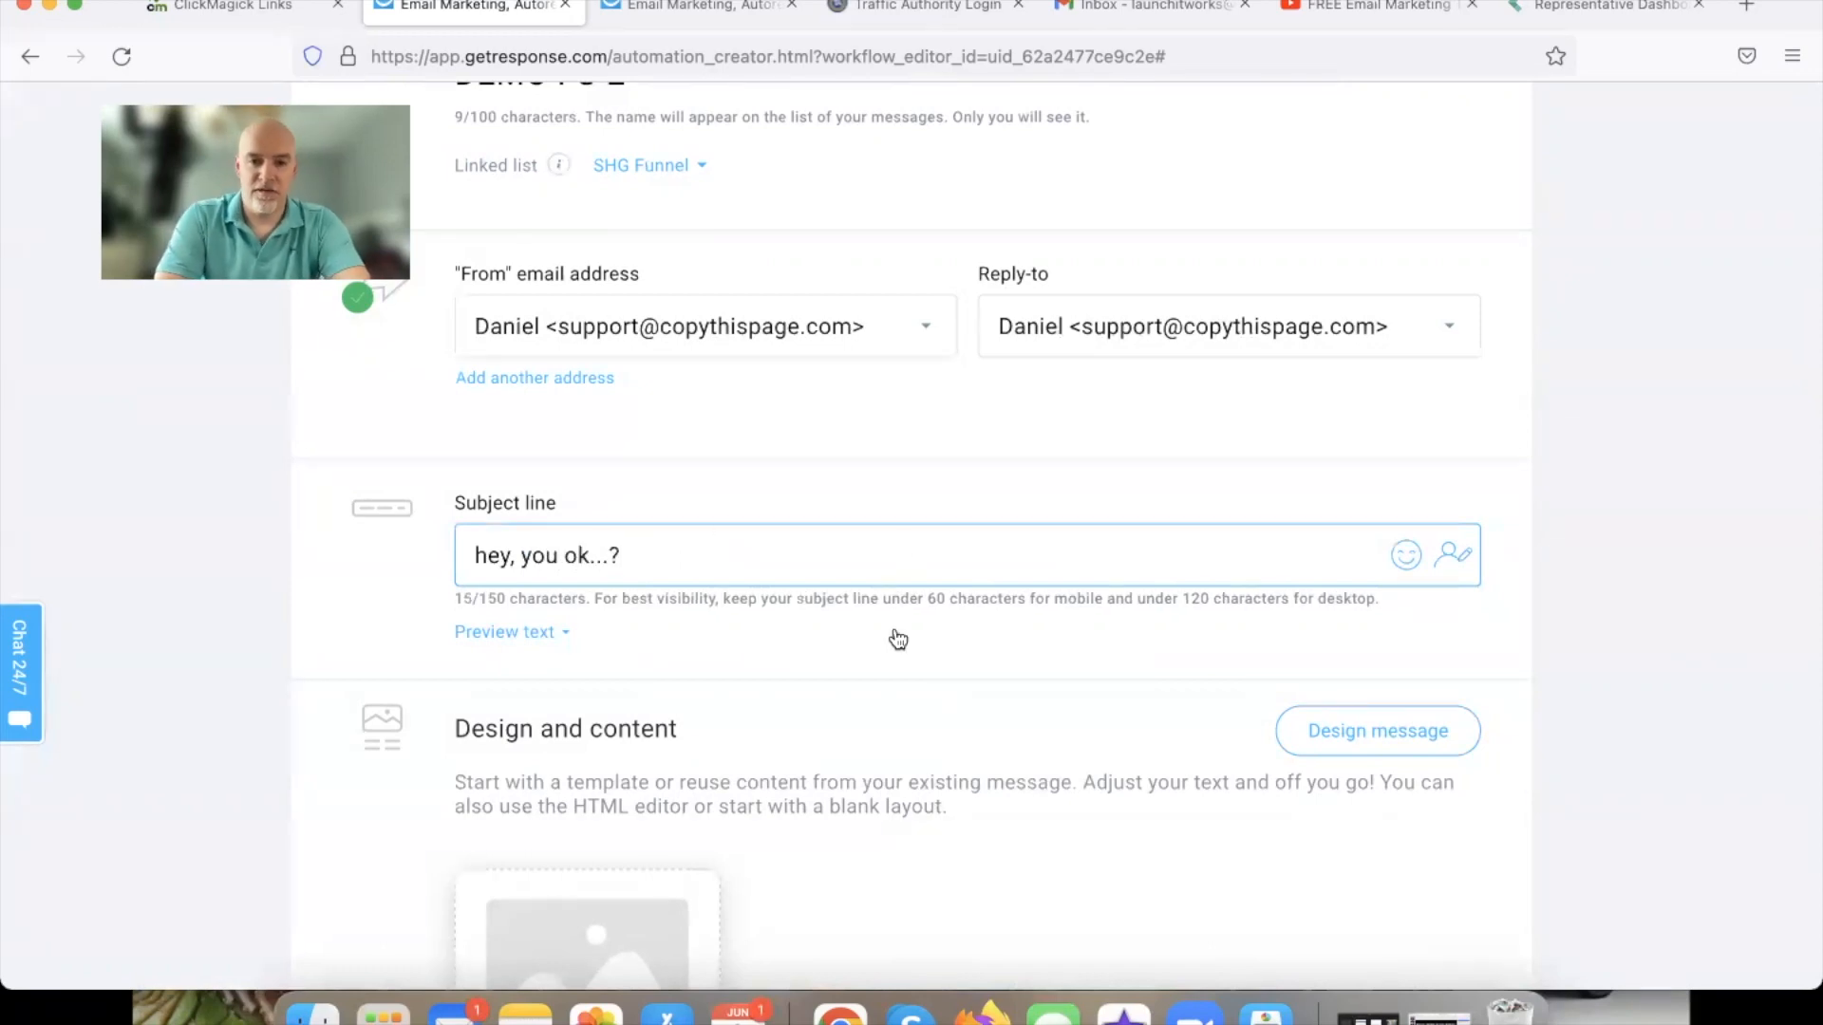
pyautogui.scroll(-3, 897, 638)
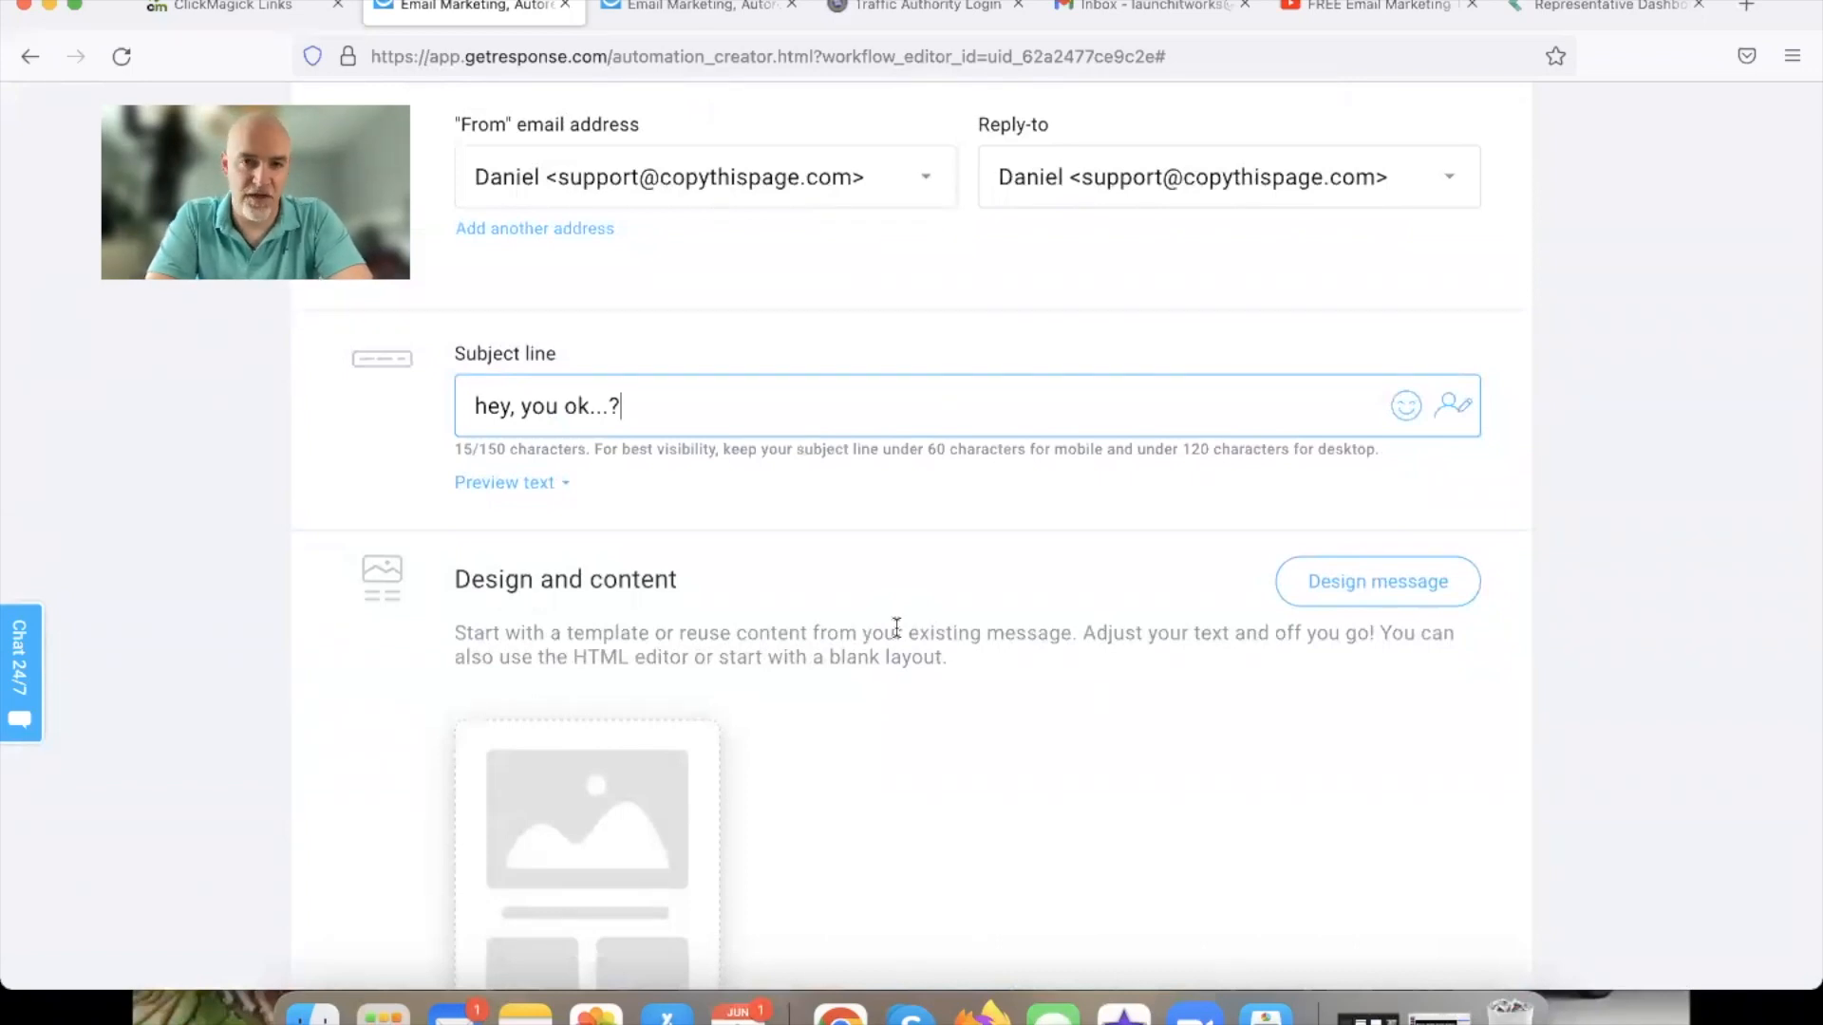
pyautogui.scroll(-5, 887, 541)
pyautogui.moveTo(675, 631)
pyautogui.click(628, 674)
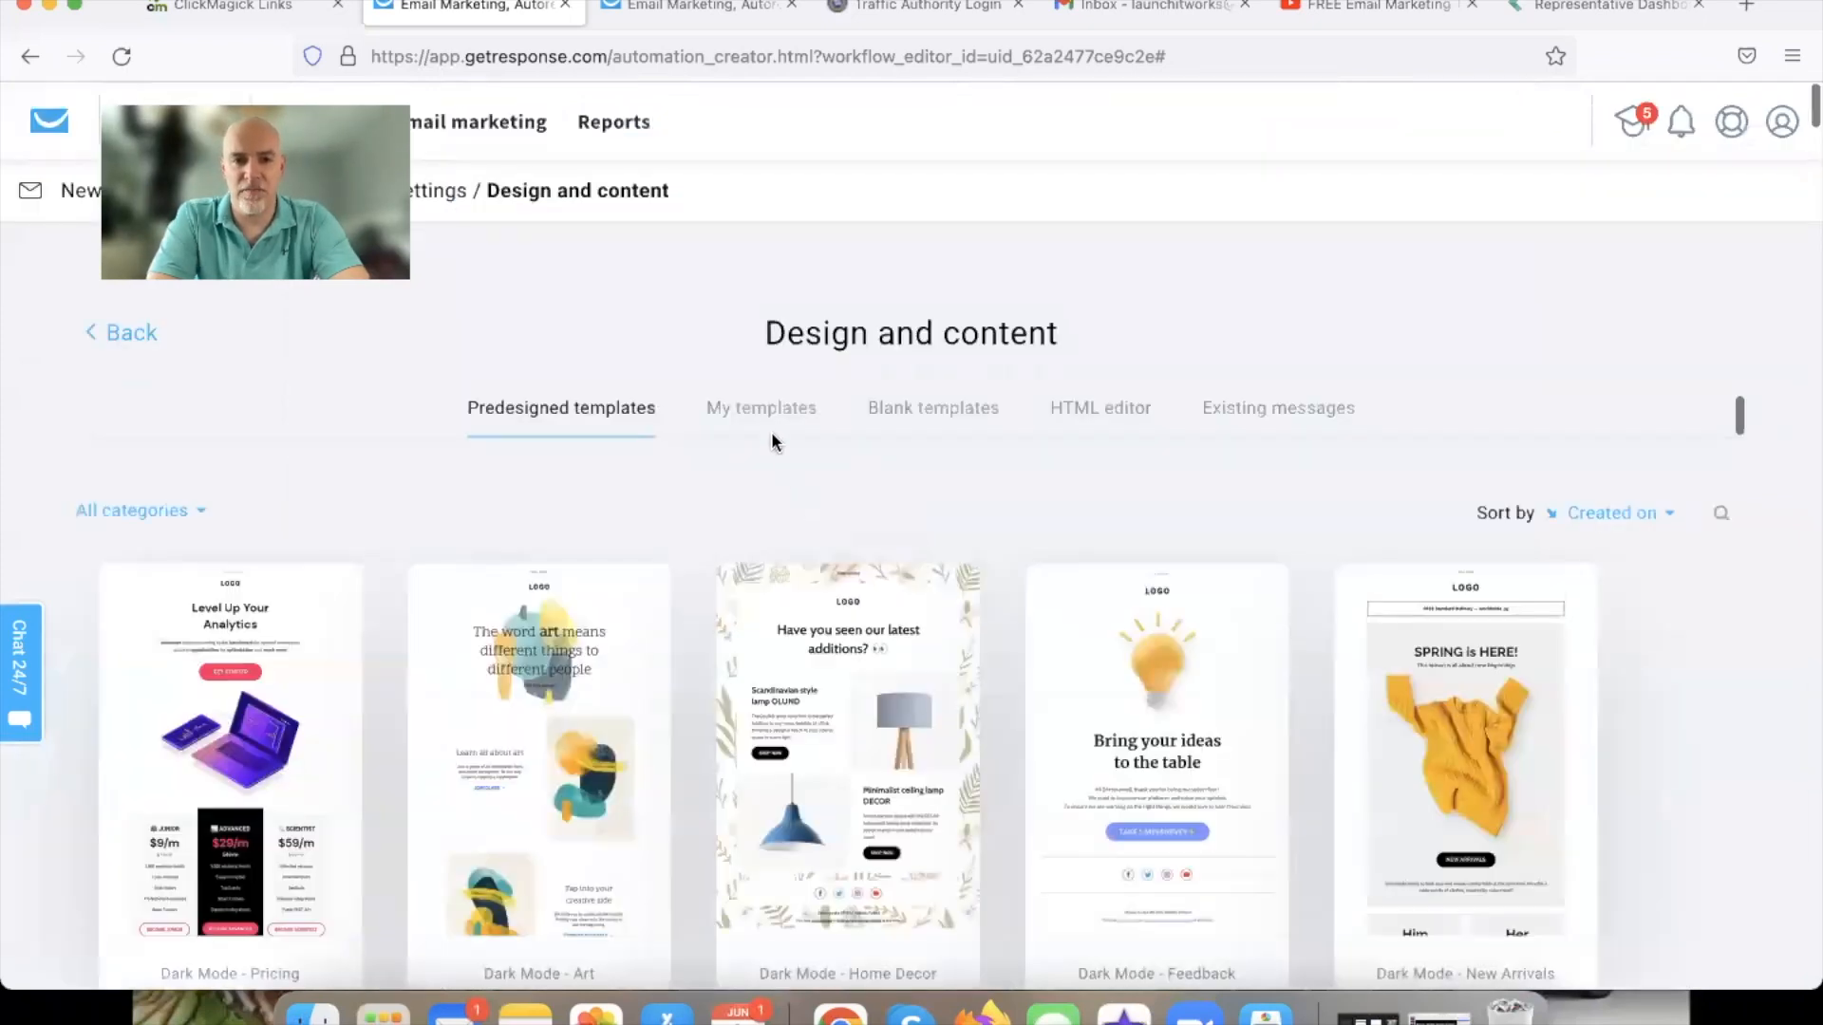
pyautogui.click(777, 430)
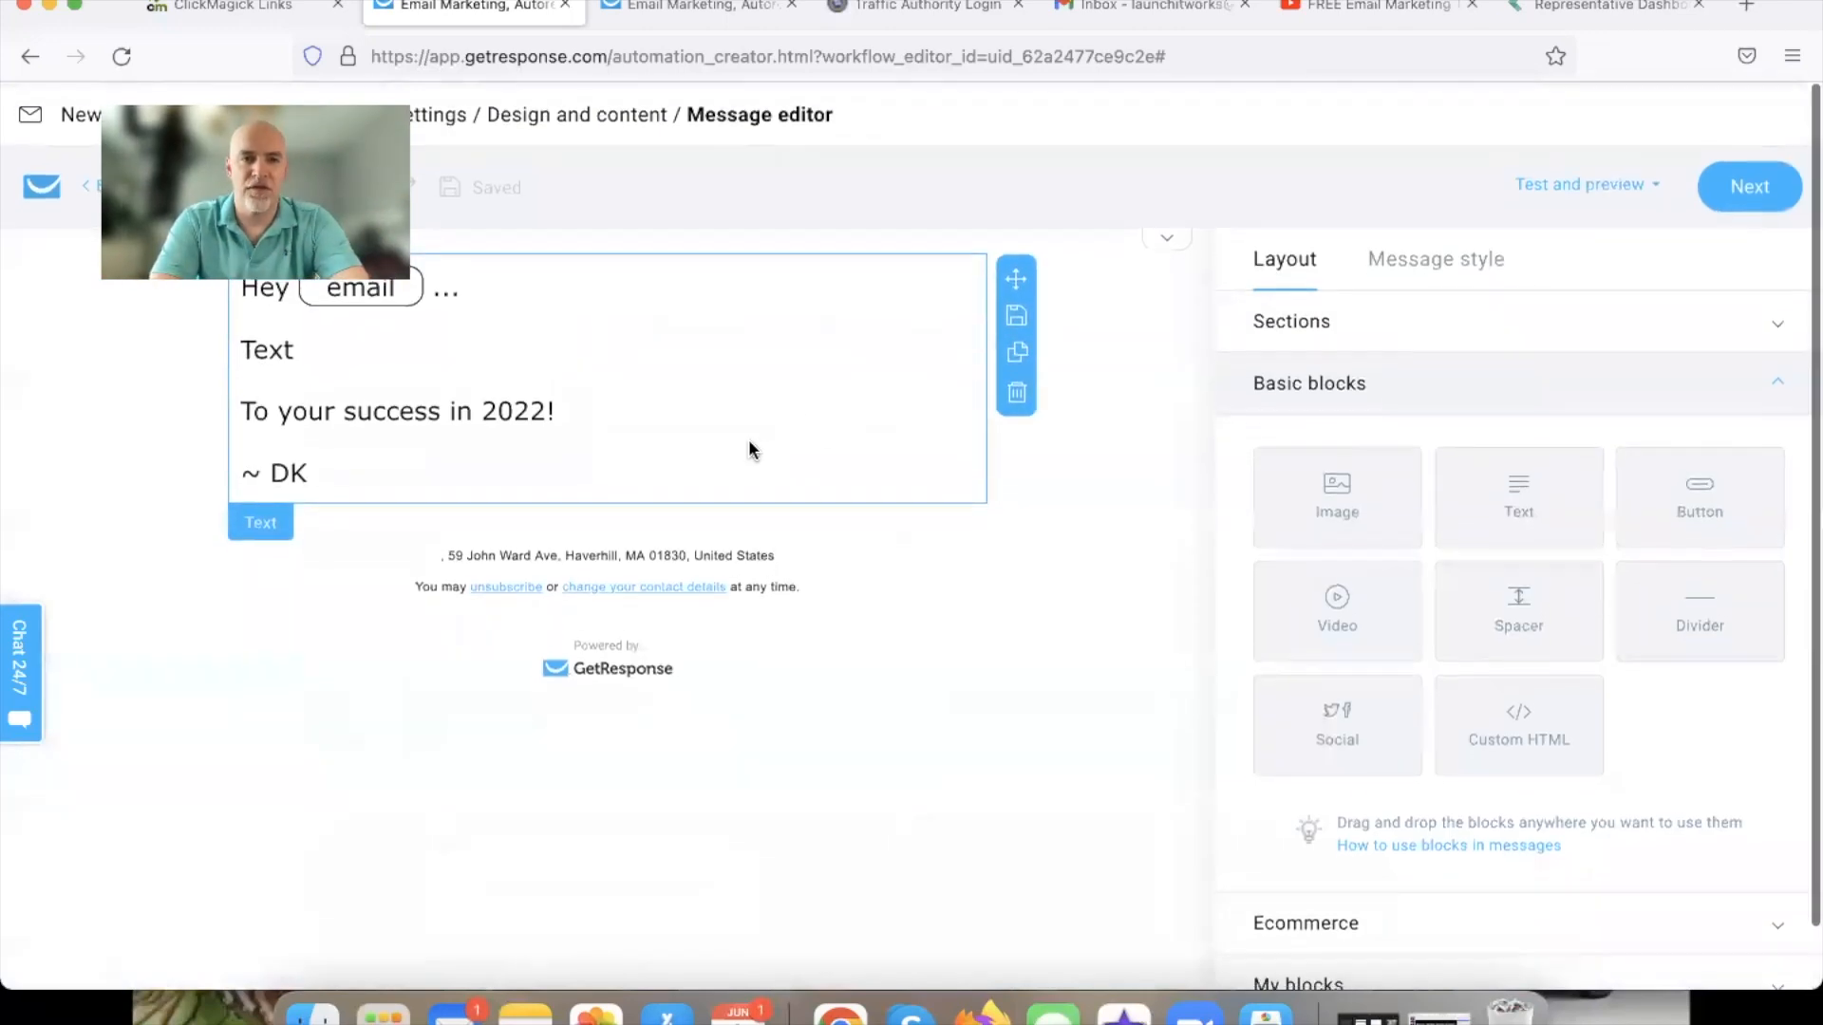
# Replace the "Text" placeholder with "I noticed you just were on my site looking for info on this free training series...".
pyautogui.doubleClick(271, 348)
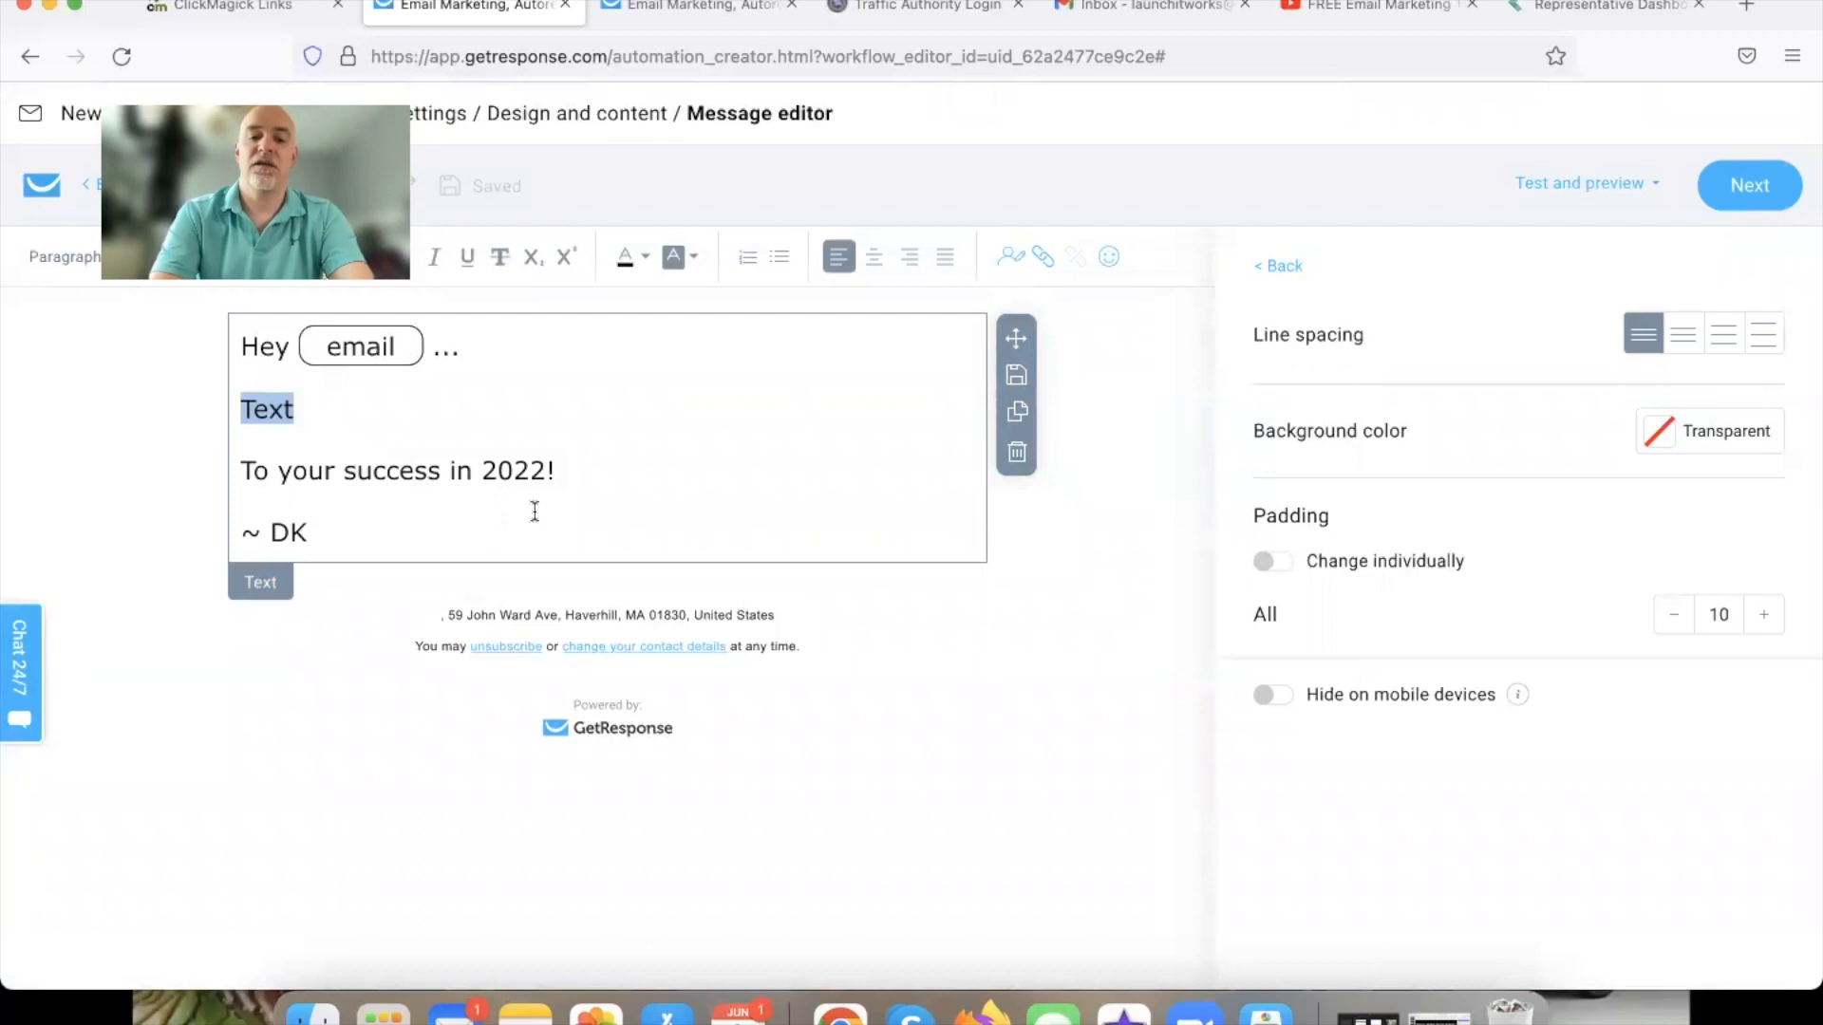
pyautogui.write('I noticed')
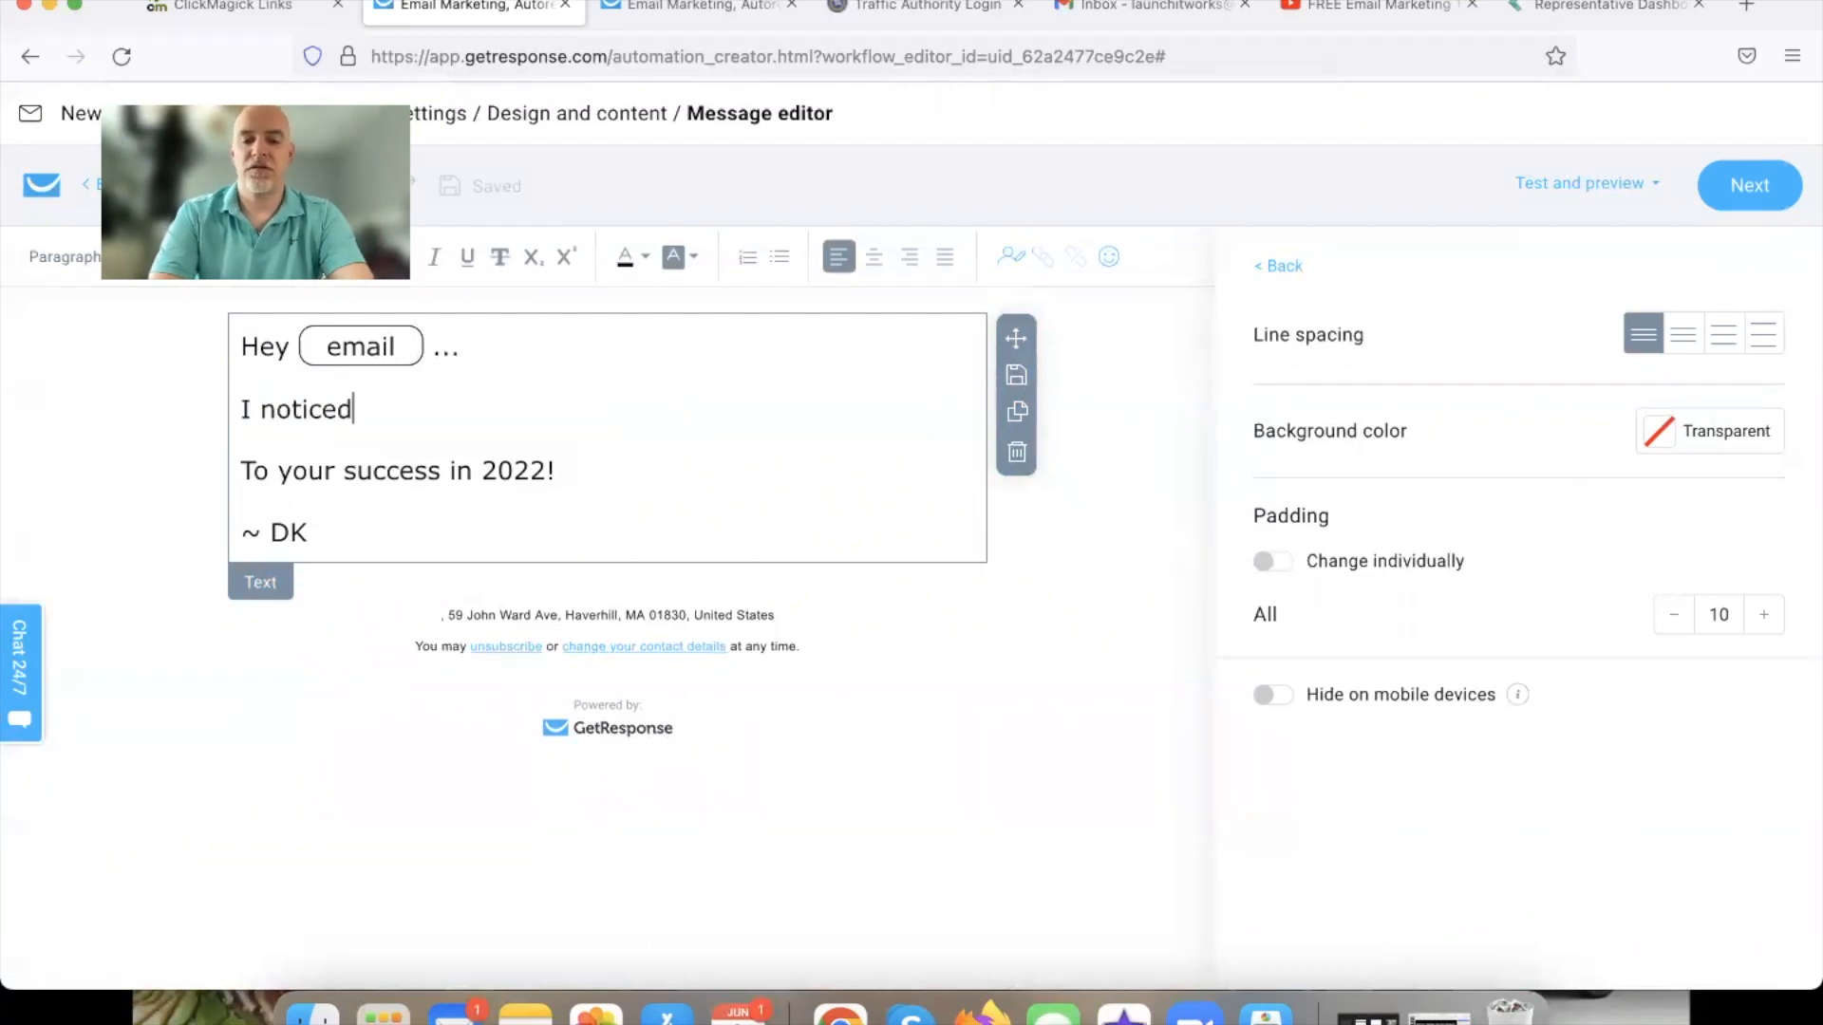
pyautogui.write(' you just ')
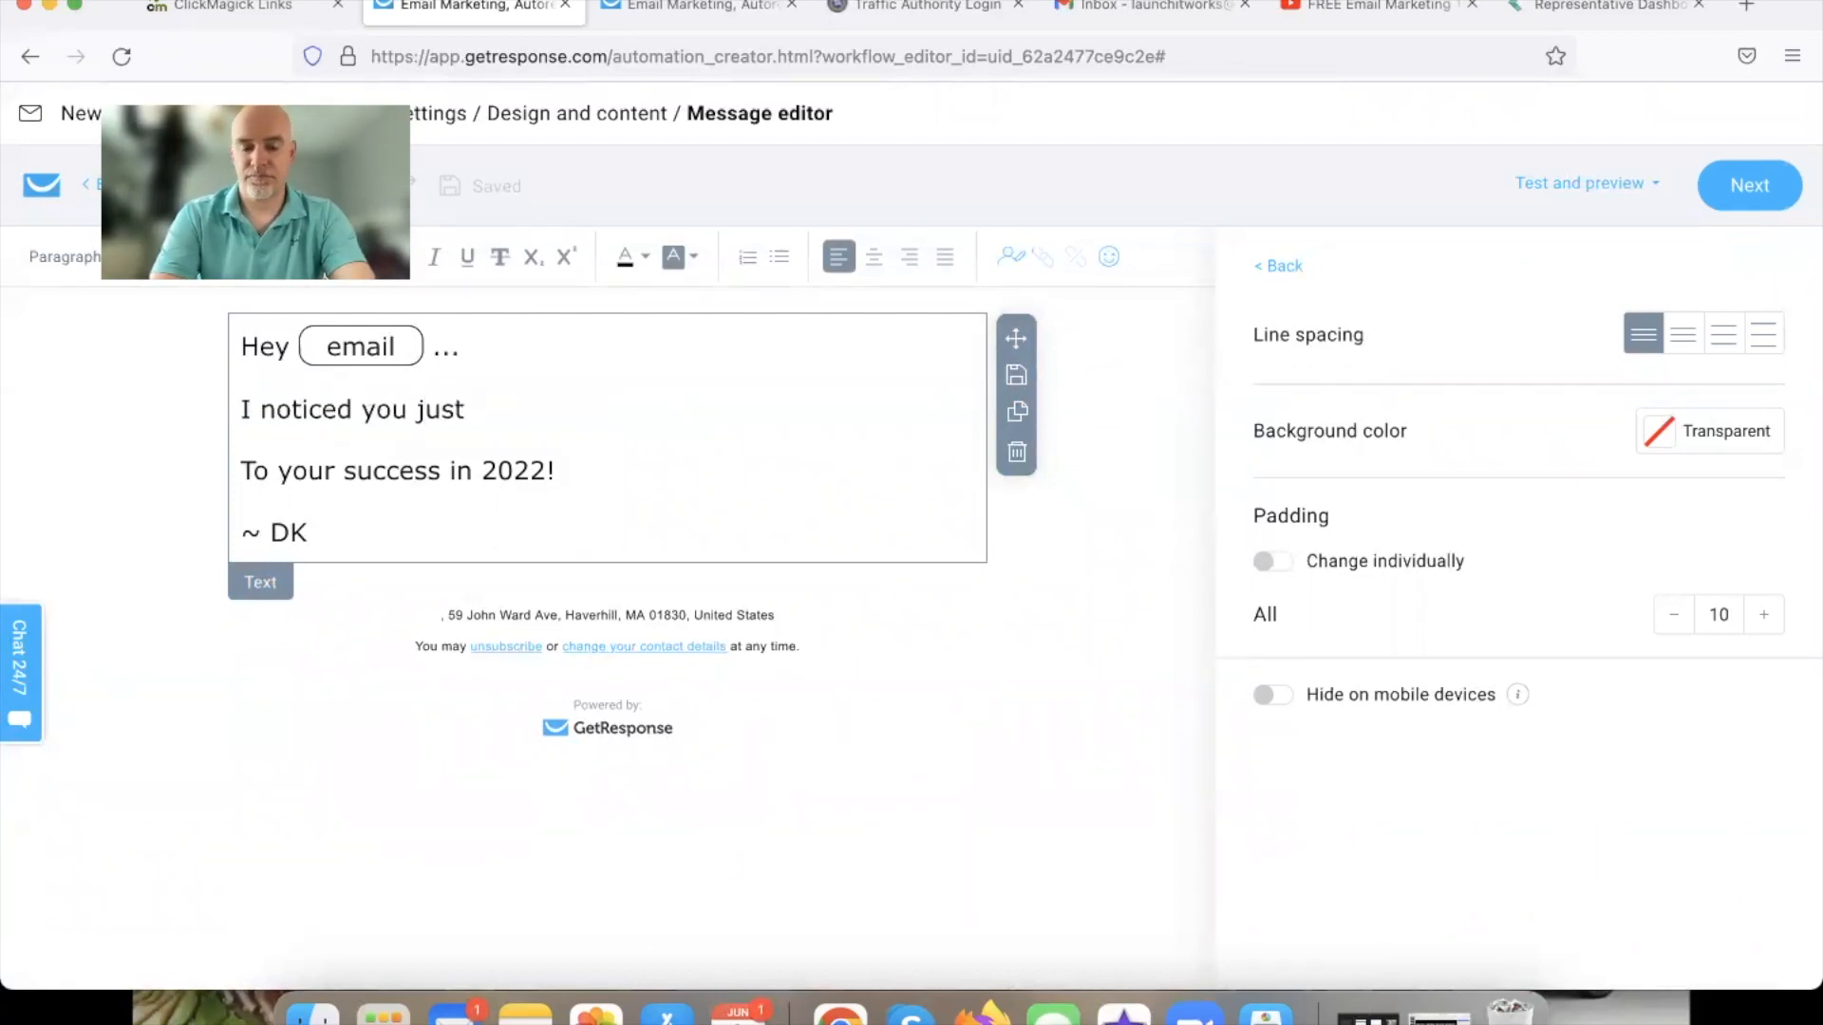
pyautogui.write('w')
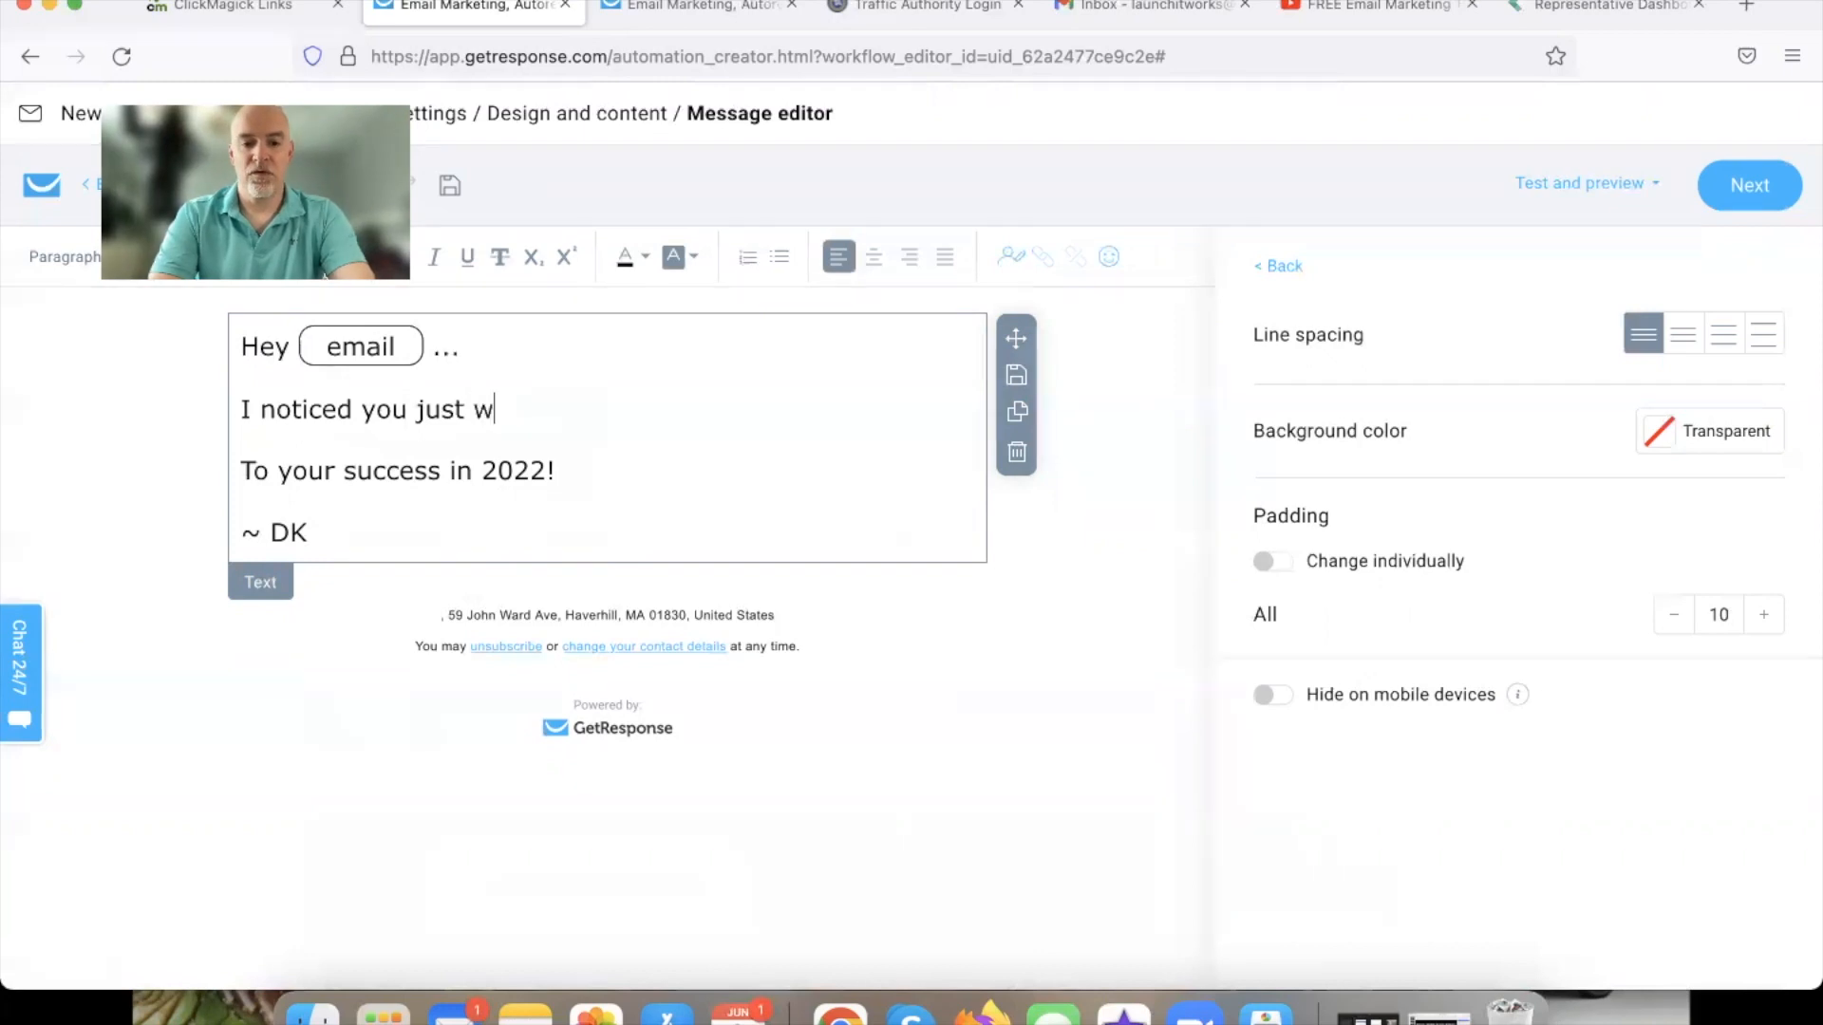
pyautogui.write('ere on my sit')
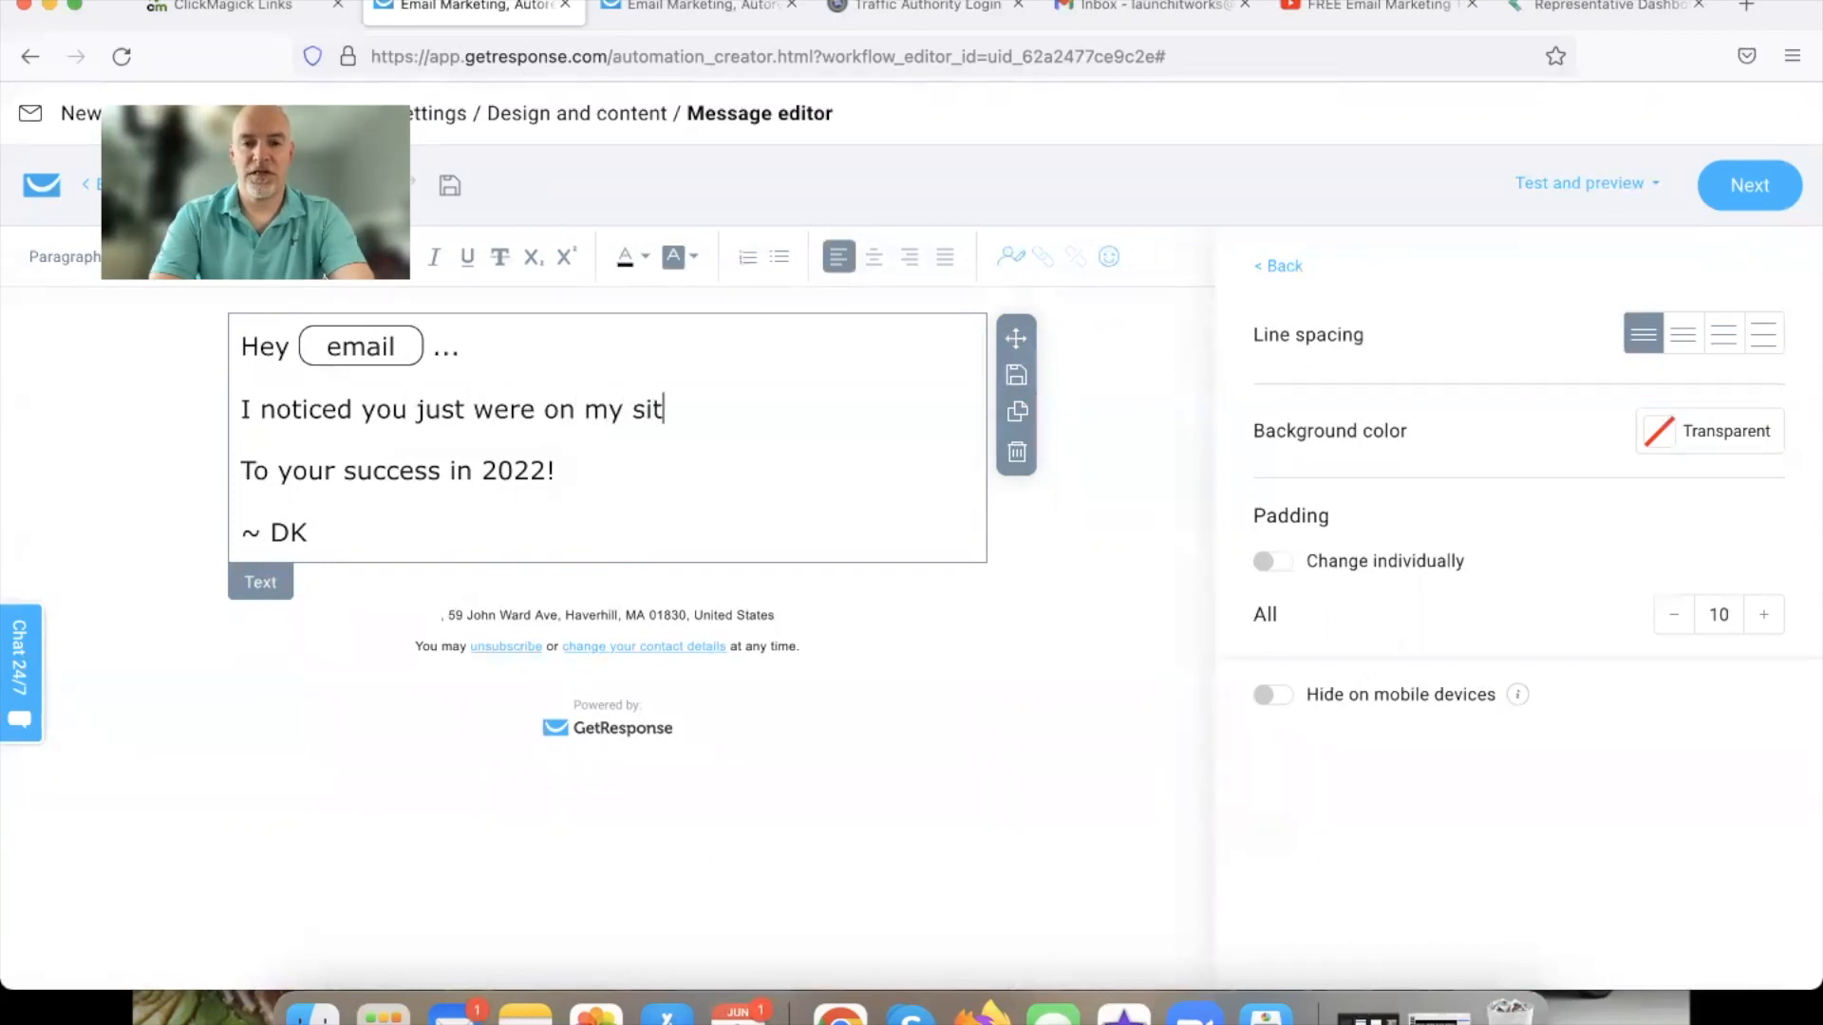
pyautogui.write('e looking for info on this ty')
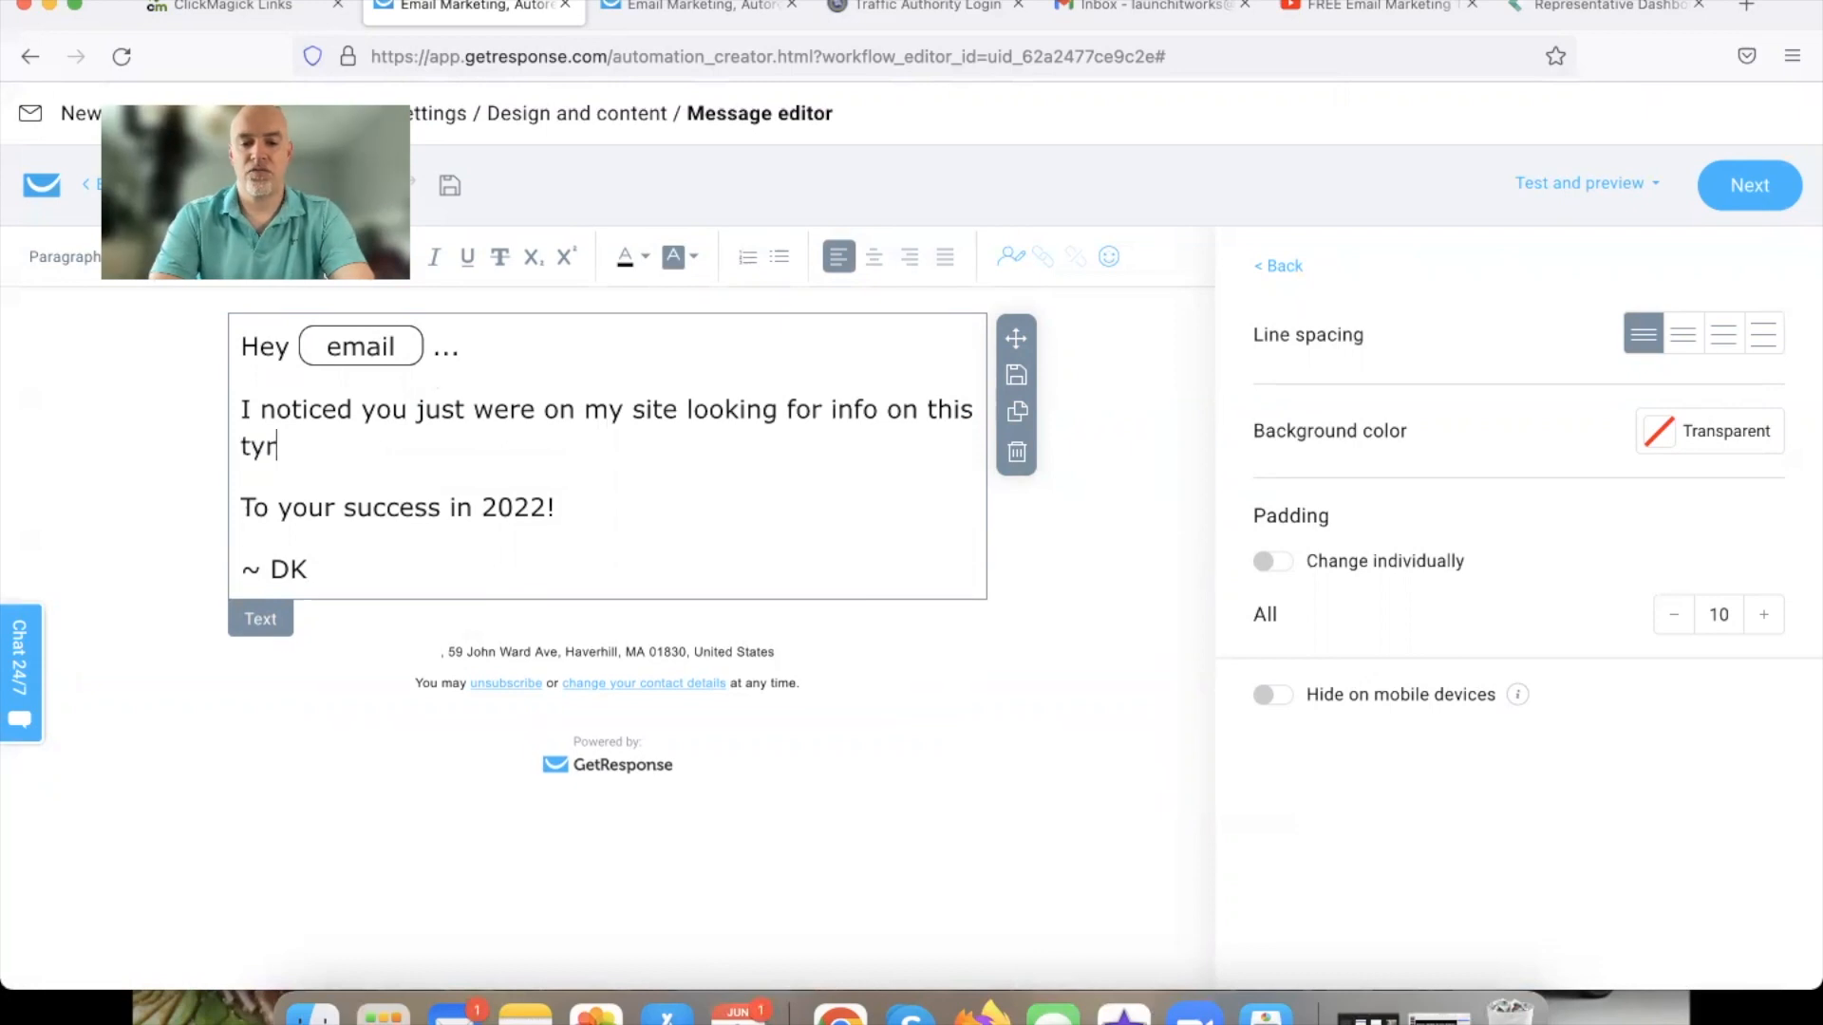
pyautogui.press('BackSpace')
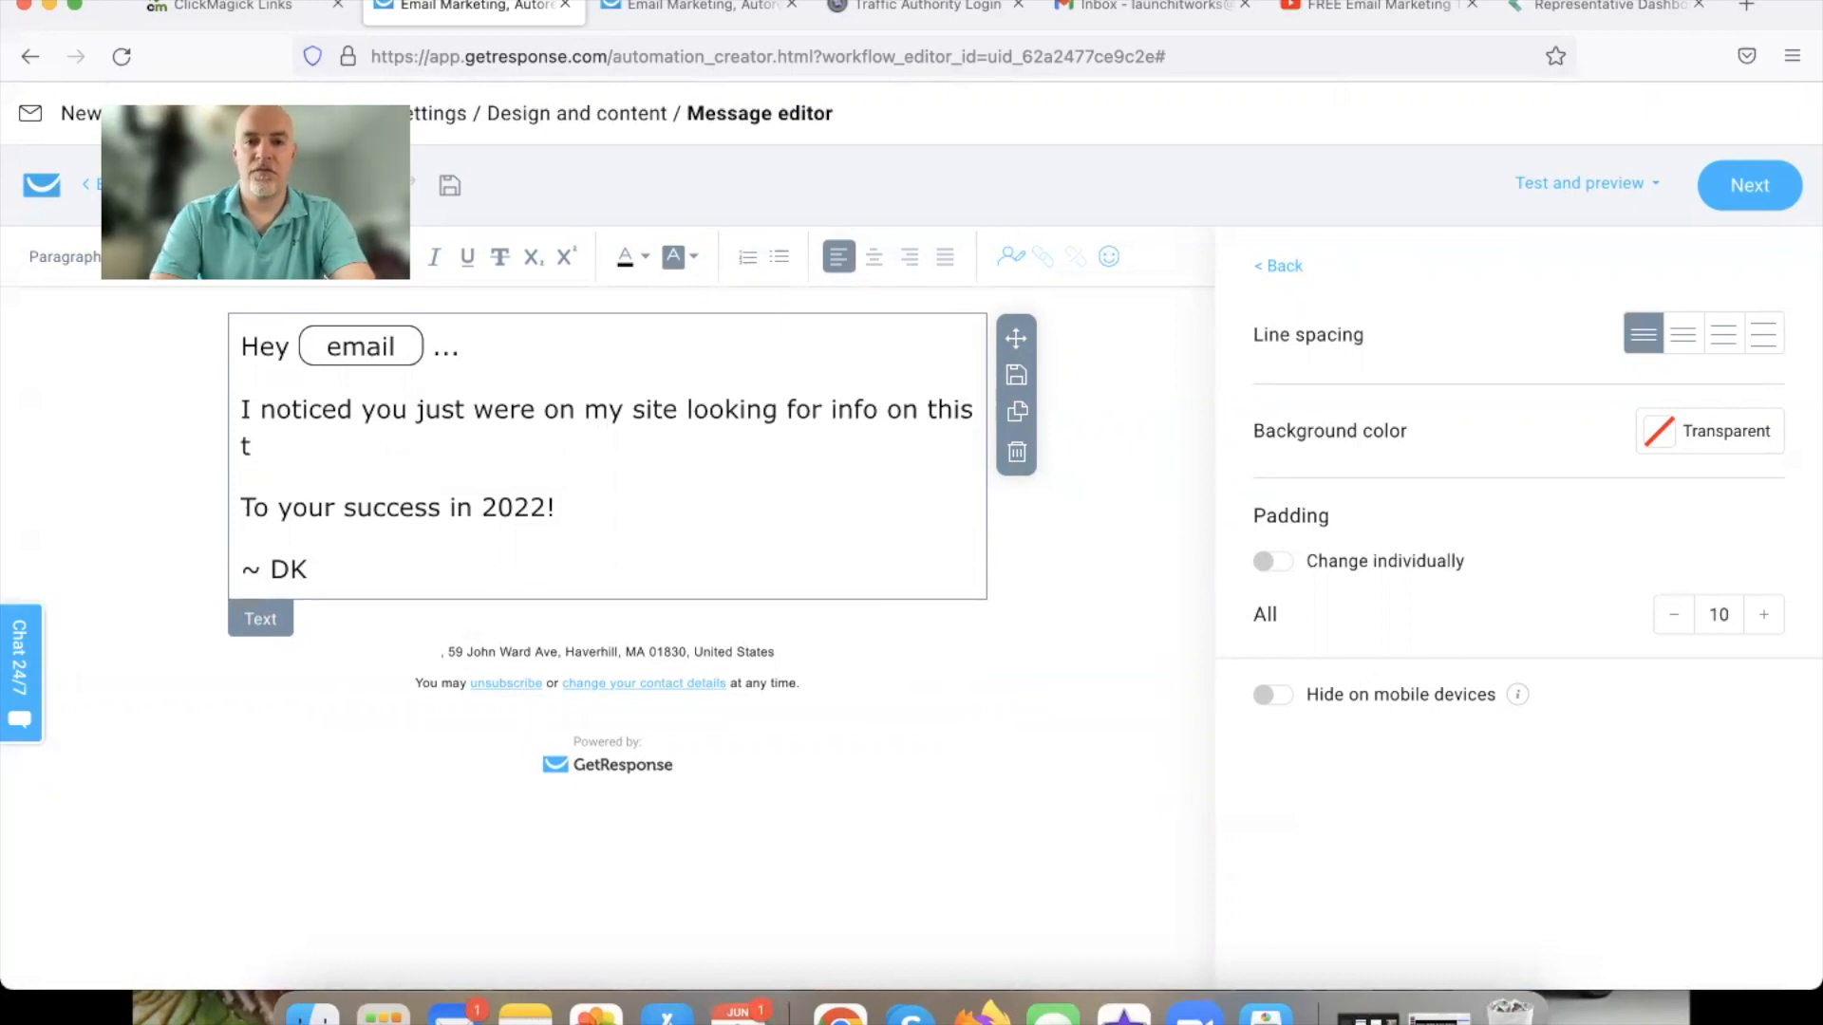
pyautogui.press('BackSpace')
pyautogui.write('free training ser')
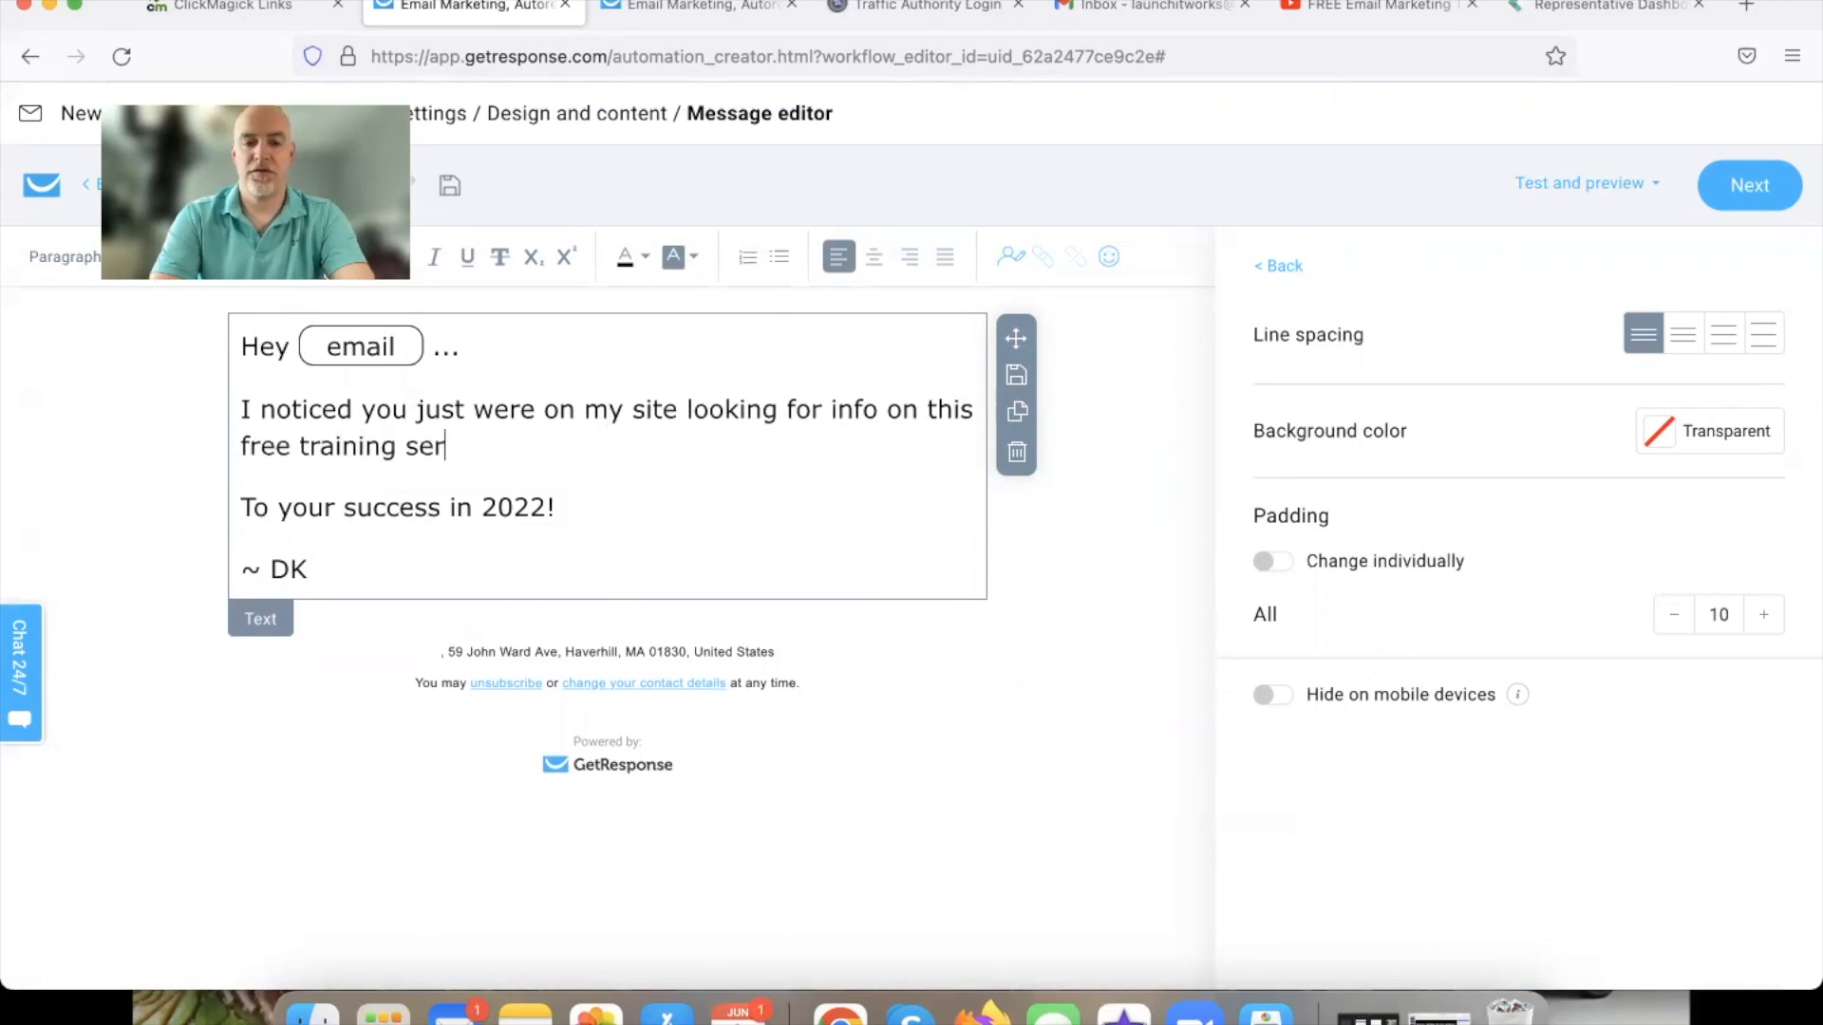
pyautogui.write('ies...')
# Add the line "Click Here If You Are Still Serious" as a new paragraph below the opening sentence.
pyautogui.press('Return')
pyautogui.write('Cli')
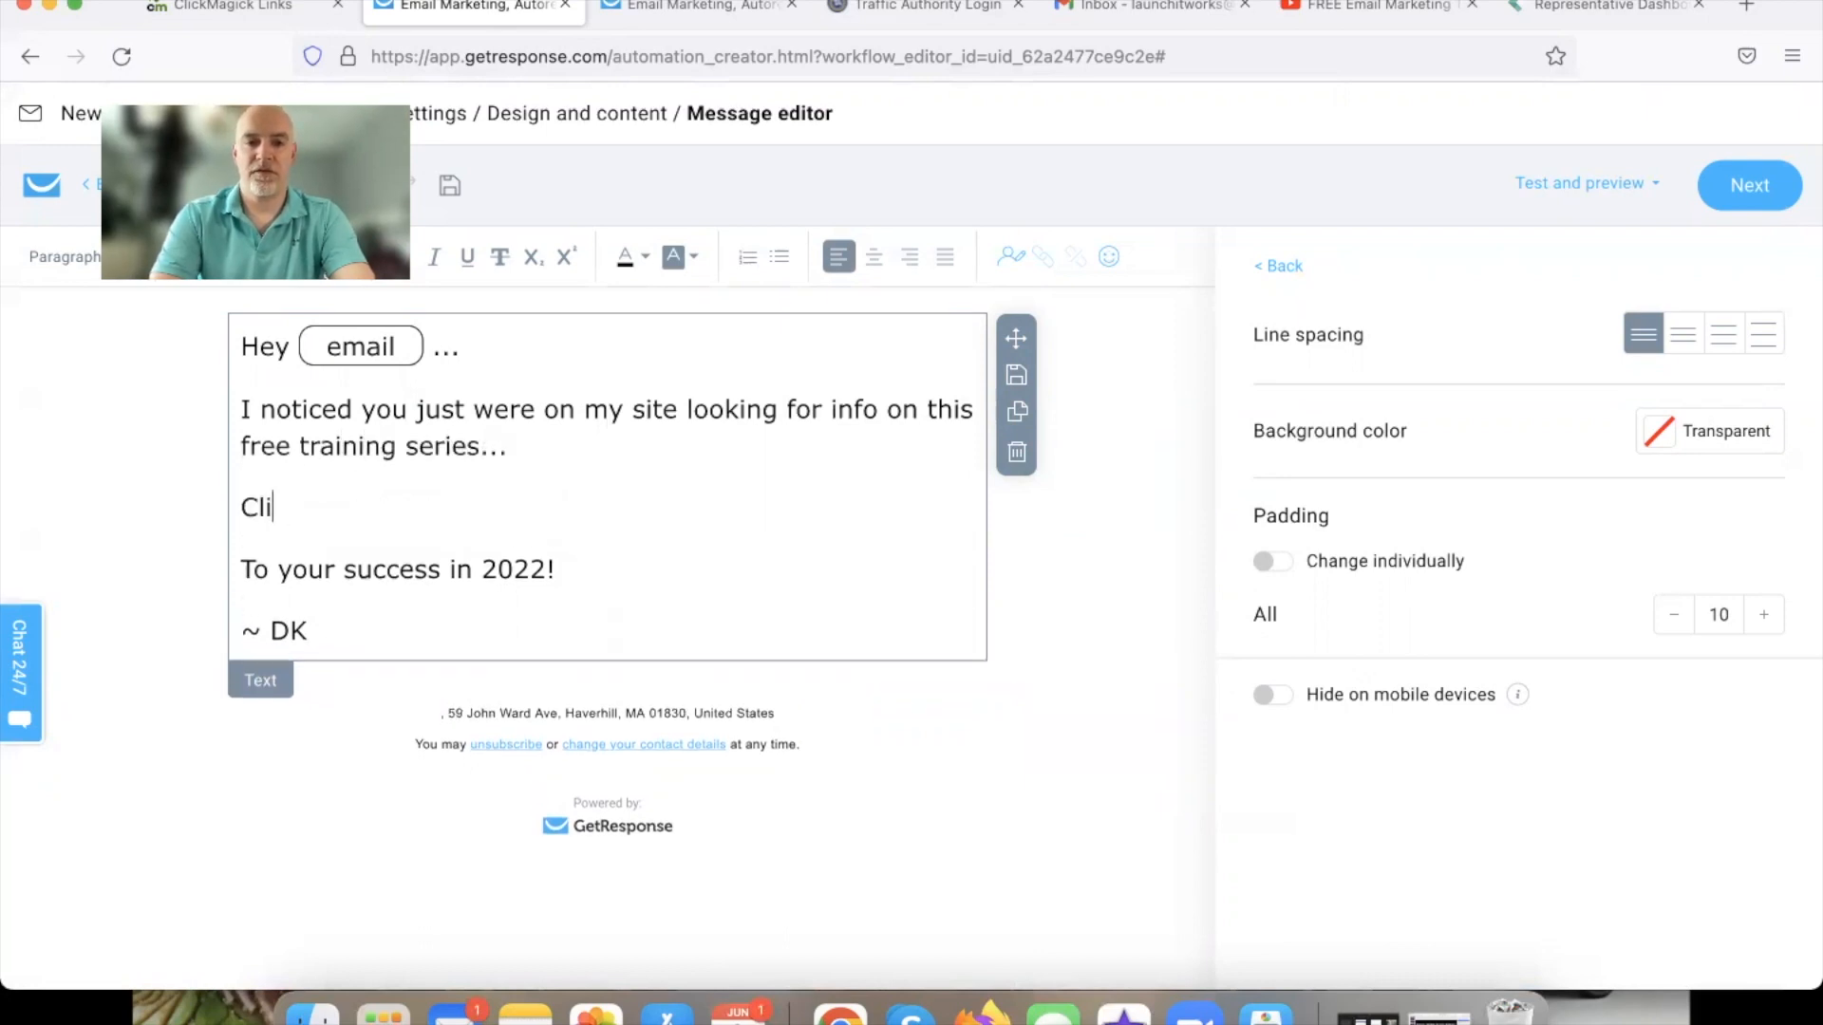
pyautogui.write('ck Here If Y')
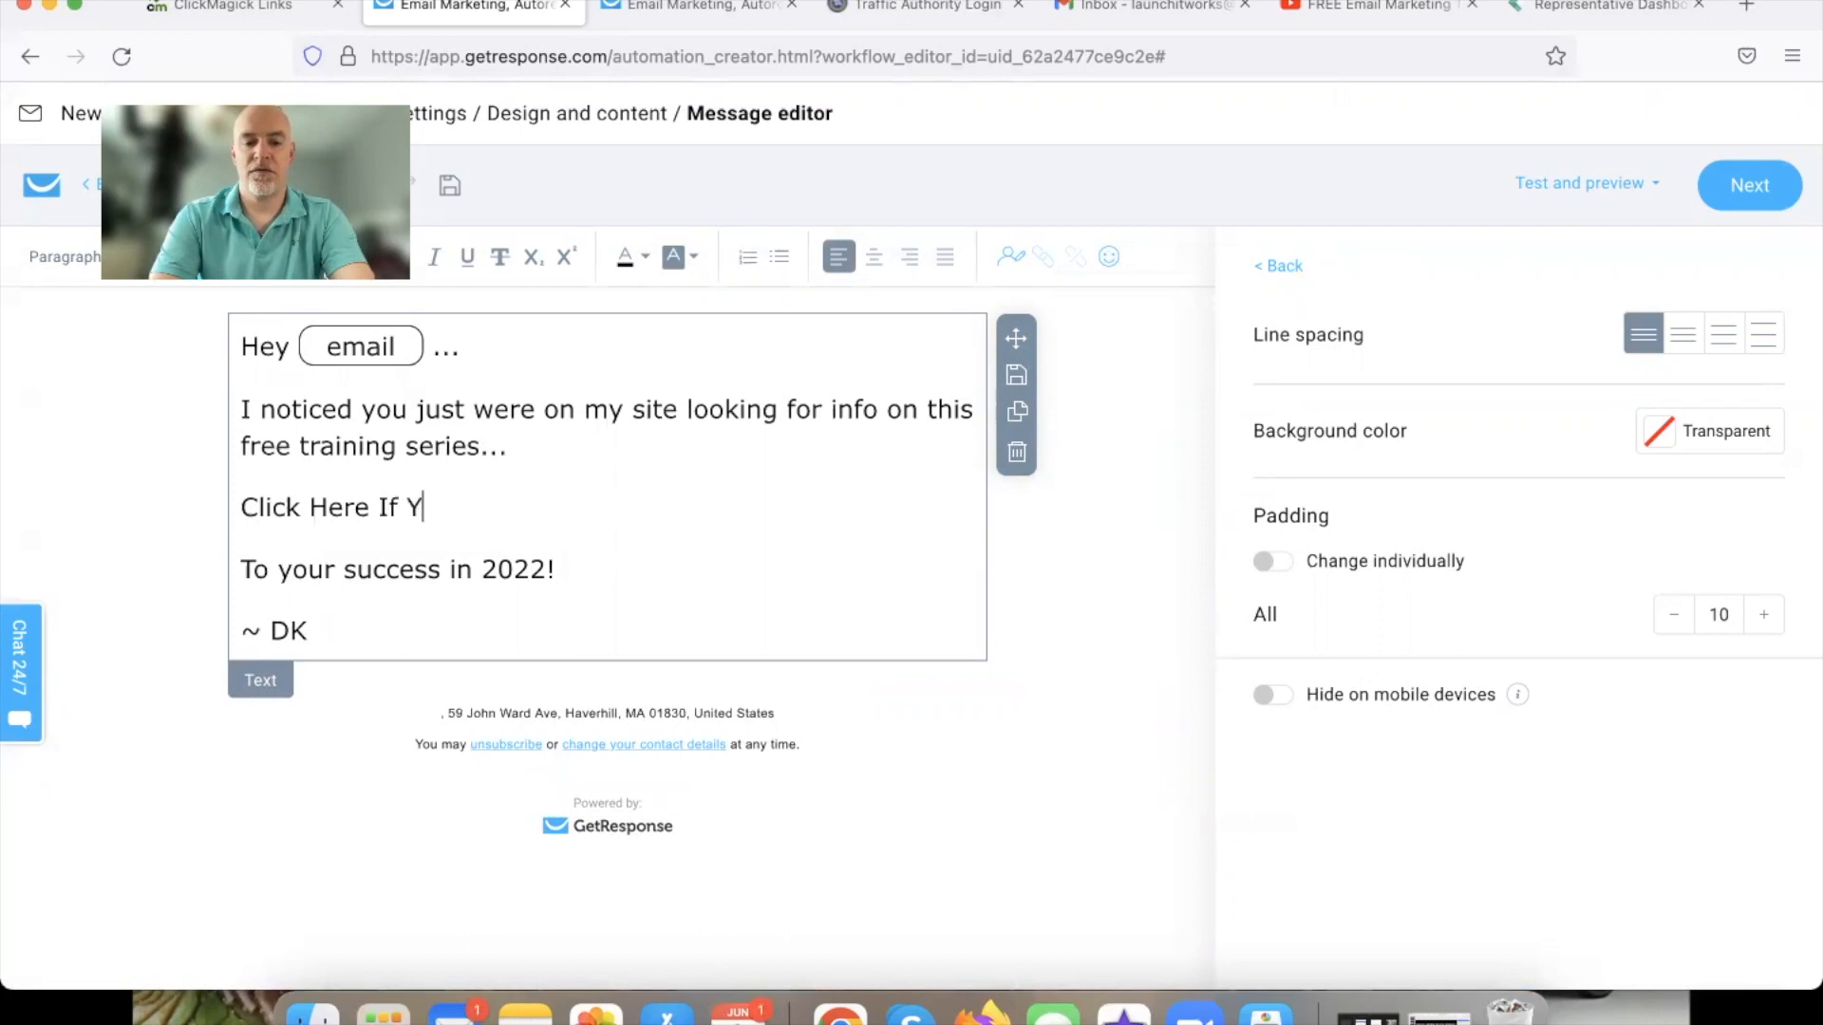
pyautogui.write('ou Are S')
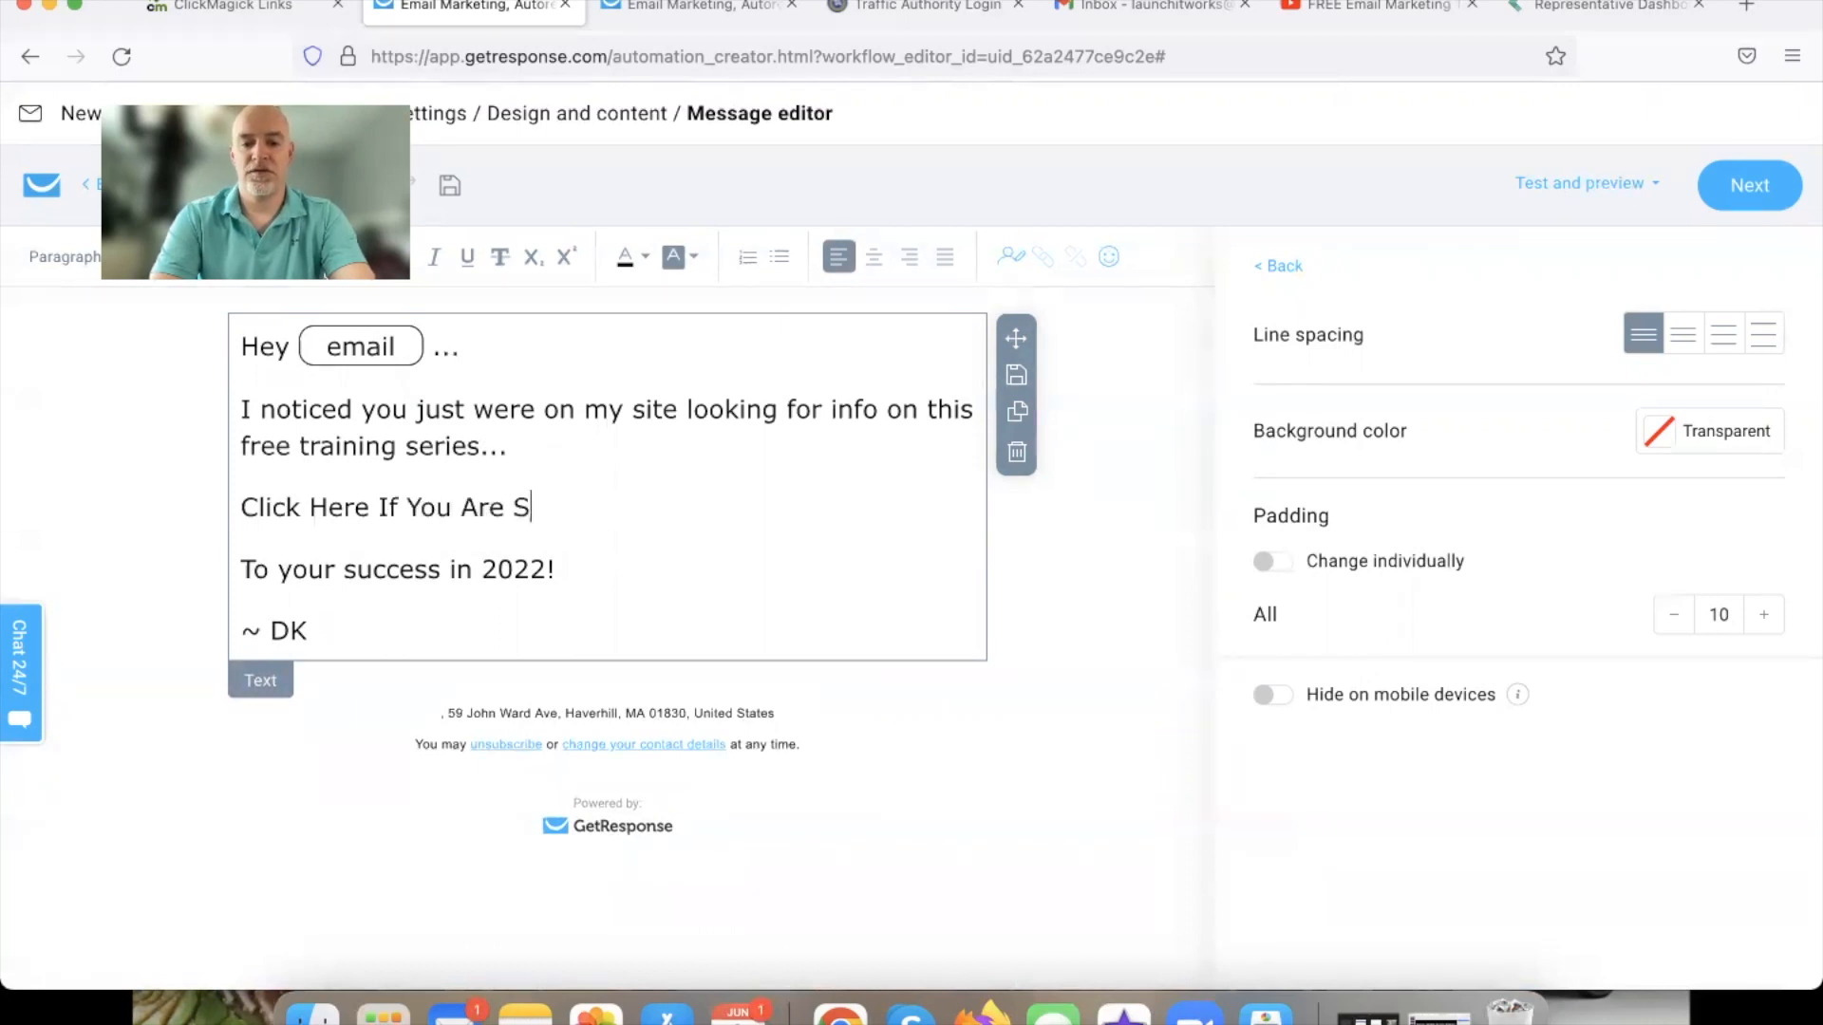
pyautogui.write('till Seriou')
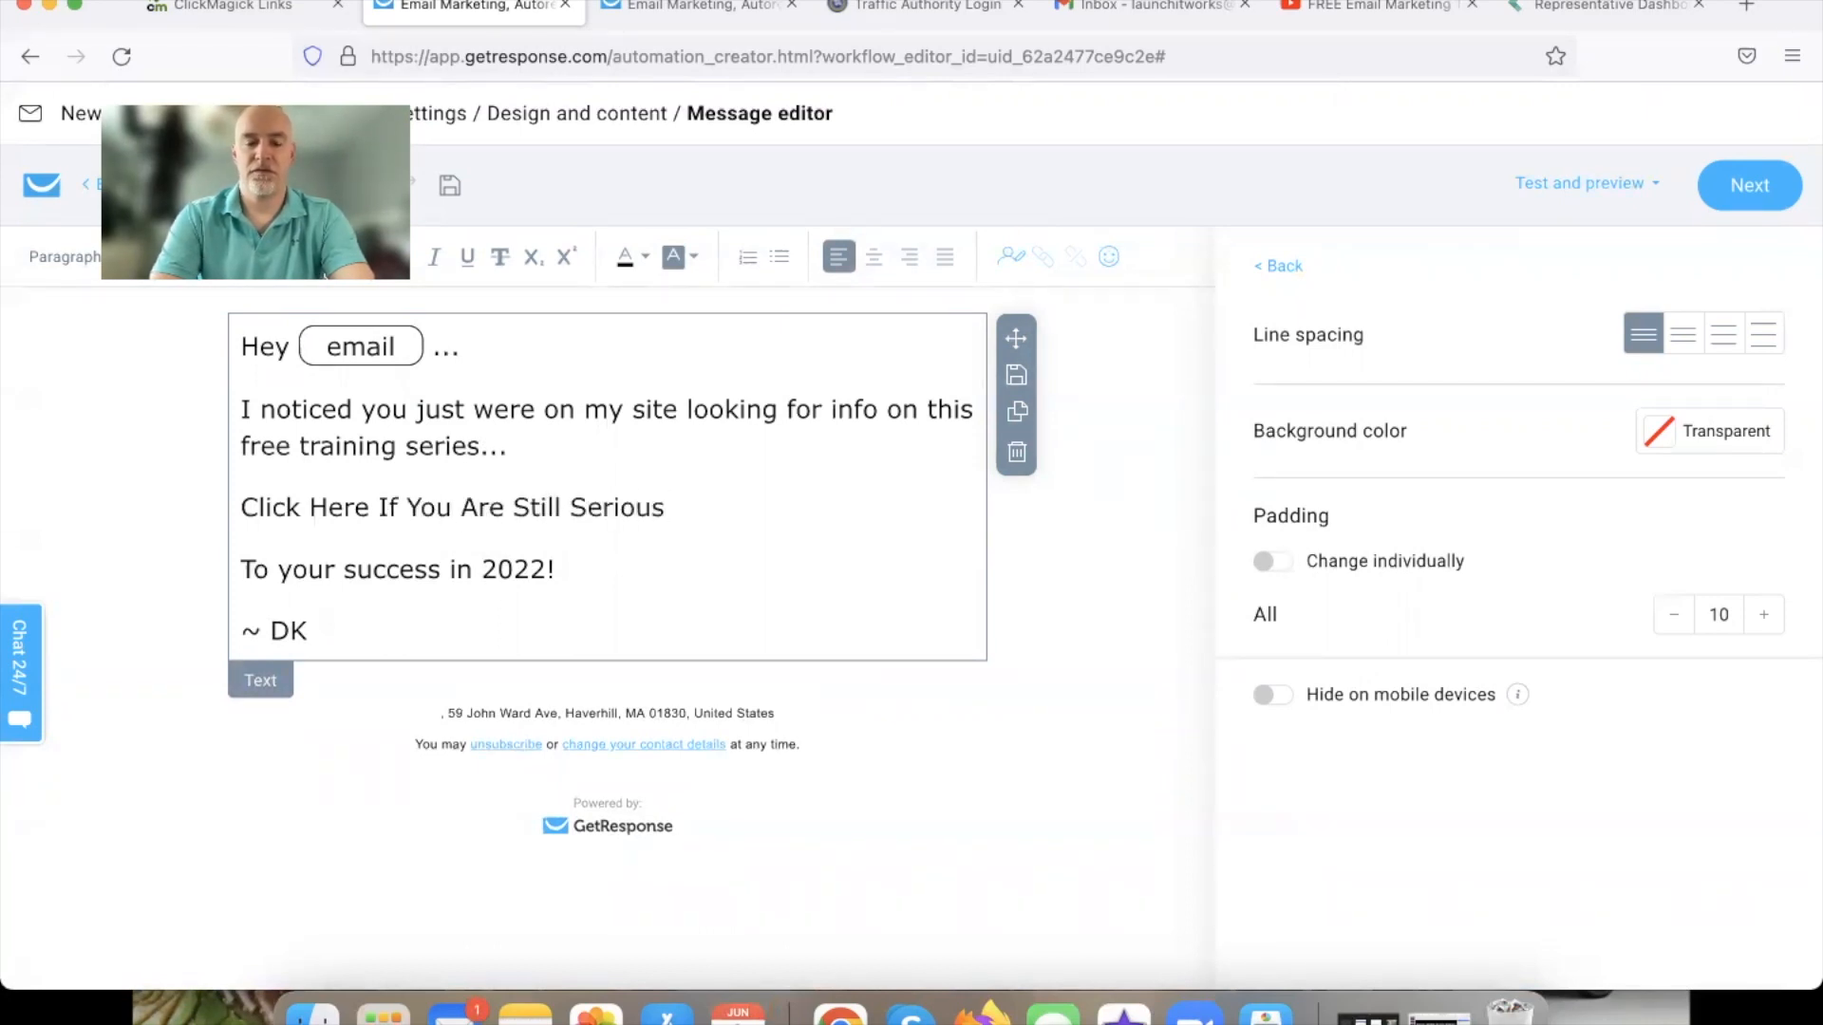
pyautogui.write('s')
# Add below the link line: "Message me or comment on my videos with any questions you have... look forward to seeing some great results from you!".
pyautogui.press('Return')
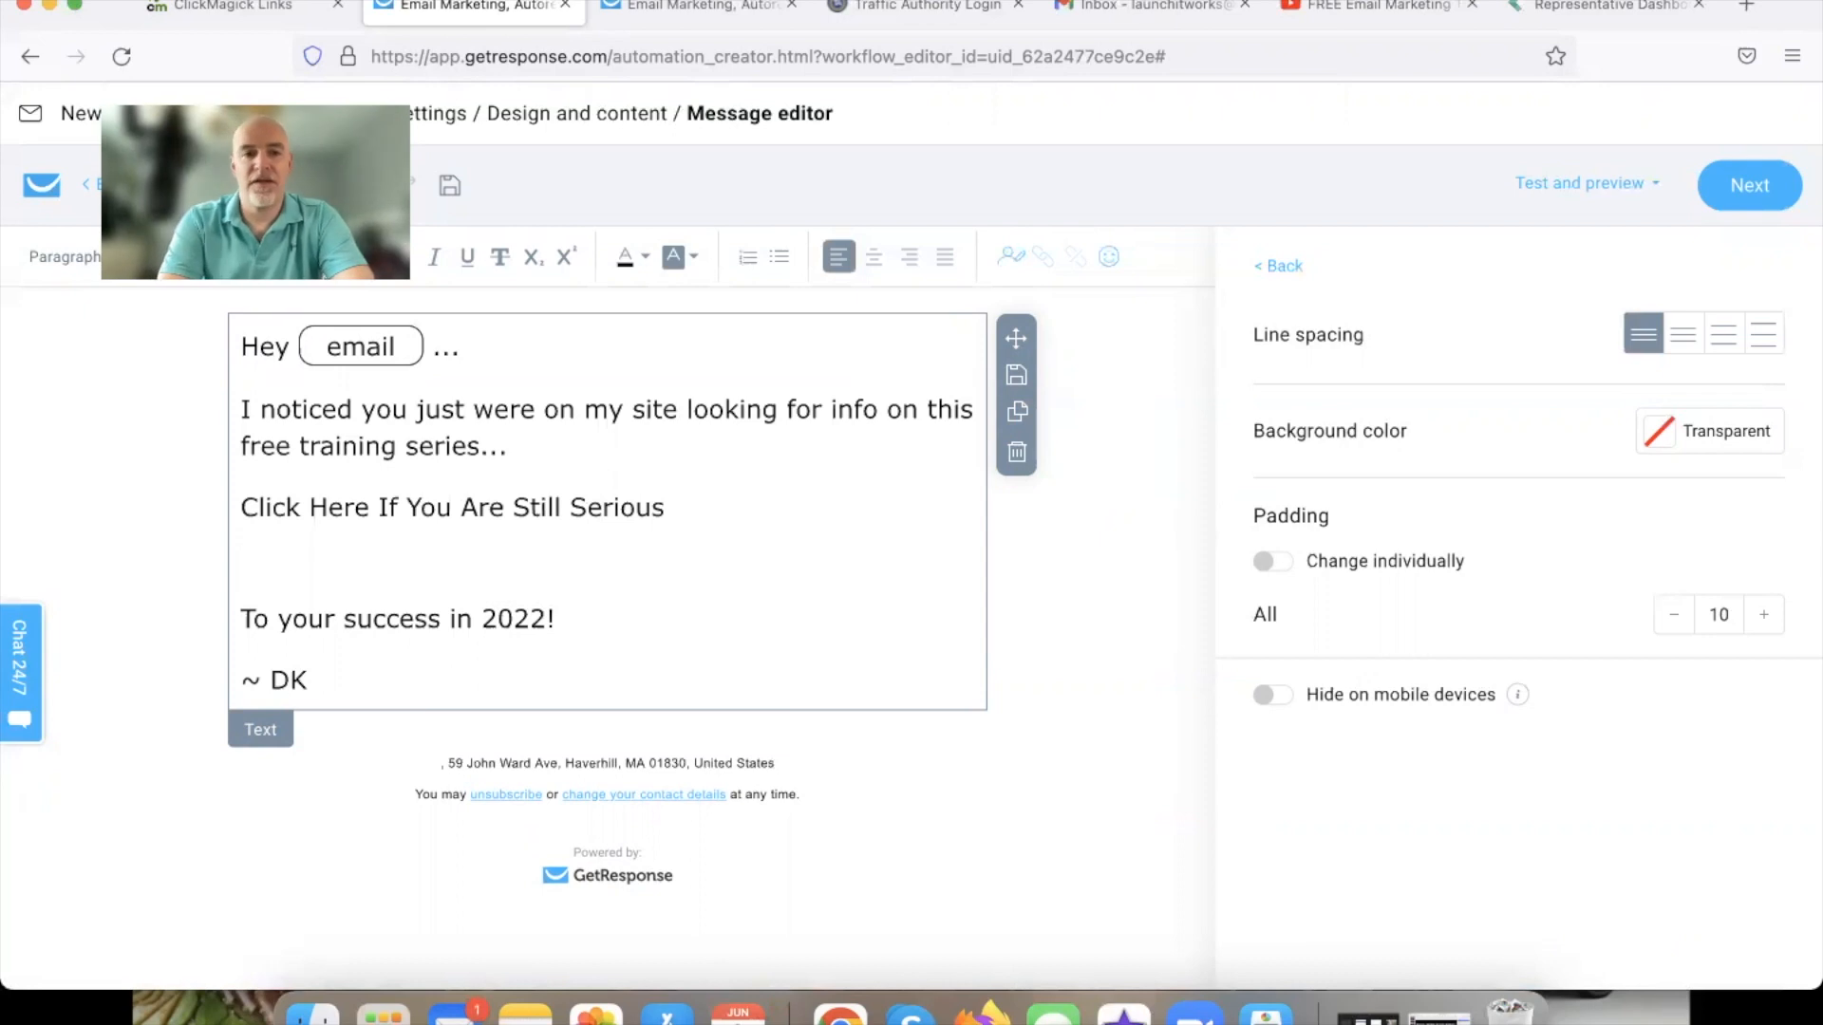
pyautogui.click(560, 599)
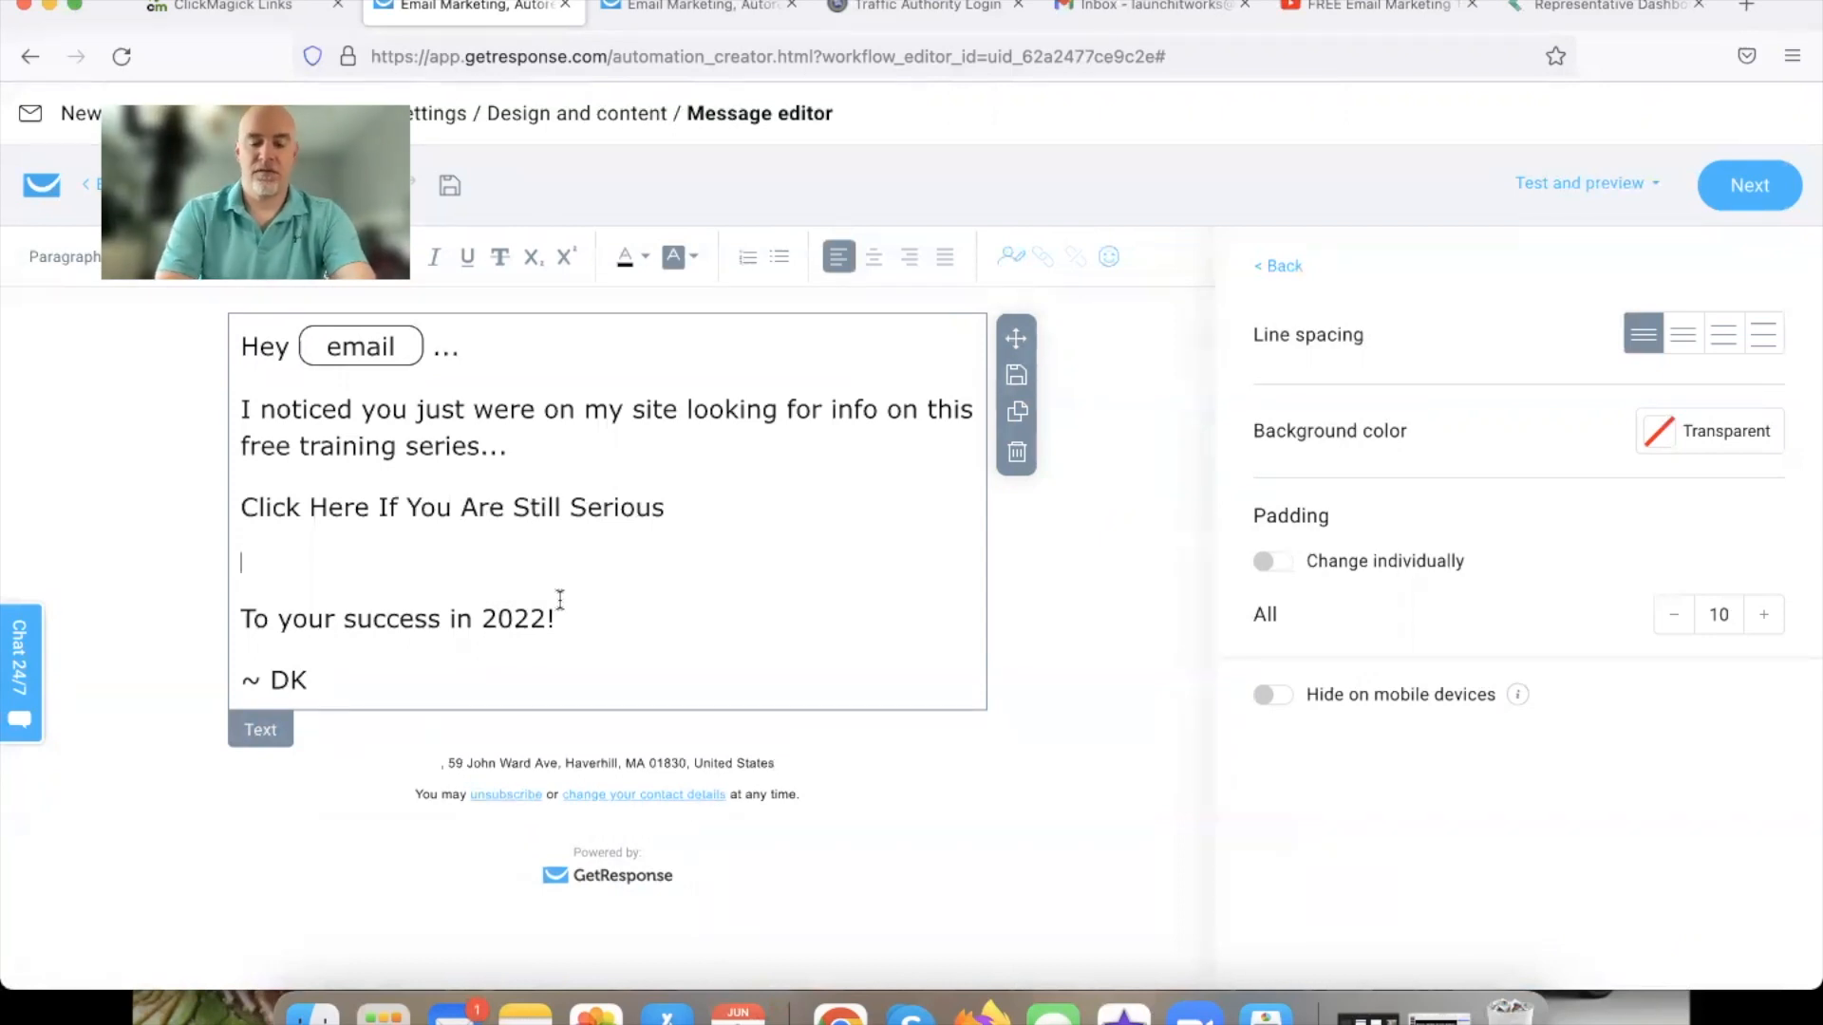
pyautogui.write('Mesa')
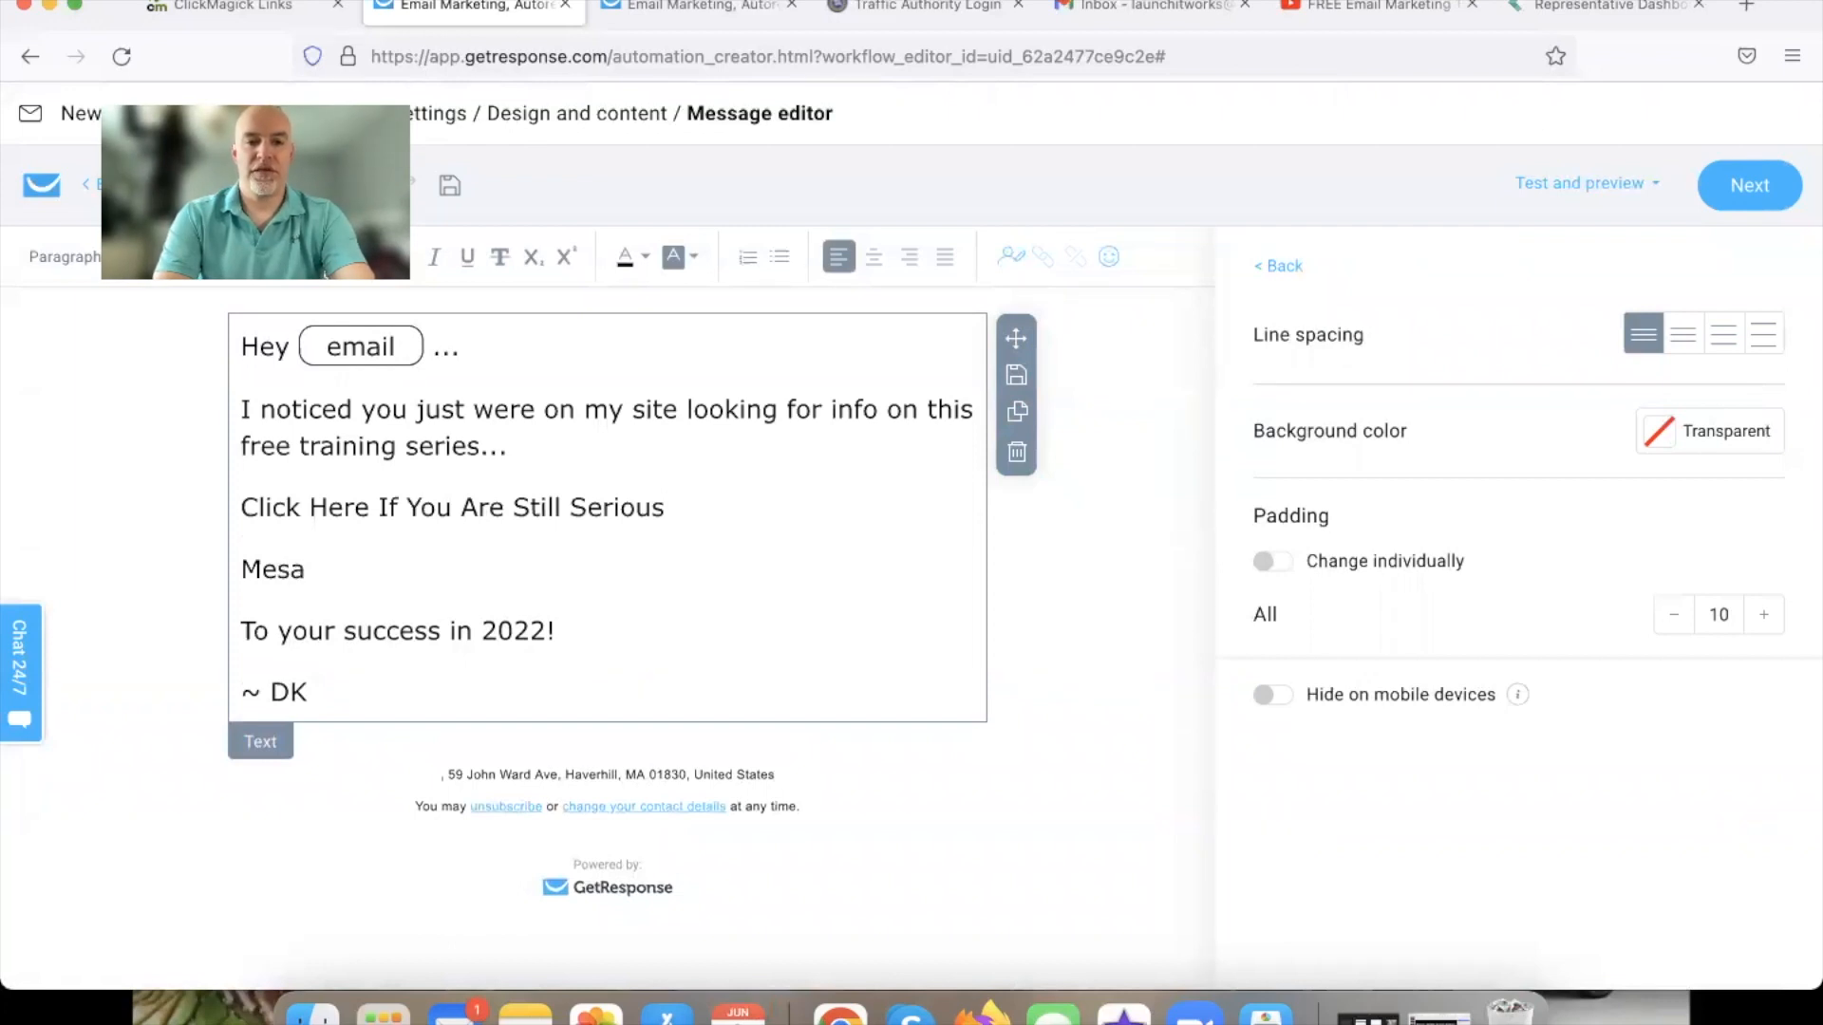
pyautogui.press('BackSpace')
pyautogui.write('sage me o')
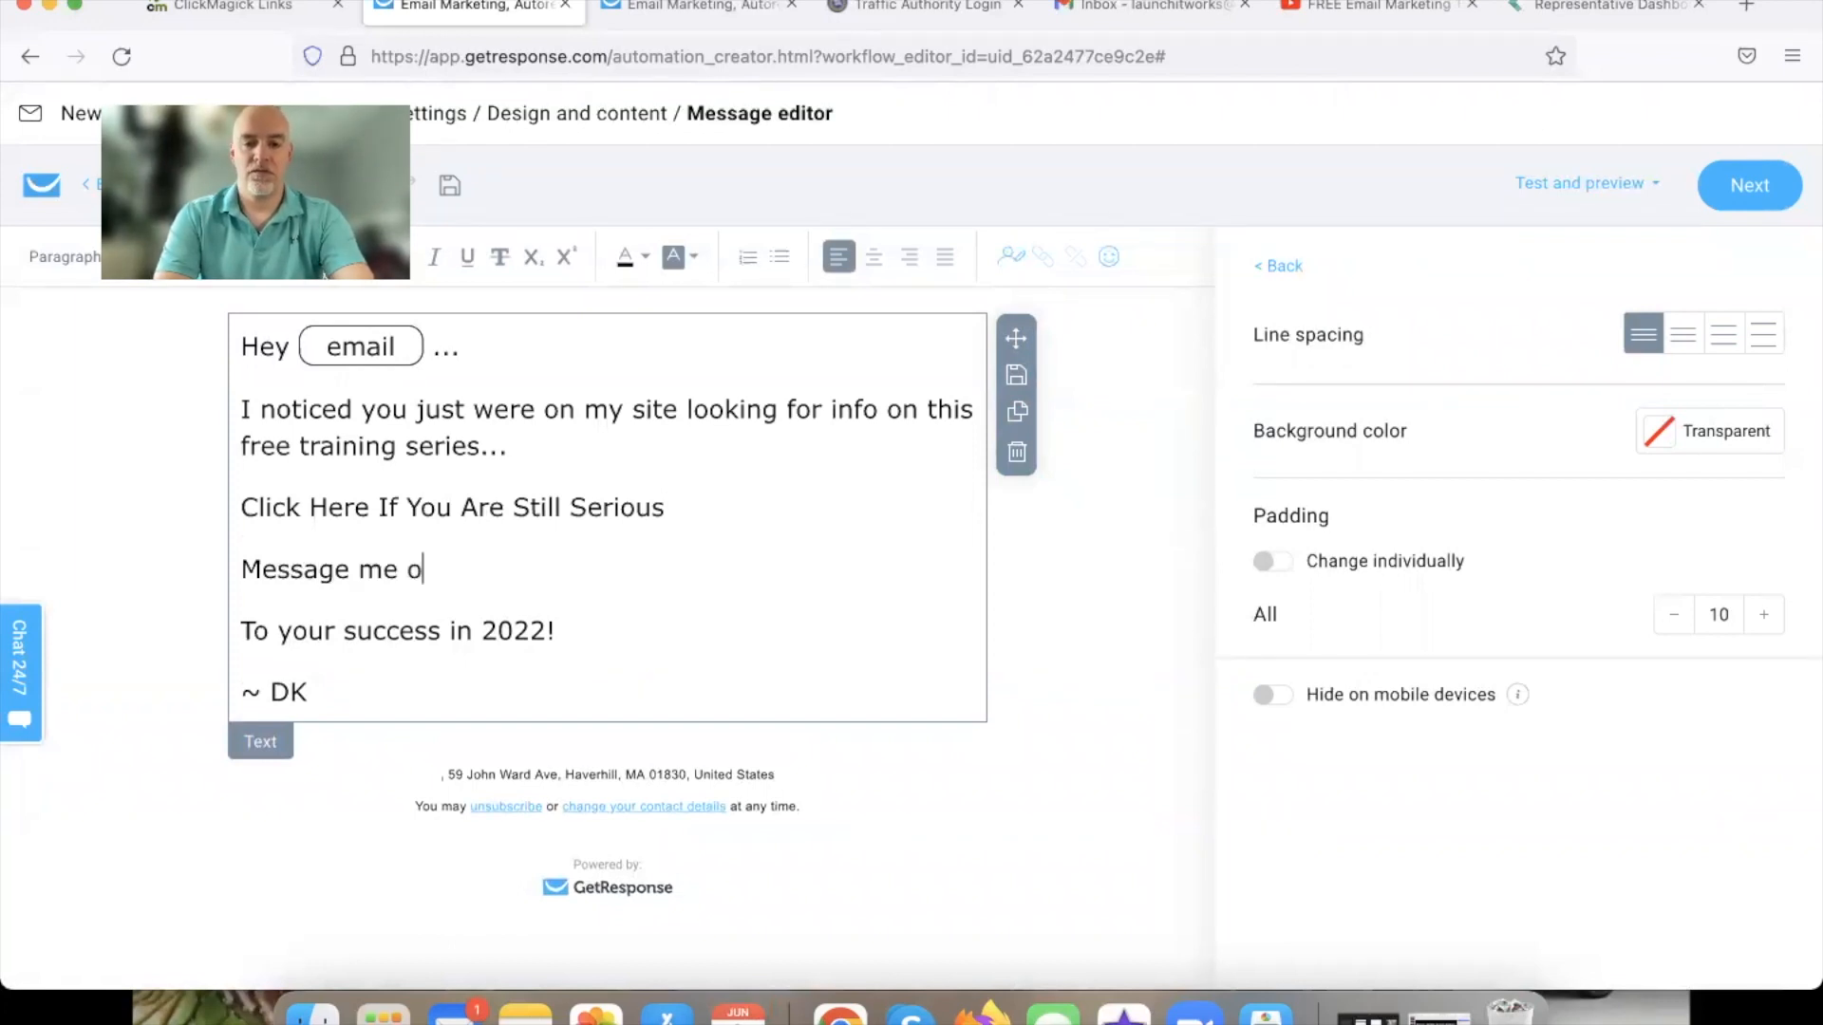
pyautogui.write('r comment ')
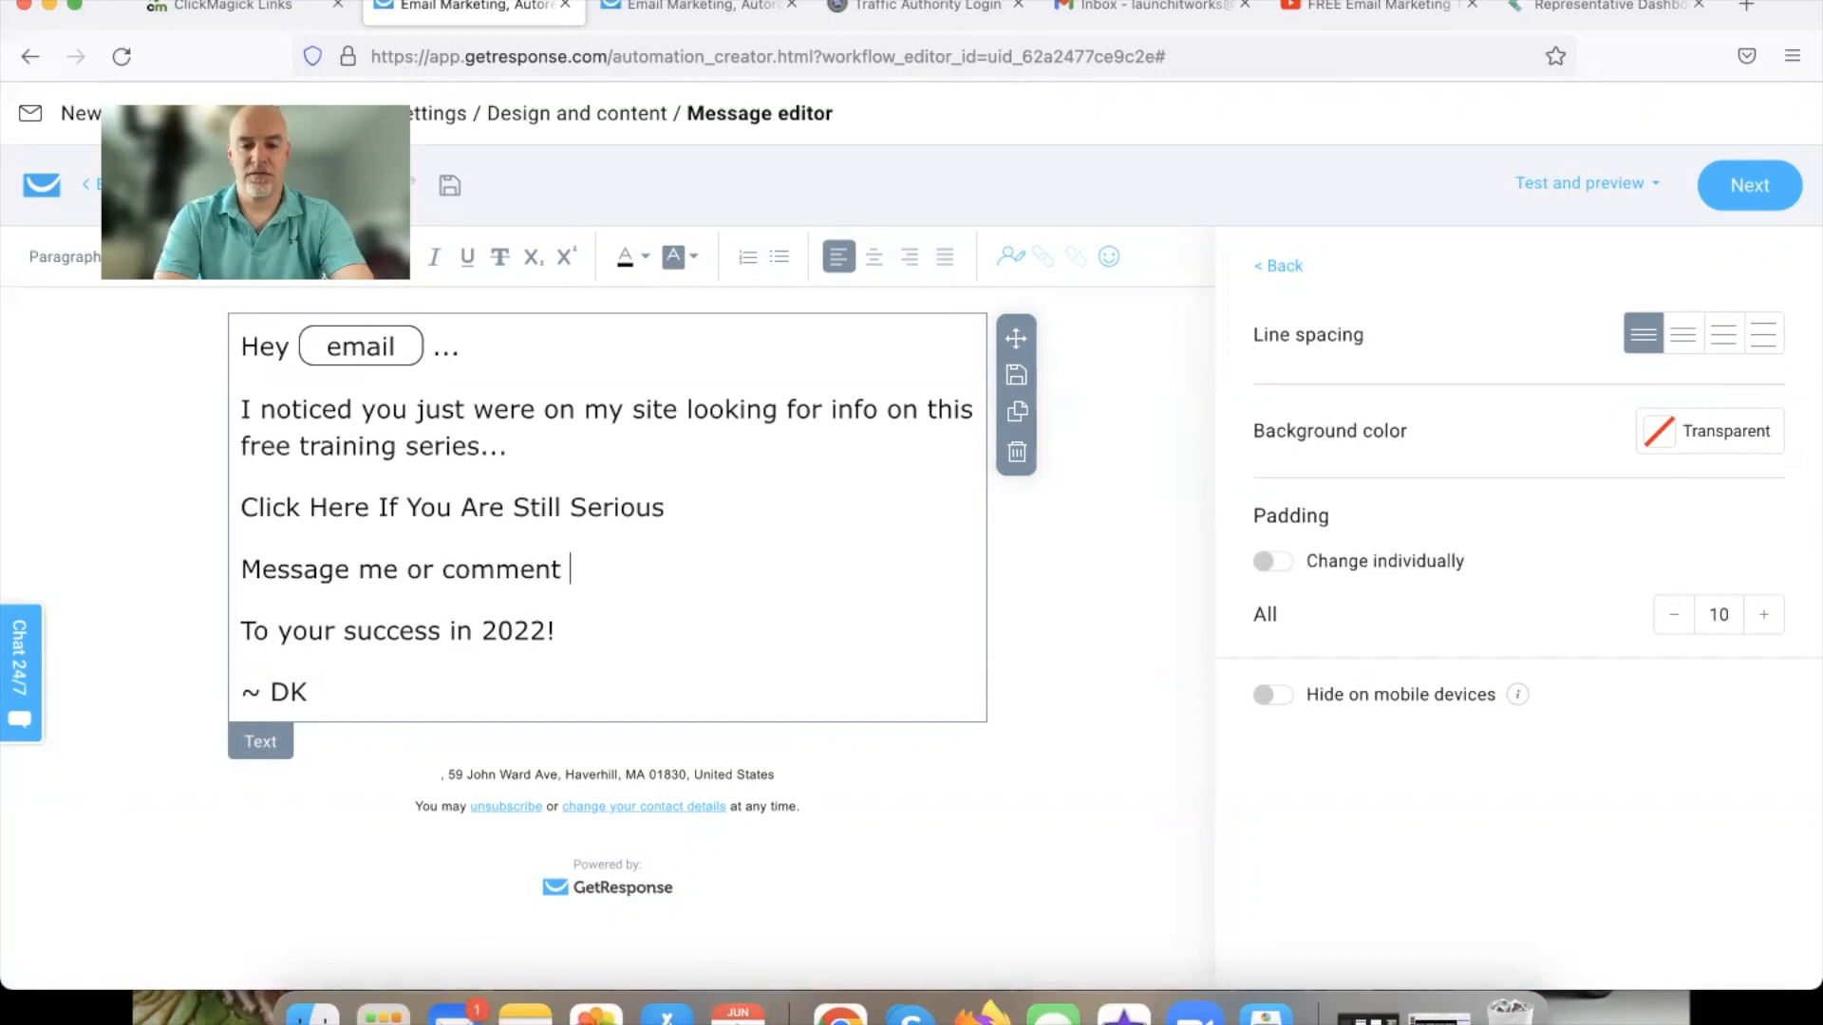
pyautogui.write('o')
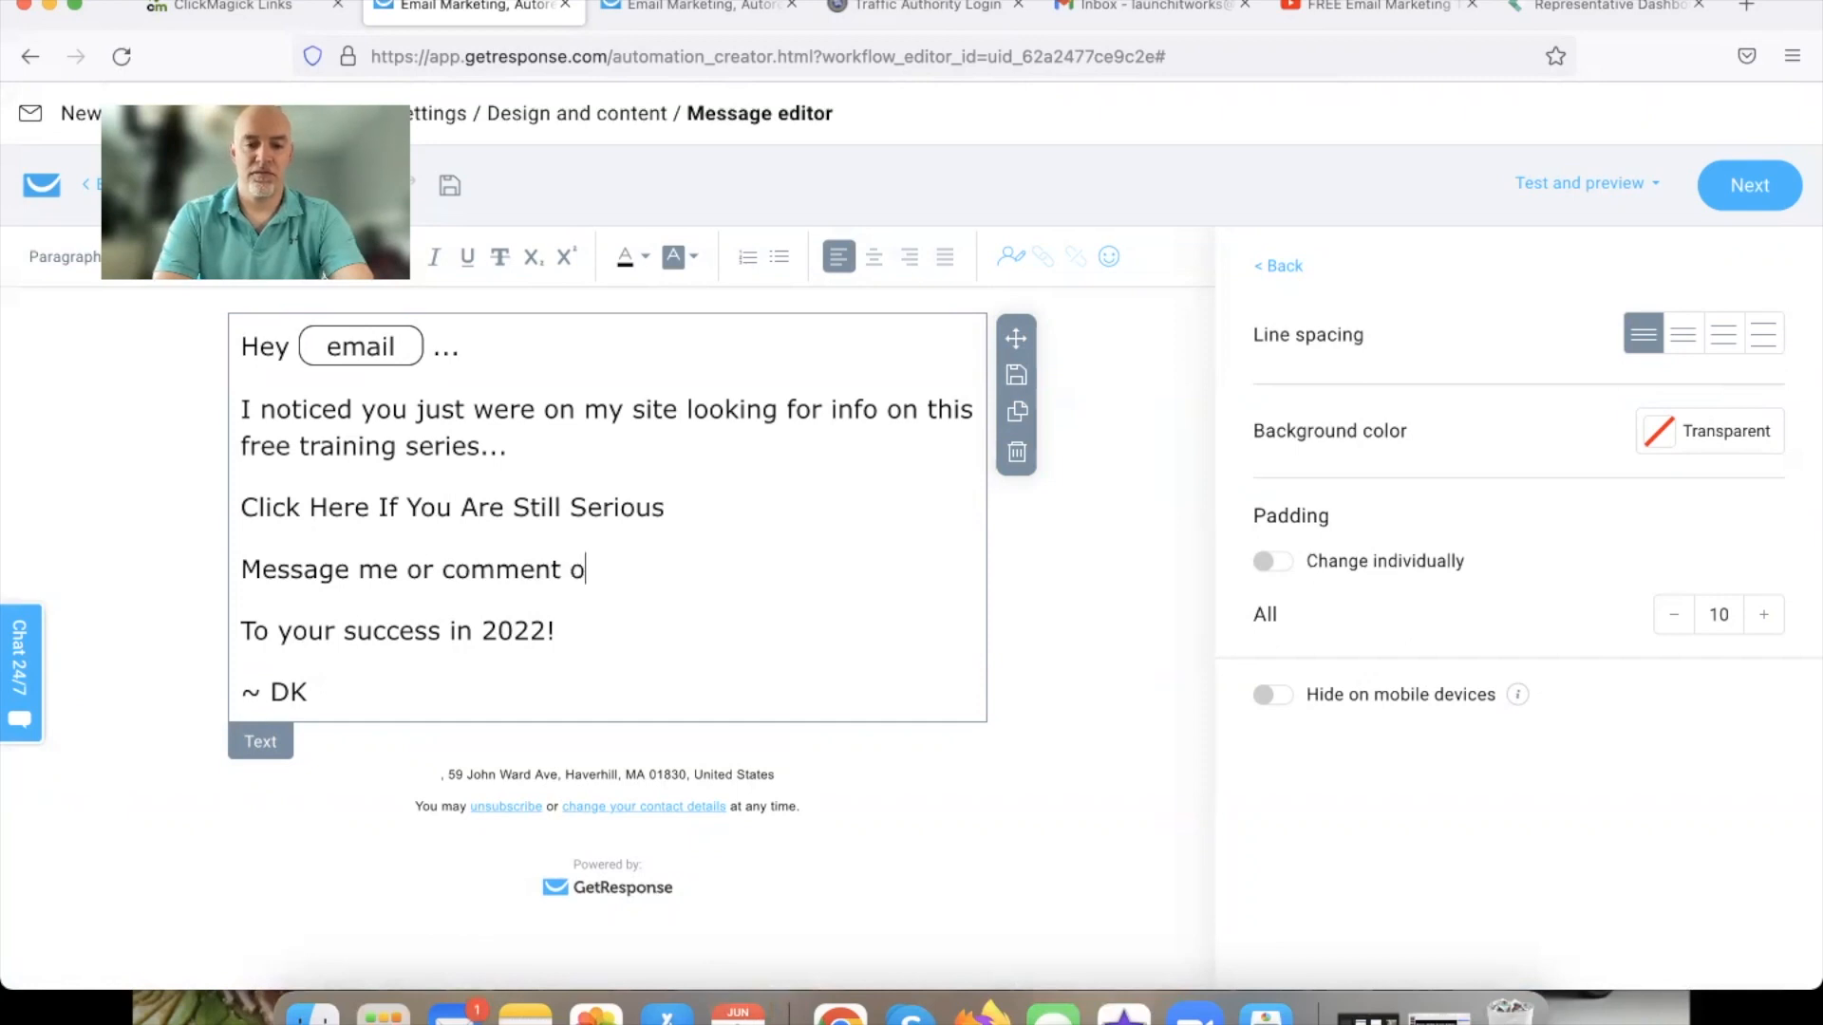
pyautogui.write('n my video')
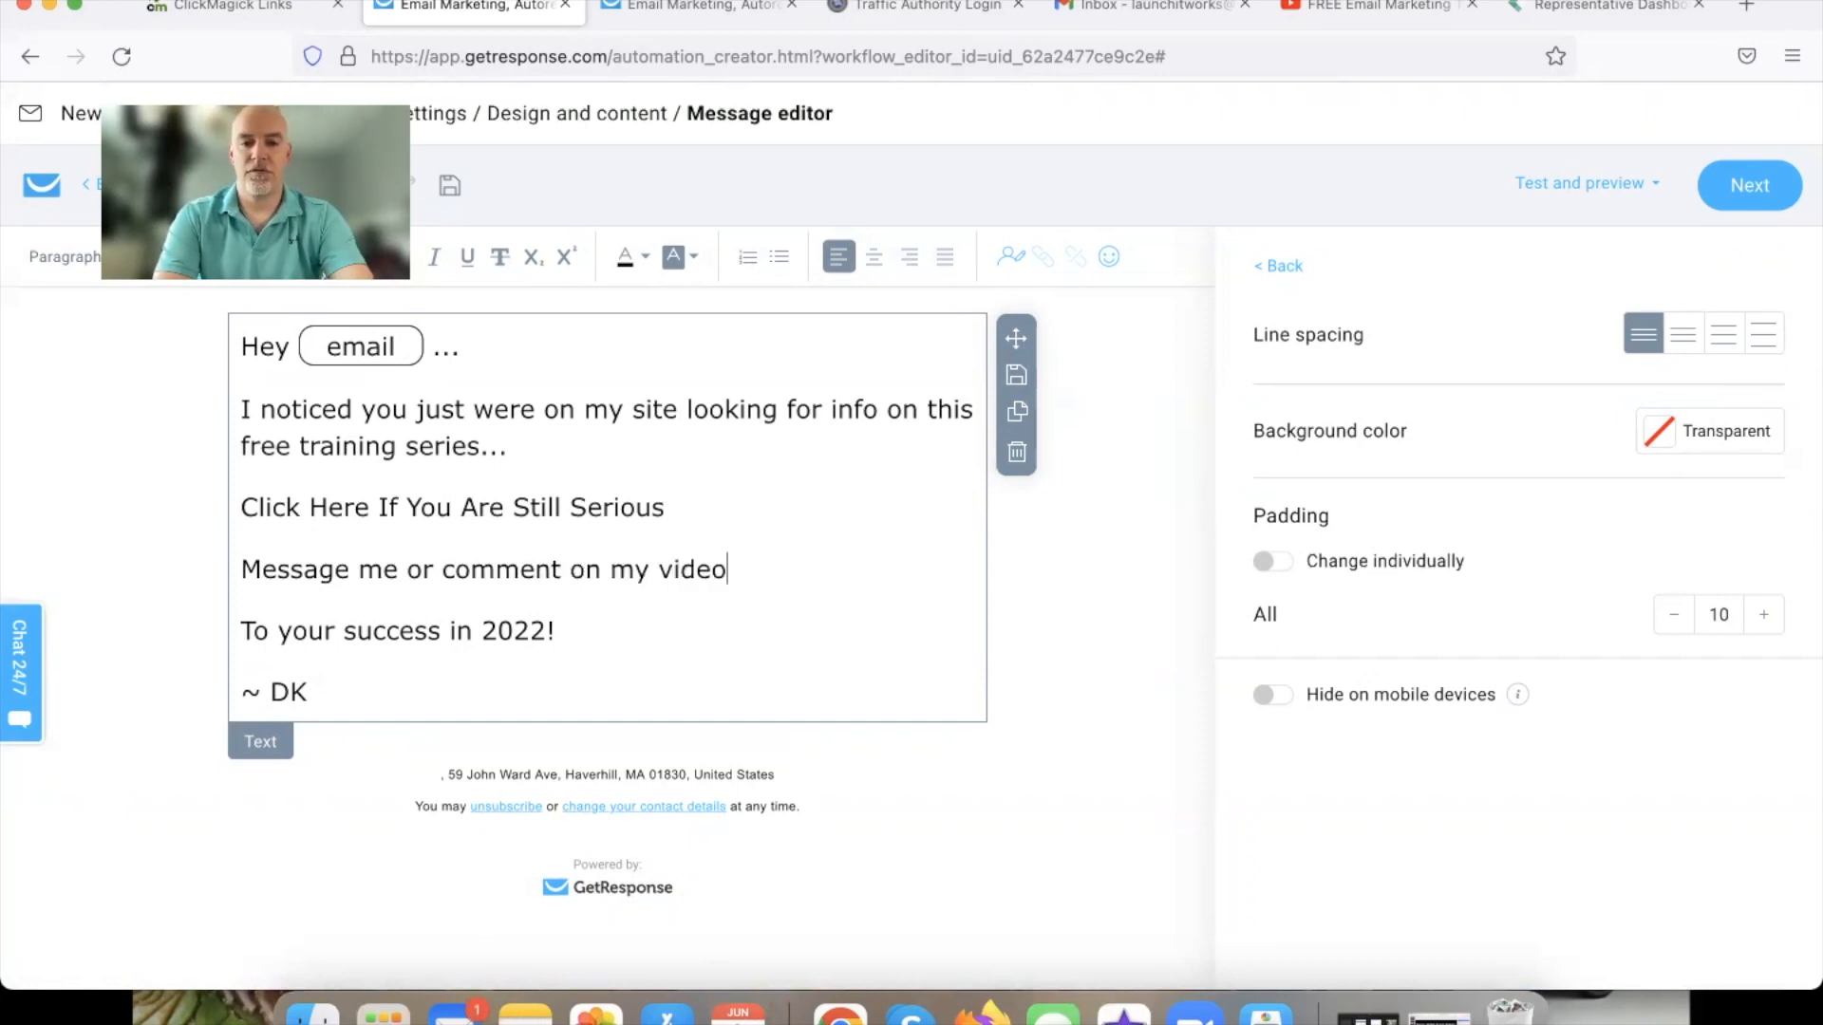
pyautogui.write('s with any ')
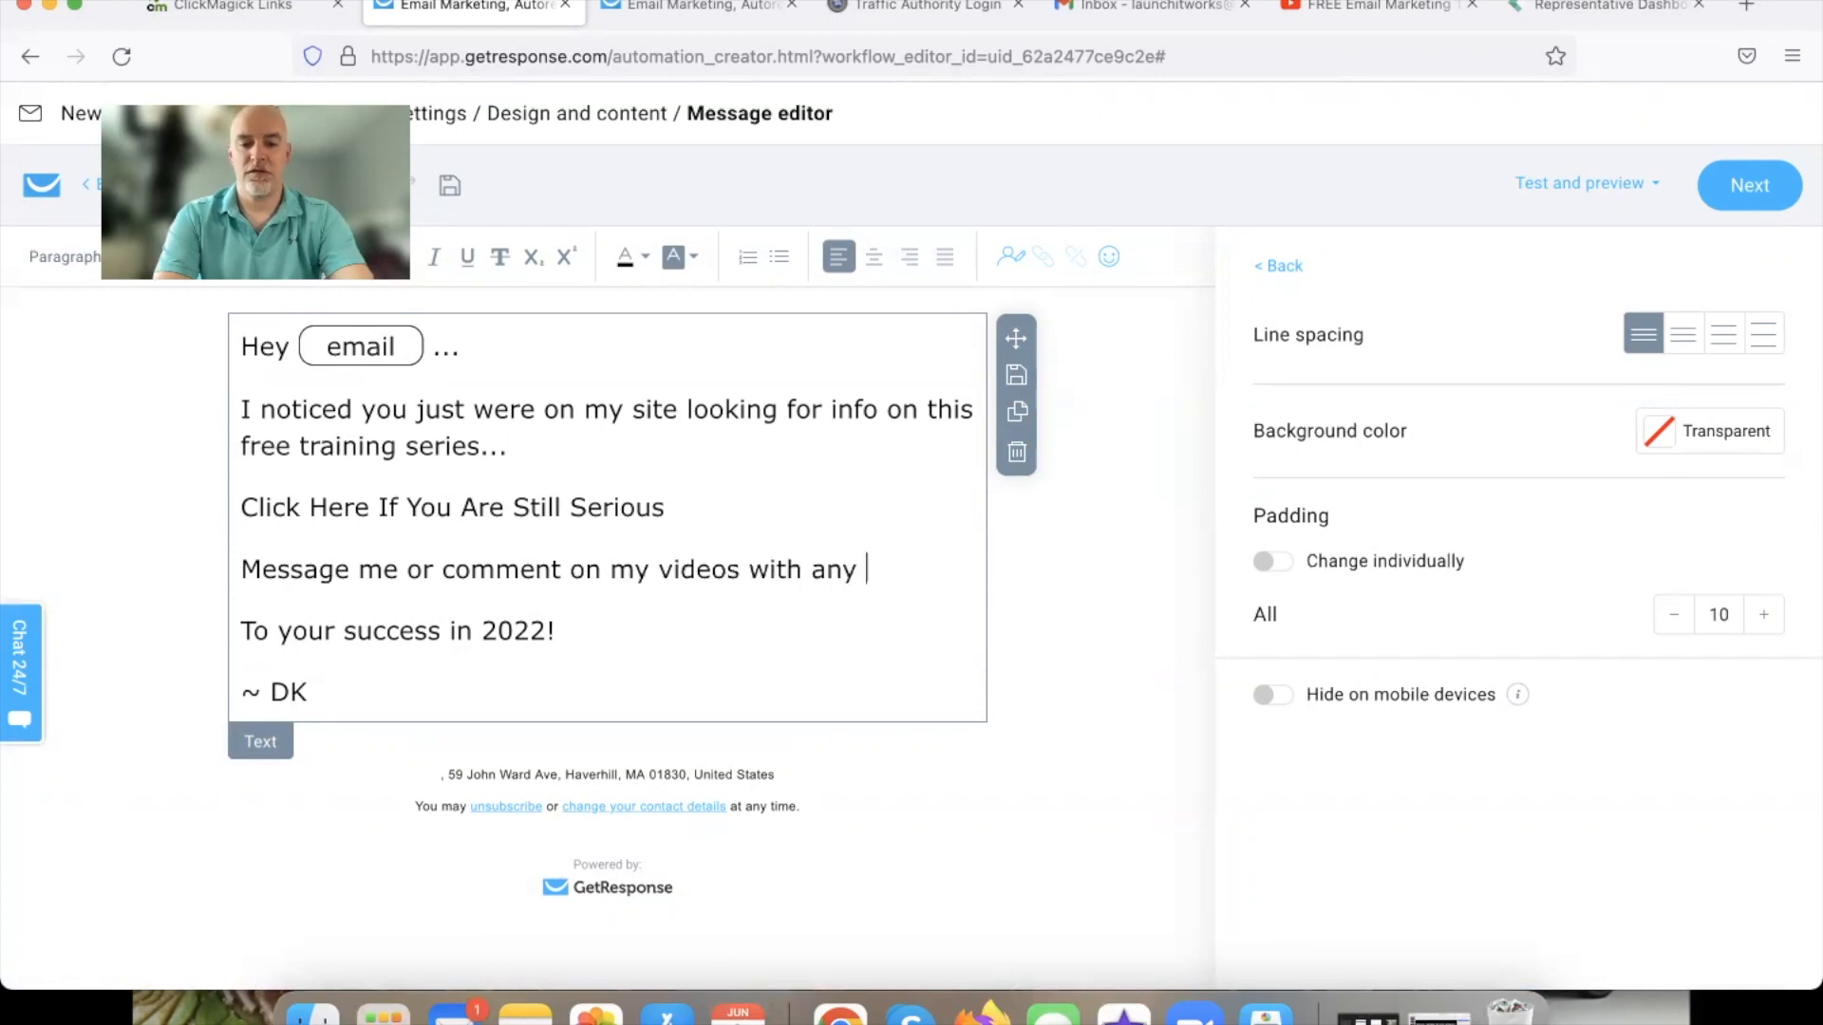
pyautogui.write('questions you ')
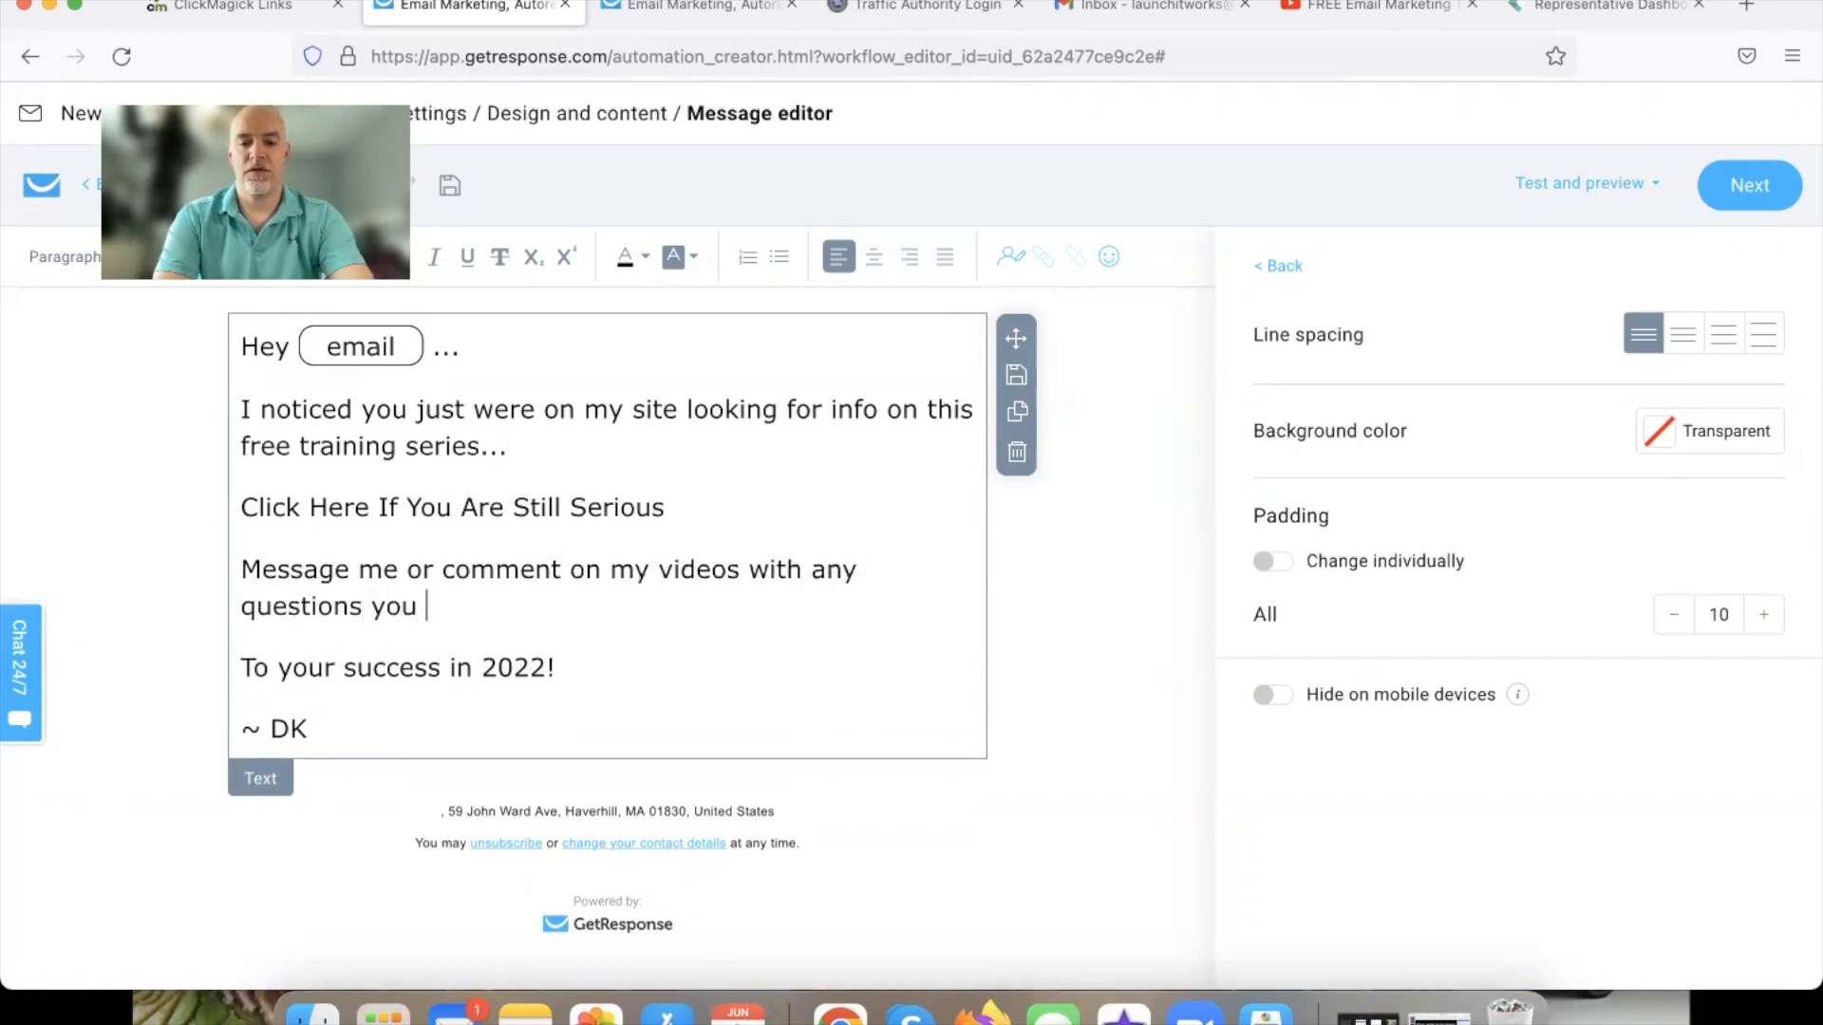
pyautogui.write('have... loo')
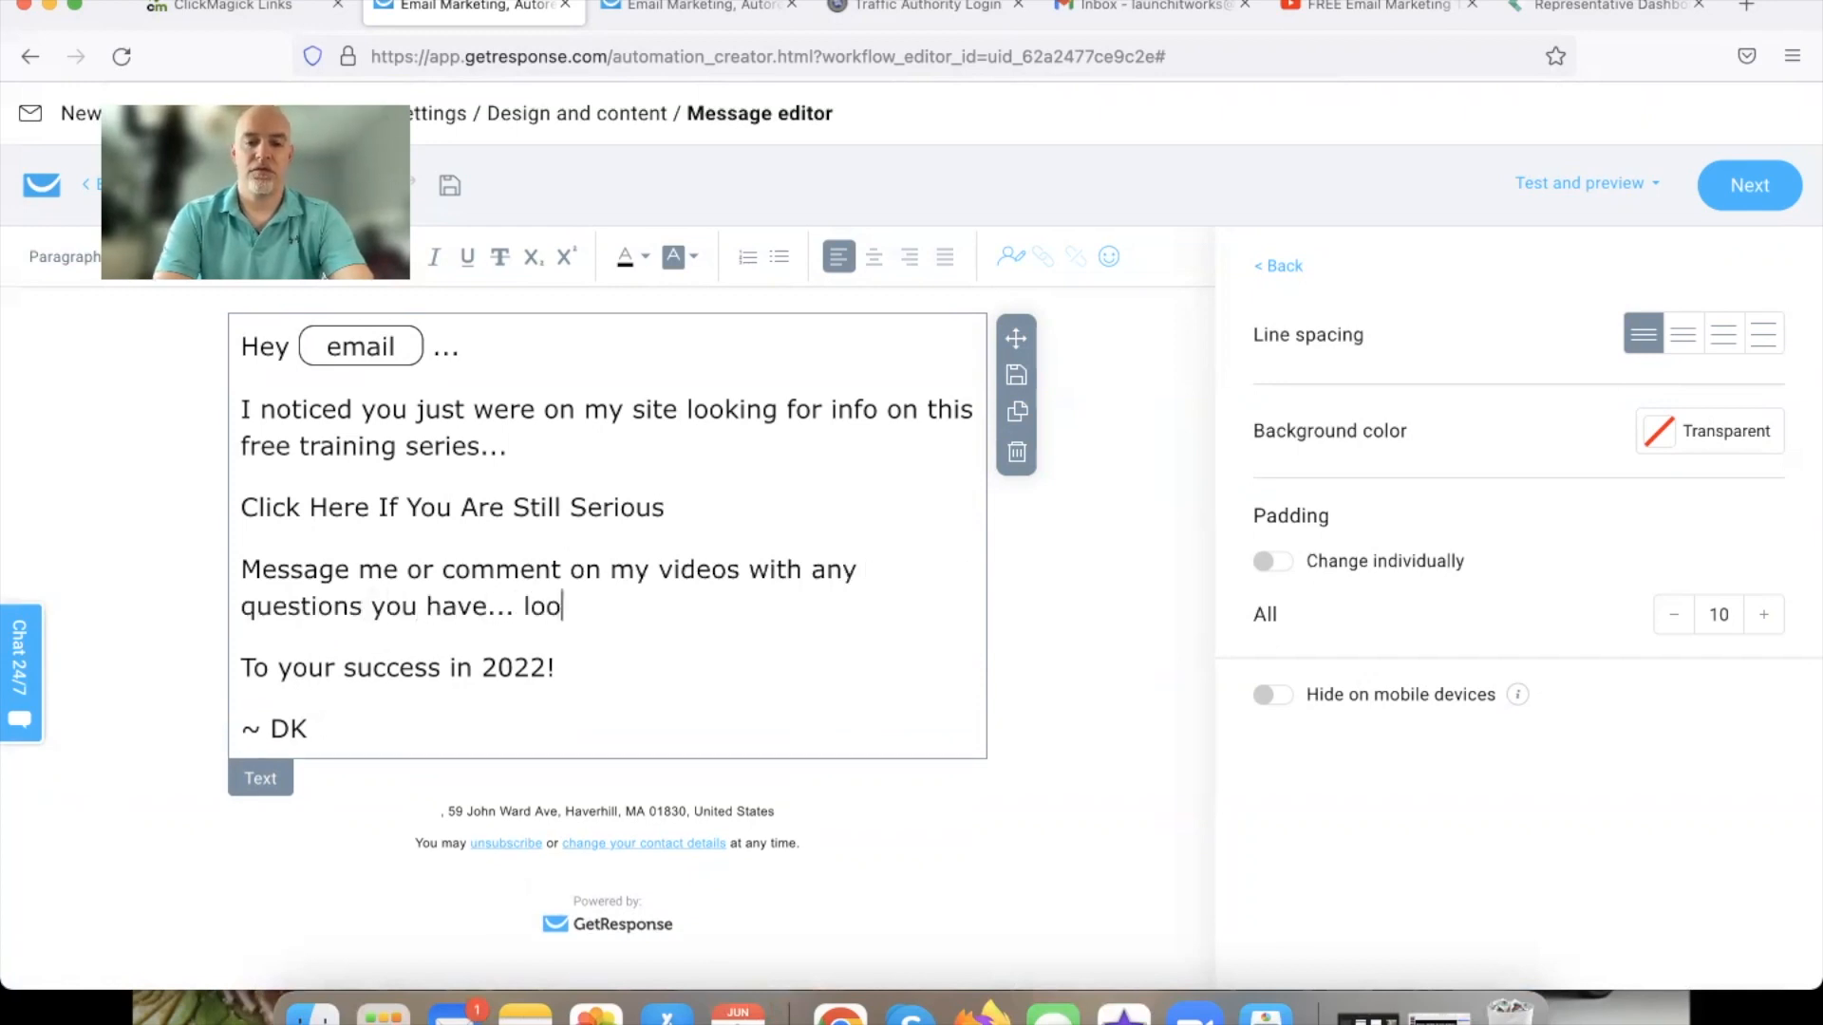
pyautogui.write('k forwa')
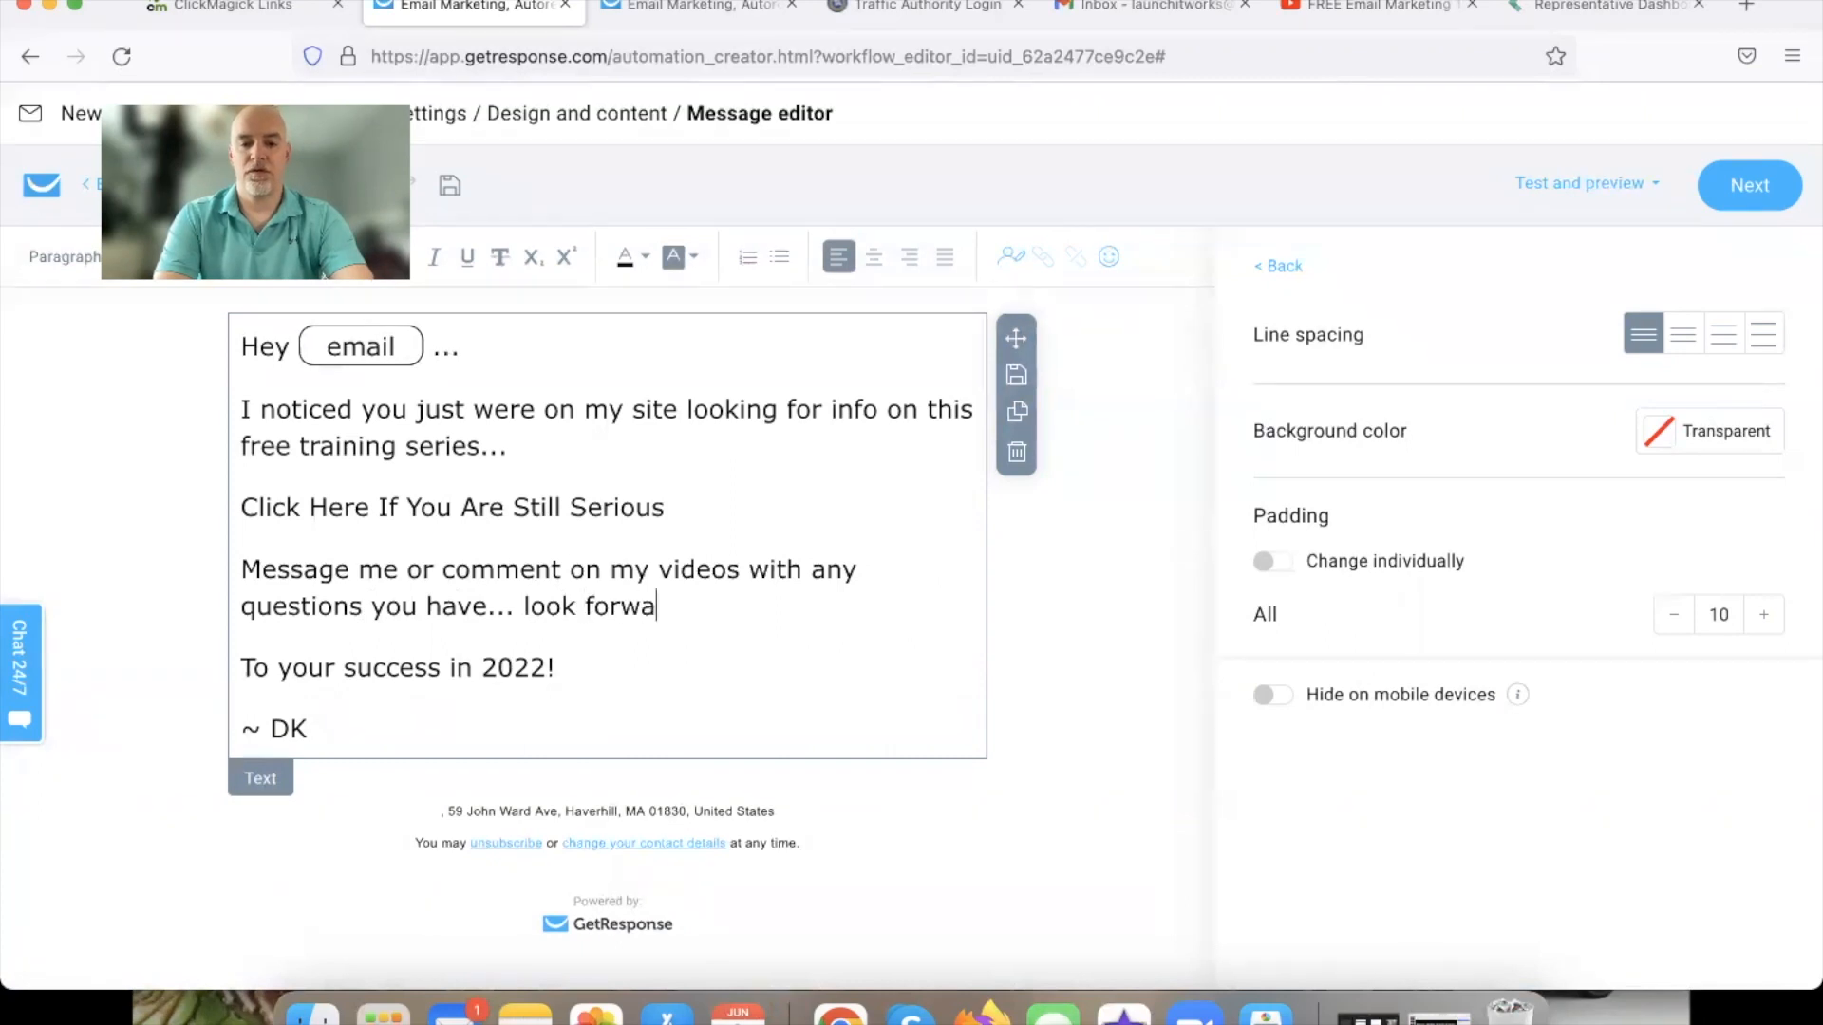
pyautogui.write('rd to seeing so')
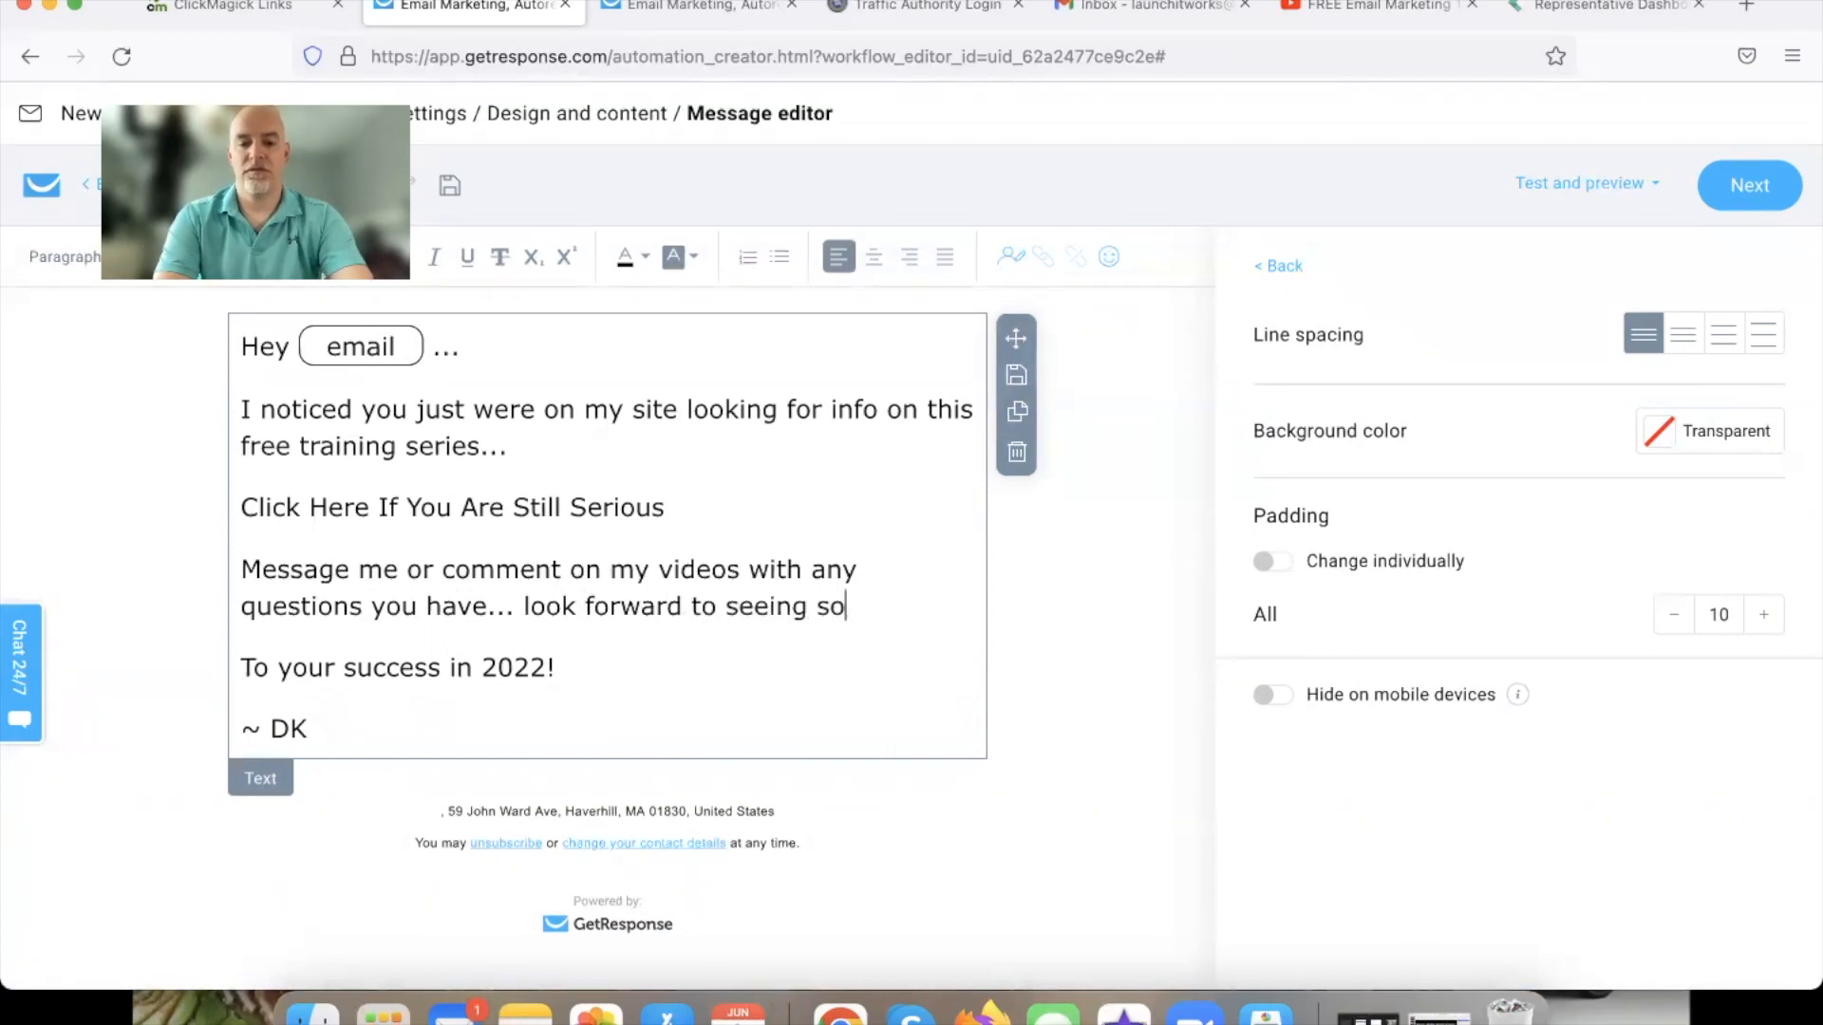
pyautogui.write('me great result')
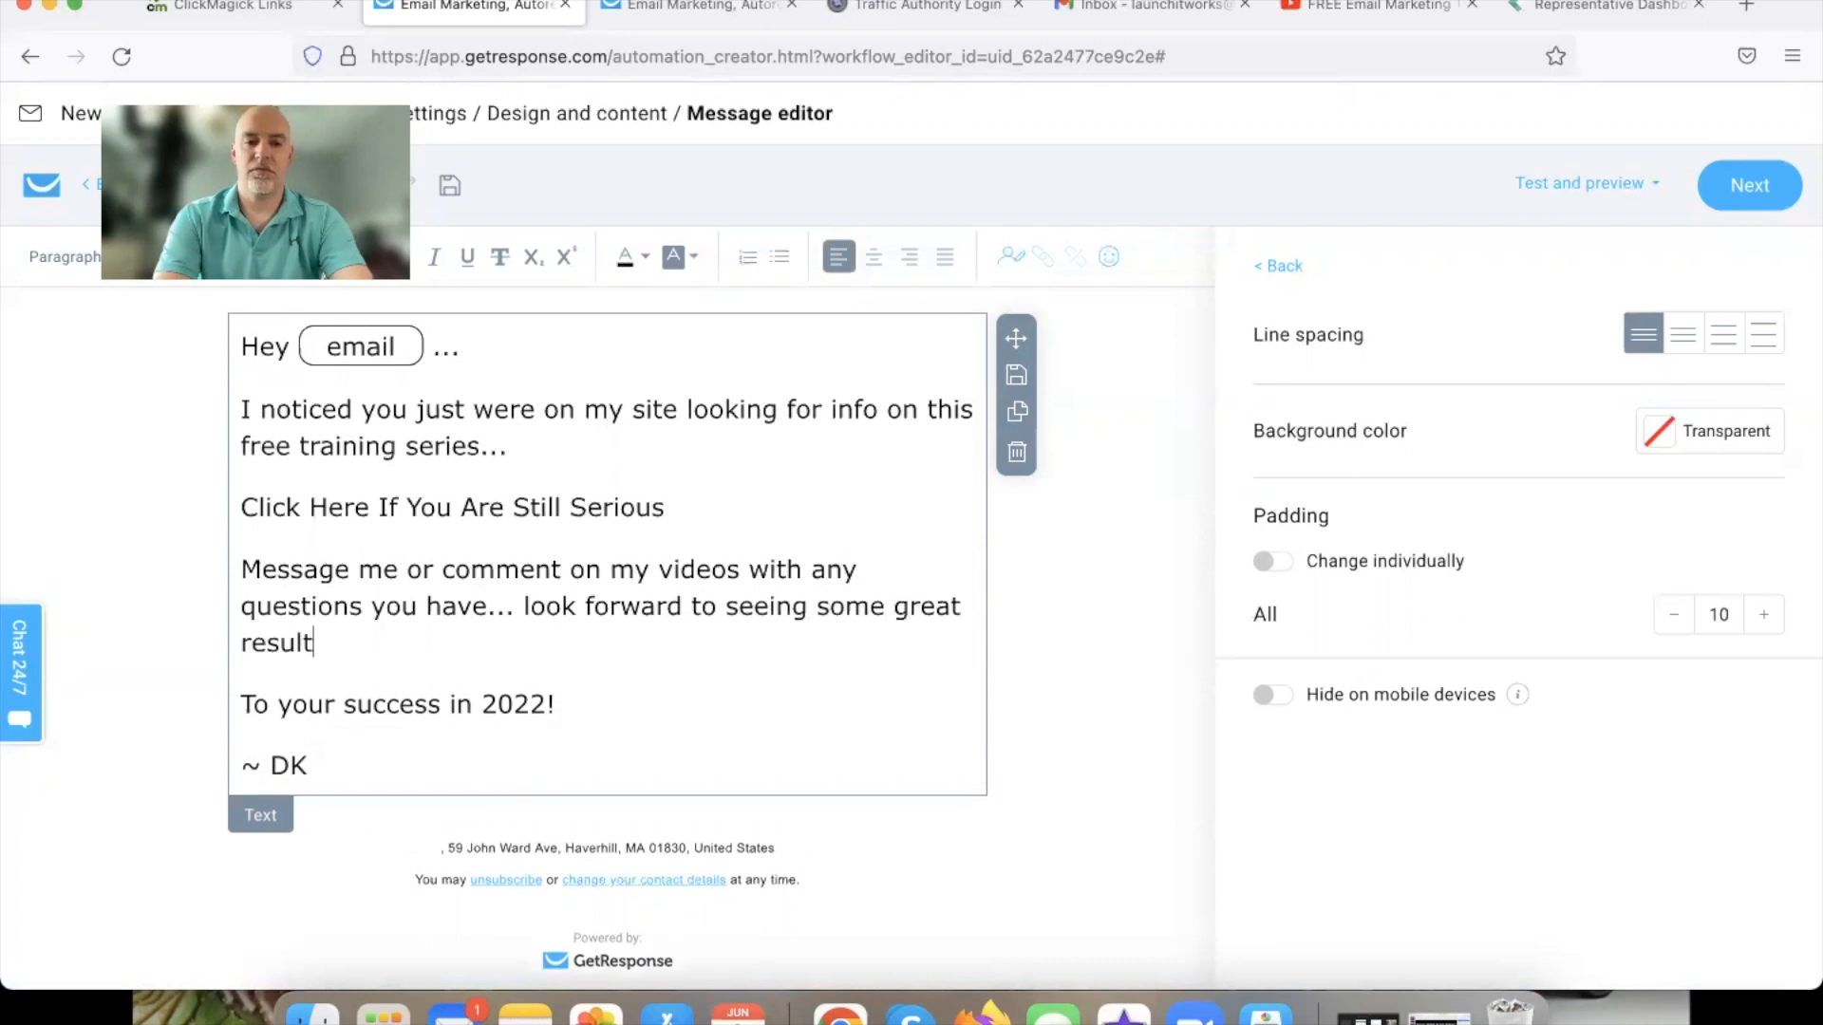
pyautogui.write('s from you!')
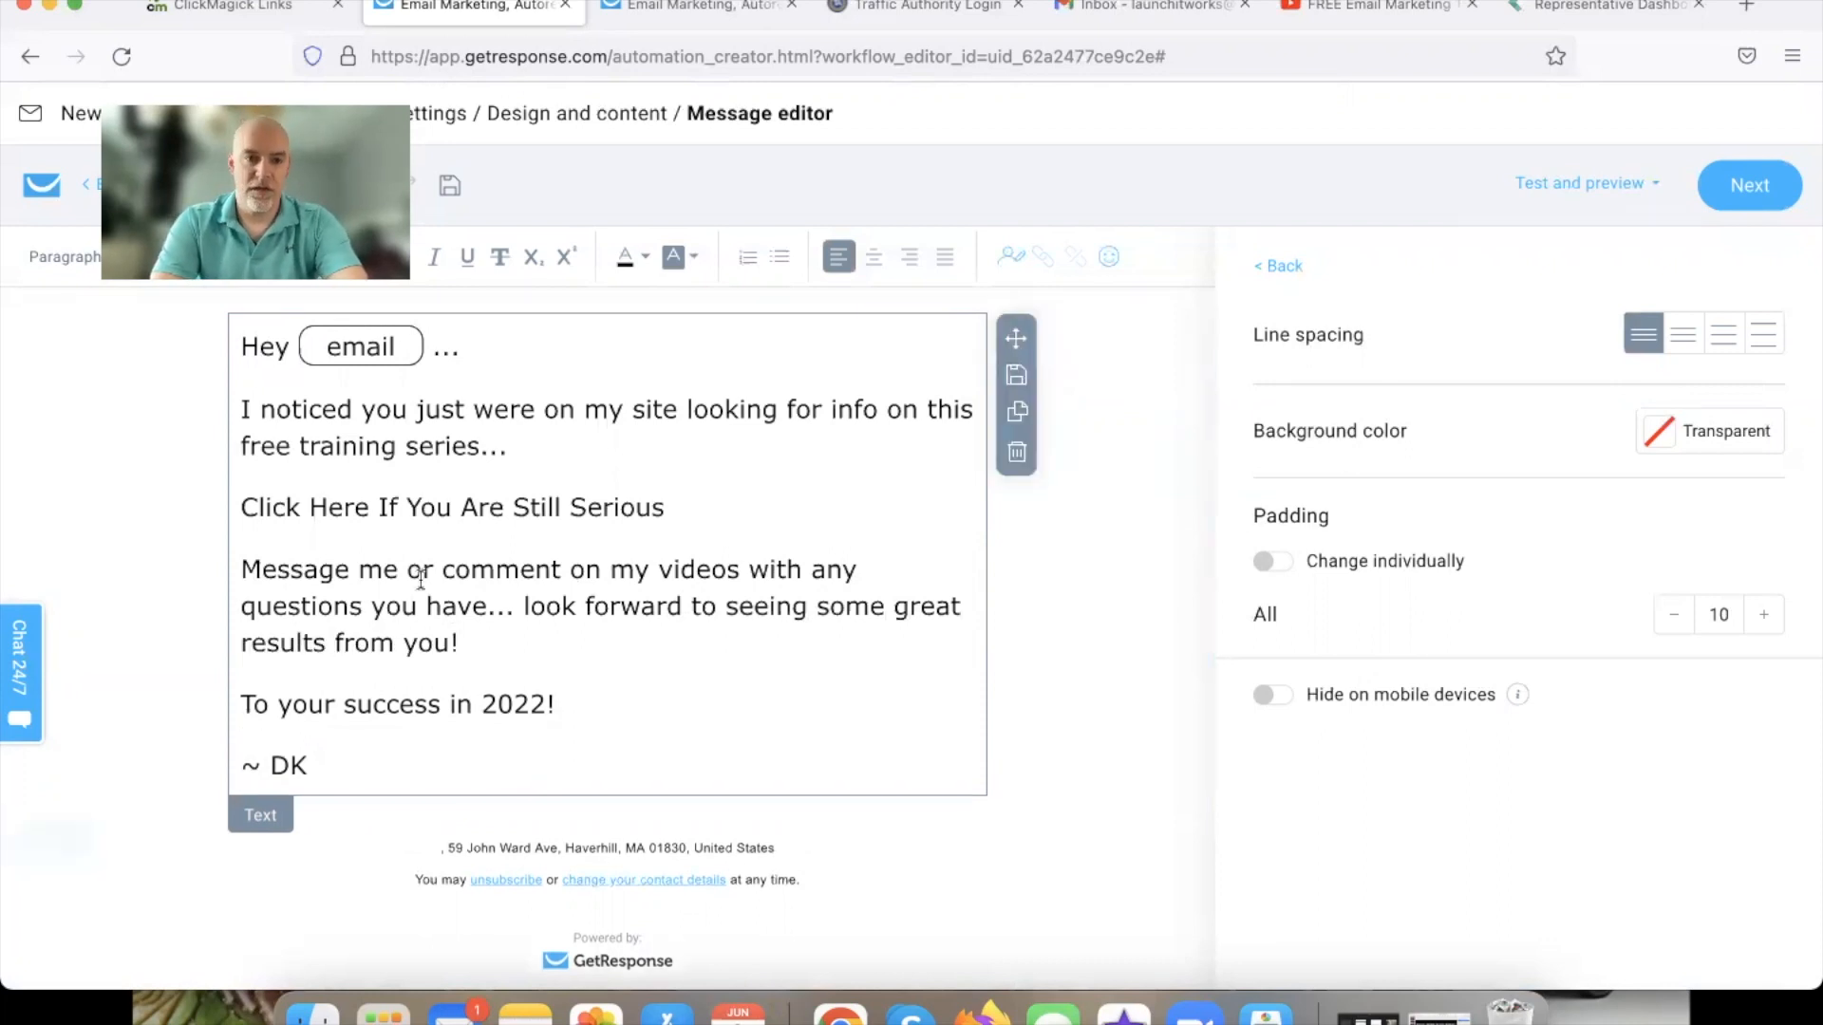
# Link "Click Here If You Are Still Serious" to the clkmg.com YTEmailSeries tracking URL and finish editing the message design.
pyautogui.moveTo(244, 504); pyautogui.dragTo(669, 512)
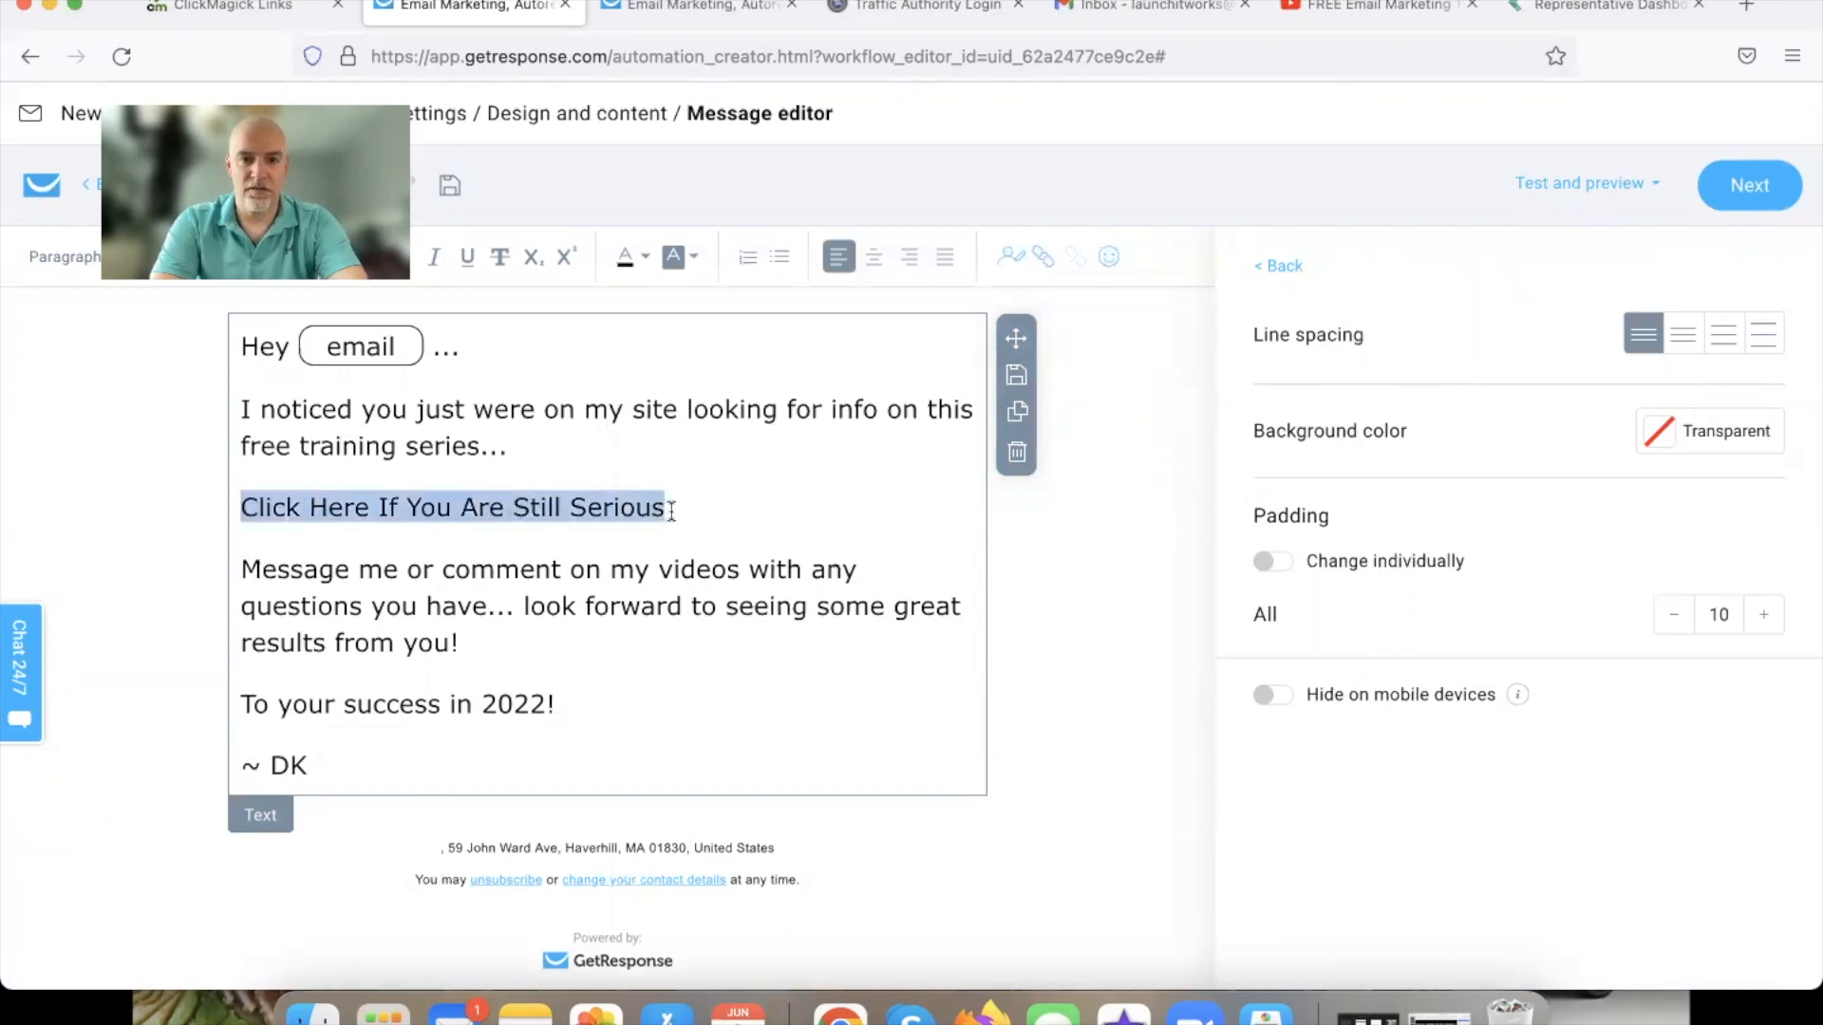
pyautogui.click(1013, 230)
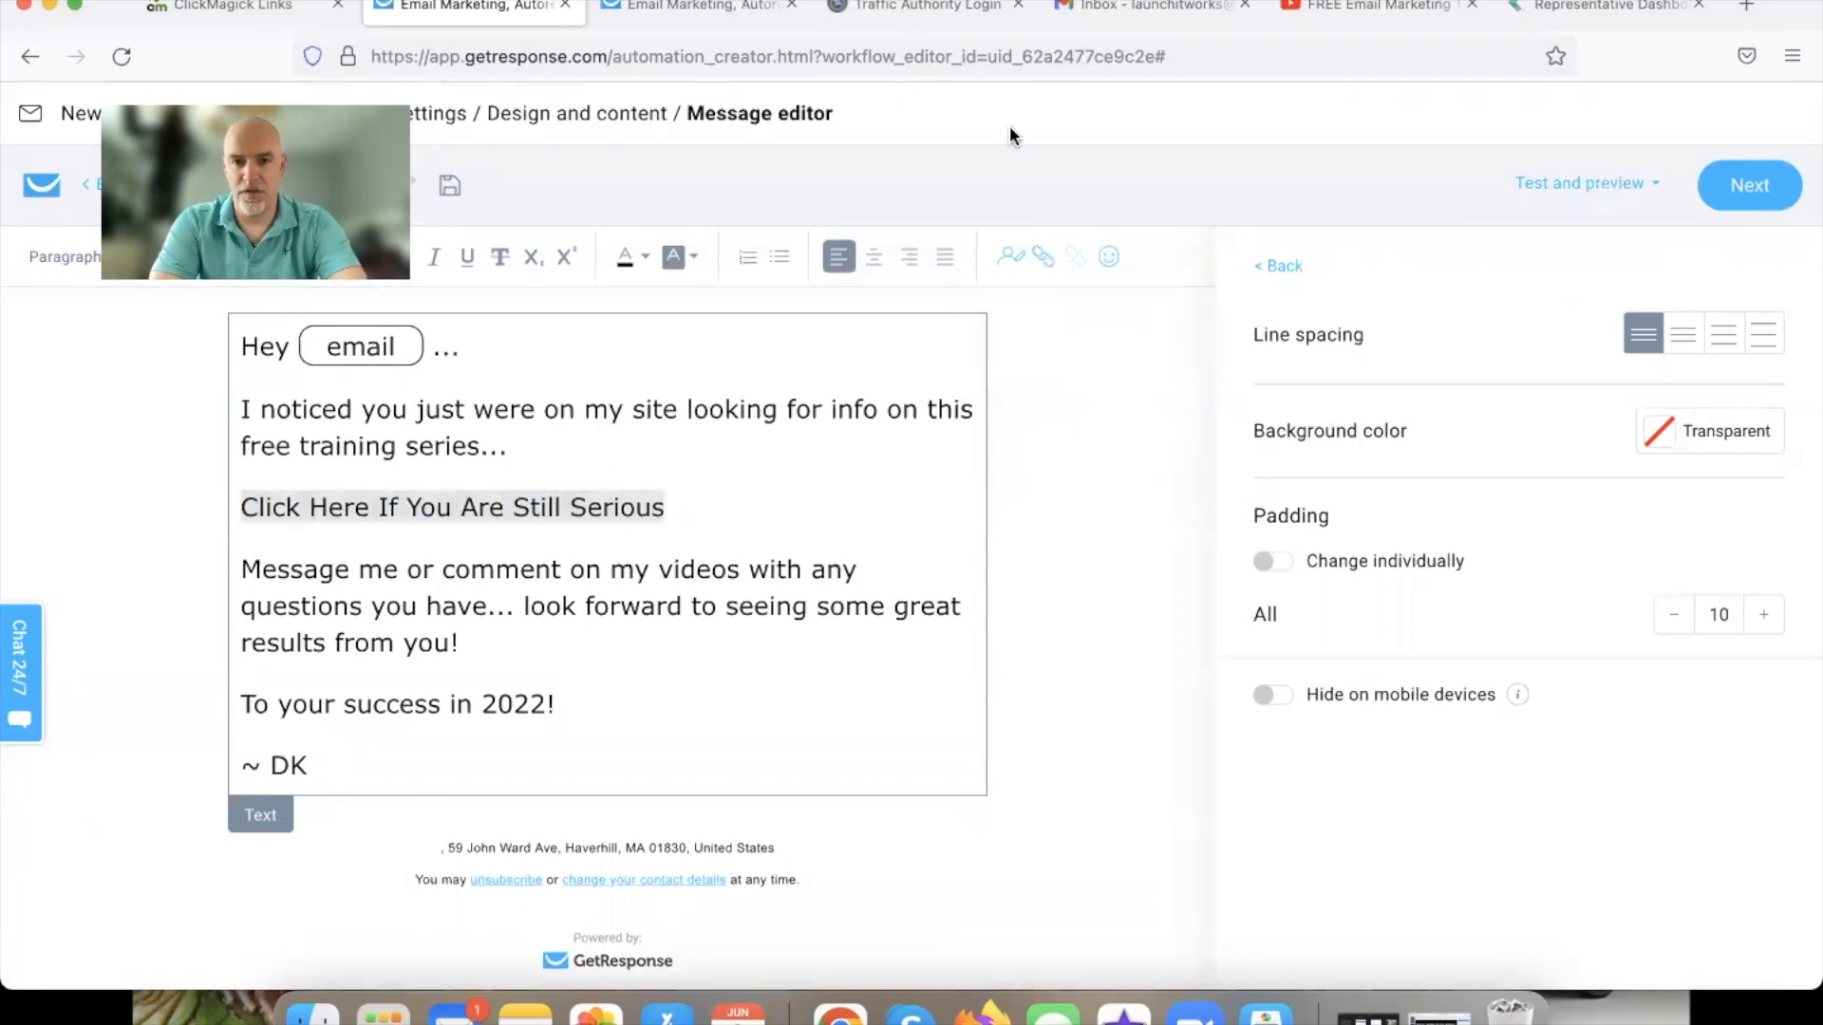
pyautogui.click(1043, 257)
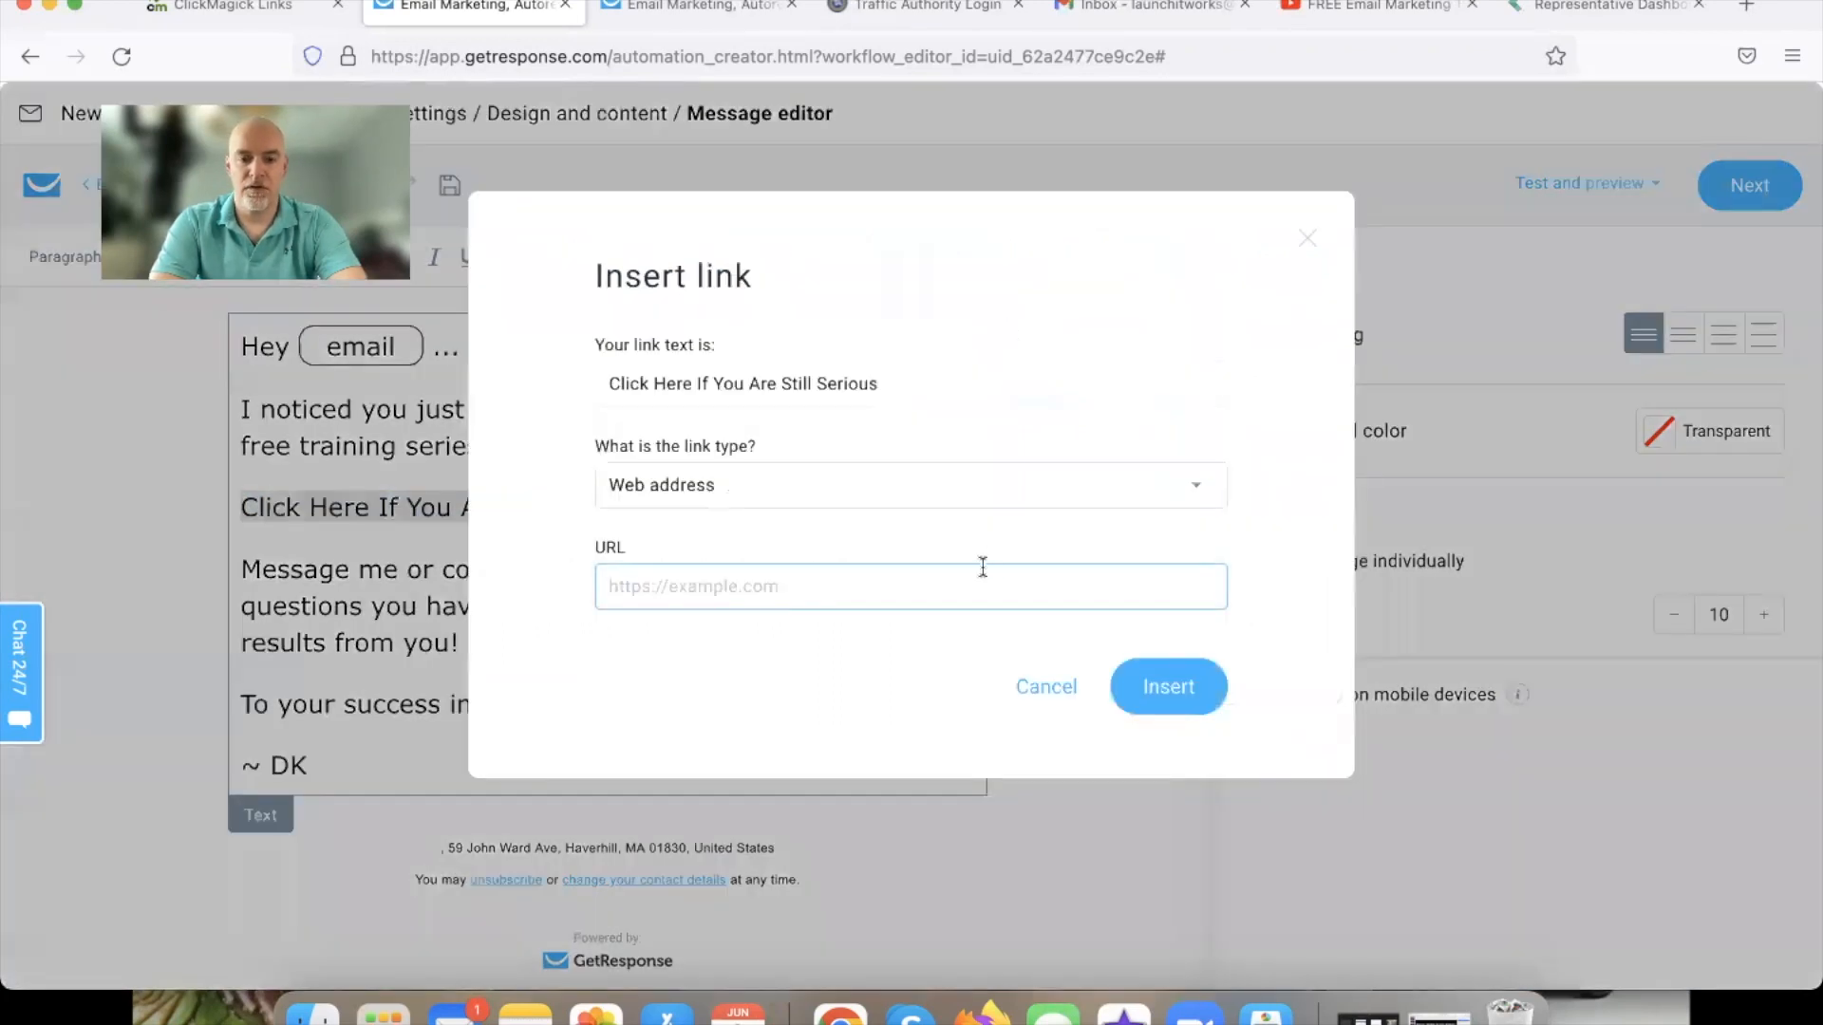
pyautogui.write('https://www.clkmg.com/danieljkump/YTEmailSeries')
pyautogui.click(1154, 685)
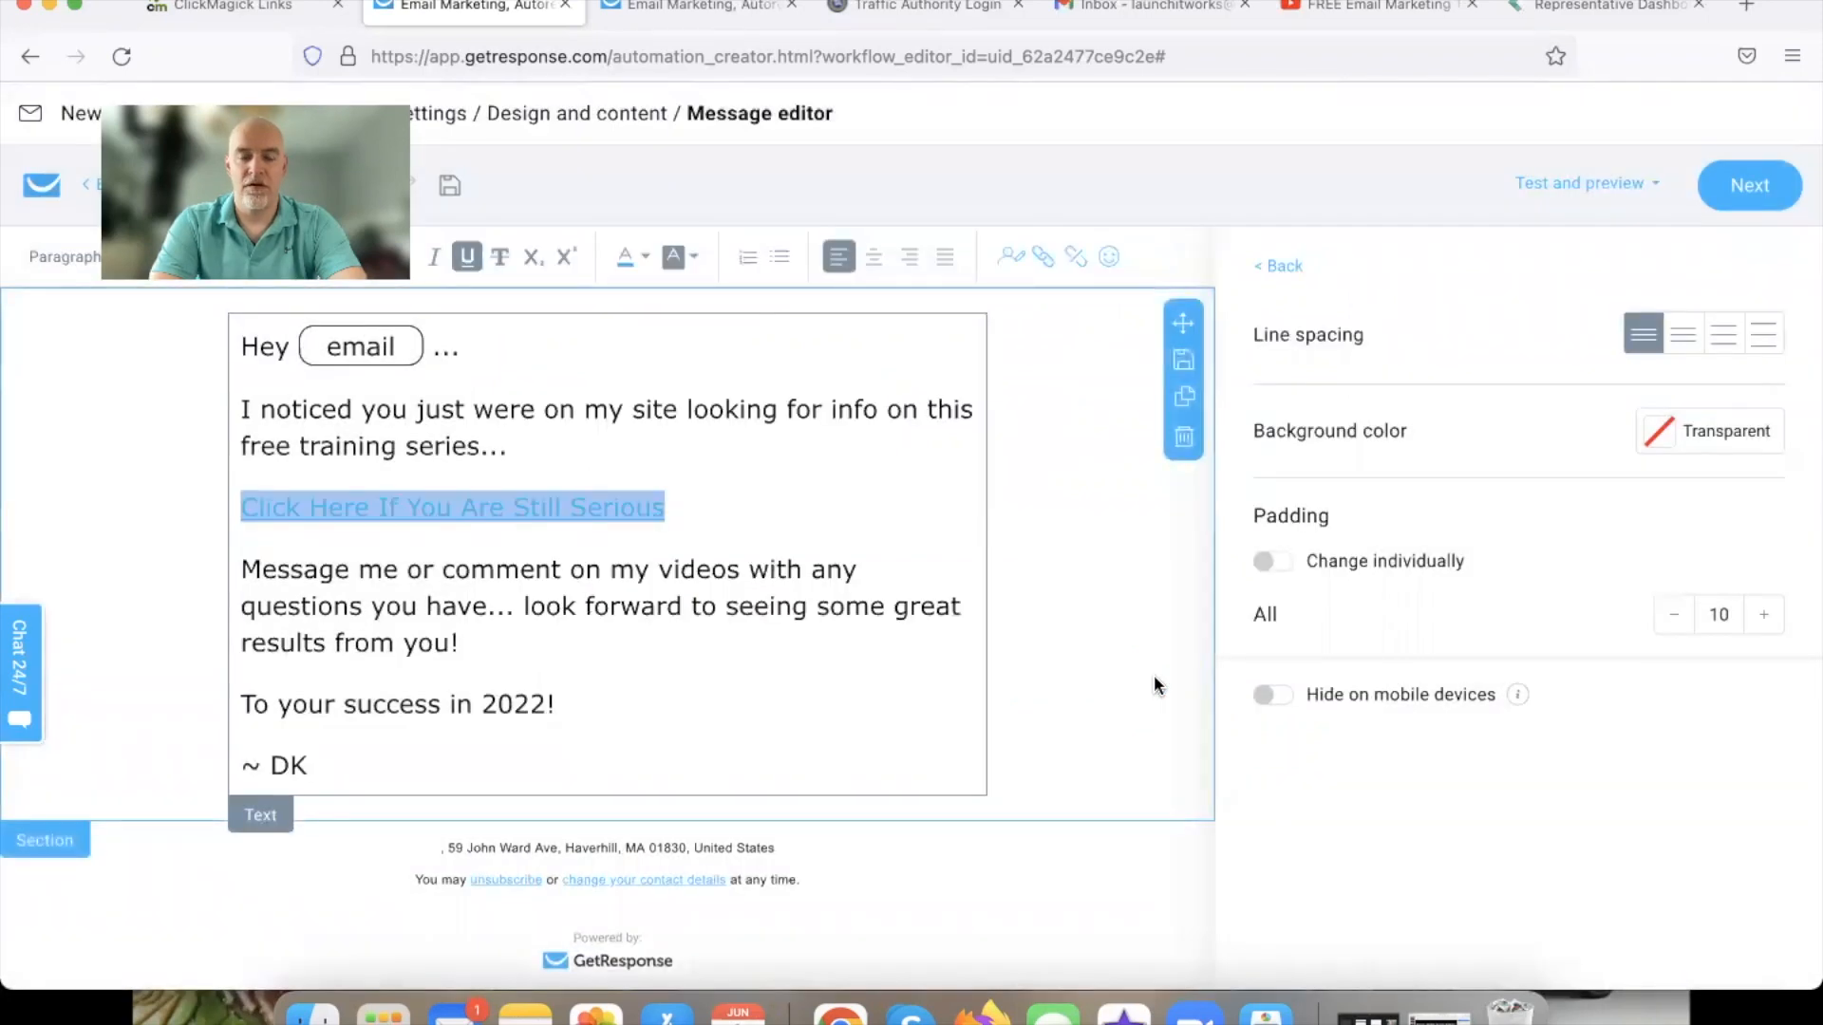
pyautogui.click(1732, 190)
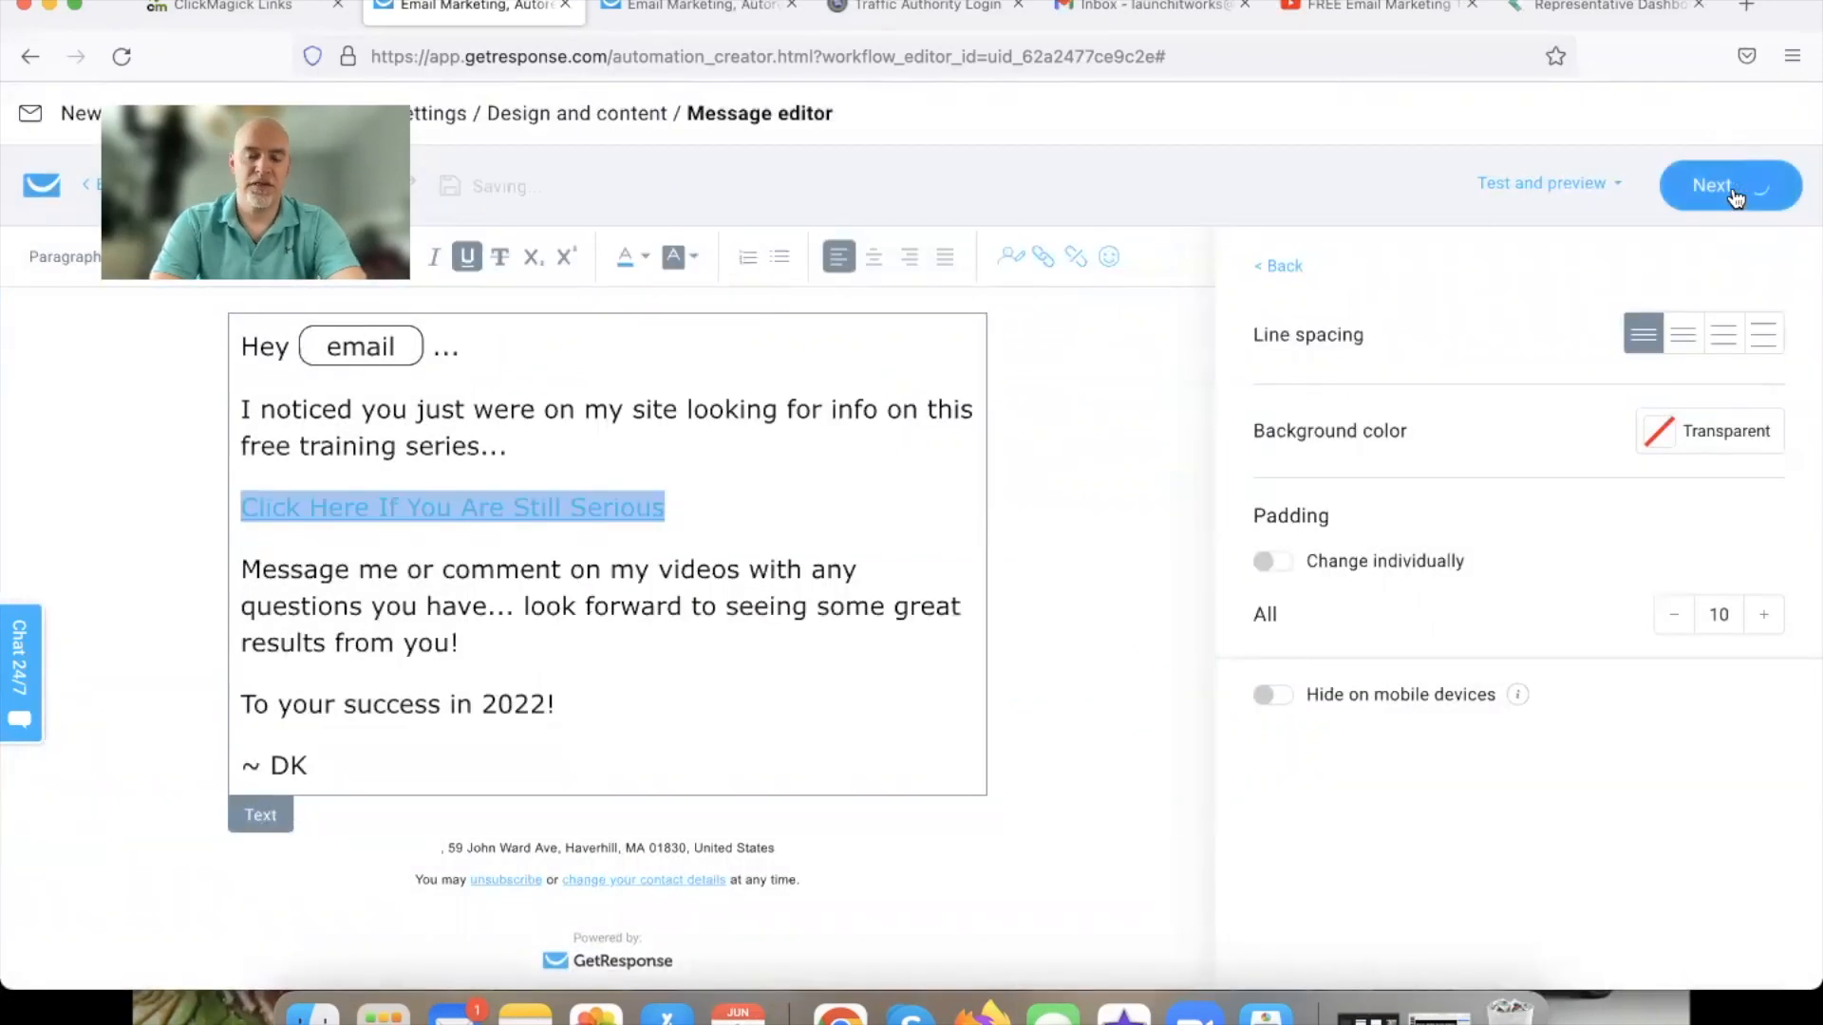
# Send a test of the DEMO FU 2 message to the Gmail address.
pyautogui.scroll(-10, 843, 516)
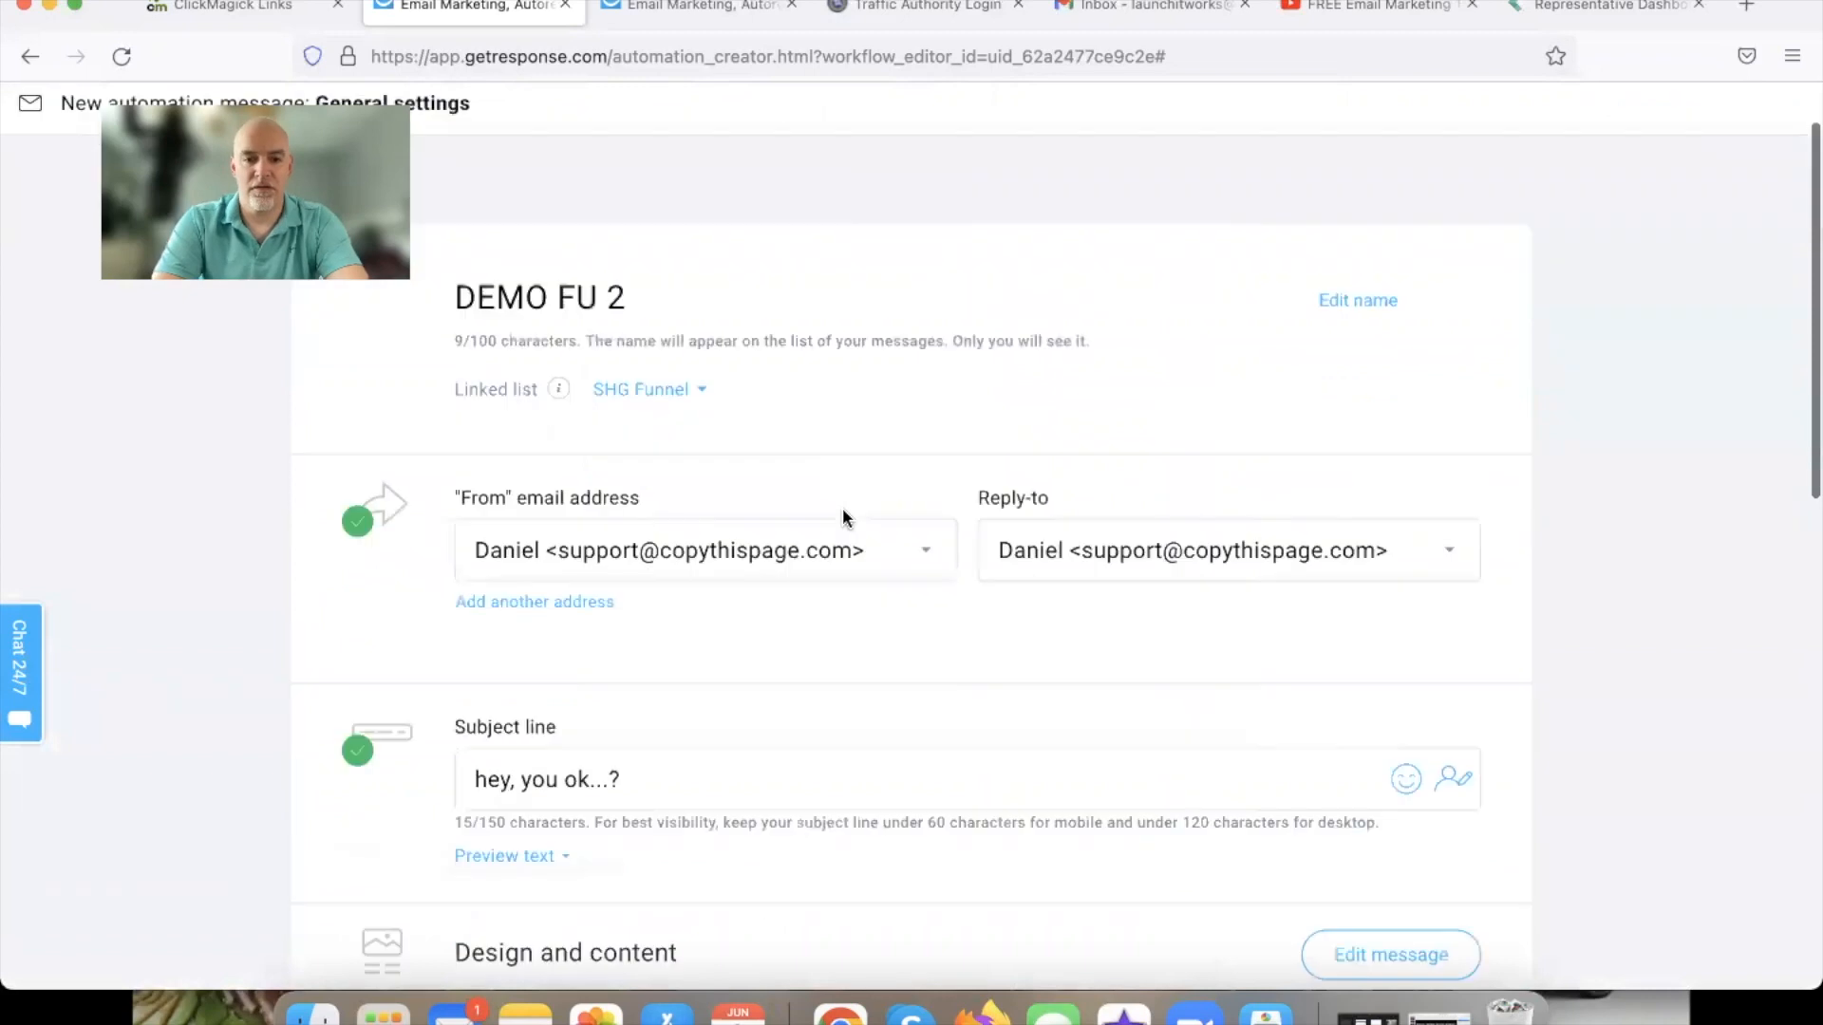
pyautogui.scroll(-3, 842, 509)
pyautogui.scroll(2, 843, 513)
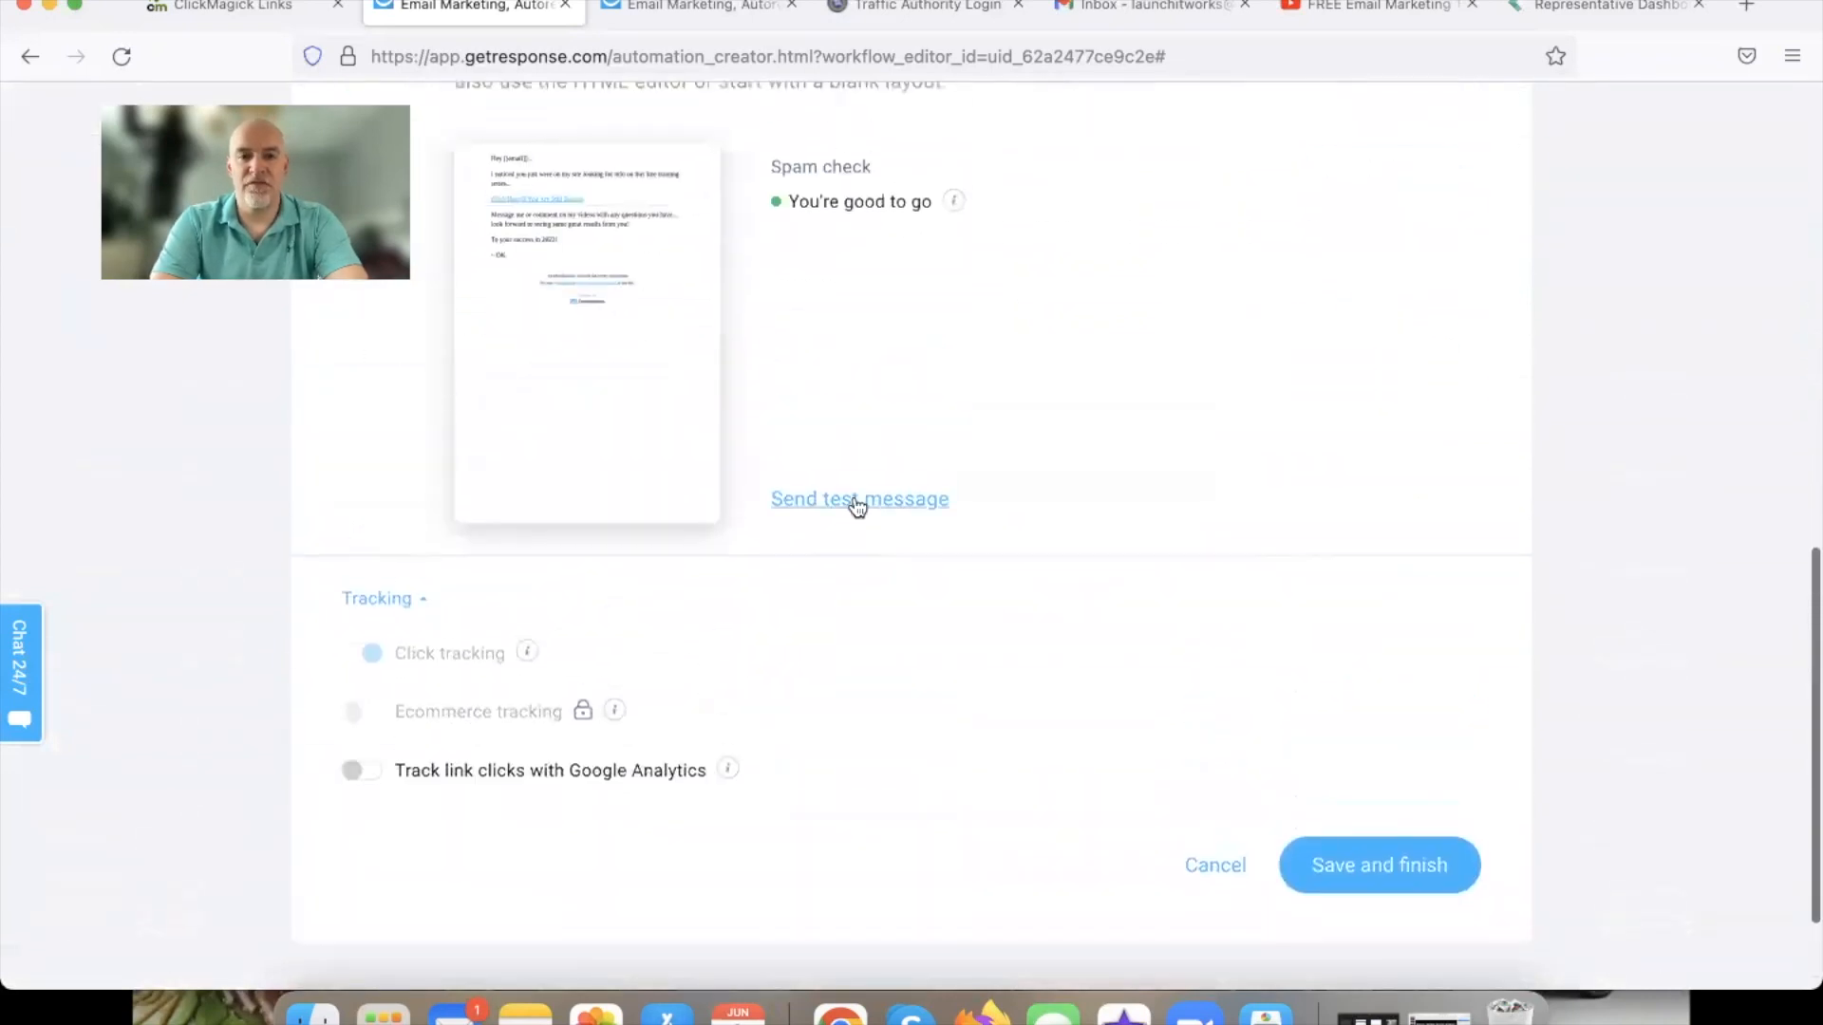
pyautogui.click(832, 510)
pyautogui.click(765, 389)
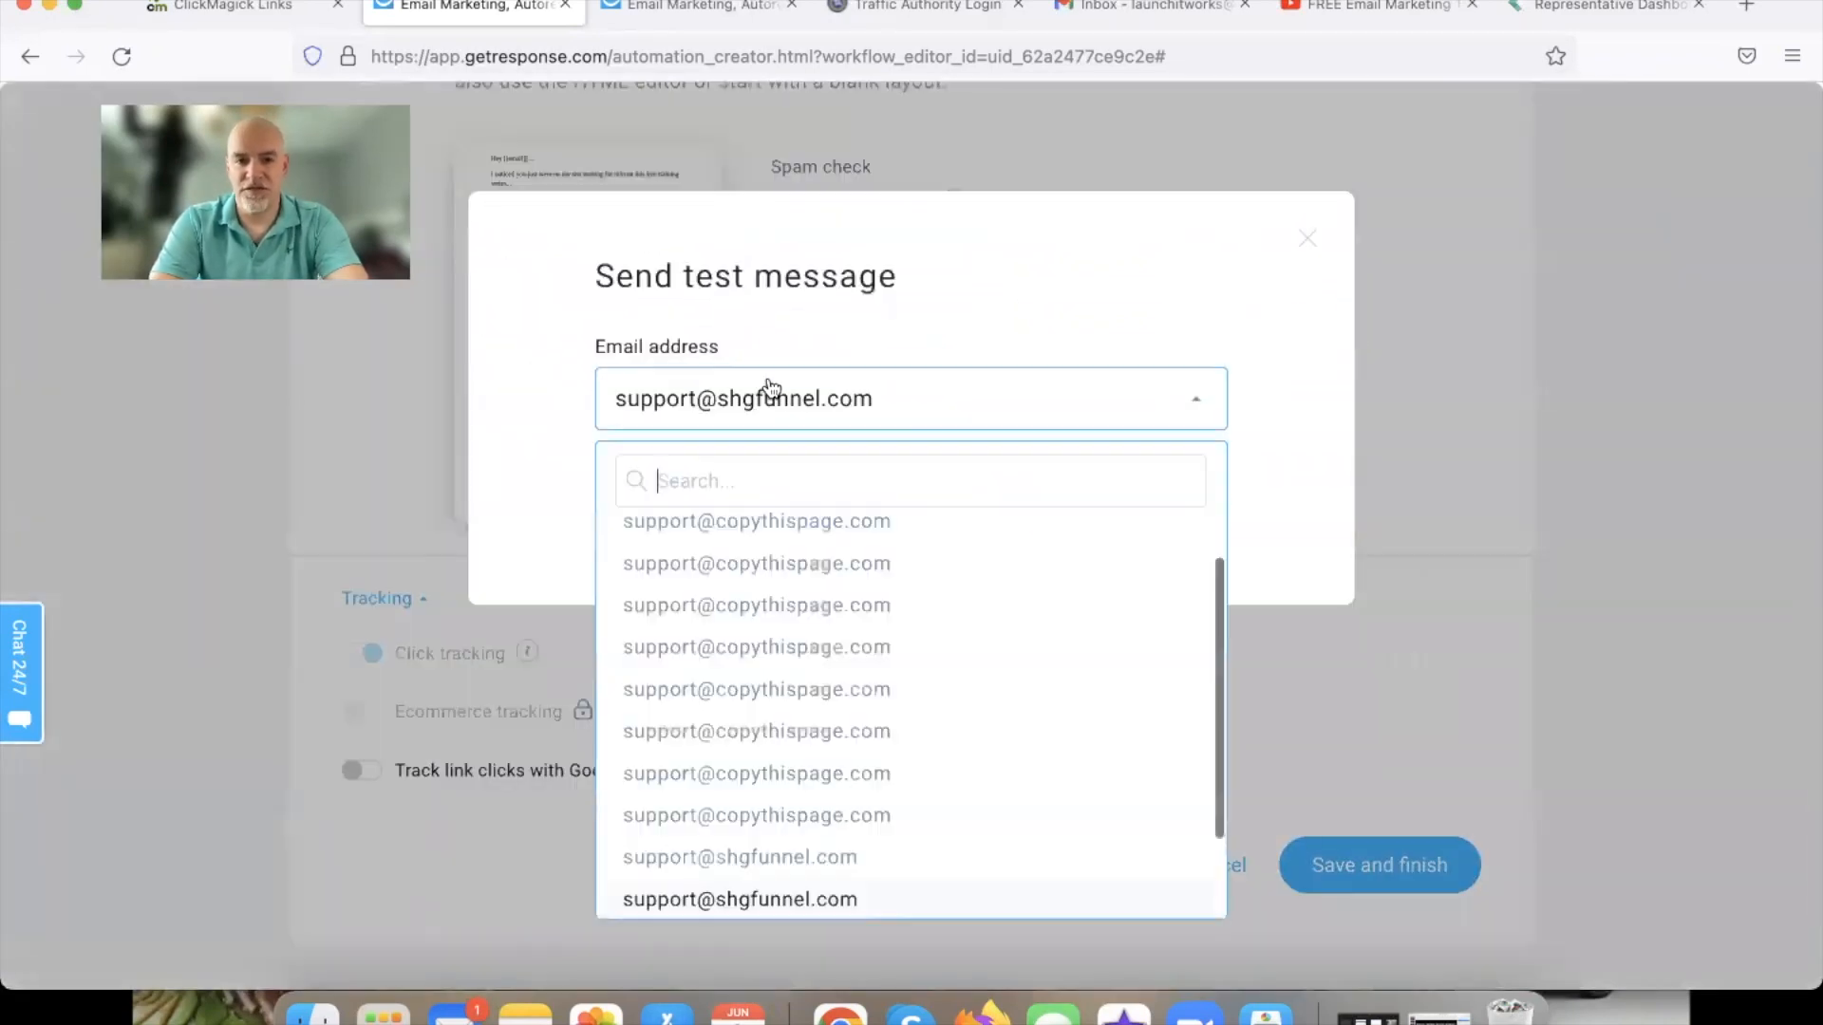
pyautogui.click(632, 545)
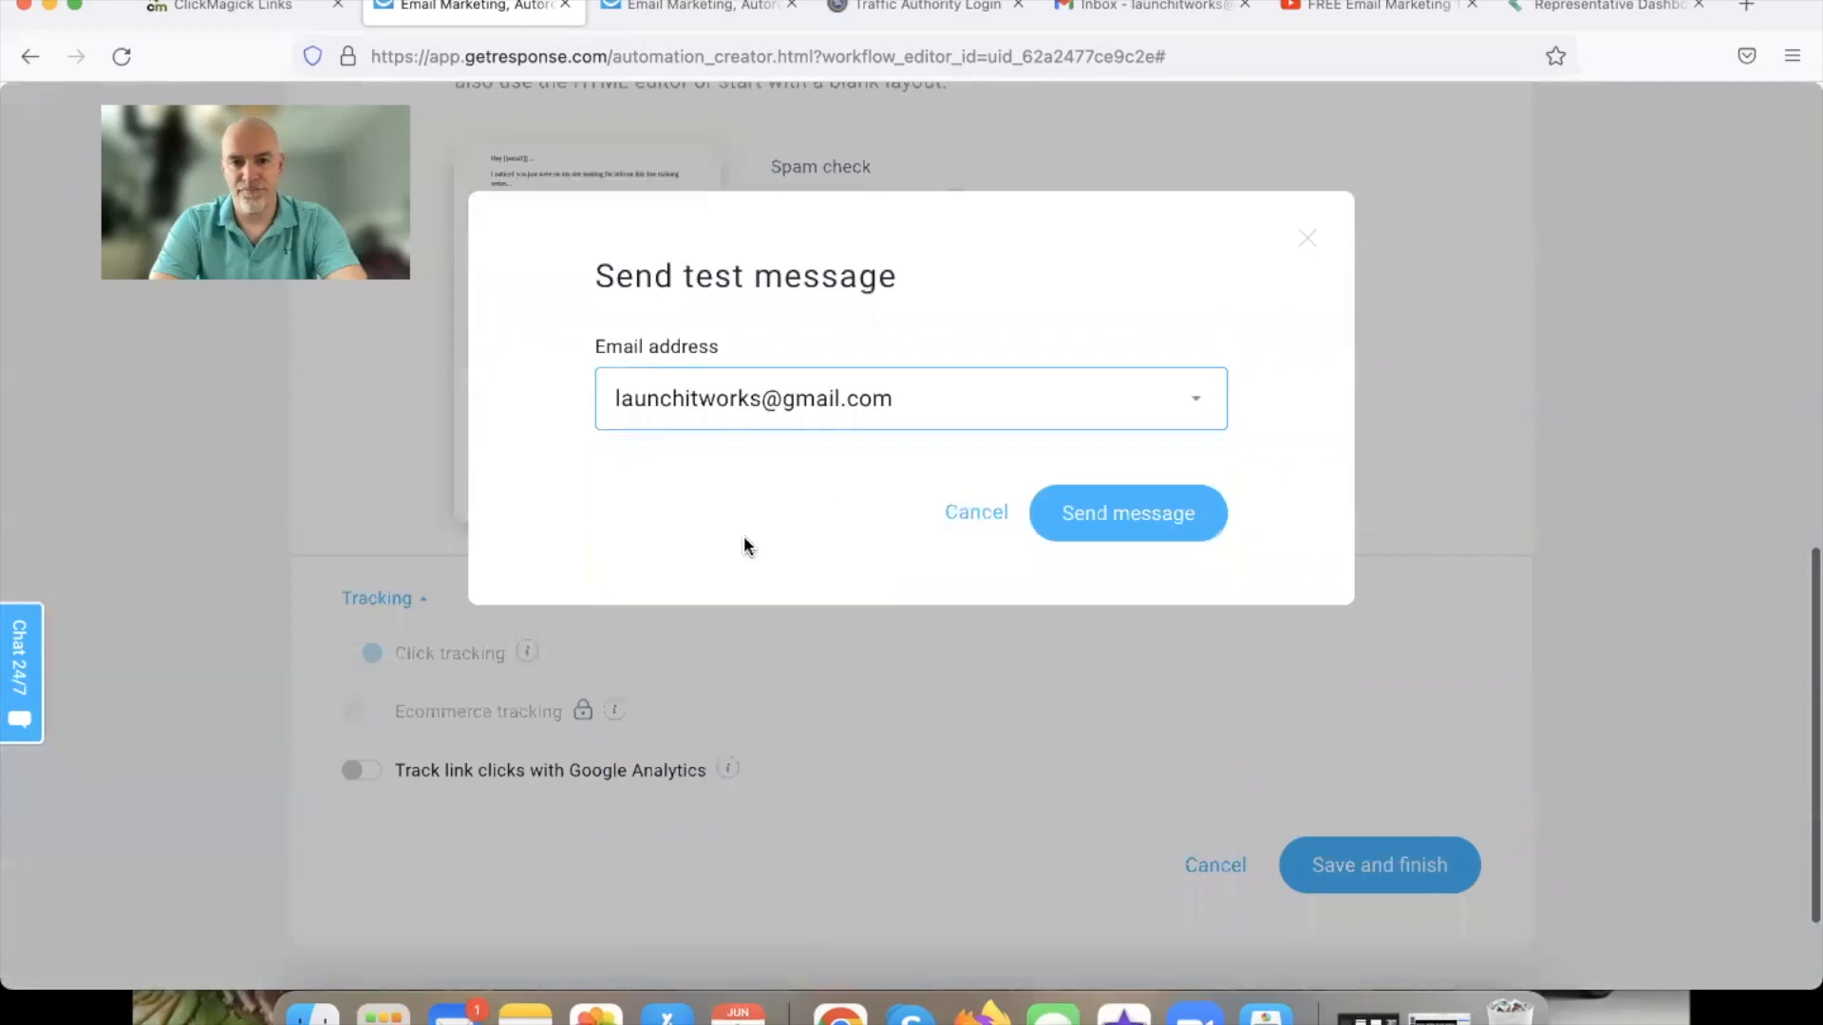
pyautogui.click(1153, 530)
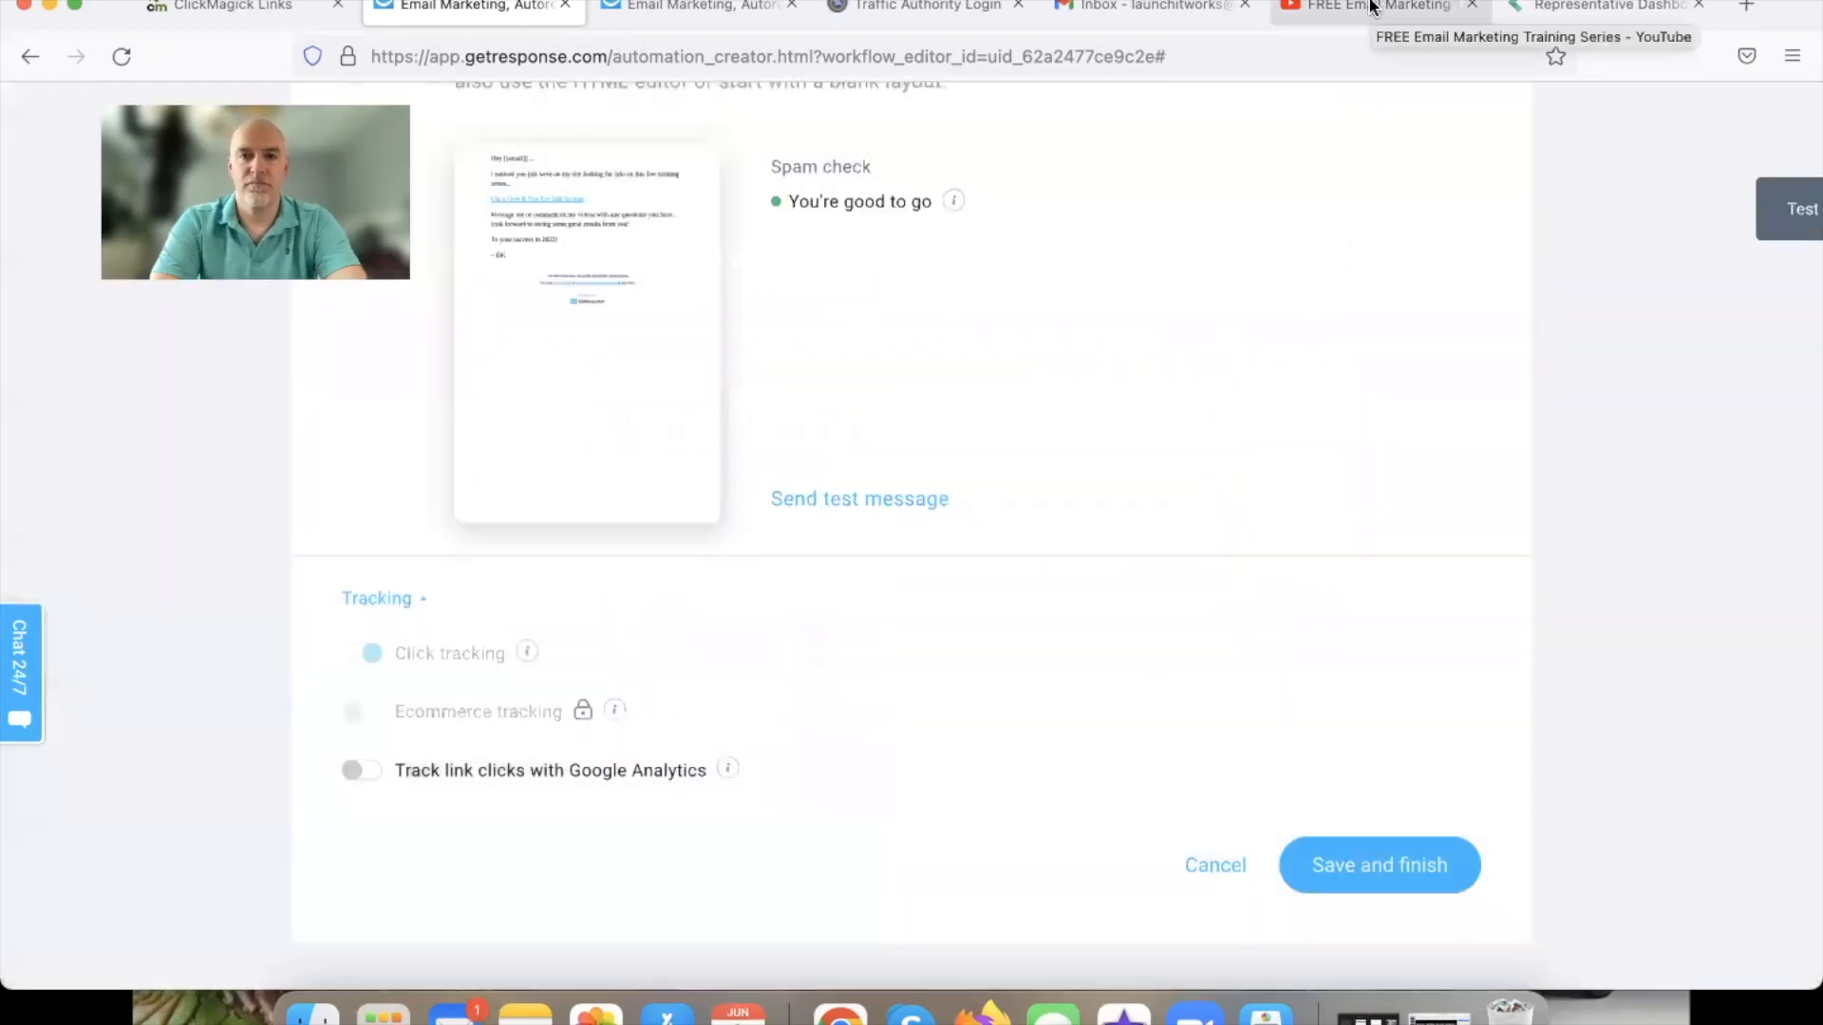
# Check the "hey, you ok...?" test email in the Gmail inbox, try its link, and close the YouTube playlist pages.
pyautogui.click(1370, 7)
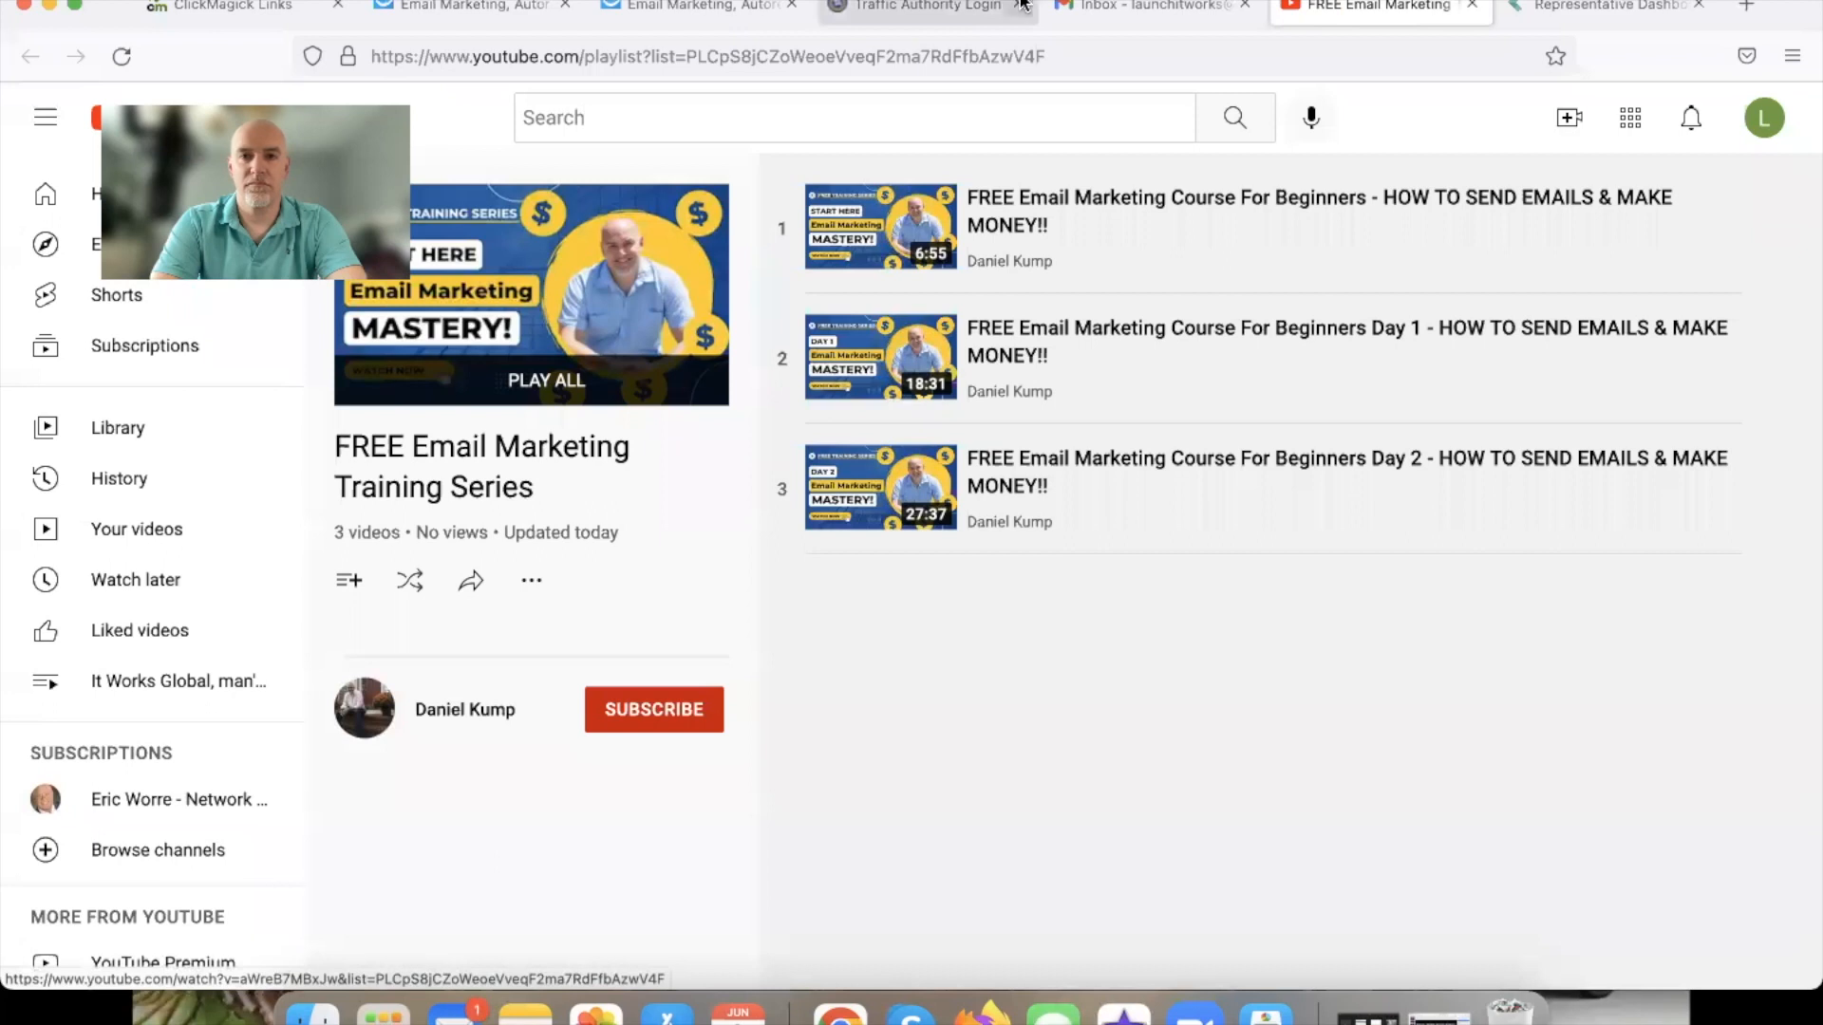
pyautogui.click(1143, 7)
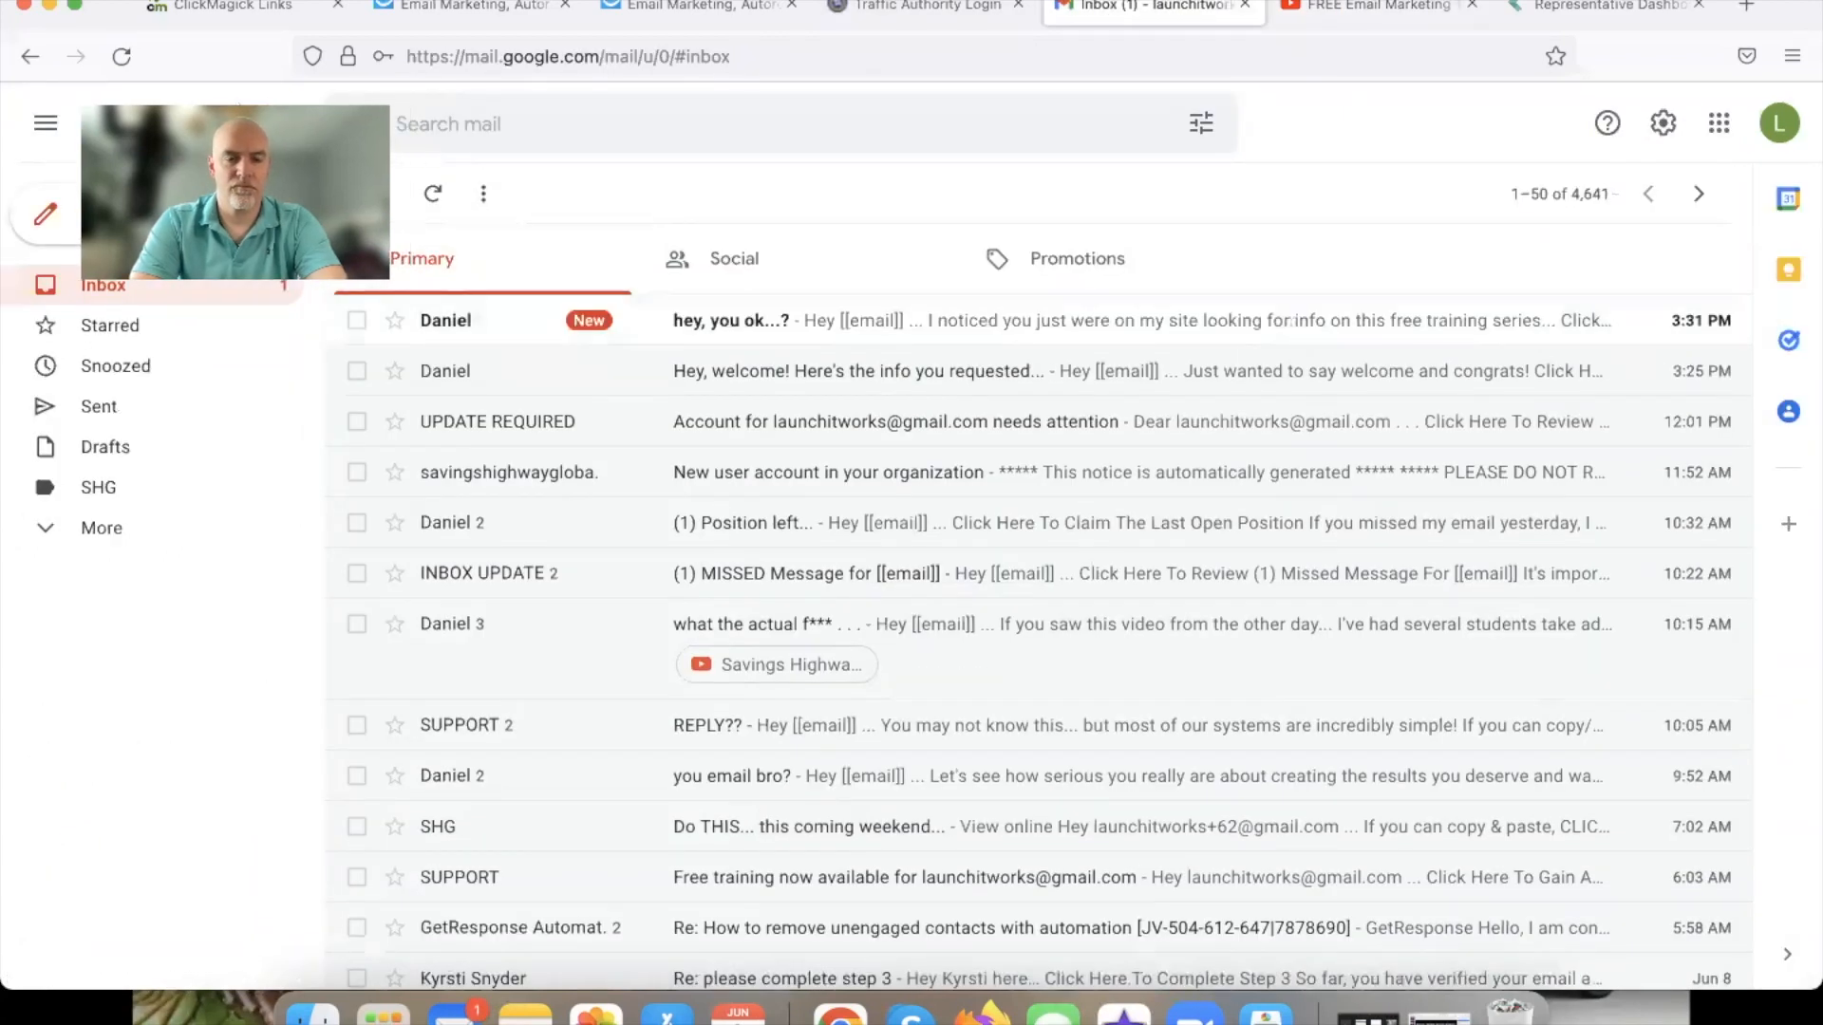
pyautogui.click(508, 332)
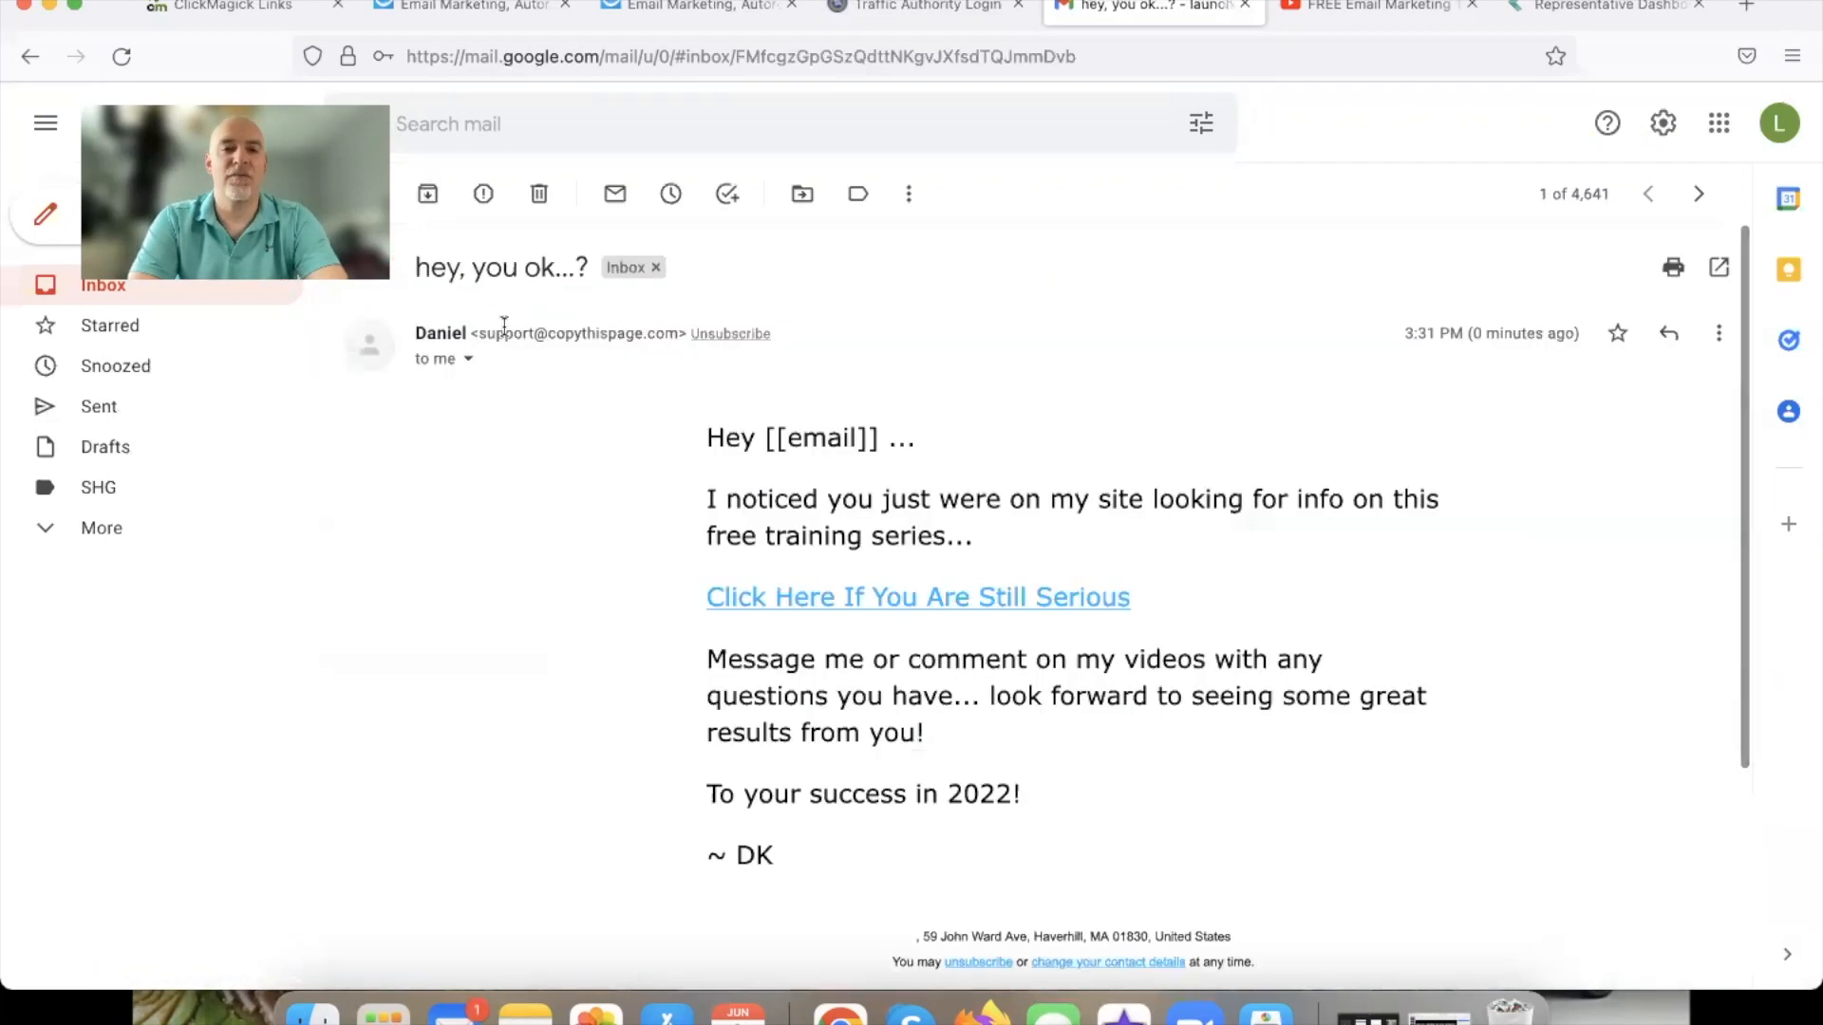
pyautogui.click(750, 616)
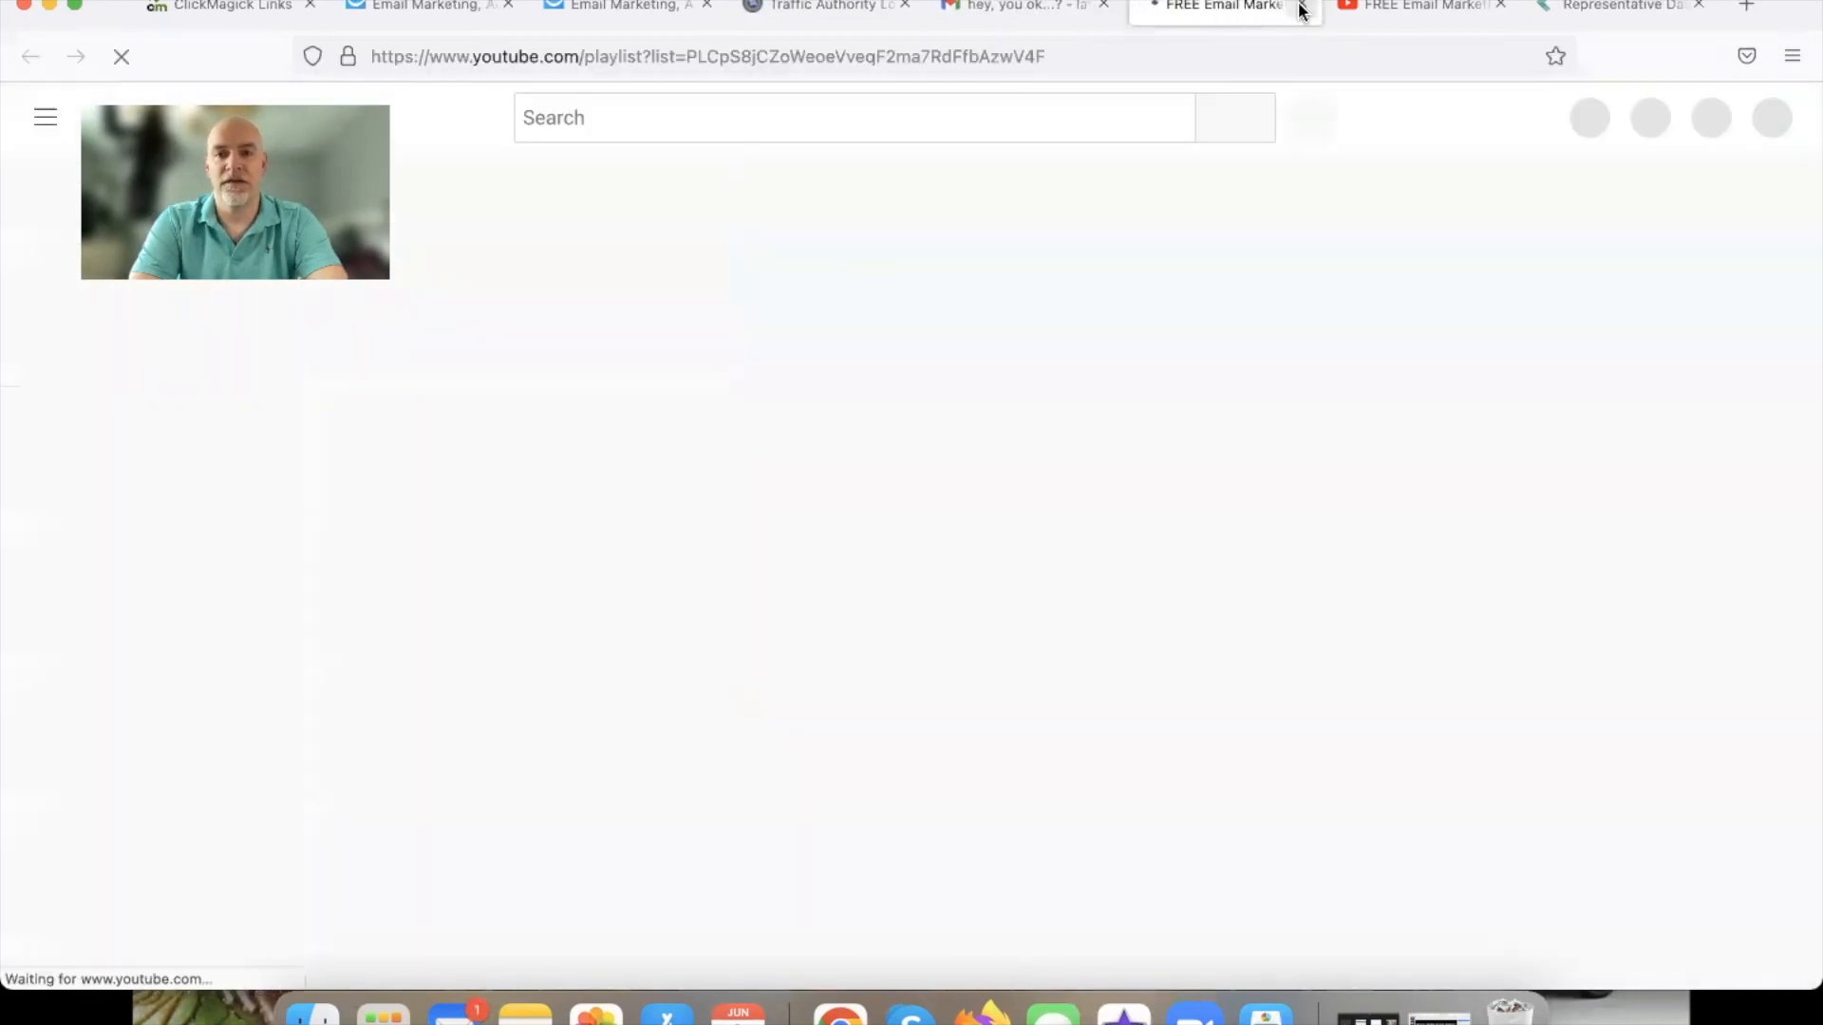
pyautogui.click(1300, 6)
pyautogui.click(1302, 5)
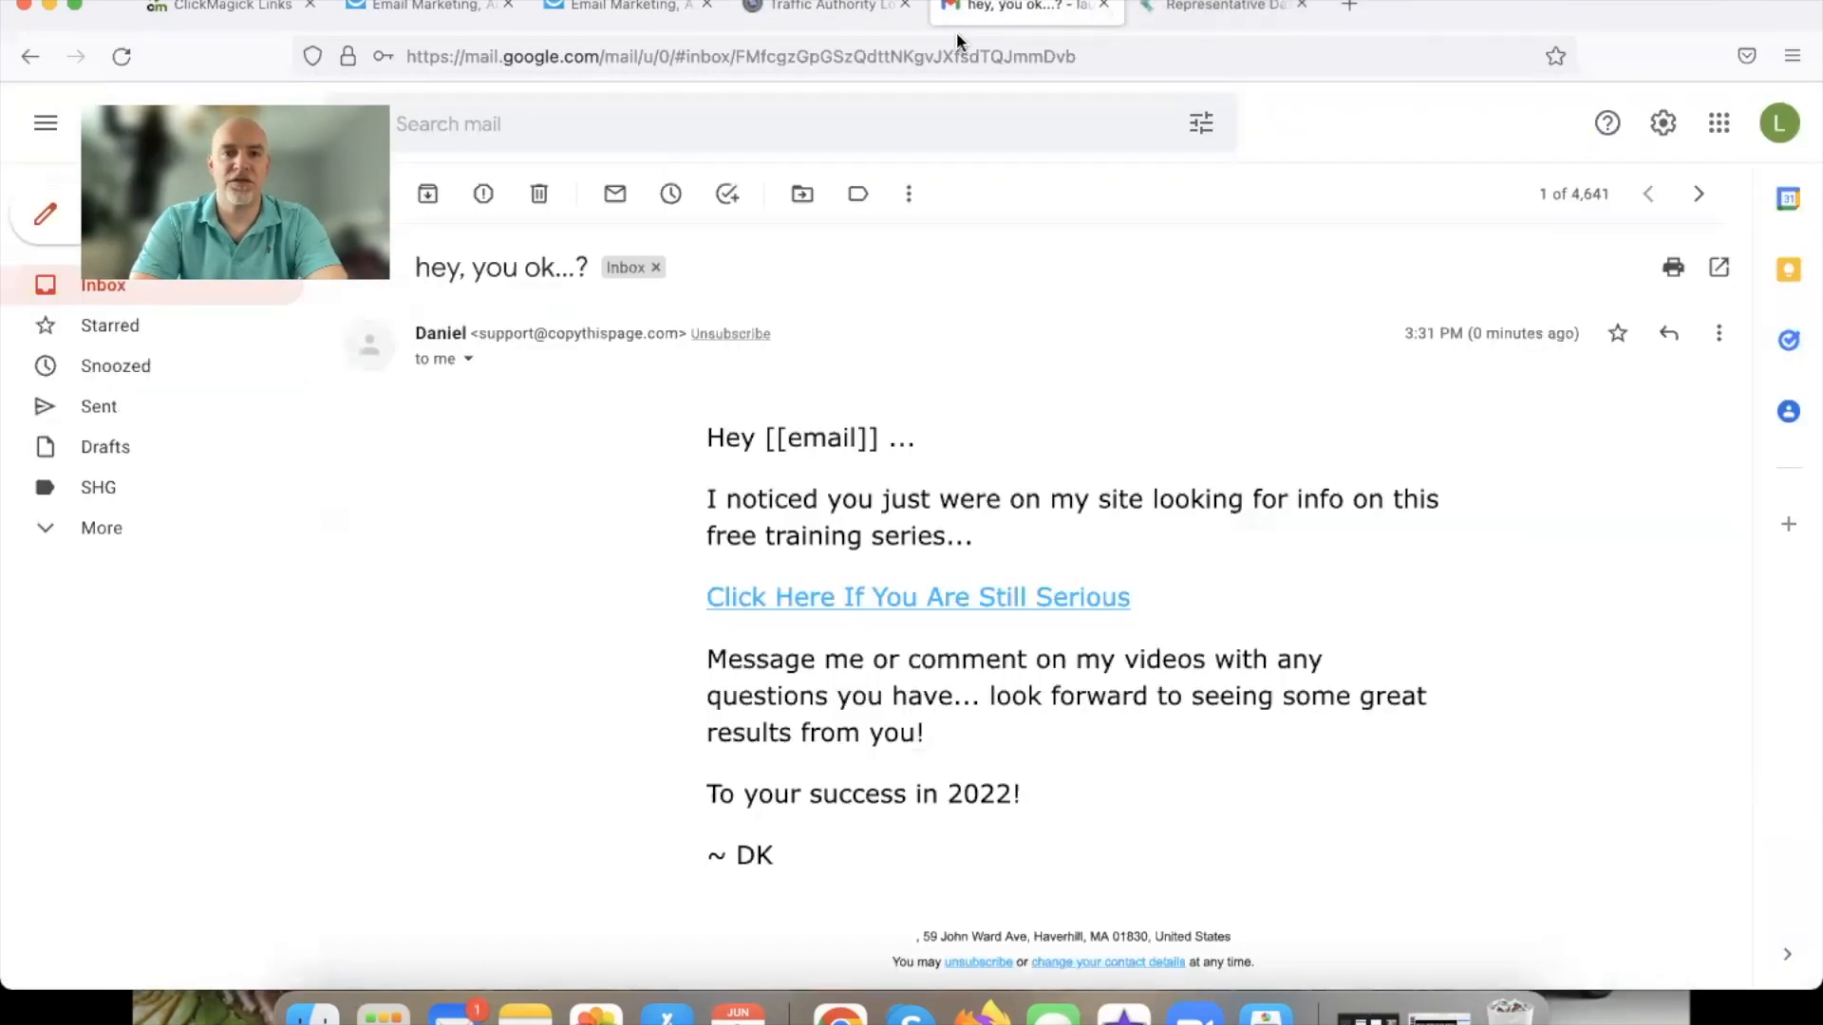
# Switch back to GetResponse and save the finished DEMO FU 2 message to the workflow.
pyautogui.click(494, 11)
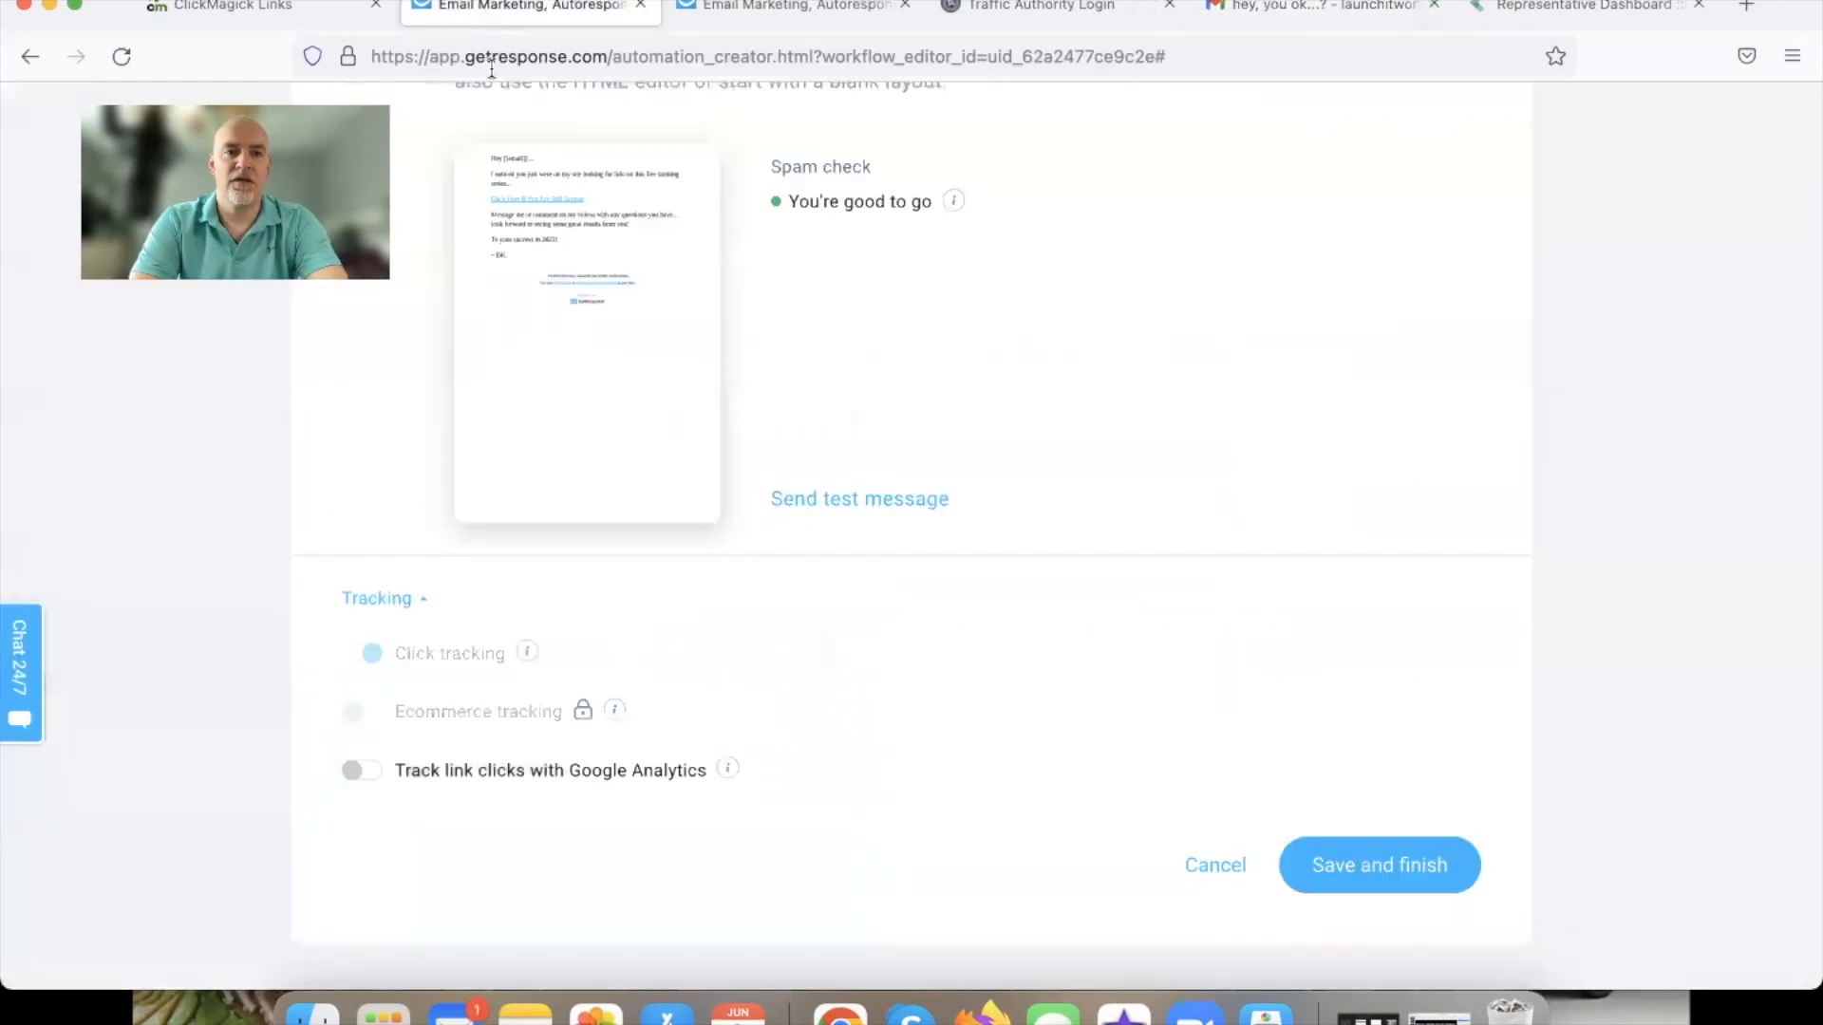
pyautogui.scroll(-3, 1031, 483)
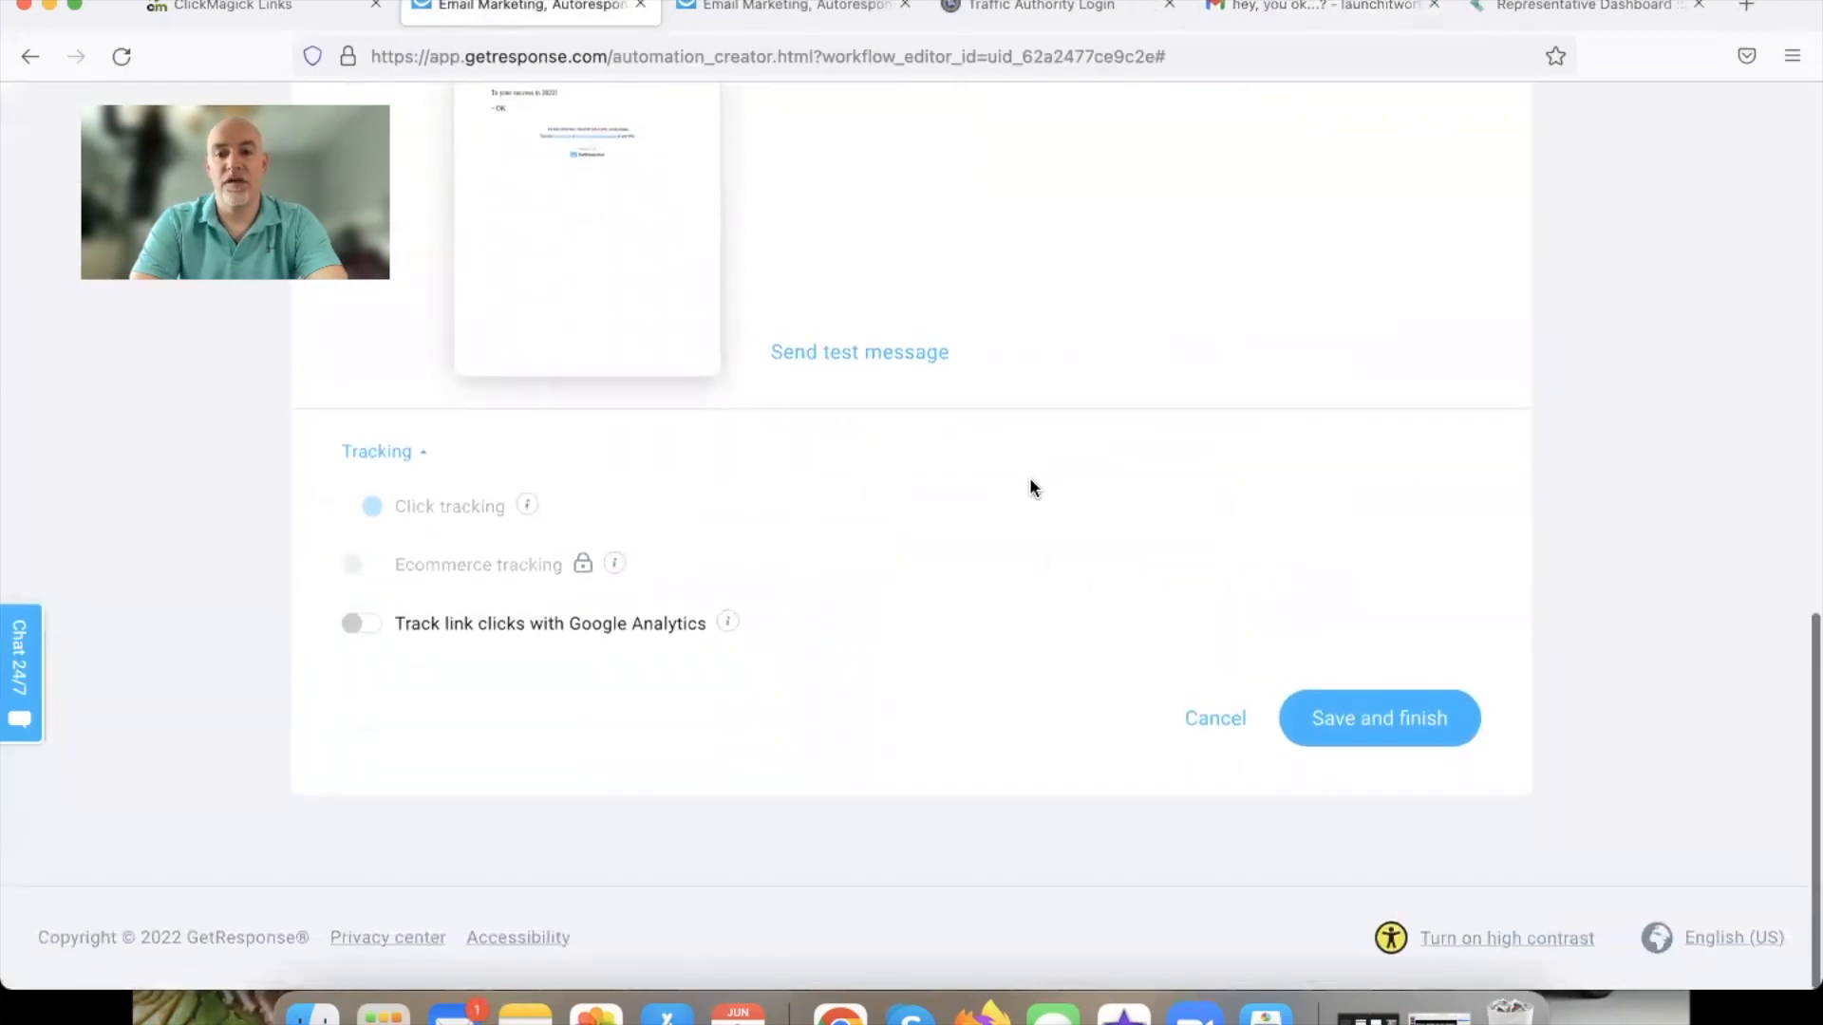
pyautogui.click(1360, 719)
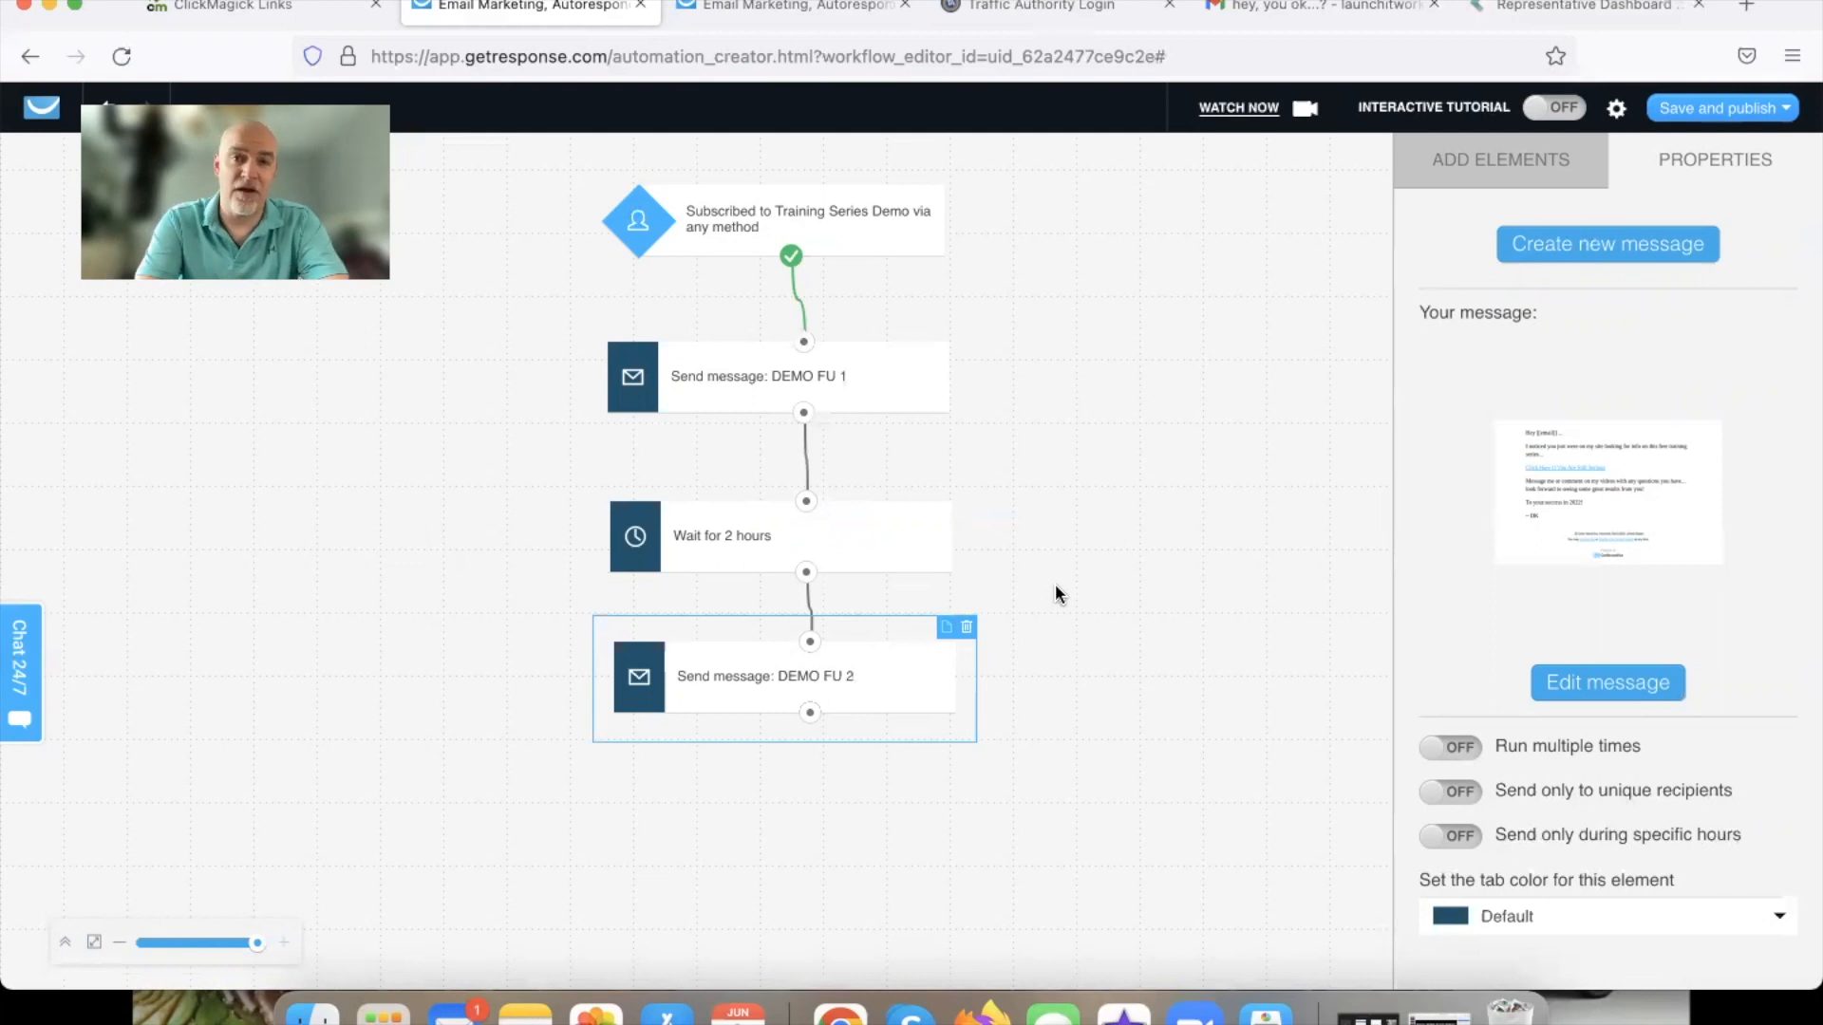
# Add a 1-day Wait action beneath the DEMO FU 2 message, connect it, and show its properties.
pyautogui.click(1091, 600)
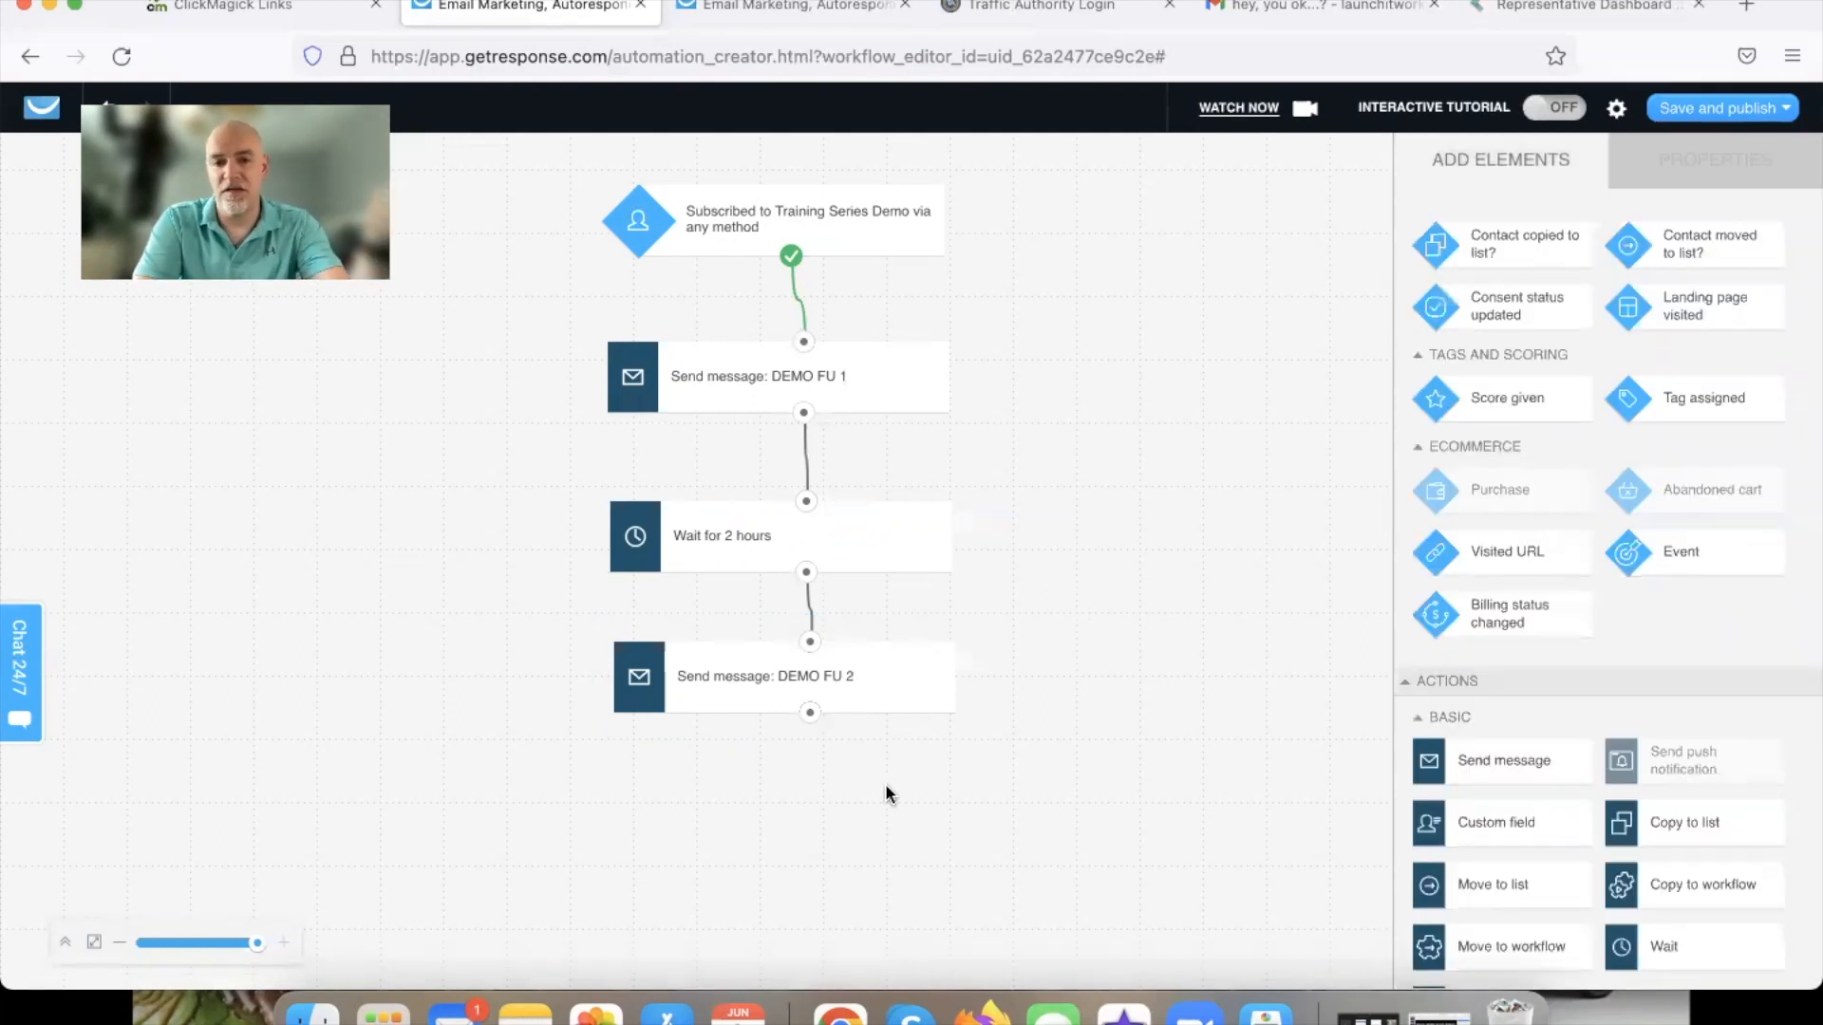
pyautogui.scroll(-3, 1489, 767)
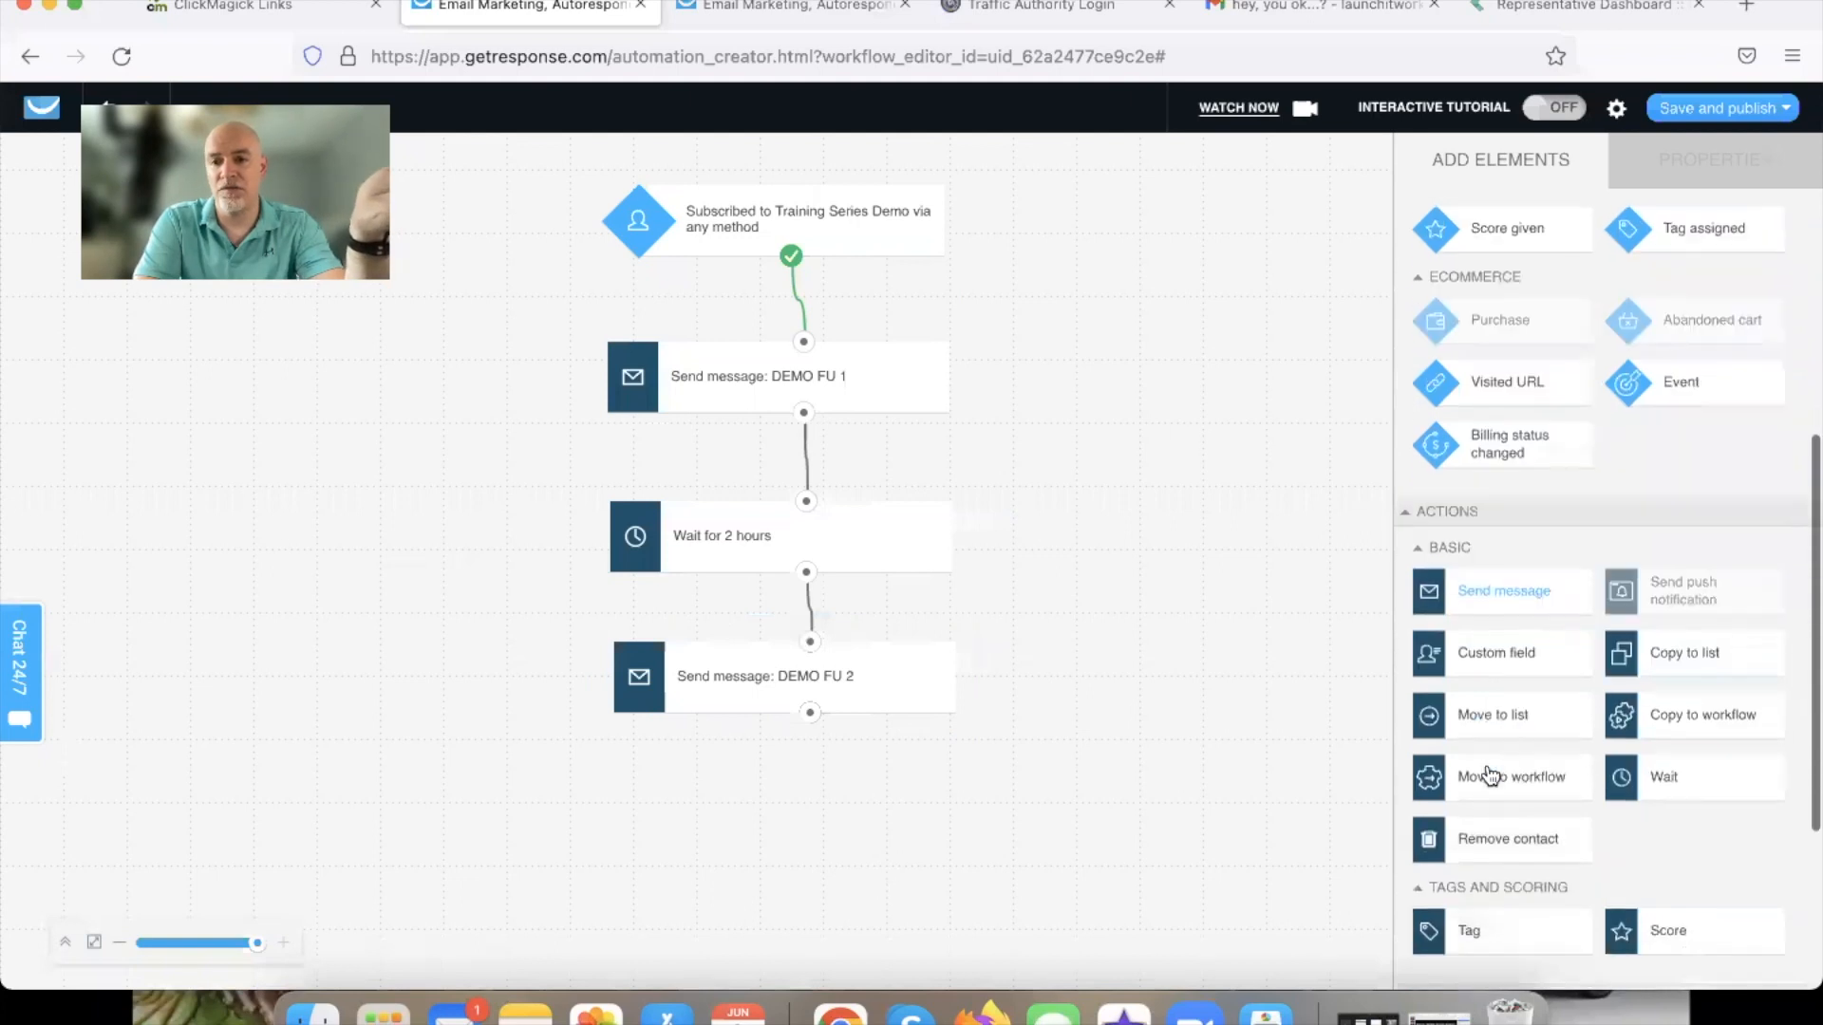
pyautogui.moveTo(1701, 755); pyautogui.dragTo(818, 784)
pyautogui.click(886, 809)
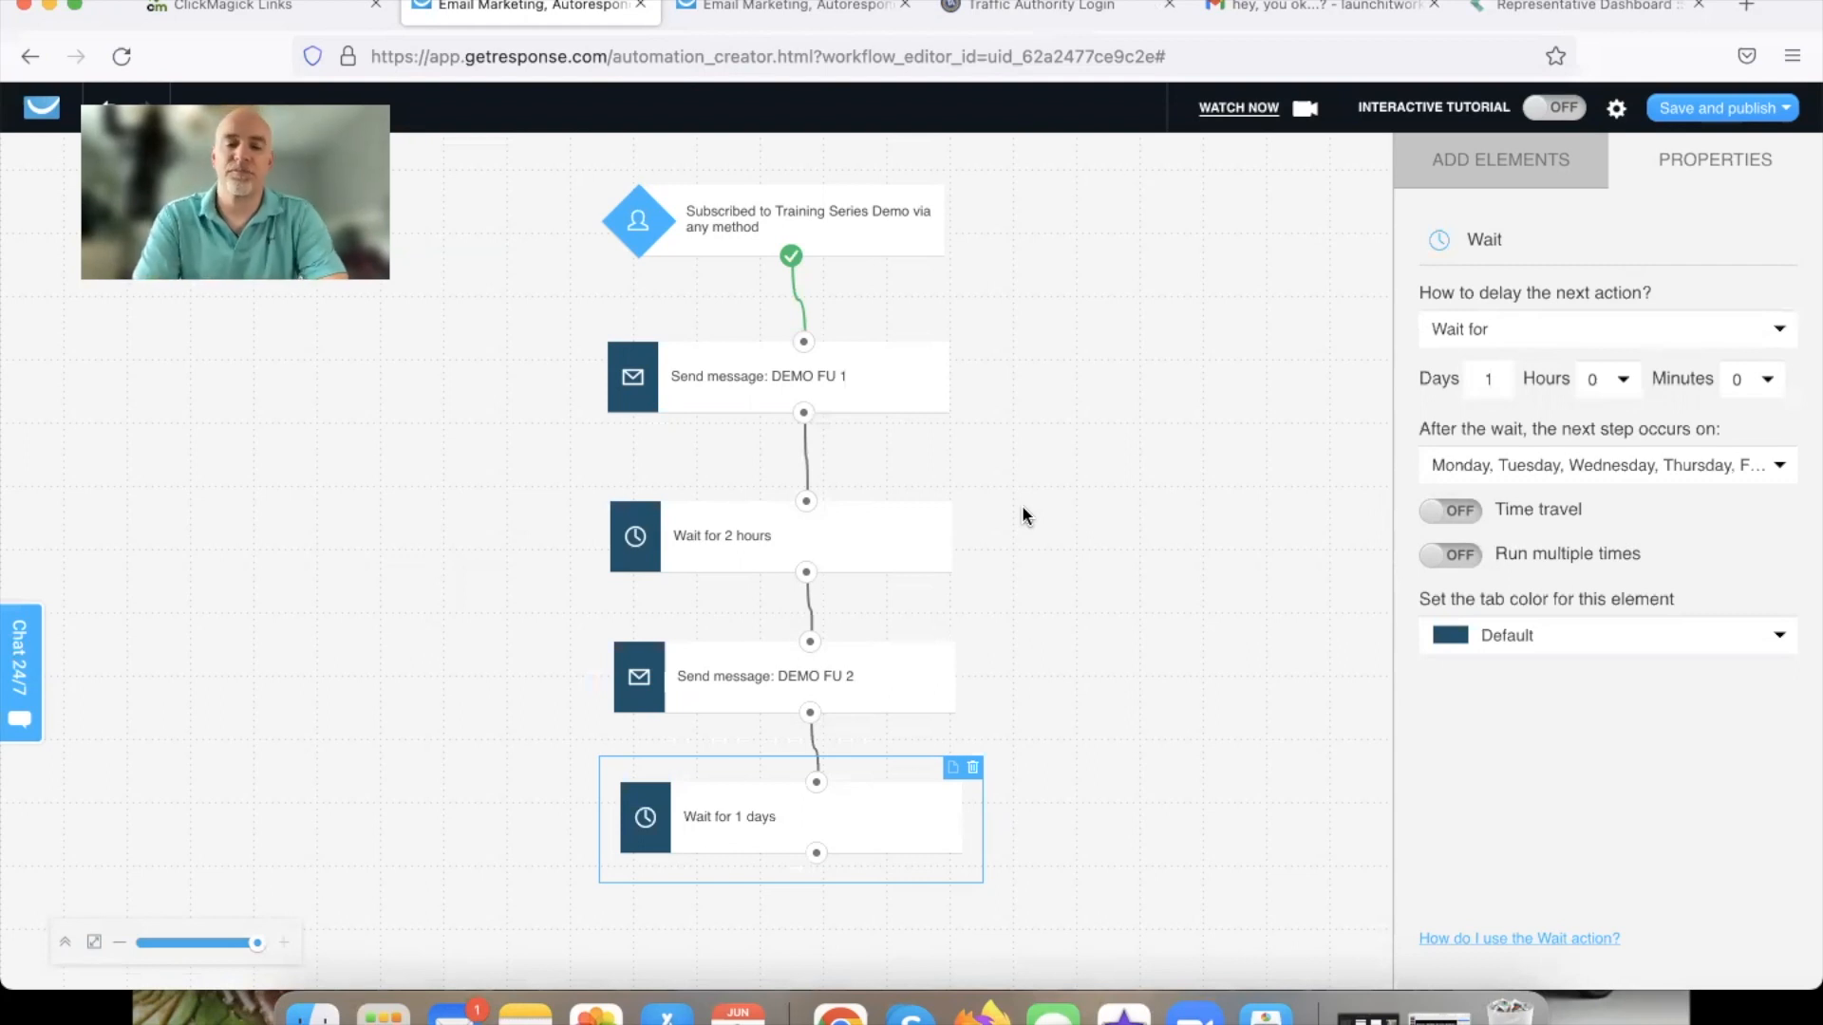
# Switch to the Google Docs course outline and add the sub-bullet "Classic Email Follow Up Sequence (Gain, Logic & Fear)" under "Setting Up Your Email Workflow (Automation)".
pyautogui.press('super+Tab')
pyautogui.press('super+Tab')
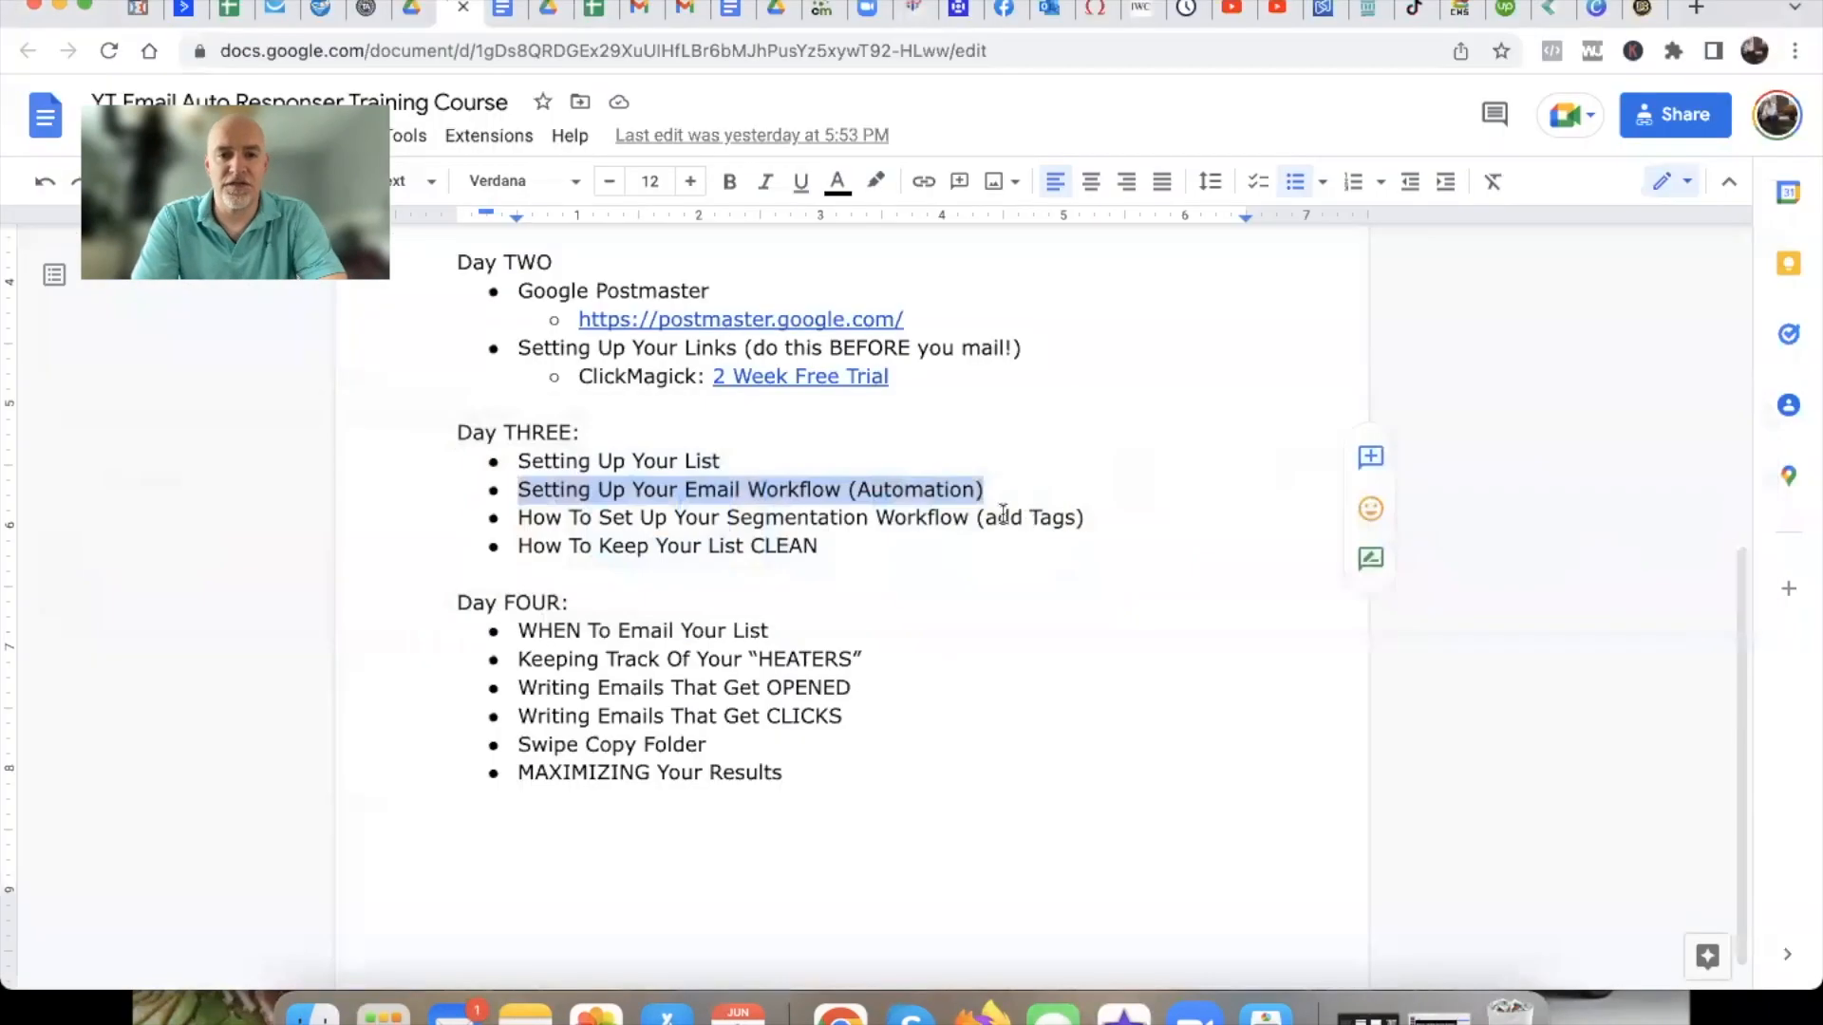
pyautogui.click(991, 489)
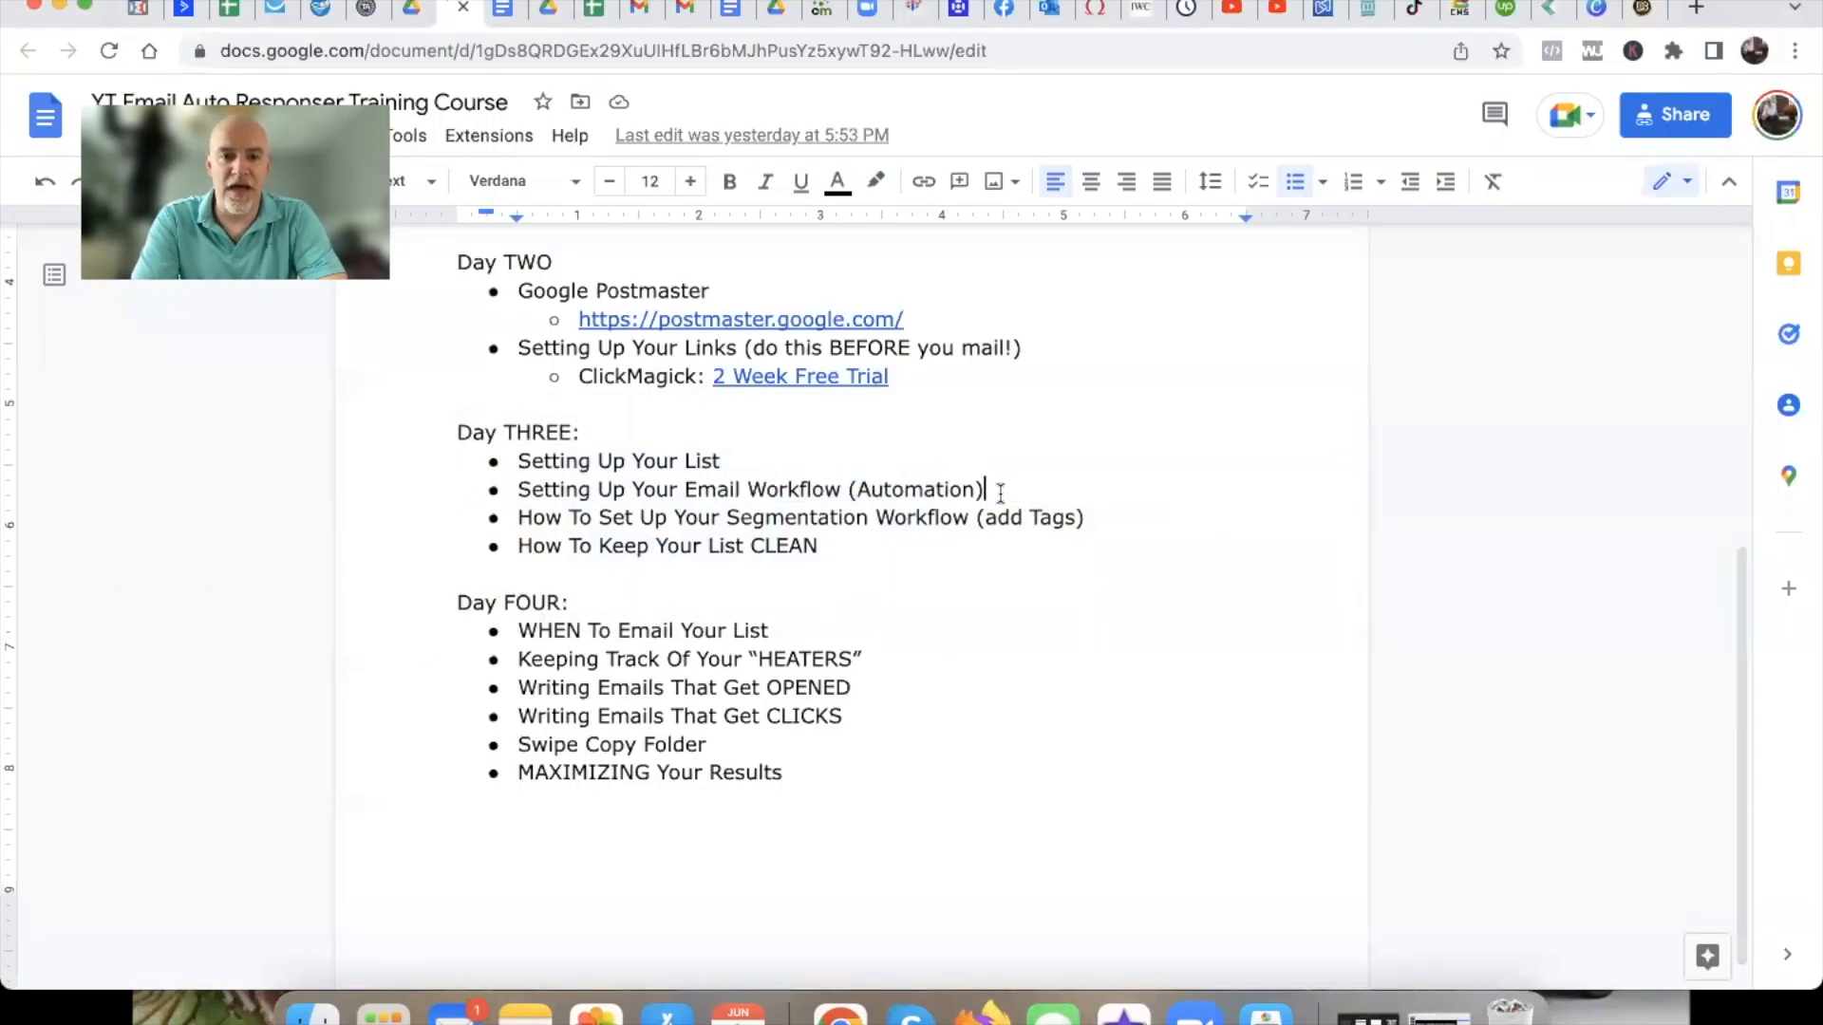
pyautogui.press('Return')
pyautogui.press('Tab')
pyautogui.write('Classic')
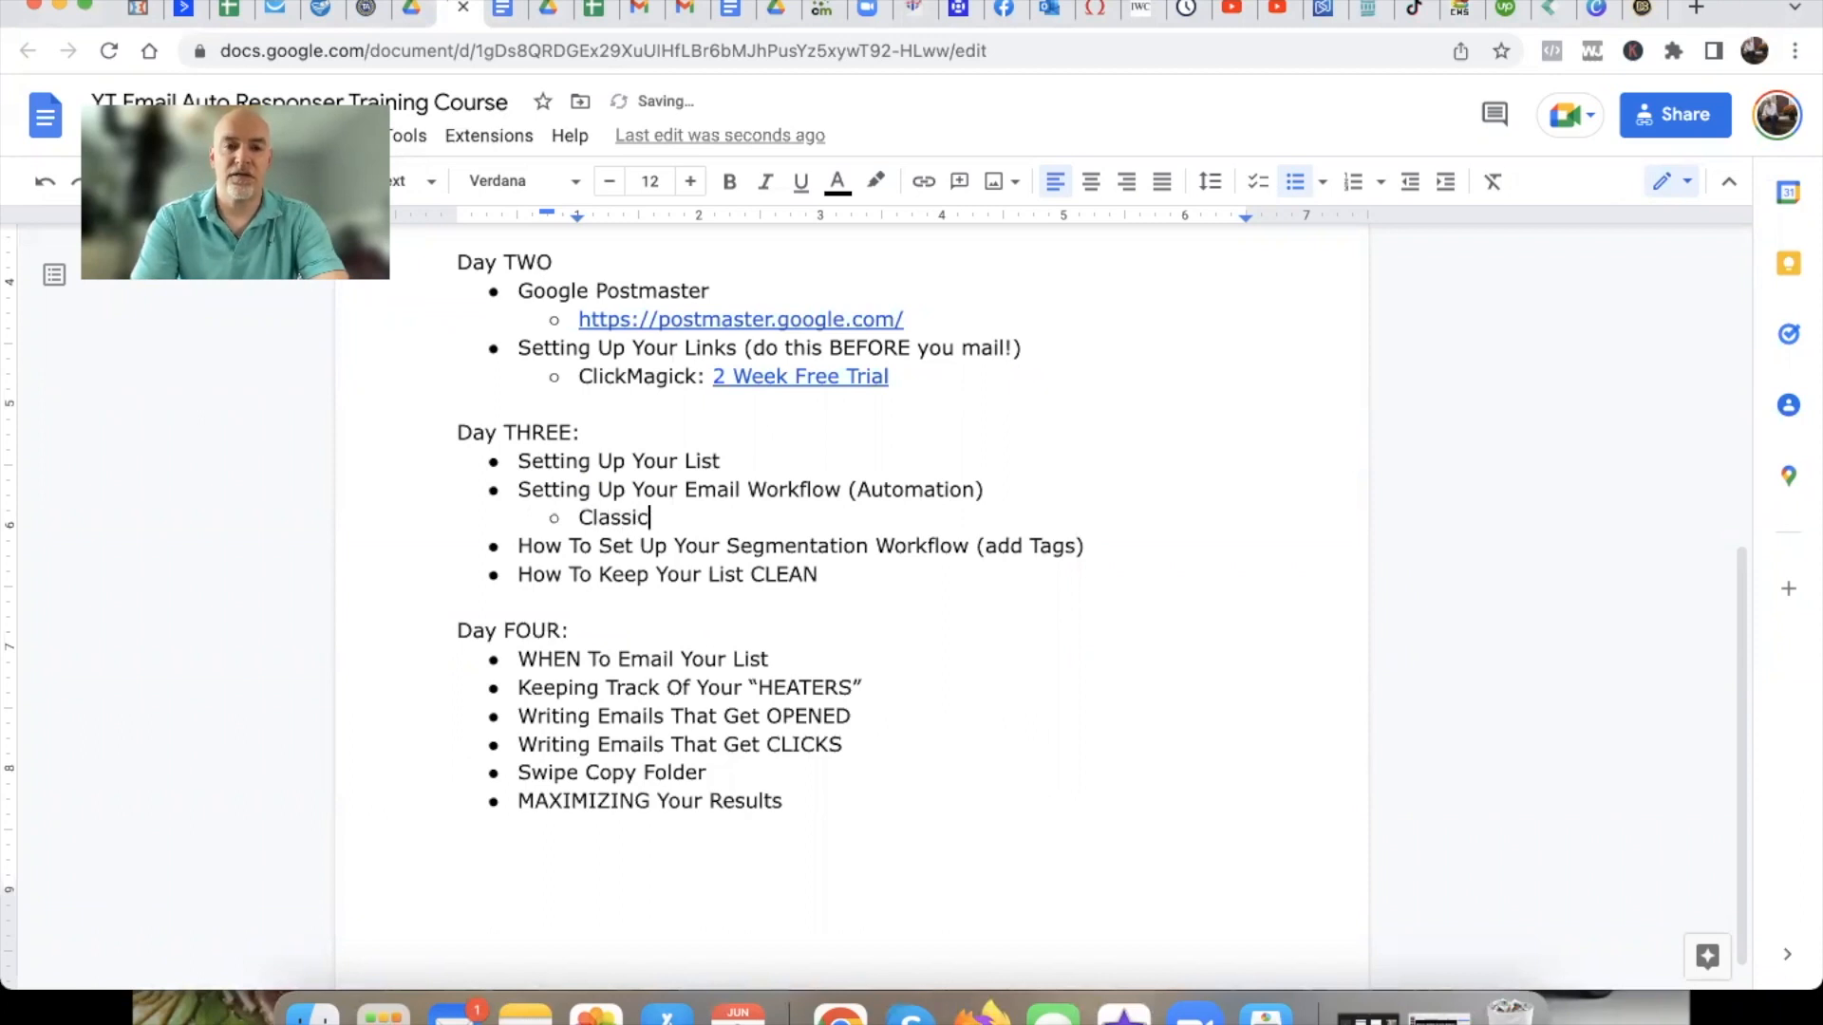
pyautogui.write(' Email Fo')
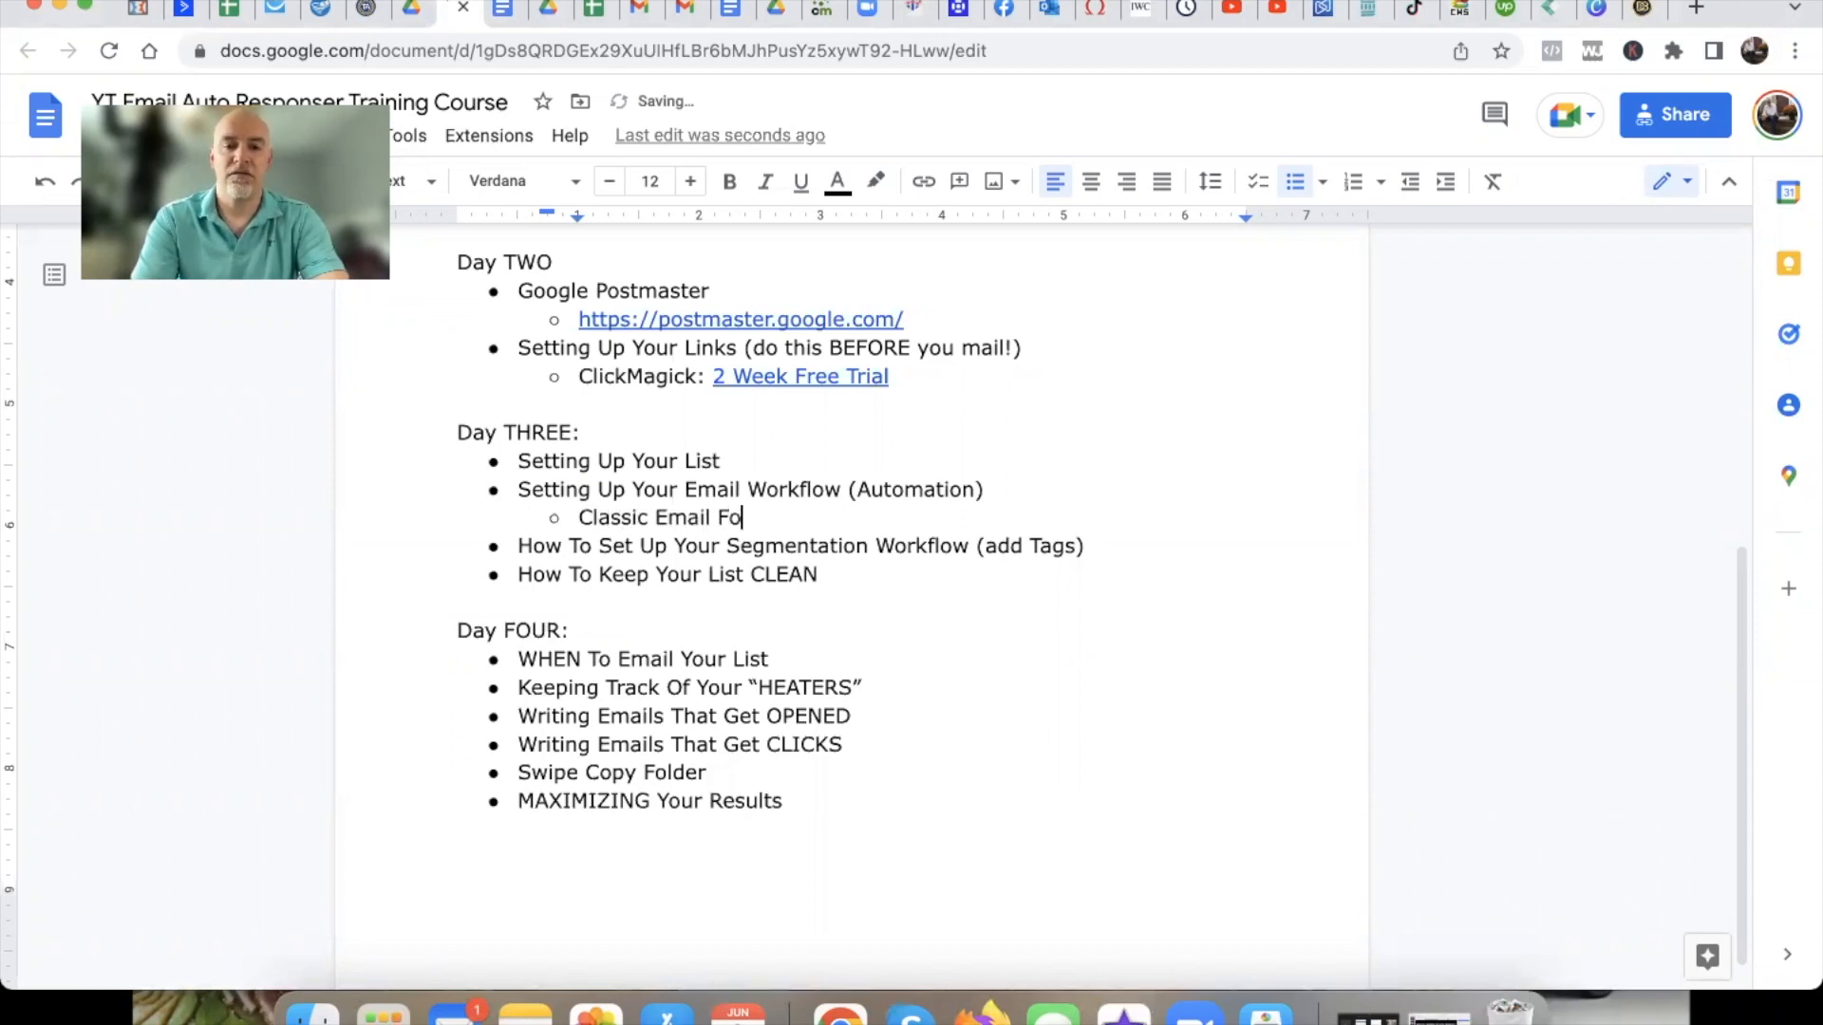
pyautogui.write('llow Up S')
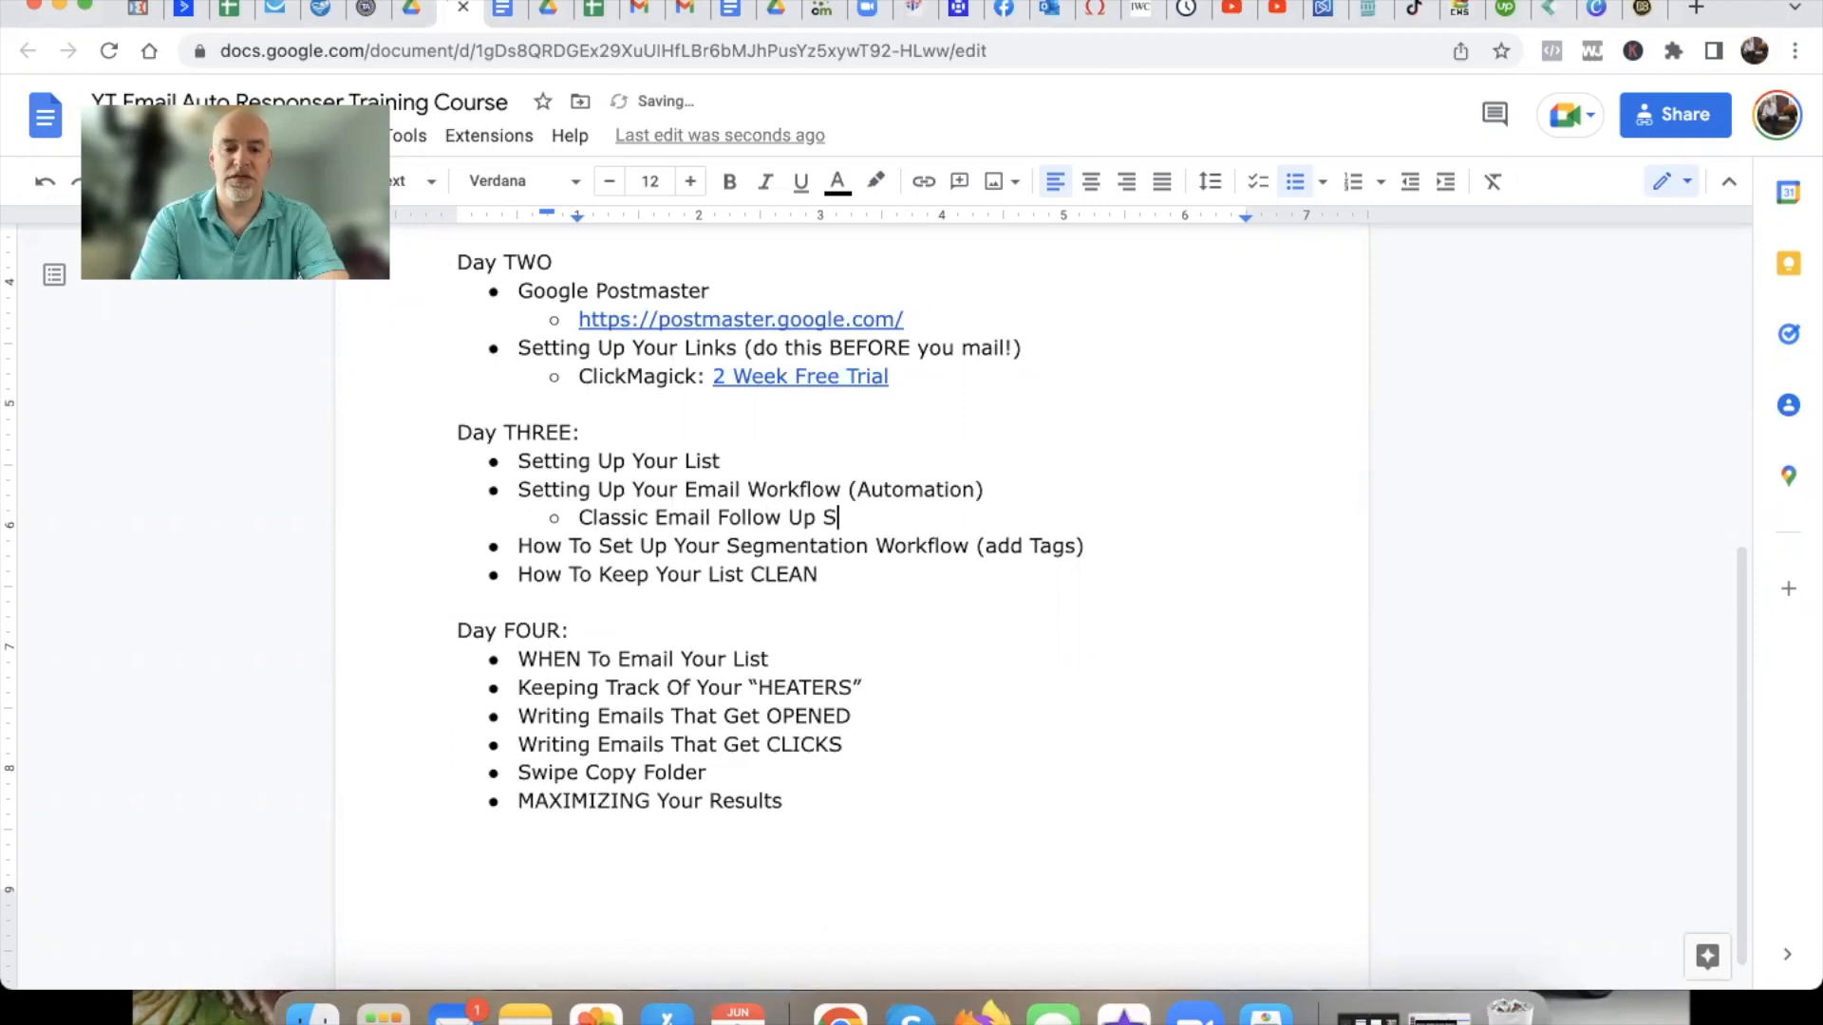
pyautogui.write('equence')
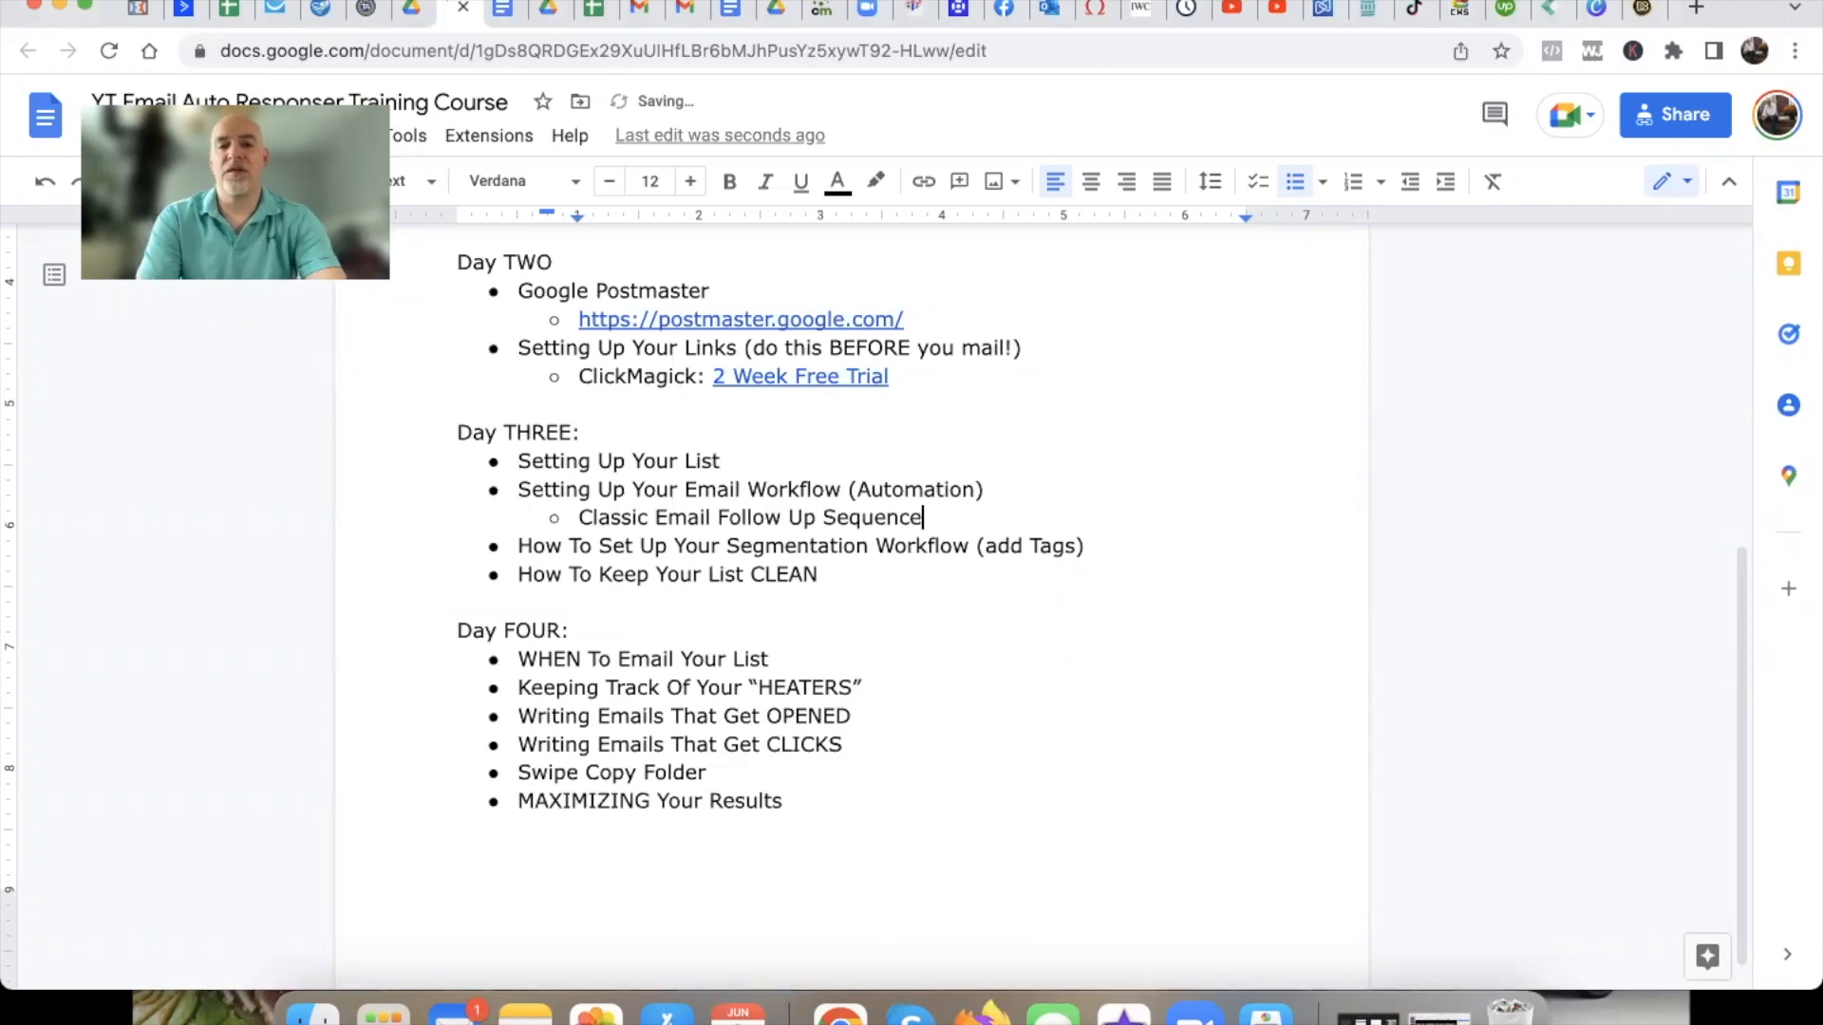
pyautogui.write(' (')
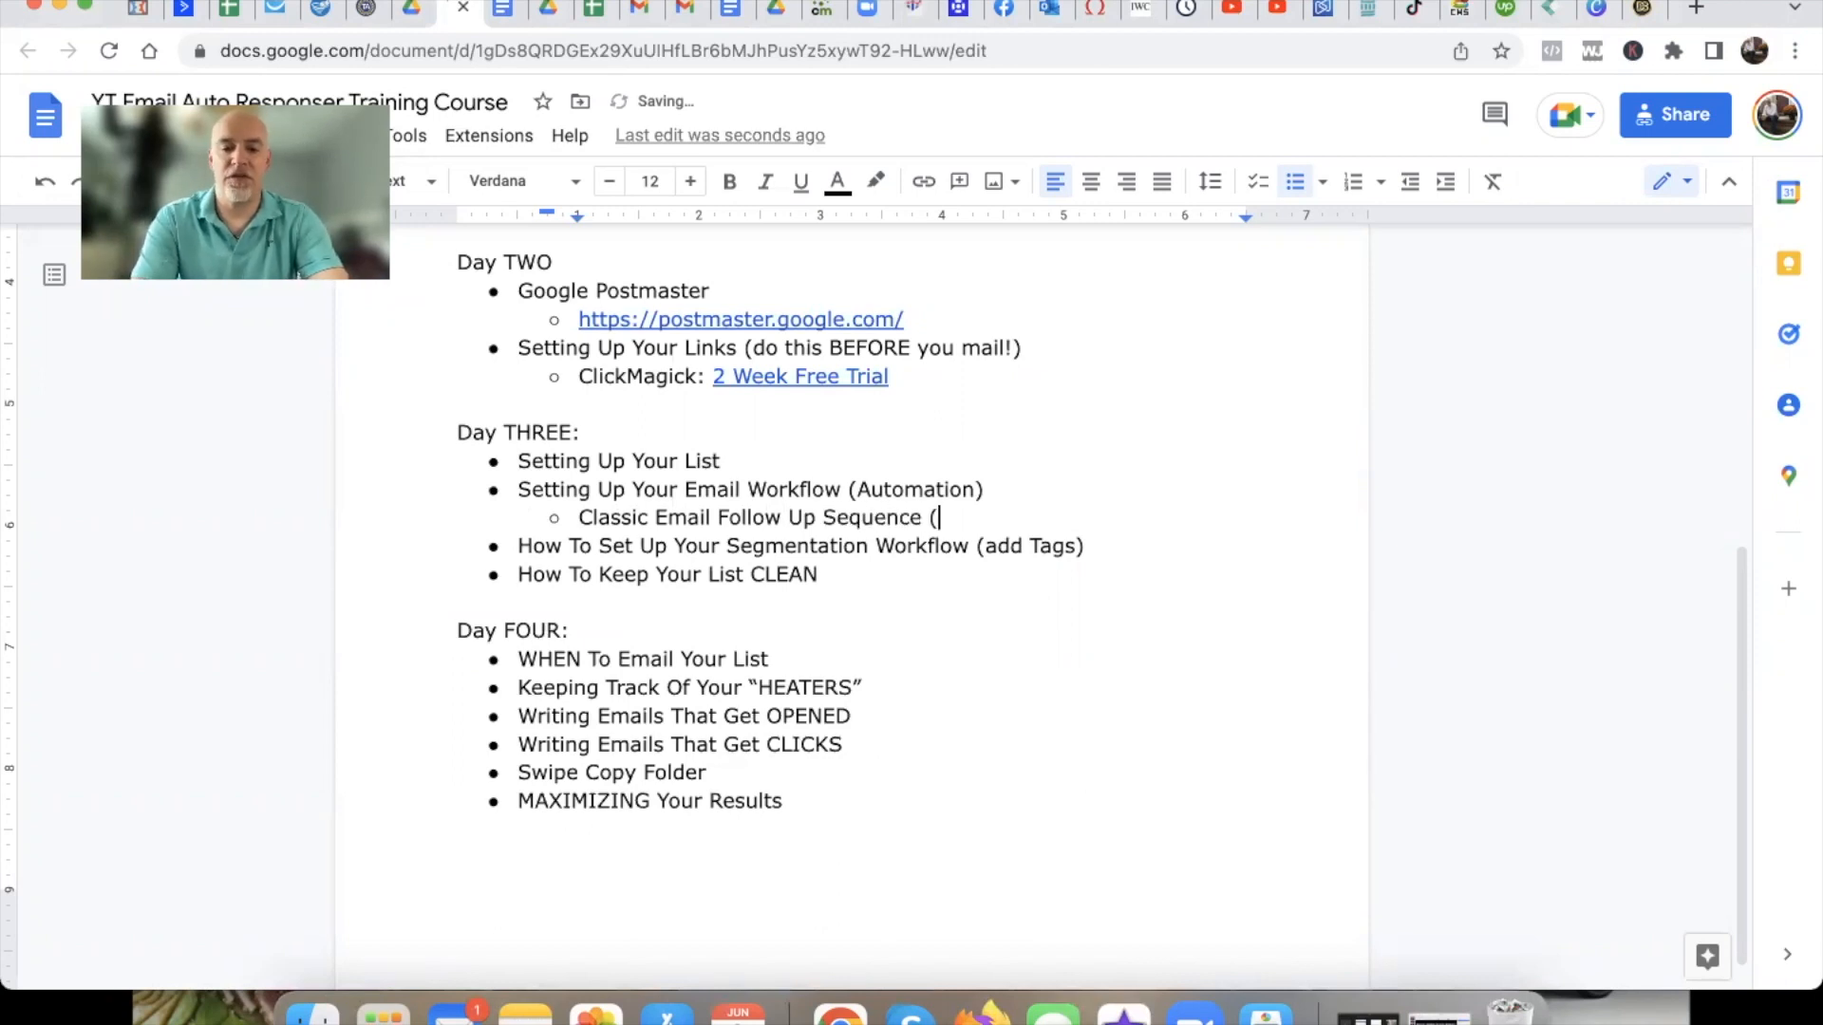
pyautogui.write('Gain, Log')
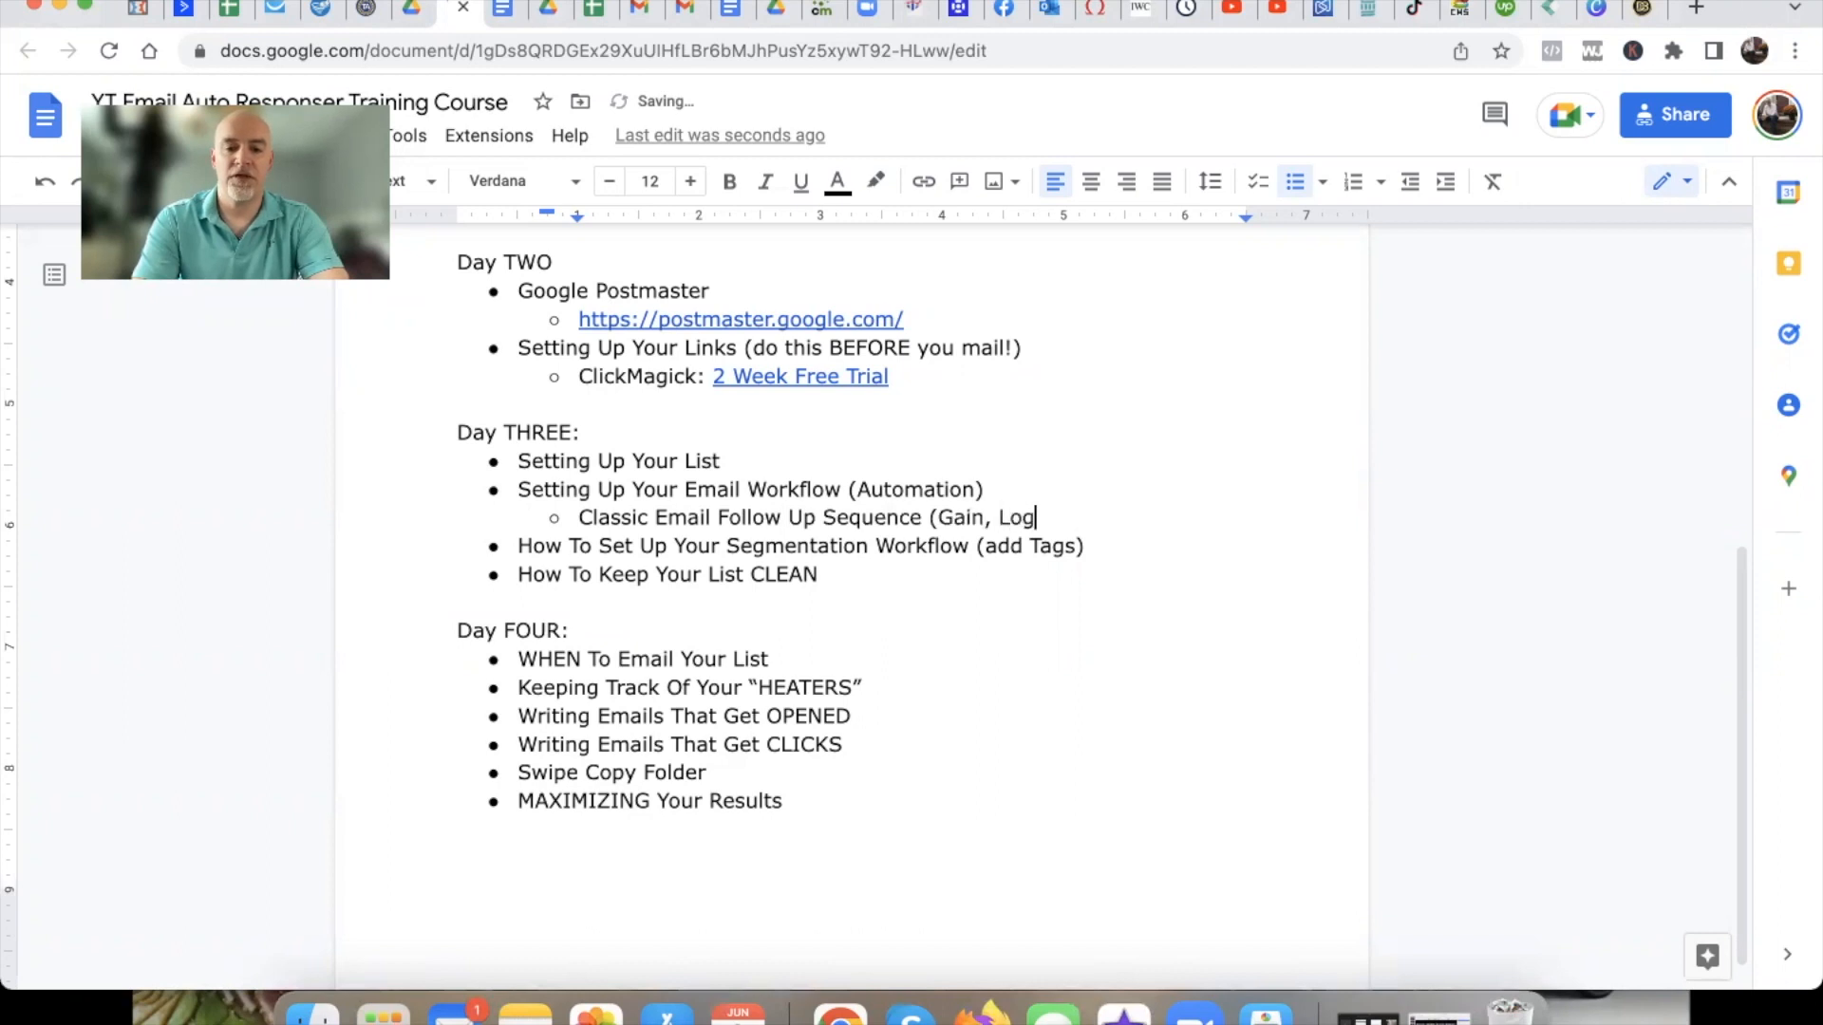
pyautogui.write('ic & F')
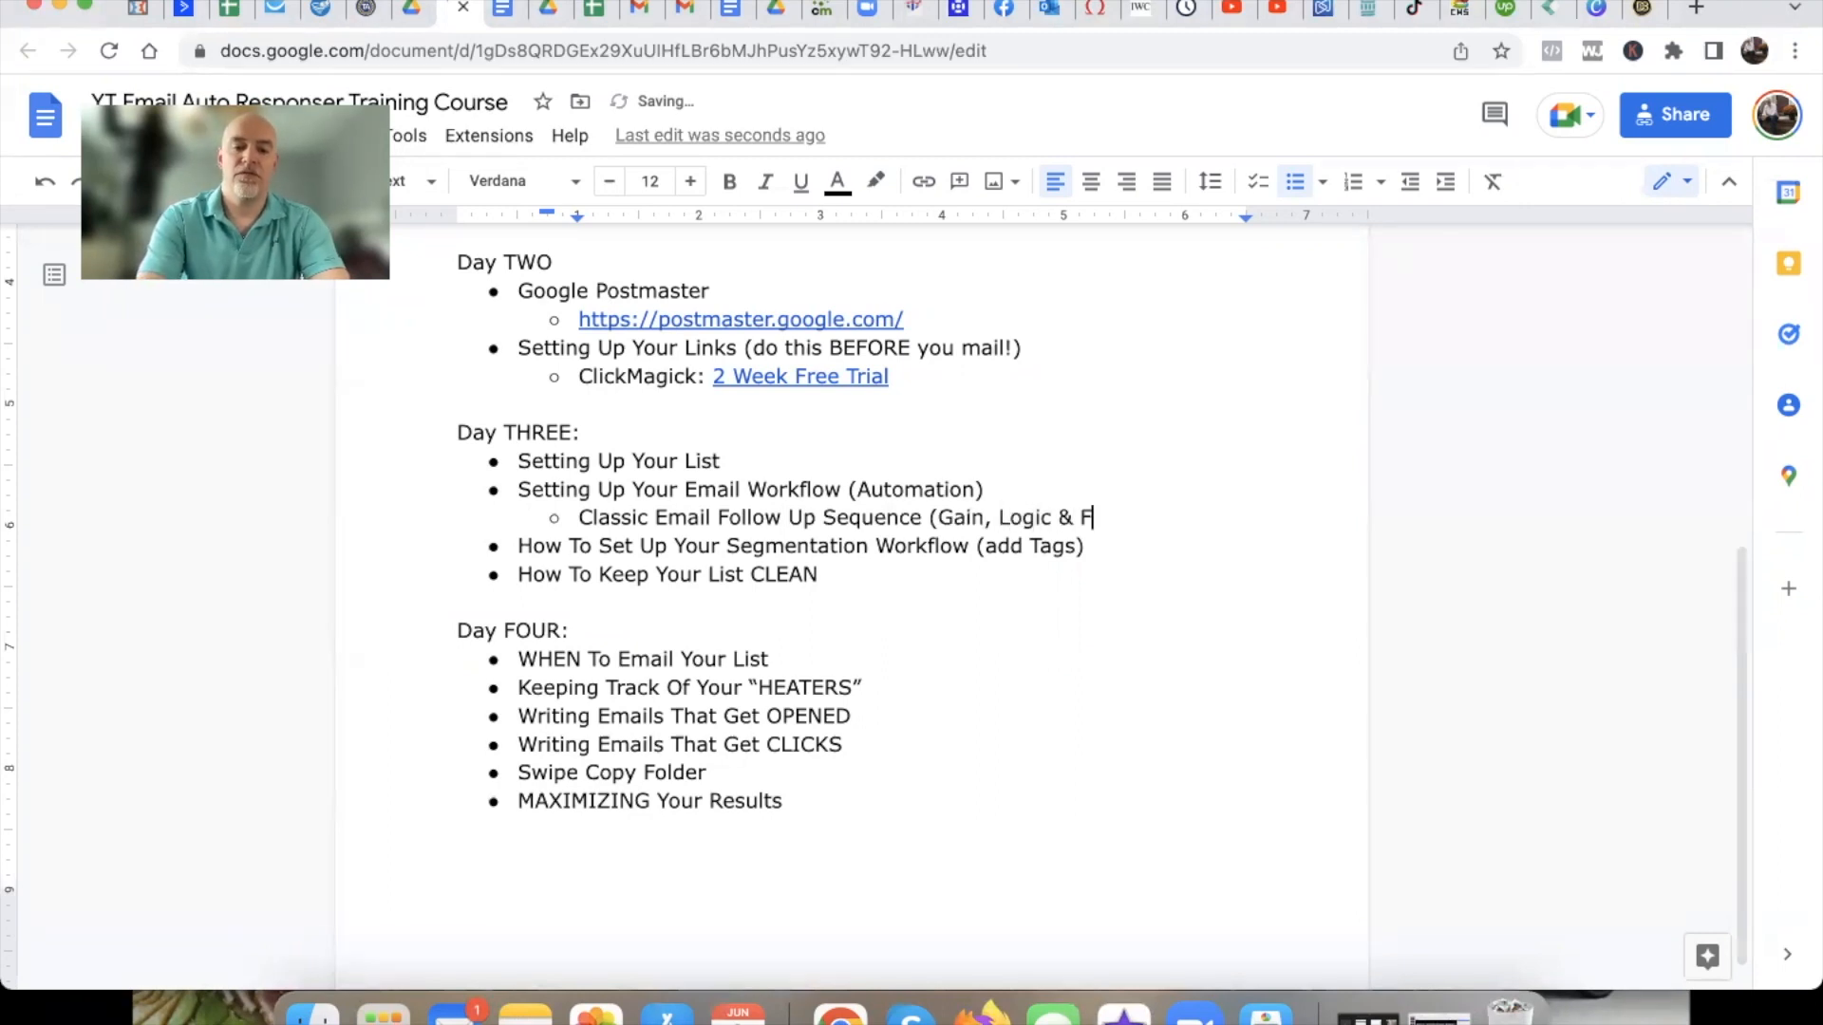
pyautogui.write('ear)')
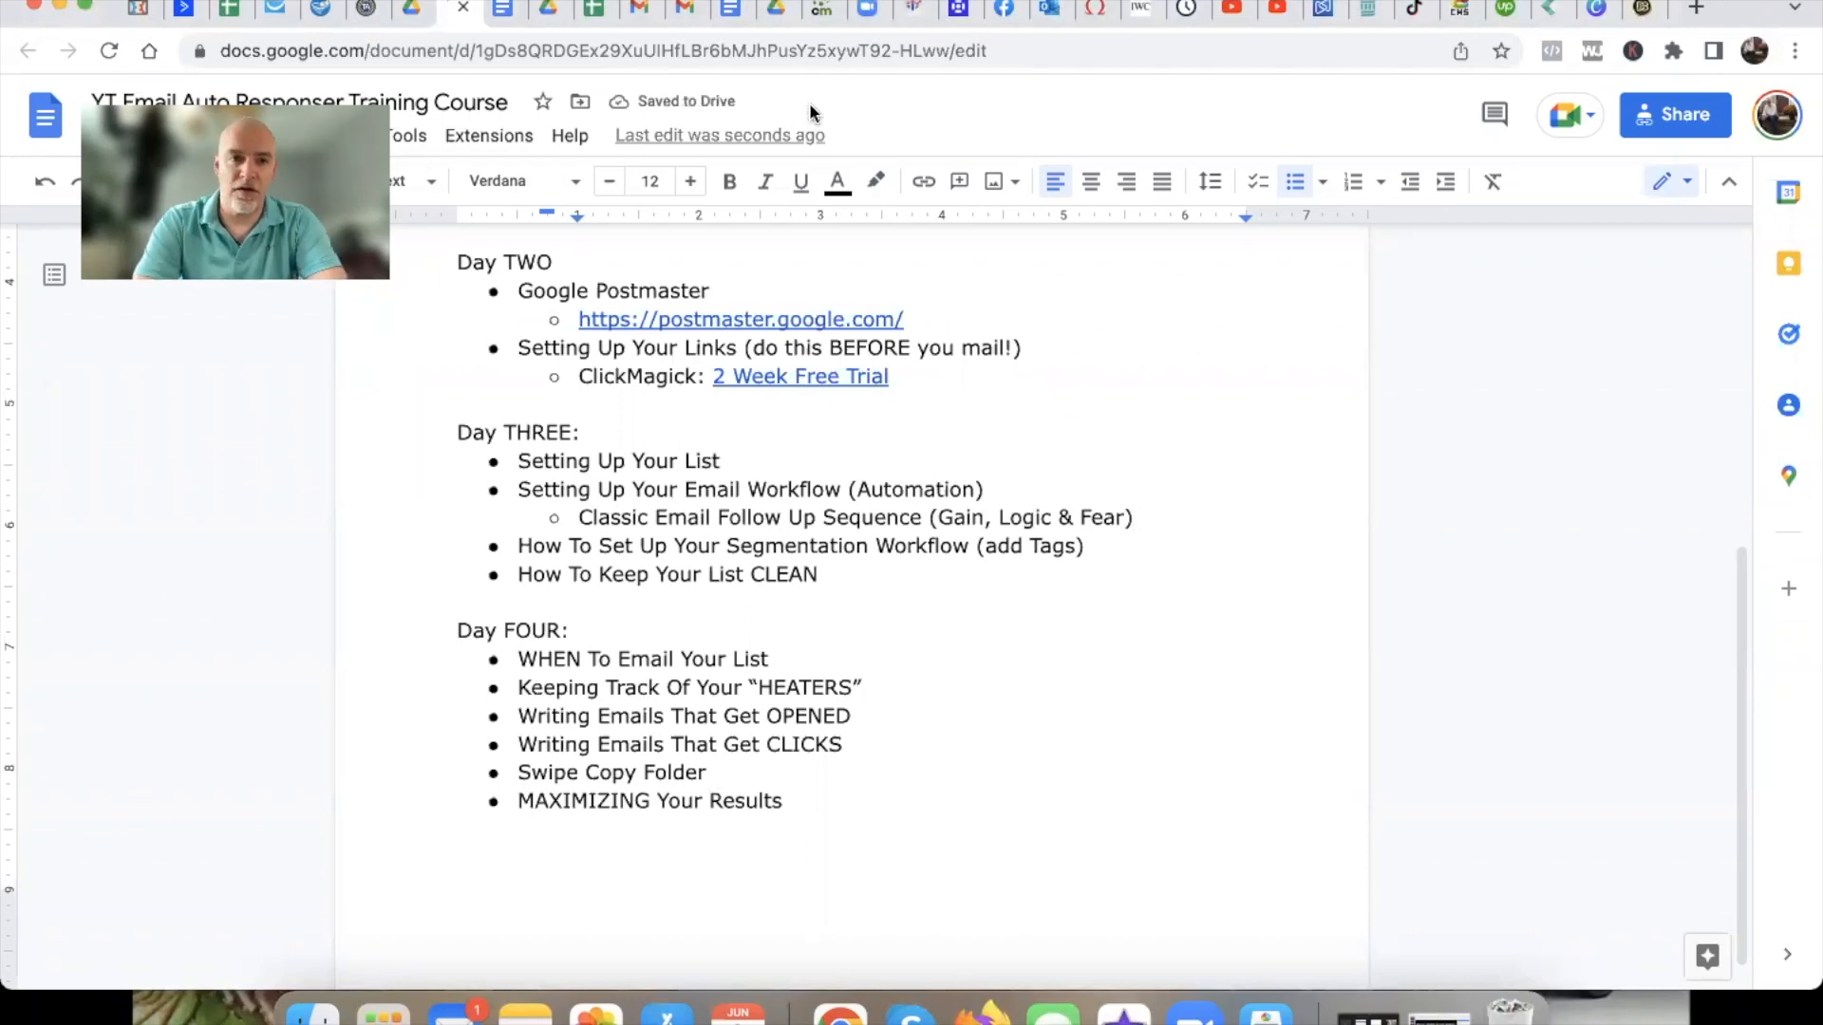
# Switch to Google Drive, search for "gain logic", and open Gain-Logic-Fear-Campaign-1.pdf.
pyautogui.click(547, 12)
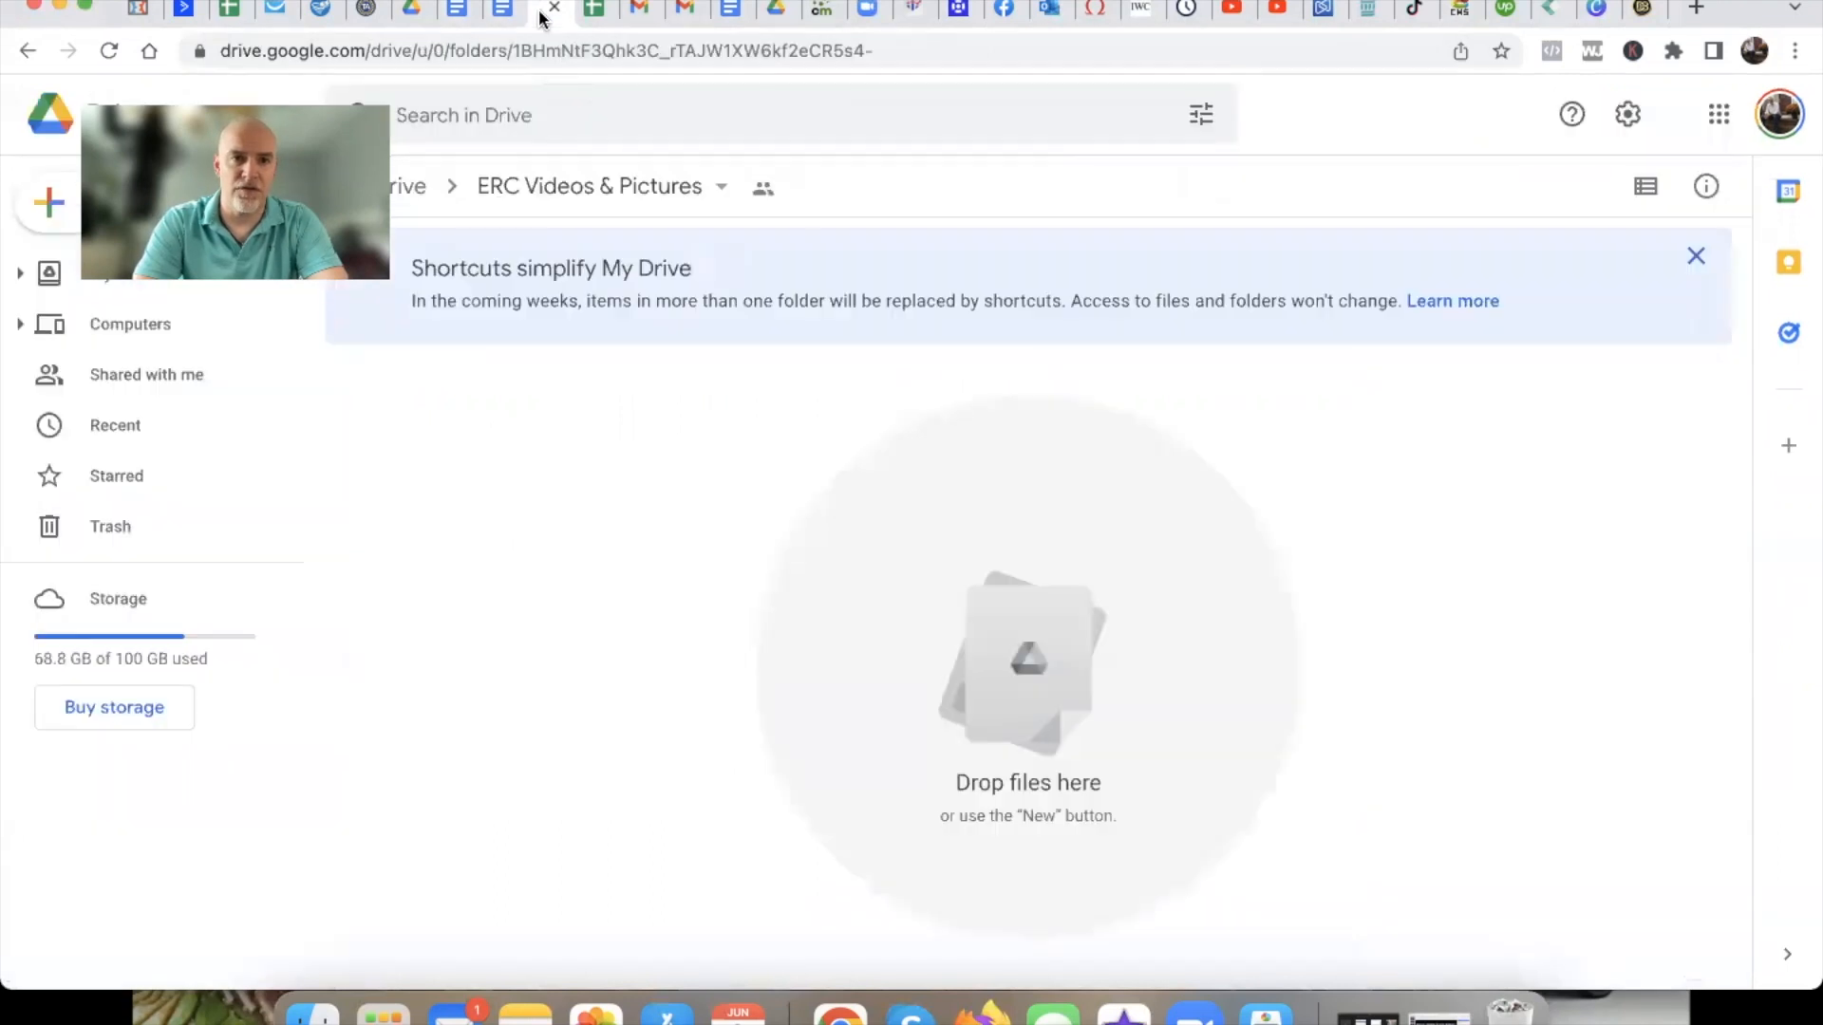
pyautogui.click(408, 13)
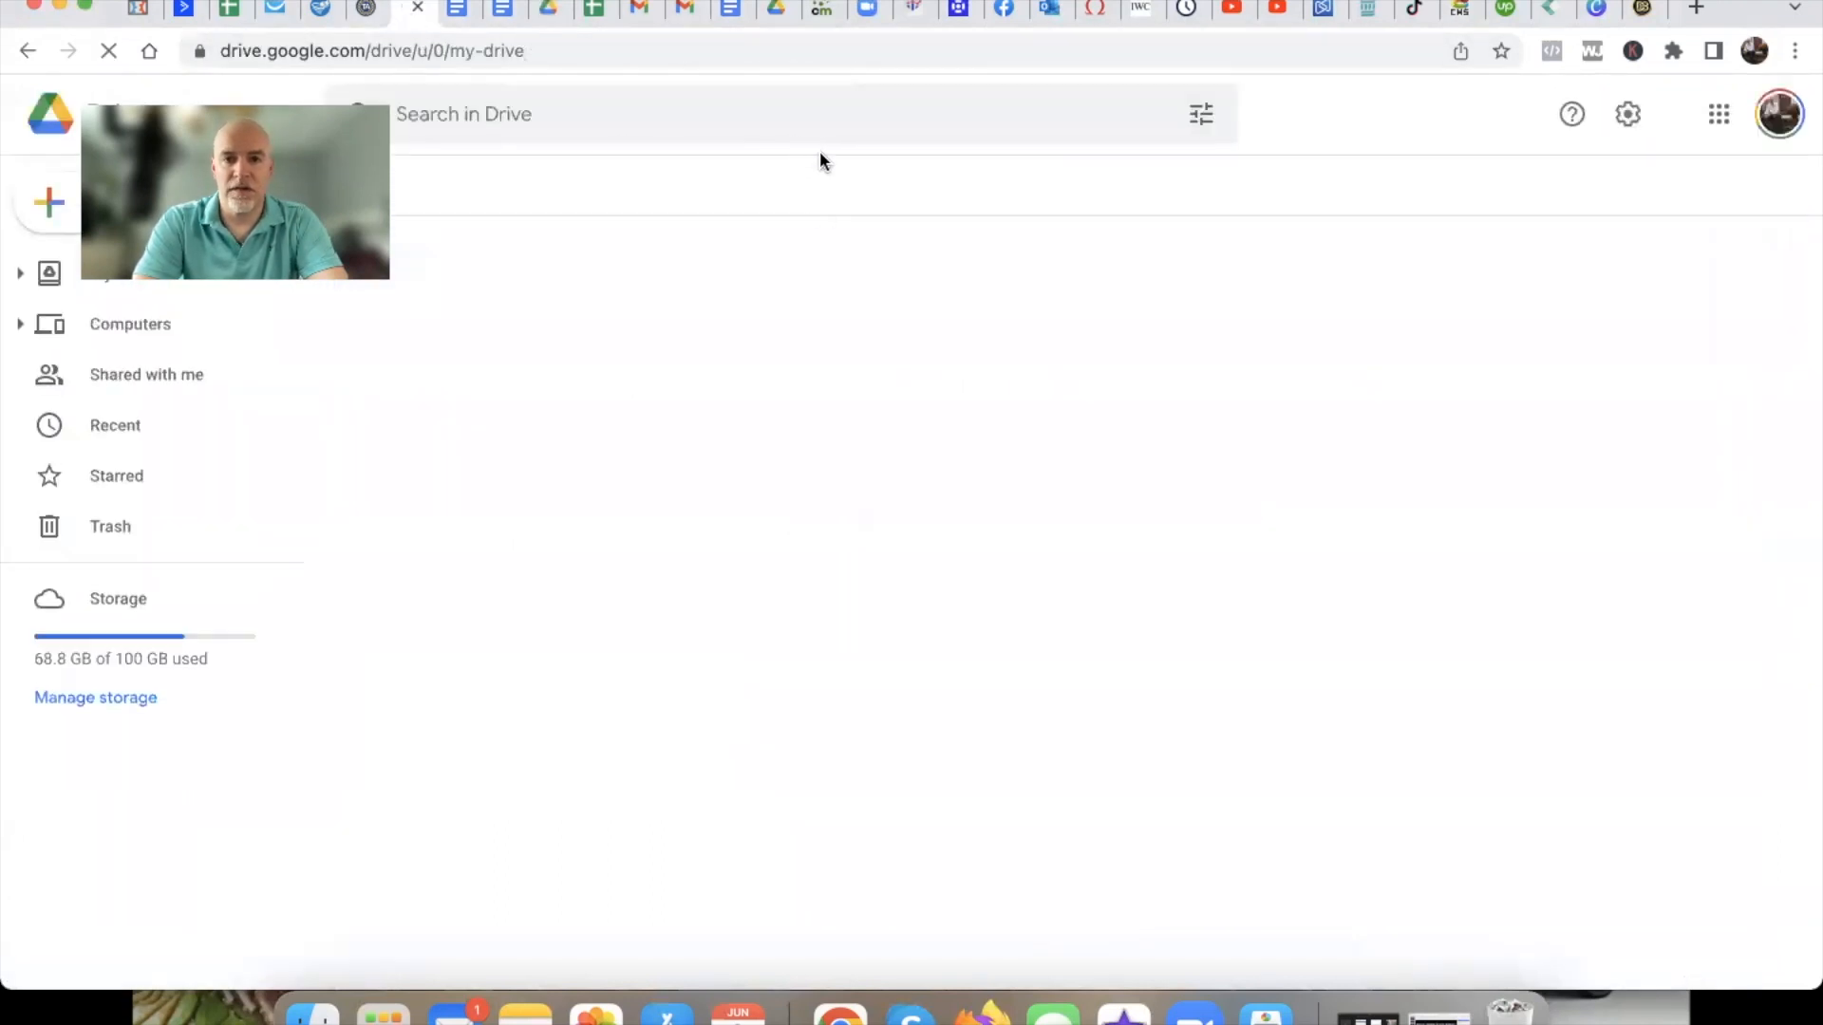
pyautogui.click(686, 99)
pyautogui.write('g')
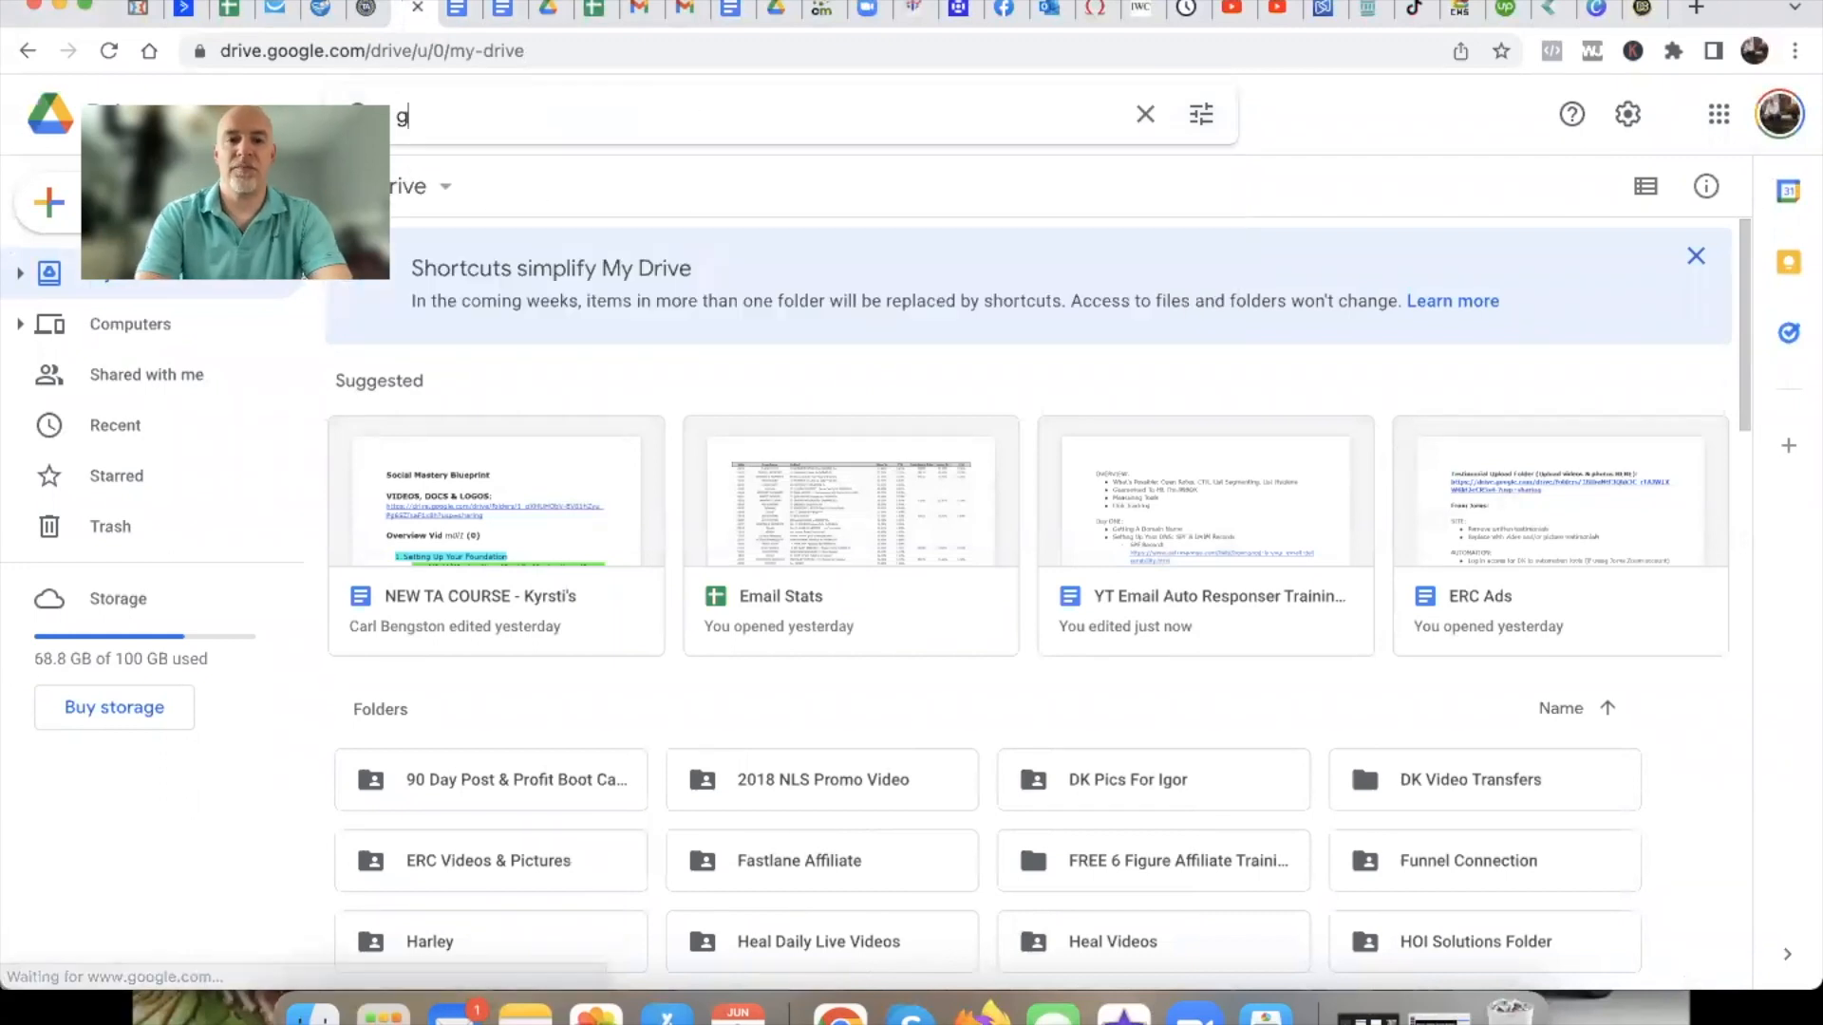
pyautogui.write('ain logic')
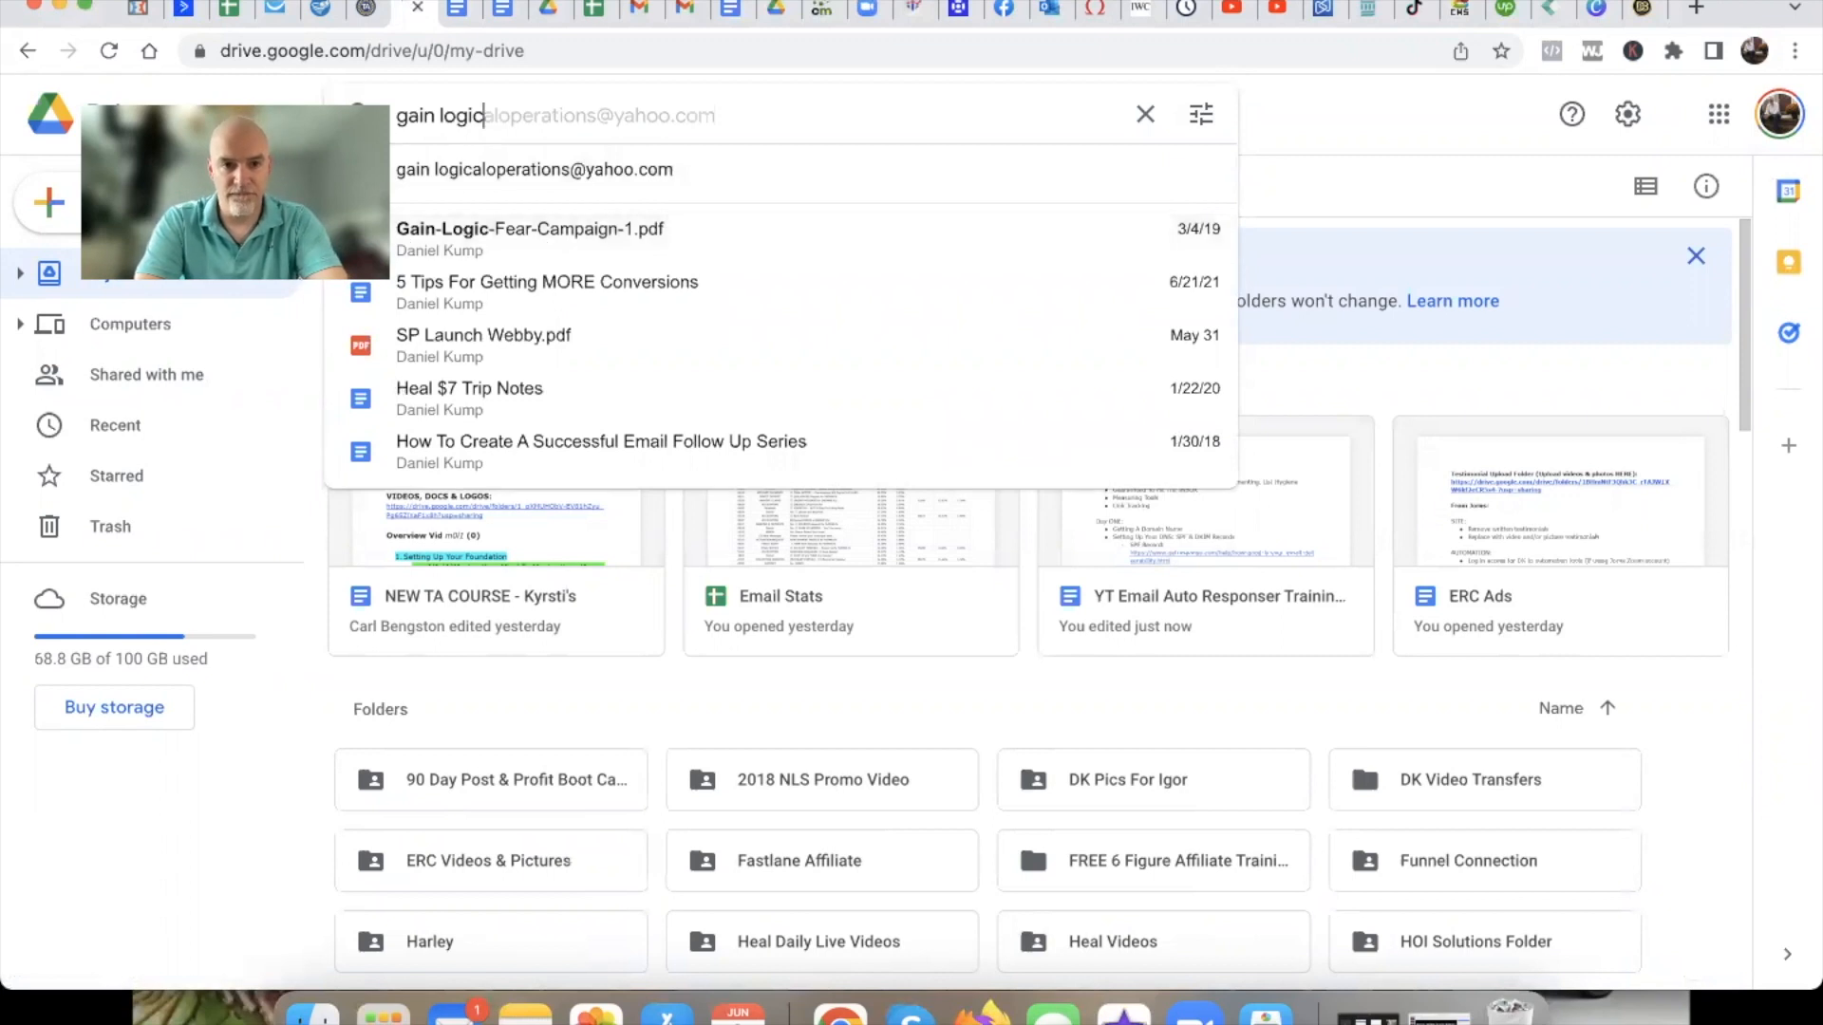
pyautogui.click(600, 252)
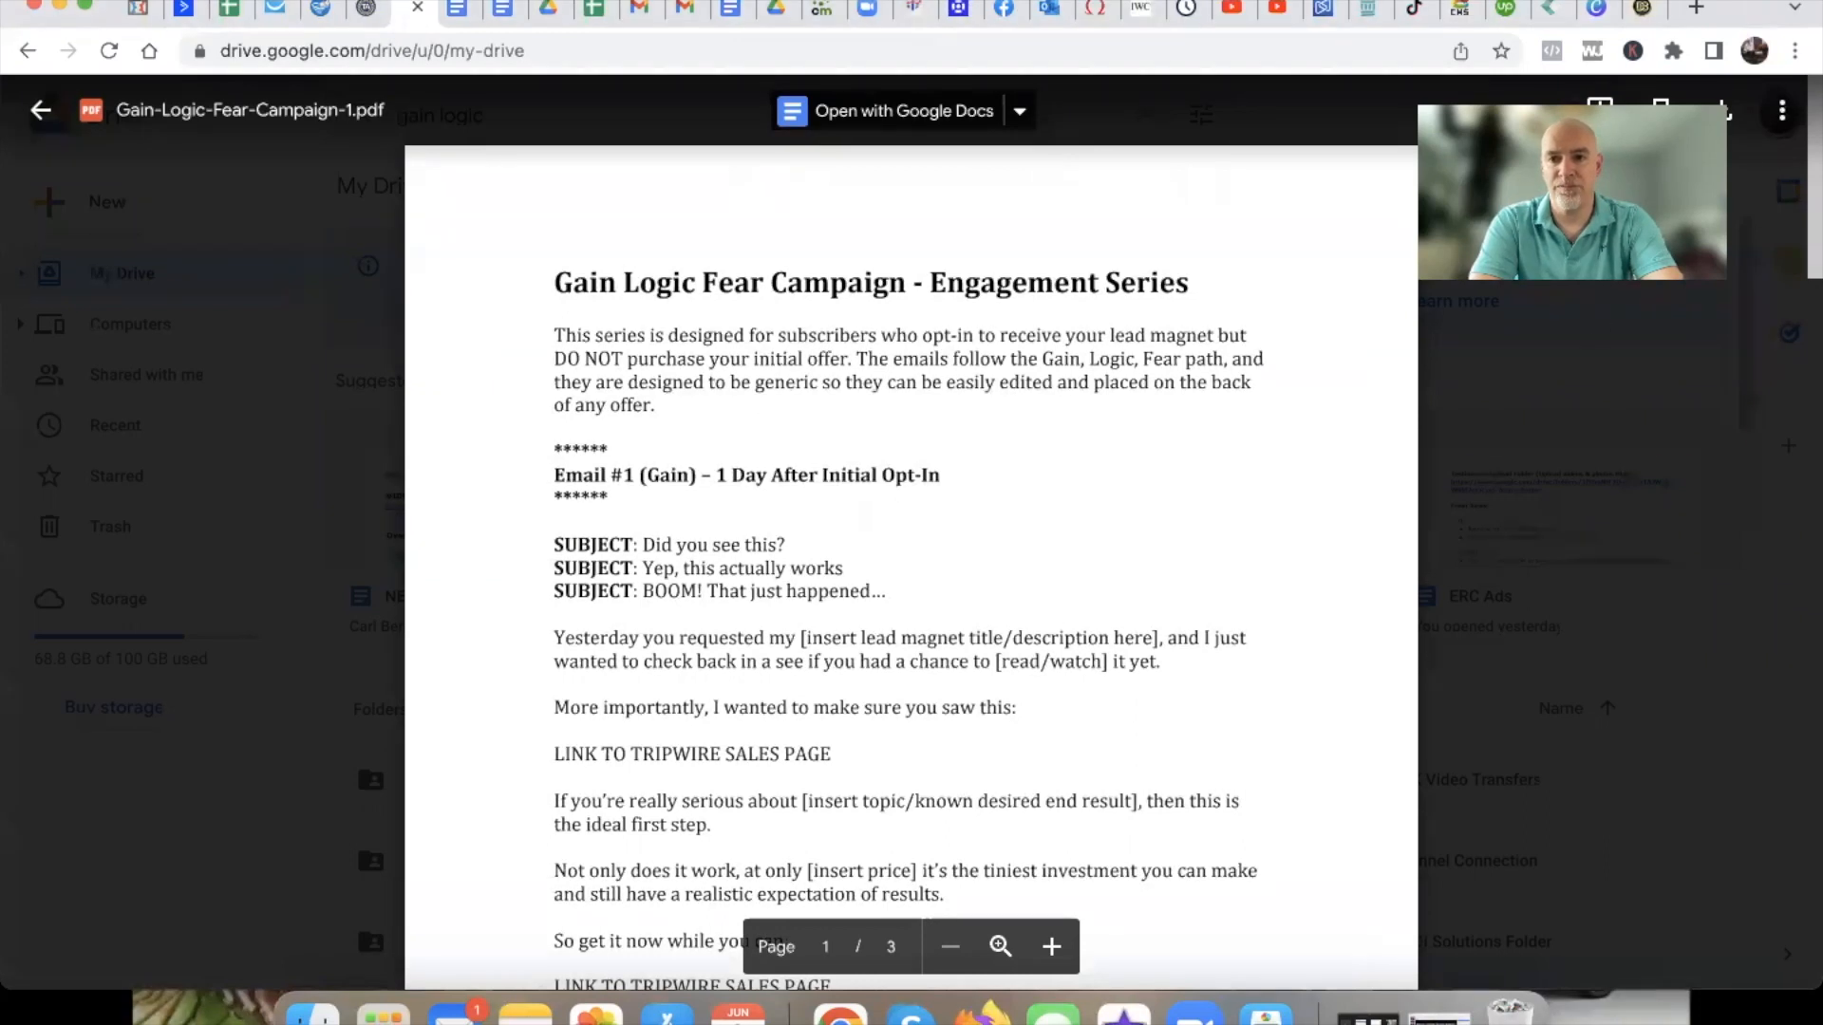
# Copy the sharing link of the Gain-Logic-Fear-Campaign-1.pdf file, skim its email templates, and close the preview.
pyautogui.click(1782, 112)
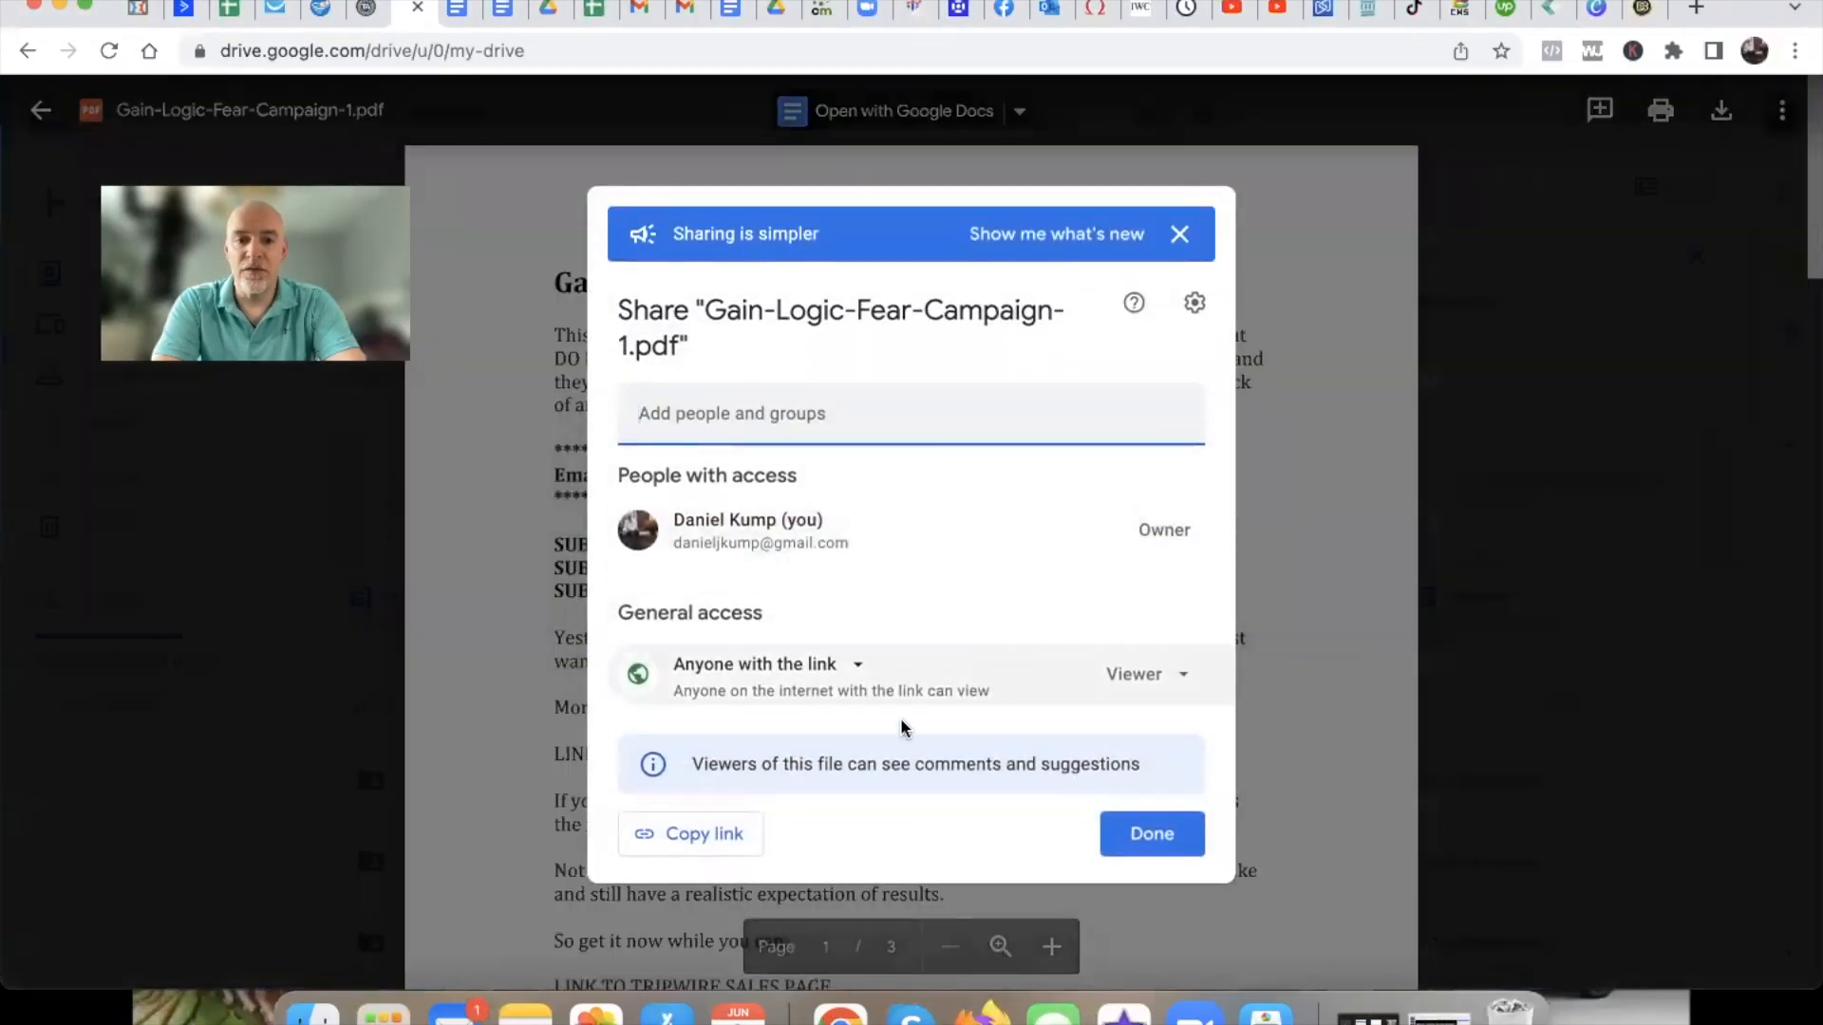
pyautogui.click(716, 833)
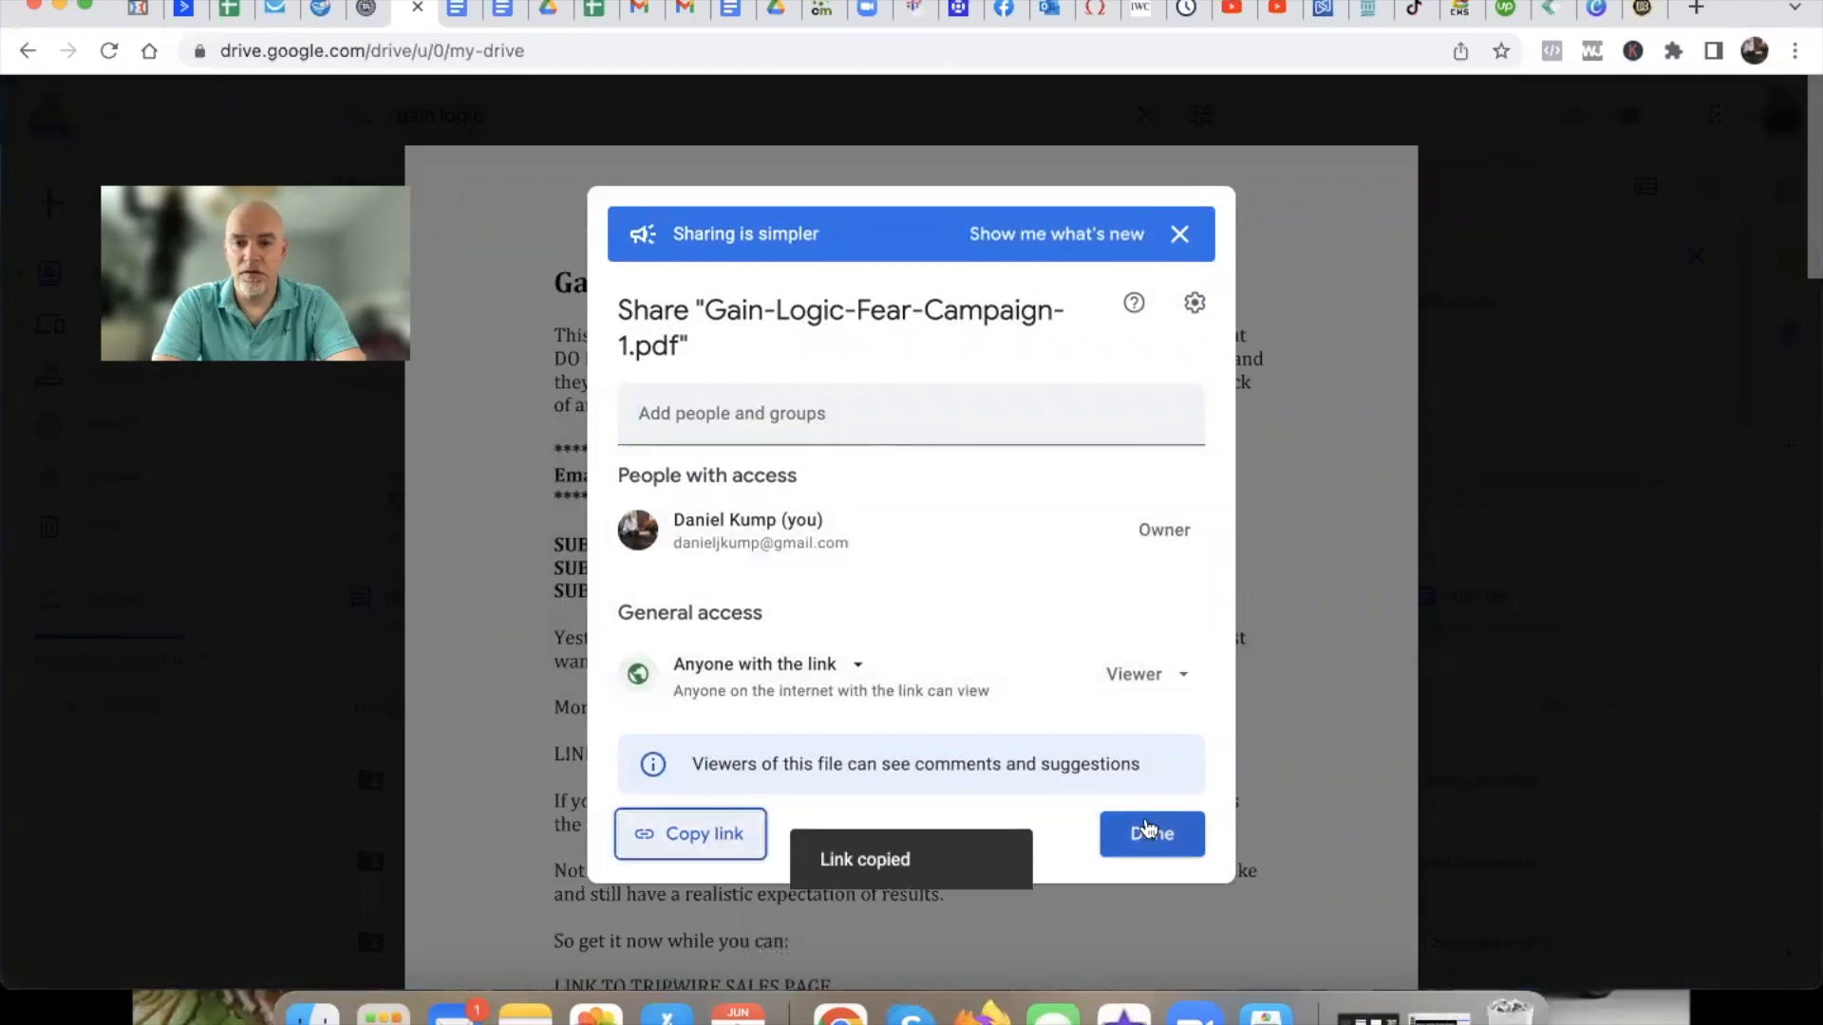
pyautogui.click(1152, 833)
pyautogui.scroll(-15, 659, 549)
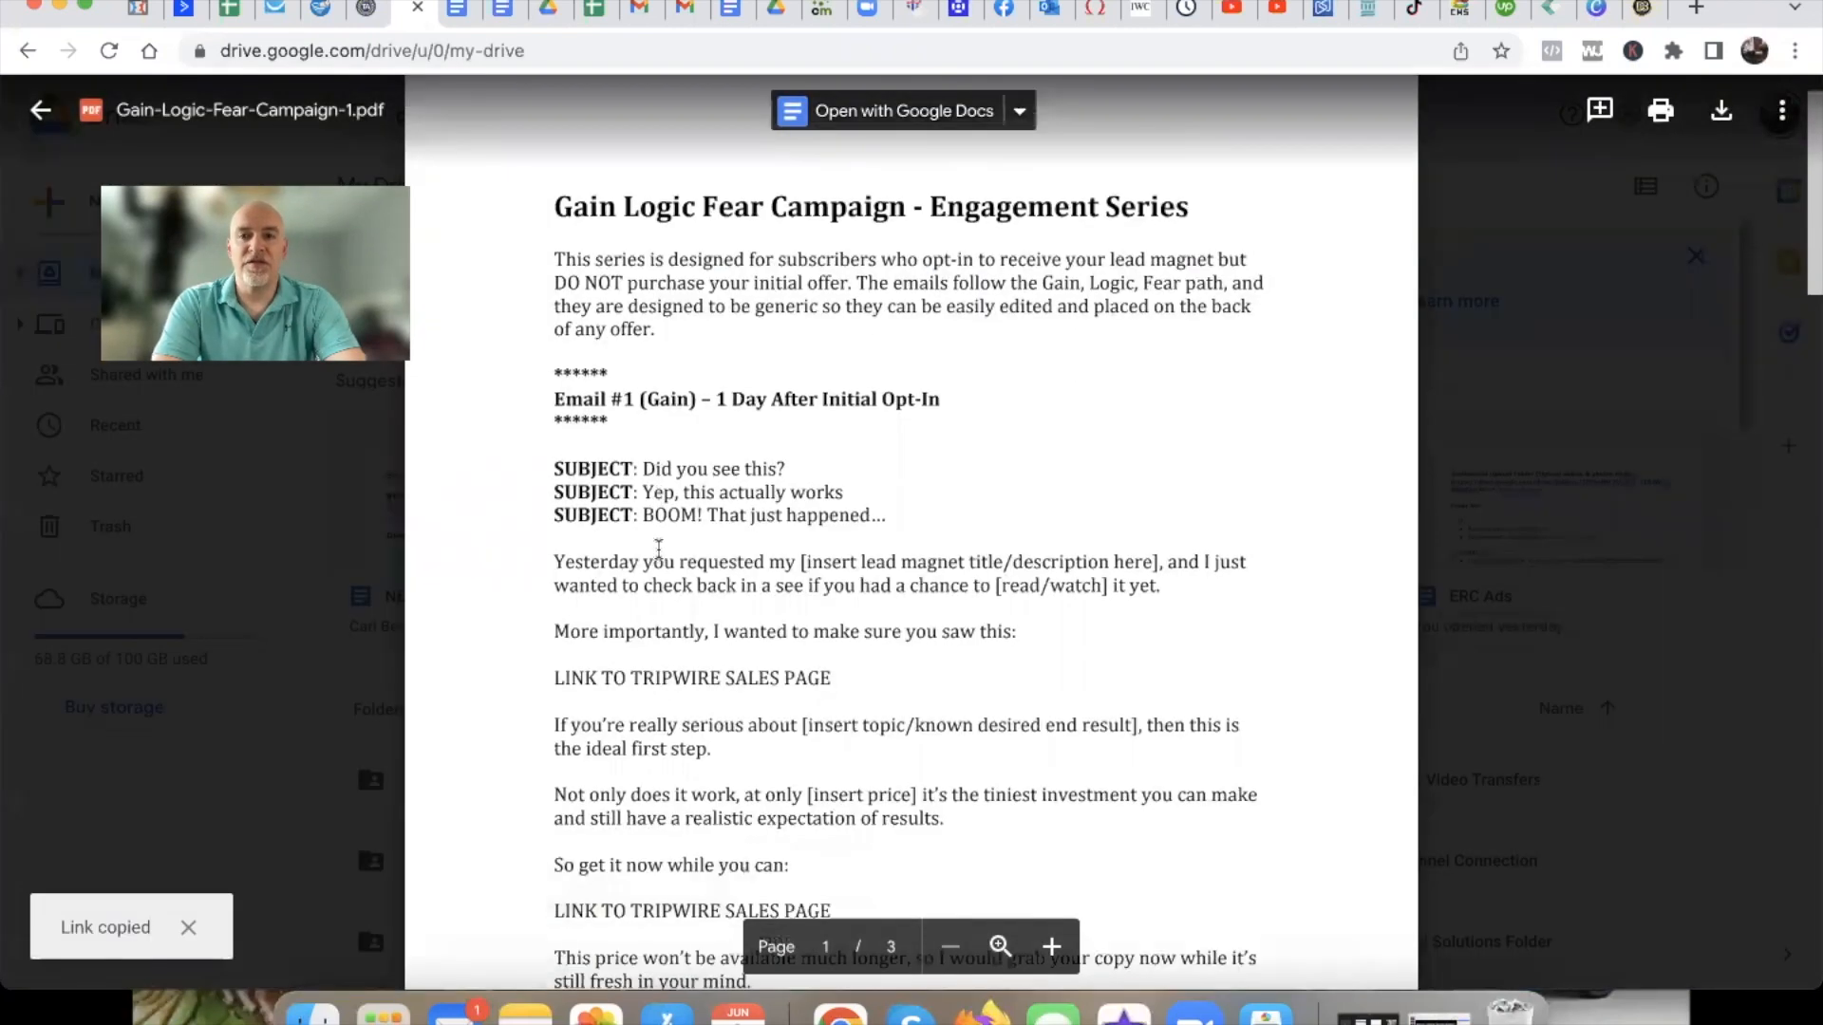
pyautogui.scroll(-5, 658, 546)
pyautogui.scroll(20, 659, 546)
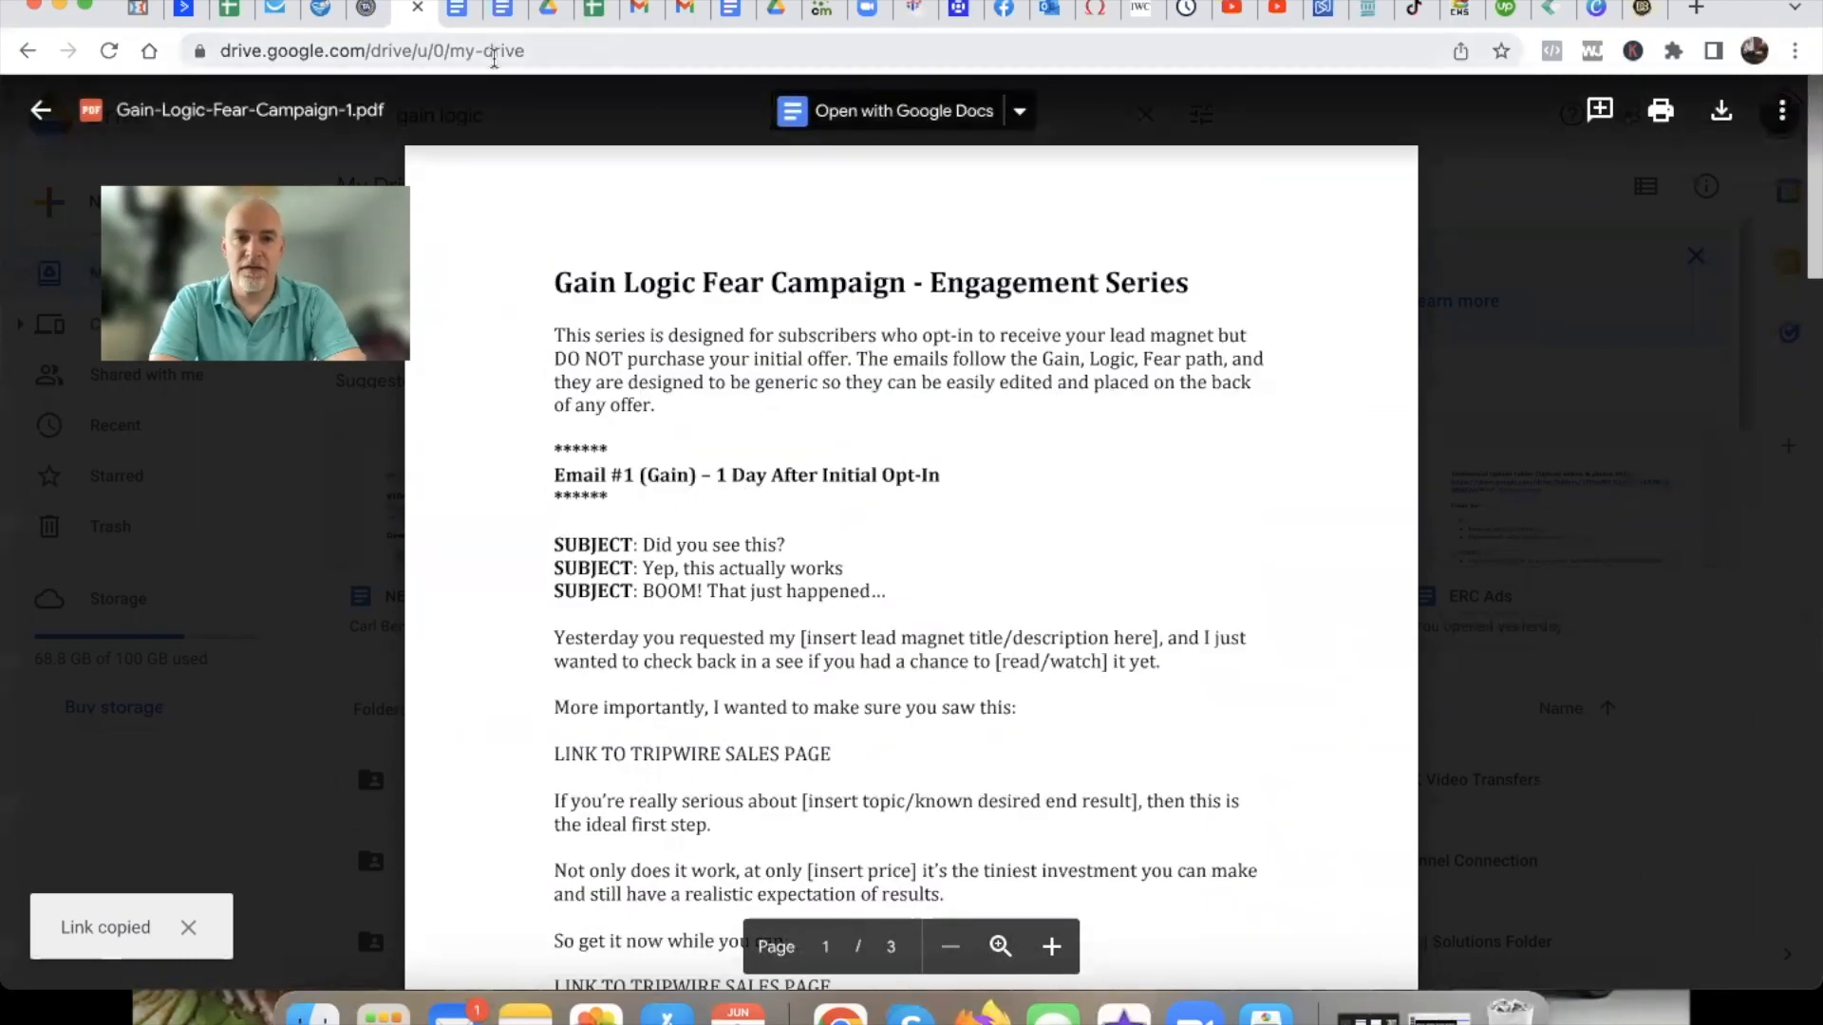
pyautogui.click(28, 121)
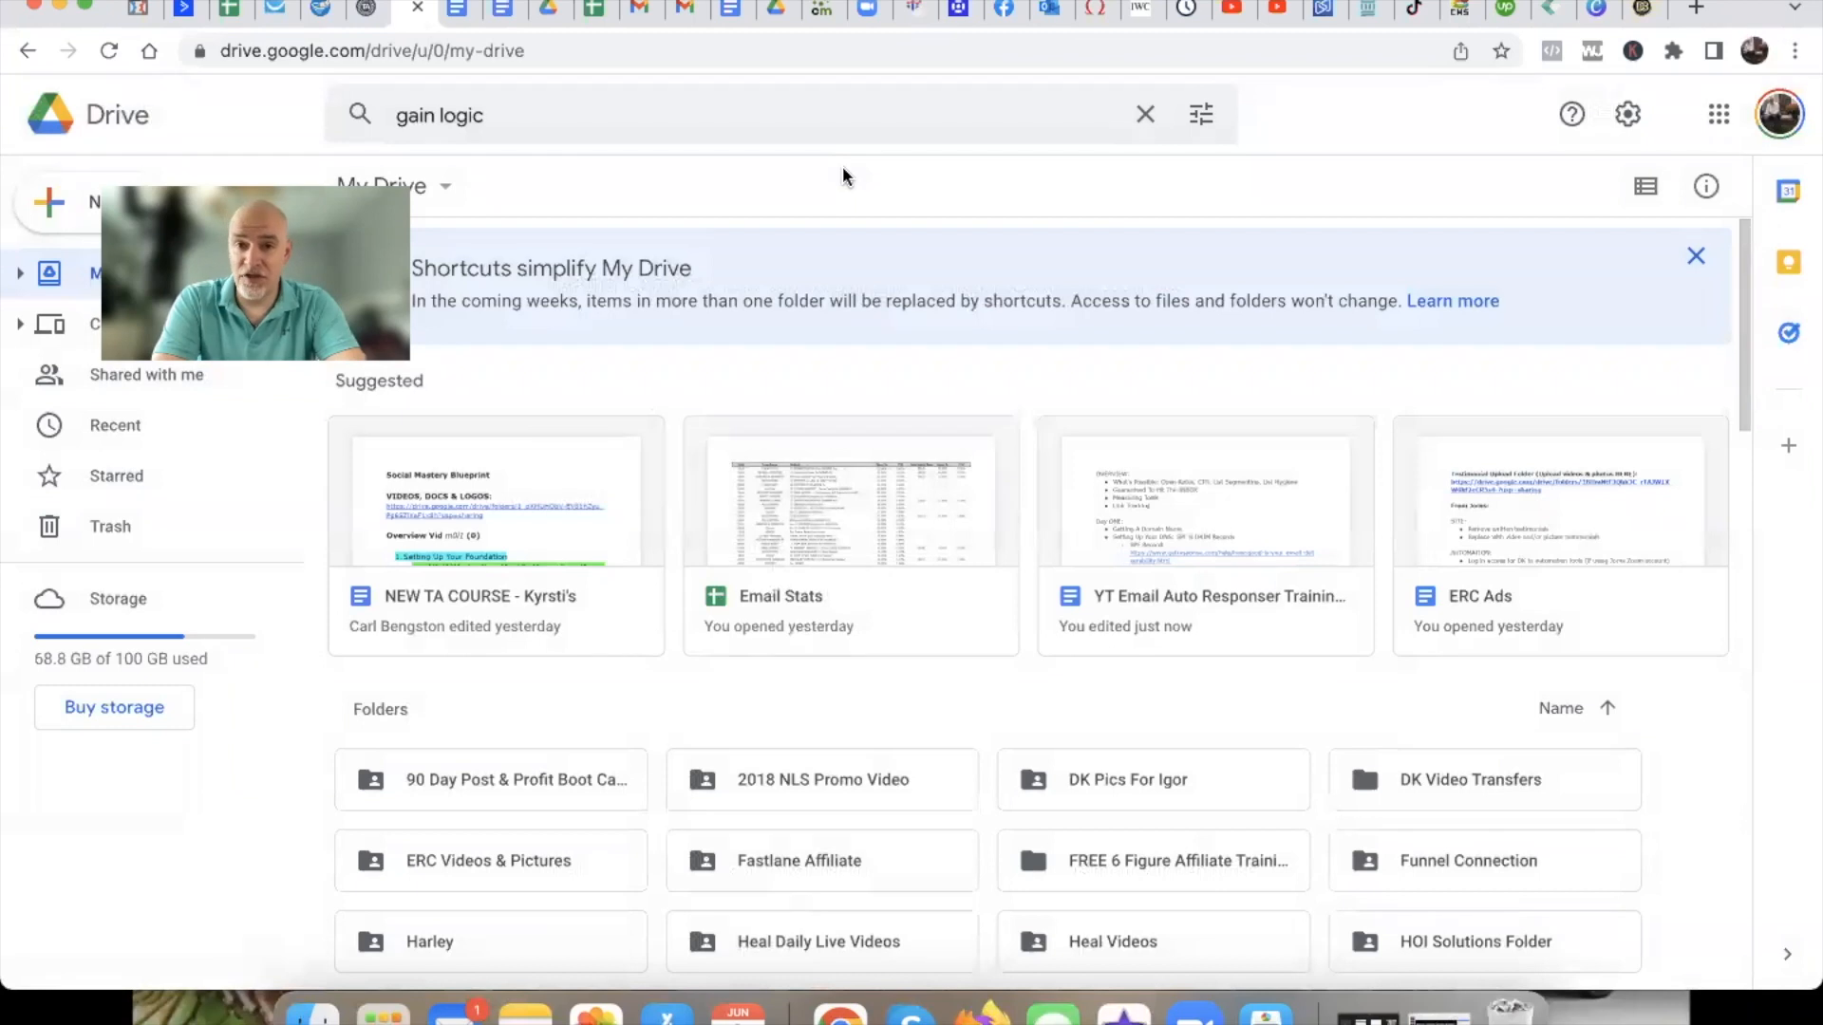
# Back in the Google Docs course outline, link the text "Classic Email Follow Up Sequence" to the copied PDF address.
pyautogui.click(500, 19)
pyautogui.click(578, 518)
pyautogui.moveTo(579, 518); pyautogui.dragTo(919, 522)
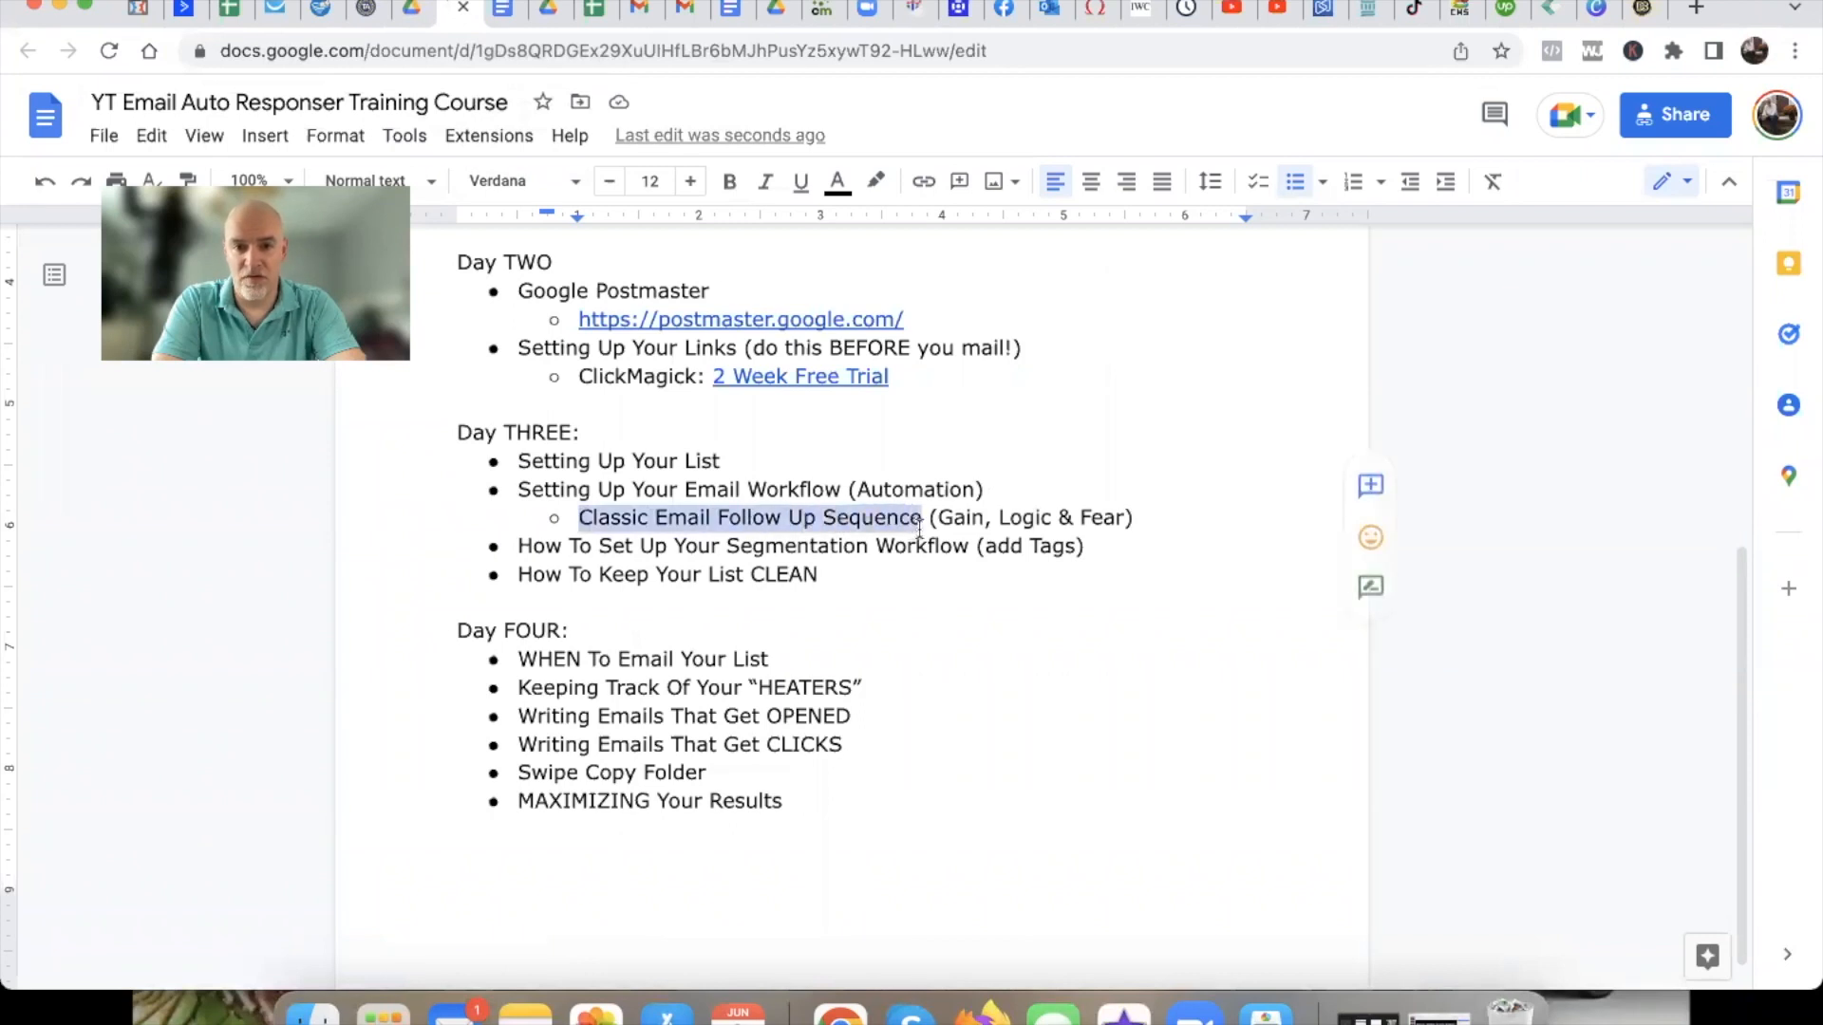
pyautogui.click(924, 183)
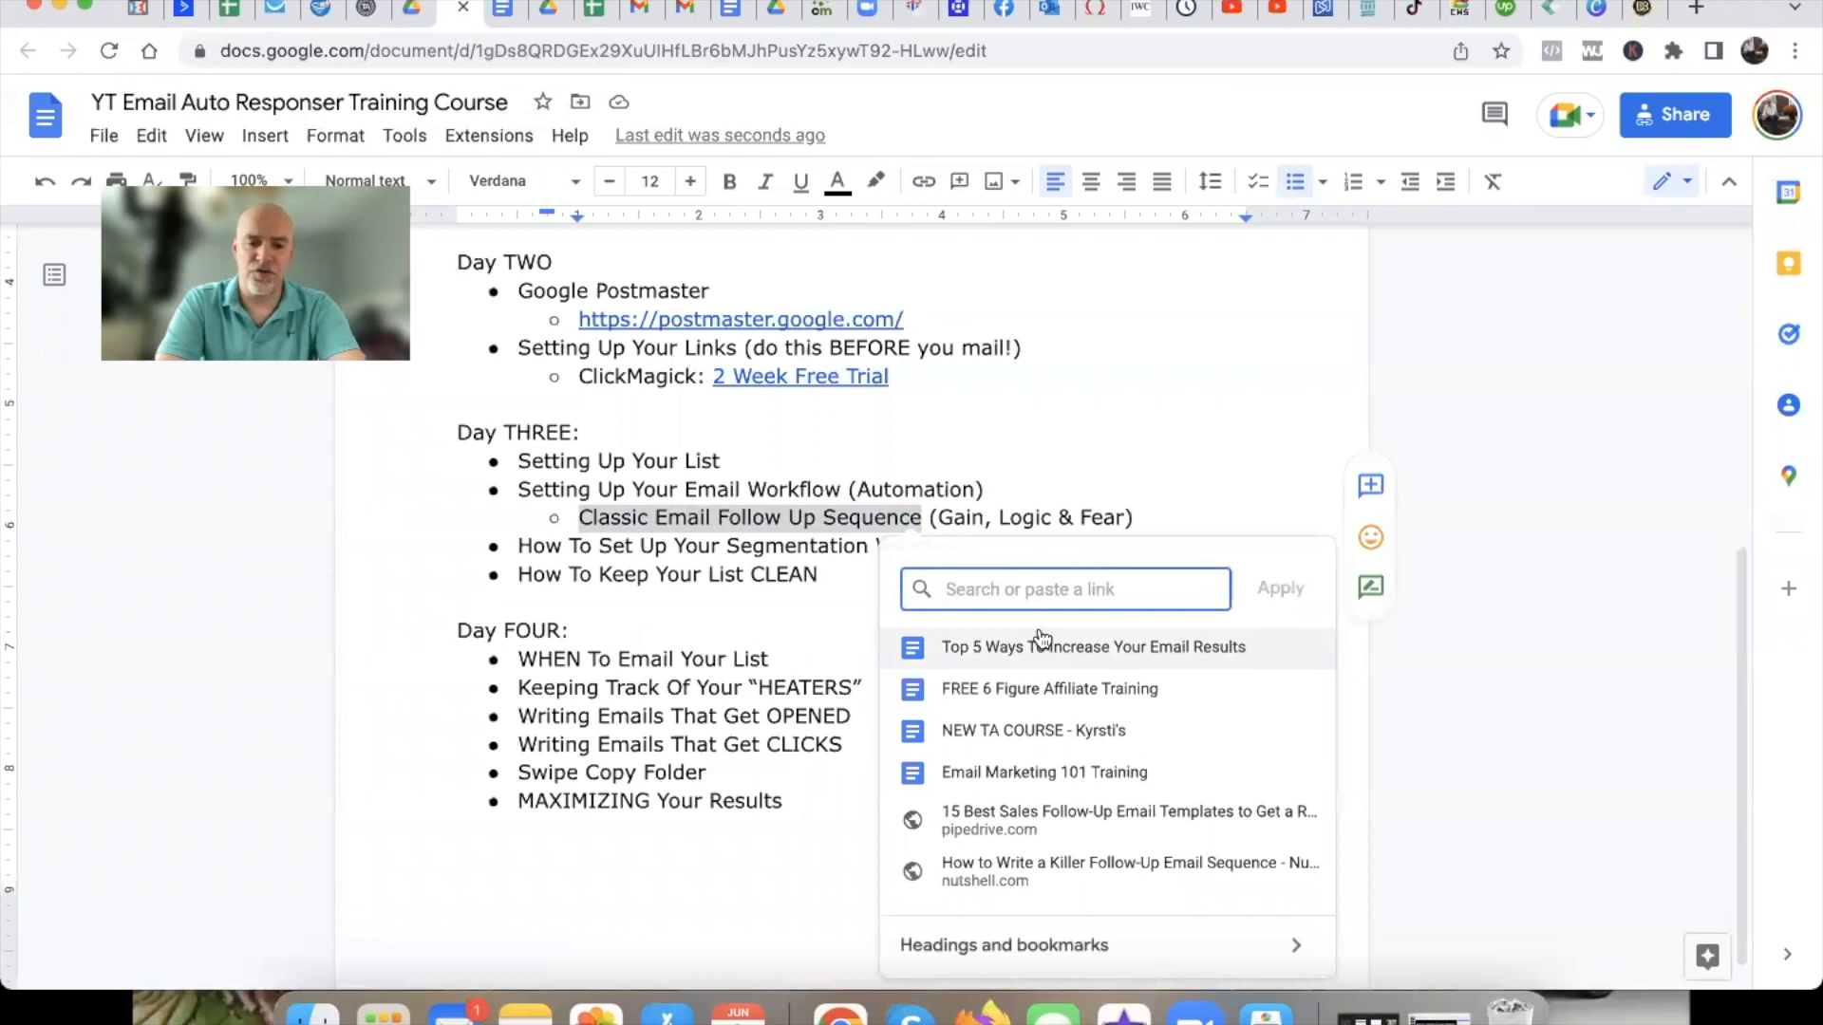
pyautogui.press('super+v')
pyautogui.press('Return')
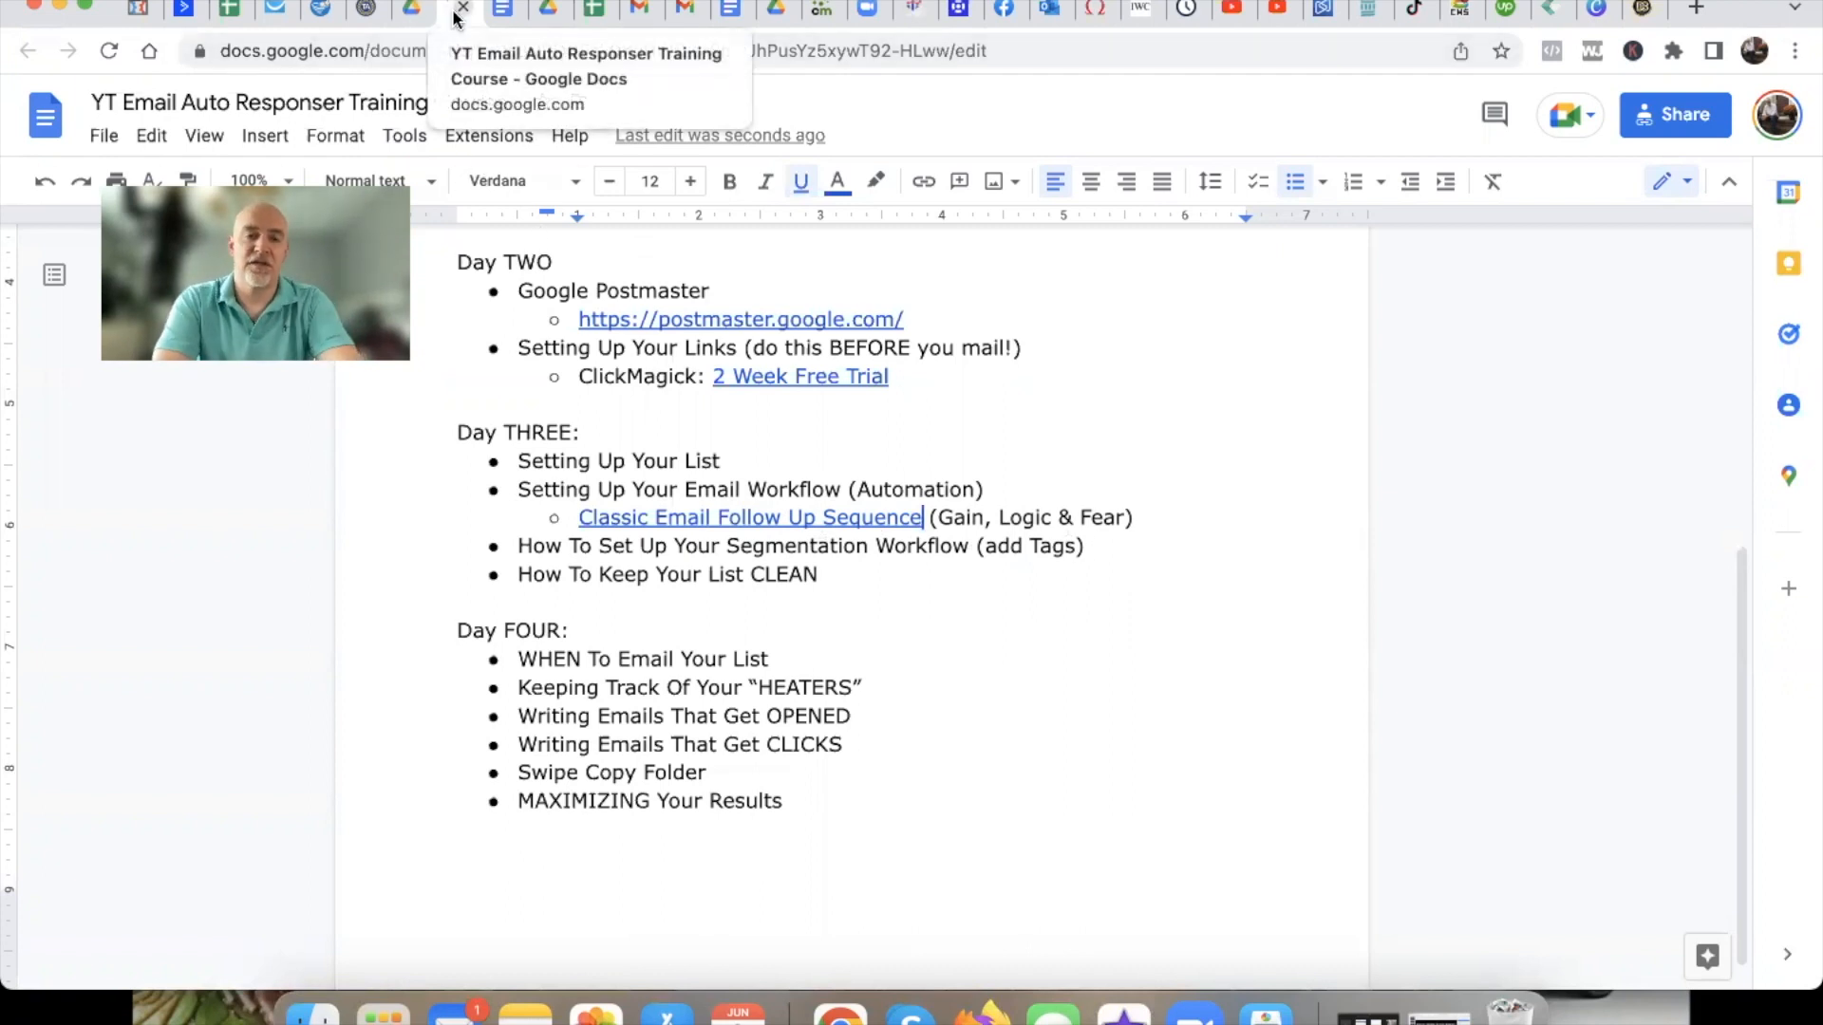
# Switch back to GetResponse, then save and publish the follow-up workflow.
pyautogui.press('super+Tab')
pyautogui.press('super+Tab')
pyautogui.press('super+shift+Tab')
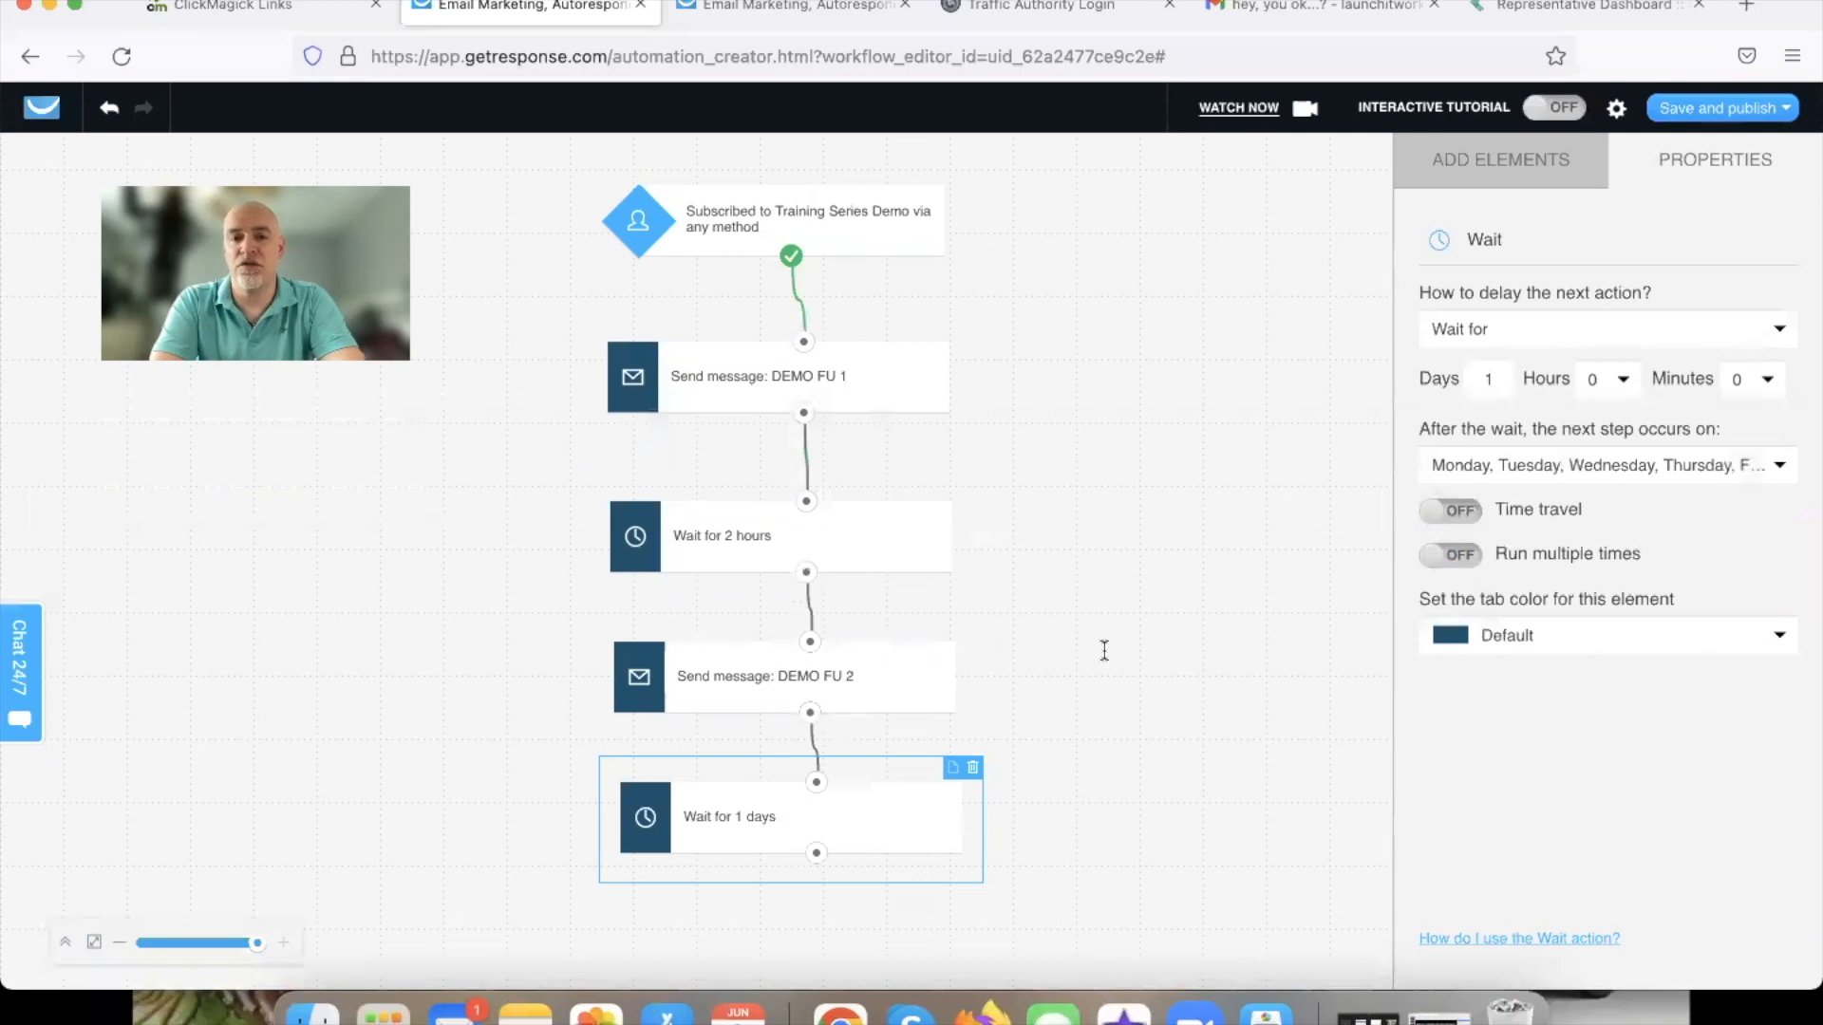
pyautogui.click(1109, 700)
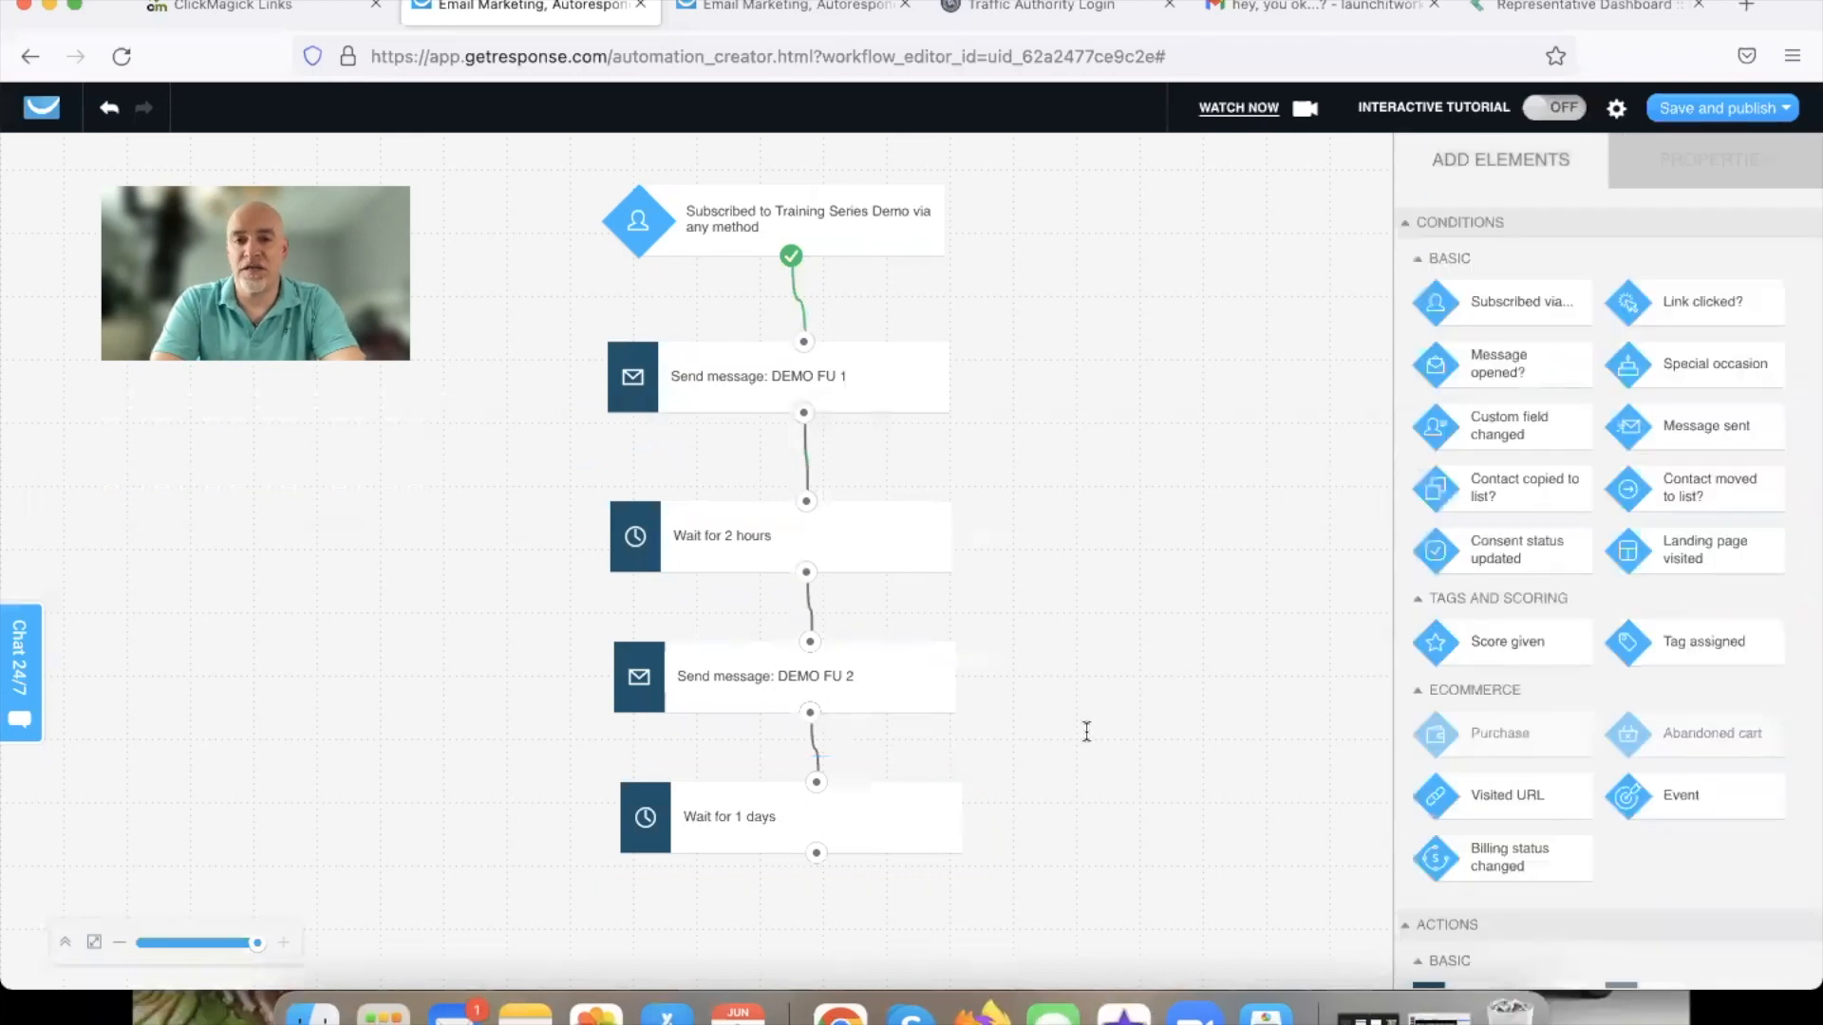
pyautogui.scroll(-1, 1087, 731)
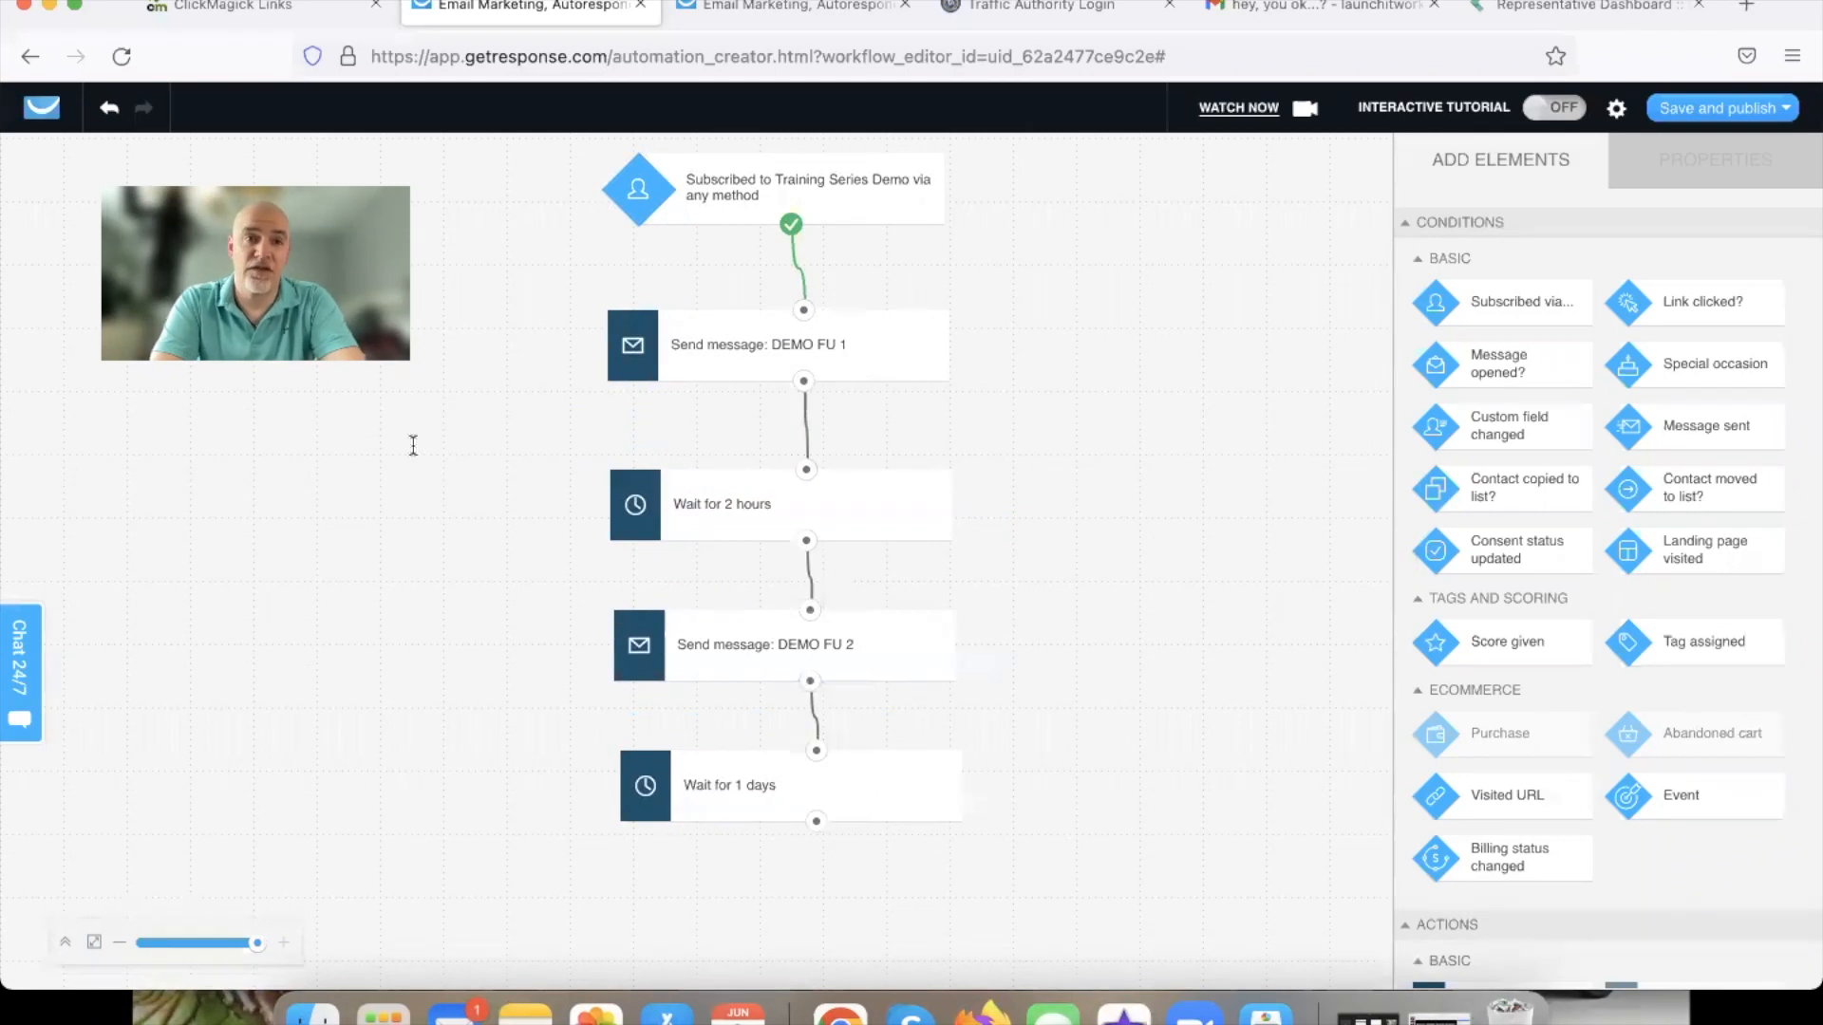
pyautogui.click(1736, 107)
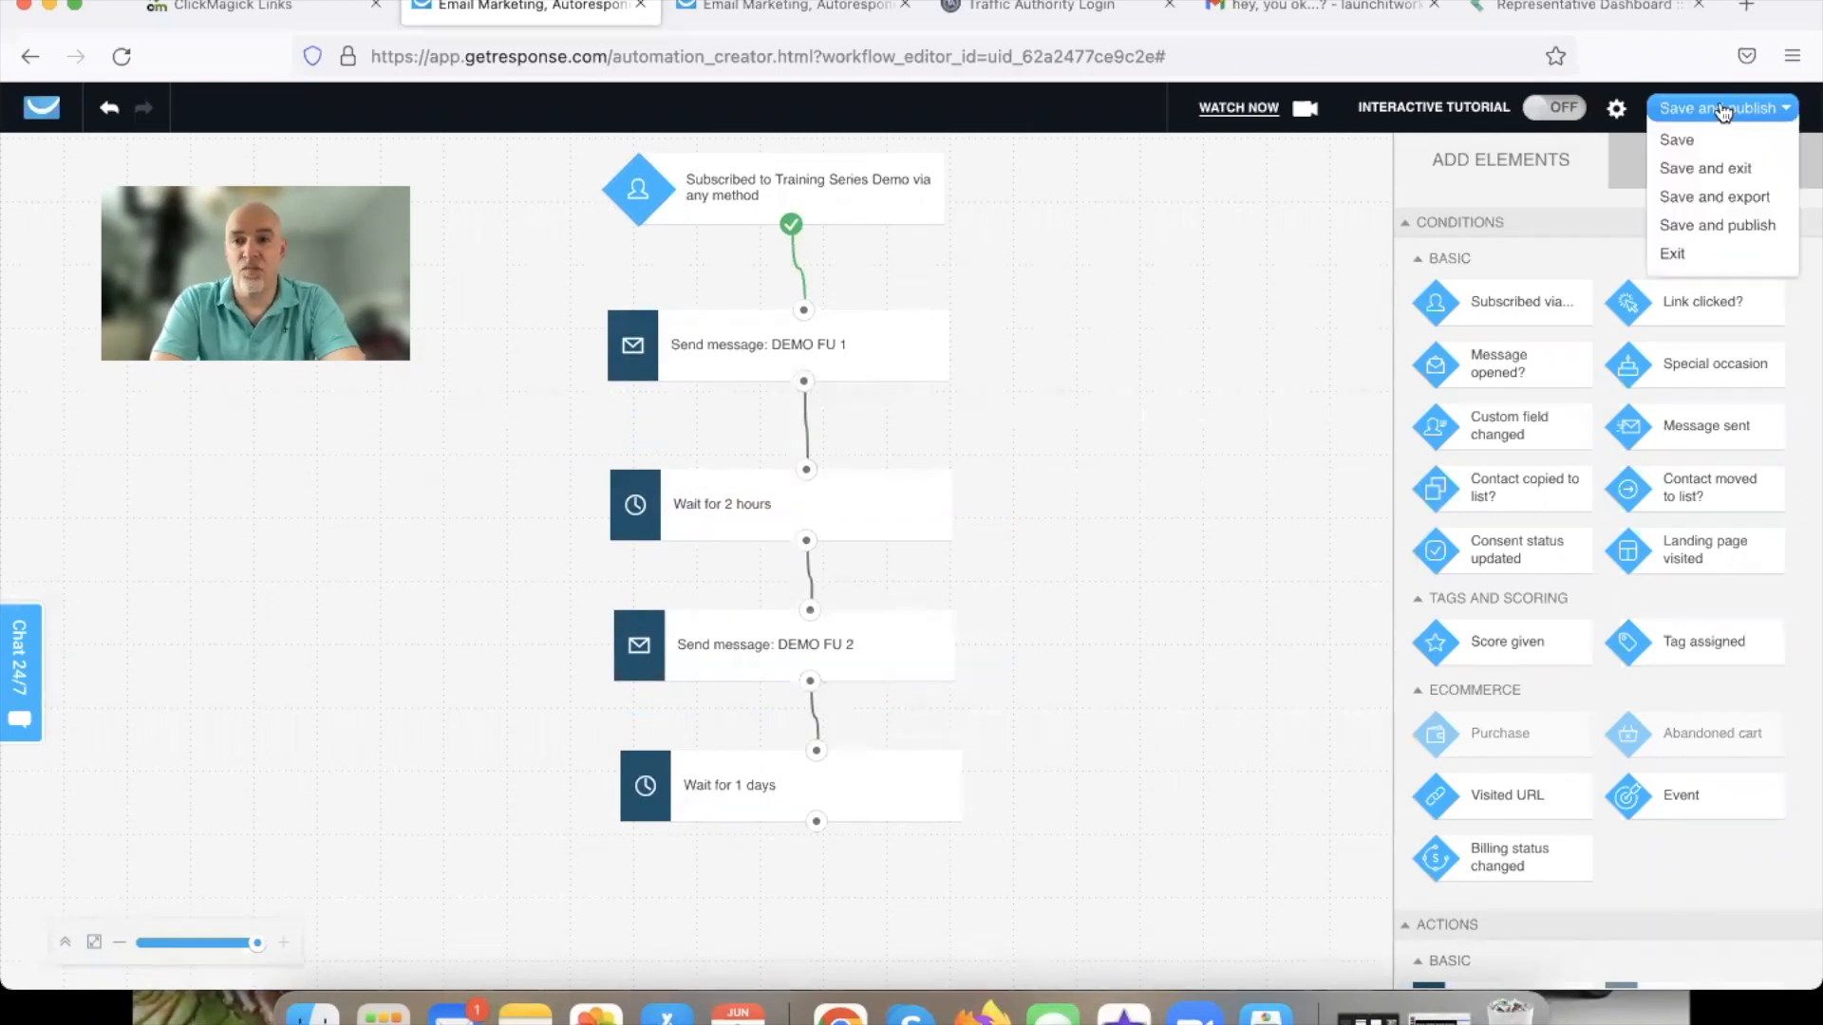
pyautogui.click(1712, 230)
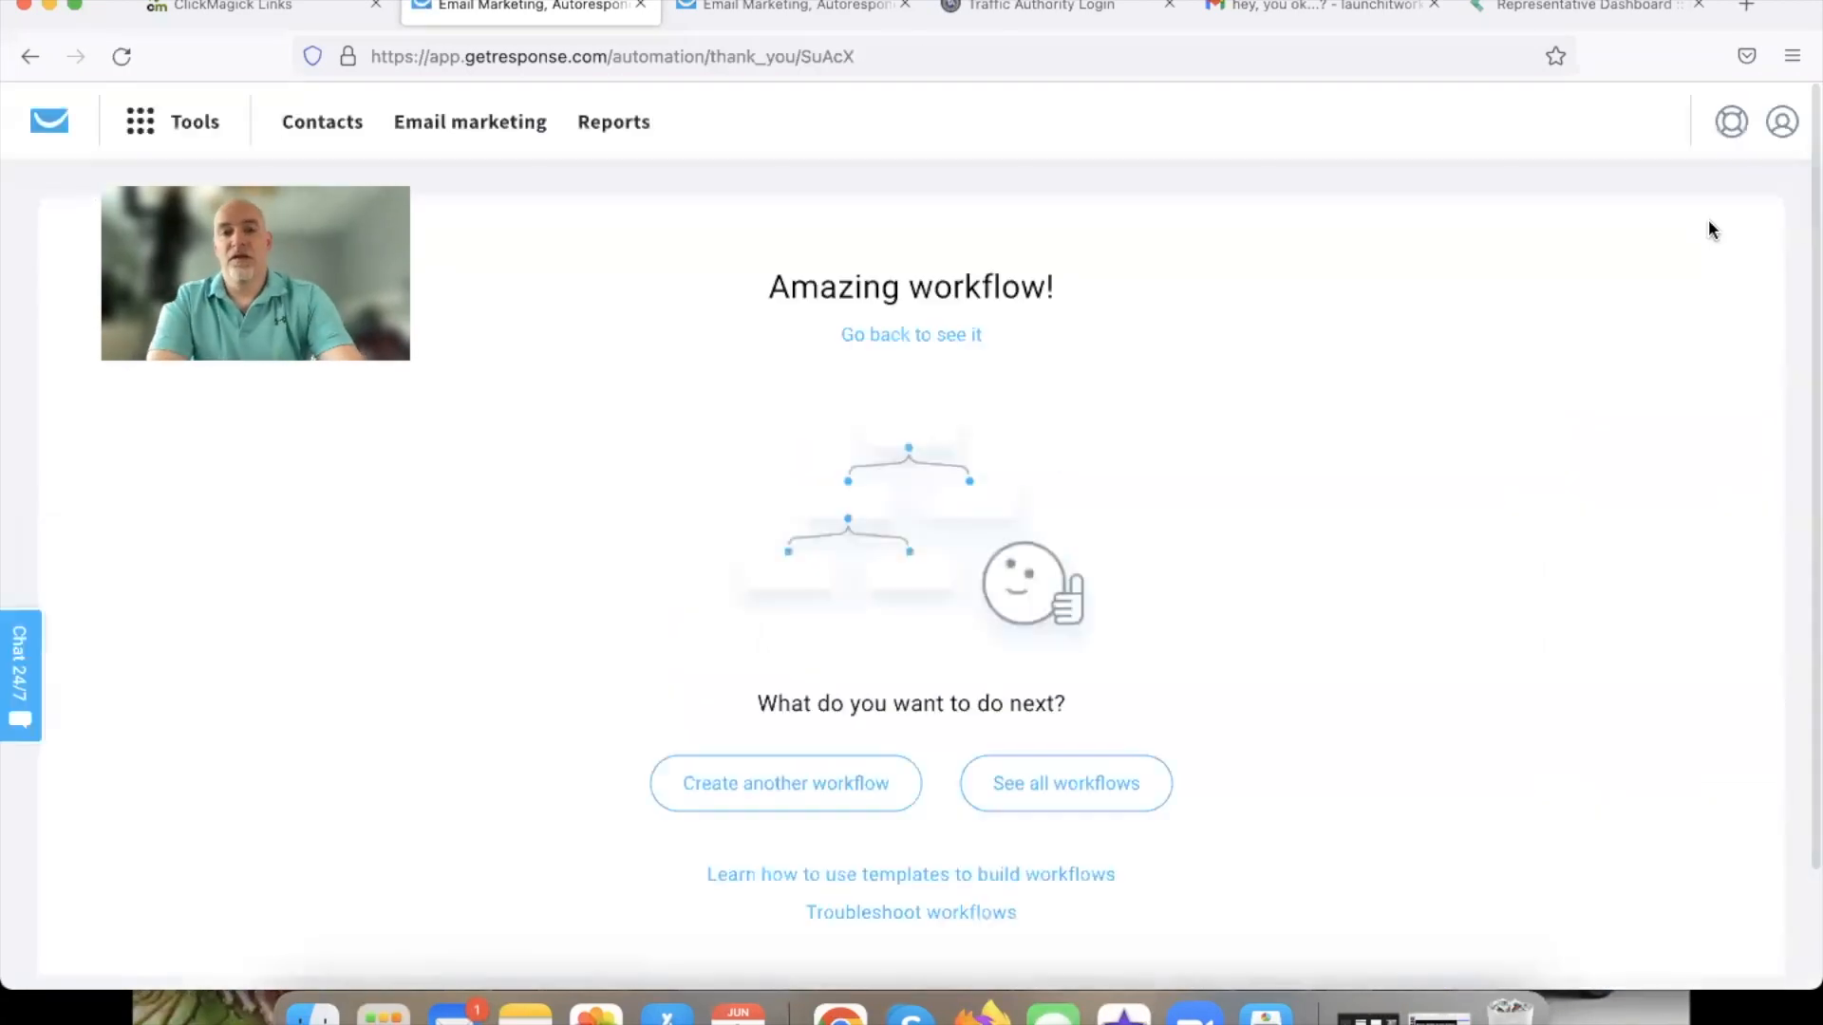
# Open the automation workflows list and start a new workflow built from scratch, skipping the introduction.
pyautogui.click(157, 123)
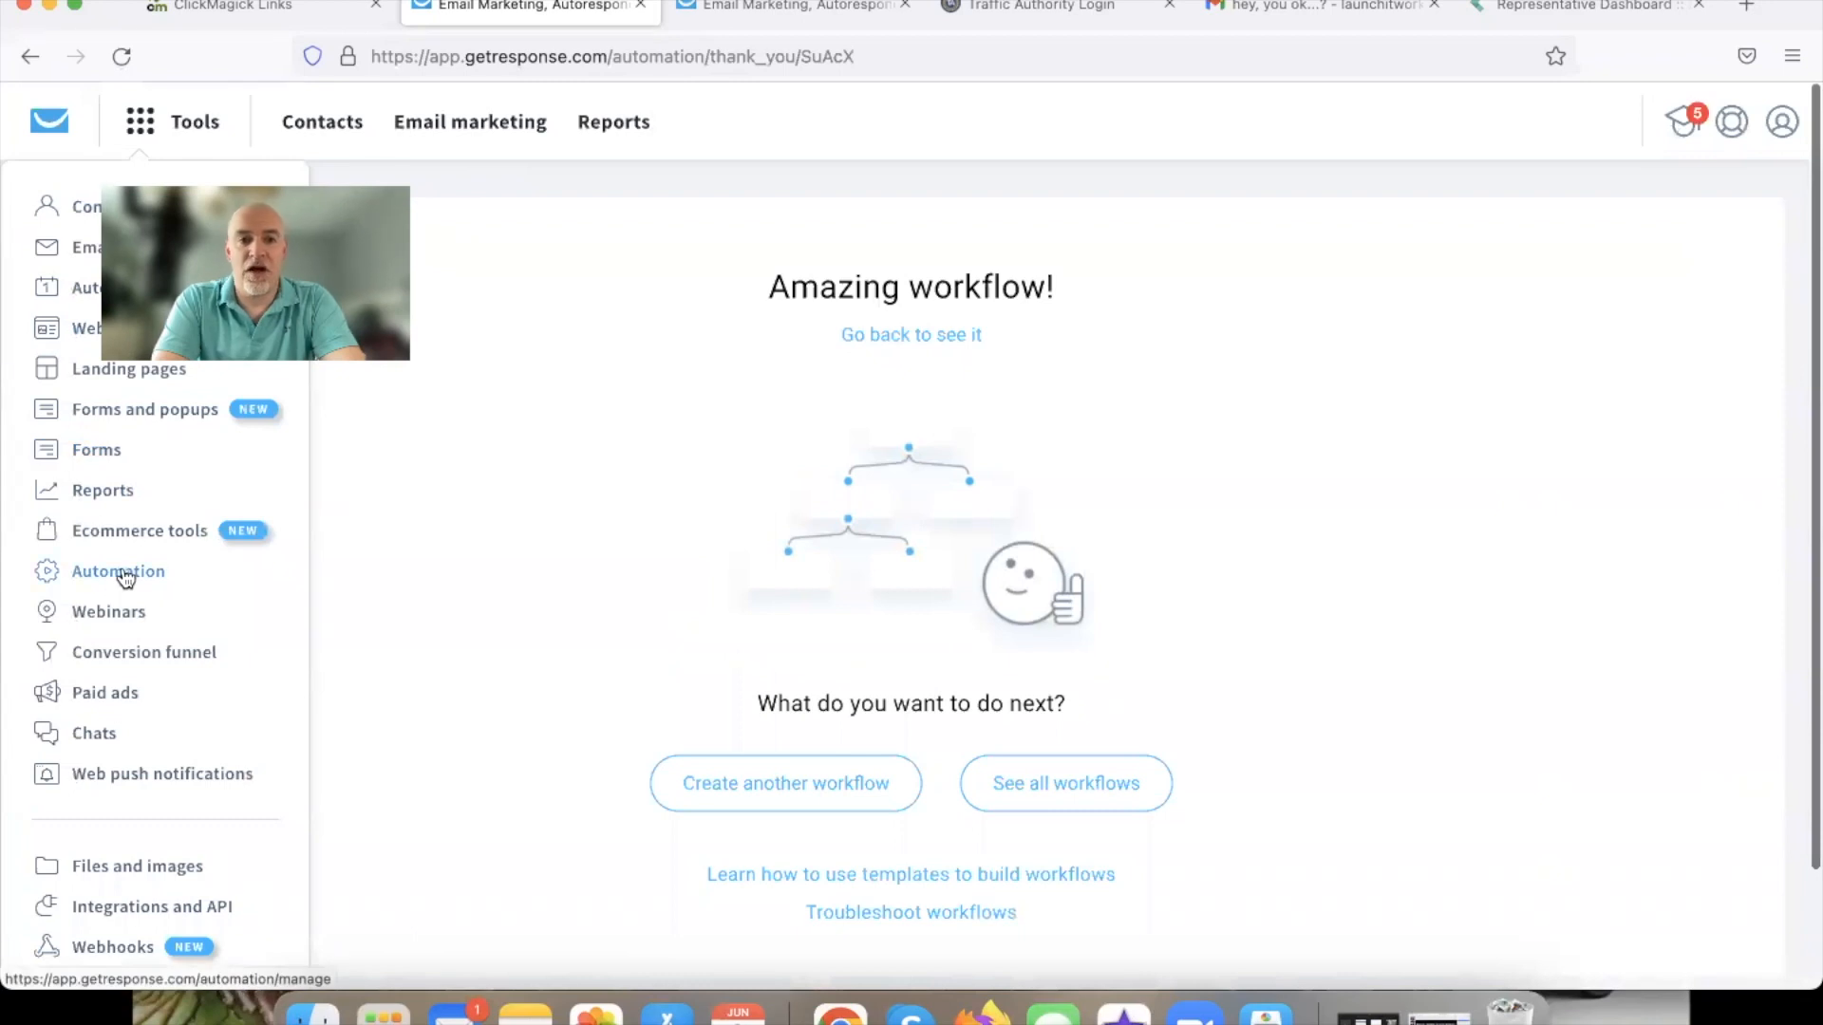
pyautogui.click(120, 574)
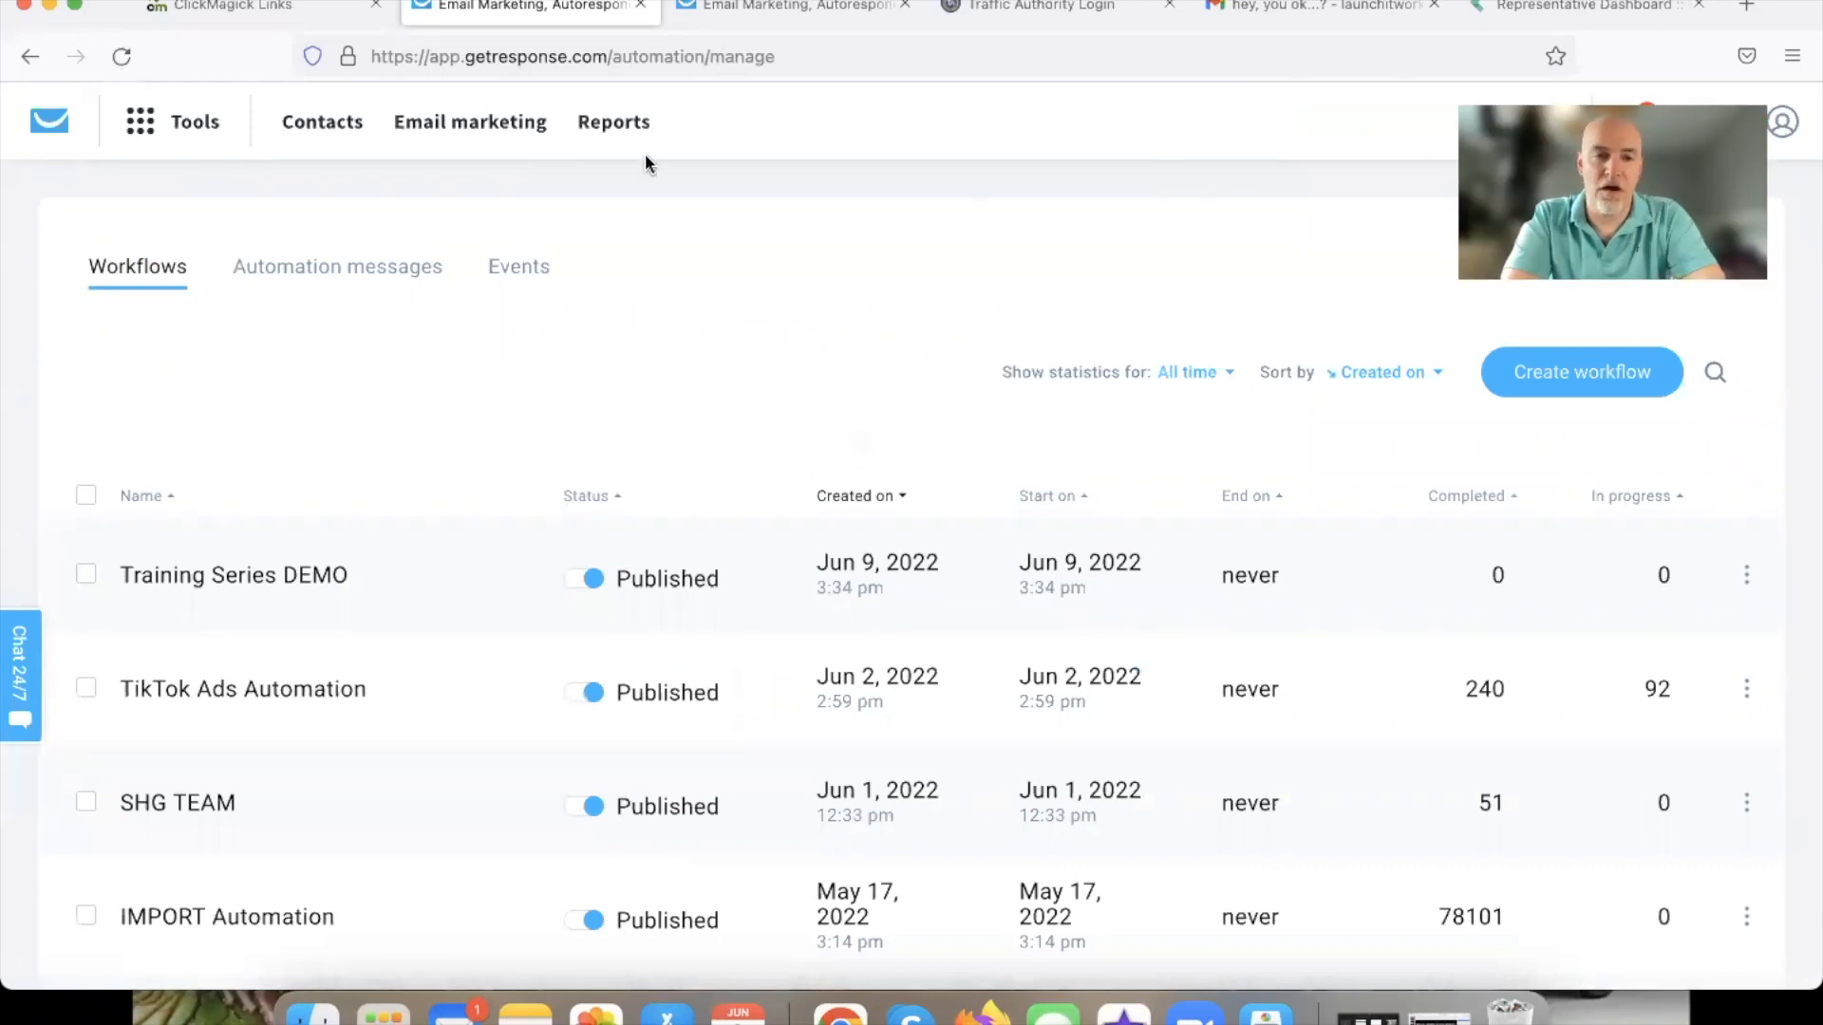
pyautogui.click(1569, 373)
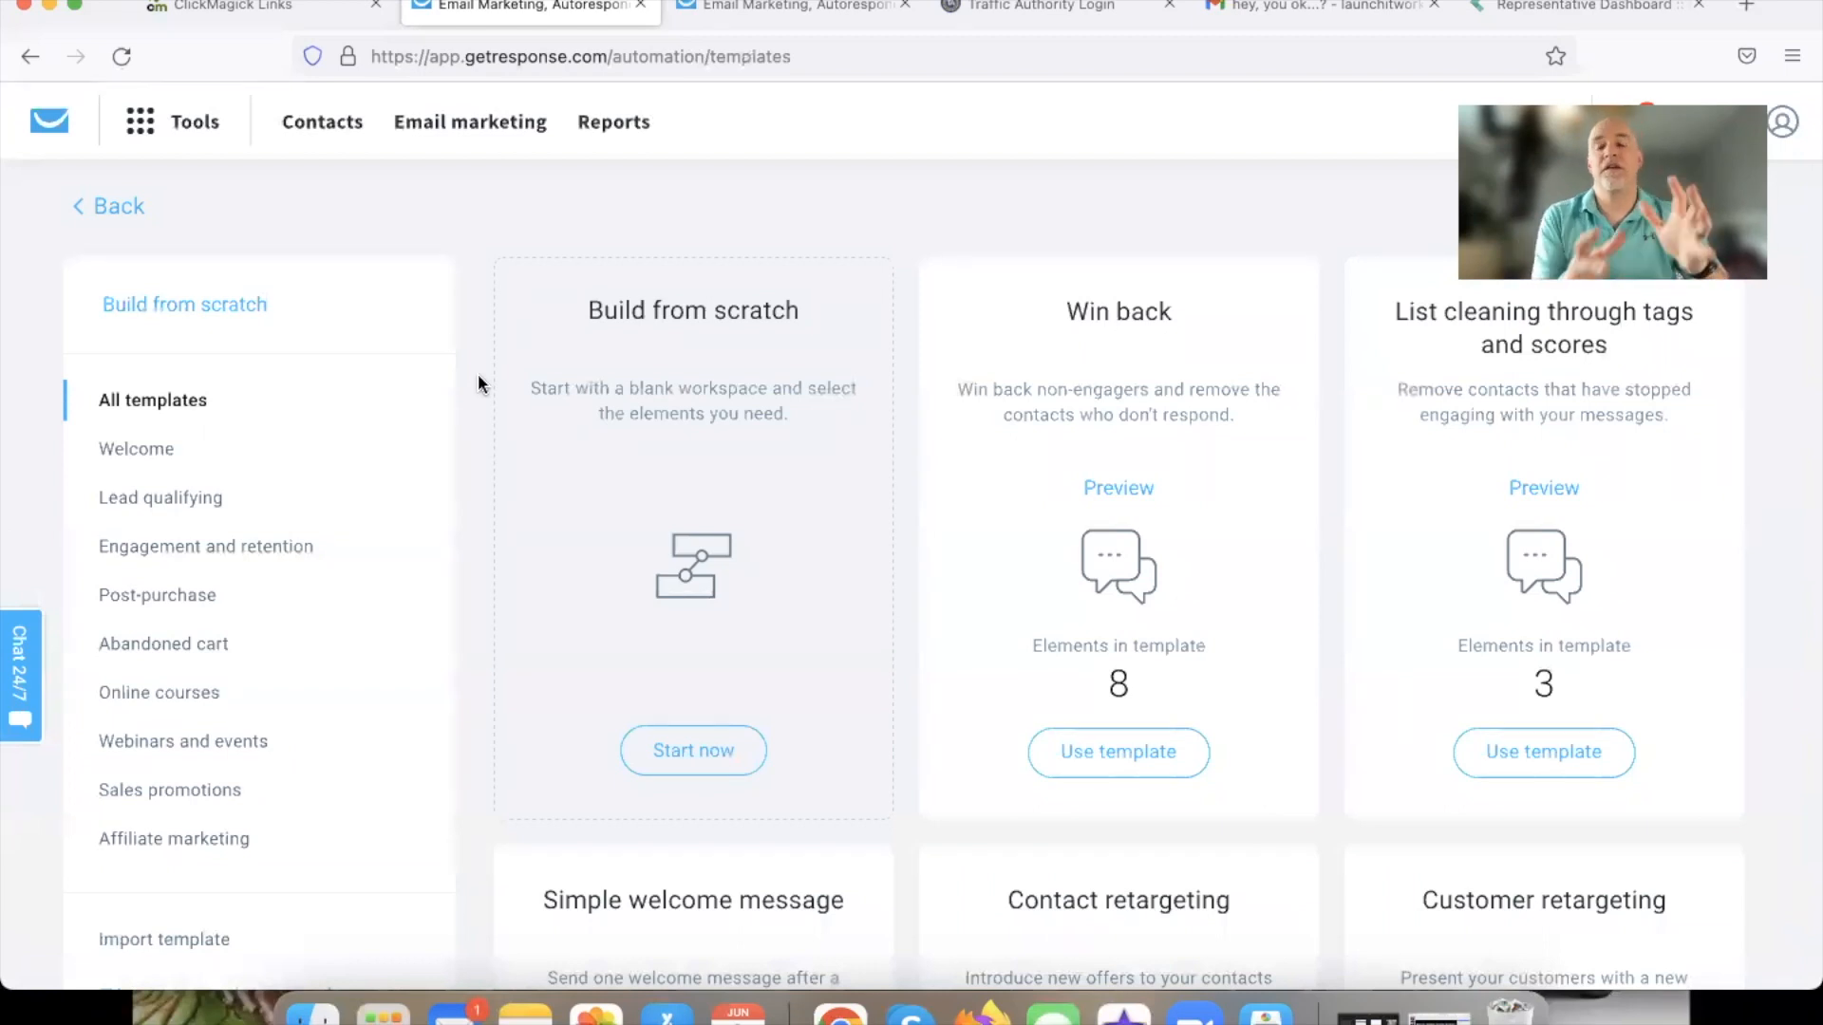
pyautogui.click(693, 753)
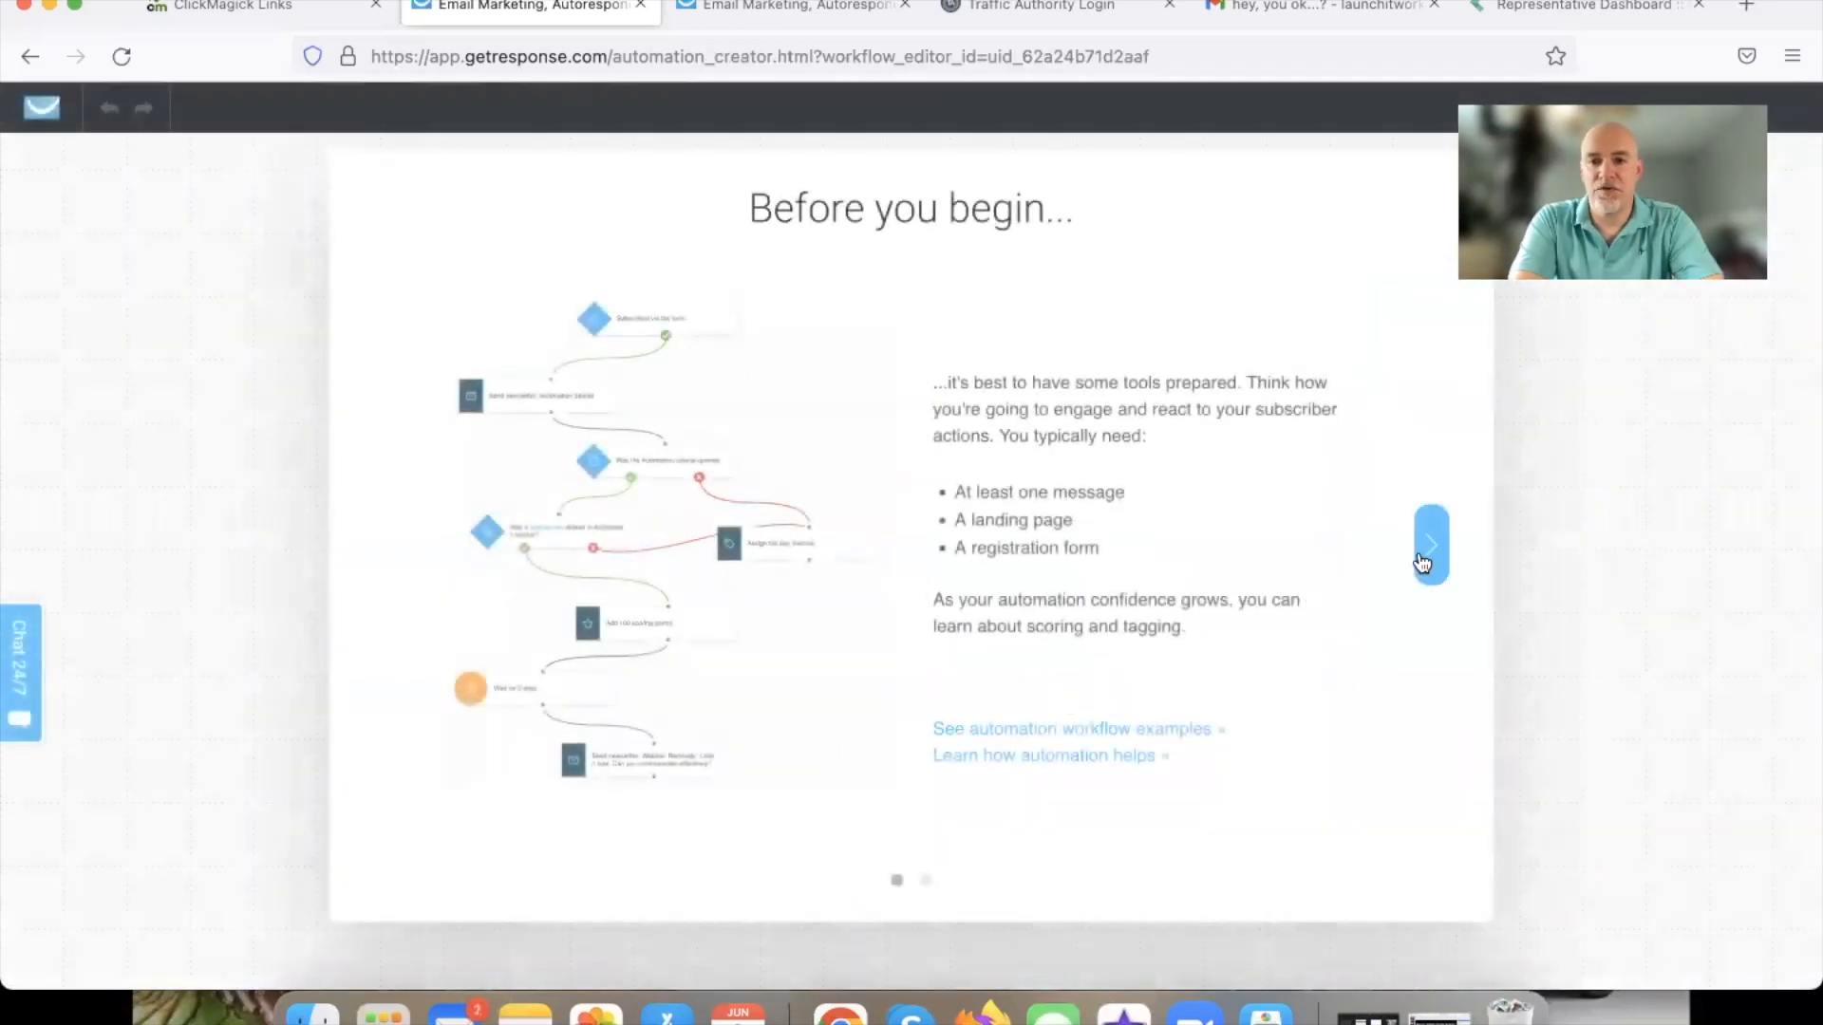
pyautogui.click(1431, 543)
pyautogui.click(1430, 543)
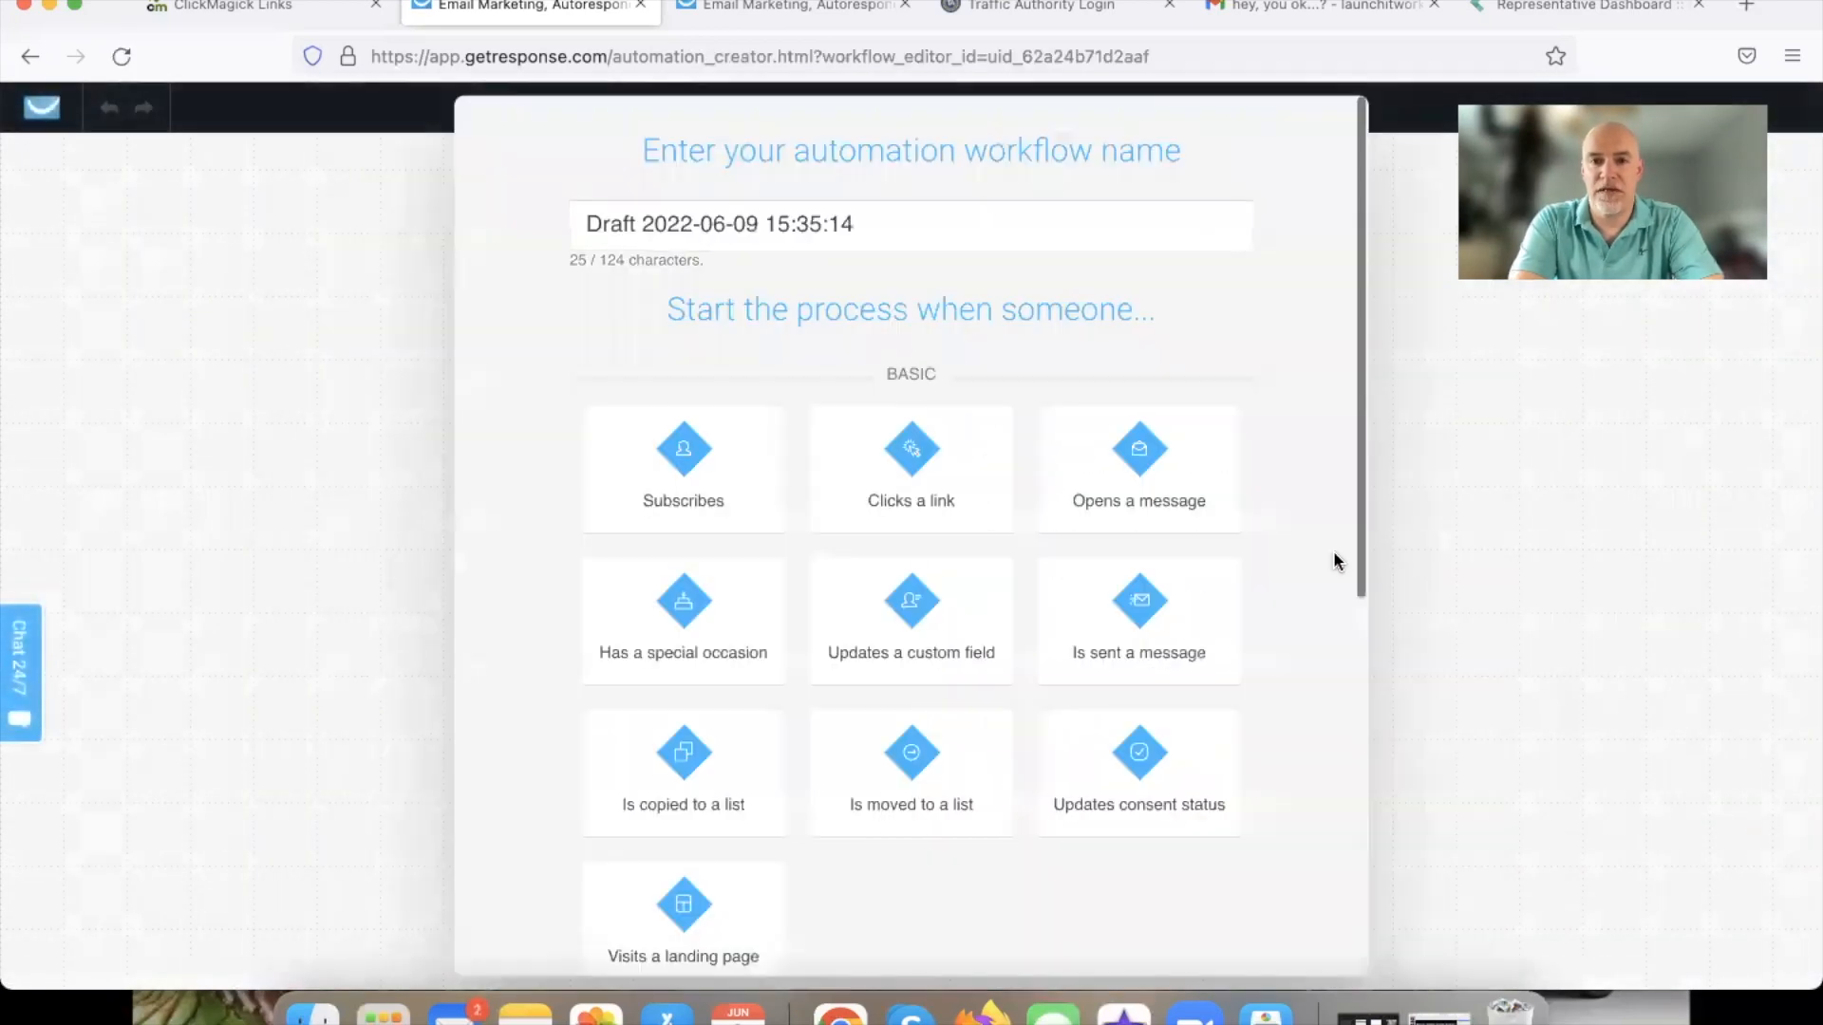
# Name the workflow "DEMO List OPENERS" and start its process when someone opens a message.
pyautogui.tripleClick(795, 220)
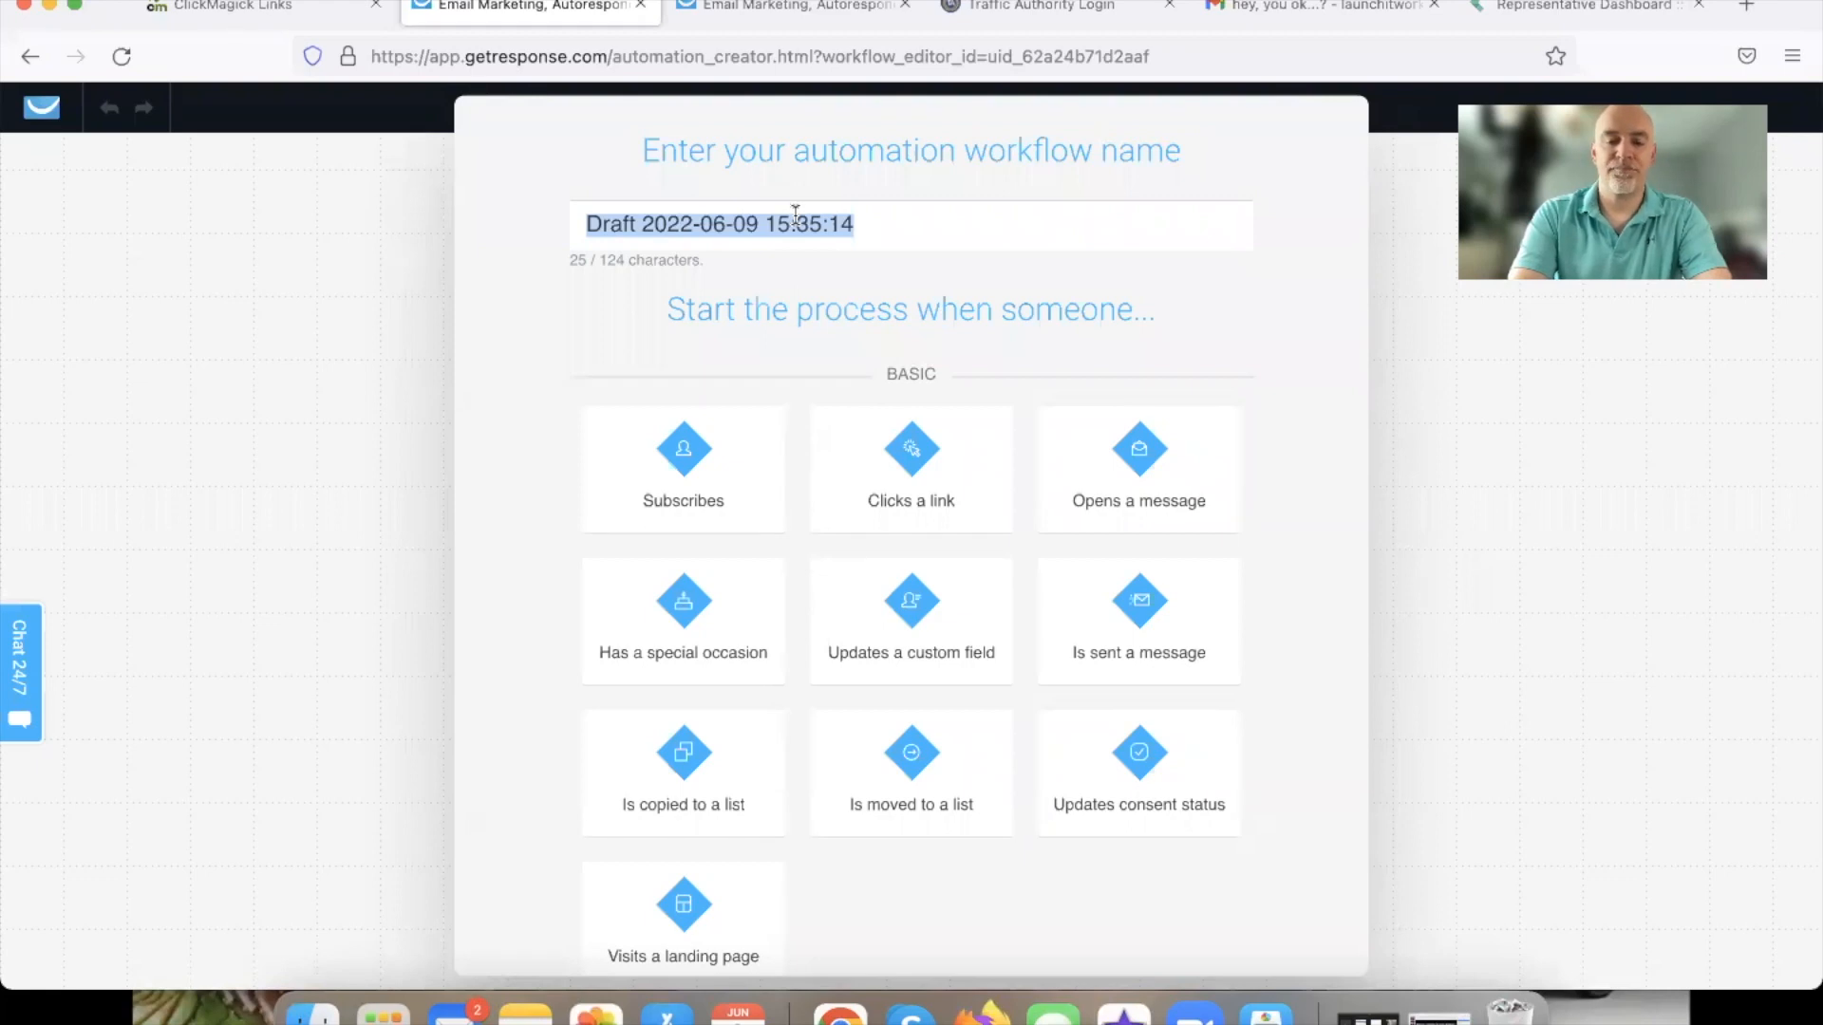
pyautogui.write('DEMO')
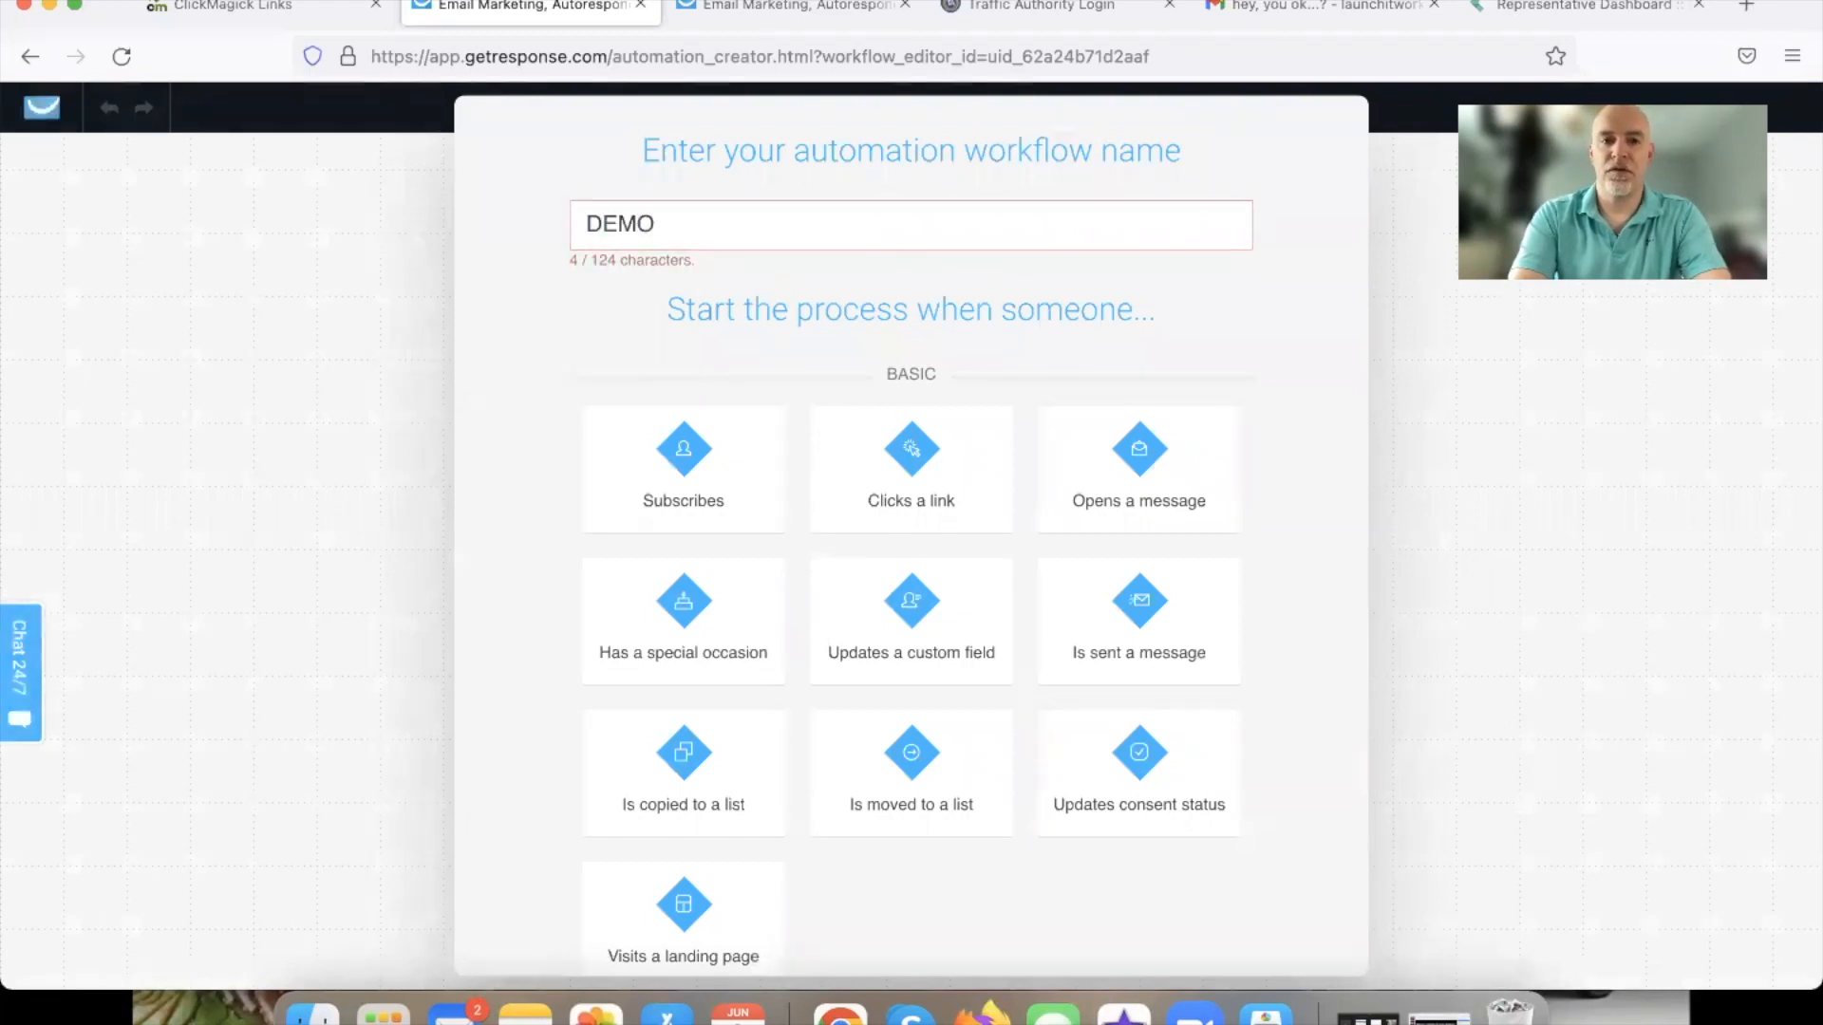
pyautogui.write(' List OPENERS')
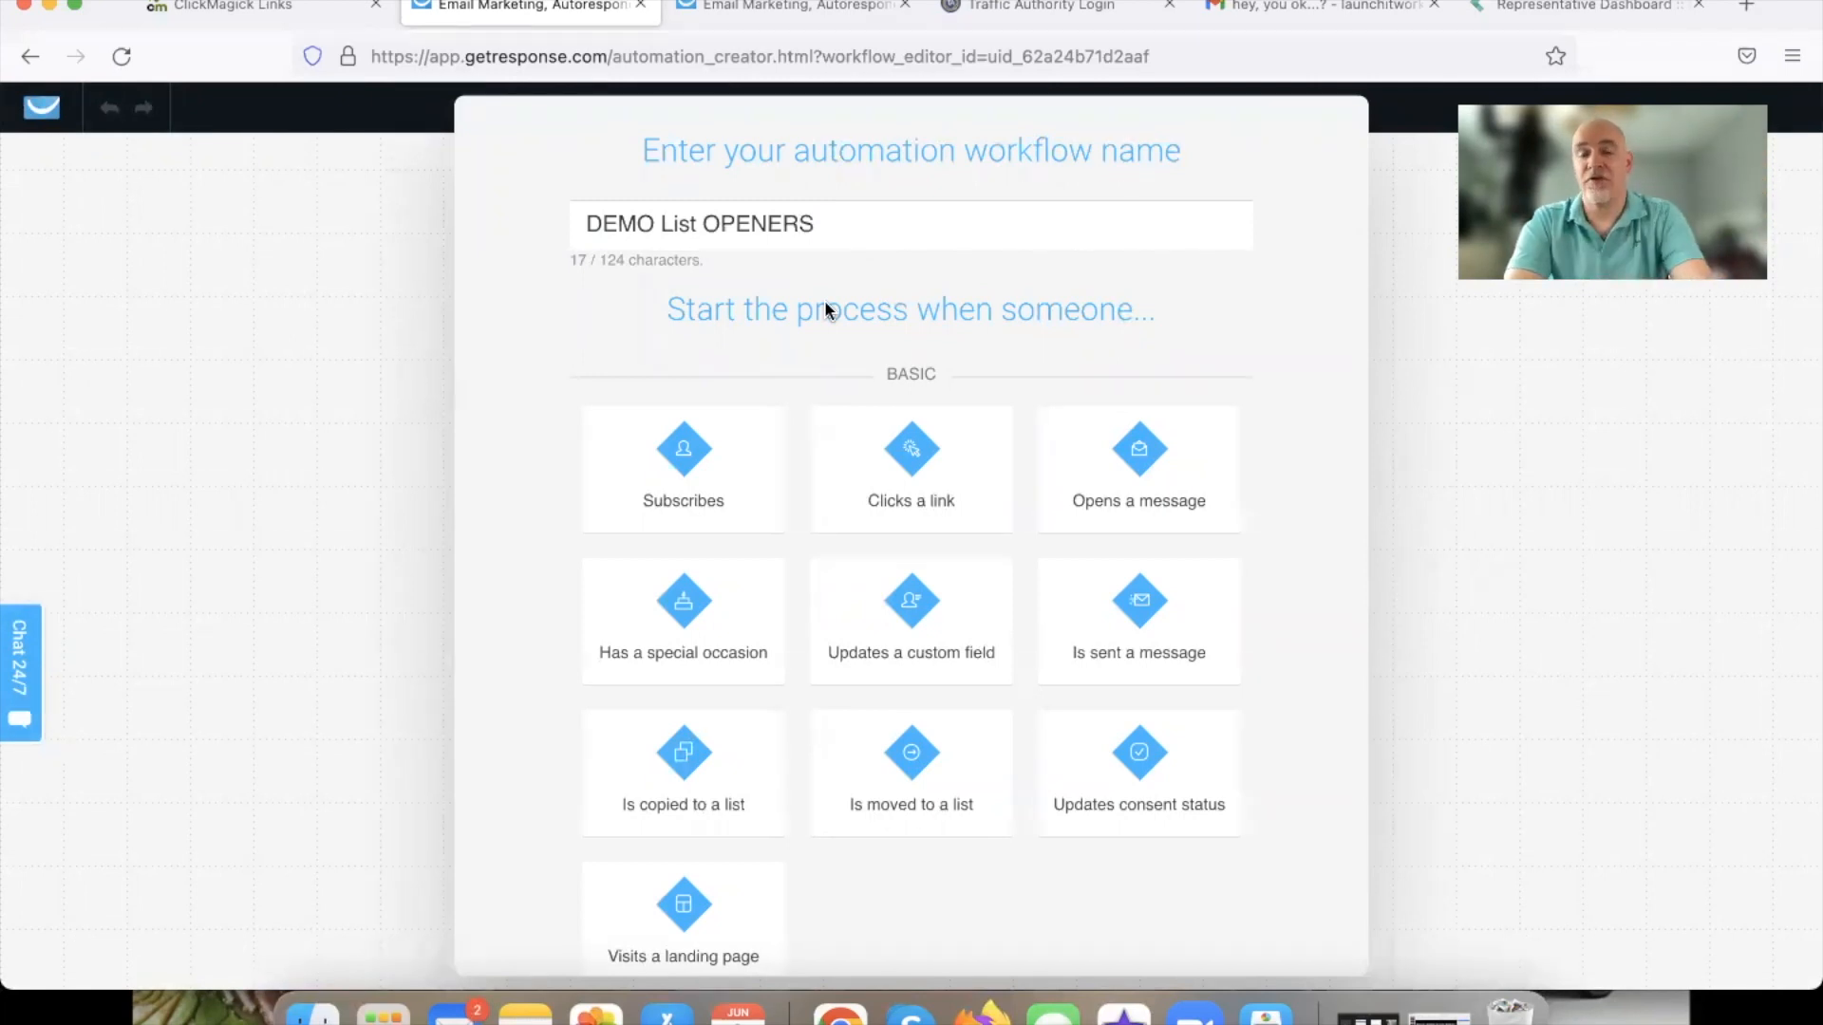
pyautogui.click(1141, 480)
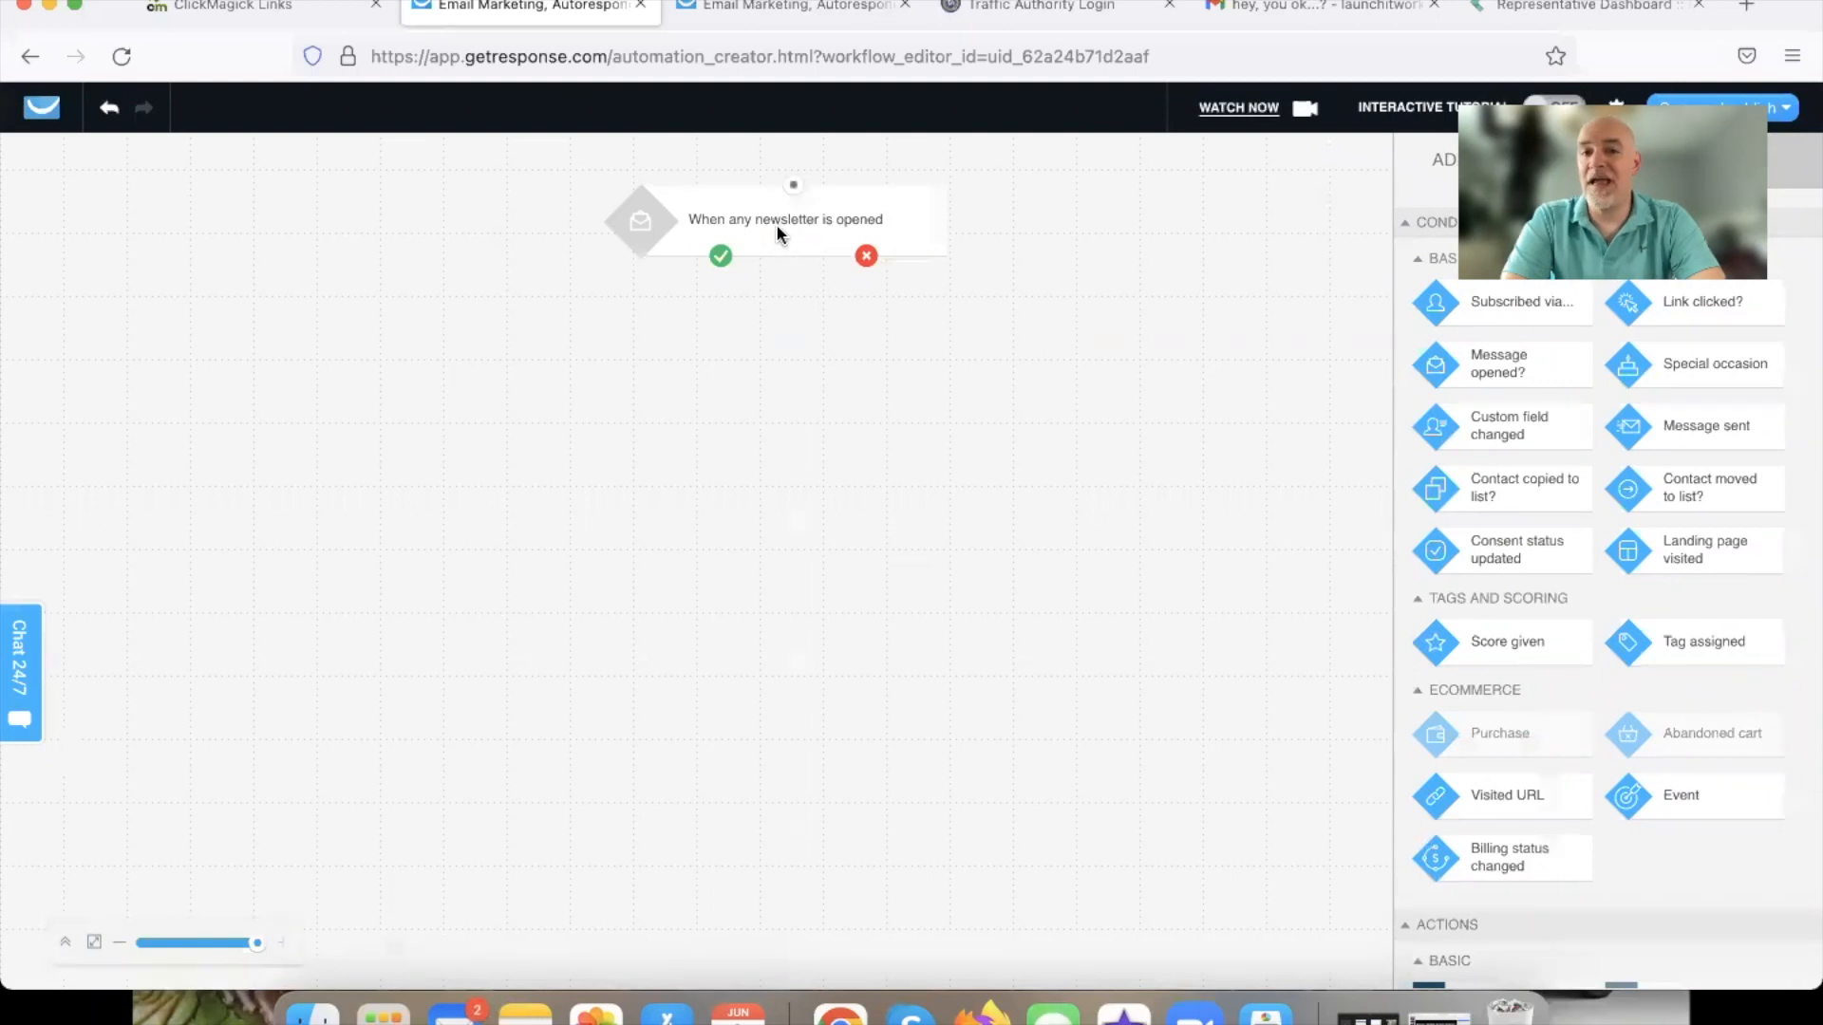
# Delete the starting newsletter-opened condition from the canvas and place a Tag action near the middle of the empty workspace.
pyautogui.moveTo(776, 226); pyautogui.dragTo(774, 520)
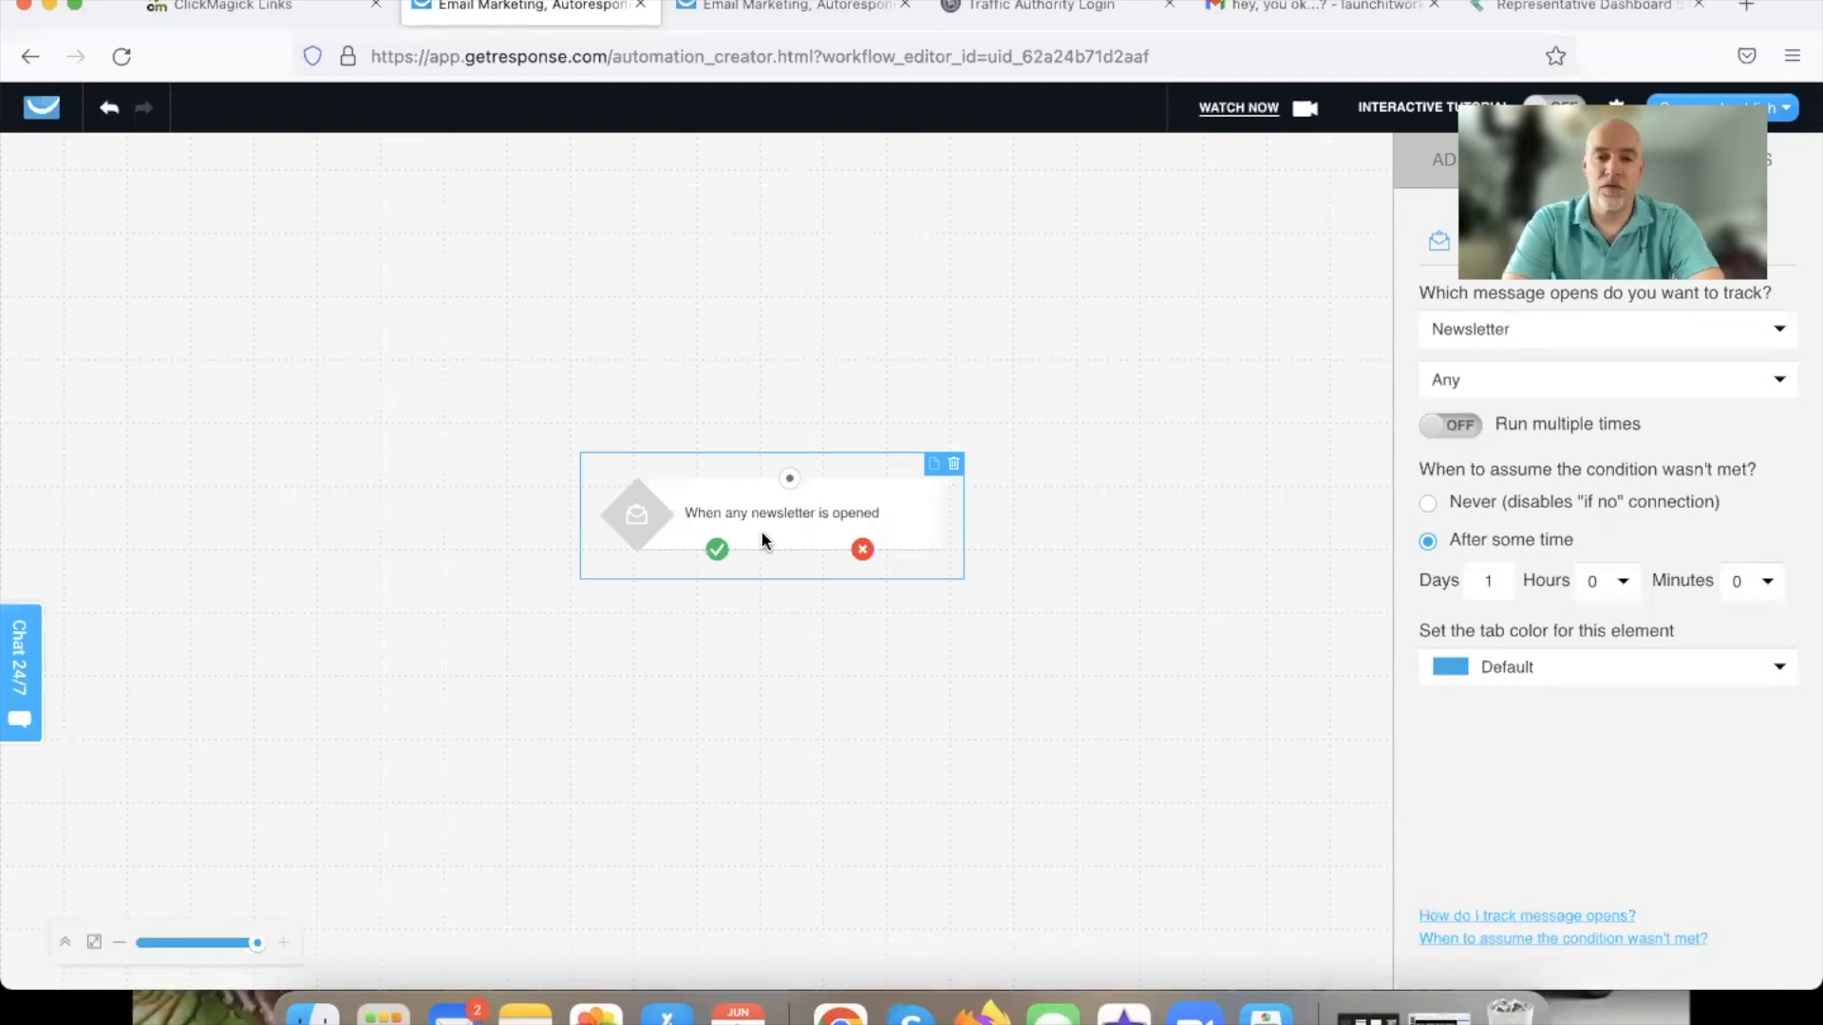
pyautogui.click(954, 463)
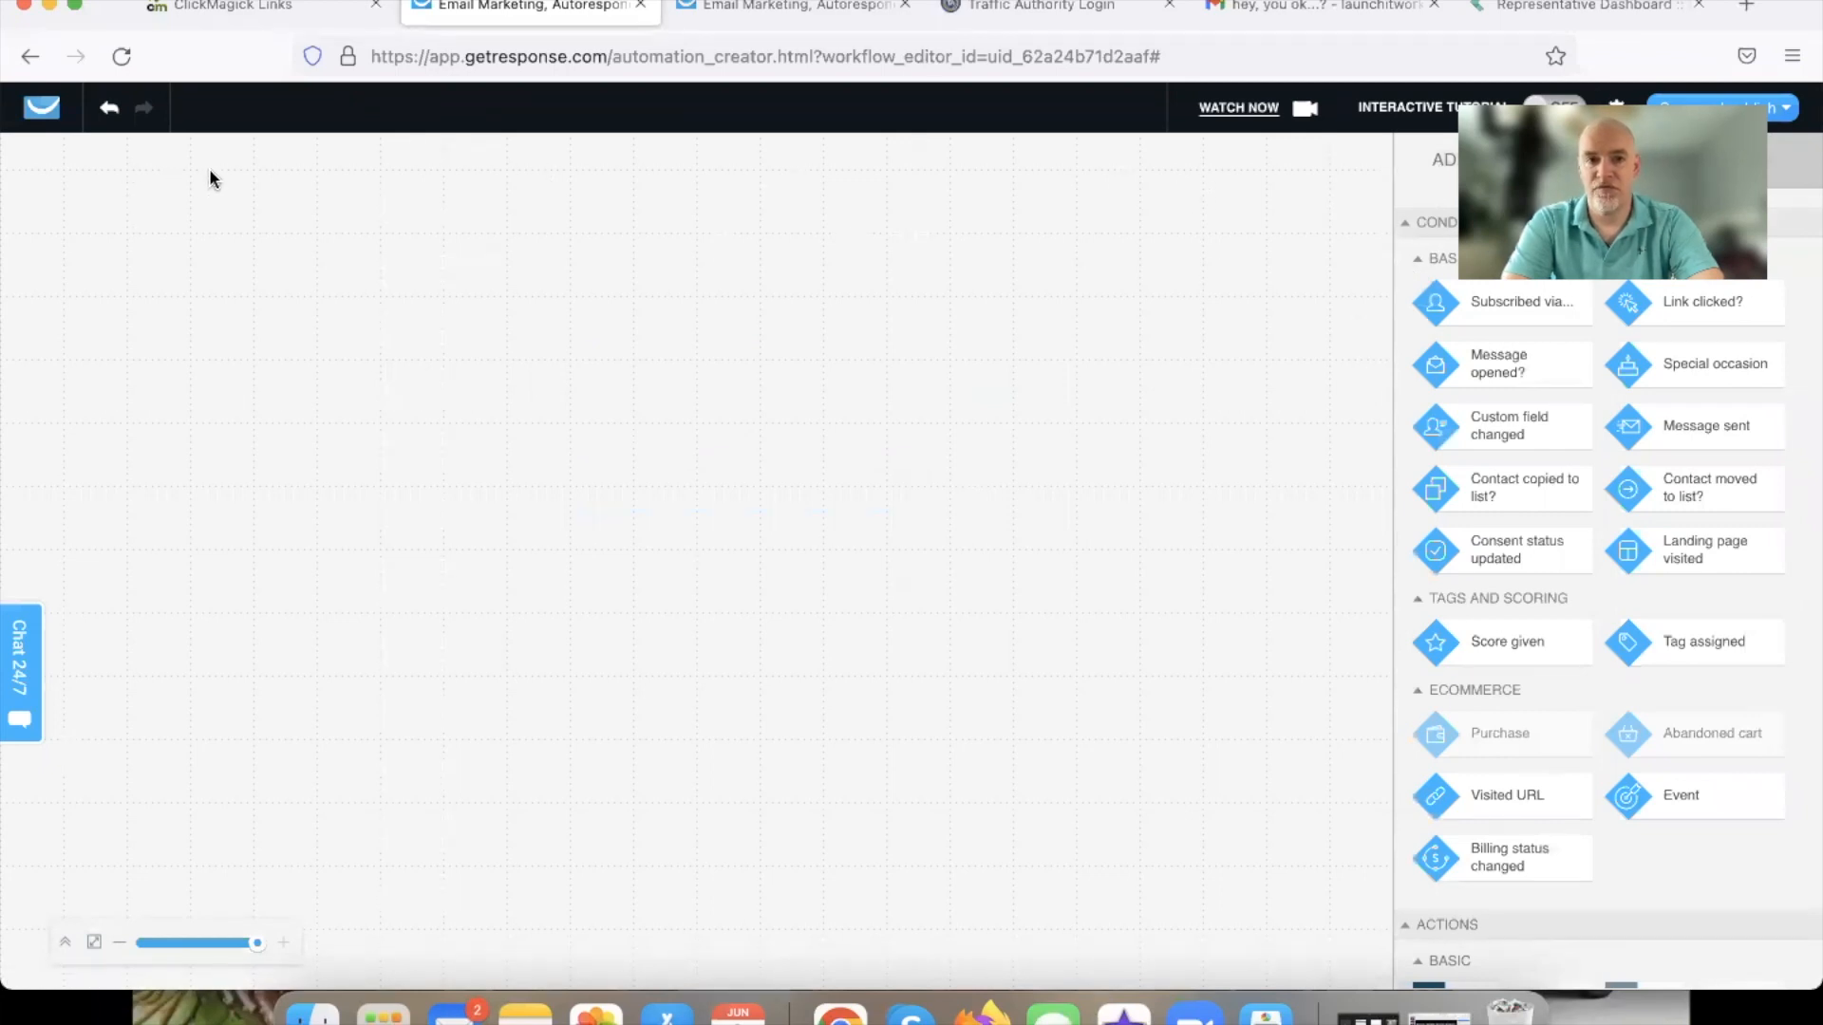
pyautogui.scroll(-10, 1497, 408)
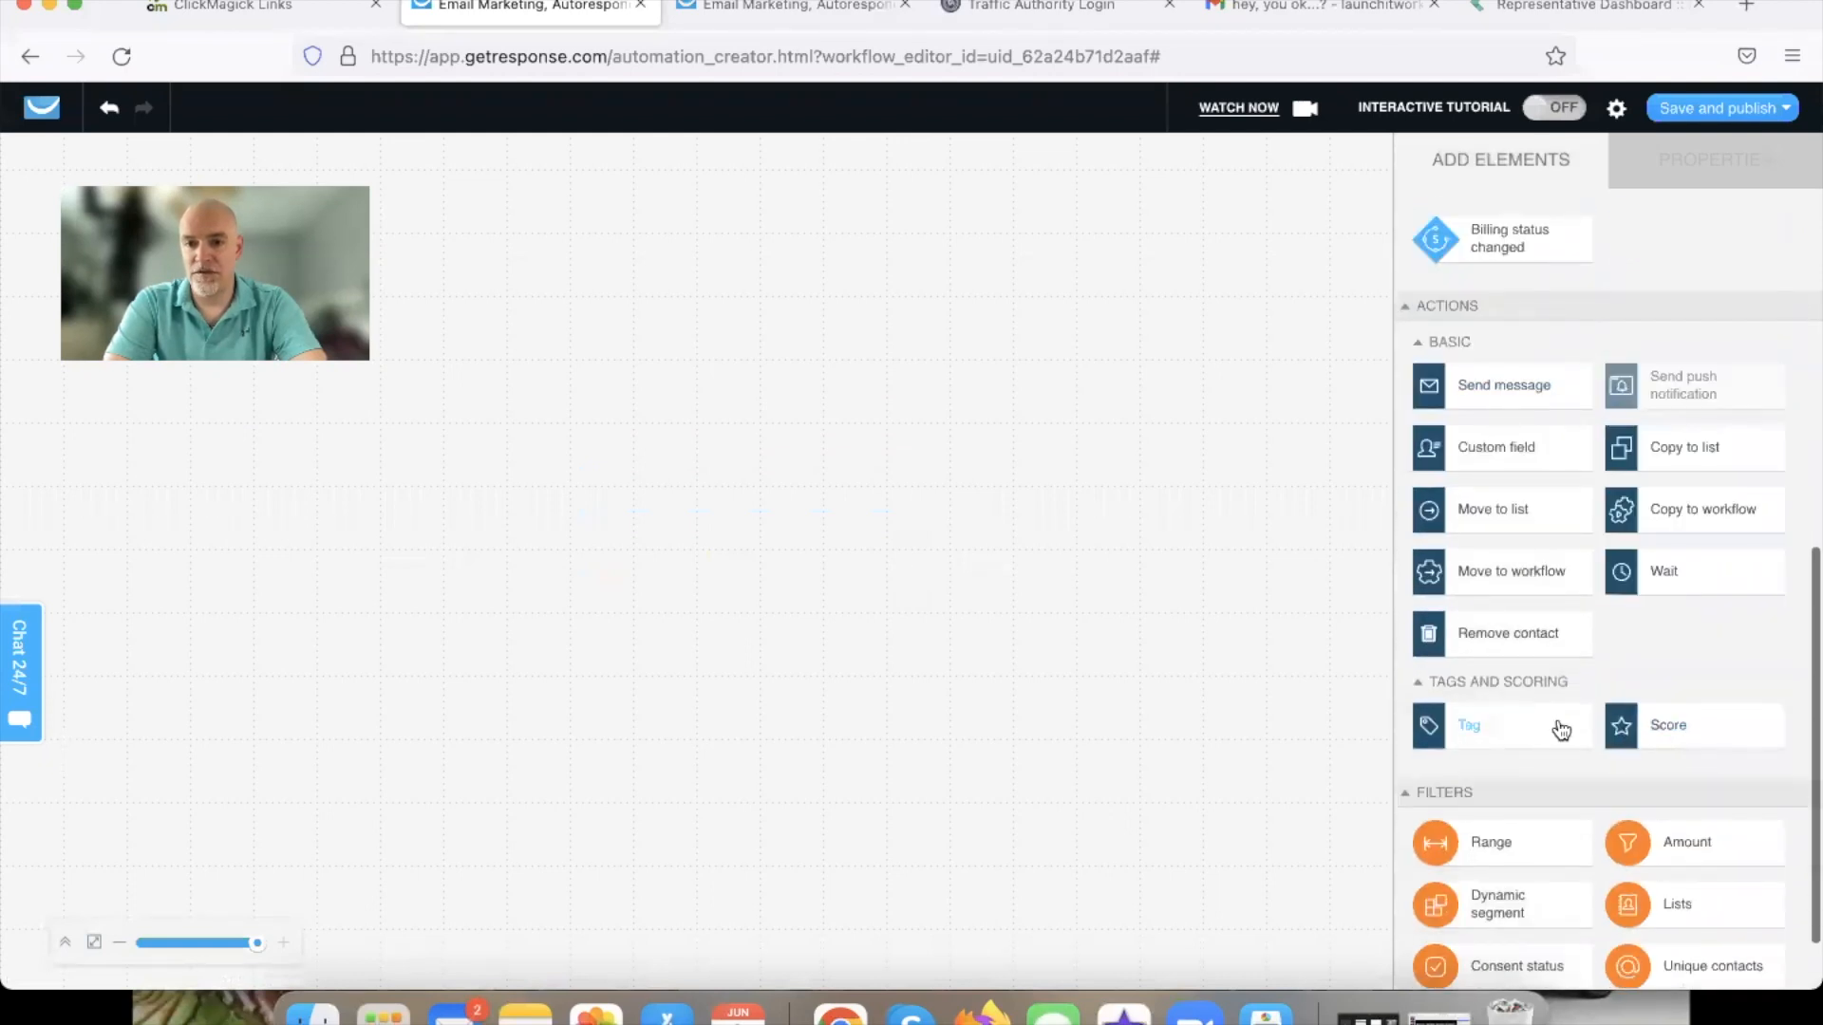
pyautogui.moveTo(1504, 745); pyautogui.dragTo(731, 500)
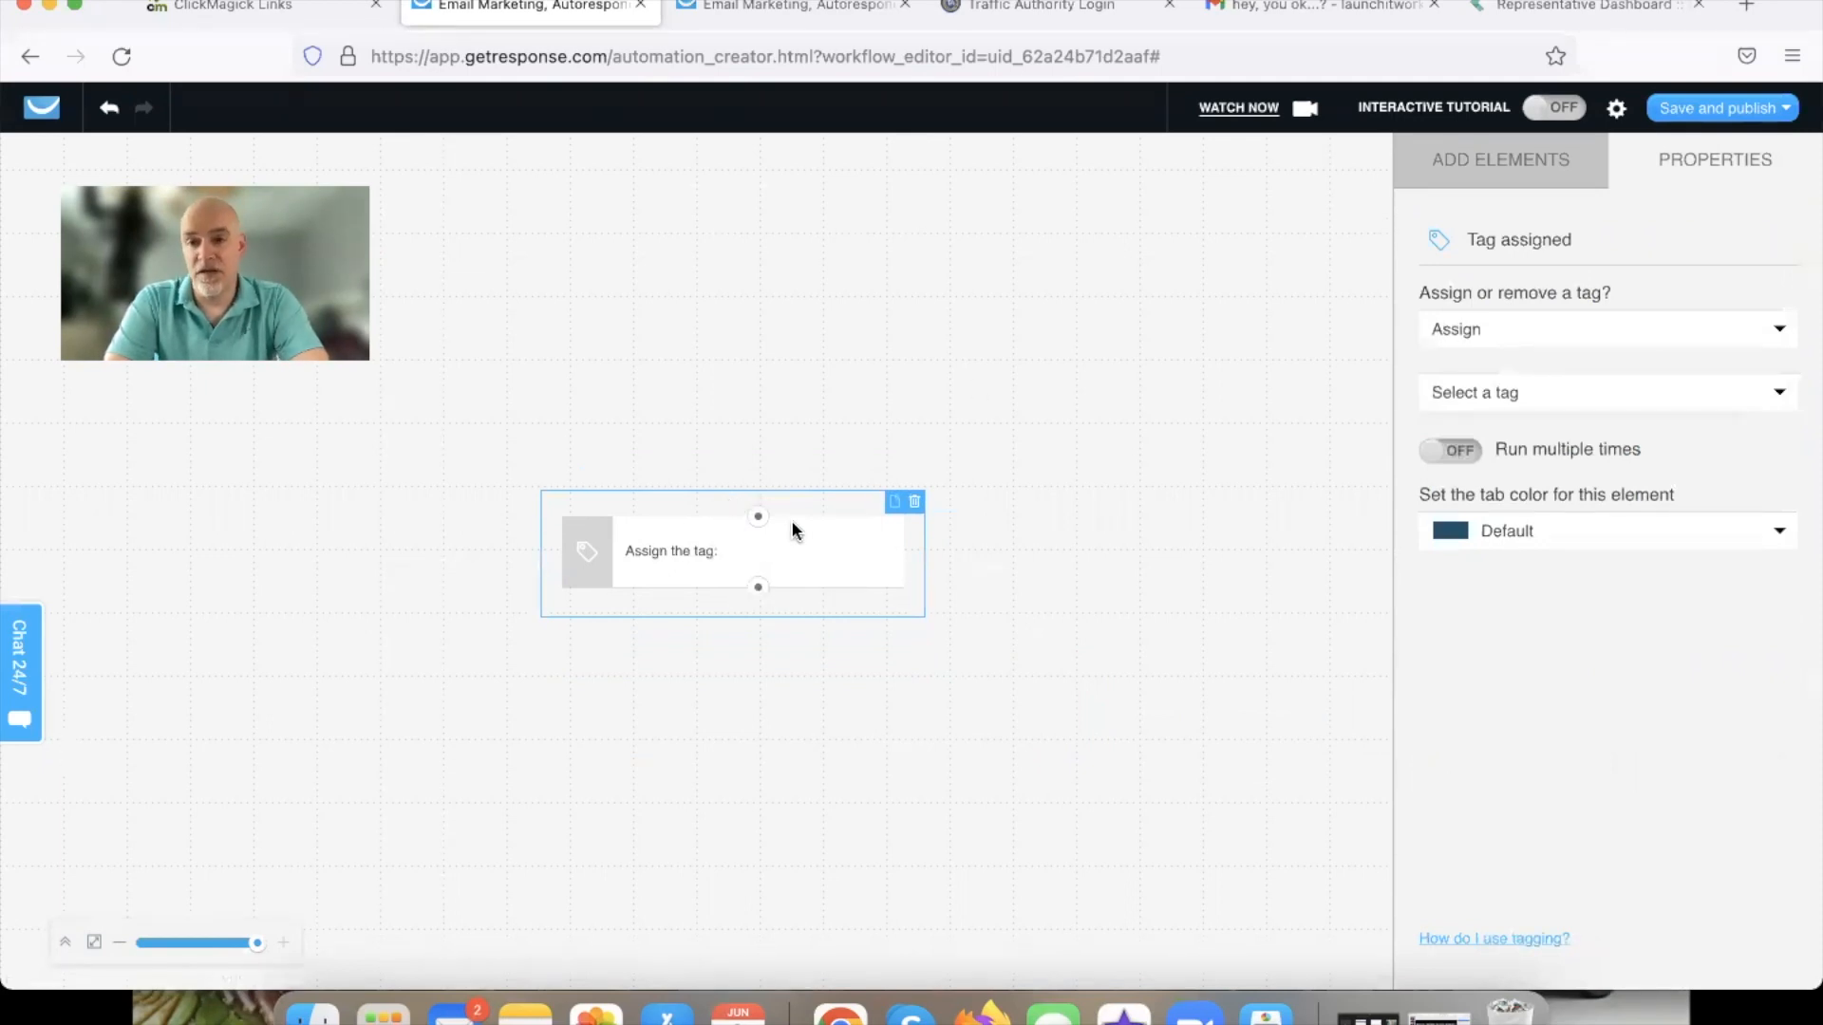
# Add a Message opened condition for the specific automation message DEMO FU 1 and connect its yes branch to the tag action.
pyautogui.click(1491, 162)
pyautogui.moveTo(1524, 375); pyautogui.dragTo(504, 187)
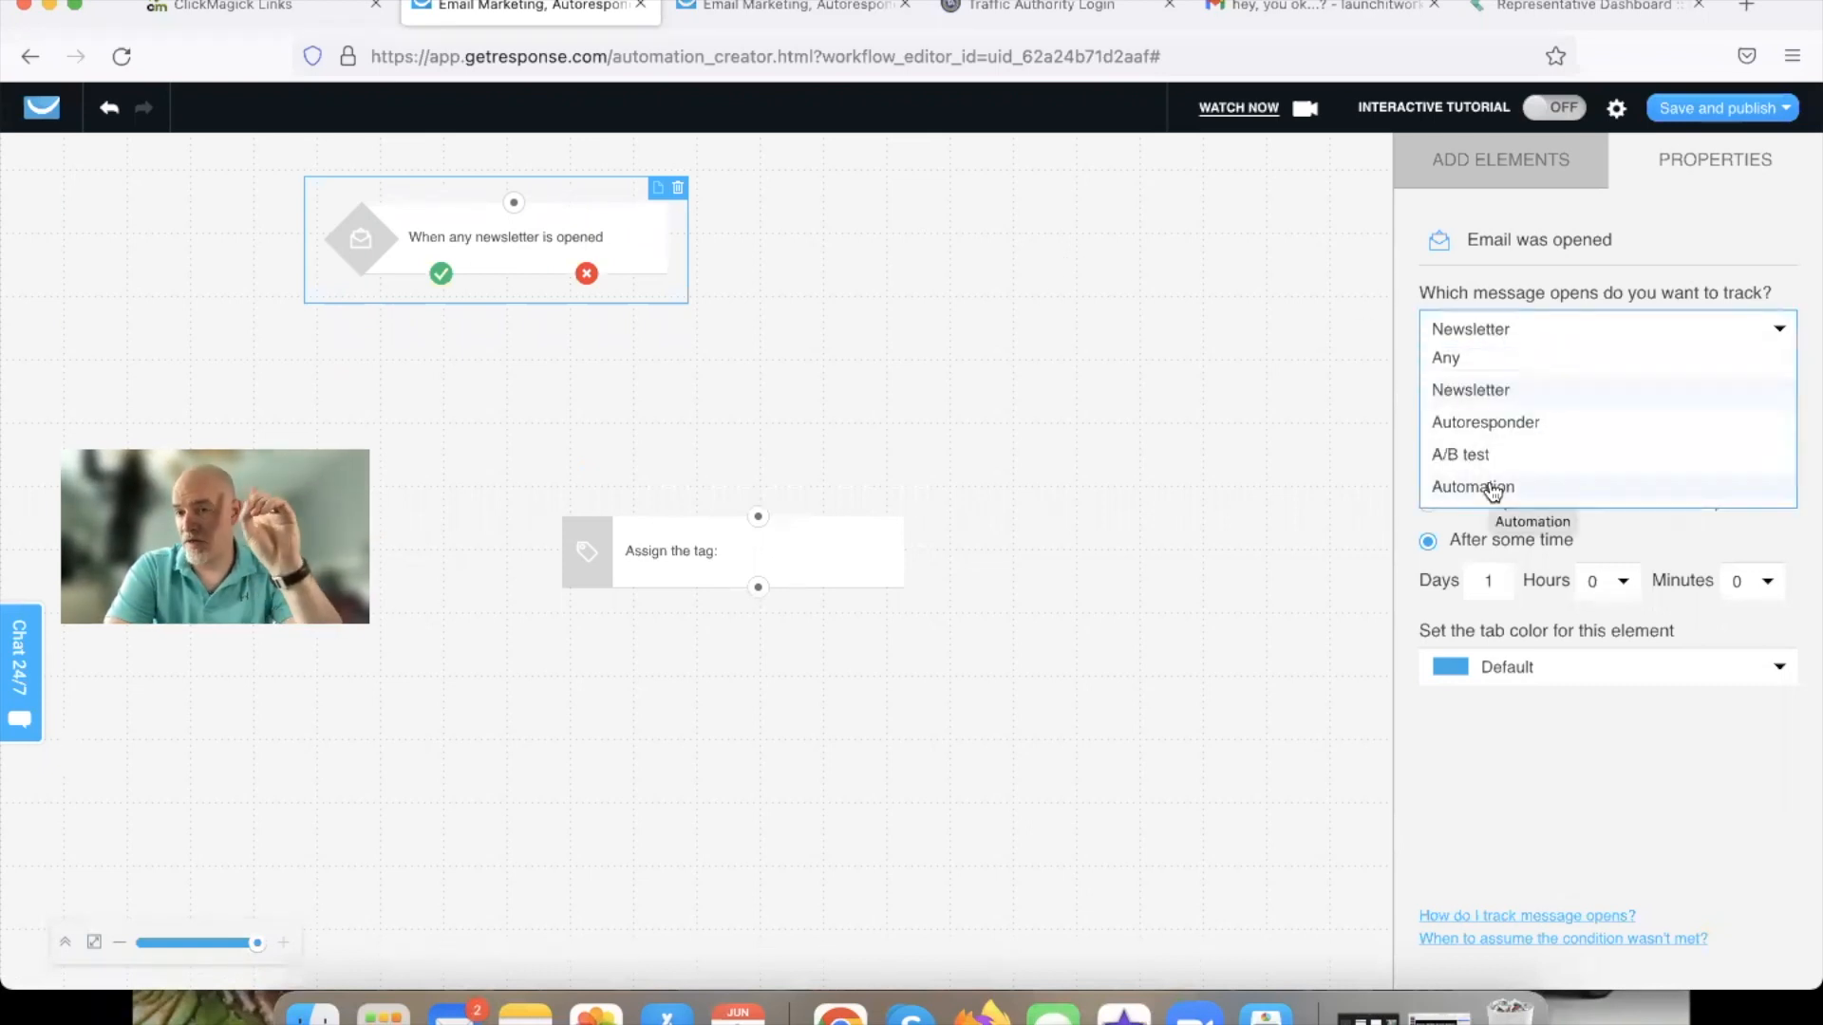
pyautogui.click(1493, 487)
pyautogui.click(1484, 380)
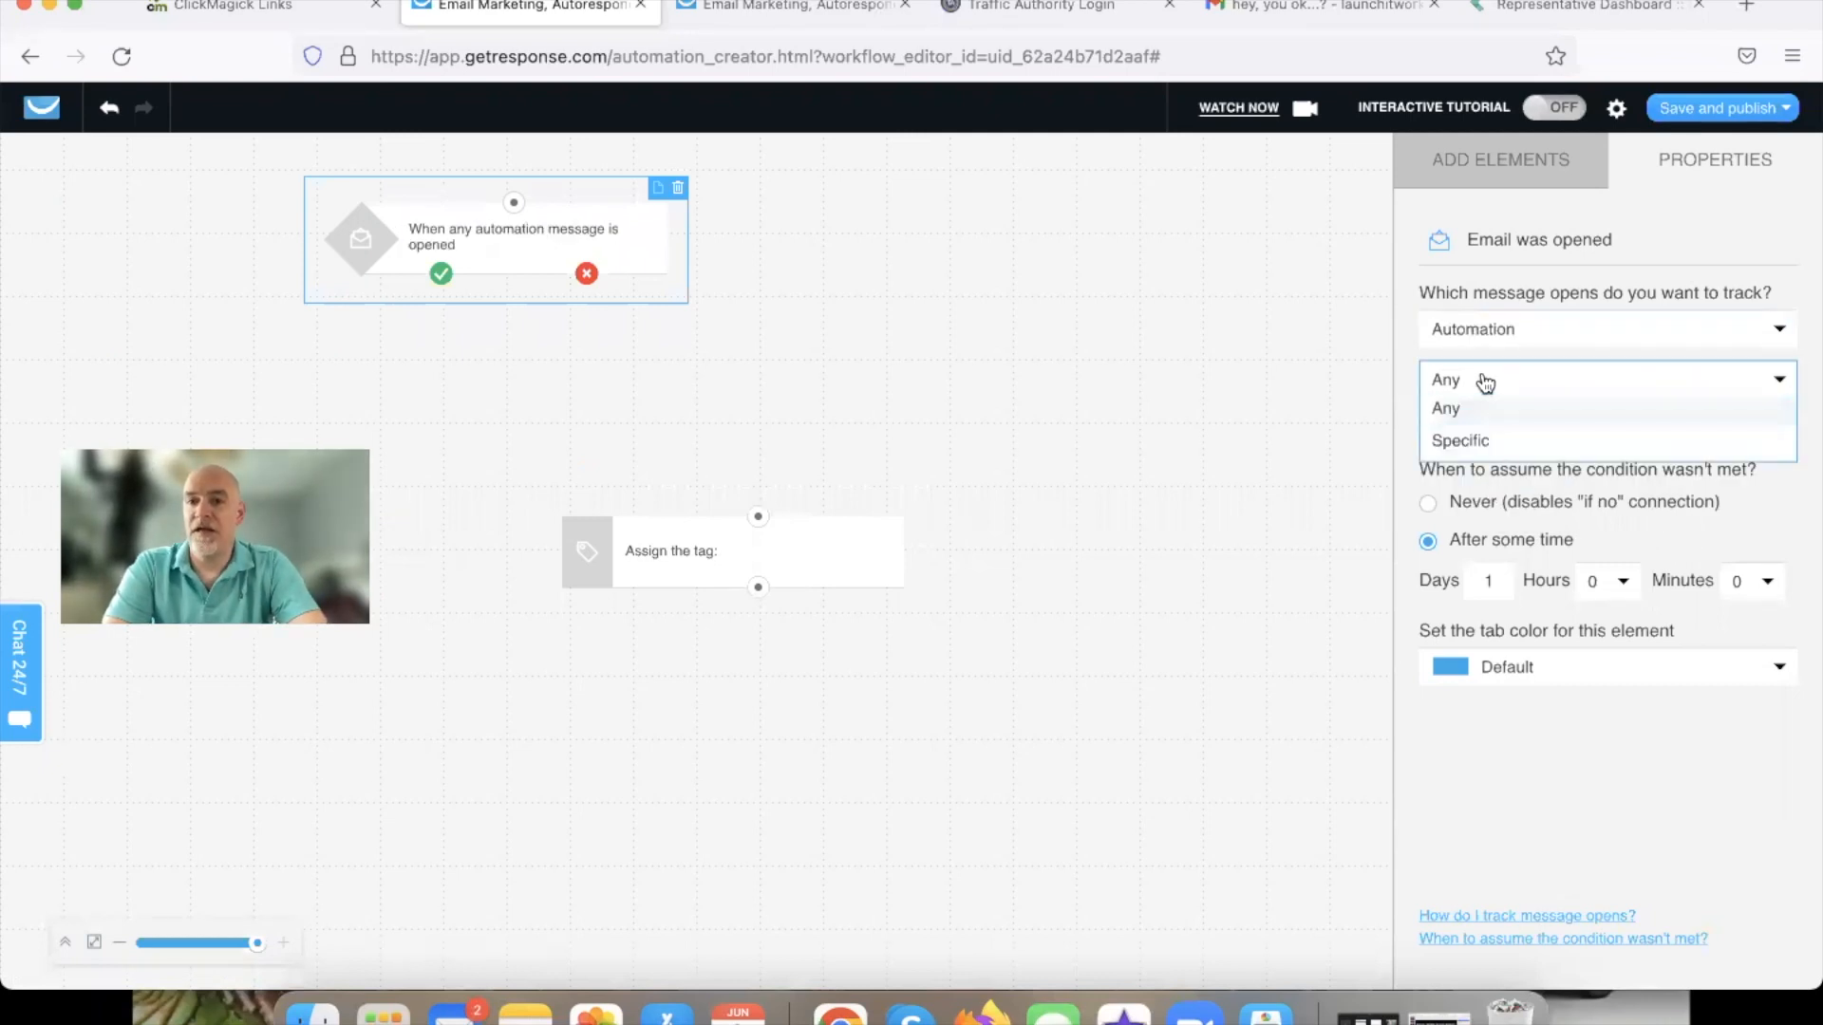
pyautogui.click(1481, 442)
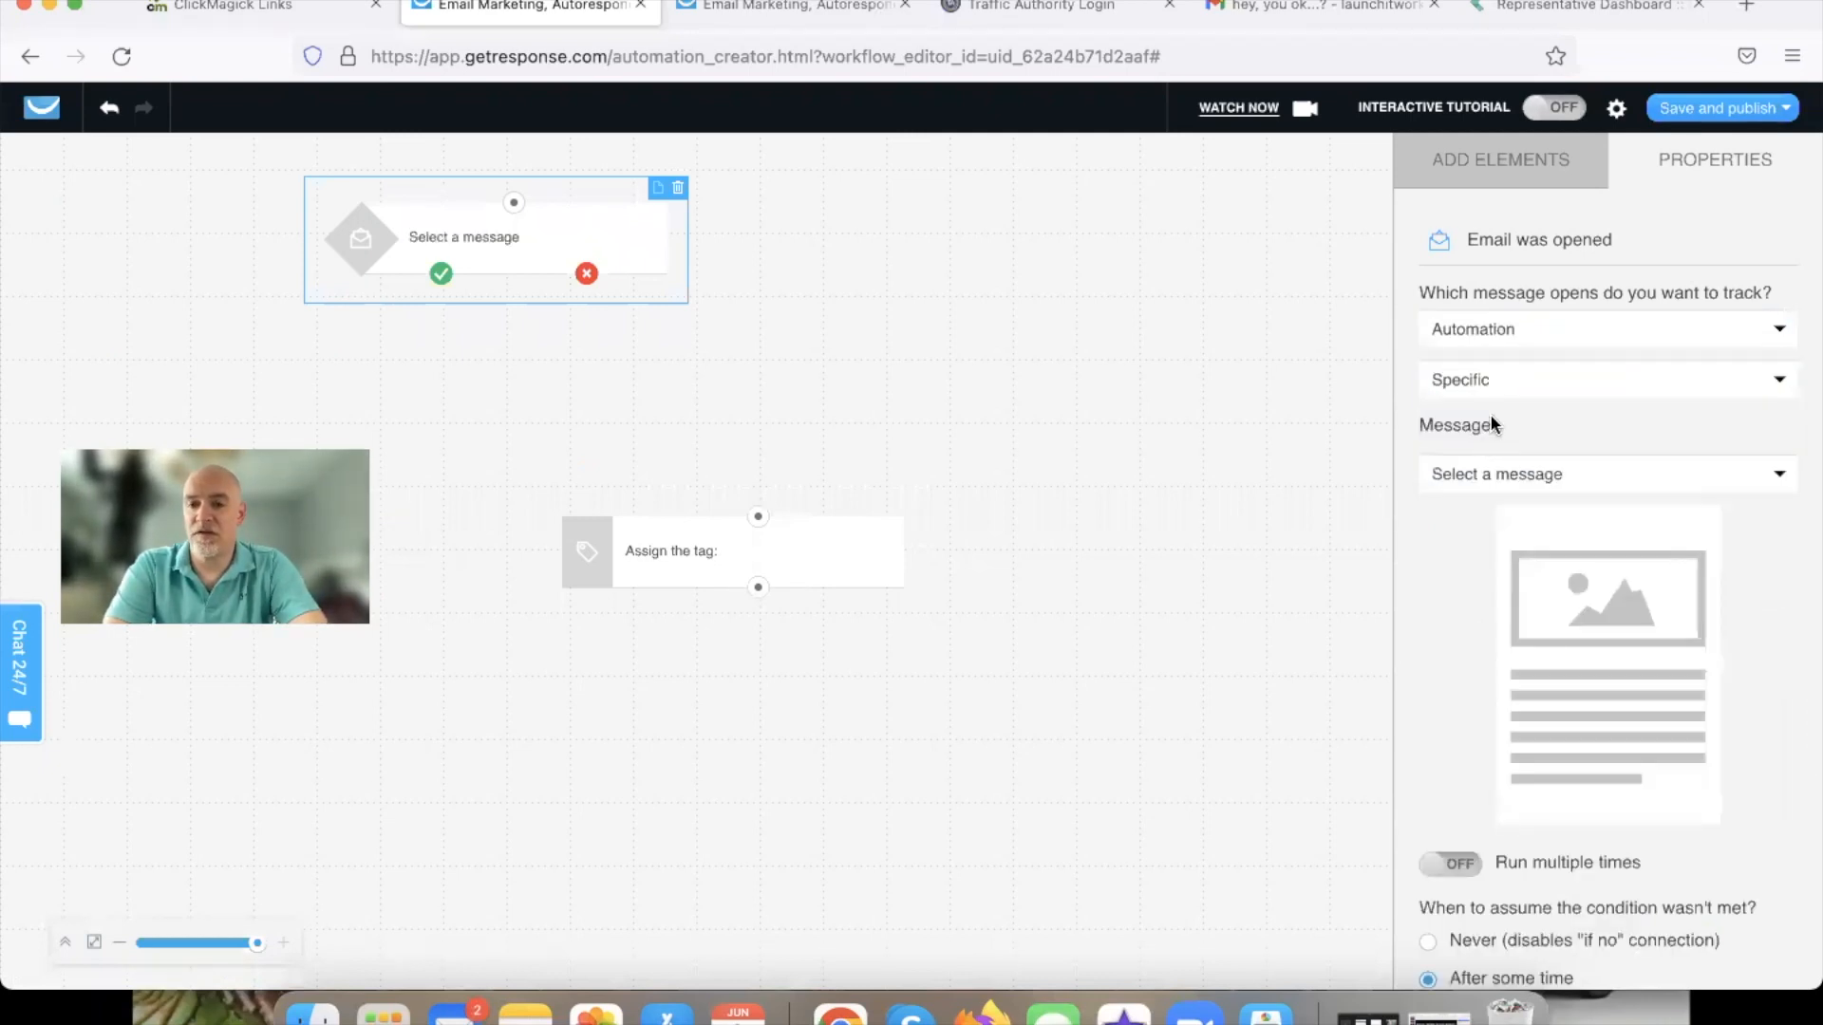
pyautogui.click(1486, 475)
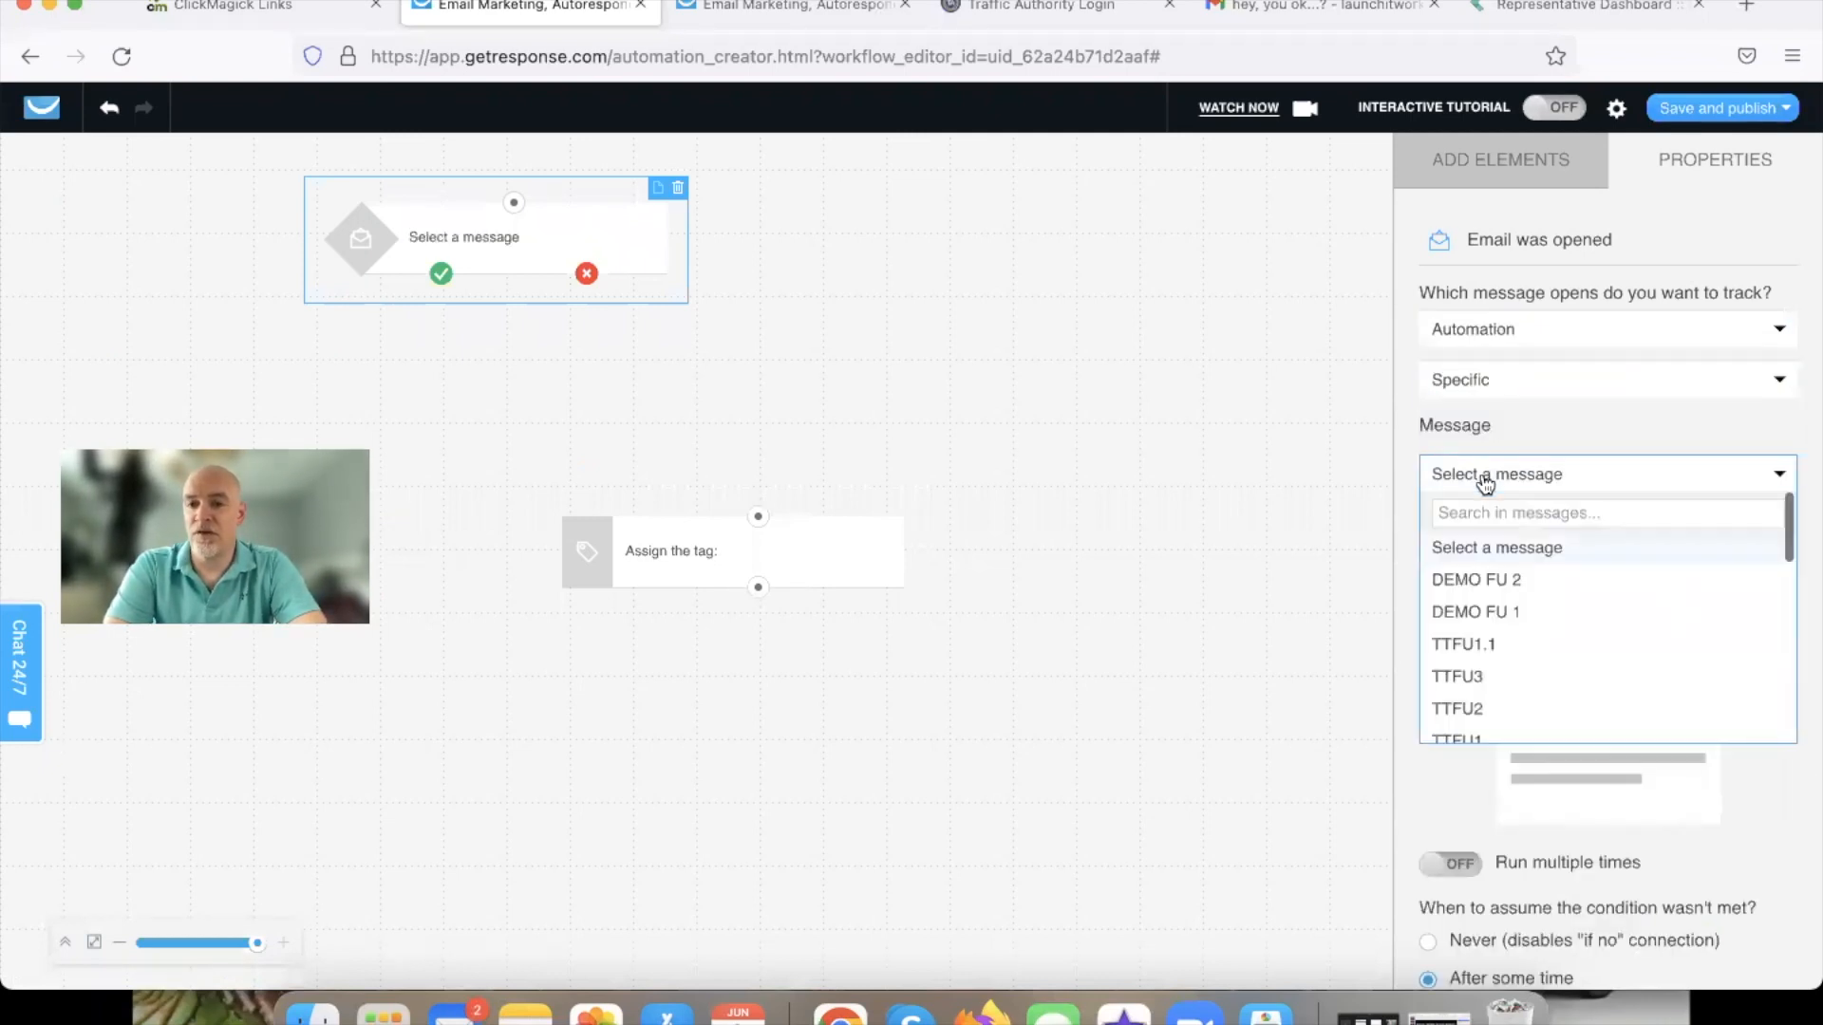
pyautogui.click(1470, 613)
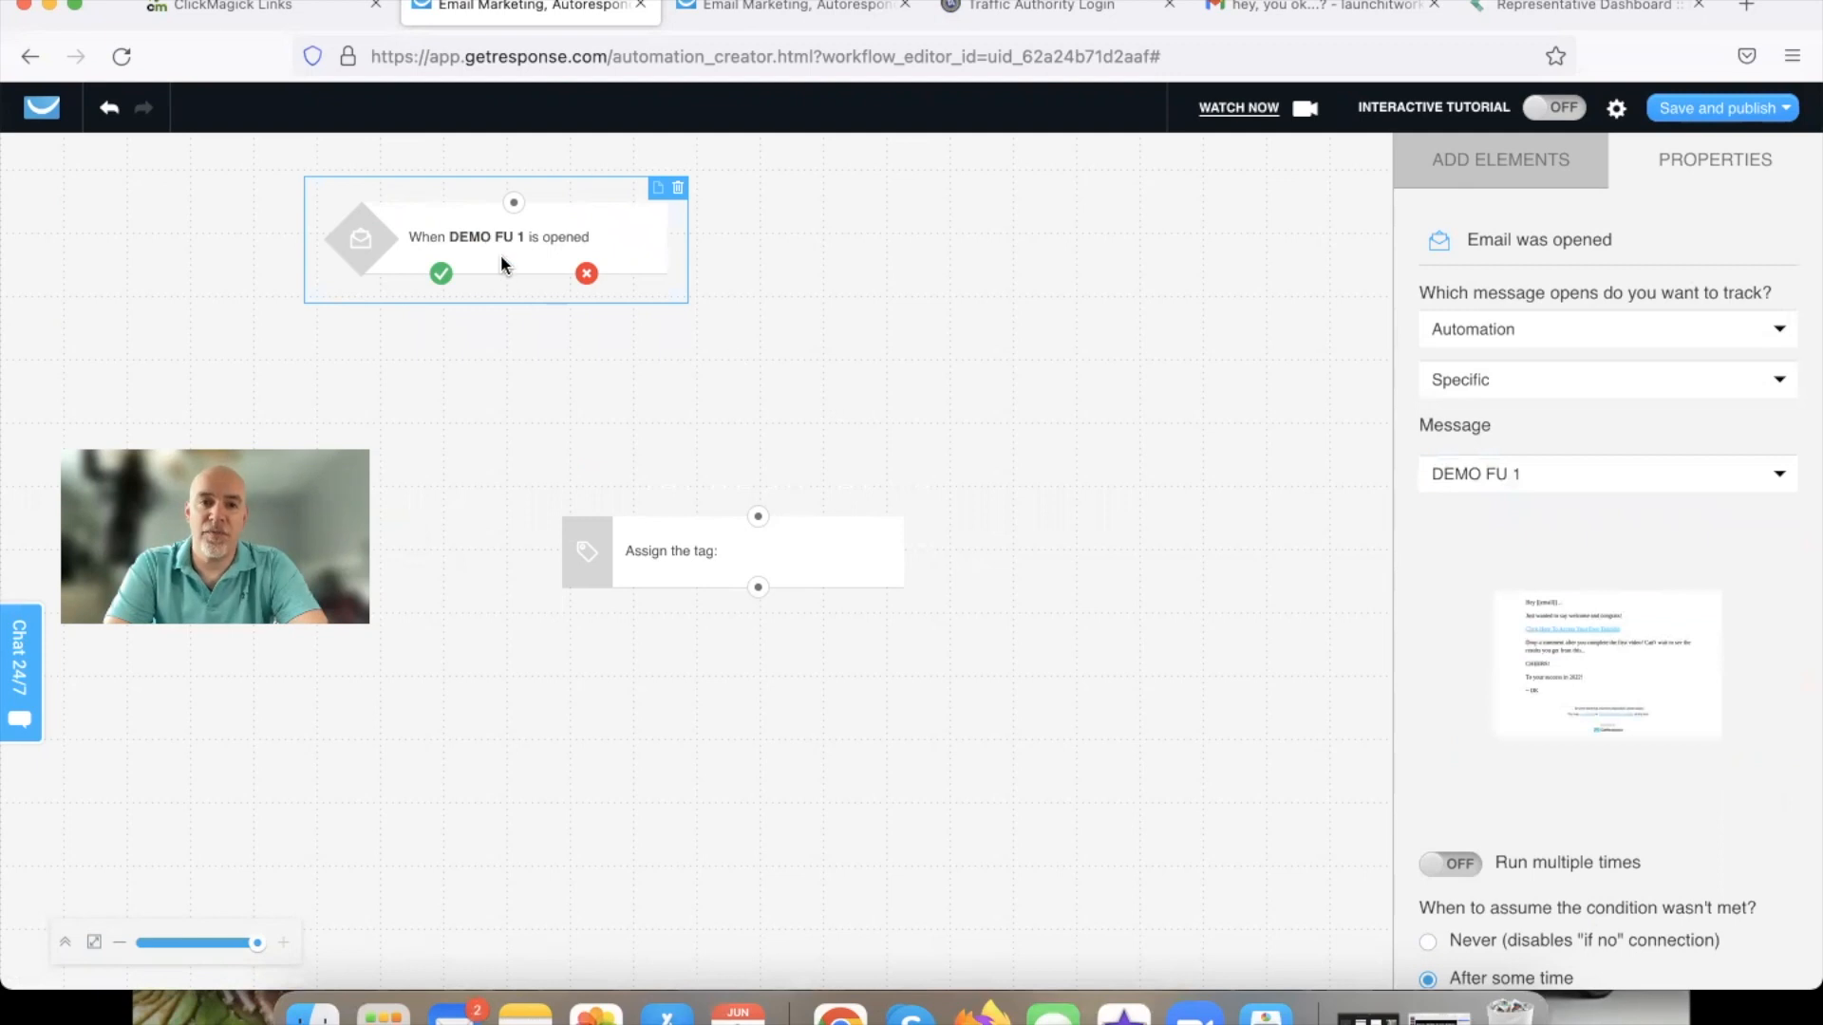
pyautogui.moveTo(441, 274); pyautogui.dragTo(757, 517)
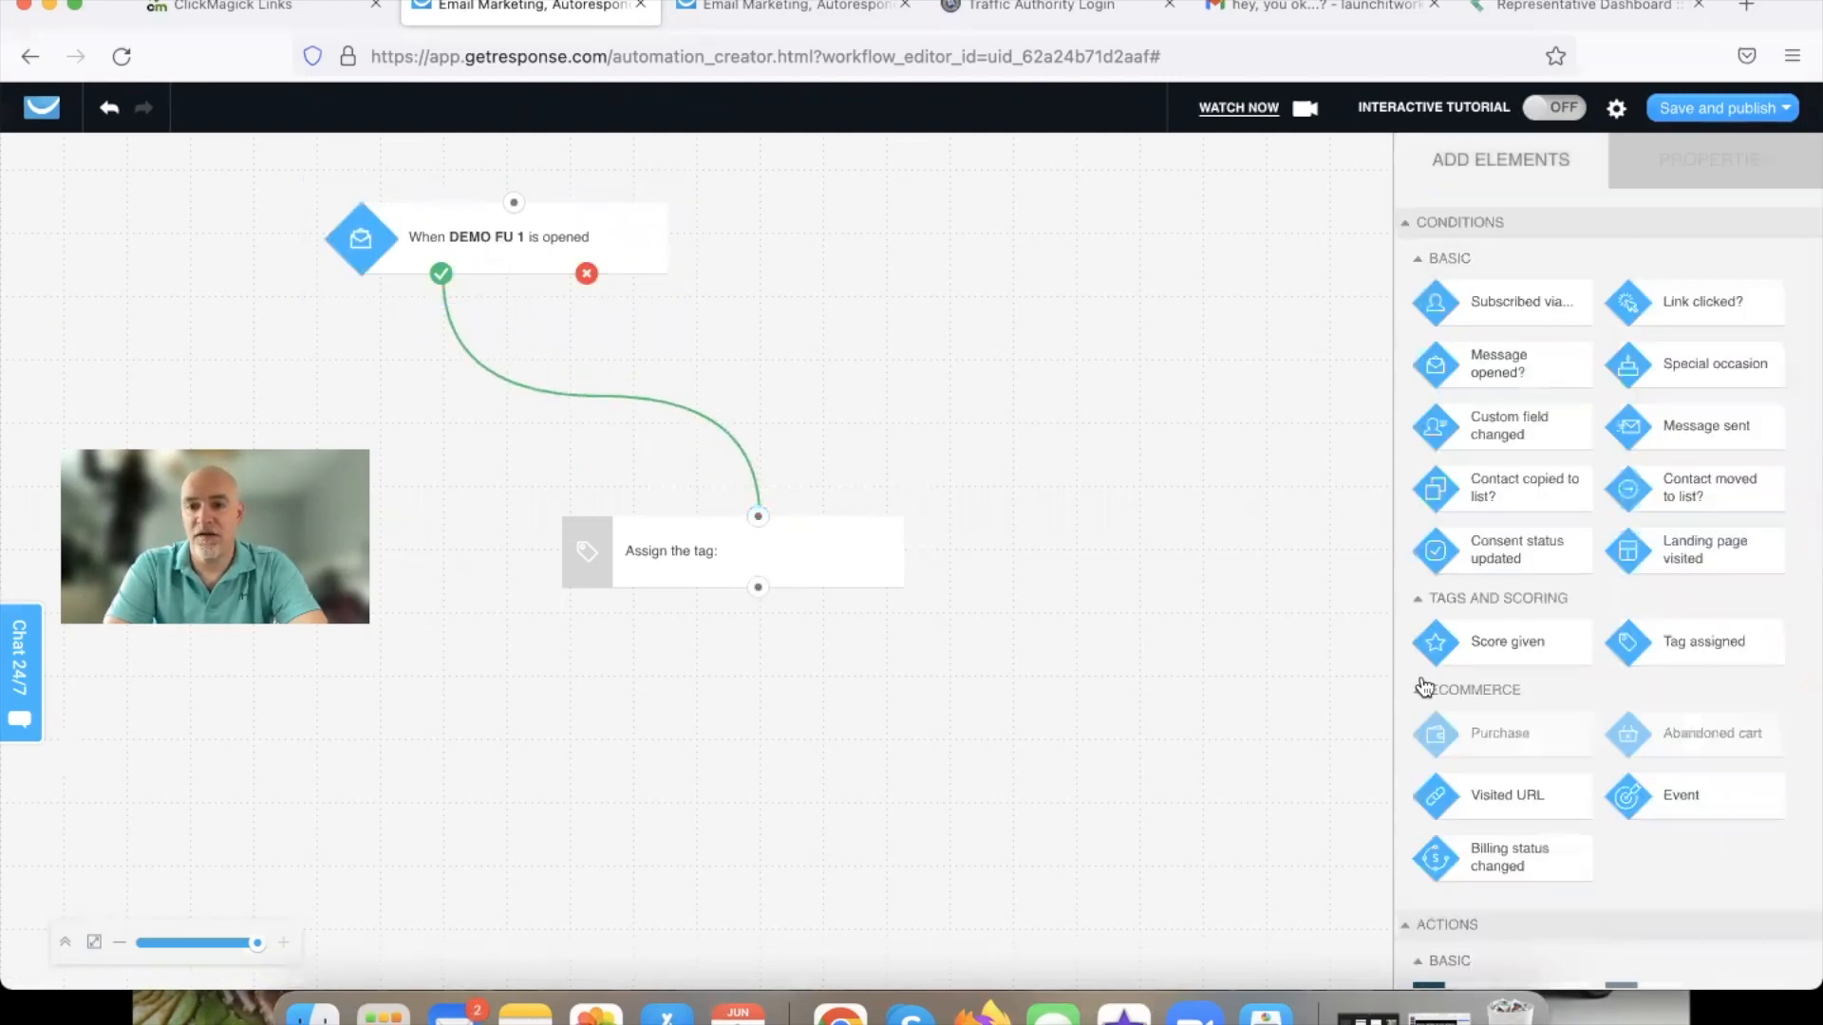
# Add a second Message opened condition beside the DEMO FU 1 condition and connect its yes branch to the same tag action.
pyautogui.scroll(-5, 1567, 704)
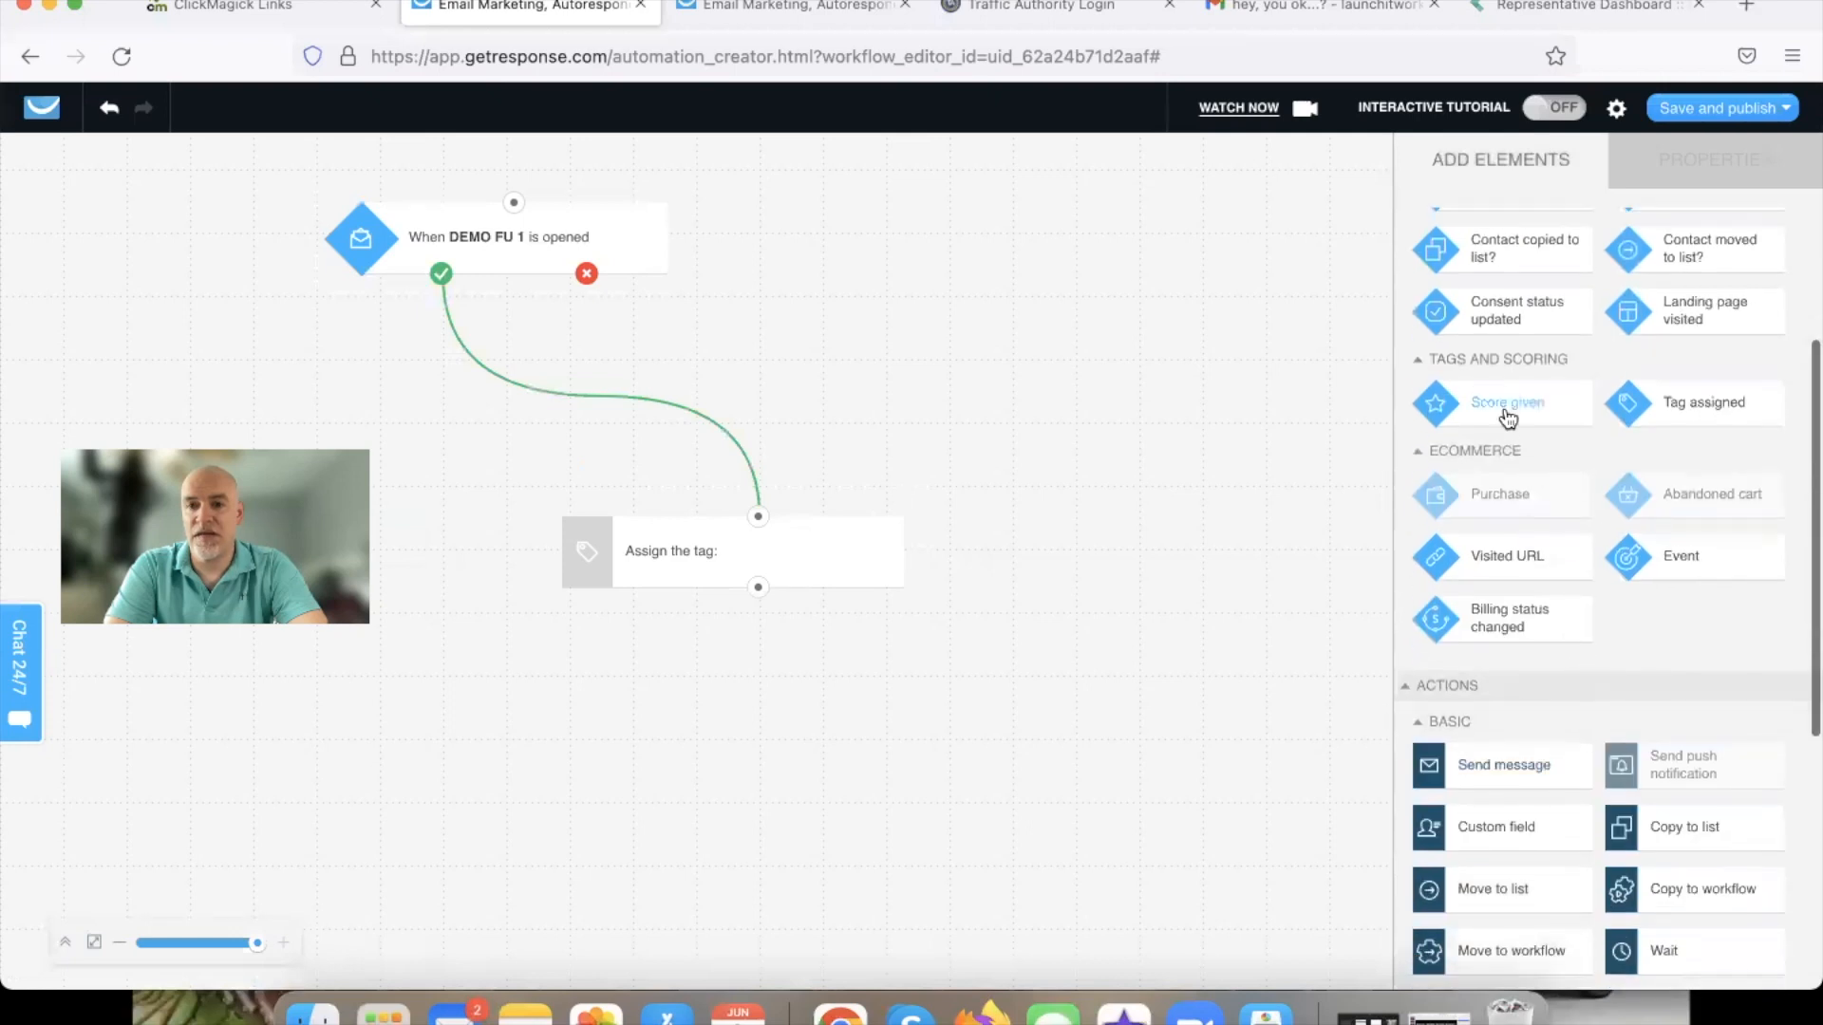
pyautogui.scroll(5, 1508, 417)
pyautogui.moveTo(1518, 379); pyautogui.dragTo(988, 194)
pyautogui.moveTo(933, 284); pyautogui.dragTo(758, 516)
pyautogui.click(934, 323)
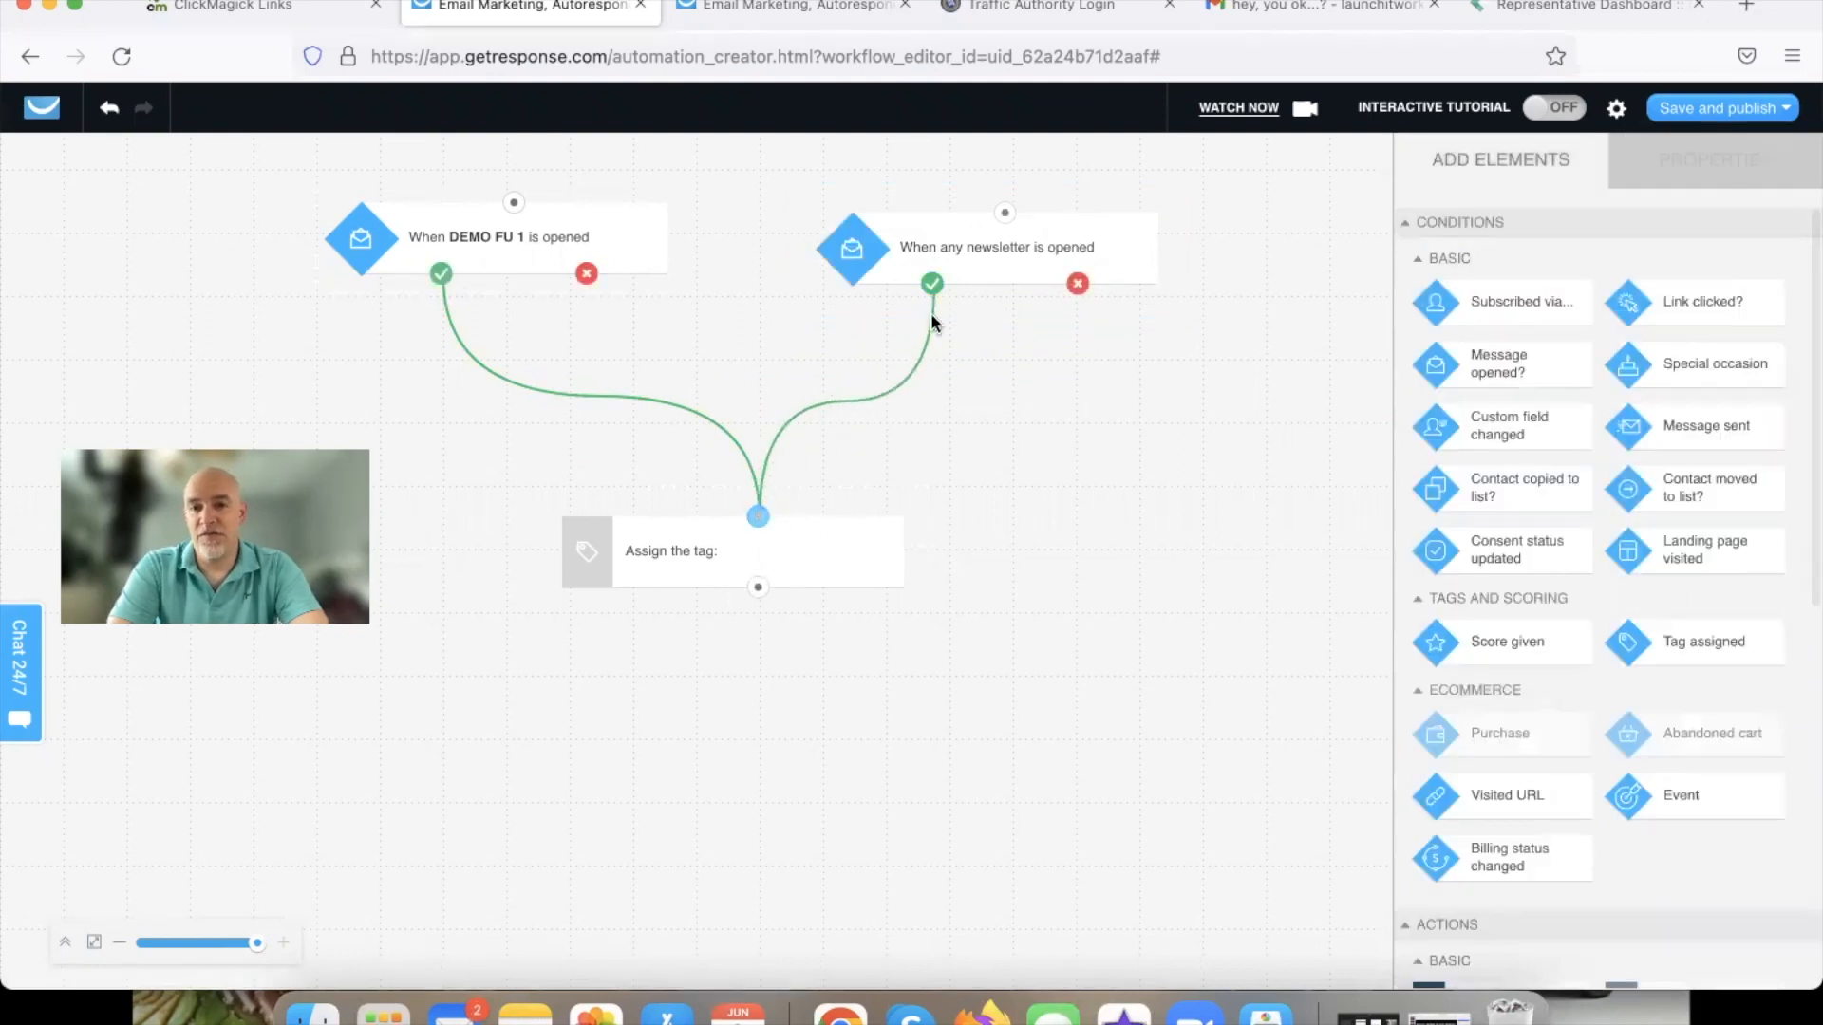
# Set the second Message opened condition to track the specific automation message DEMO FU 2.
pyautogui.click(988, 245)
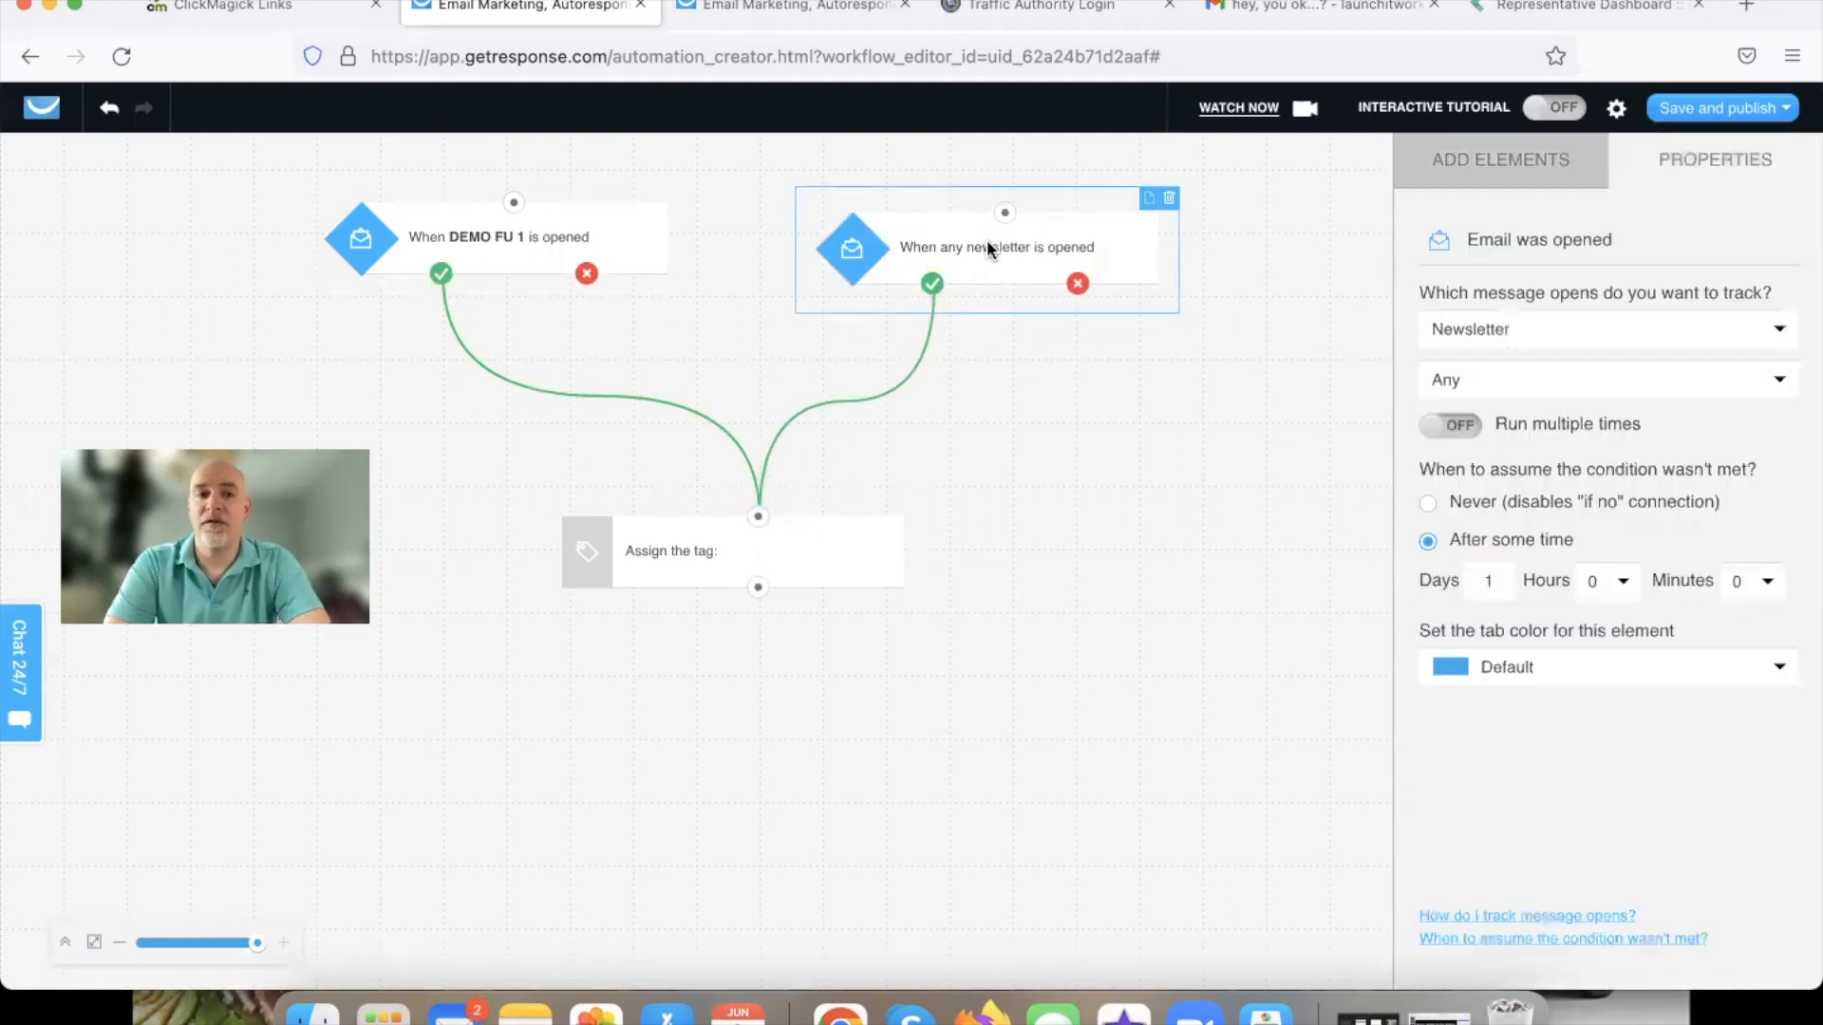
pyautogui.click(1546, 333)
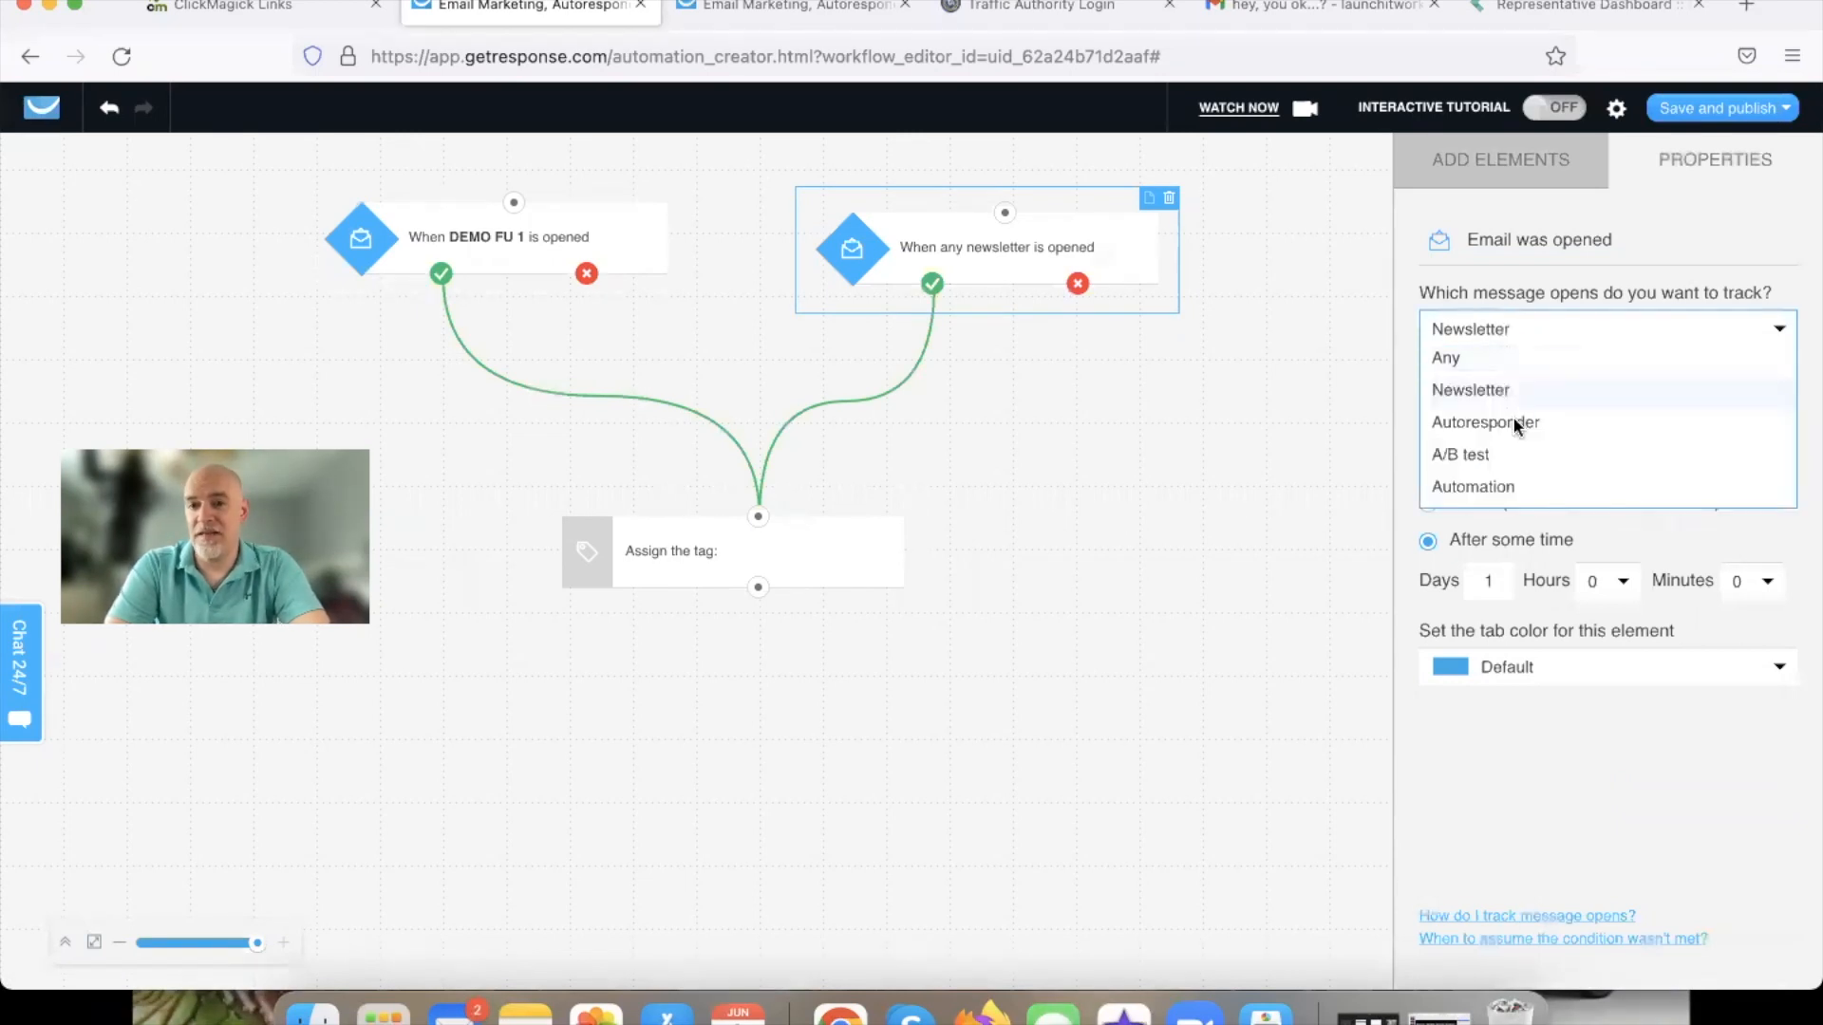
pyautogui.click(1483, 491)
pyautogui.click(1470, 384)
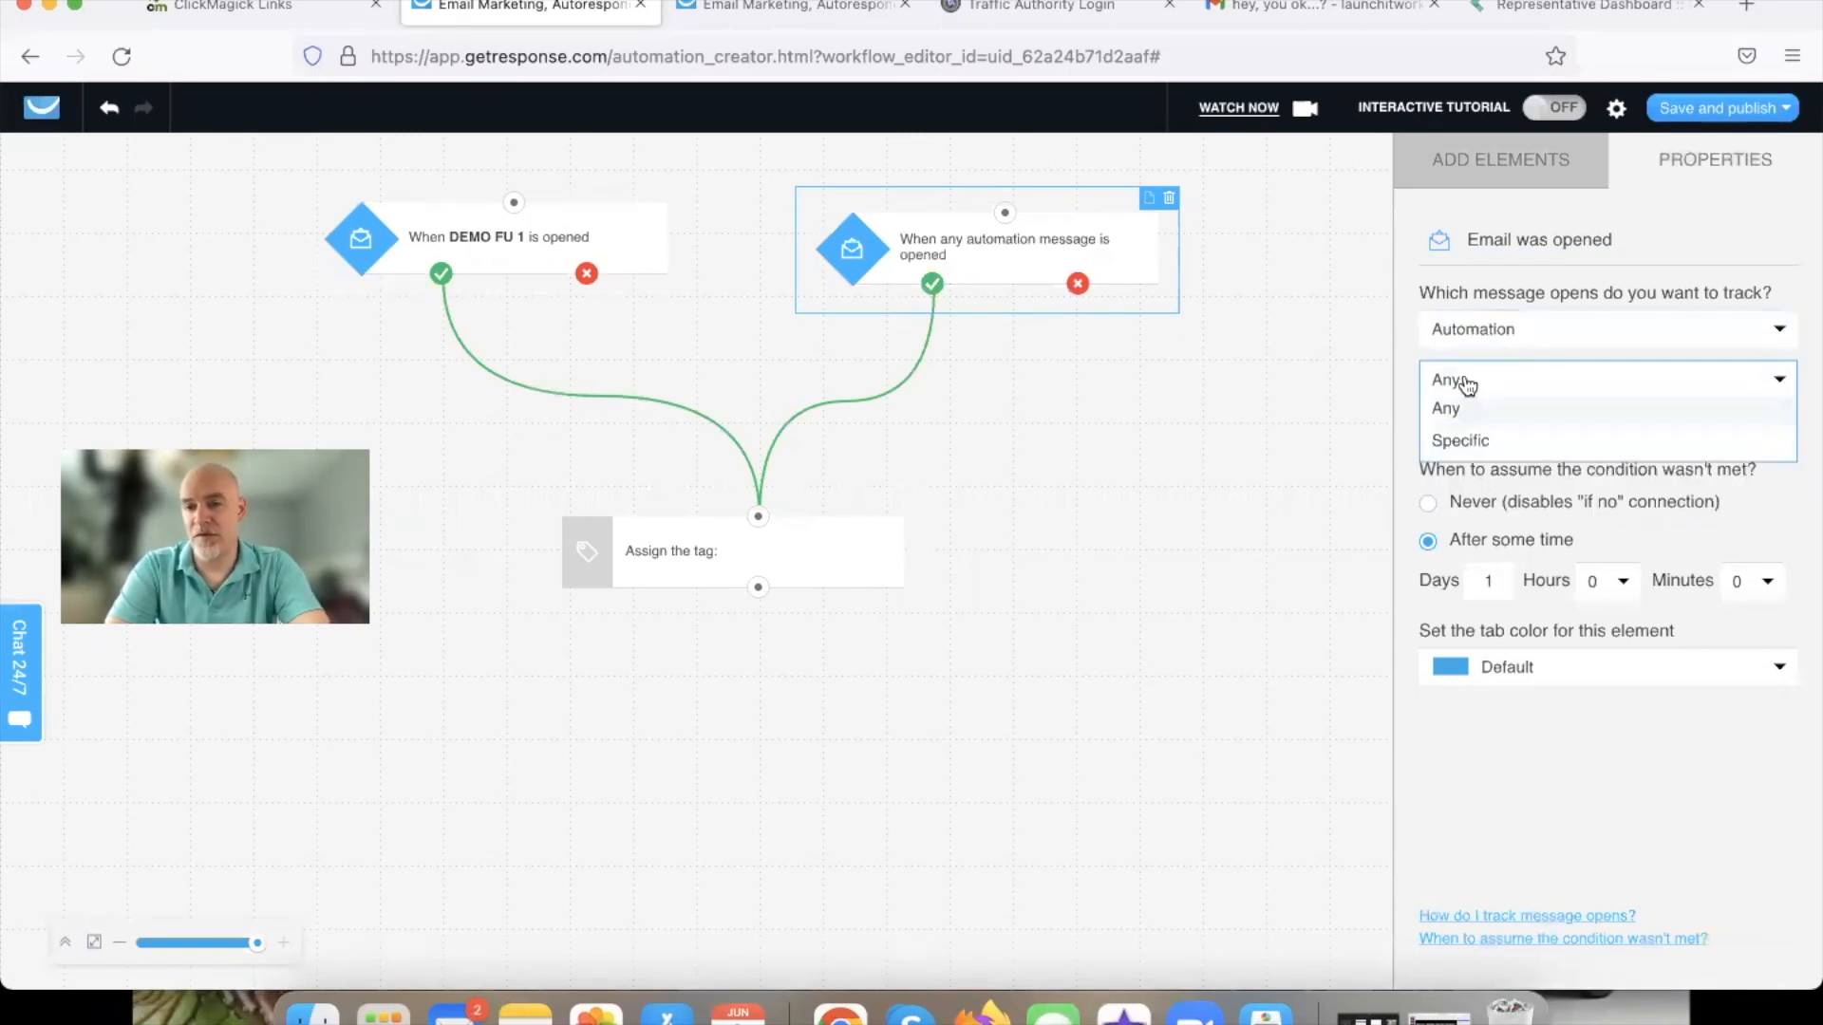
pyautogui.click(1462, 443)
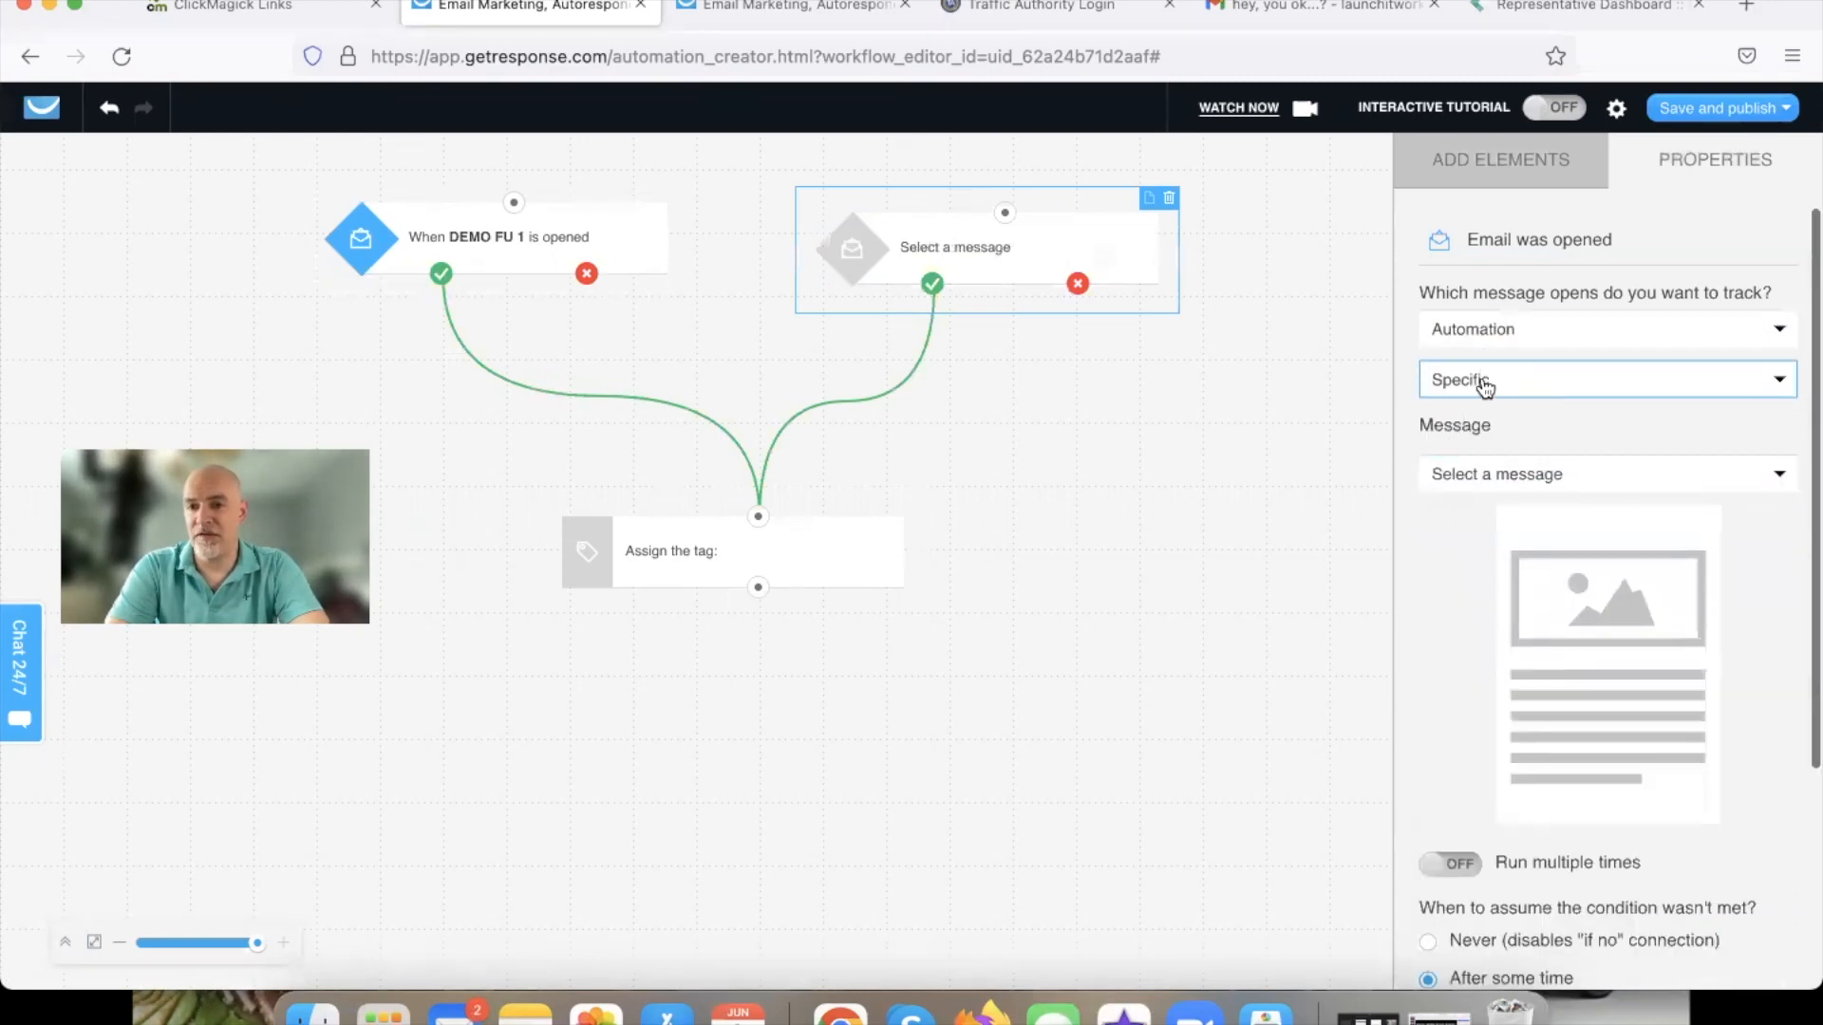
pyautogui.click(1478, 477)
pyautogui.click(1470, 579)
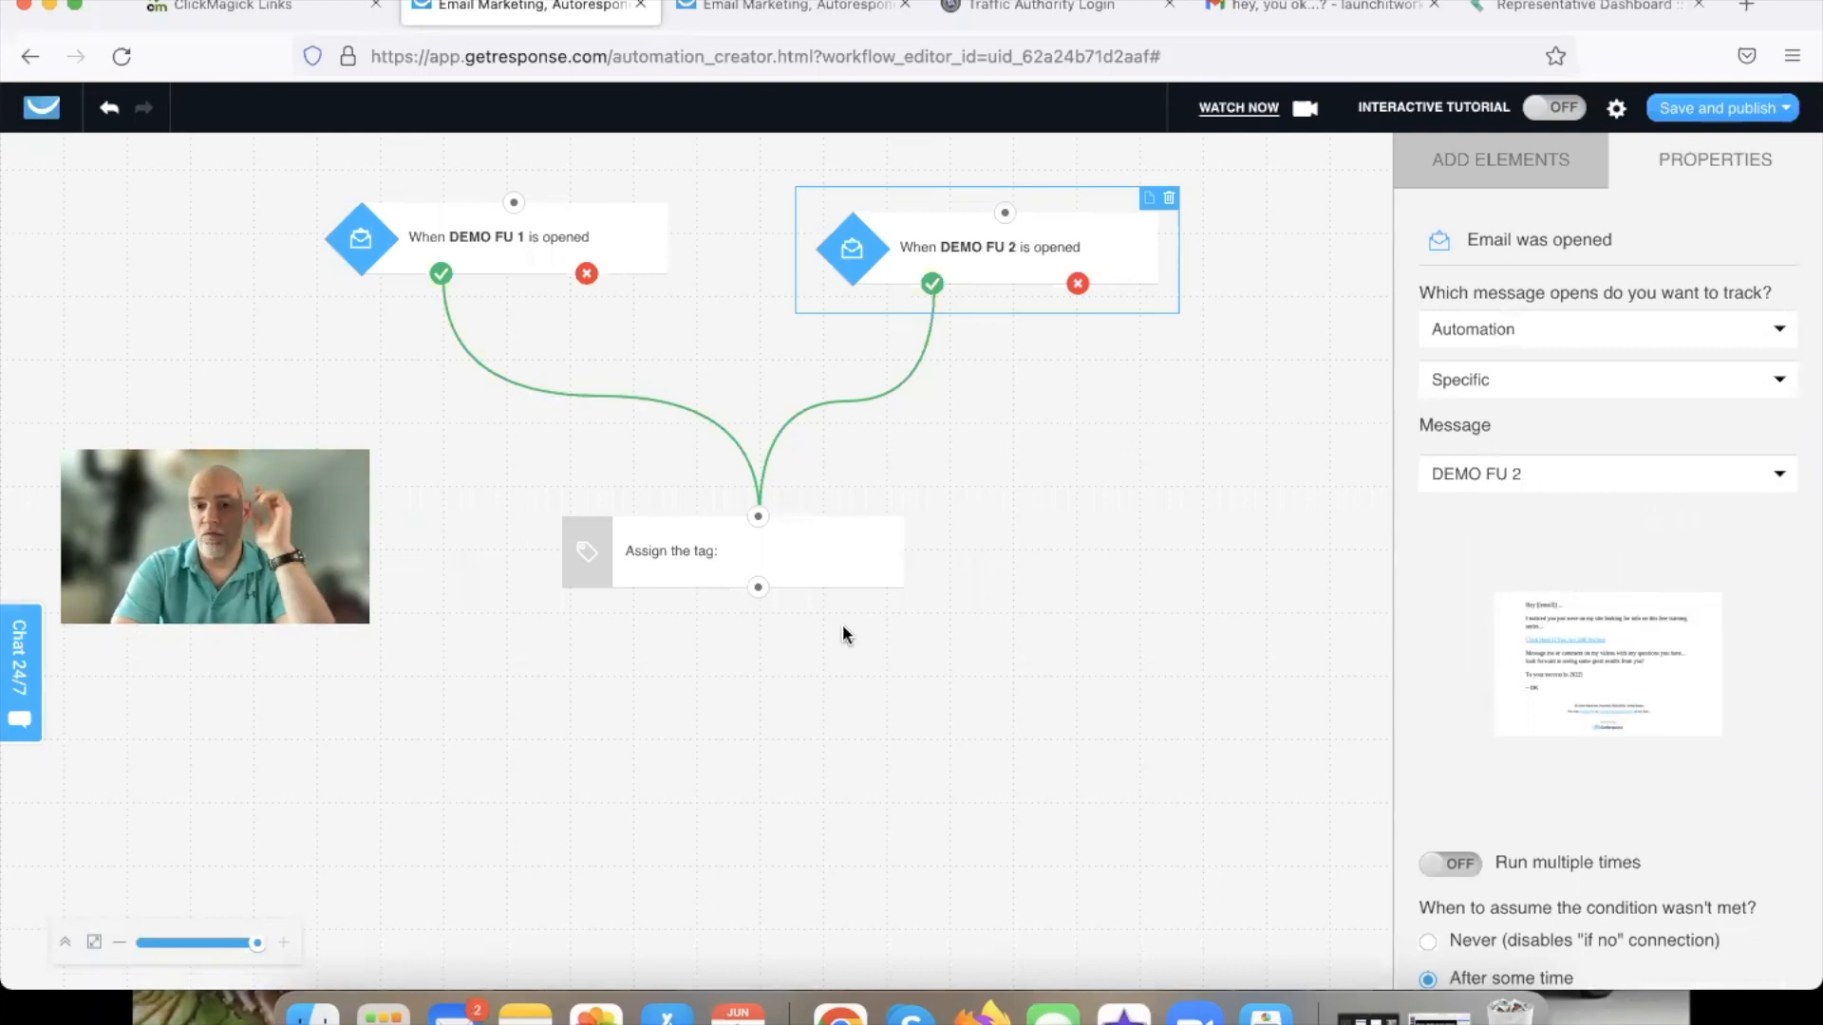
# Create the tag DEMOOPENS for the tag action to assign, and save and publish the workflow.
pyautogui.click(757, 558)
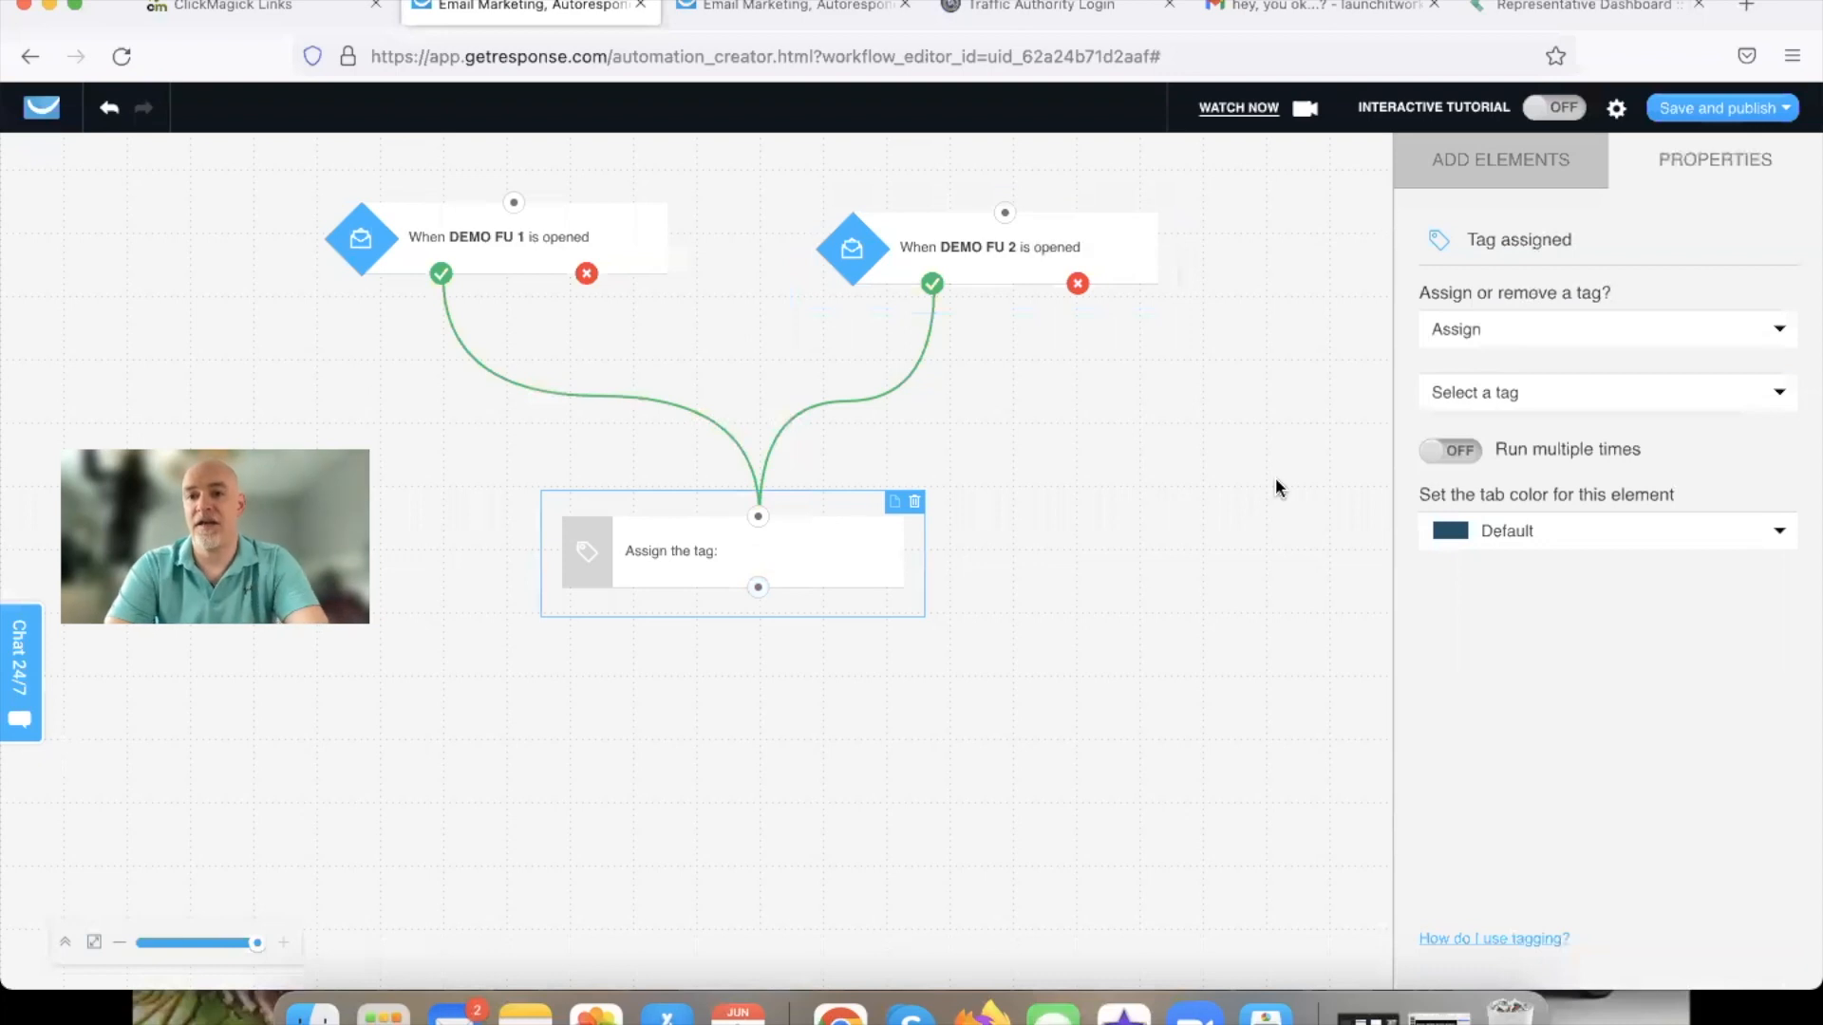
pyautogui.click(1534, 407)
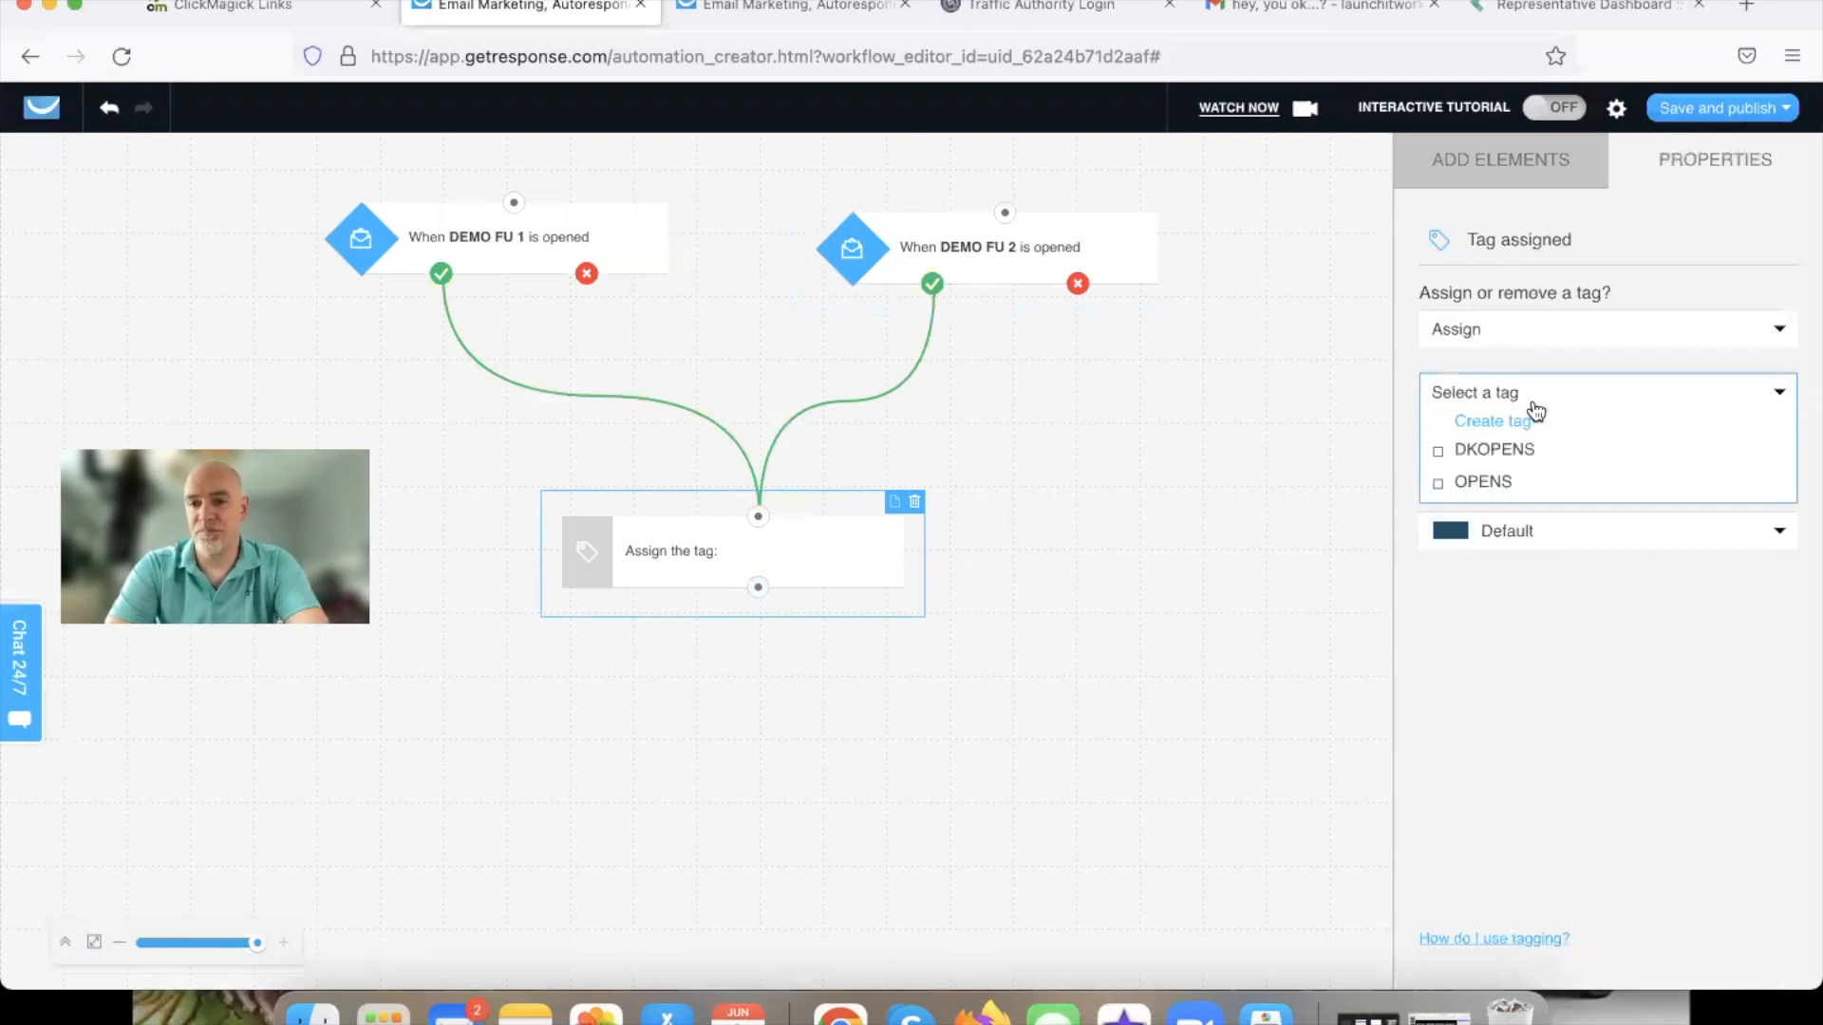
pyautogui.click(1481, 423)
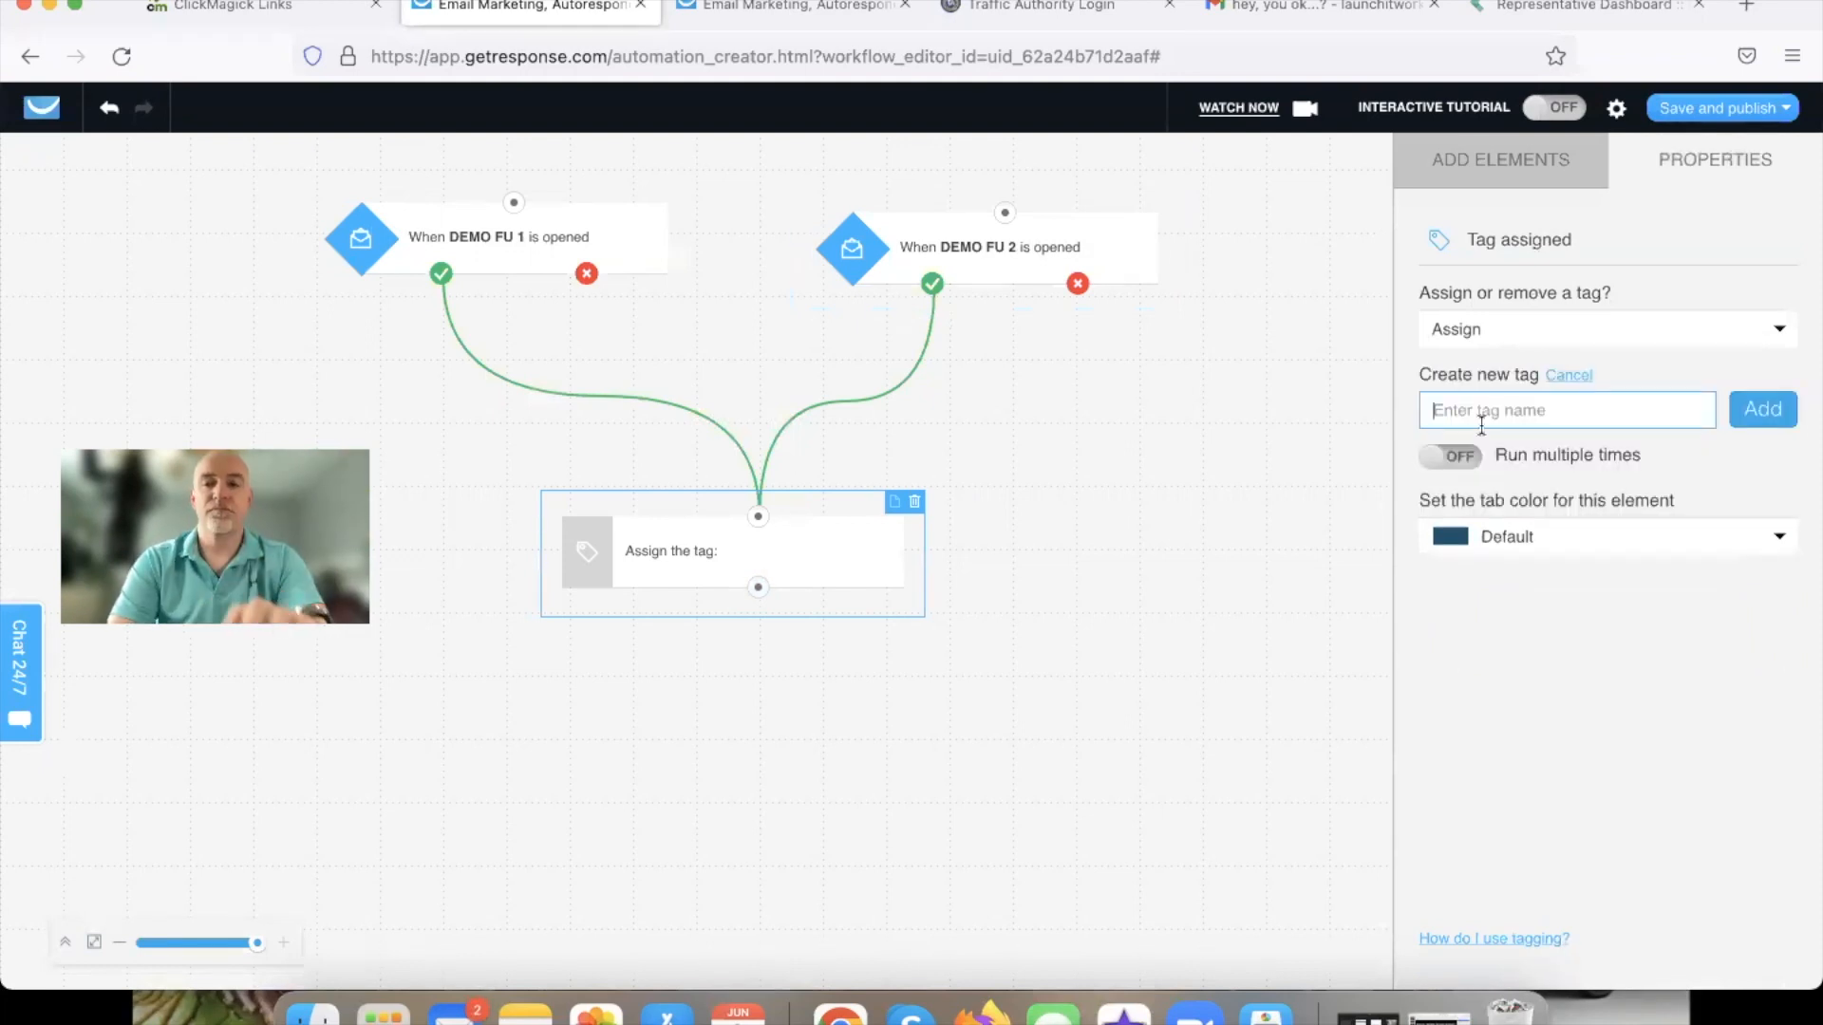
pyautogui.write('DEMO')
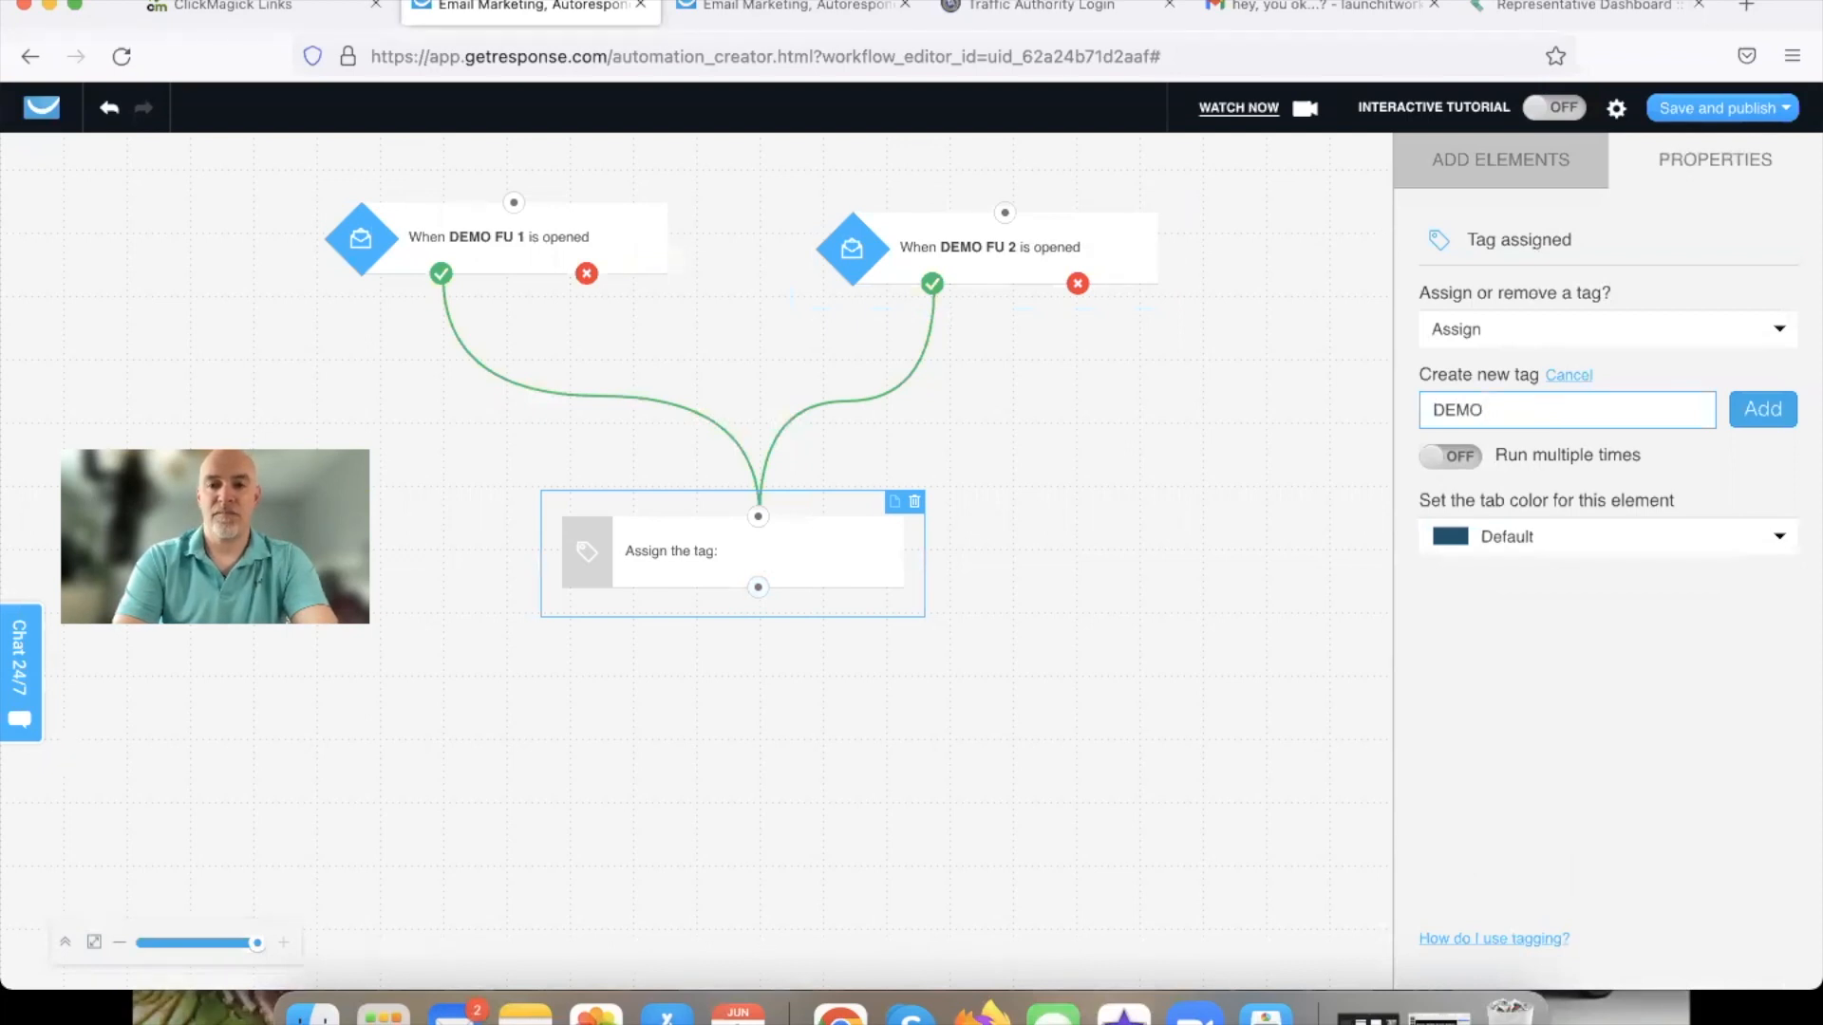
pyautogui.write('OPENS')
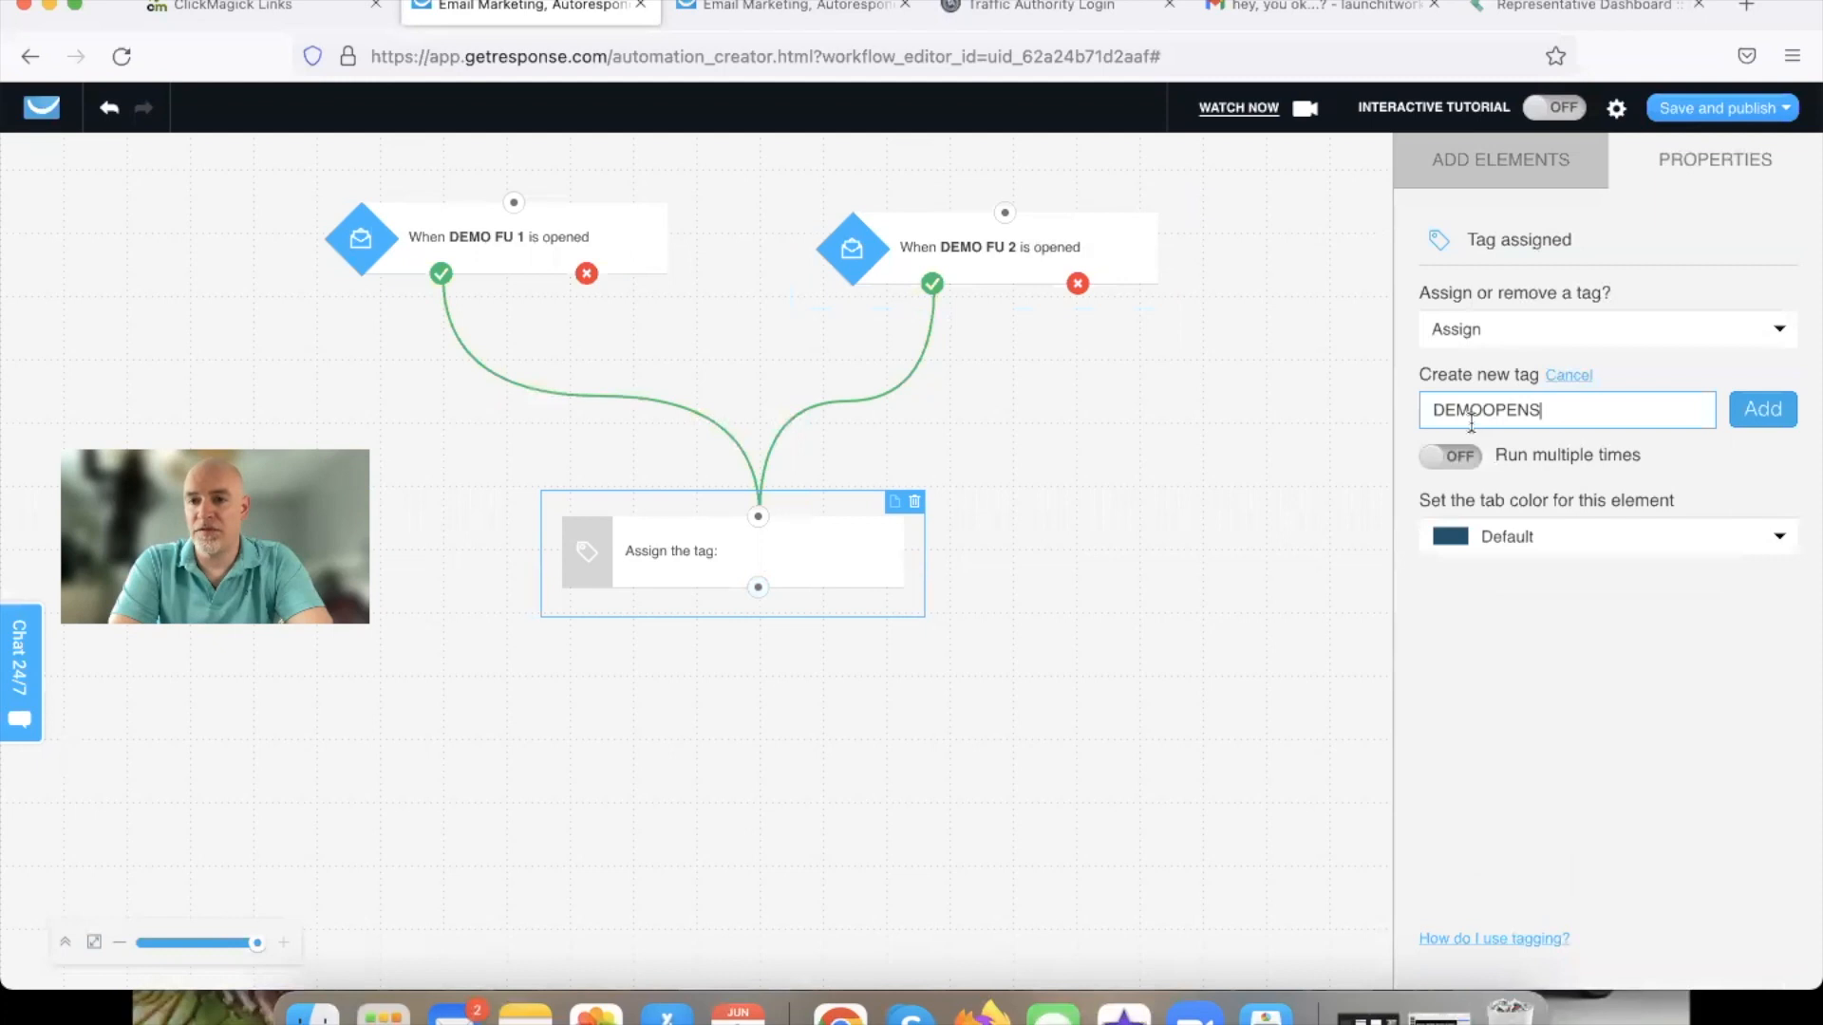
pyautogui.click(1746, 412)
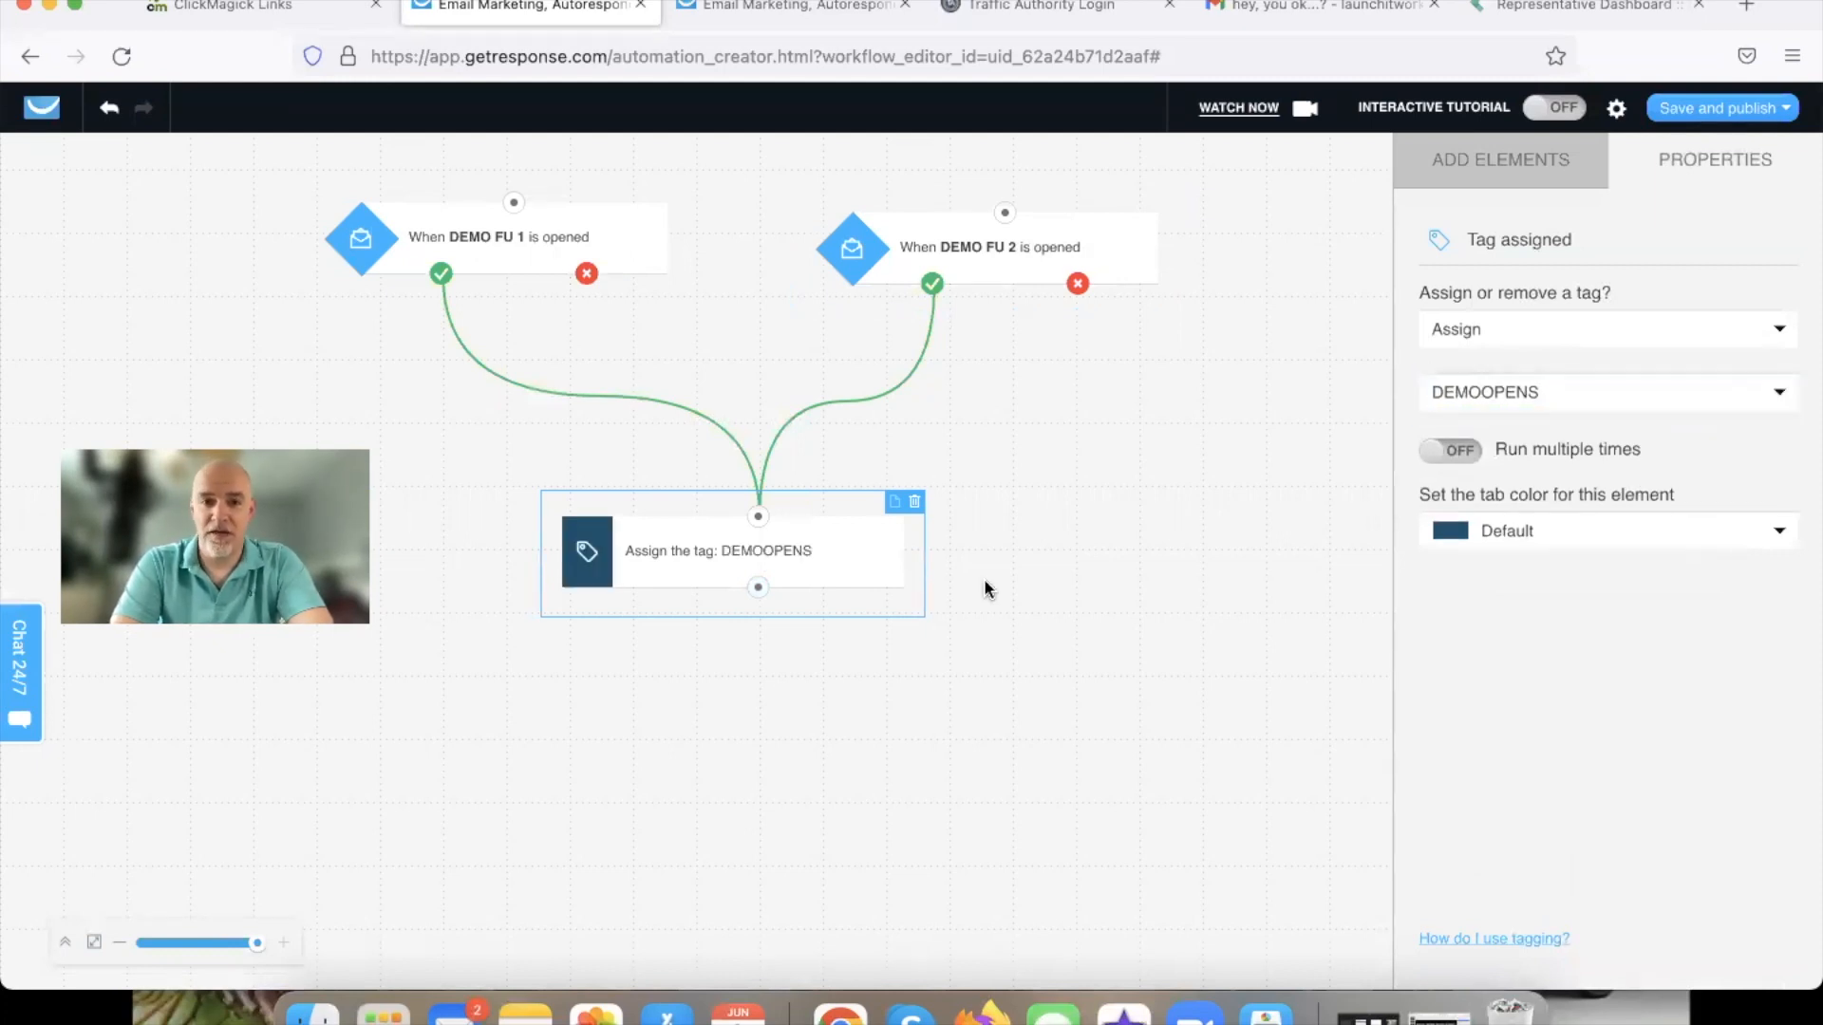
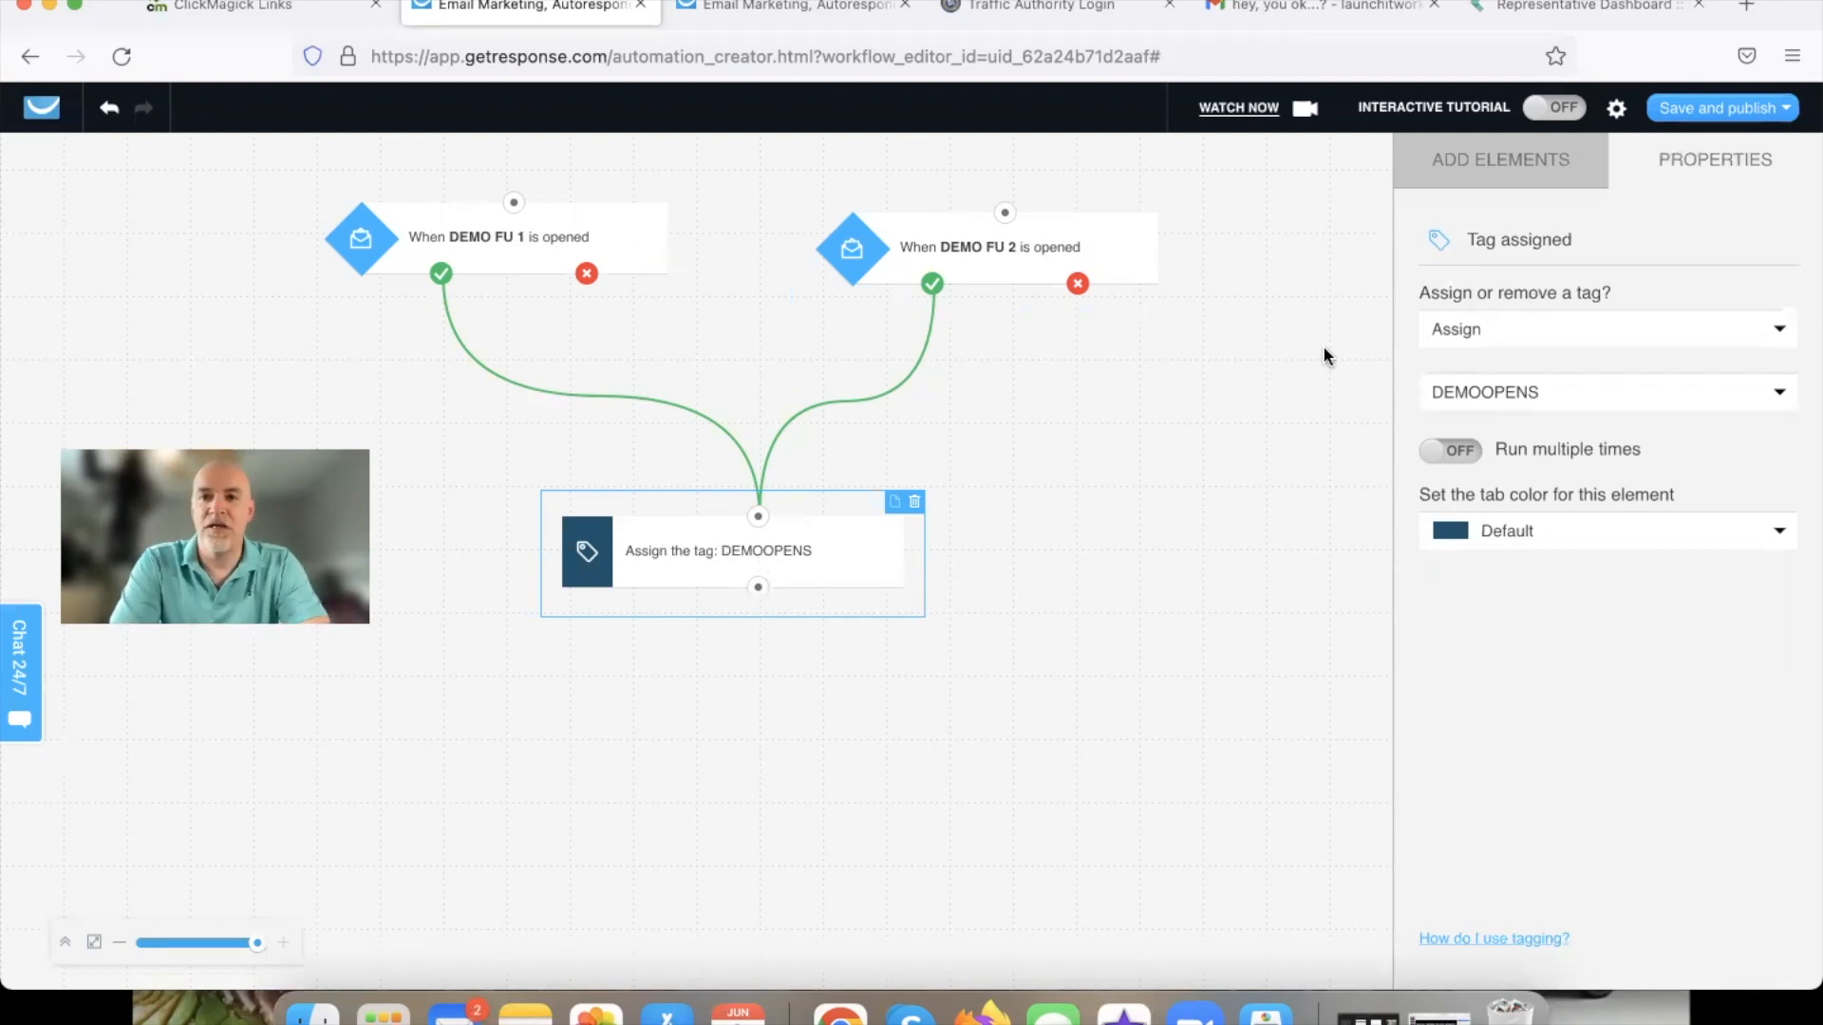
pyautogui.click(1719, 111)
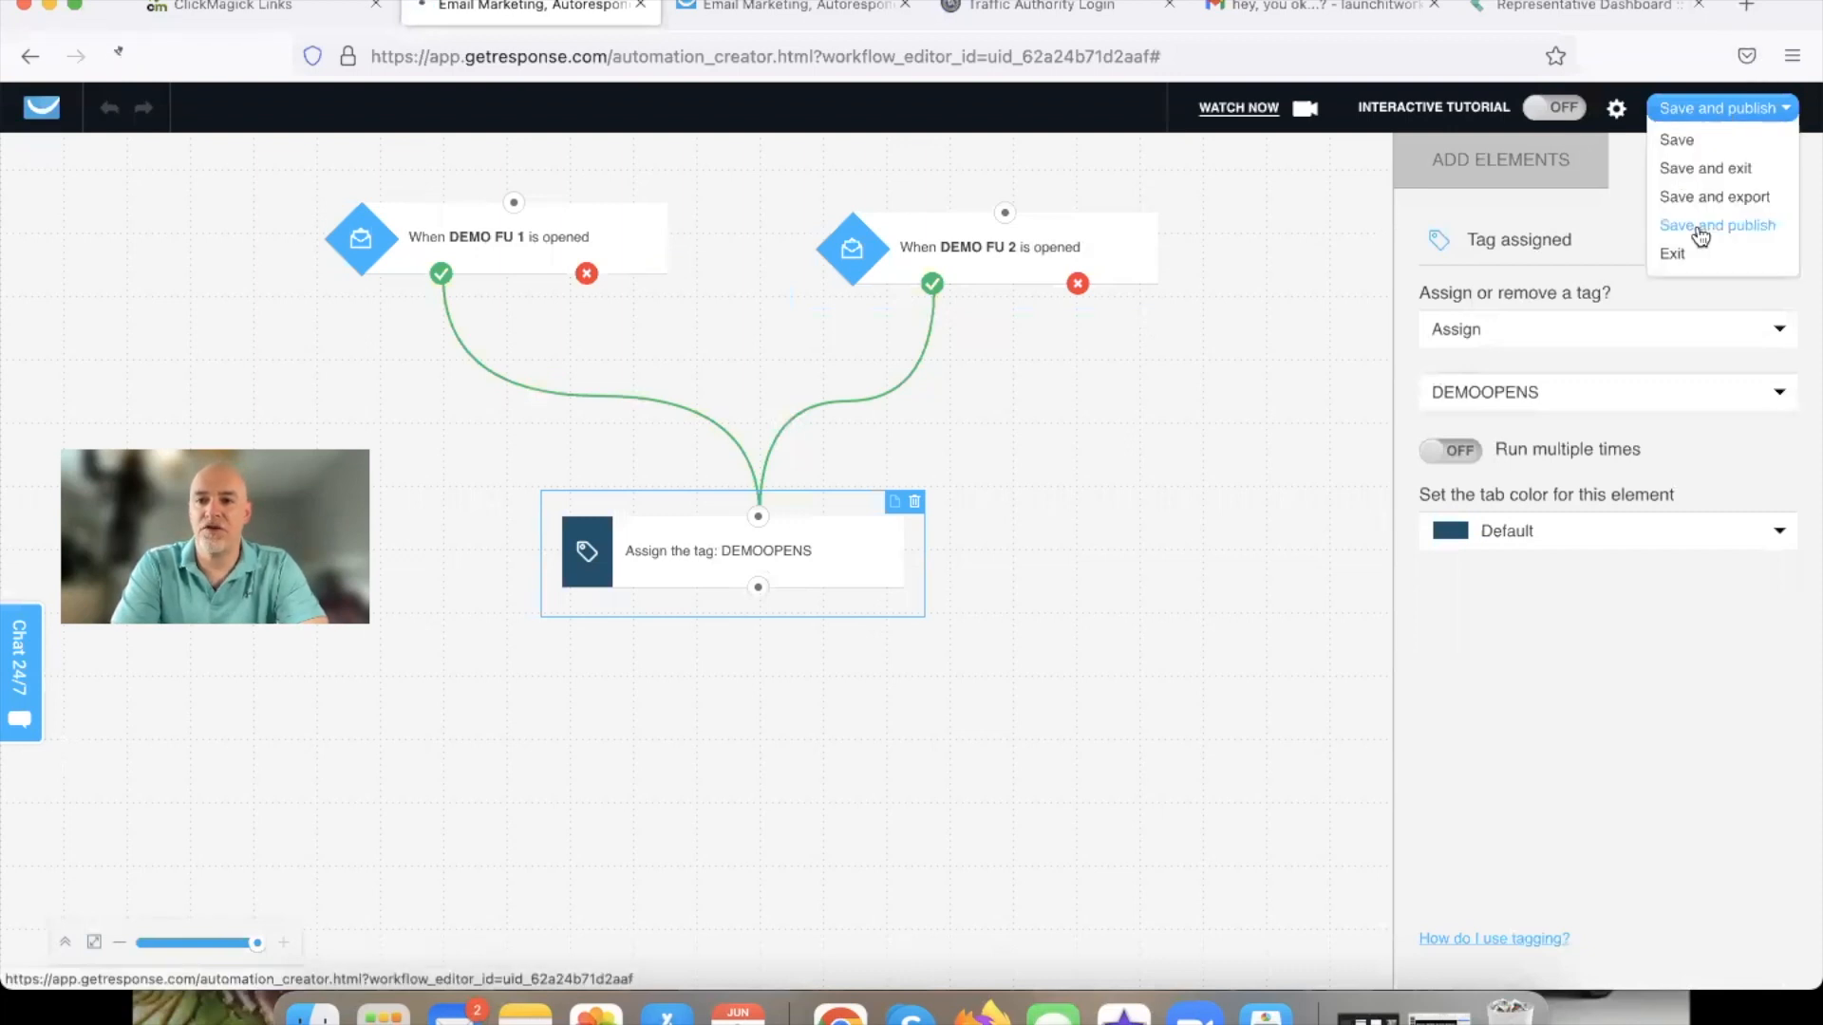
pyautogui.click(1698, 225)
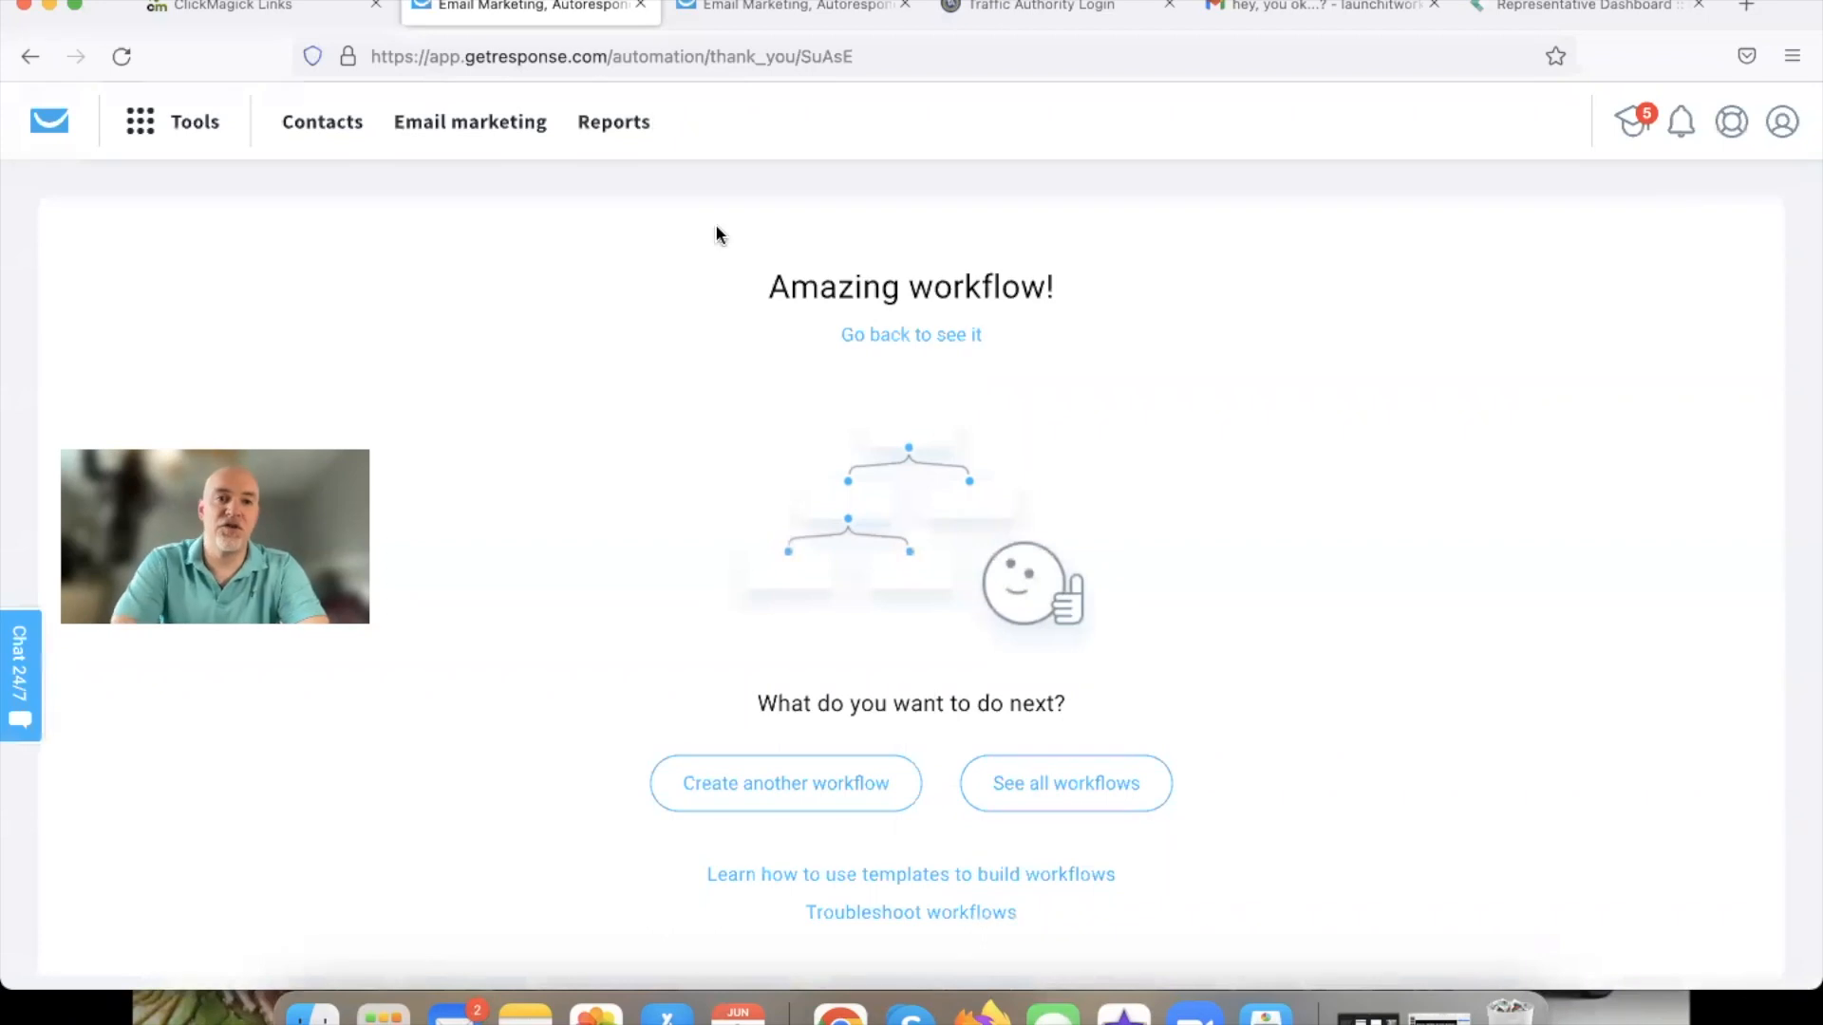
# Open the list of automation workflows, and switch to the Google Docs course outline to review the Day THREE workflow items.
pyautogui.click(147, 138)
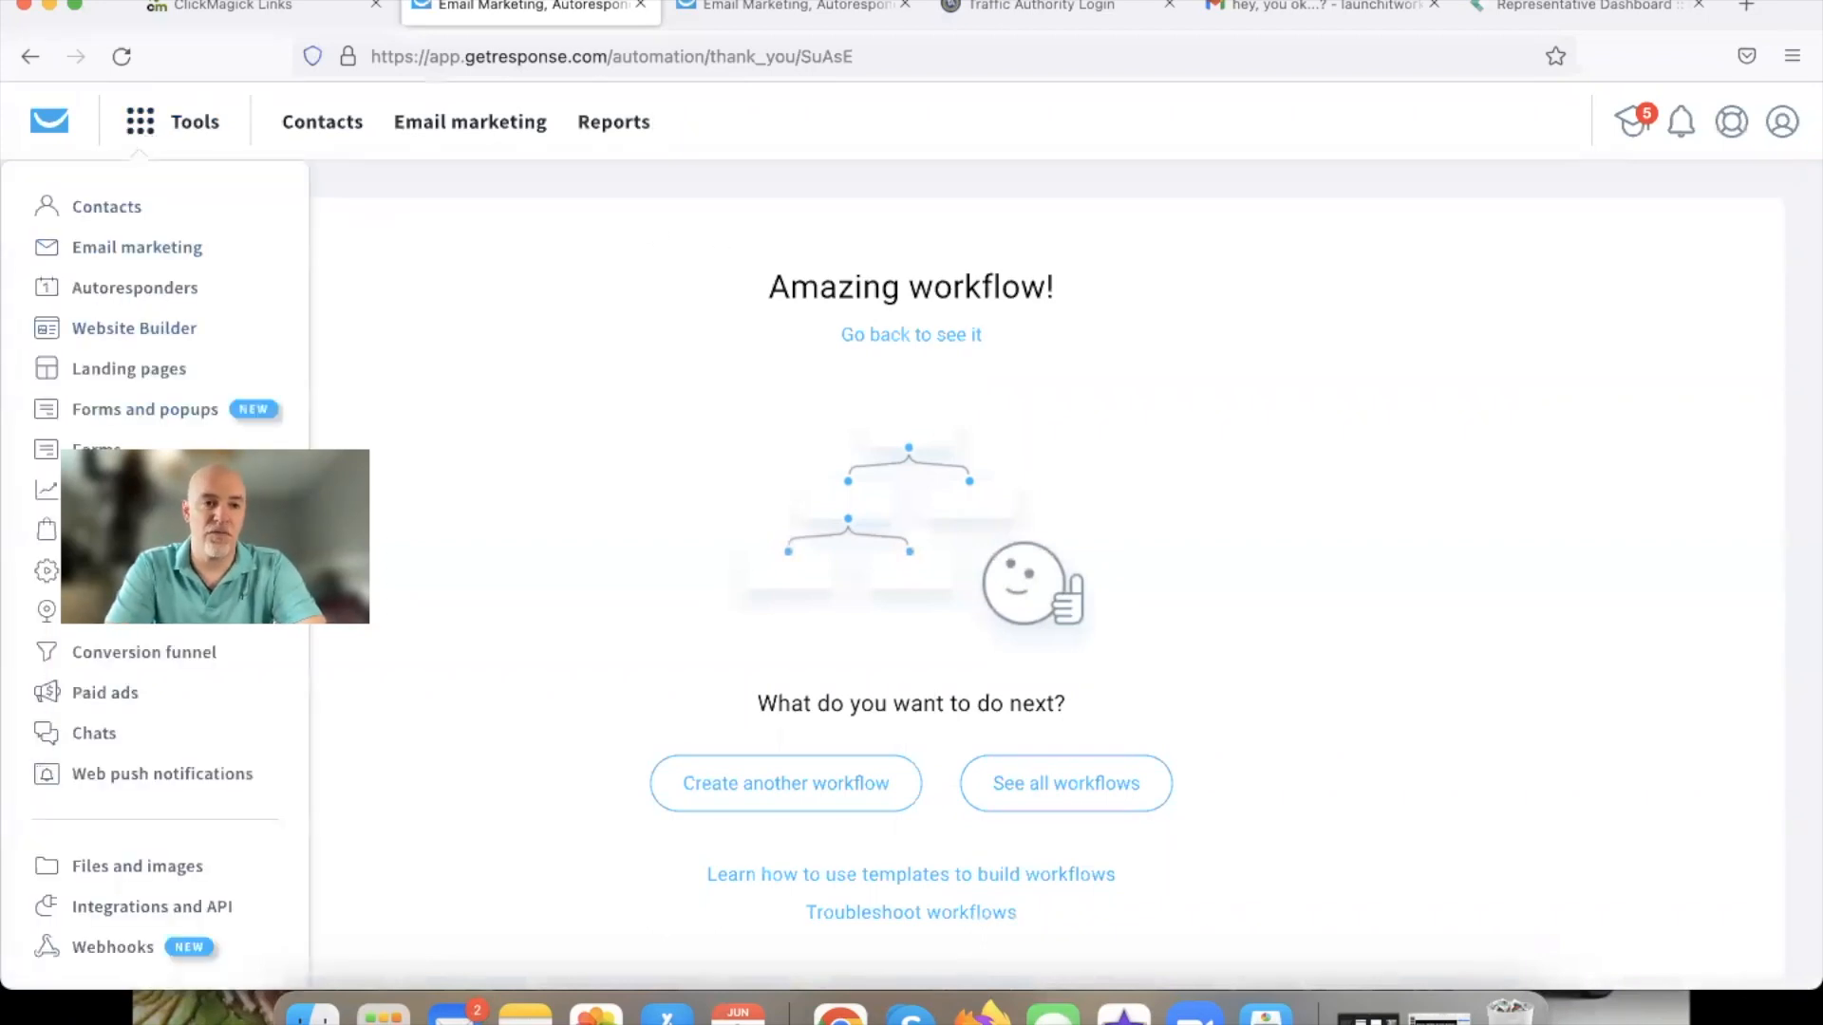
pyautogui.click(100, 570)
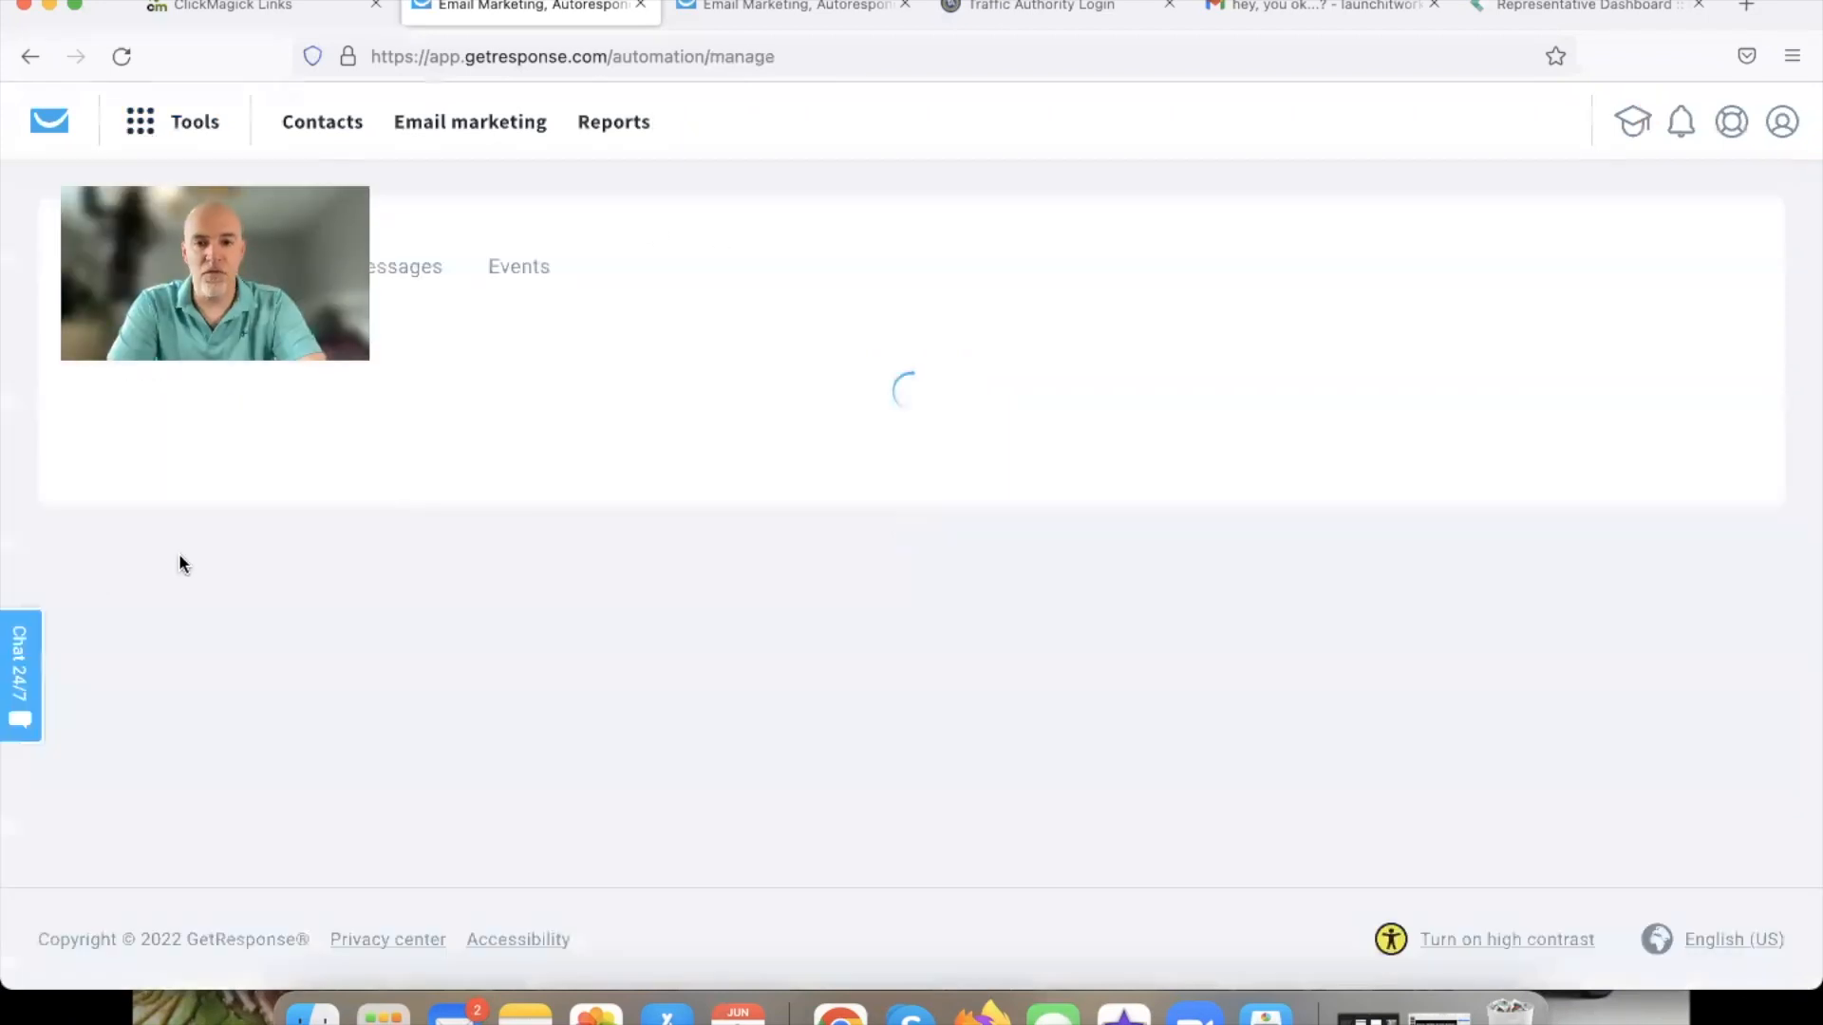
pyautogui.press('super+Tab')
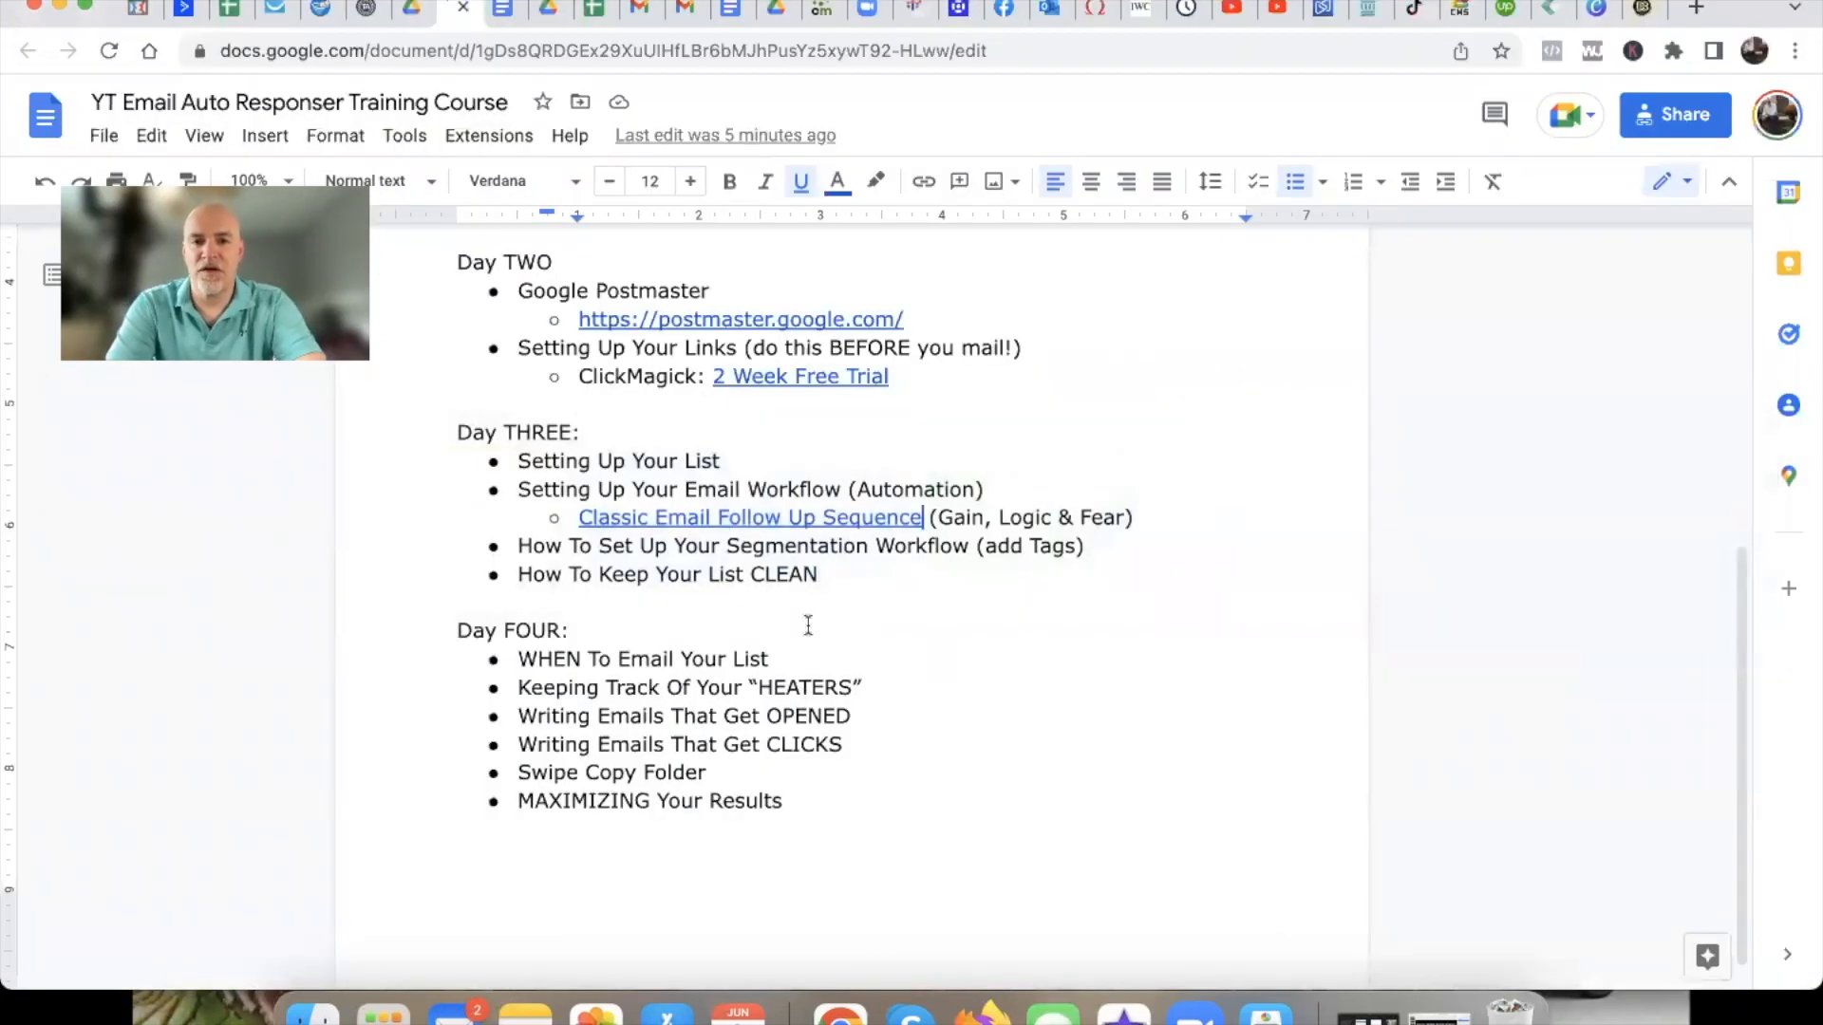
pyautogui.moveTo(520, 491); pyautogui.dragTo(985, 491)
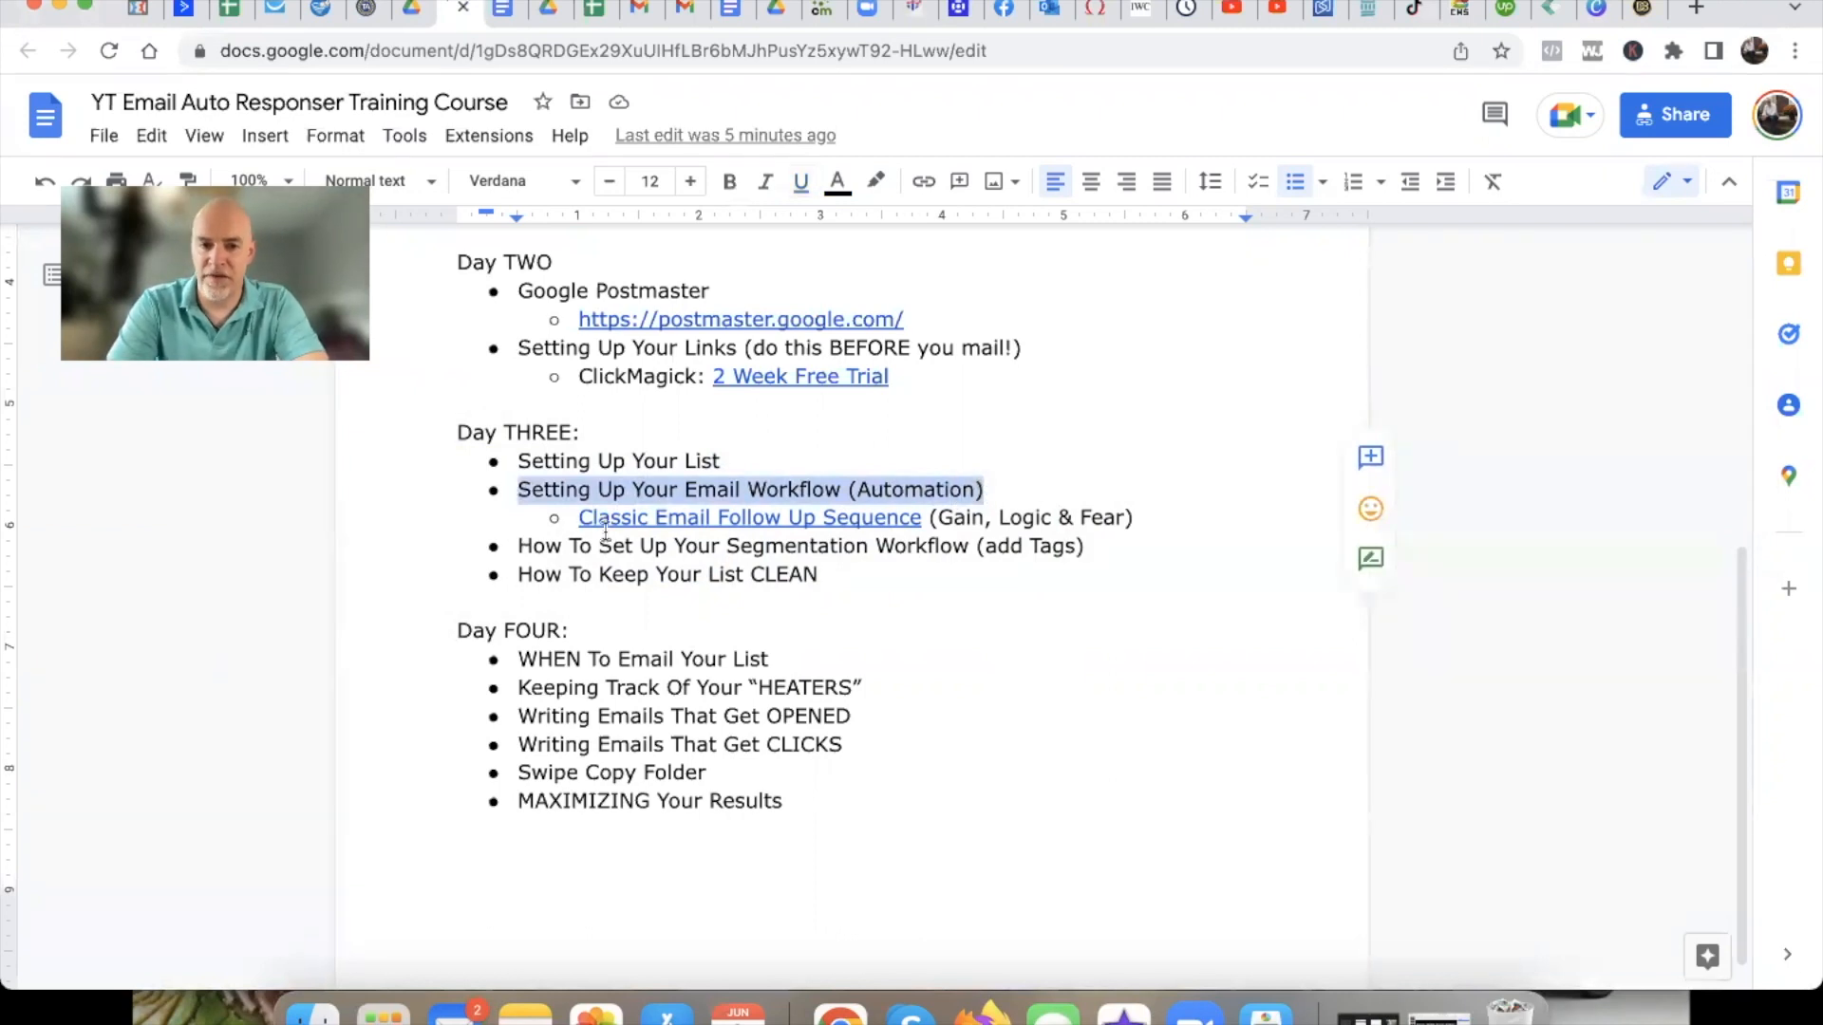
pyautogui.moveTo(518, 547); pyautogui.dragTo(1083, 543)
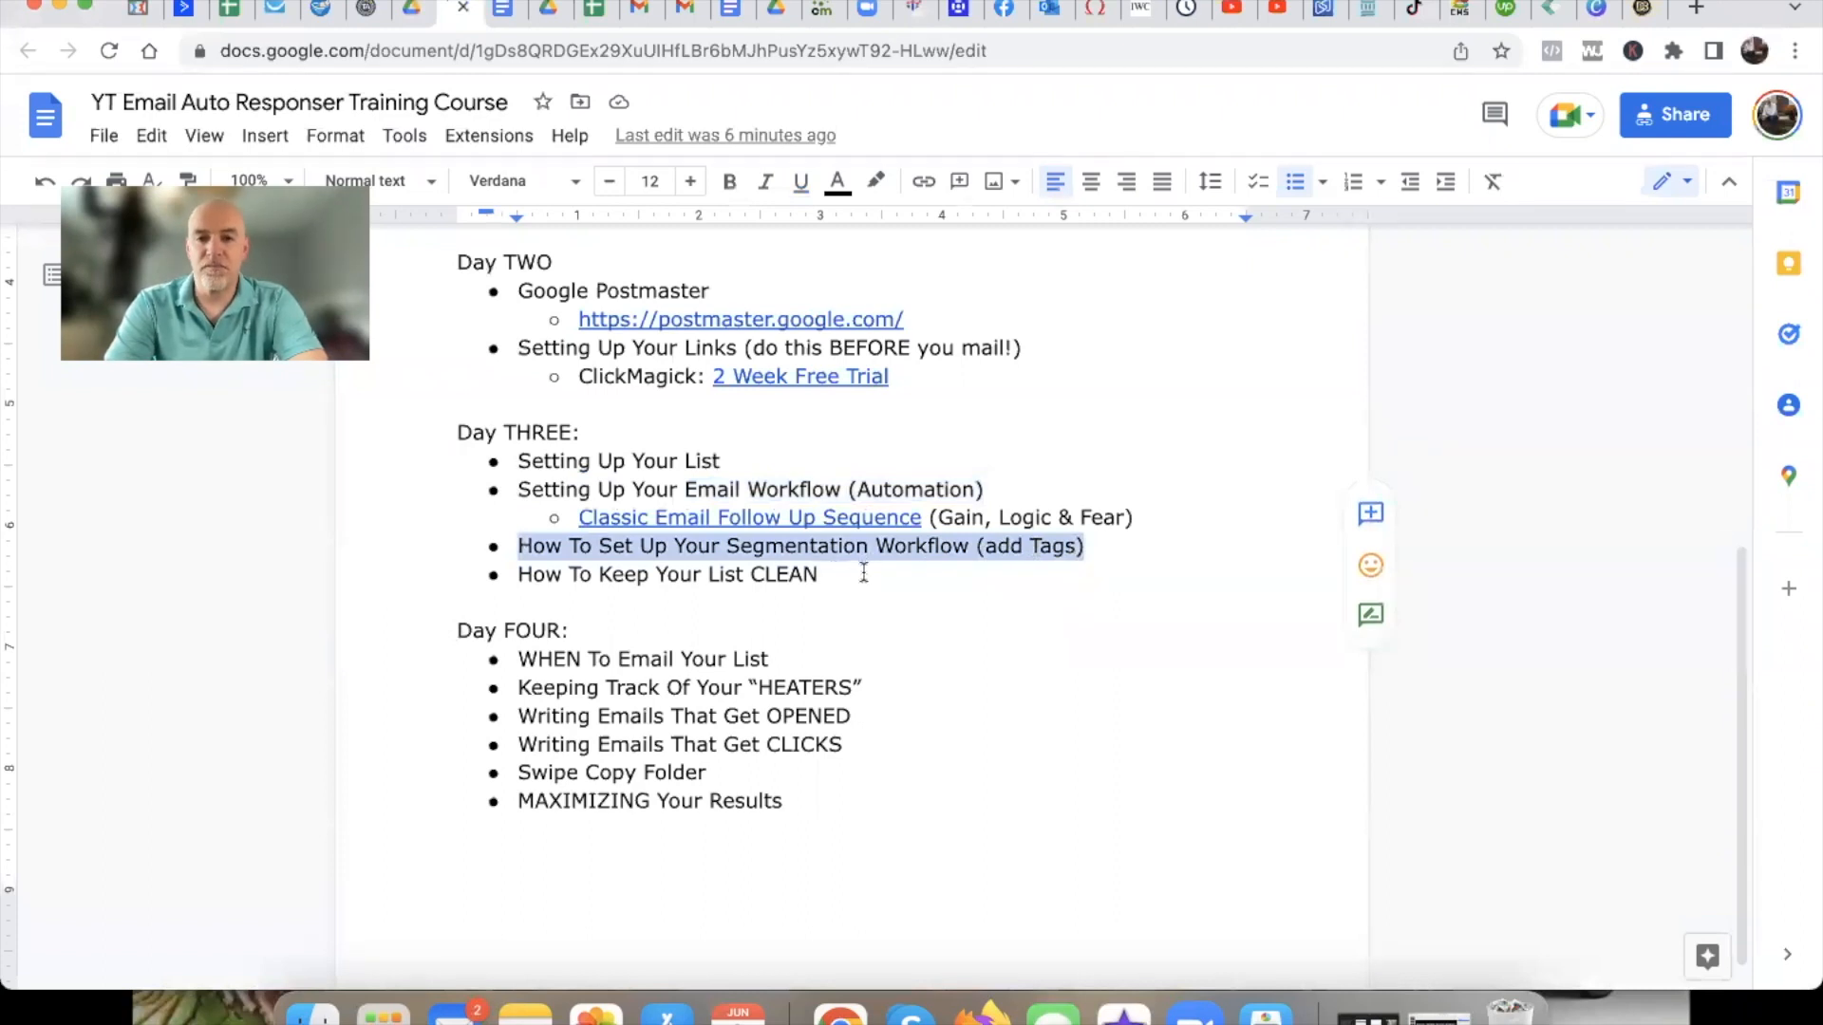
# Add the bullet "Set Your Email Segment (OPENERS)" below the segmentation workflow item under Day THREE.
pyautogui.click(1087, 545)
pyautogui.press('Return')
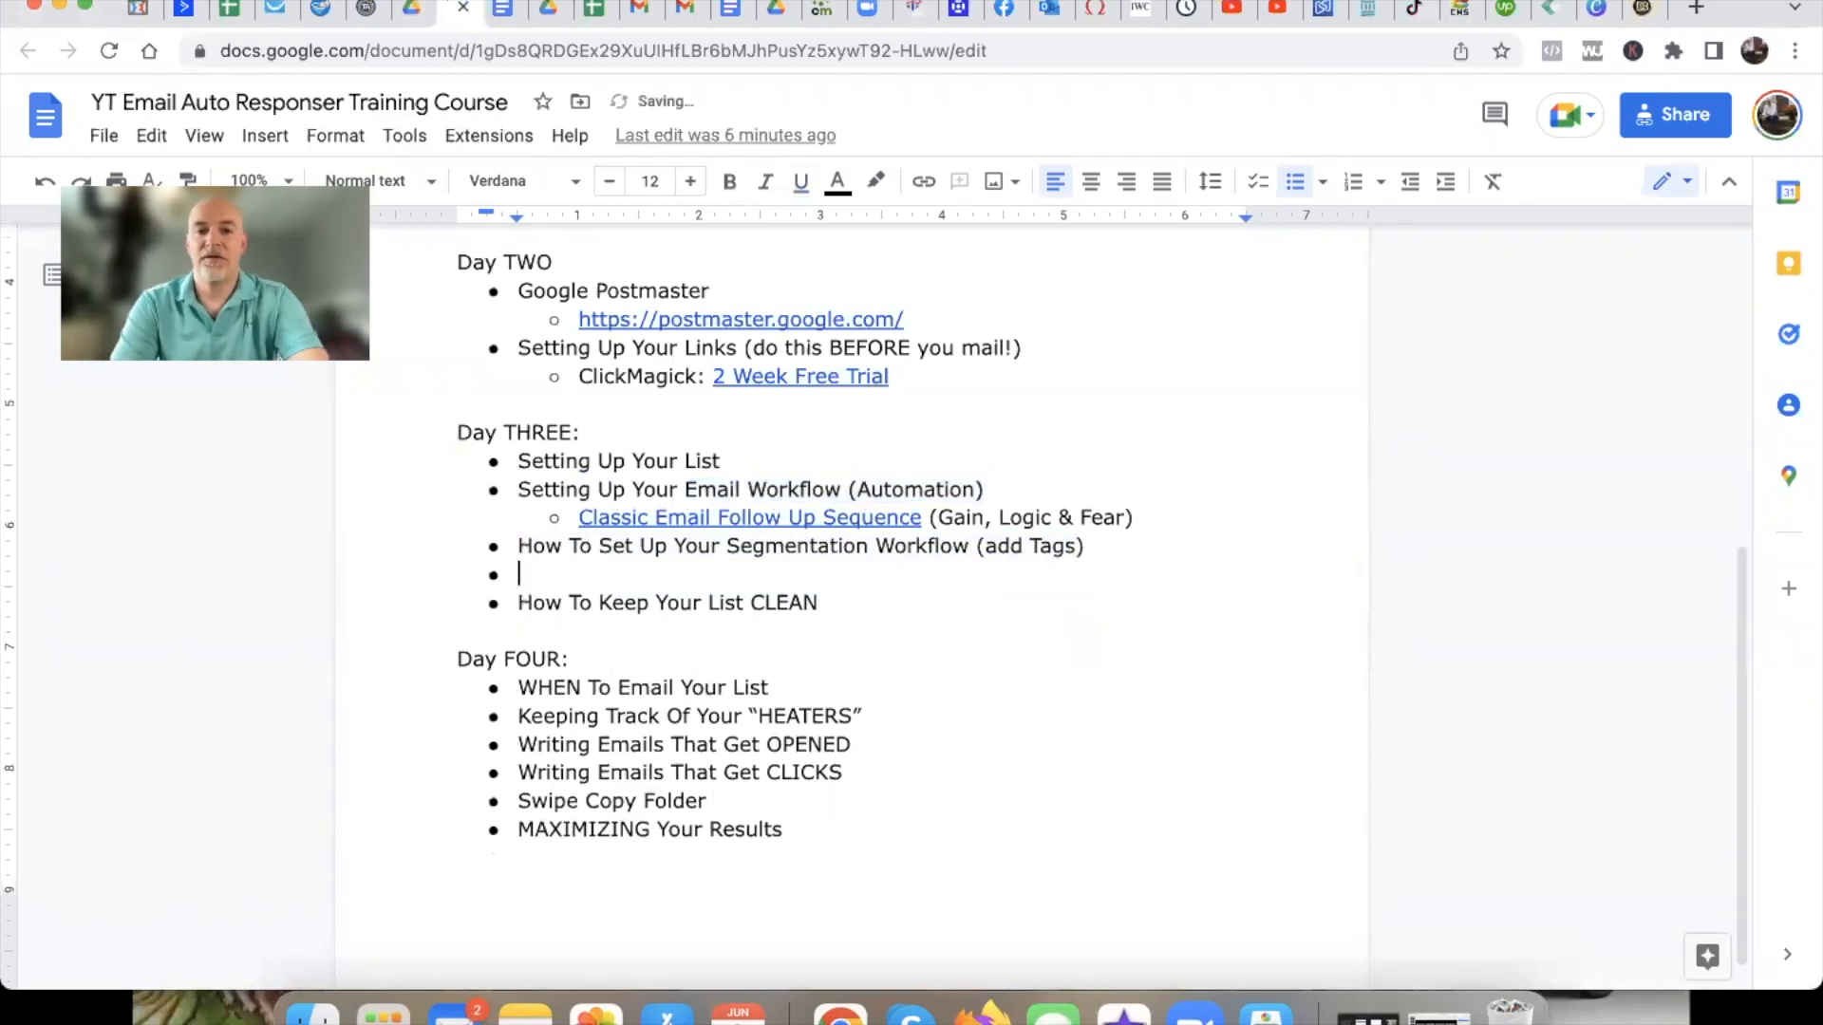
pyautogui.write('H')
pyautogui.press('BackSpace')
pyautogui.write('Set Your Email ')
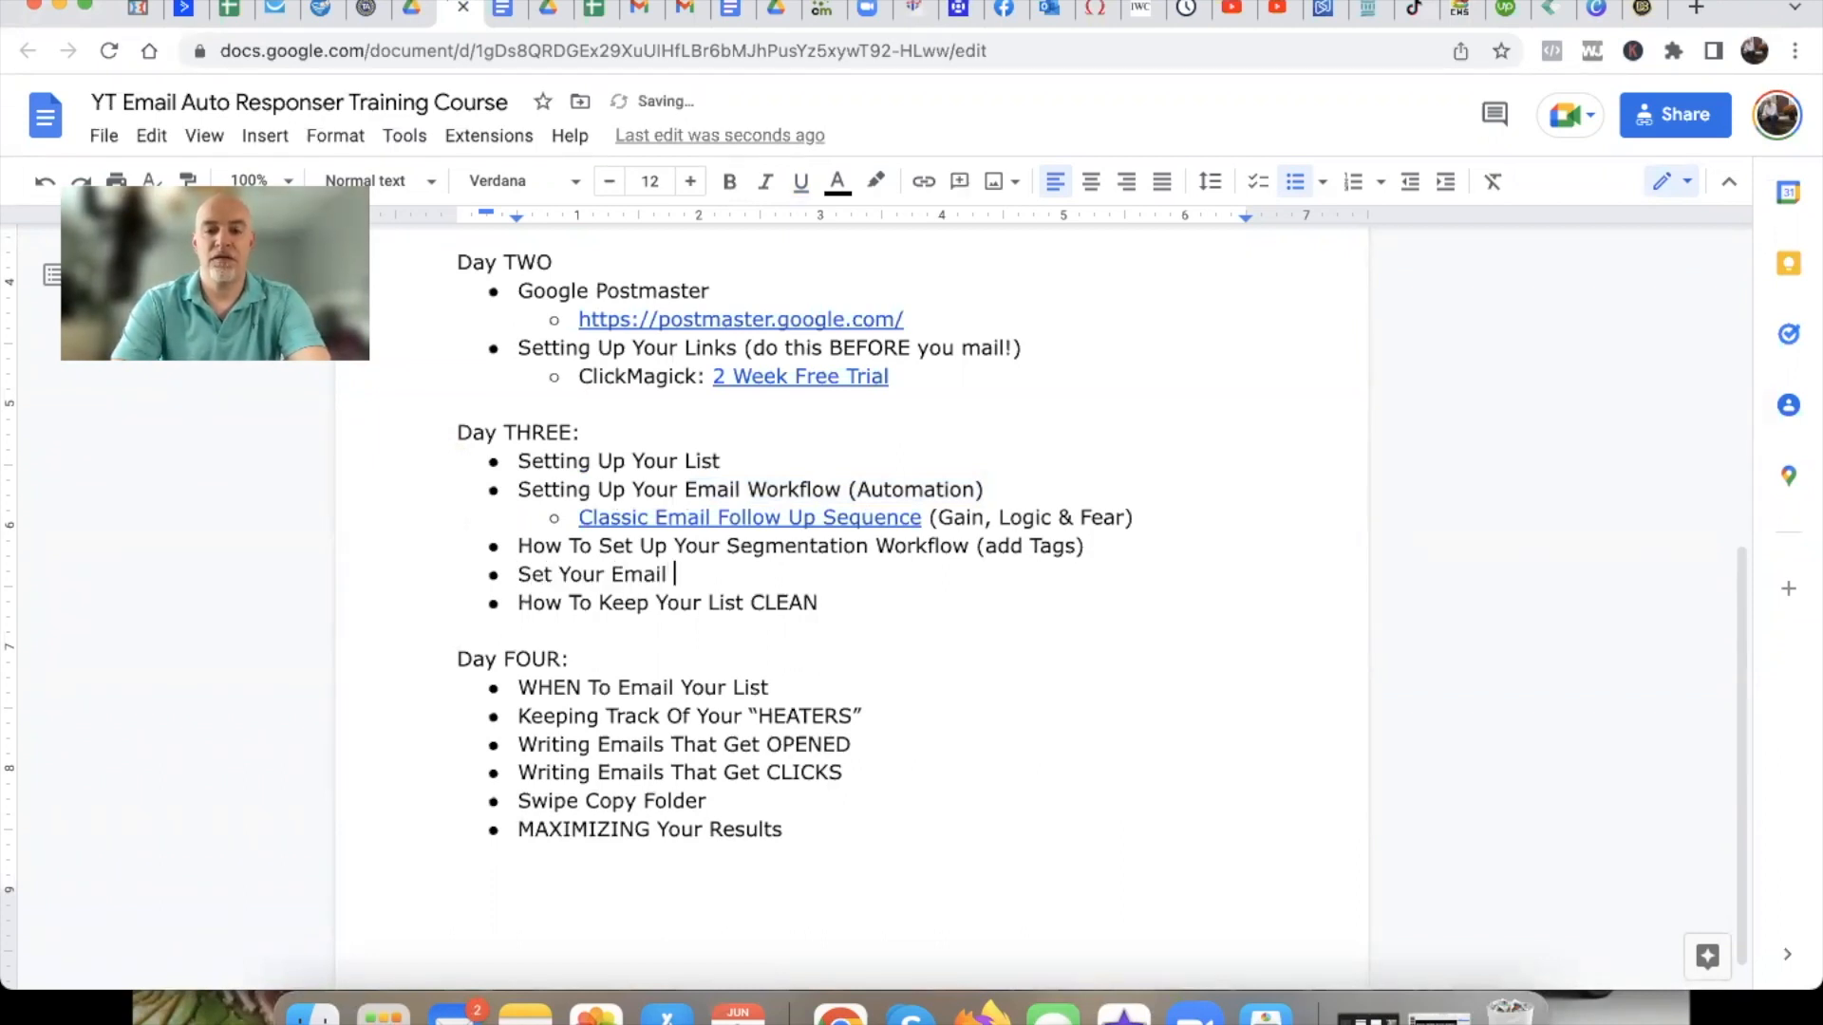
pyautogui.write('Segment')
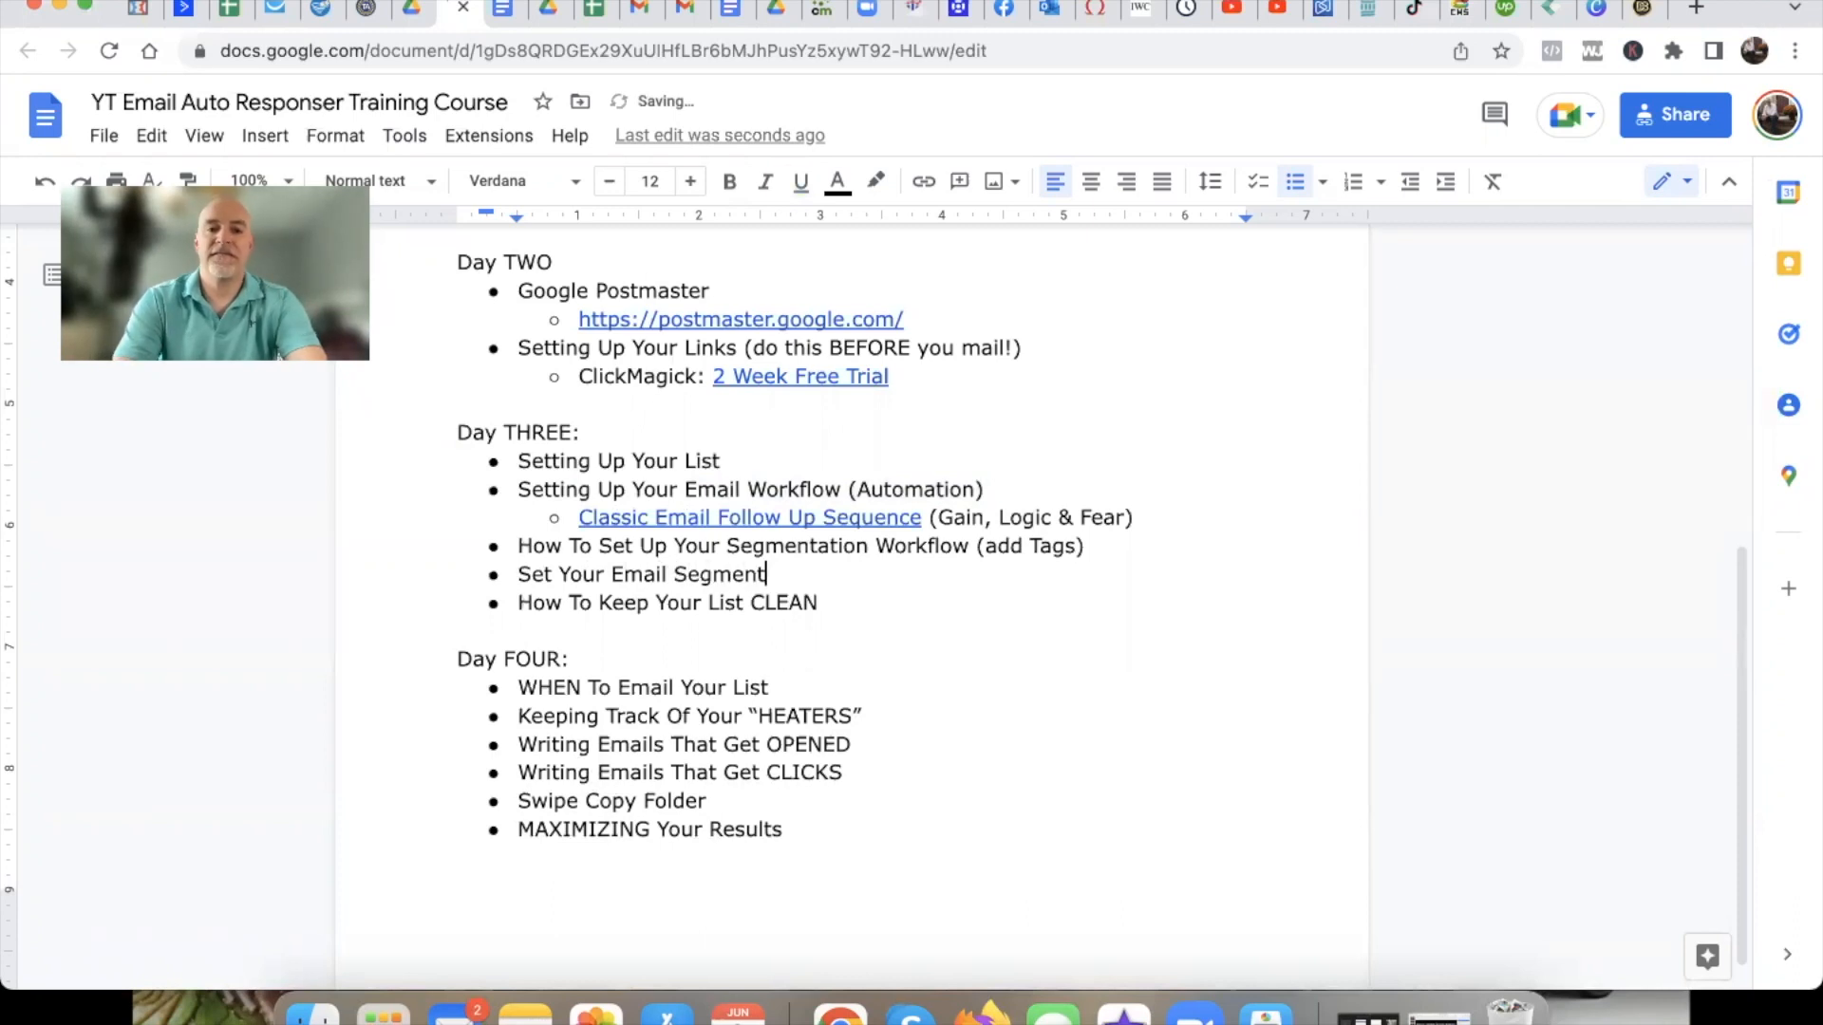
pyautogui.write(' (')
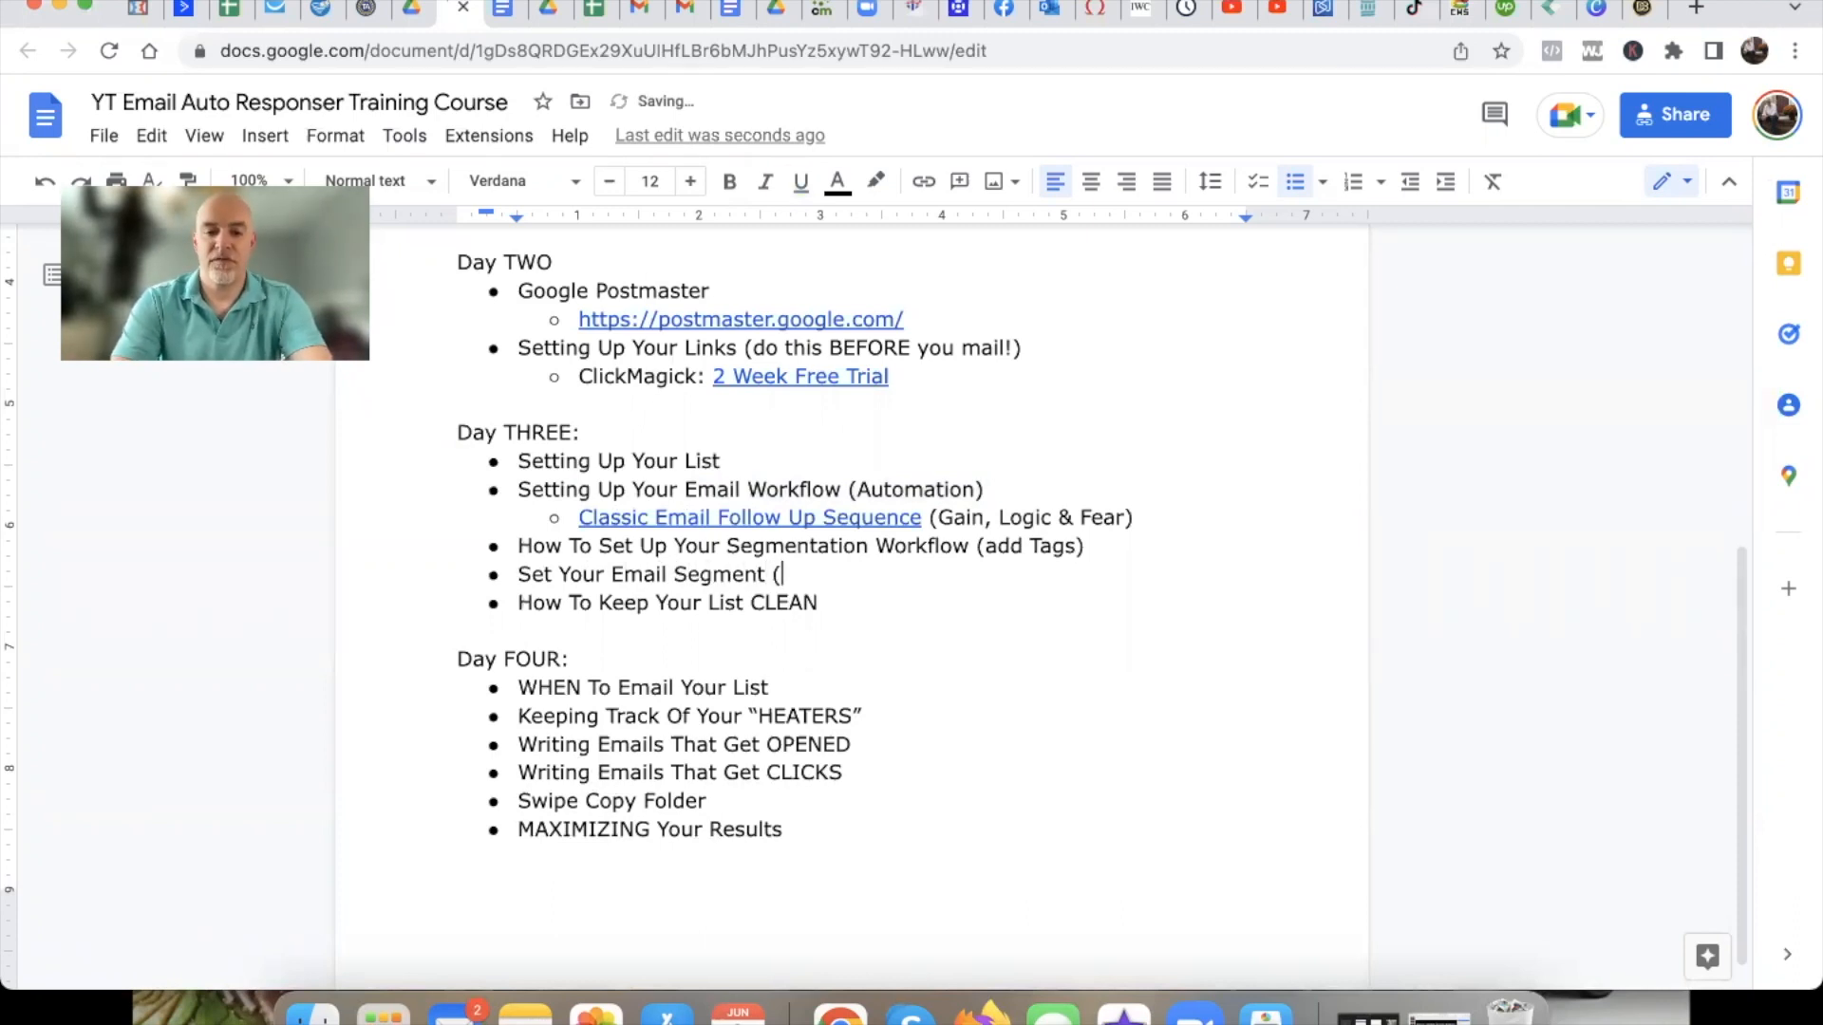
pyautogui.write('OPENERS)')
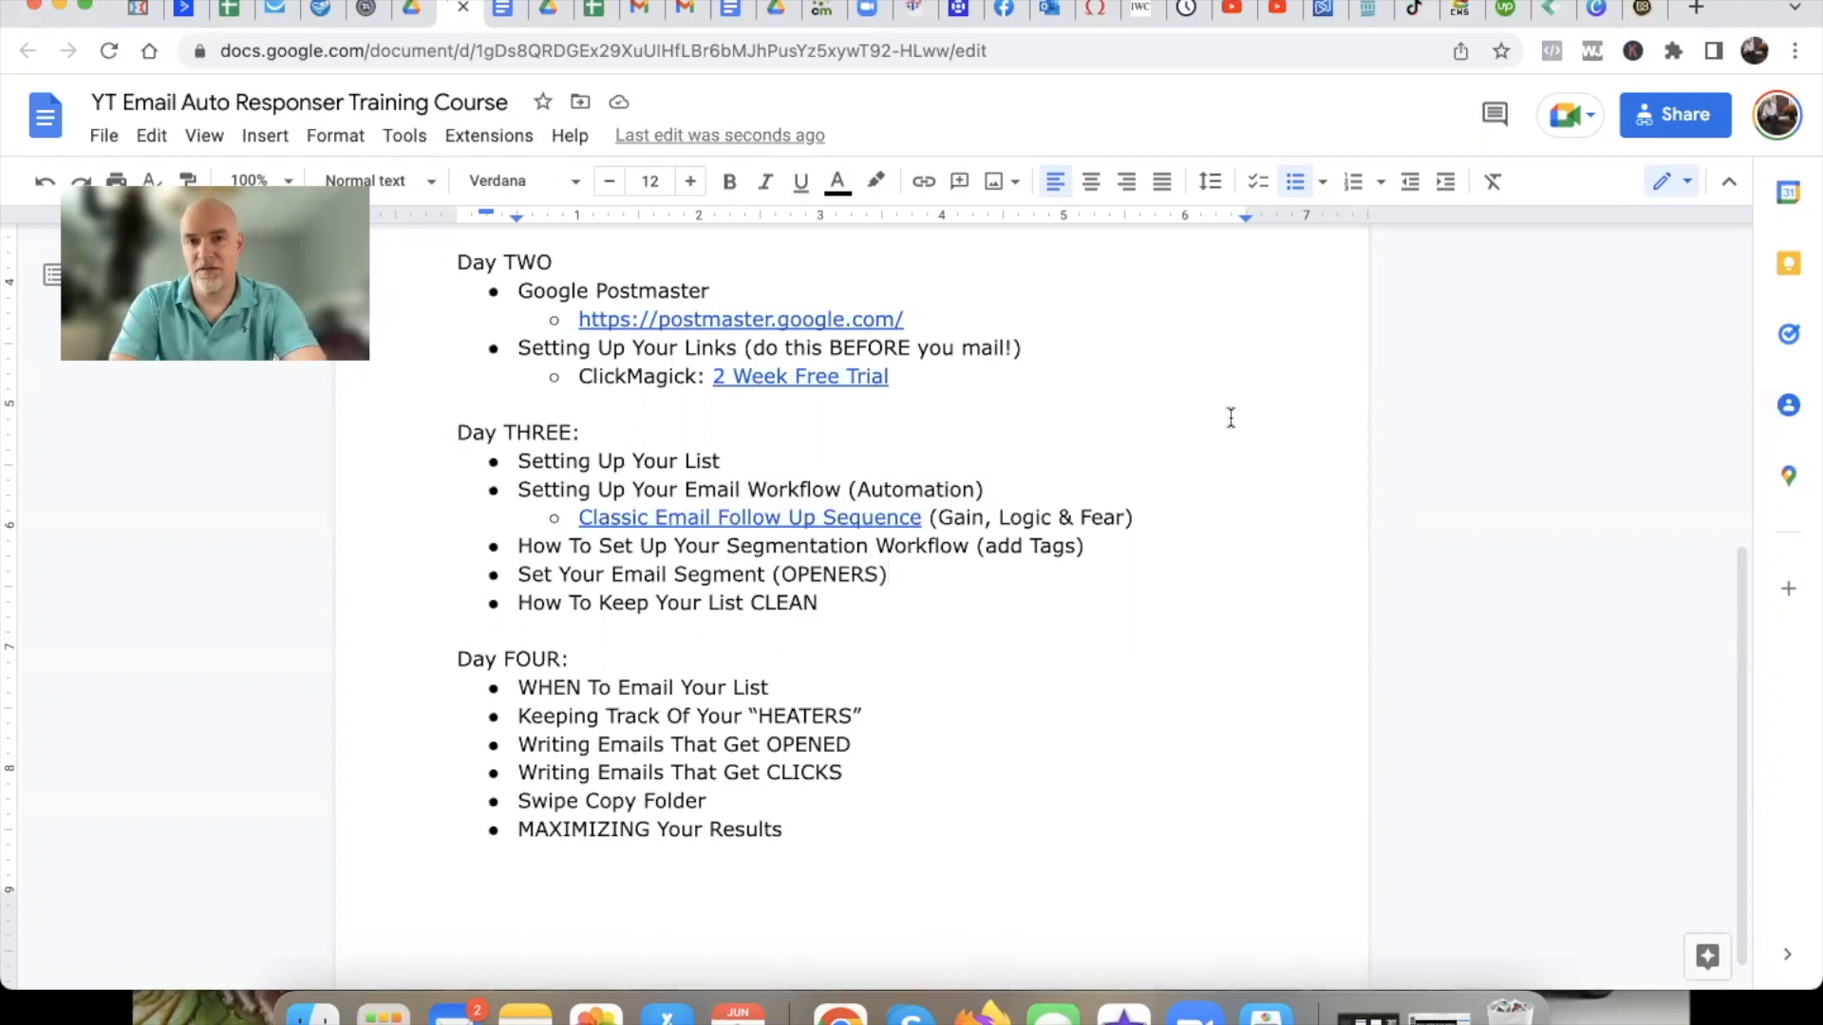
# Switch back to GetResponse and view the saved contact segments.
pyautogui.press('super+Tab')
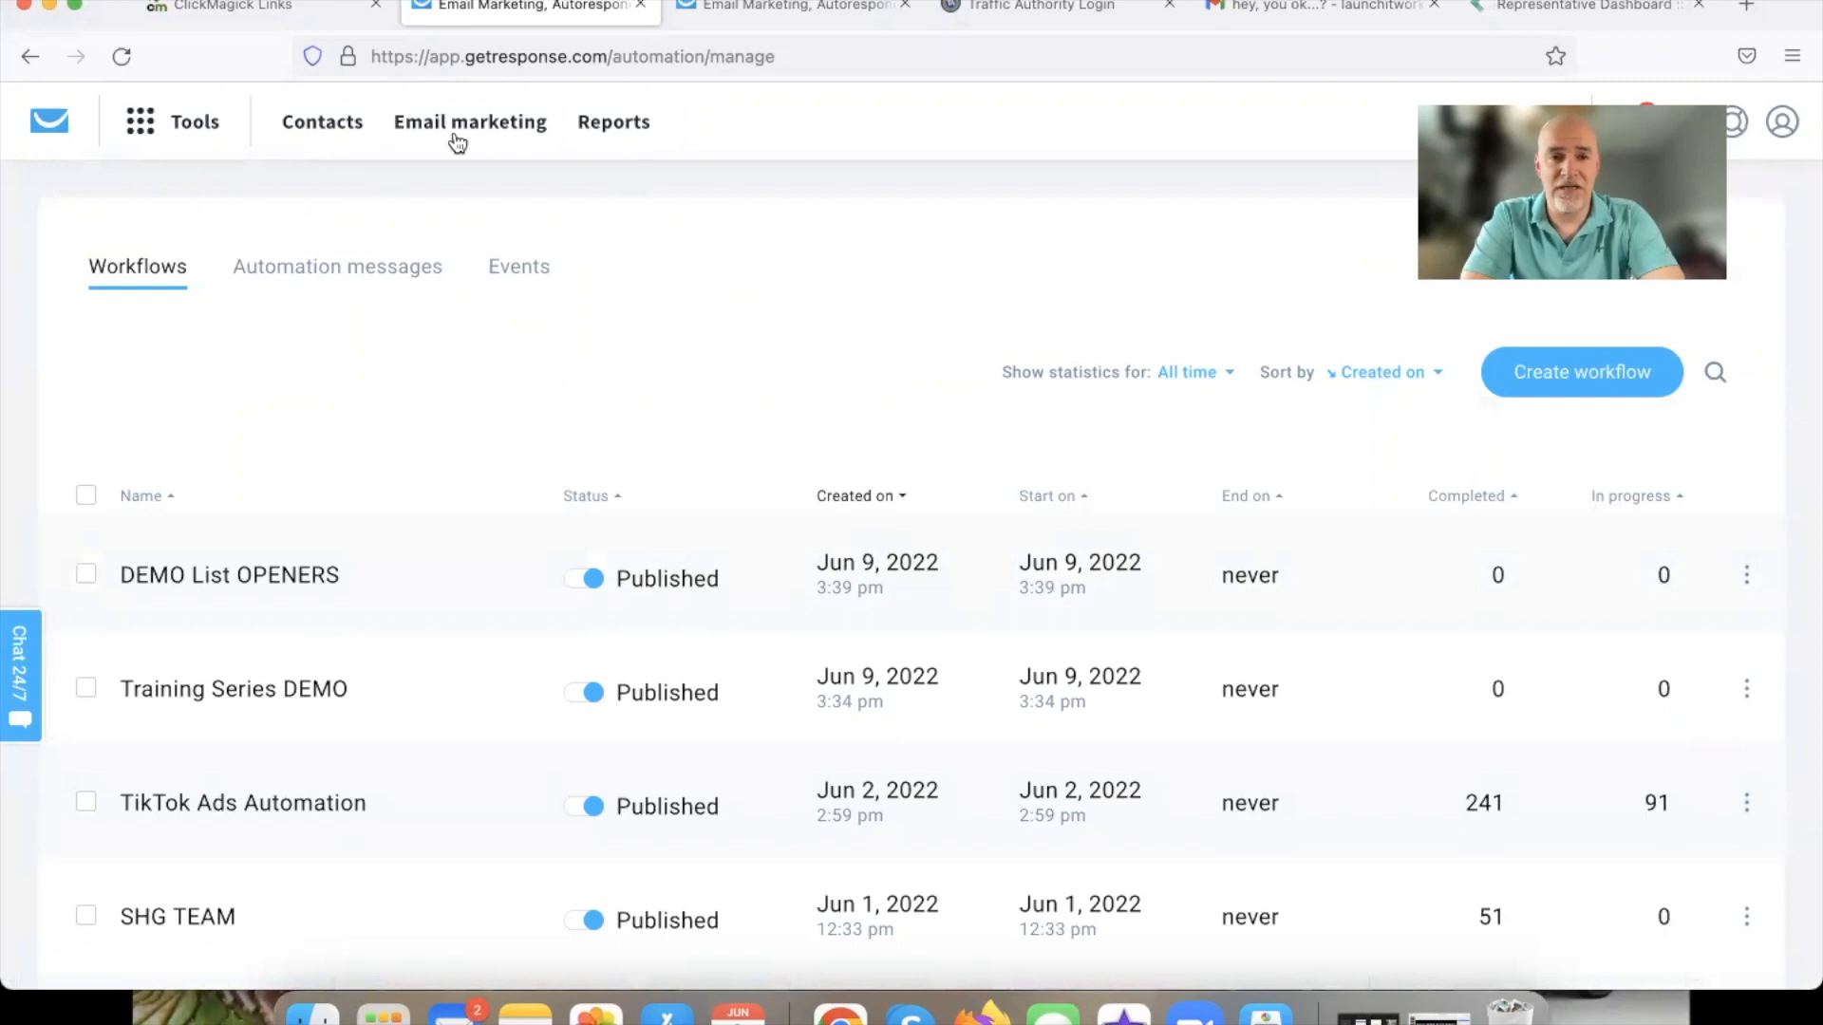
pyautogui.click(316, 136)
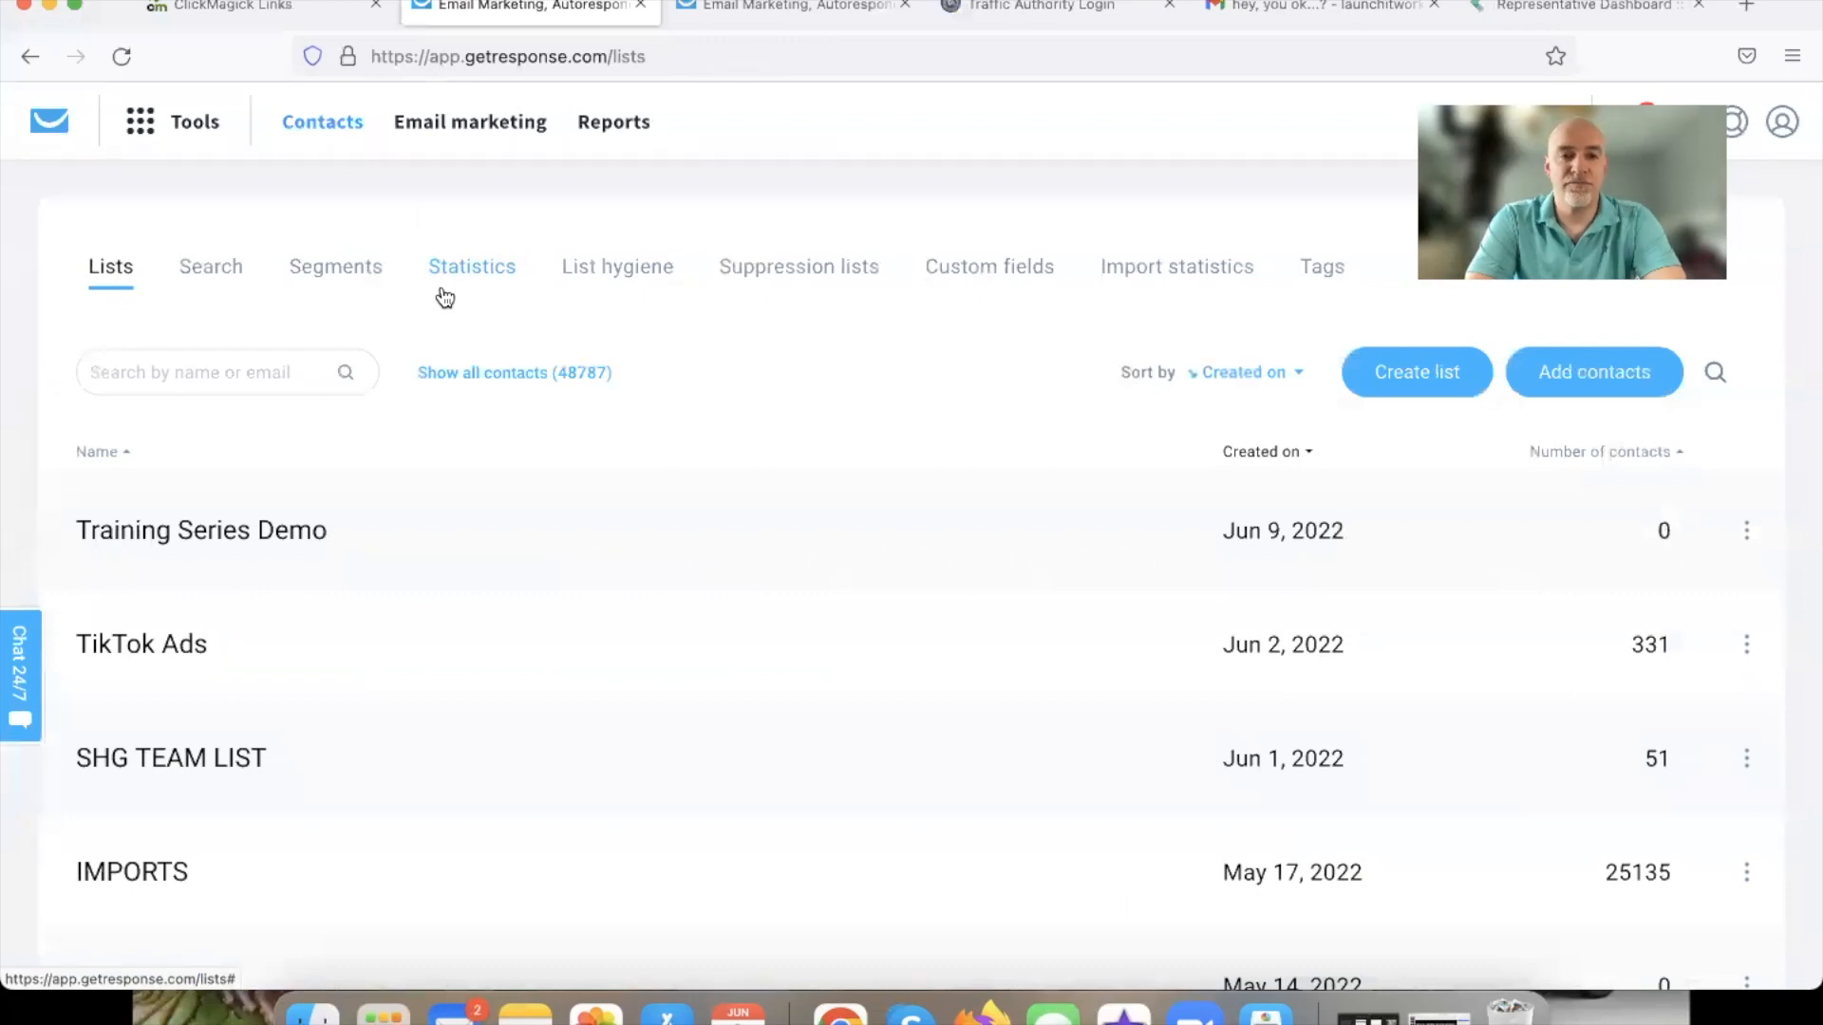
pyautogui.click(319, 270)
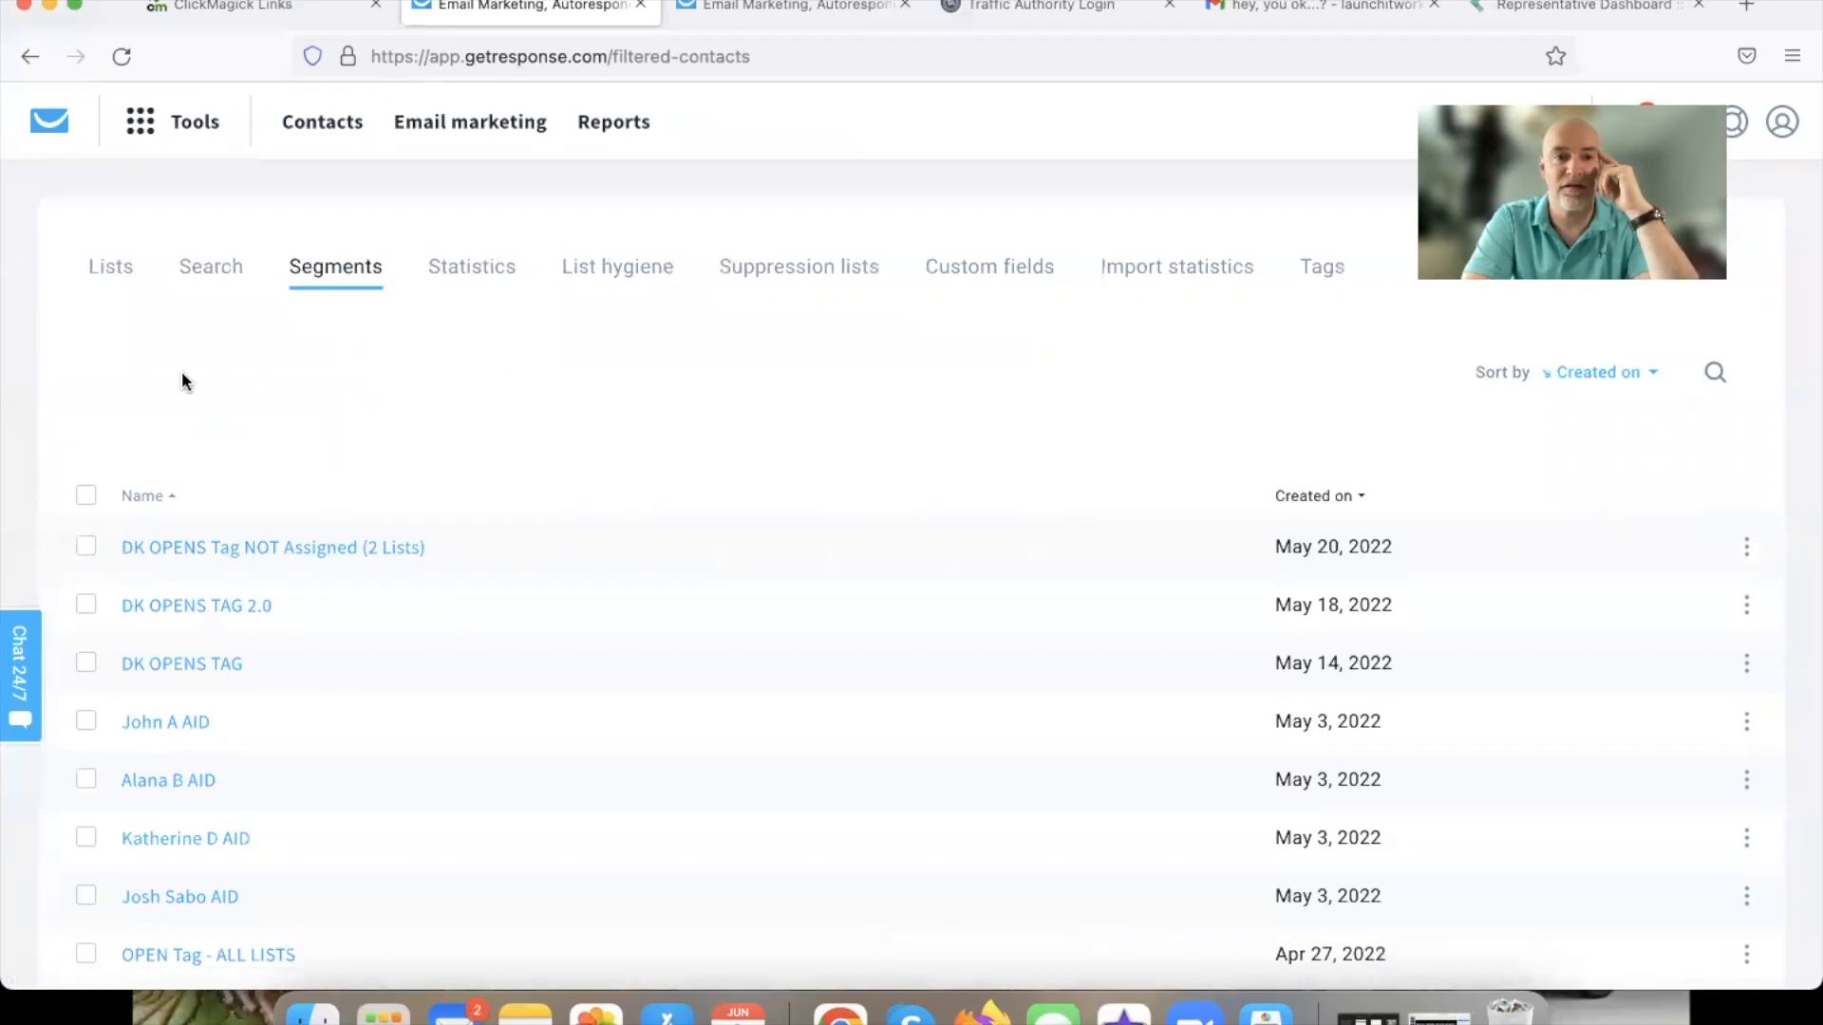
# Filter the contacts of the Training Series Demo list by the condition that the tag DEMOOPENS is assigned.
pyautogui.click(108, 274)
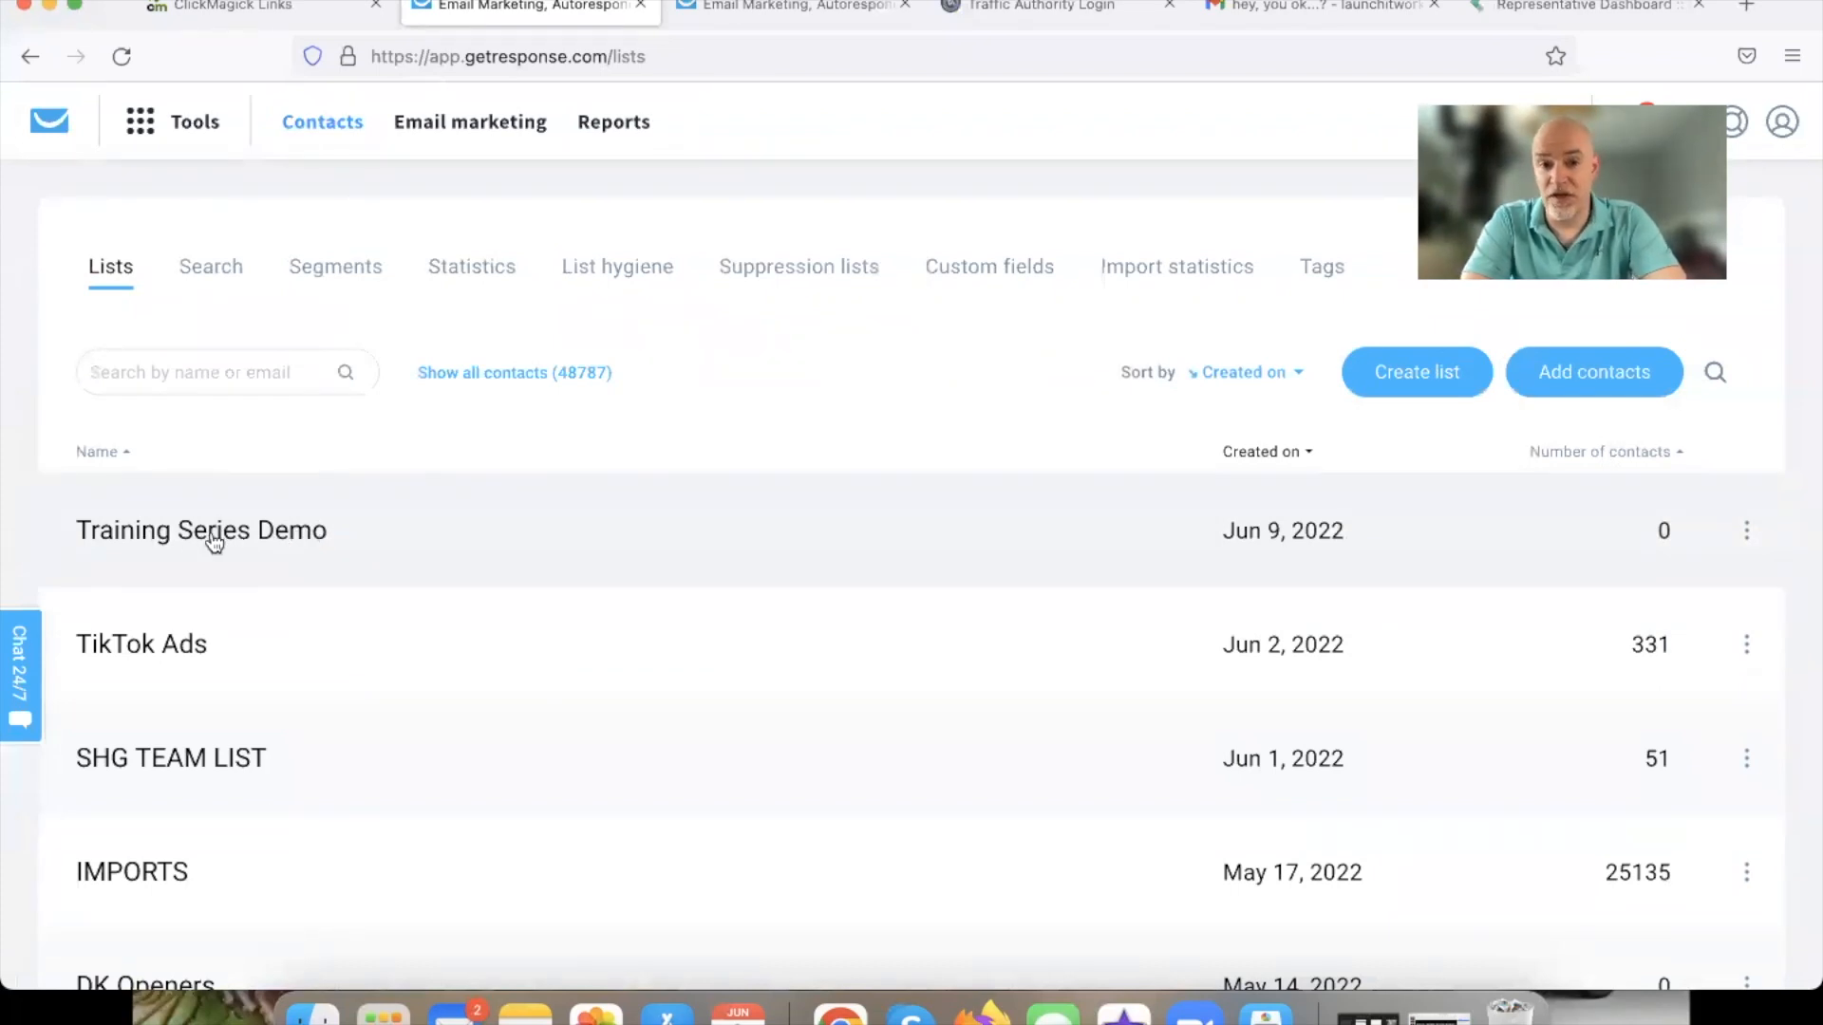
pyautogui.click(300, 533)
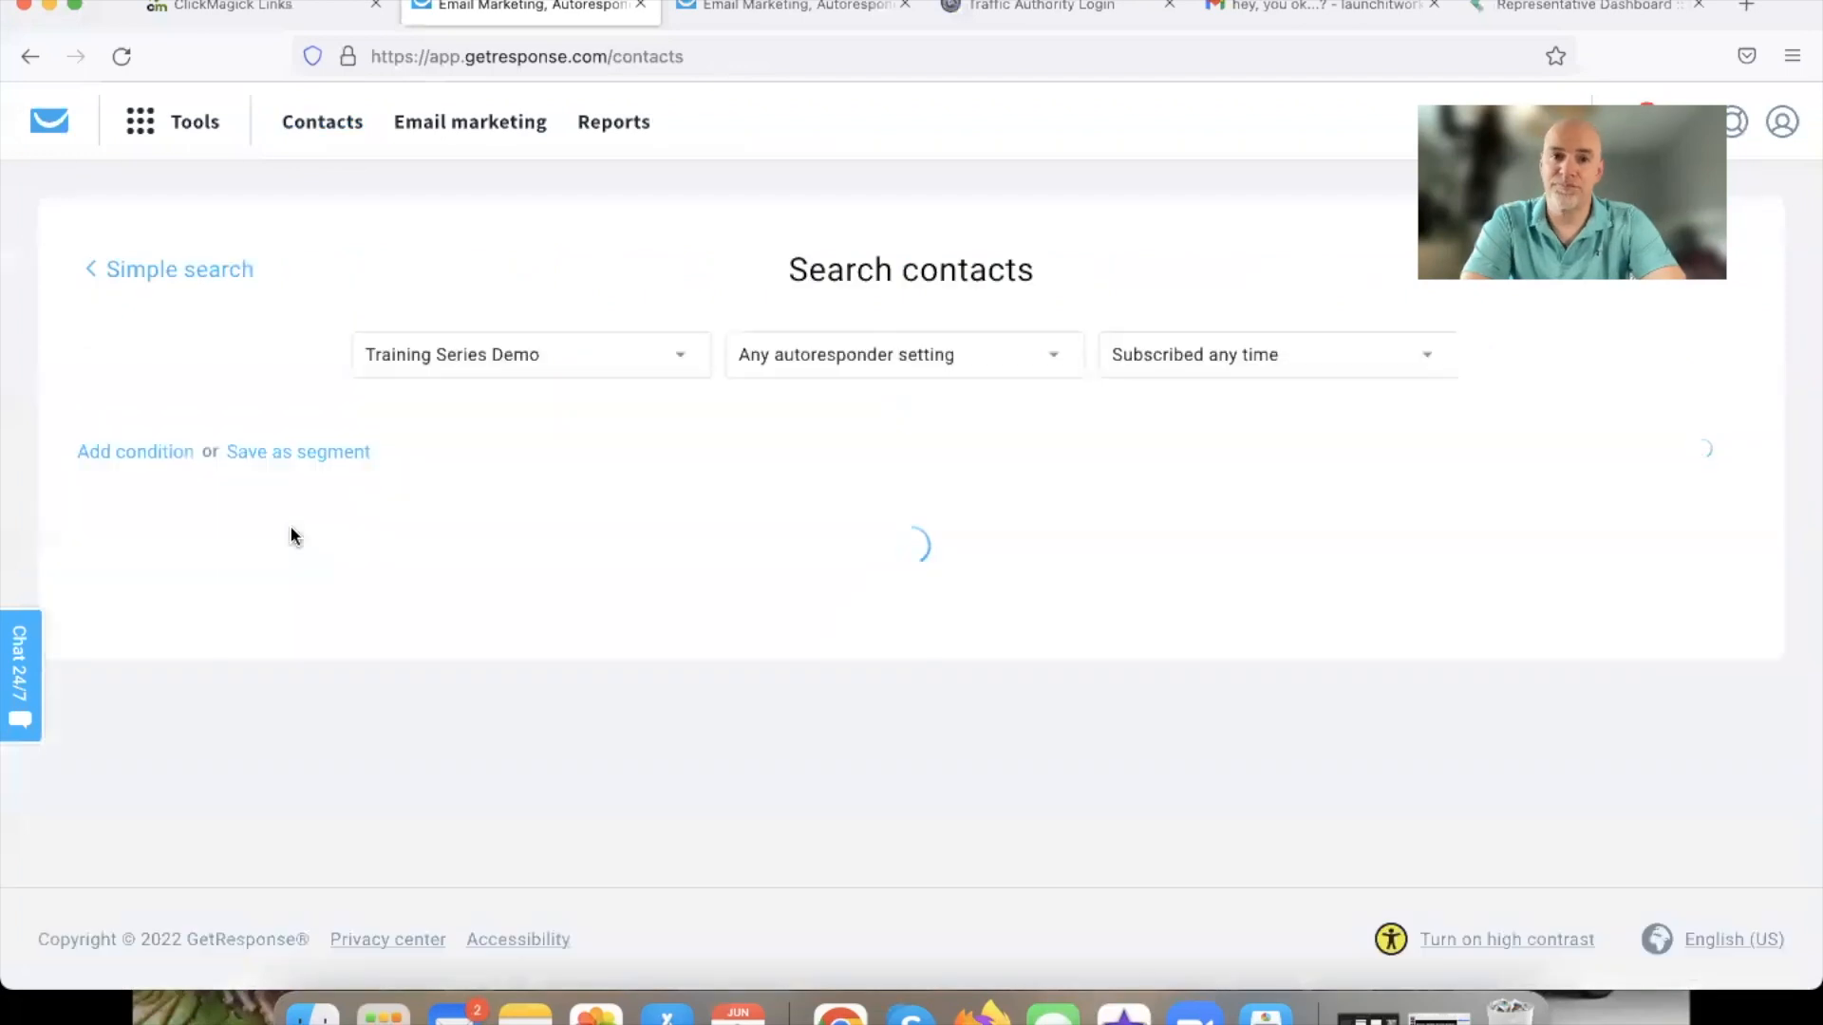
pyautogui.click(147, 455)
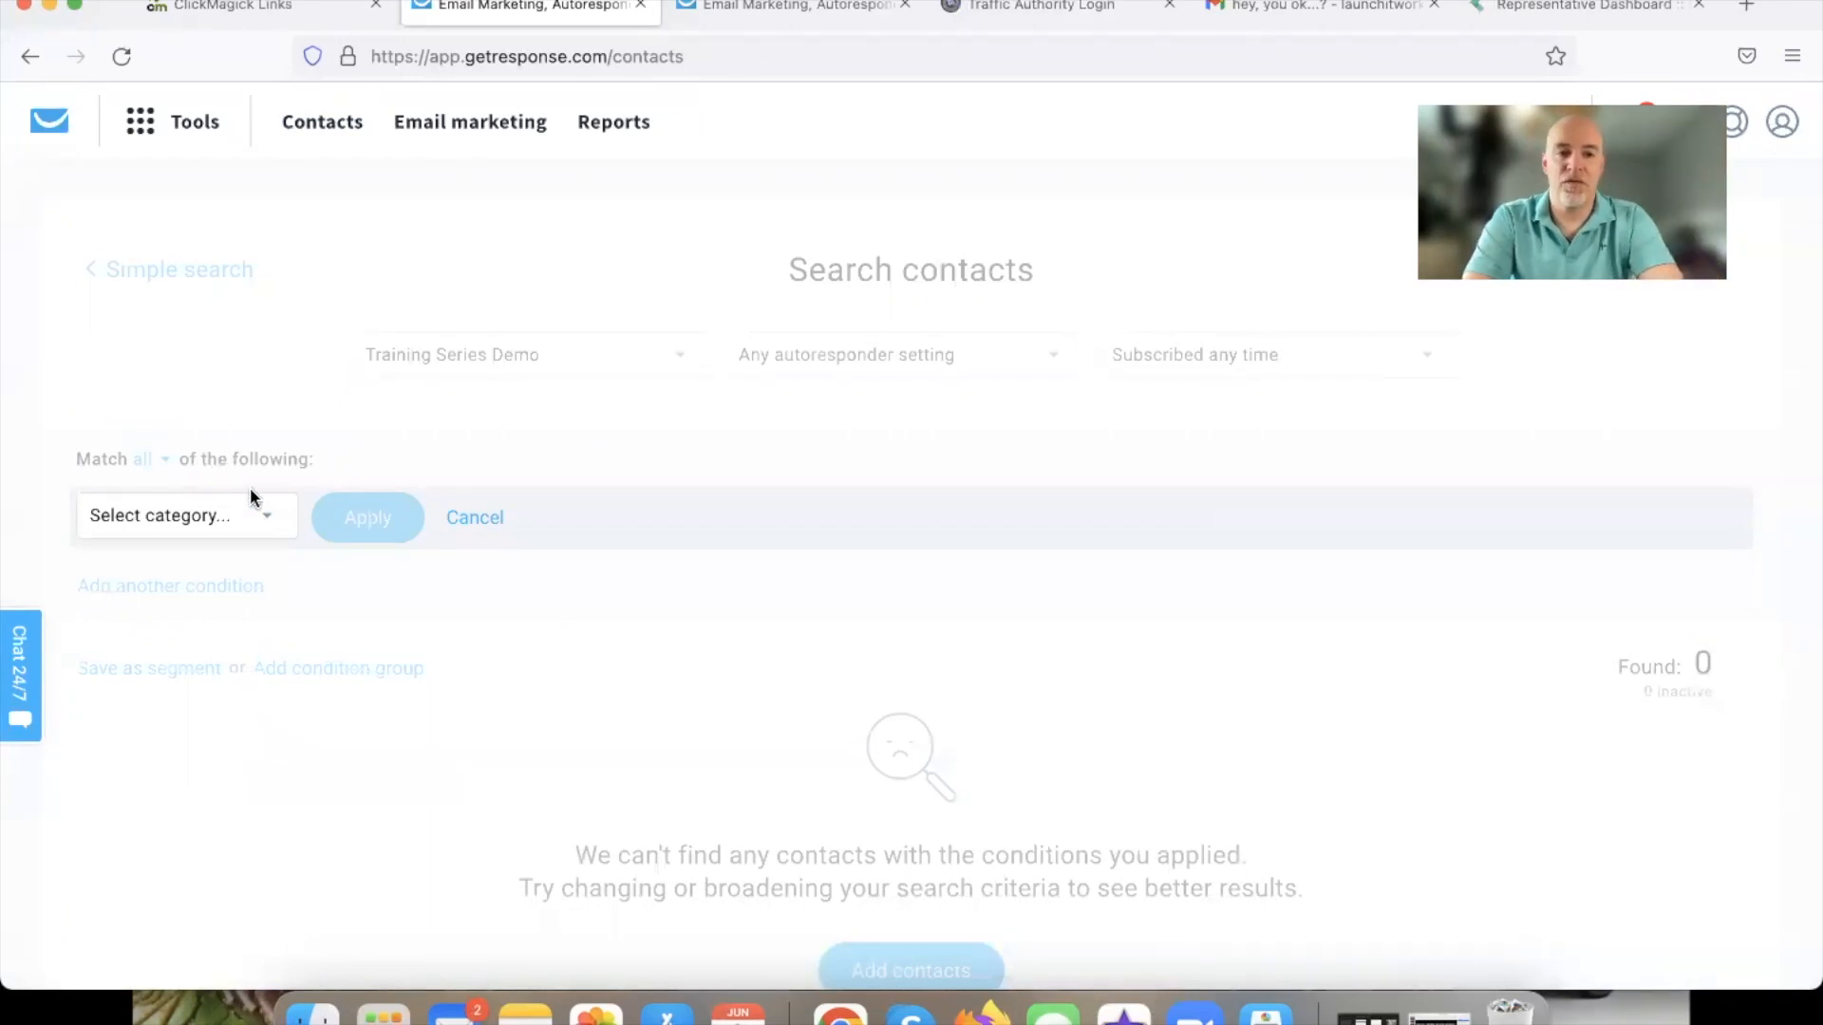
pyautogui.click(269, 516)
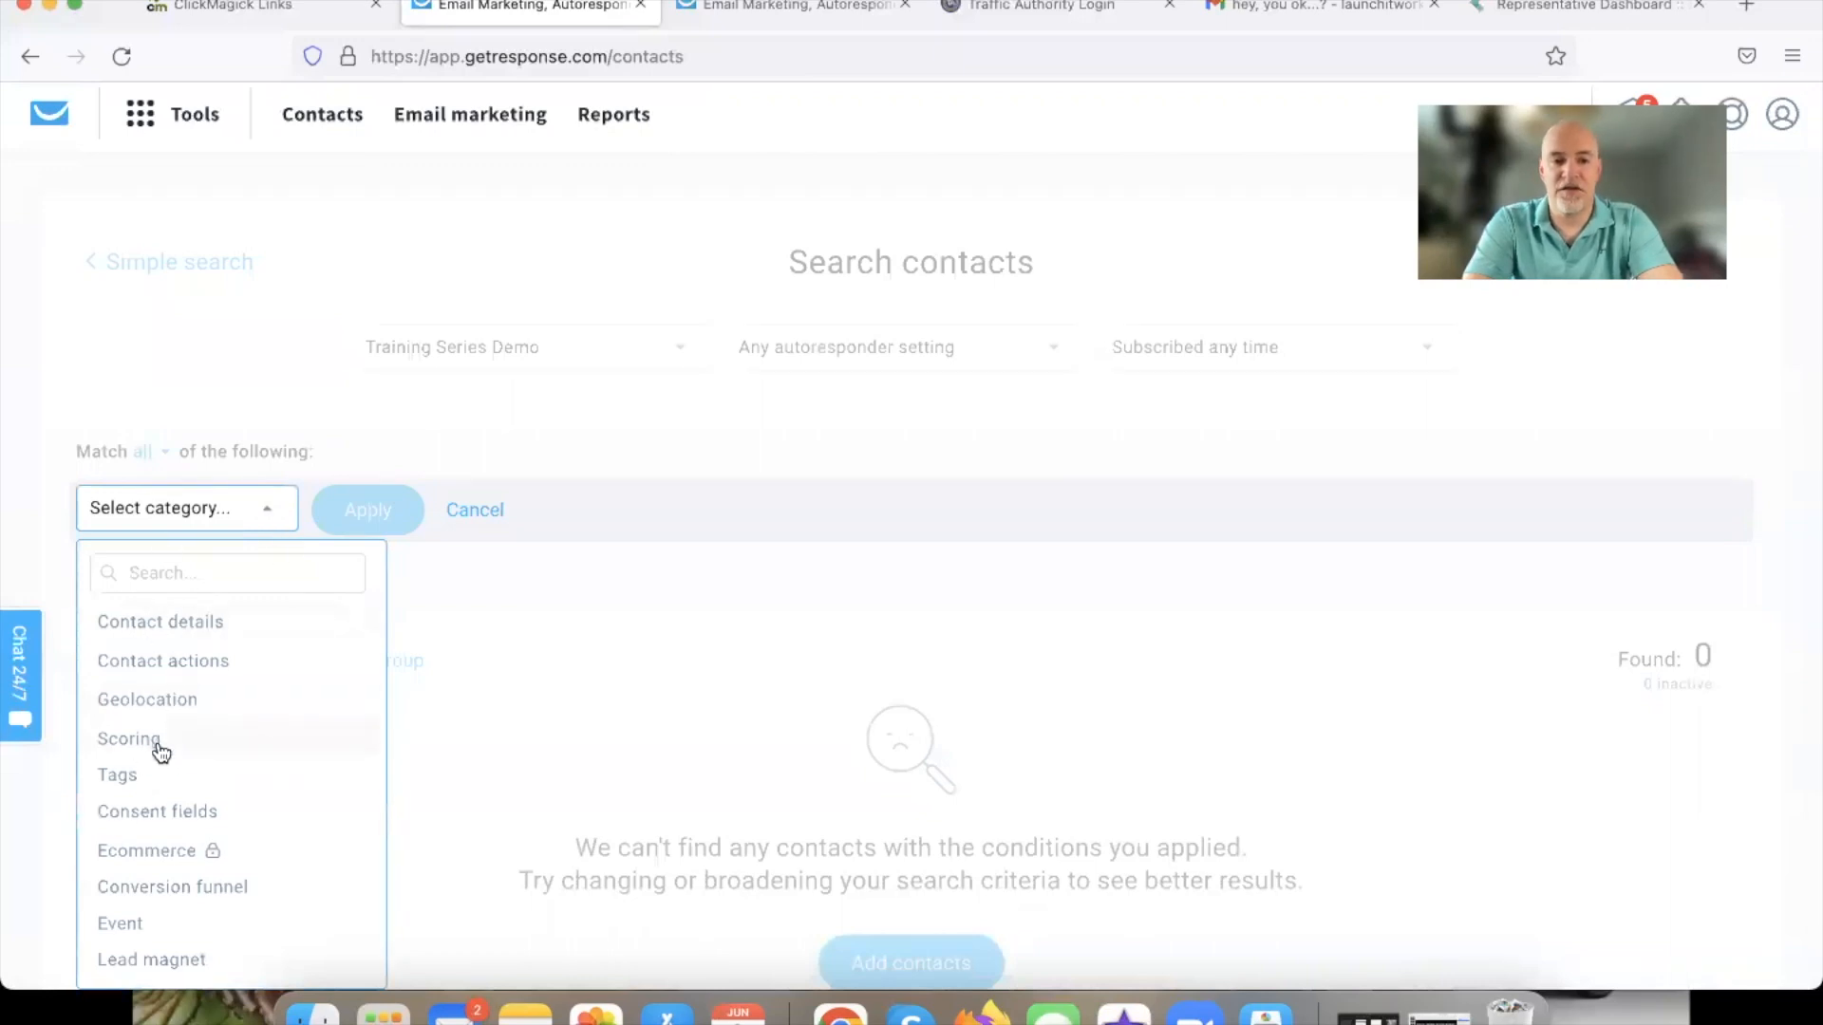
pyautogui.click(125, 777)
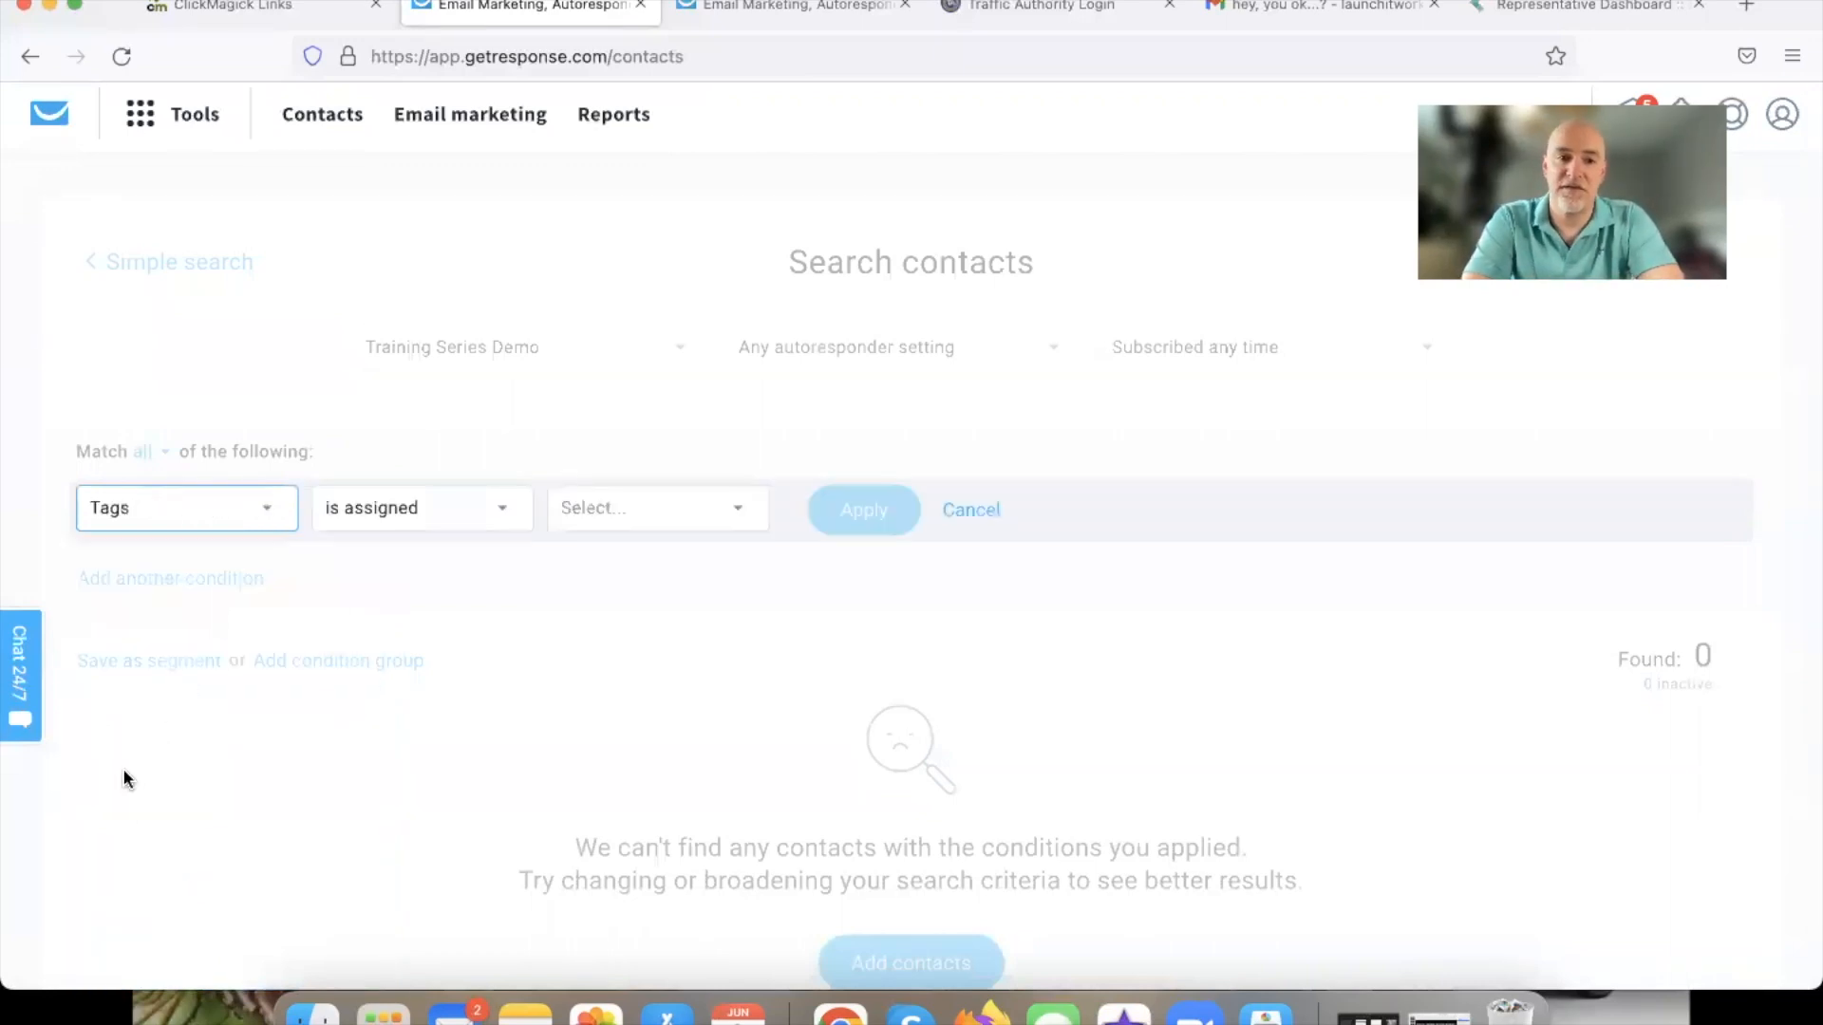
pyautogui.click(685, 522)
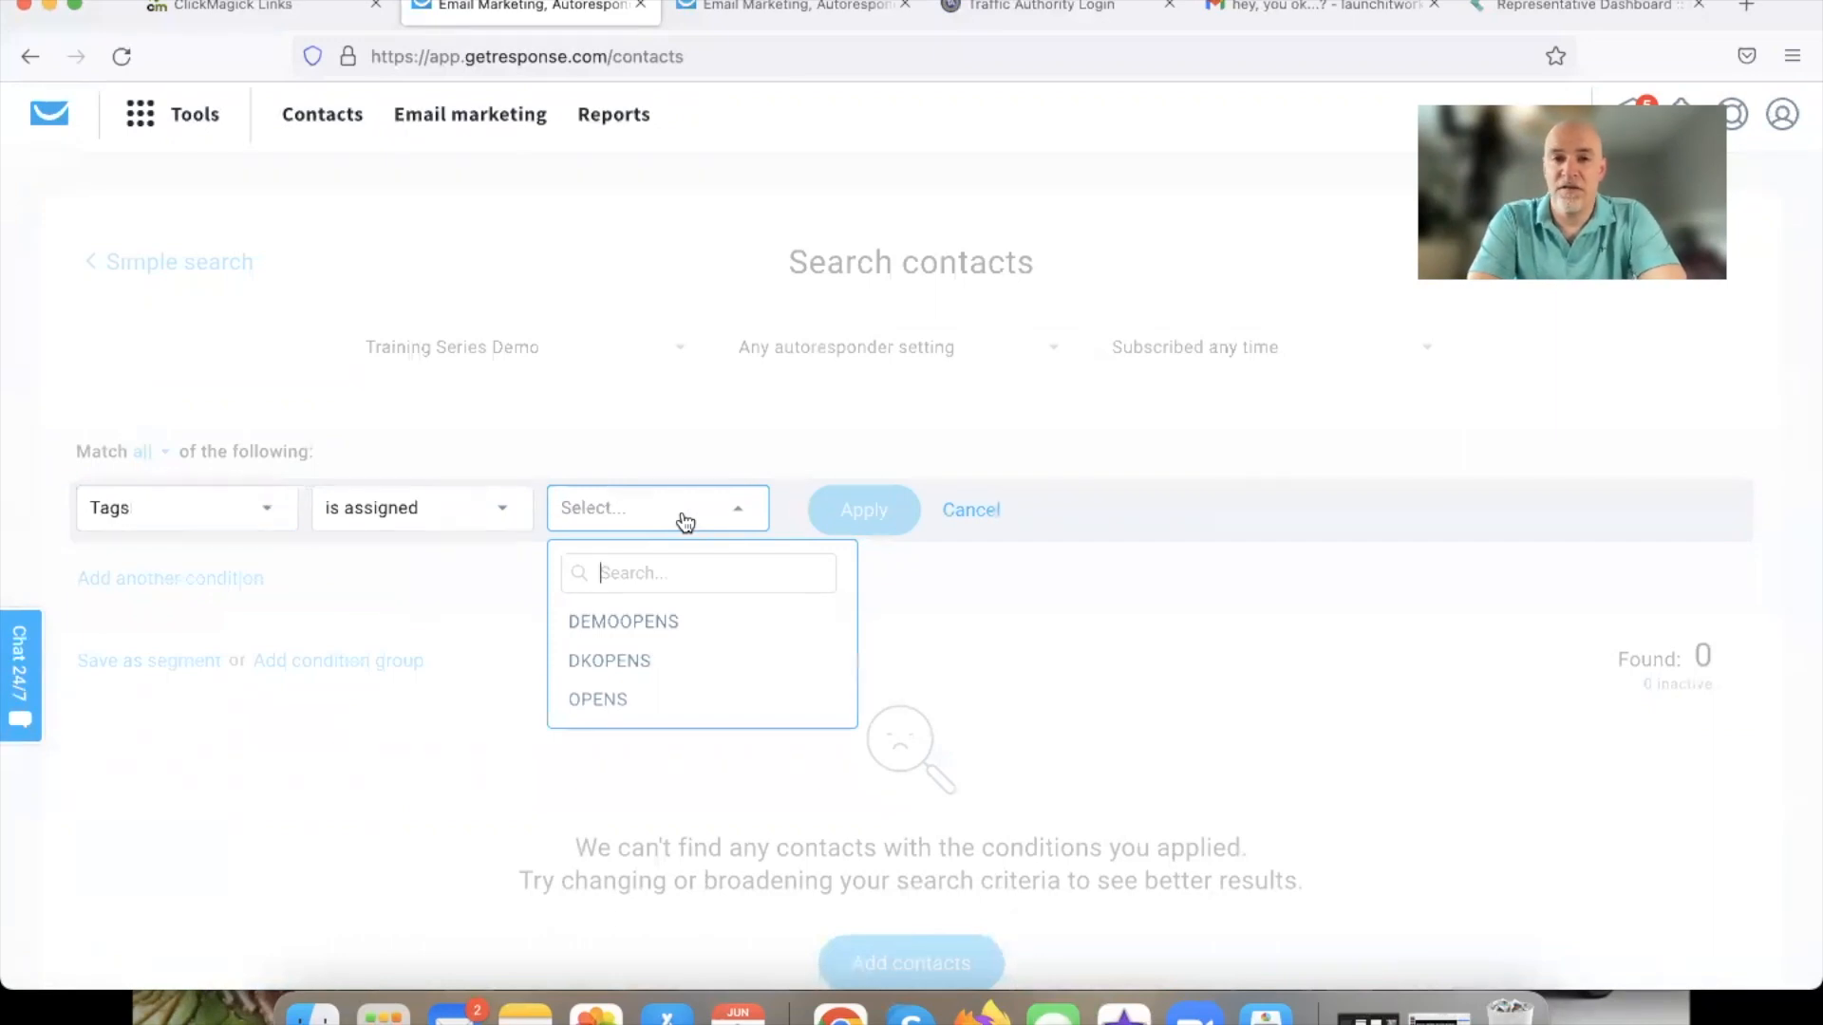
pyautogui.click(626, 627)
pyautogui.click(869, 511)
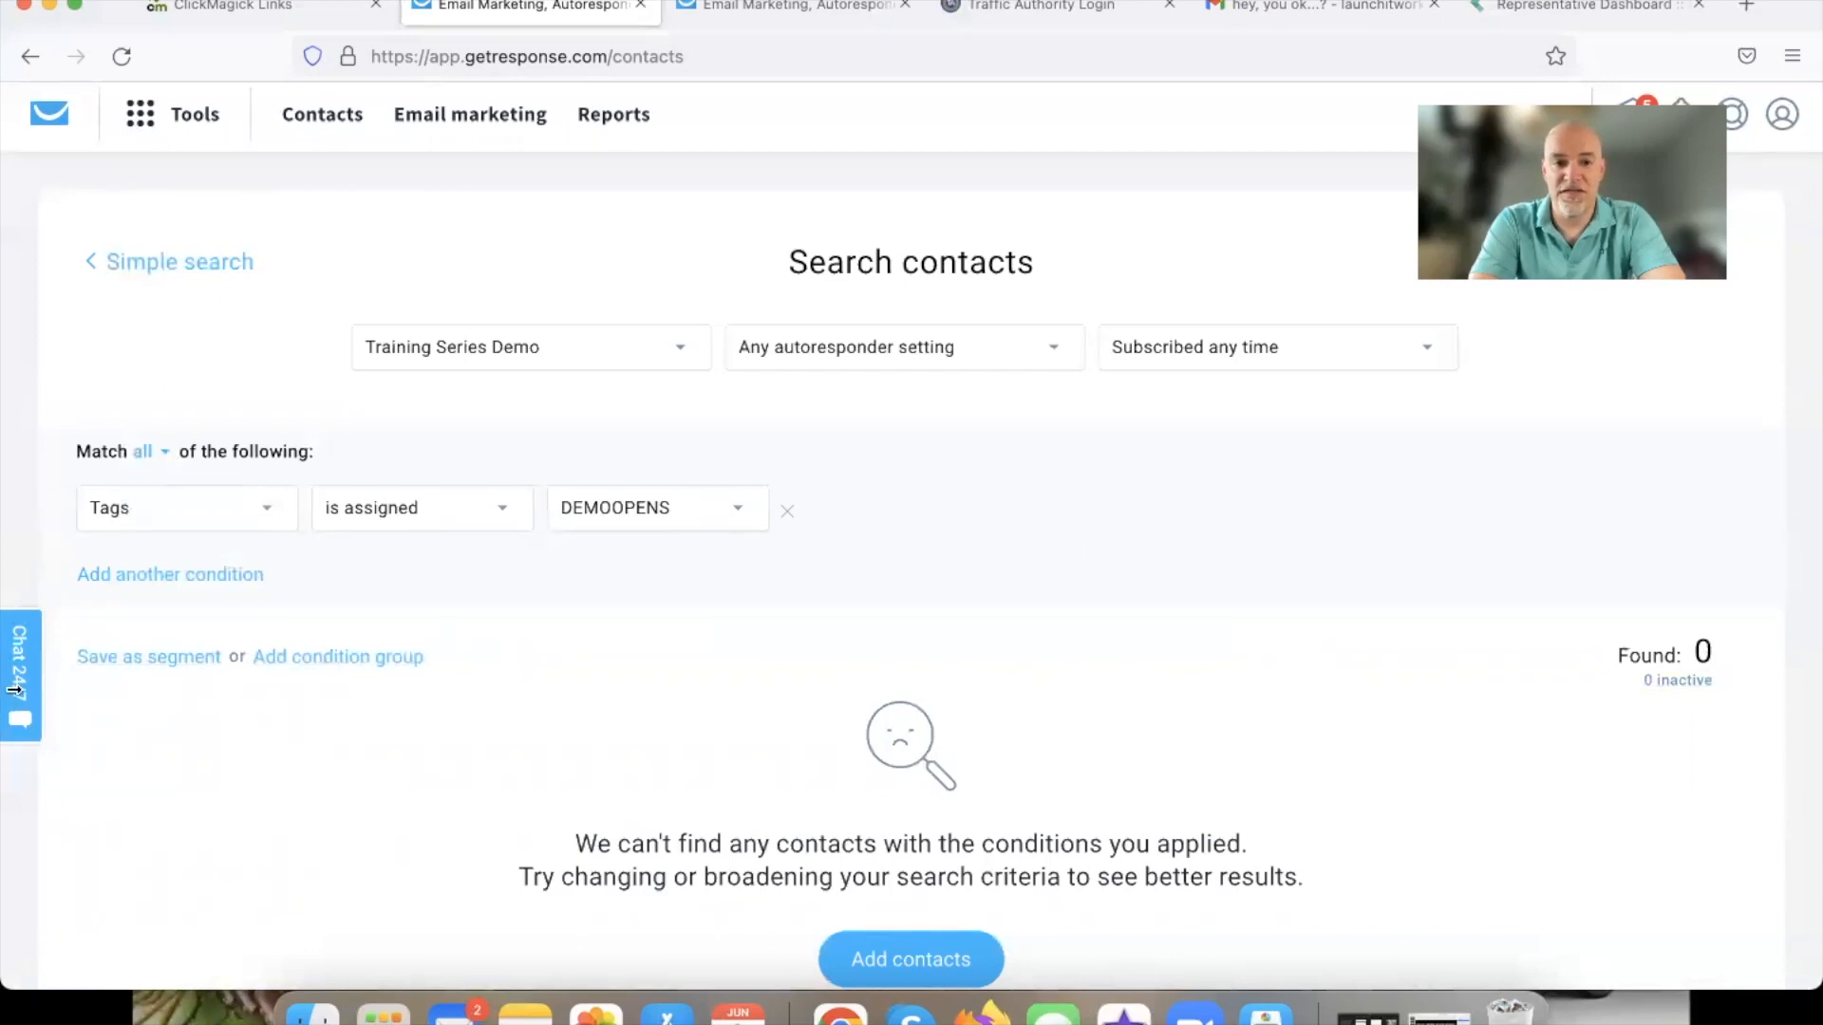
# Save the filtered contact search as a segment named DEMO LIST OPENERS.
pyautogui.click(158, 662)
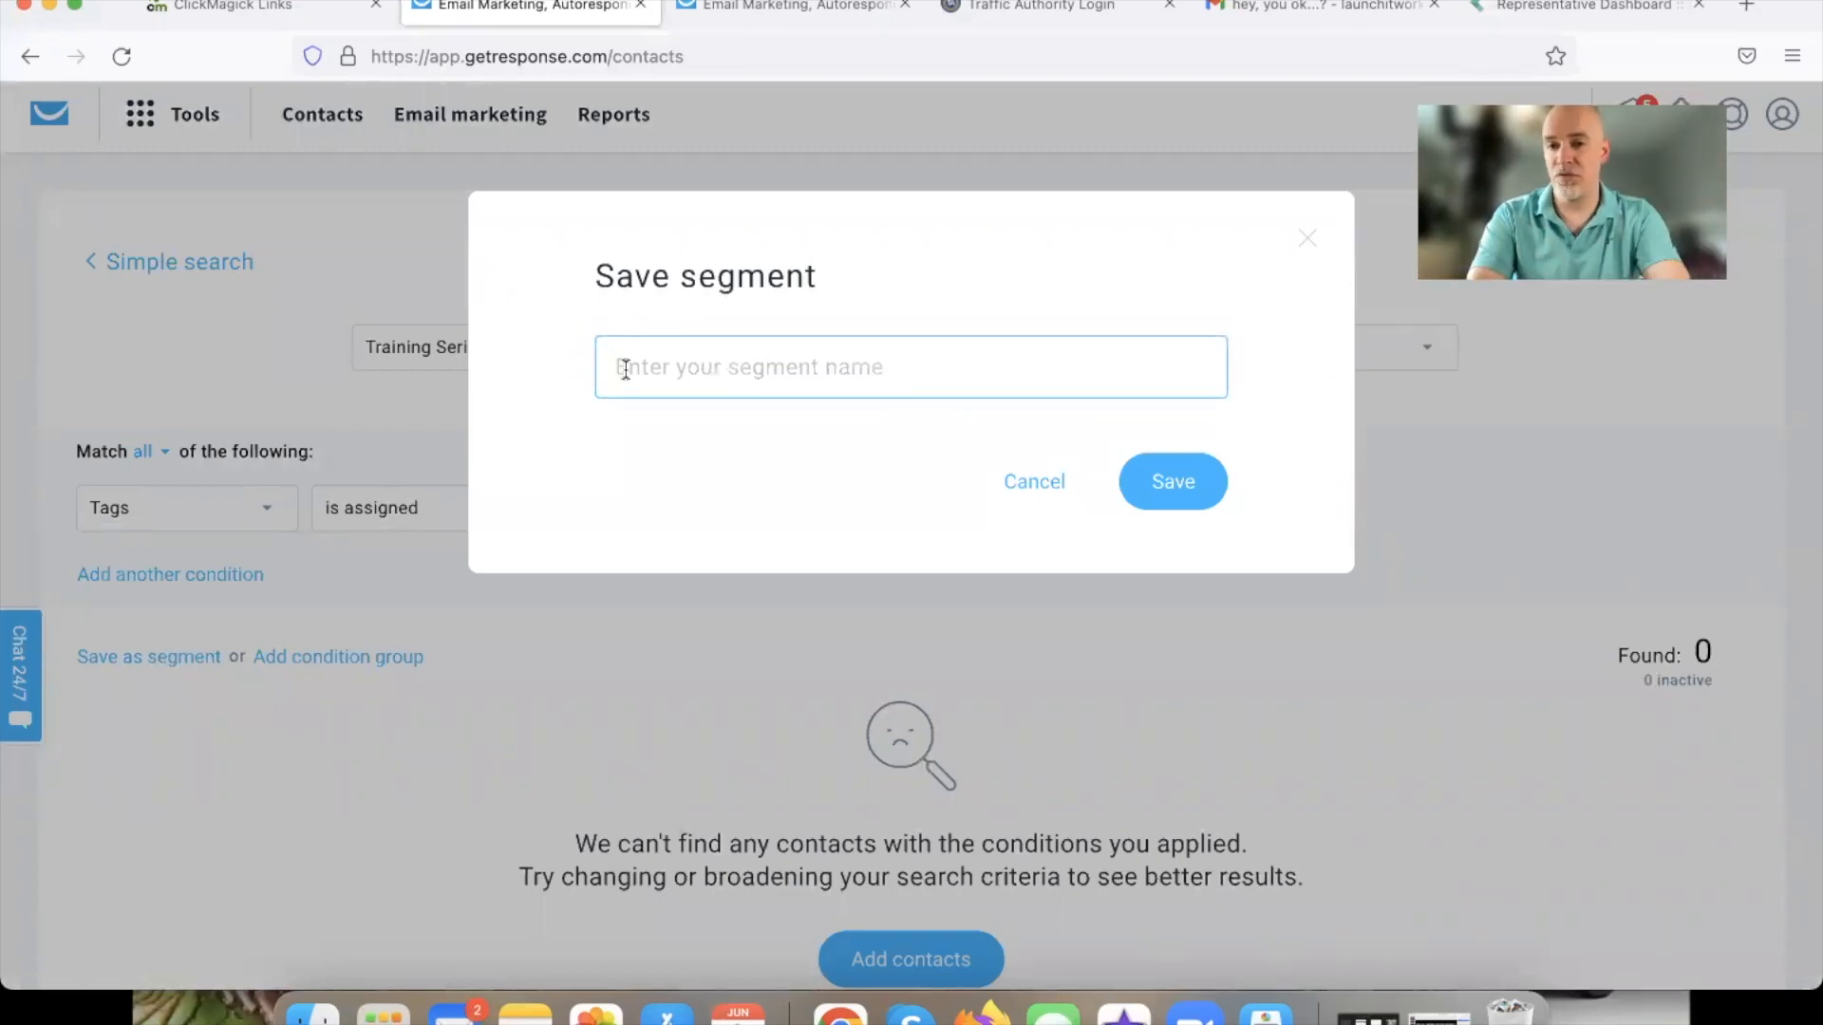
pyautogui.write('DEMO LIST OPENERS')
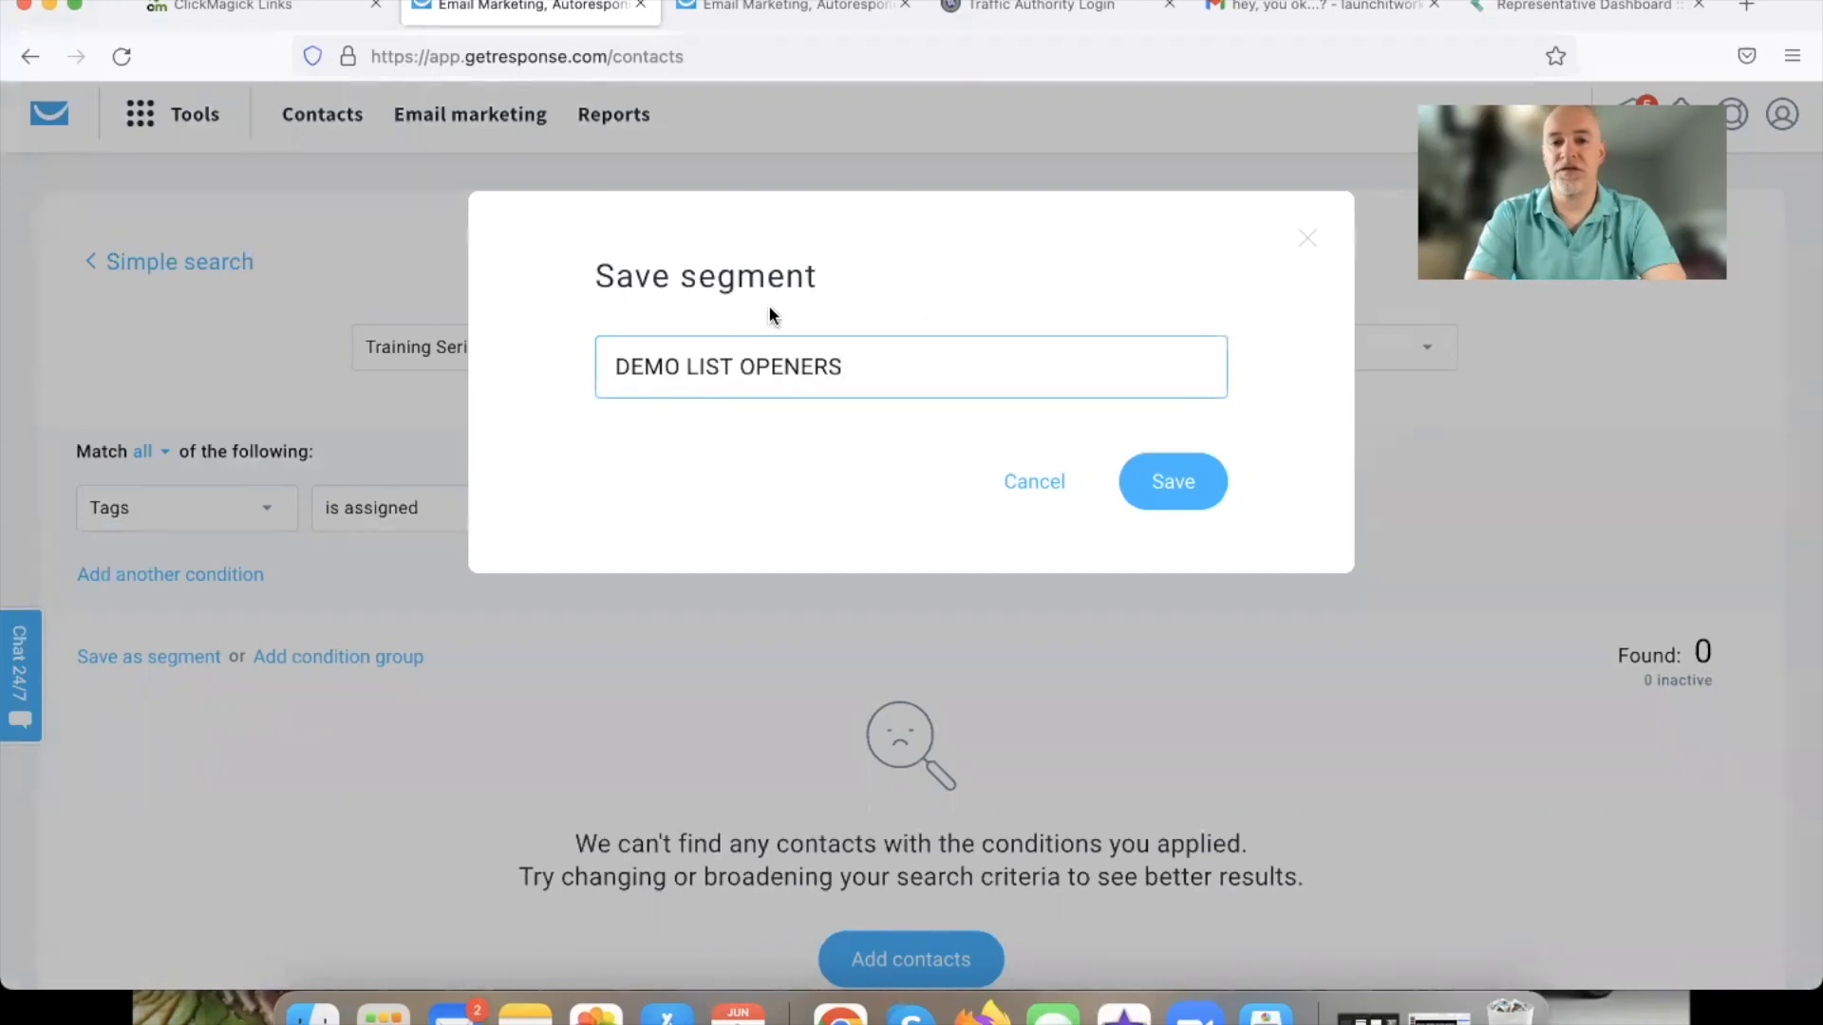
pyautogui.click(1151, 482)
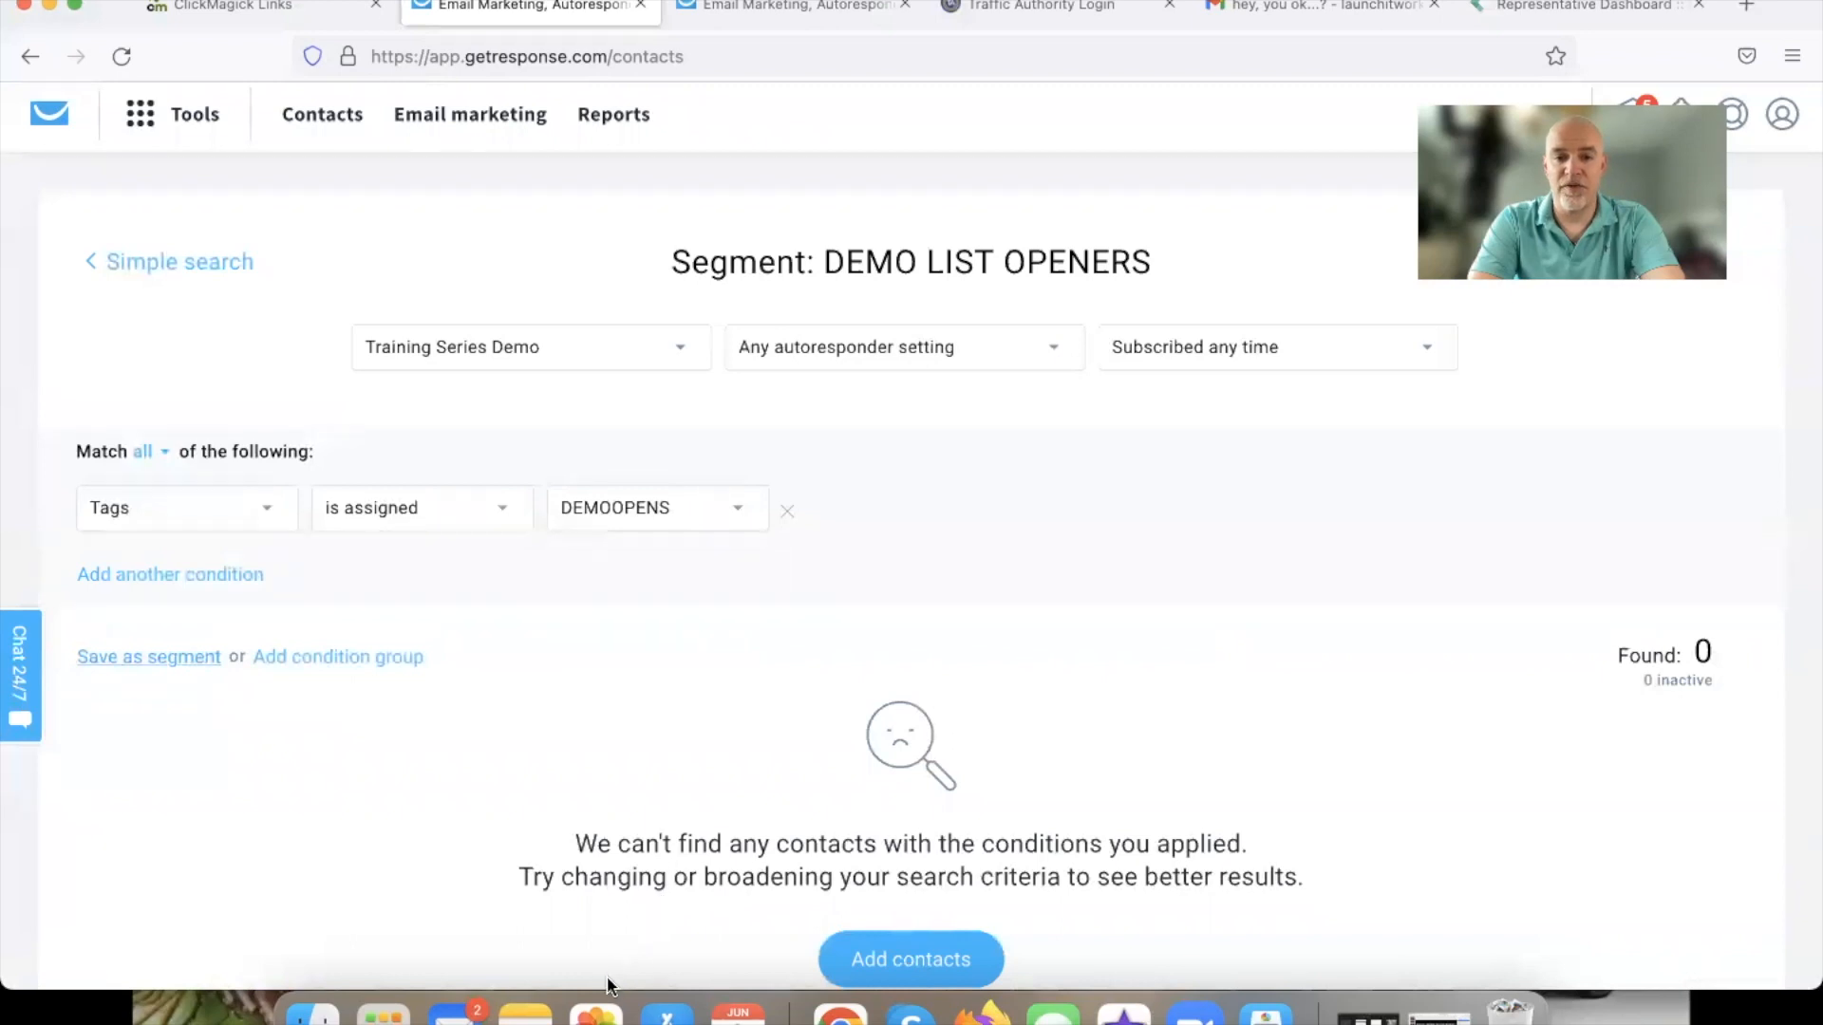
pyautogui.moveTo(1717, 598)
pyautogui.mouseDown()
pyautogui.moveTo(1699, 733)
pyautogui.moveTo(1699, 570)
pyautogui.mouseUp()
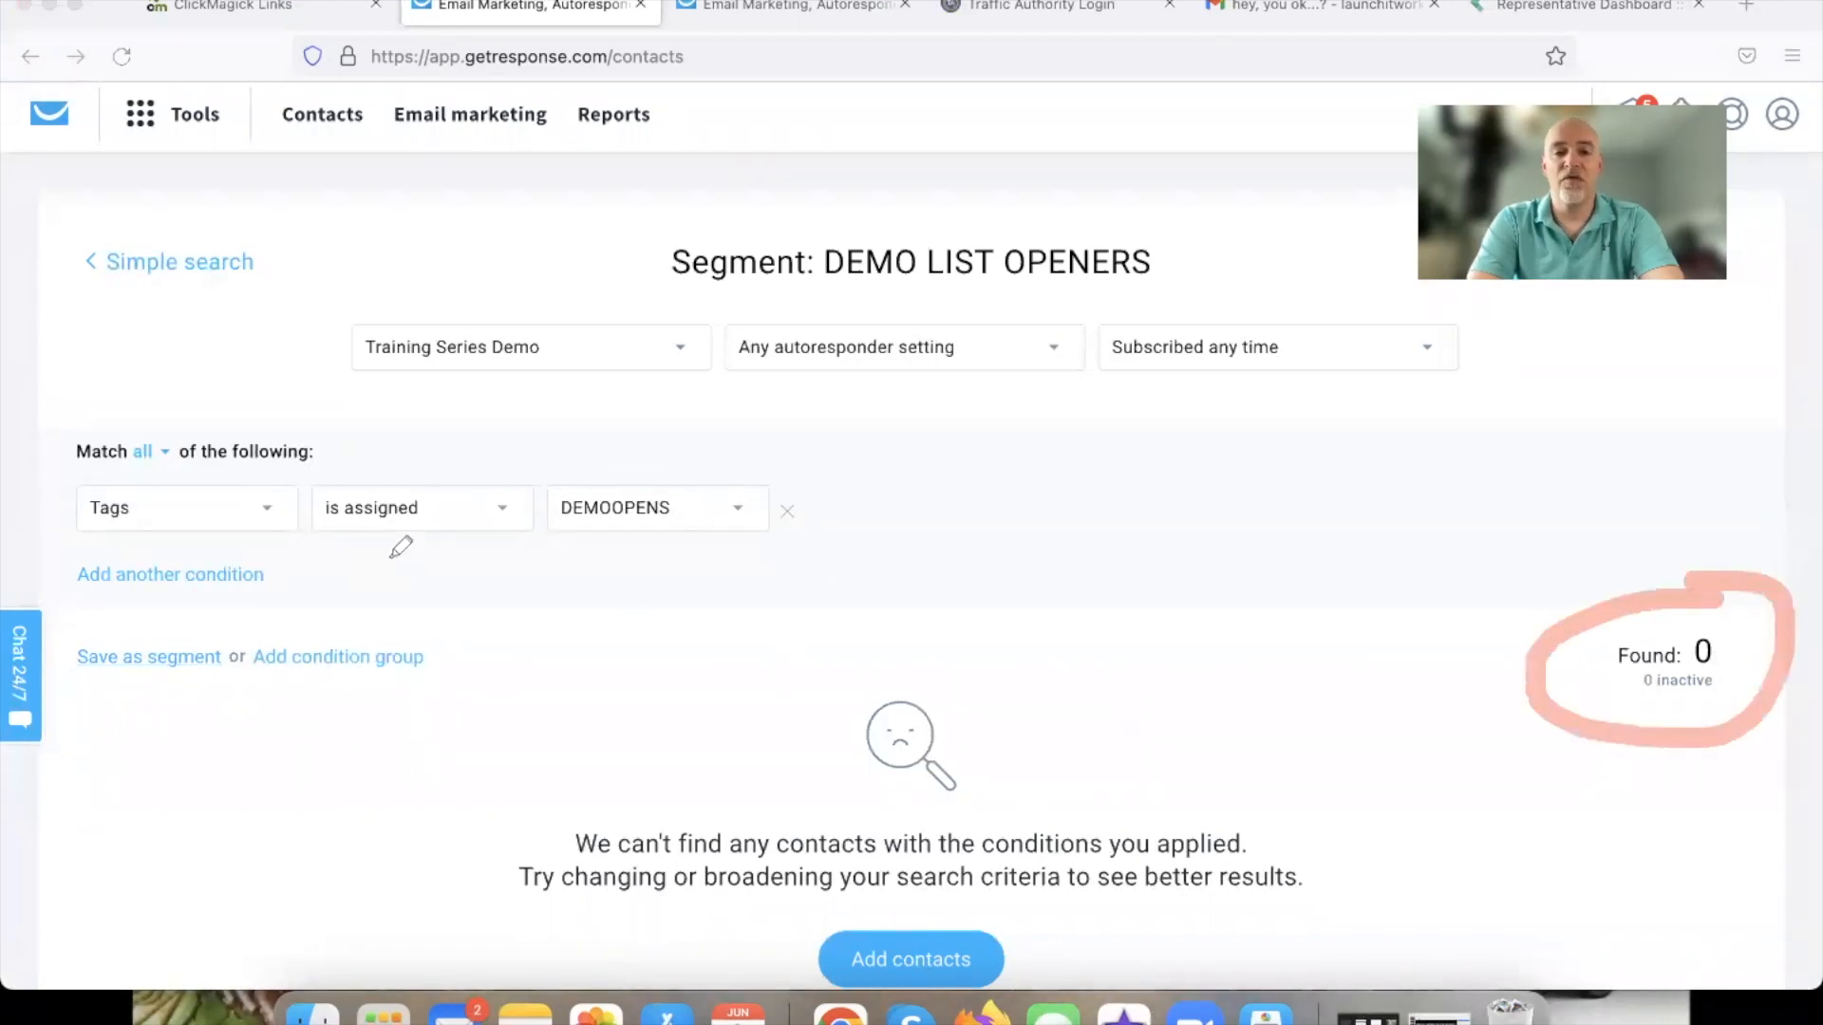
pyautogui.moveTo(769, 587)
pyautogui.mouseDown()
pyautogui.moveTo(769, 712)
pyautogui.moveTo(714, 673)
pyautogui.mouseUp()
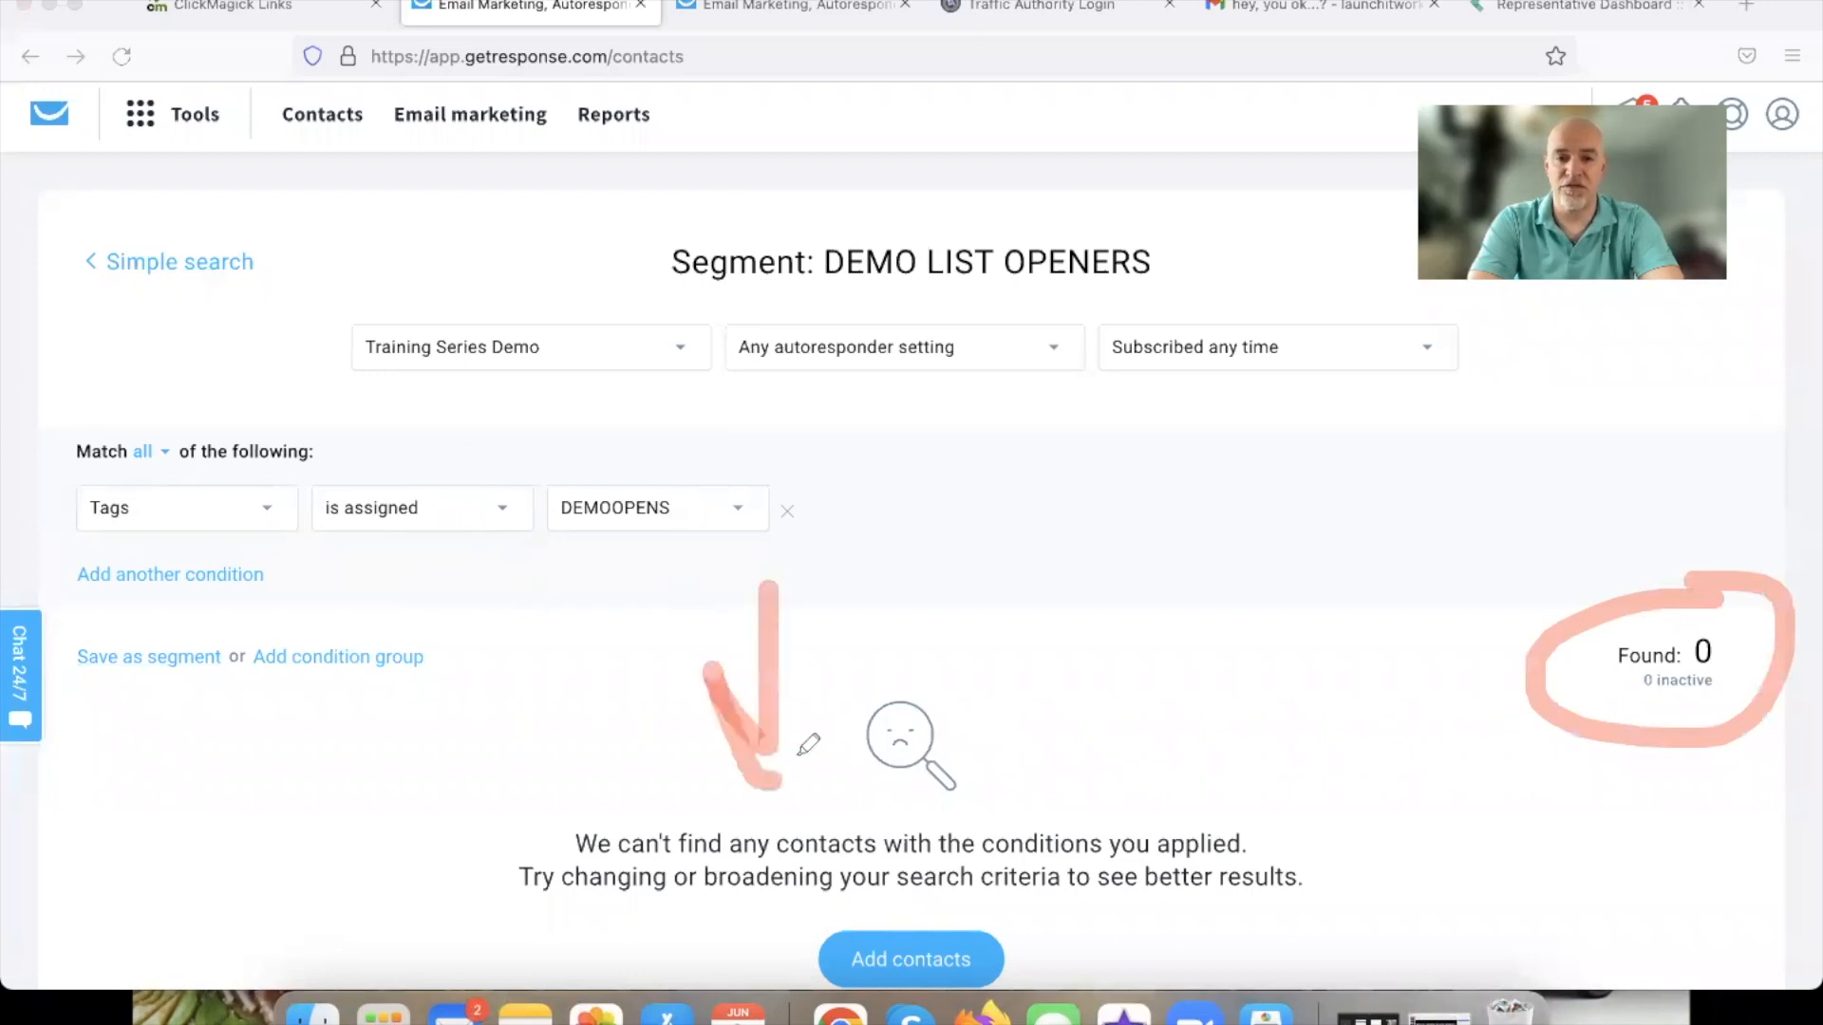
pyautogui.moveTo(802, 752); pyautogui.dragTo(841, 674)
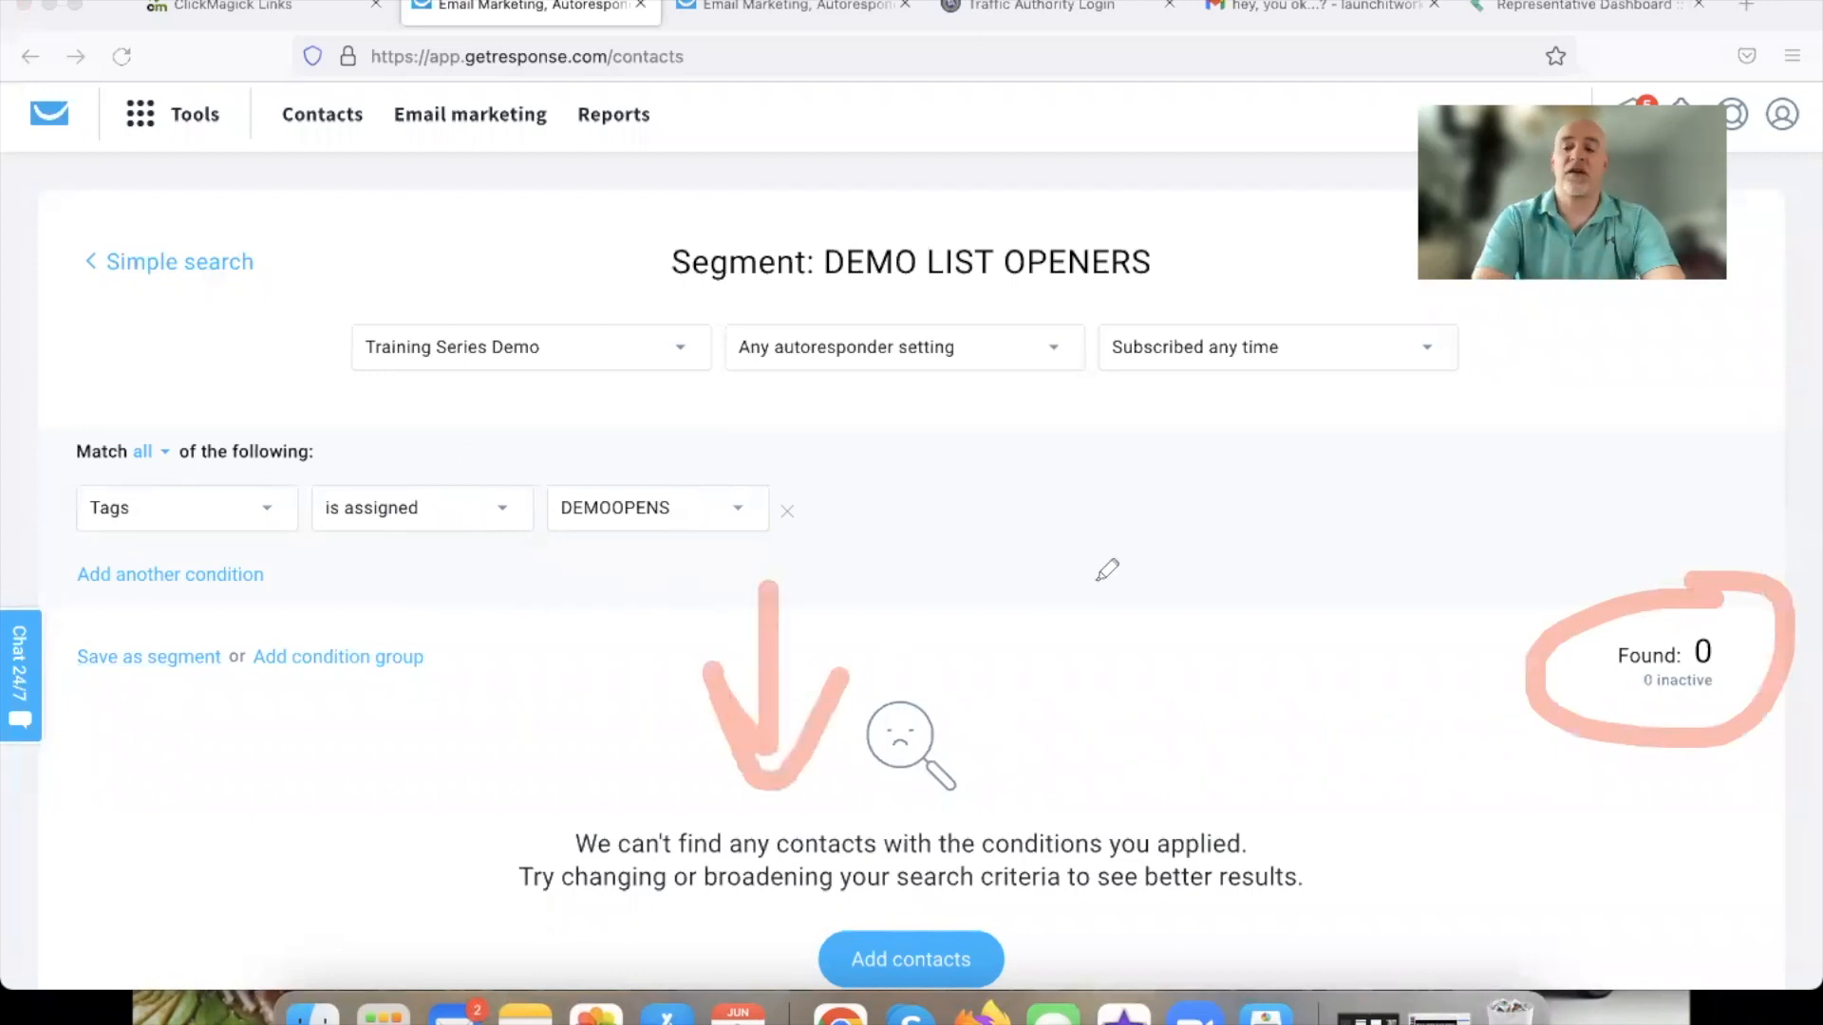
pyautogui.moveTo(931, 533)
pyautogui.mouseDown()
pyautogui.moveTo(931, 669)
pyautogui.moveTo(969, 676)
pyautogui.moveTo(995, 638)
pyautogui.mouseUp()
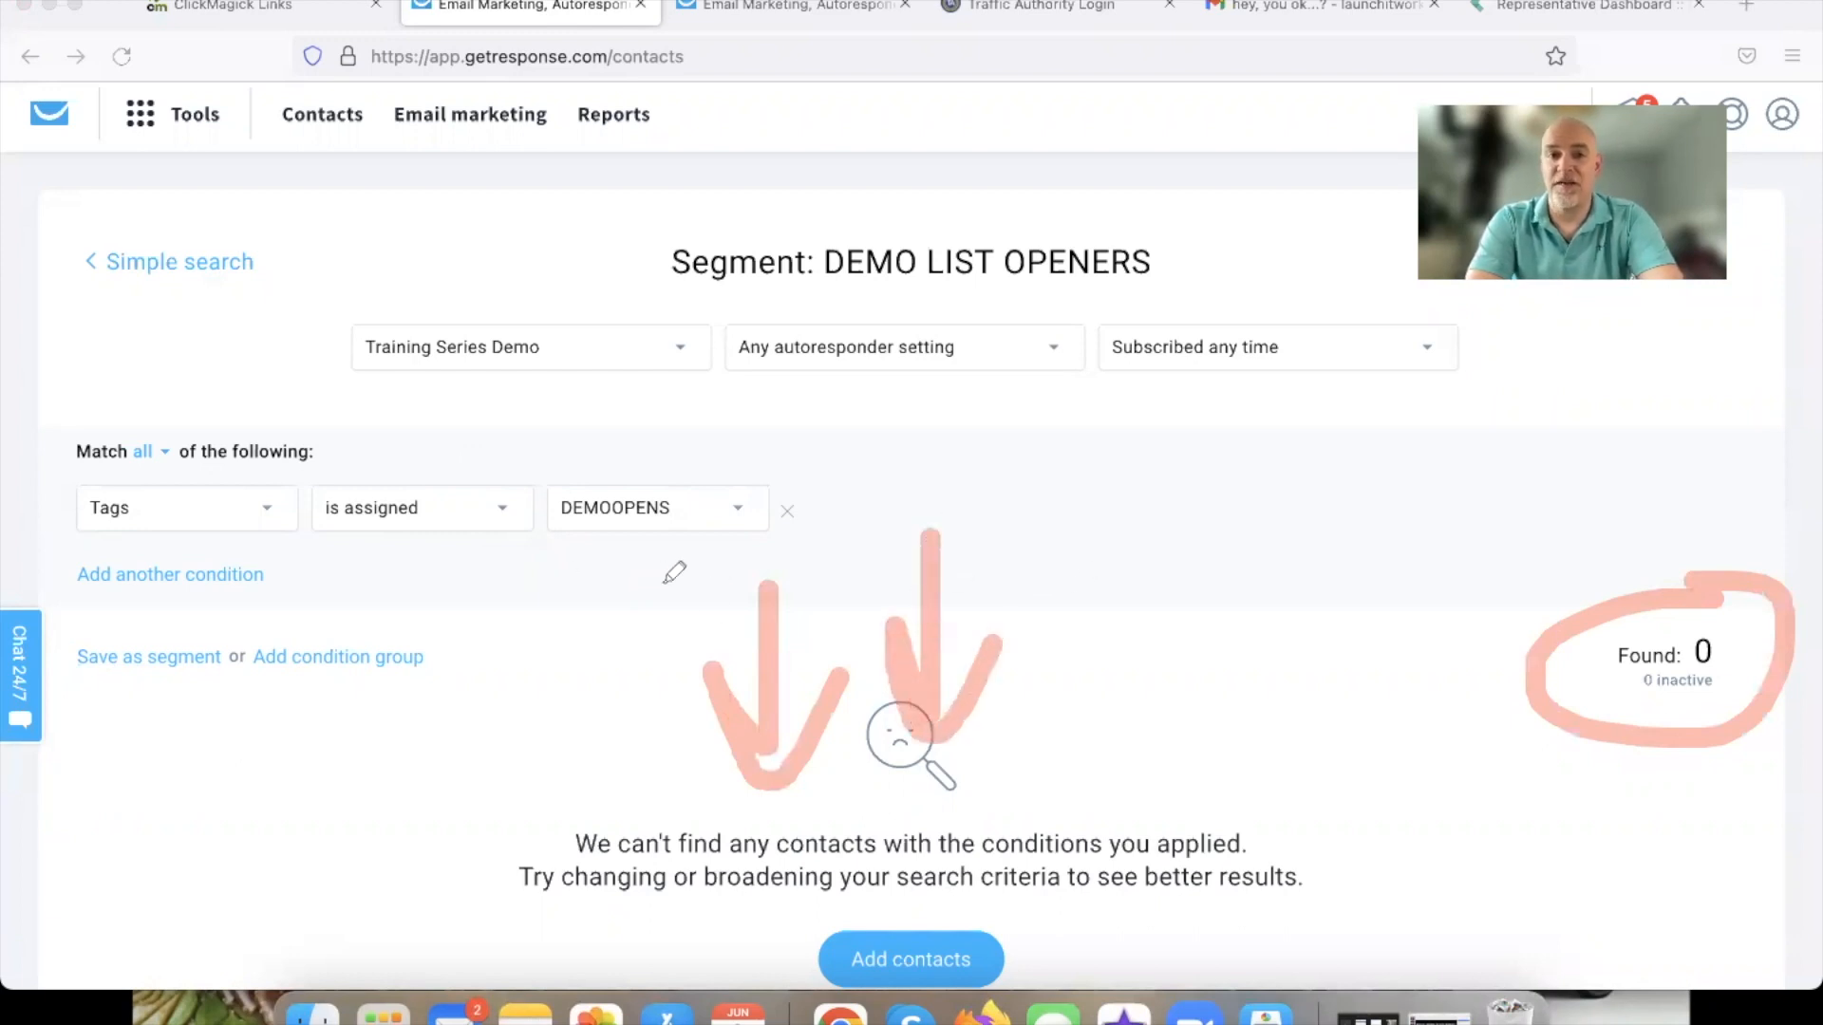
pyautogui.moveTo(786, 578)
pyautogui.mouseDown()
pyautogui.moveTo(812, 560)
pyautogui.moveTo(712, 432)
pyautogui.moveTo(155, 401)
pyautogui.moveTo(297, 667)
pyautogui.moveTo(867, 570)
pyautogui.moveTo(834, 534)
pyautogui.mouseUp()
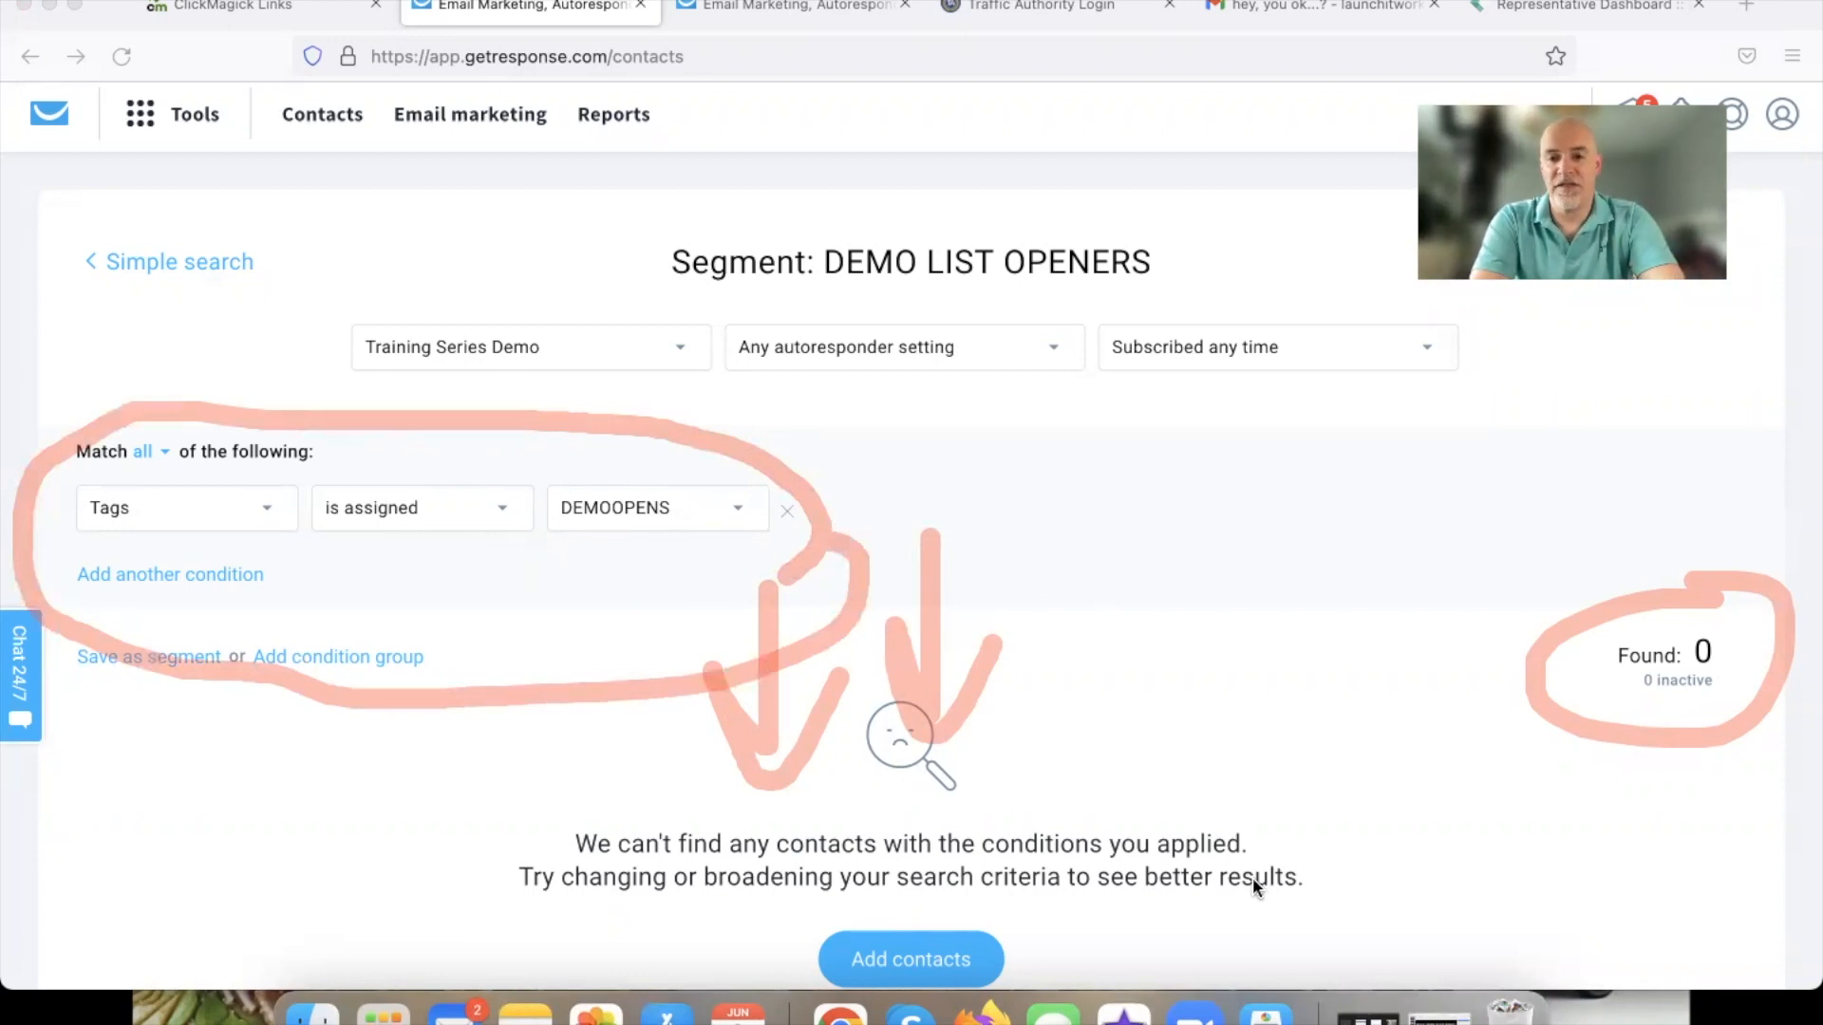
pyautogui.click(1263, 982)
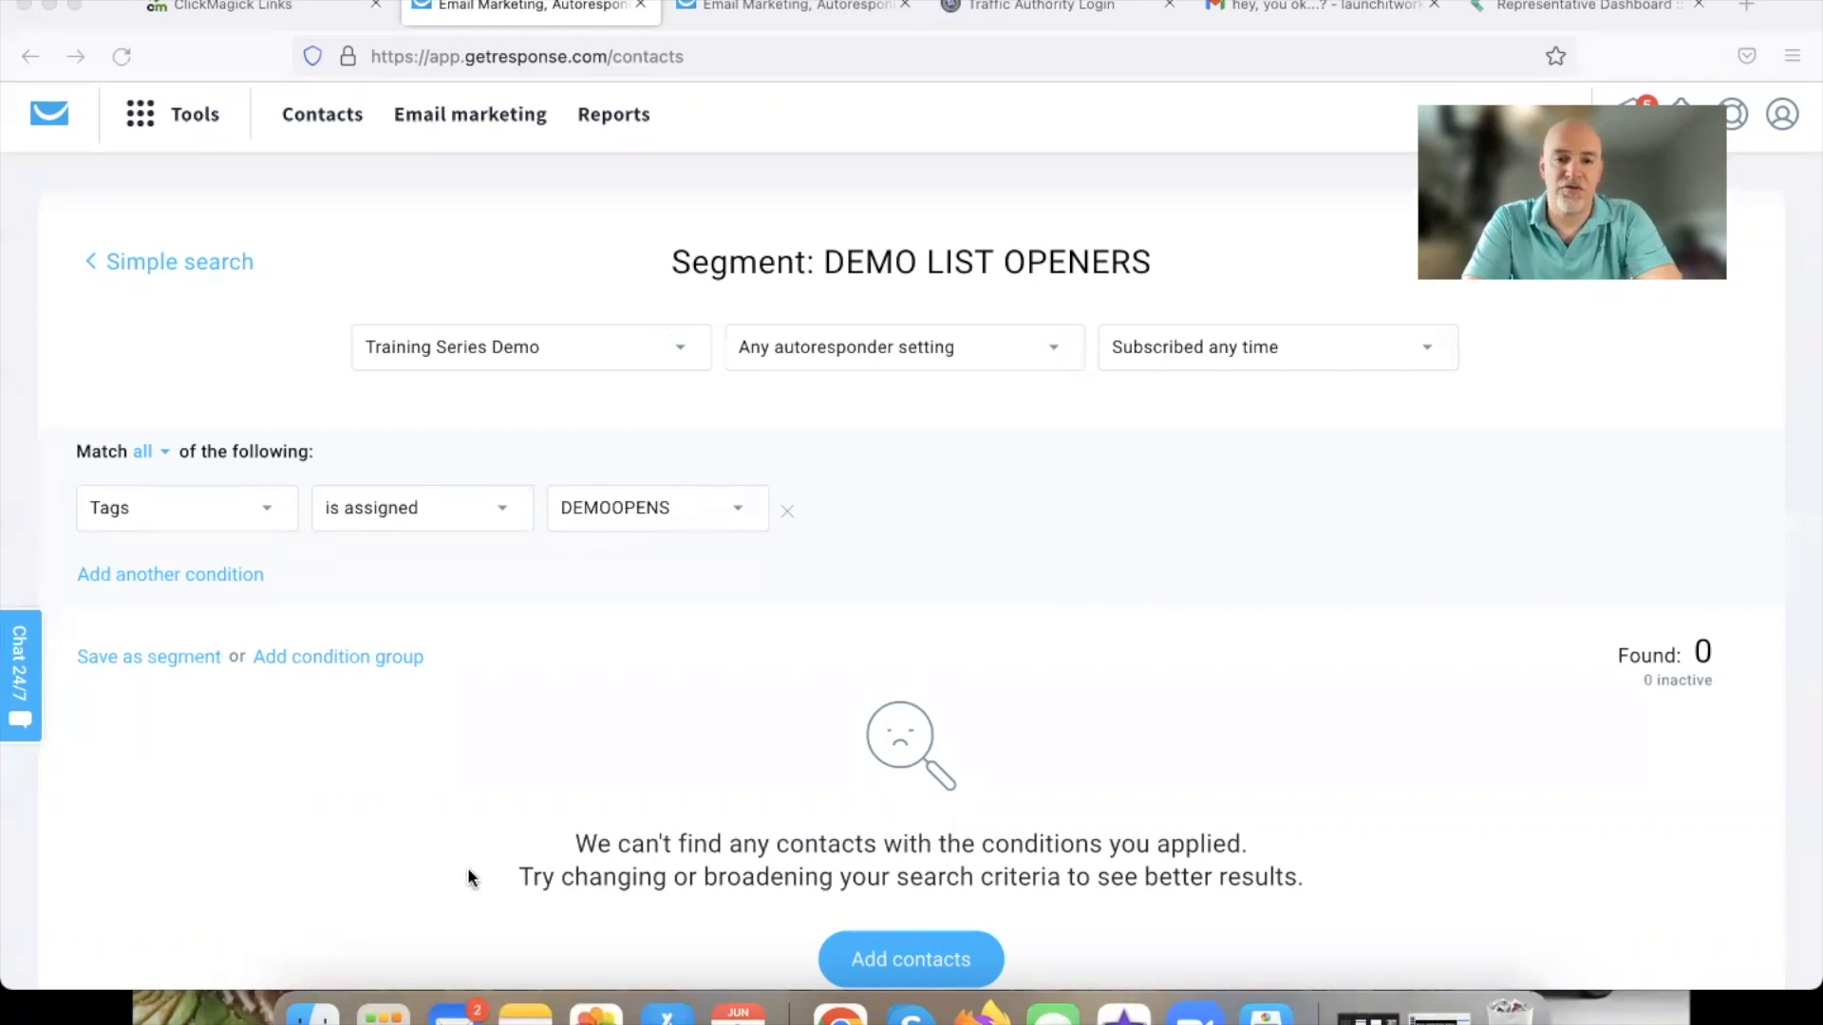
# Switch to the Google Docs course outline and insert a "Day FOUR" heading above the bullet "How To Keep Your List CLEAN".
pyautogui.press('super+Tab')
pyautogui.press('Tab')
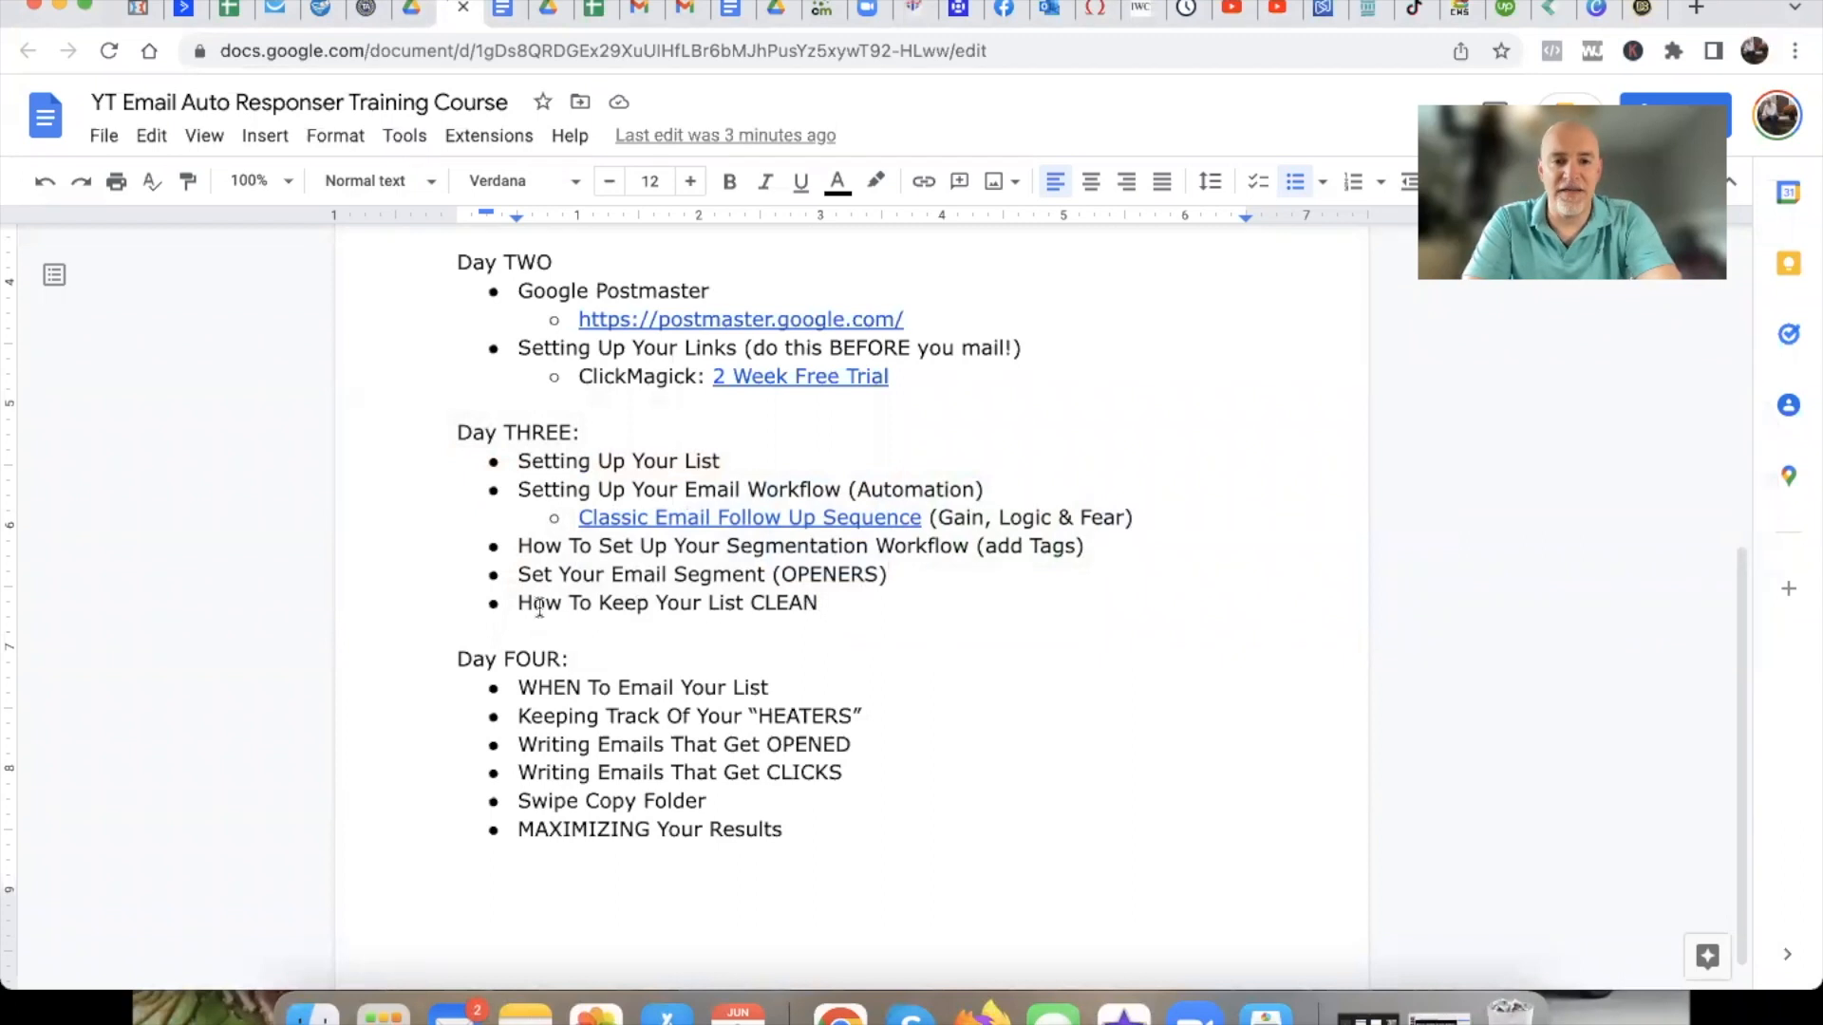
pyautogui.moveTo(518, 604); pyautogui.dragTo(819, 610)
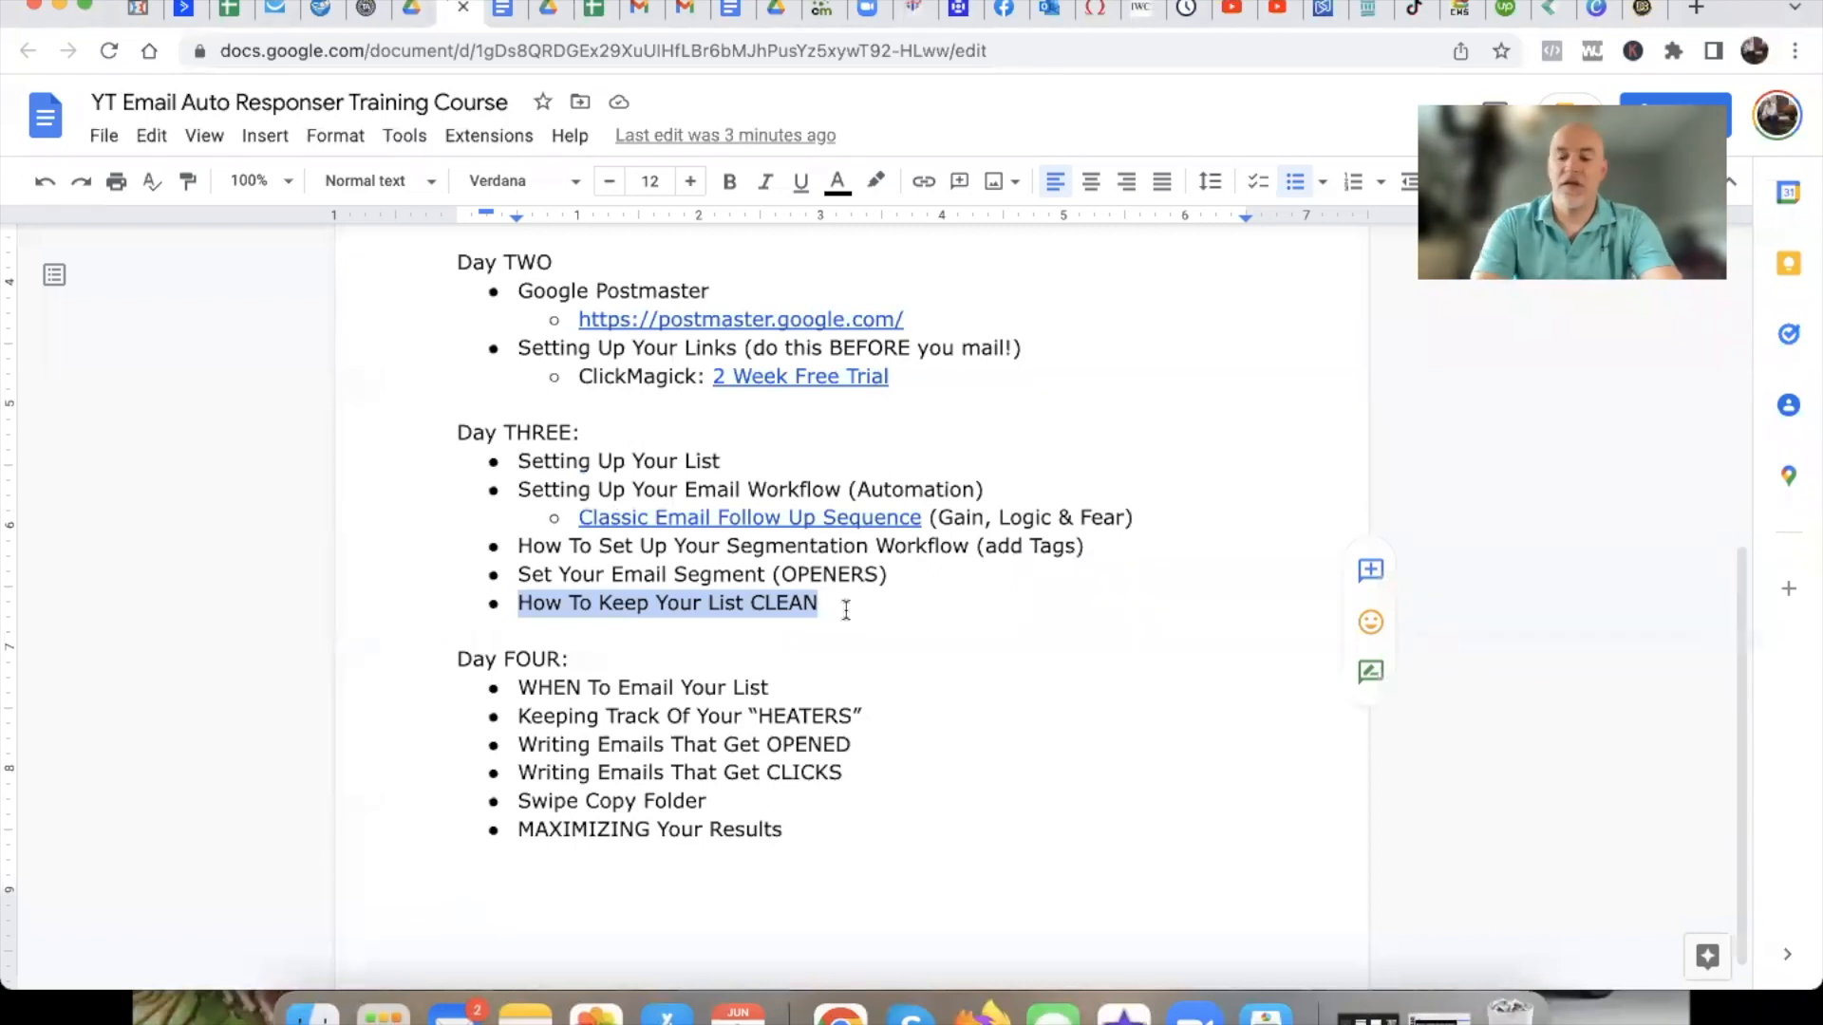
pyautogui.click(846, 609)
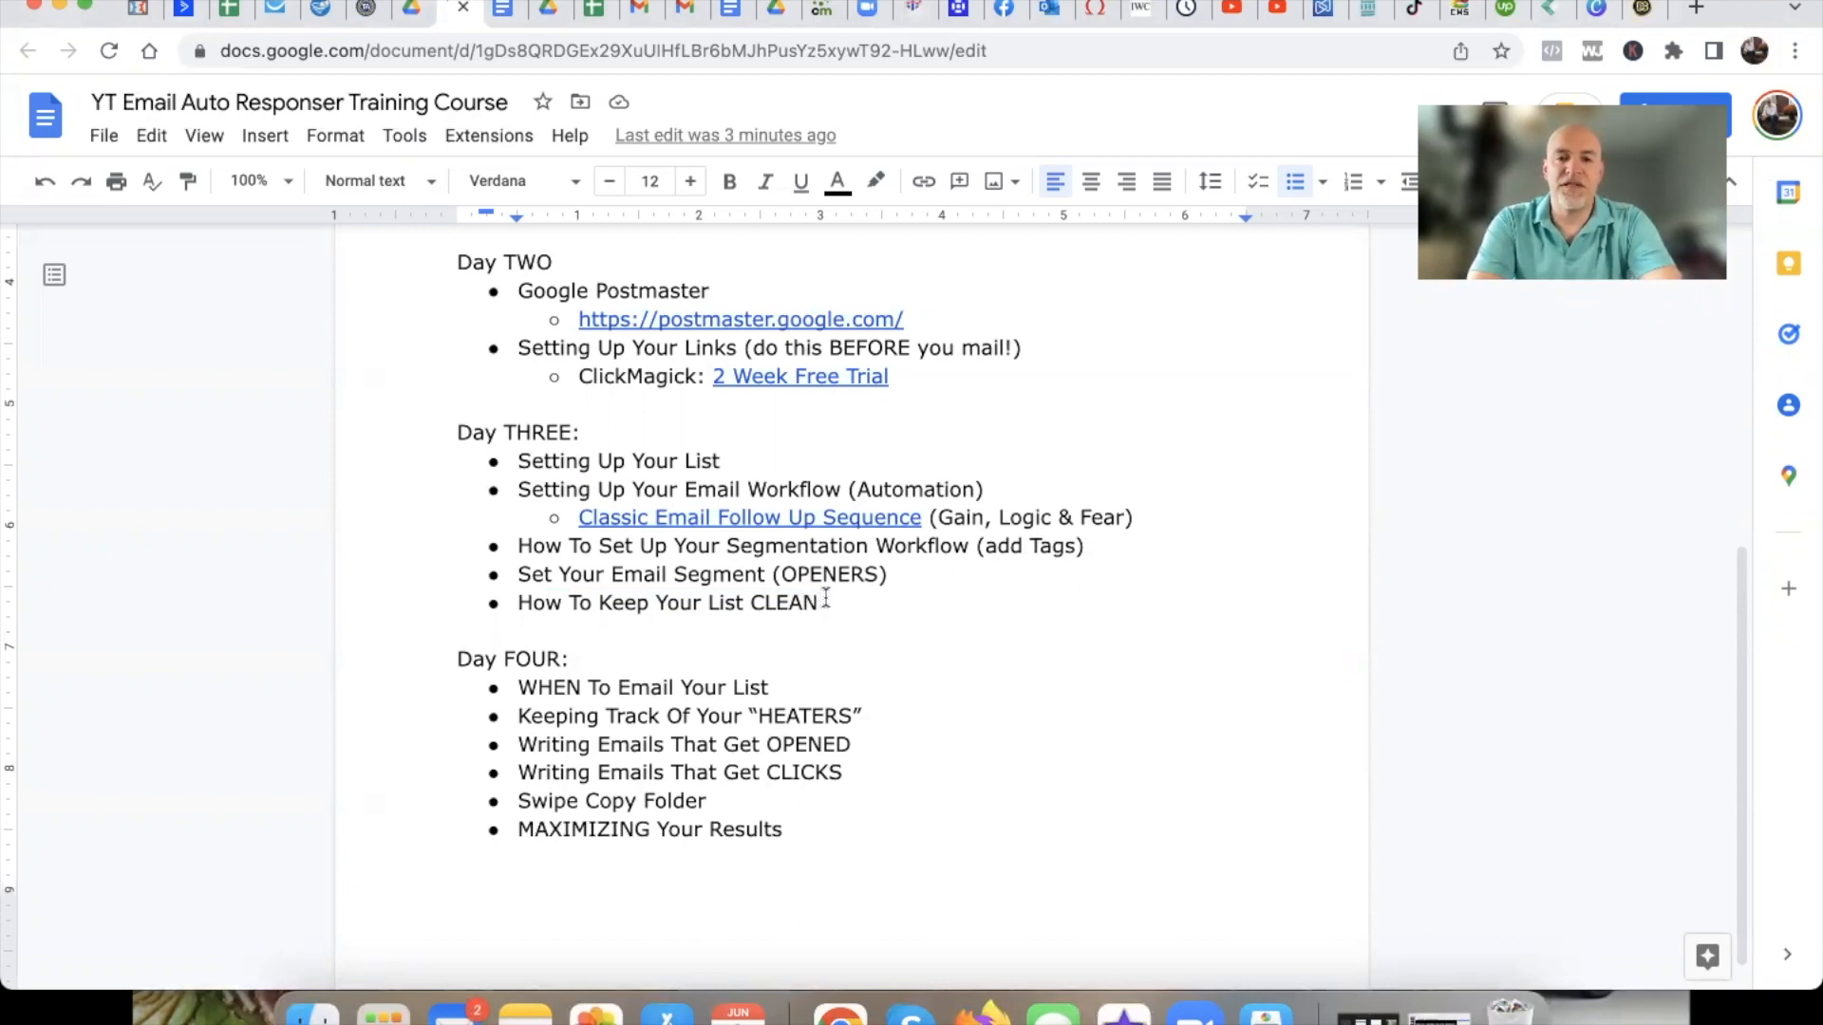
pyautogui.click(900, 575)
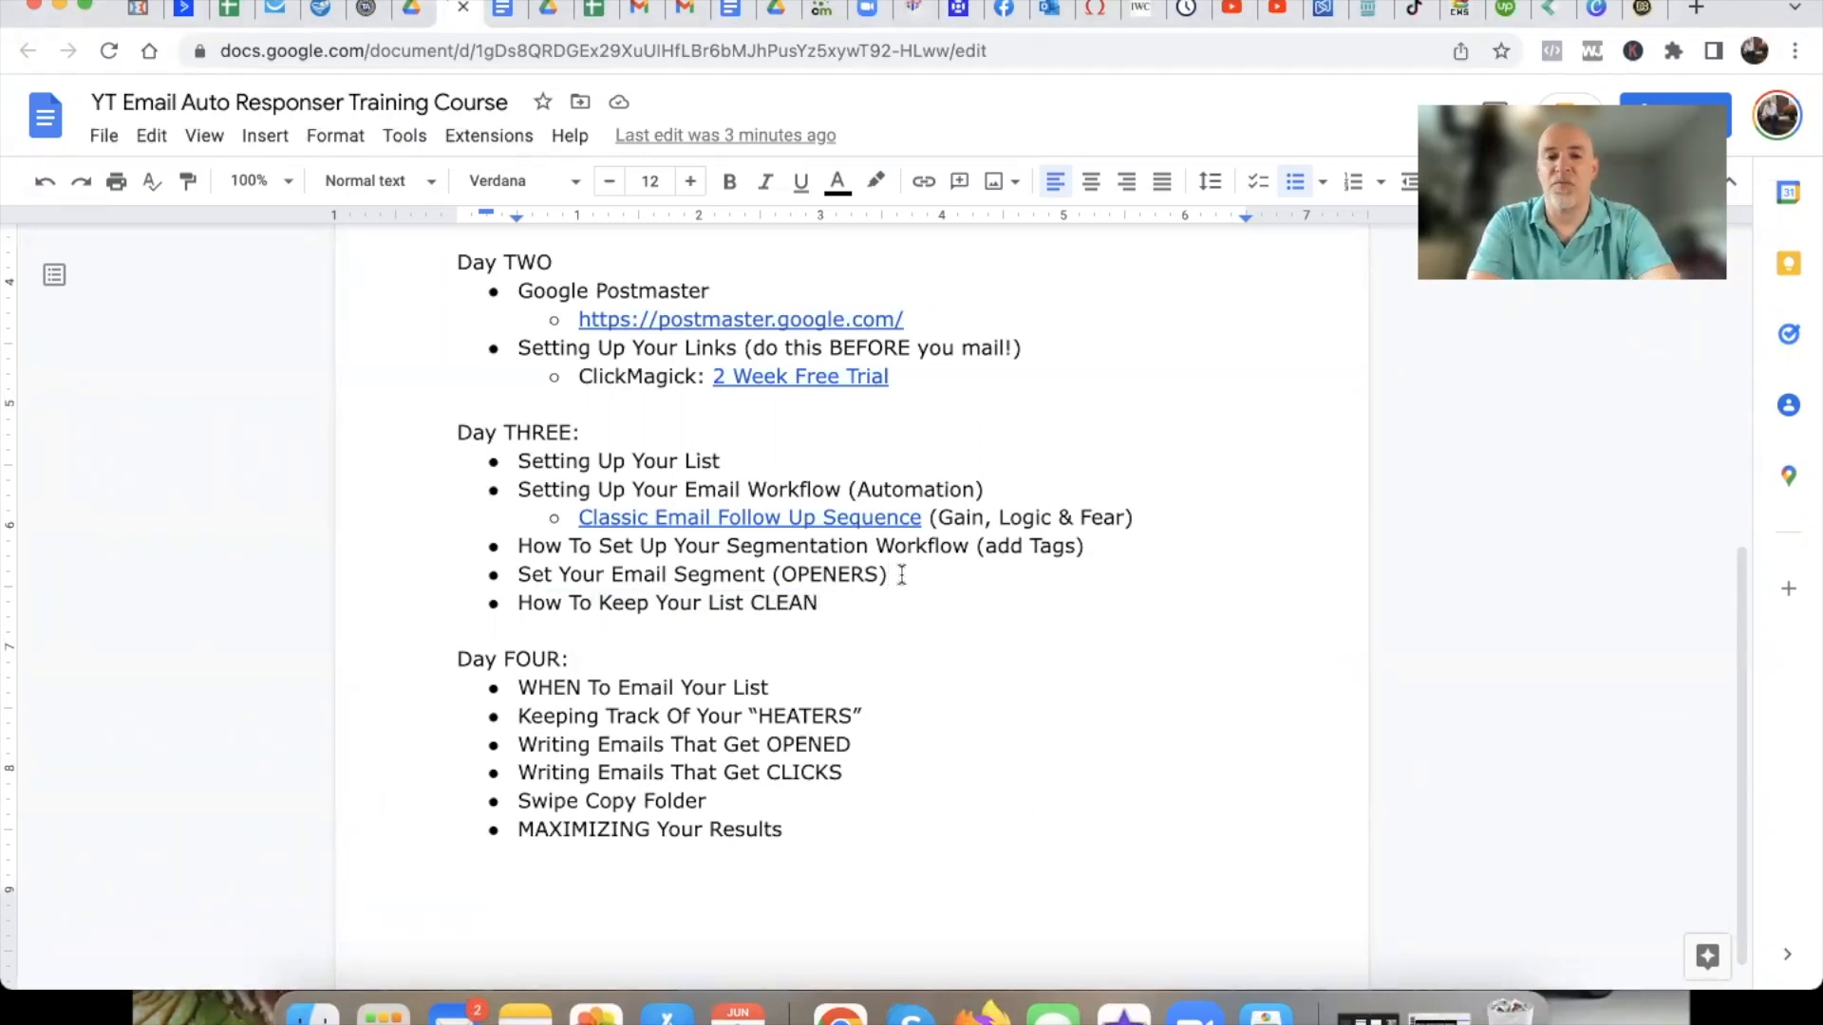
pyautogui.press('Return')
pyautogui.press('Return')
pyautogui.press('Return')
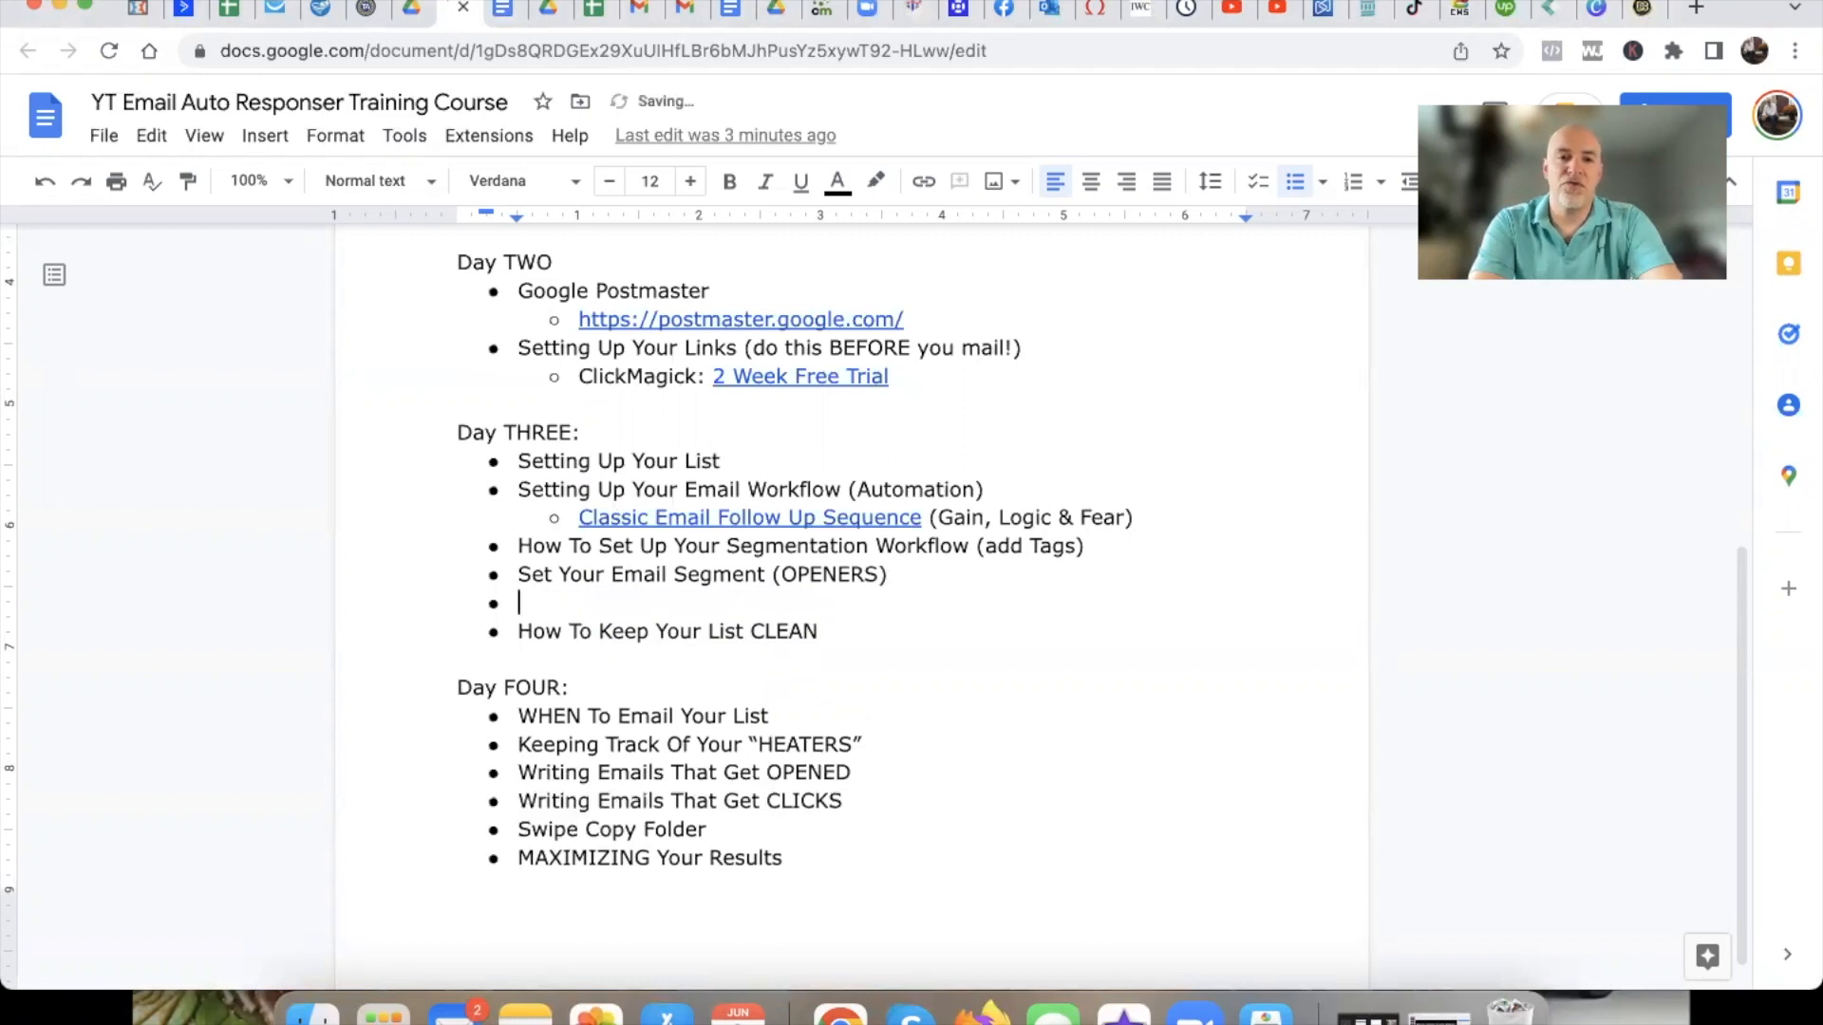
pyautogui.write('Day FOUR')
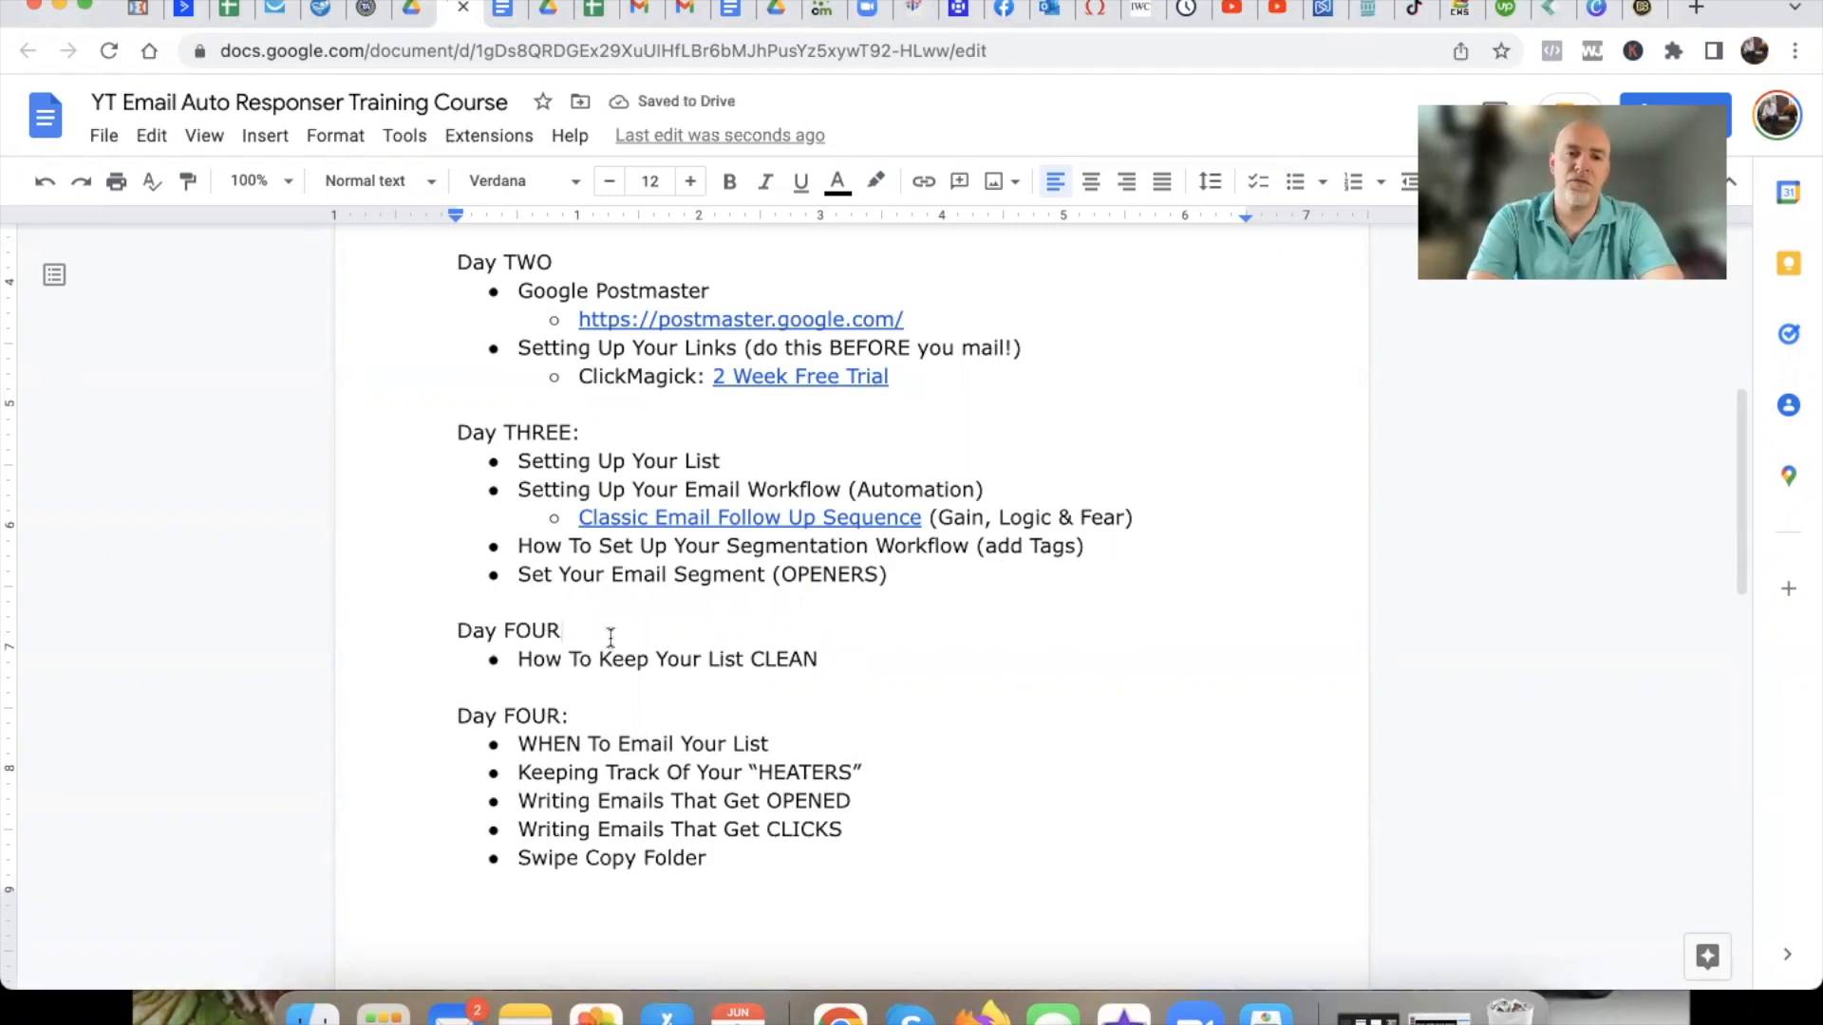
# Add the bullet "Setting Up An Email Template" above "How To Keep Your List CLEAN" and remove the blank line under the Day FOUR heading.
pyautogui.press('Return')
pyautogui.press('Tab')
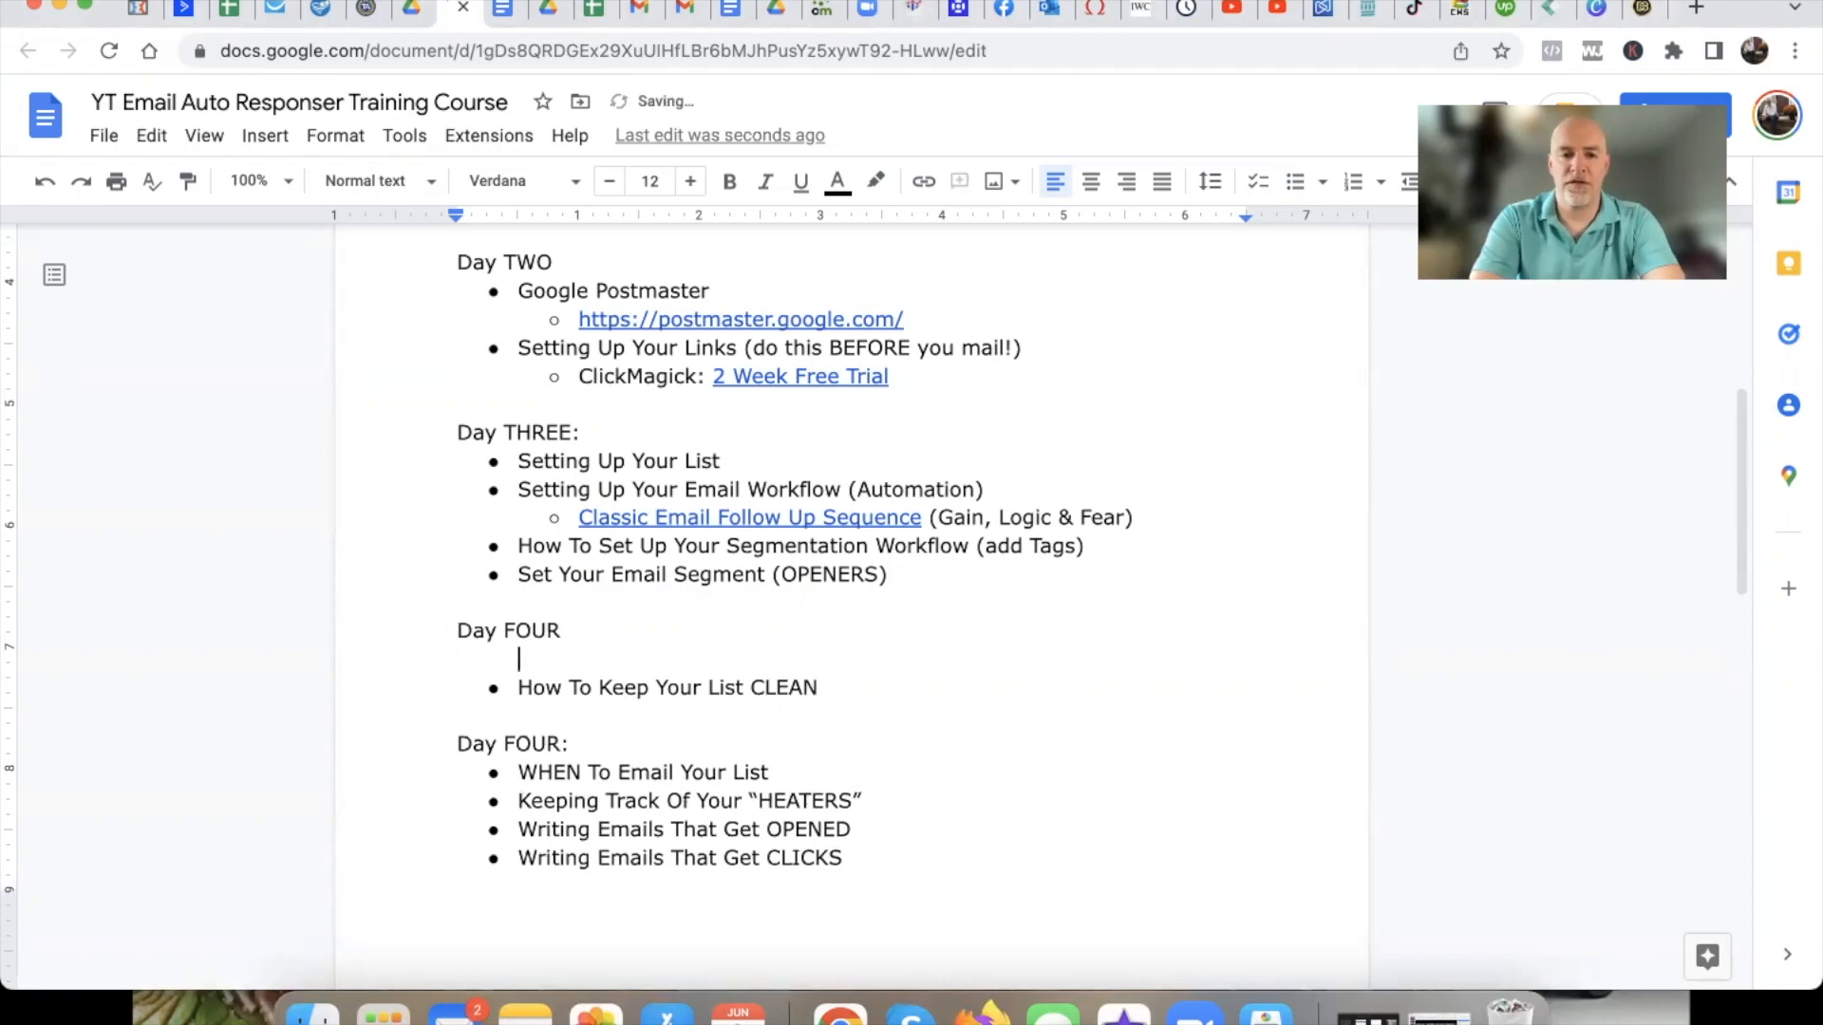
pyautogui.click(521, 687)
pyautogui.press('Return')
pyautogui.press('Up')
pyautogui.write('Set')
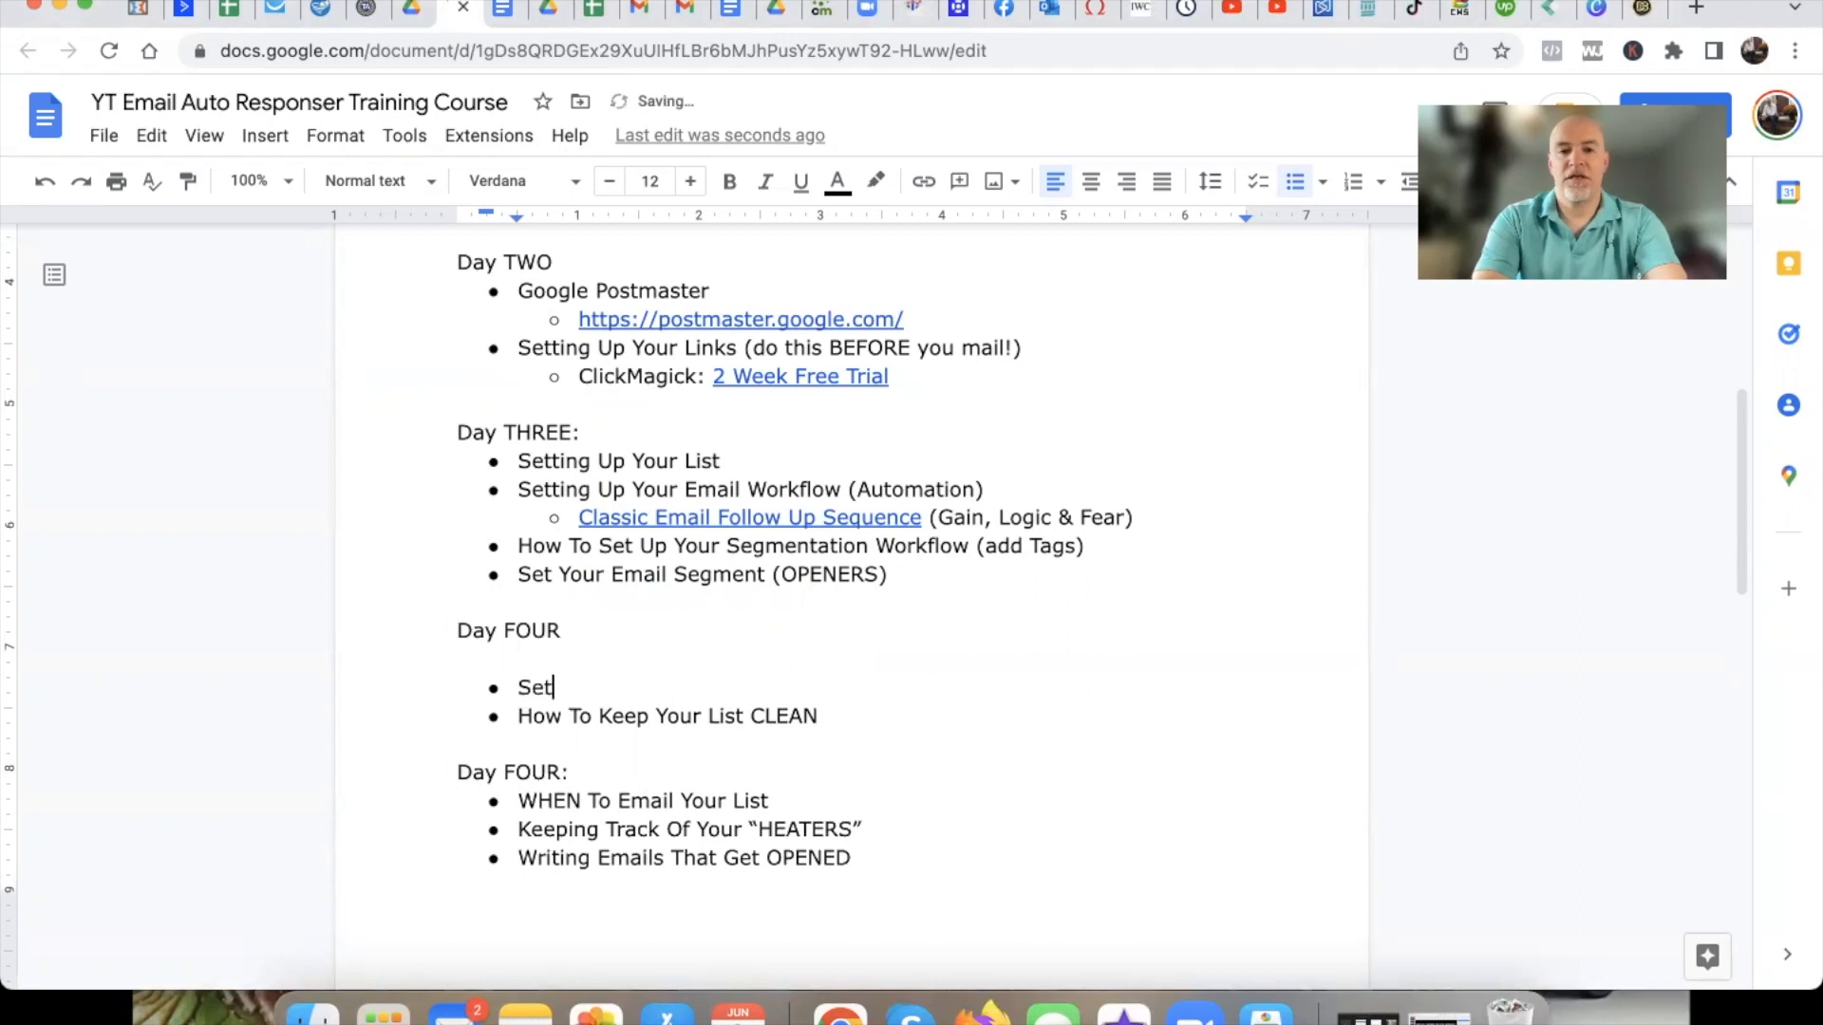
pyautogui.write('ting Up An E')
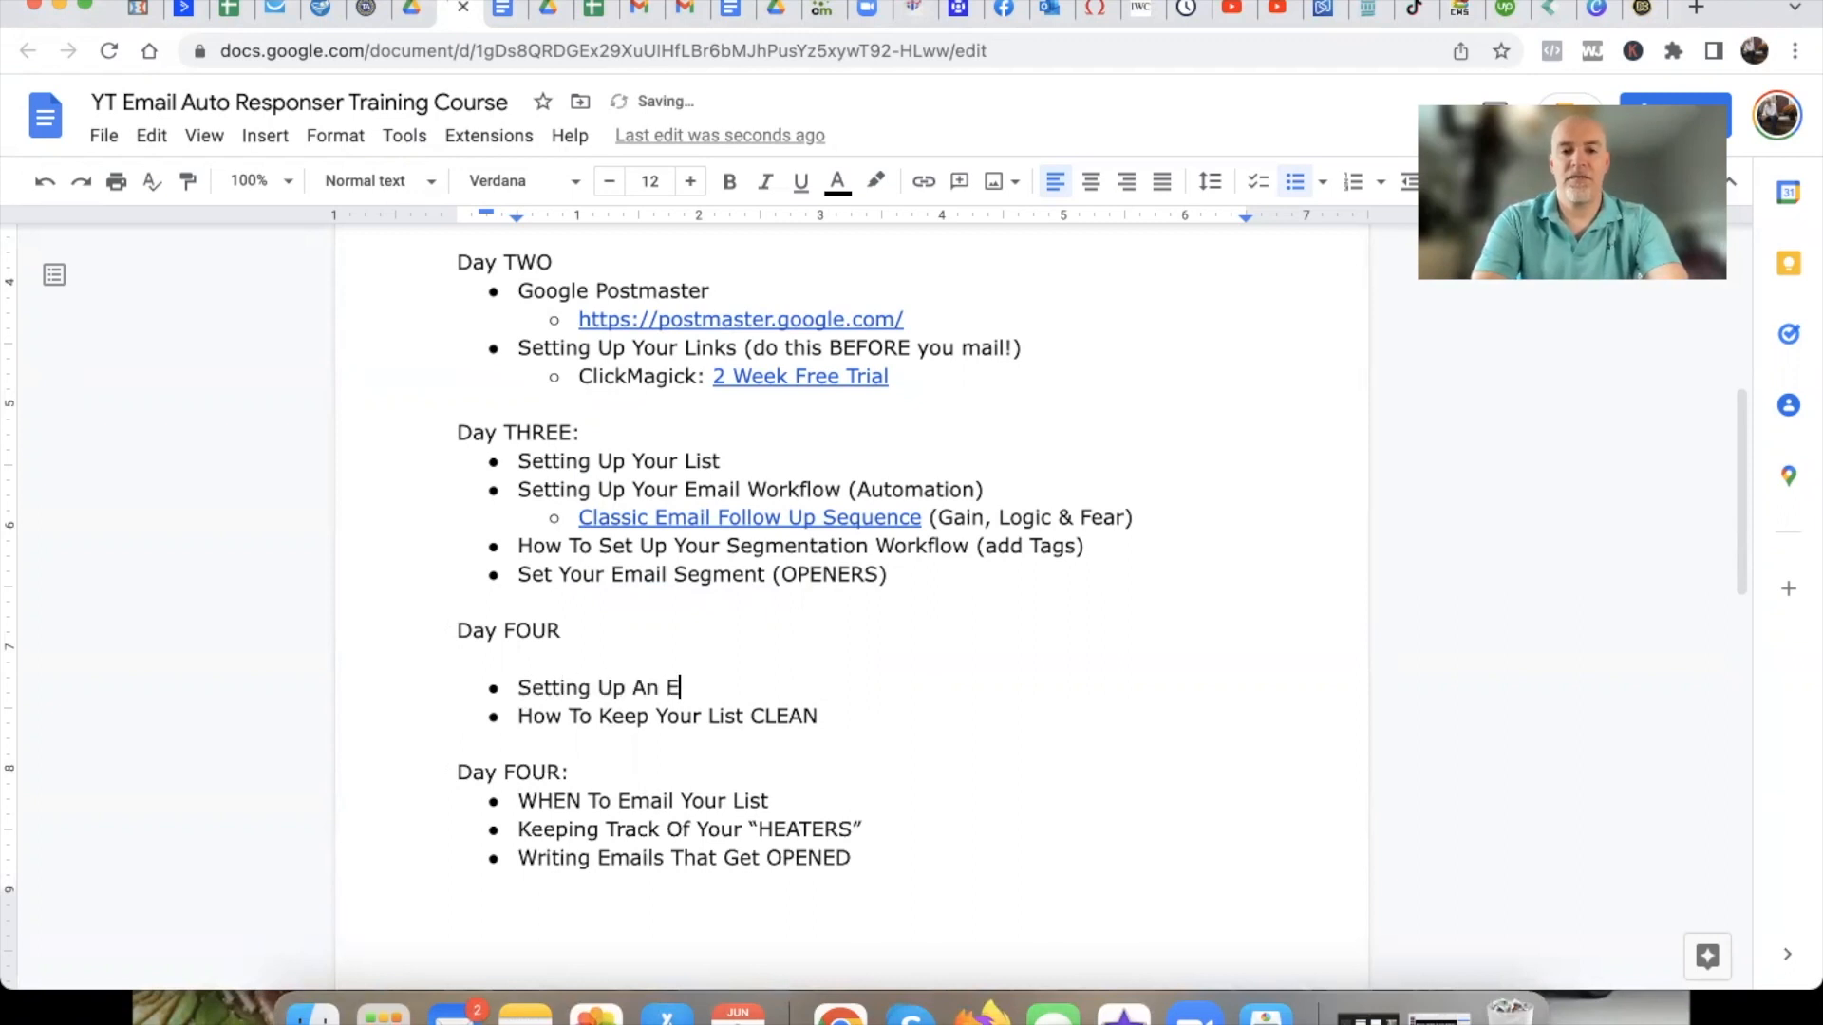
pyautogui.write('mail Template')
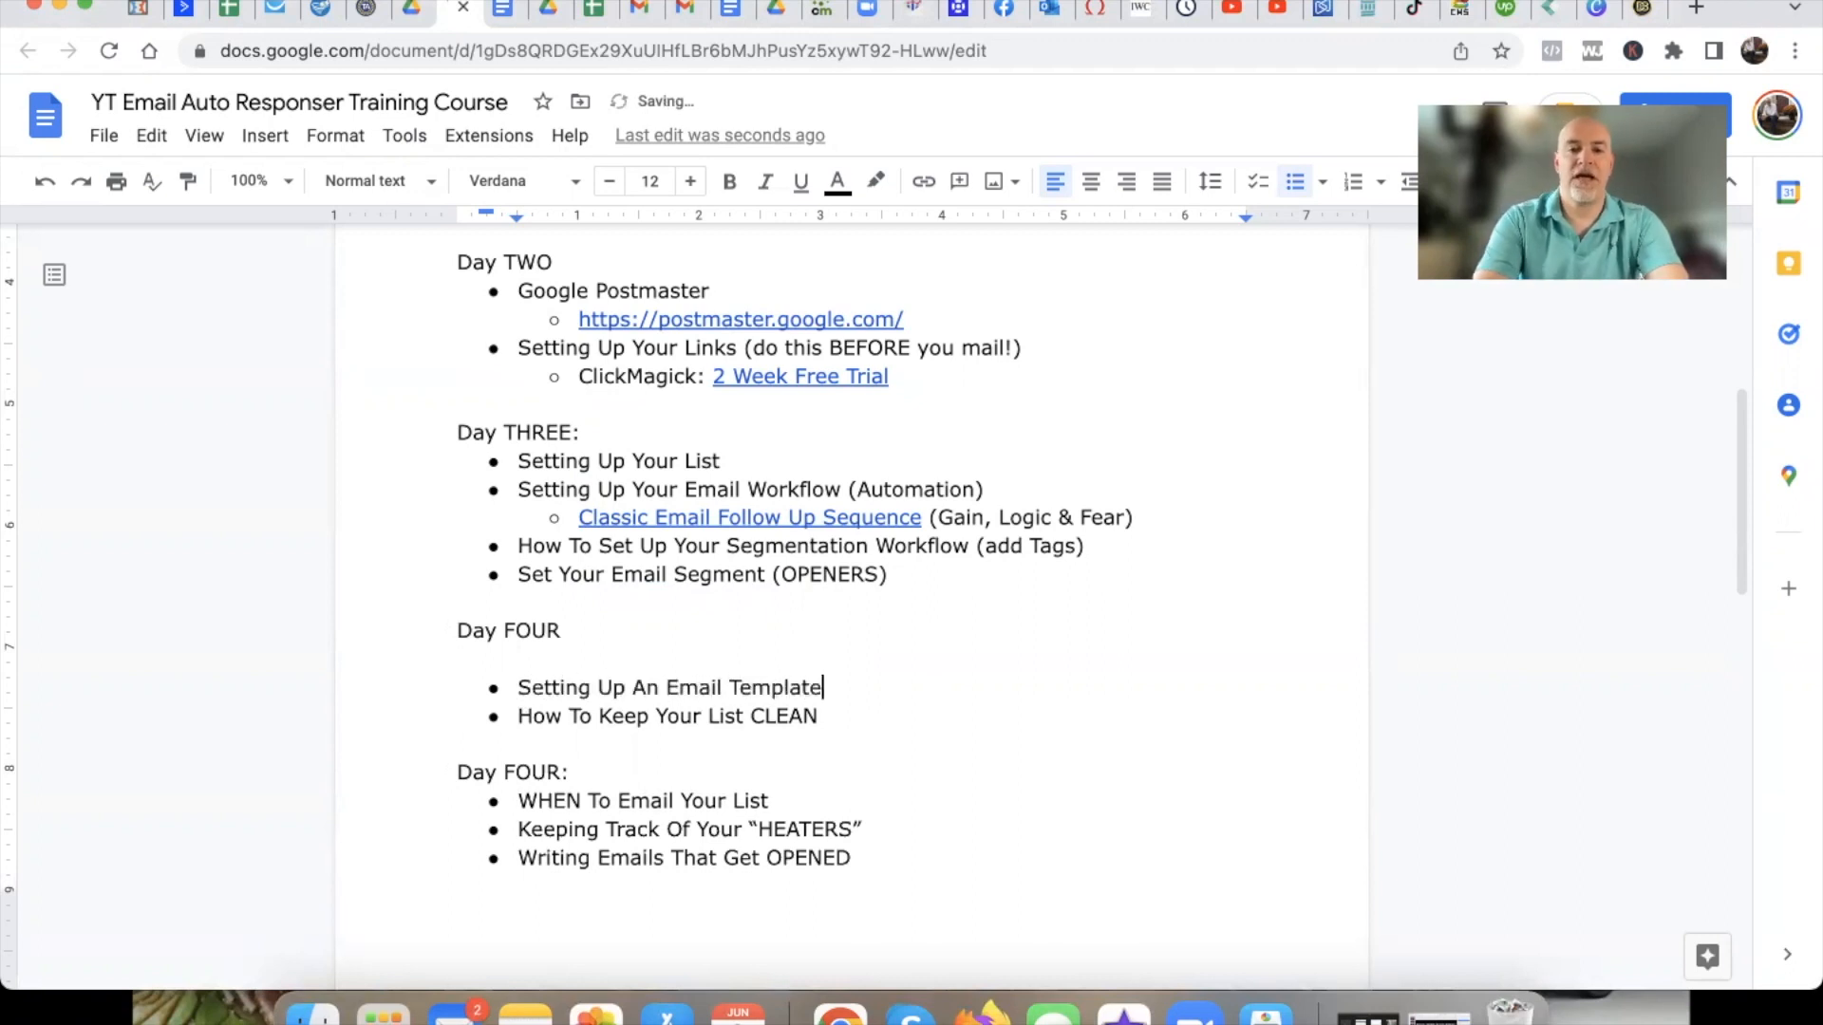
pyautogui.click(501, 662)
pyautogui.press('BackSpace')
pyautogui.press('BackSpace')
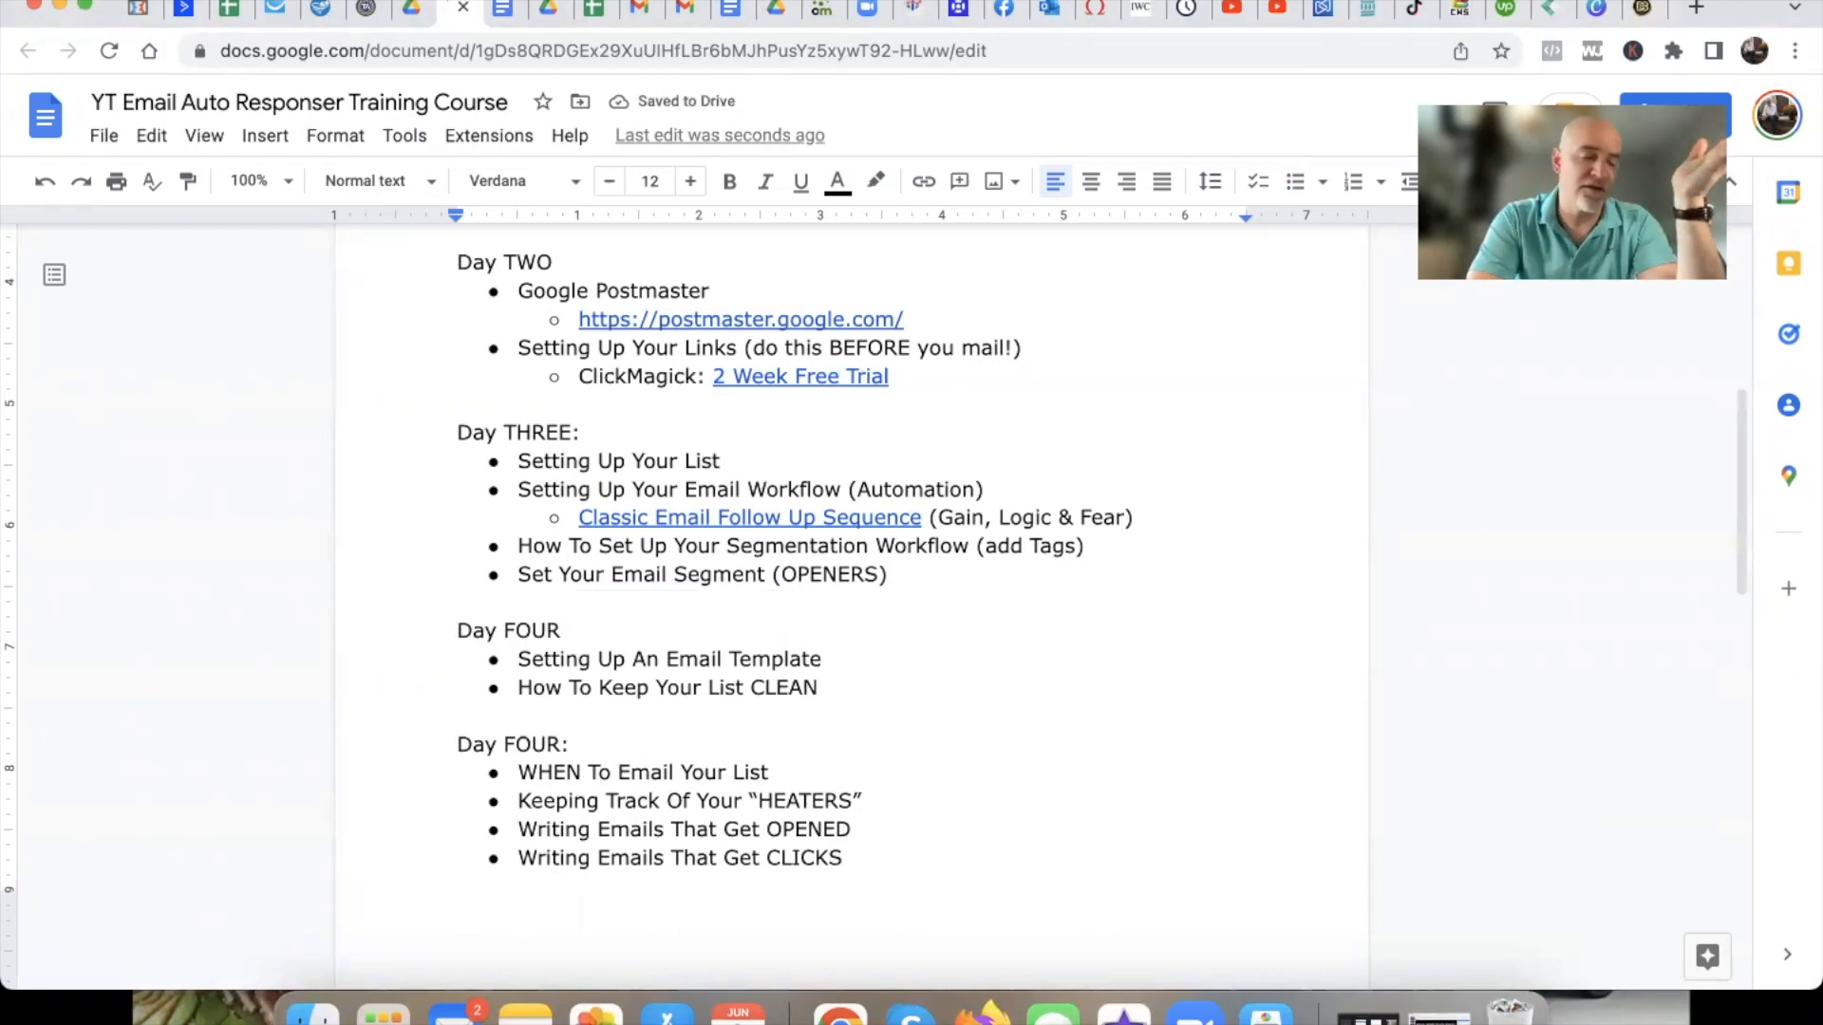
# Rename the second "Day FOUR:" heading, above the bullet "WHEN To Email Your List", to "Day FIVE:".
pyautogui.doubleClick(539, 739)
pyautogui.write('FIEV')
pyautogui.press('BackSpace')
pyautogui.press('BackSpace')
pyautogui.write('VE')
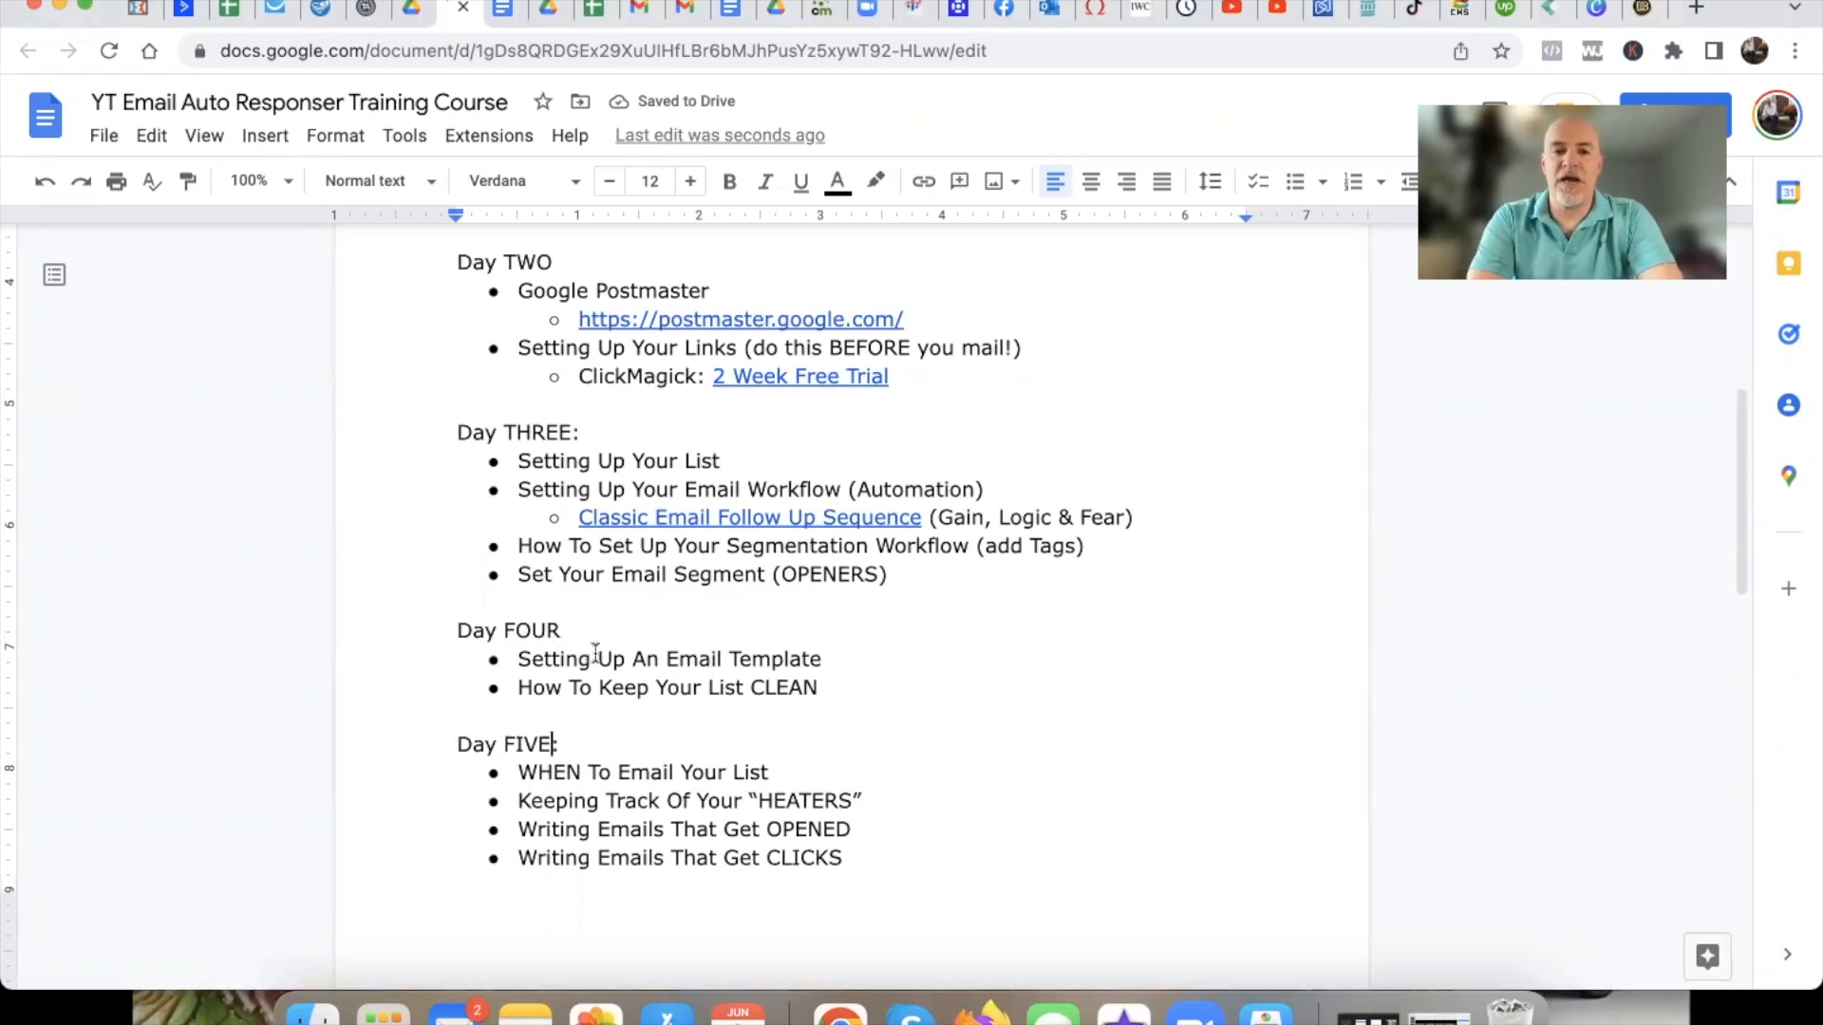
pyautogui.moveTo(517, 687); pyautogui.dragTo(821, 686)
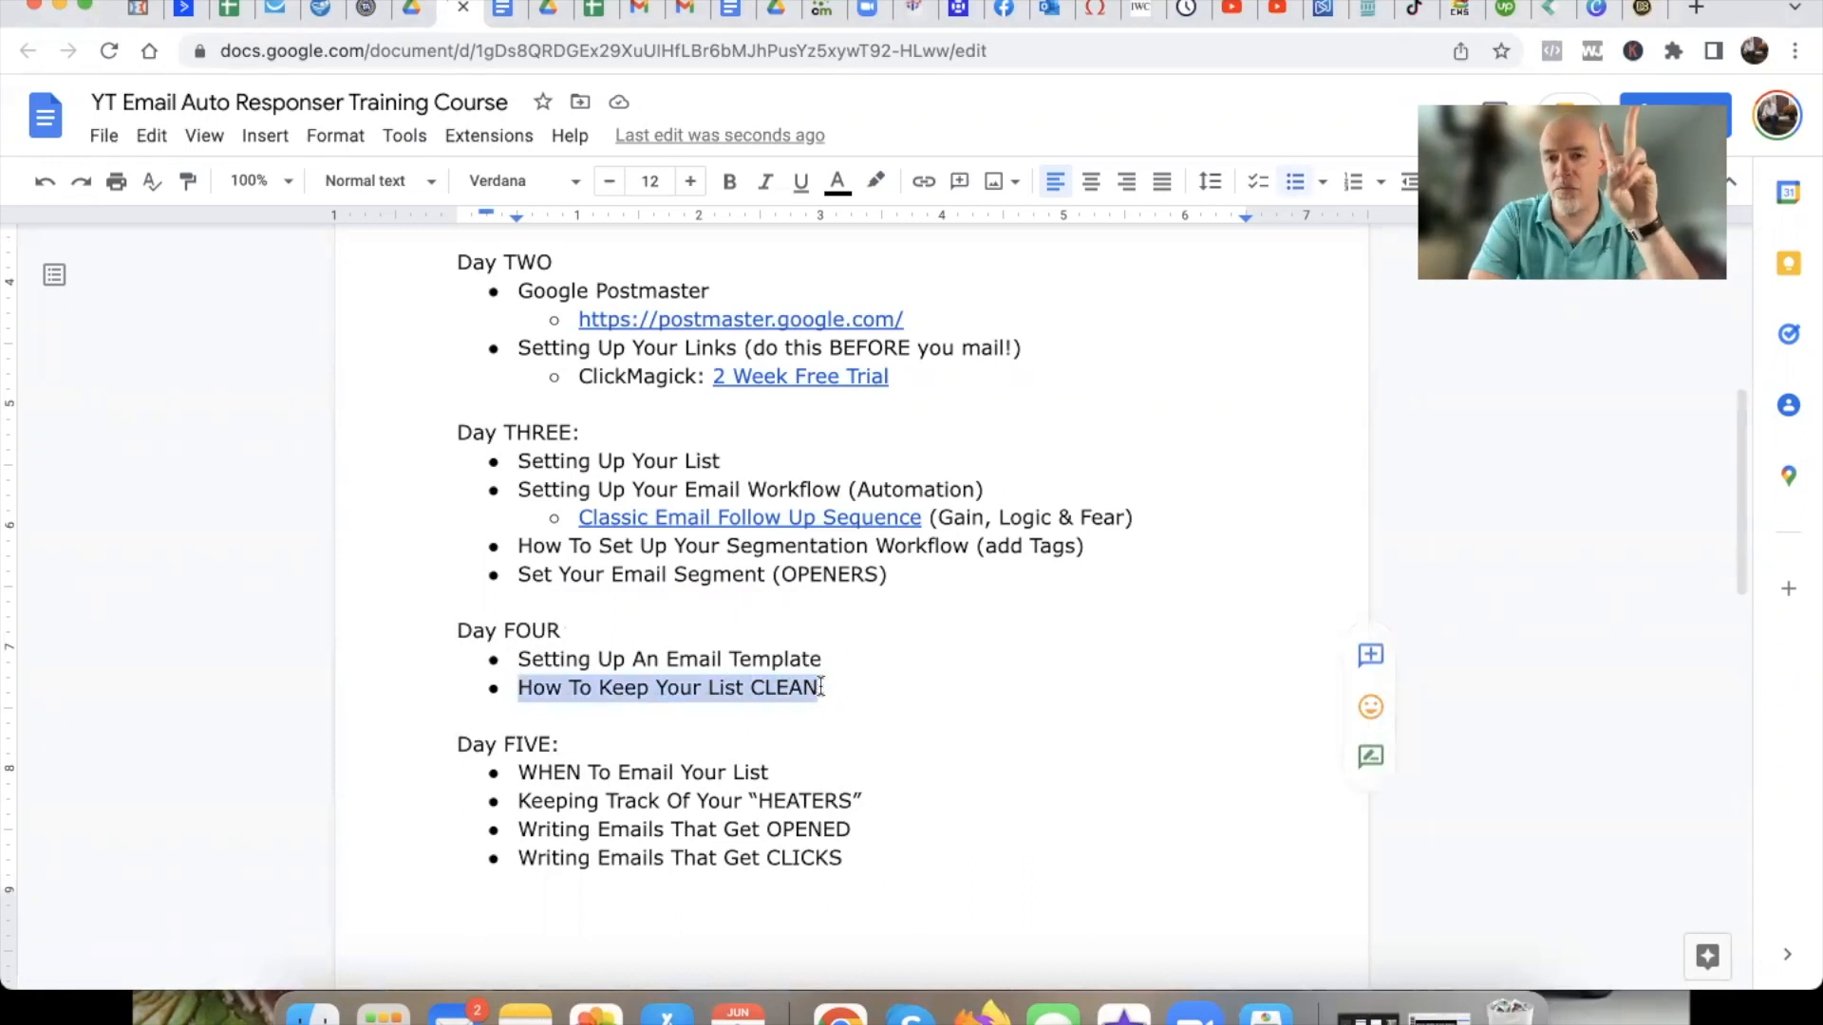
pyautogui.moveTo(518, 659); pyautogui.dragTo(818, 665)
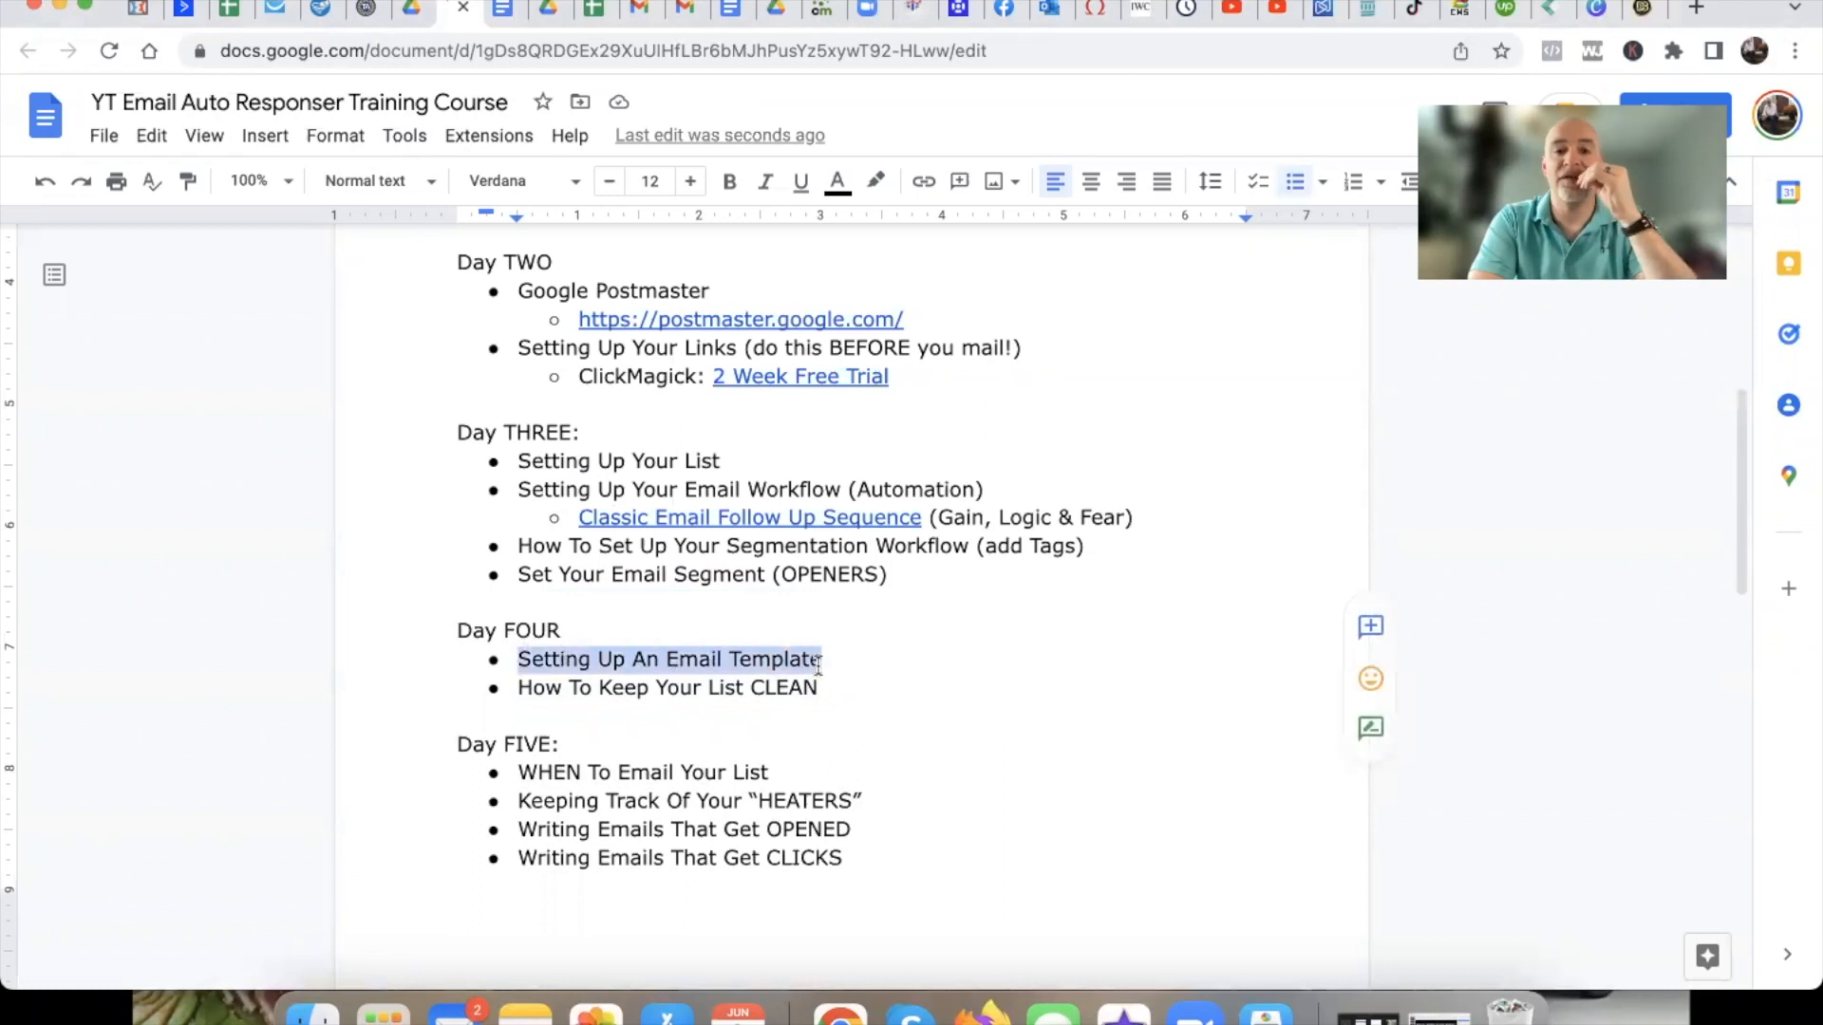
pyautogui.click(913, 567)
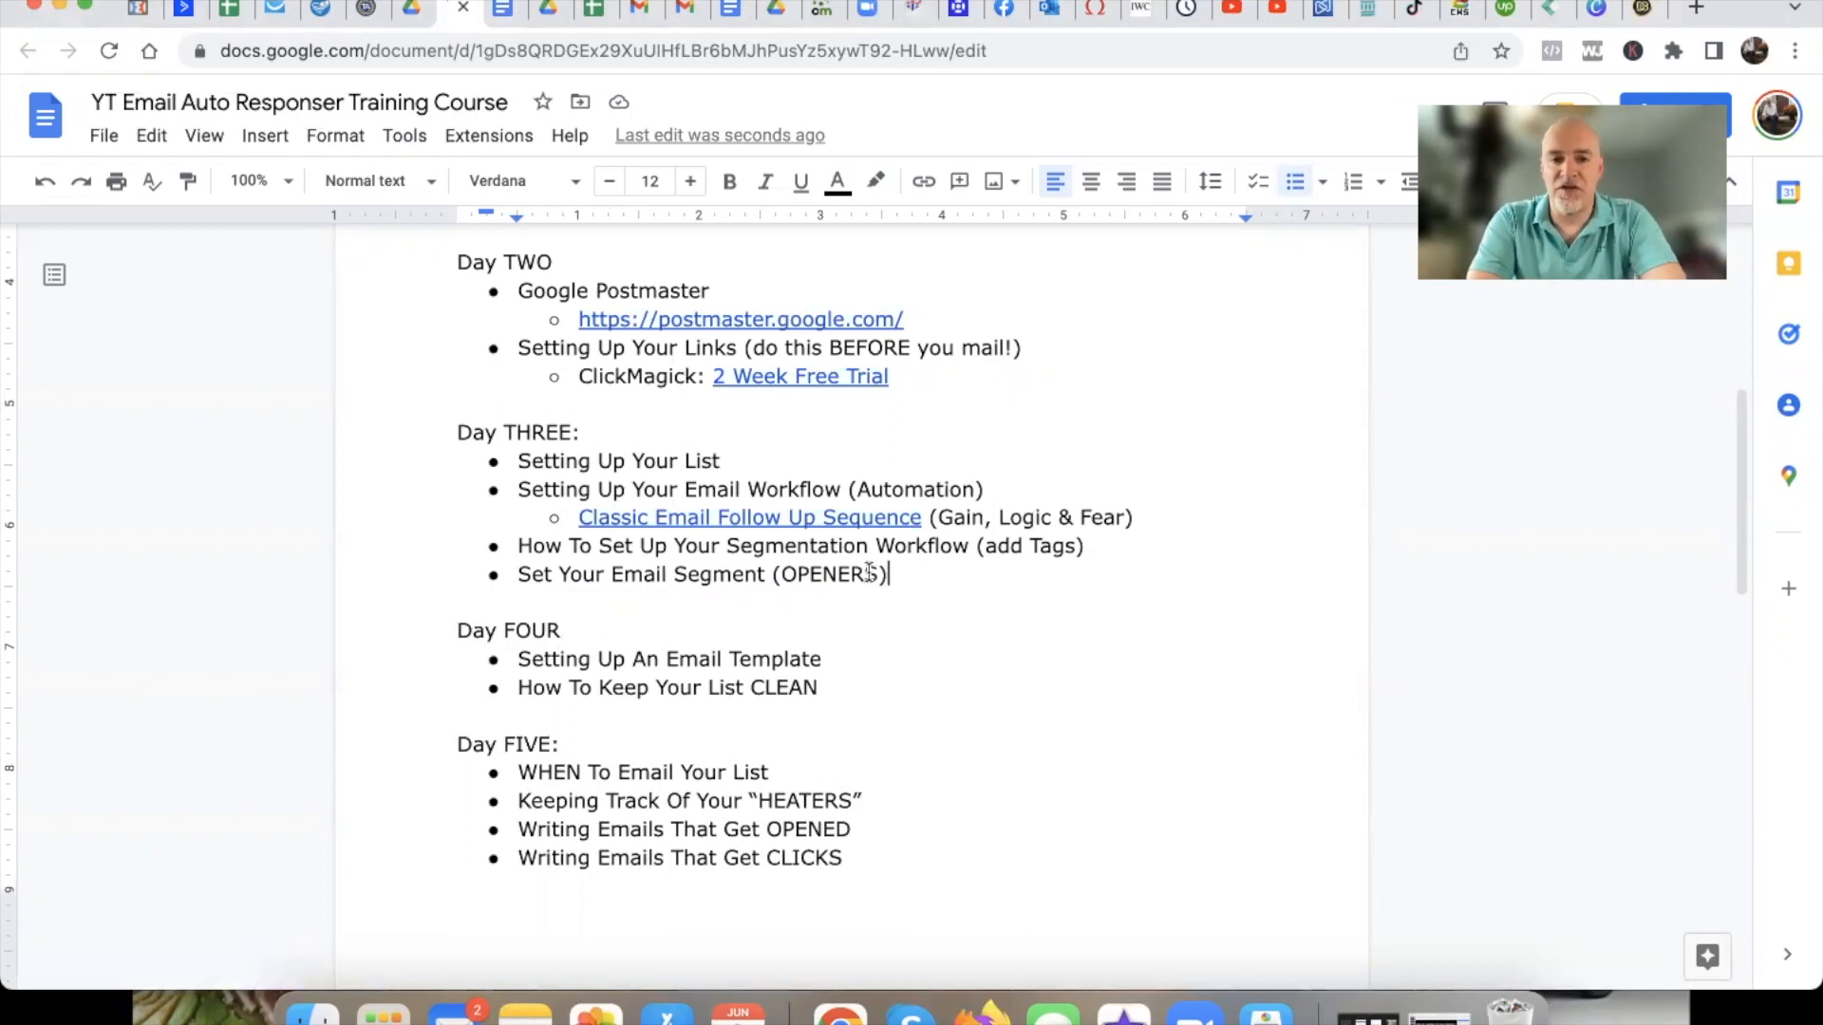
pyautogui.moveTo(520, 463); pyautogui.dragTo(892, 567)
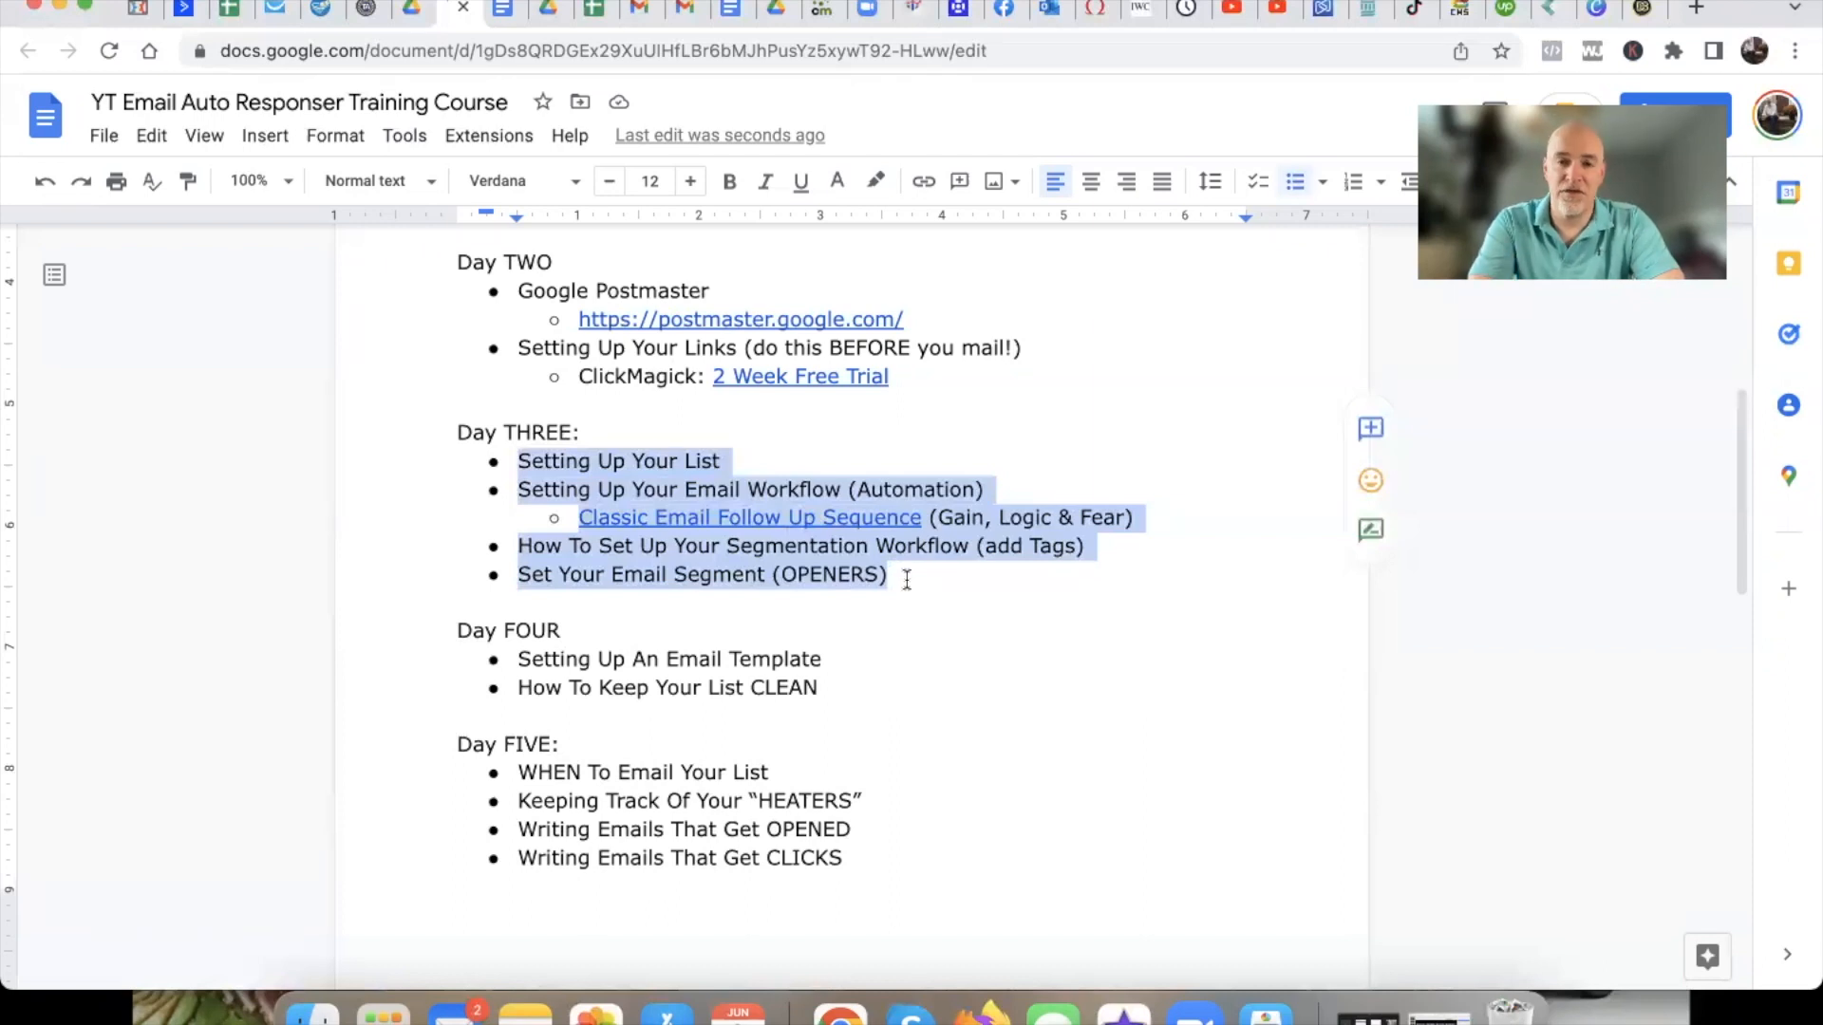
pyautogui.click(952, 586)
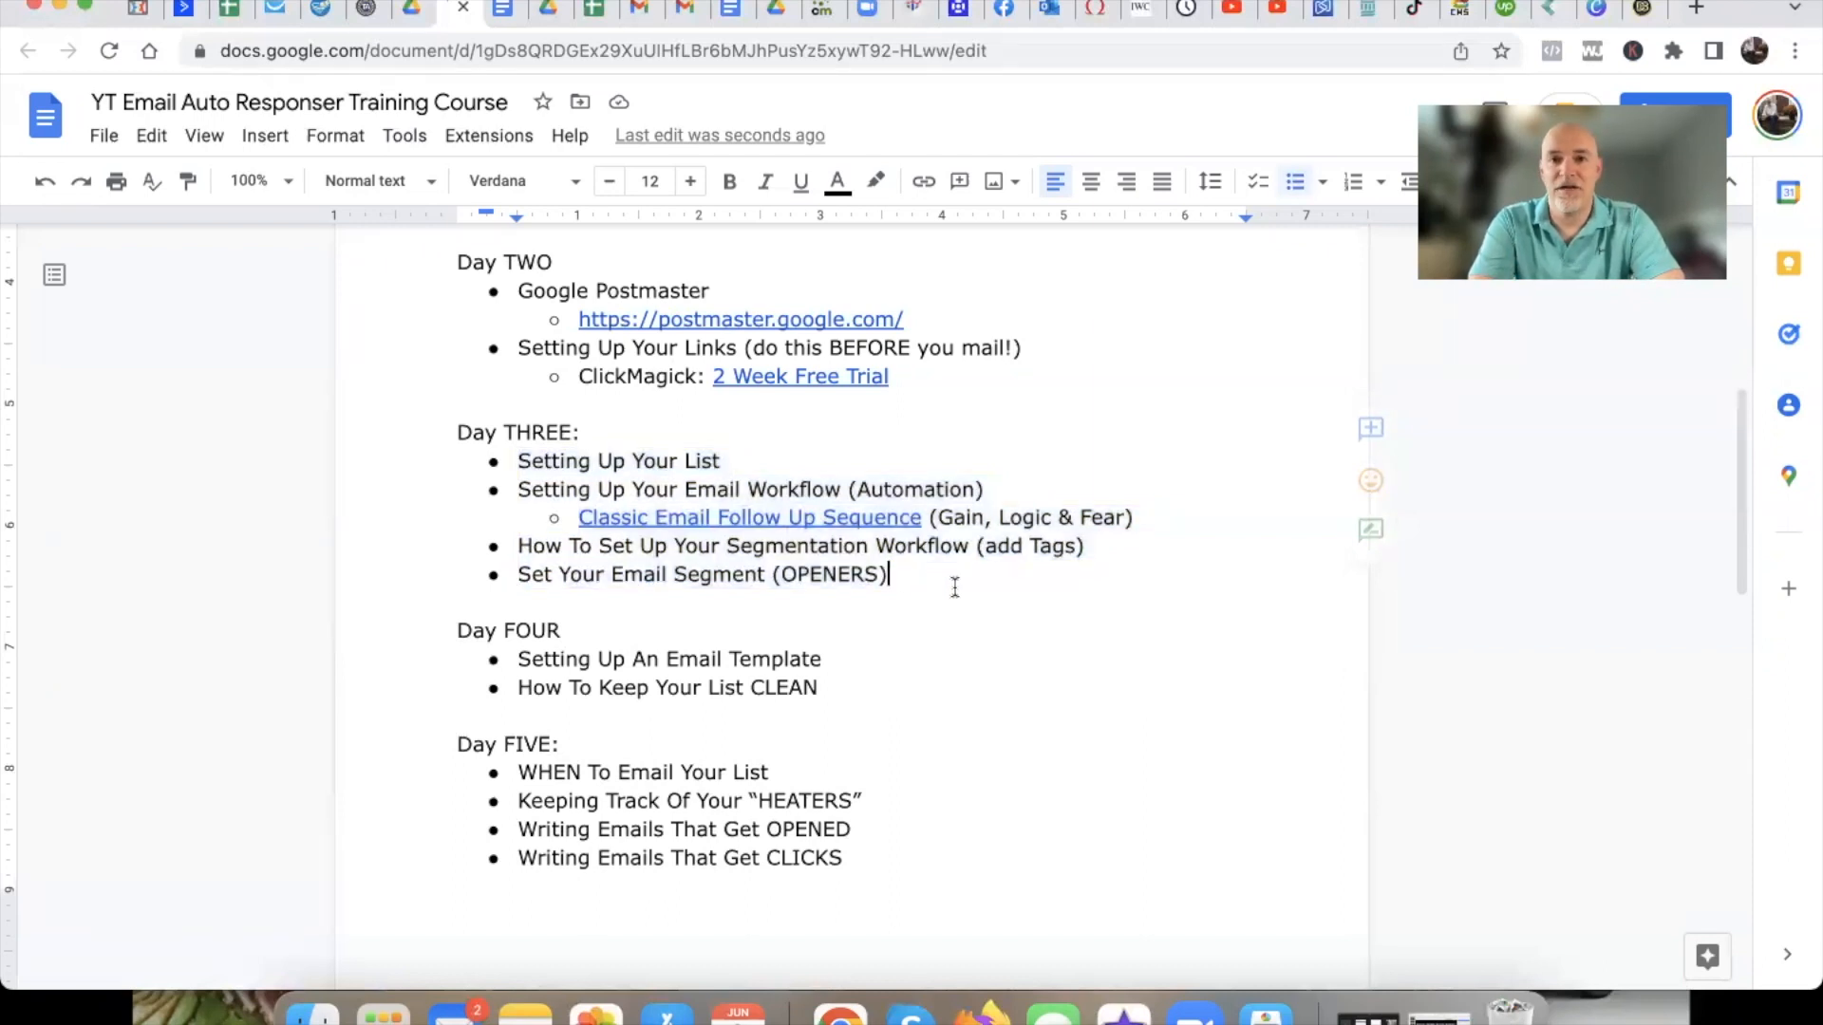